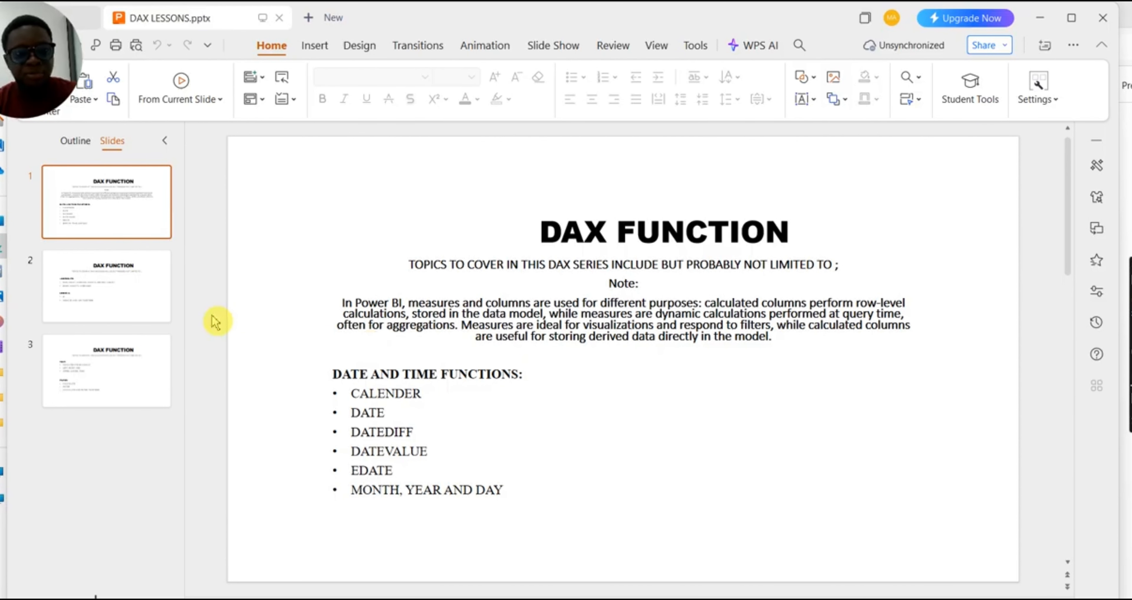
Switch from the presentation to Power BI Desktop and show the Sheet1 data in Table view.
click(115, 289)
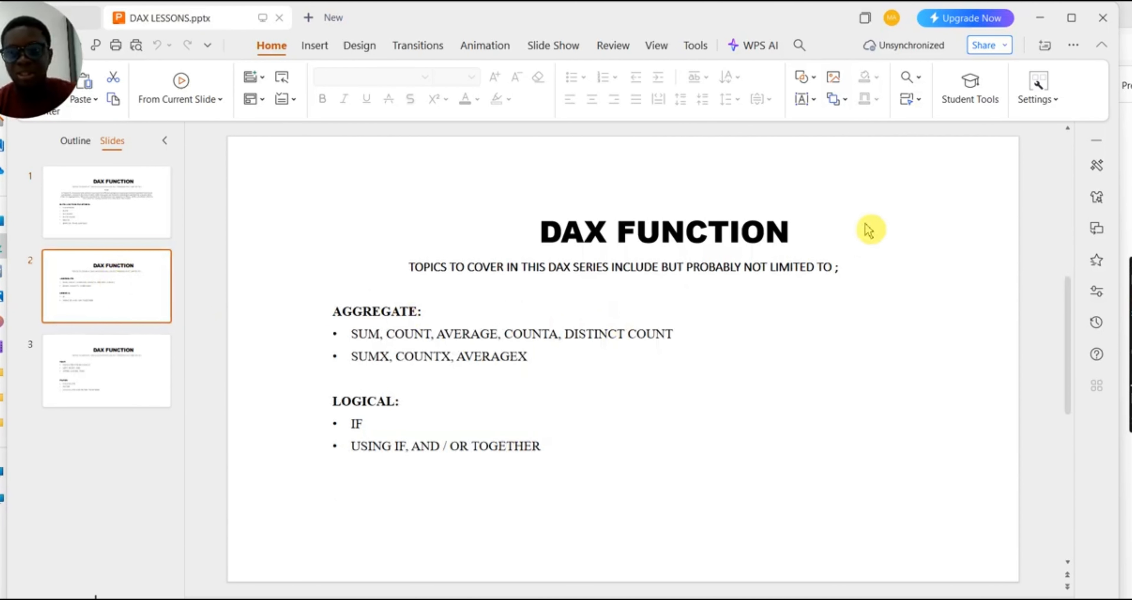
click(1044, 22)
click(1073, 14)
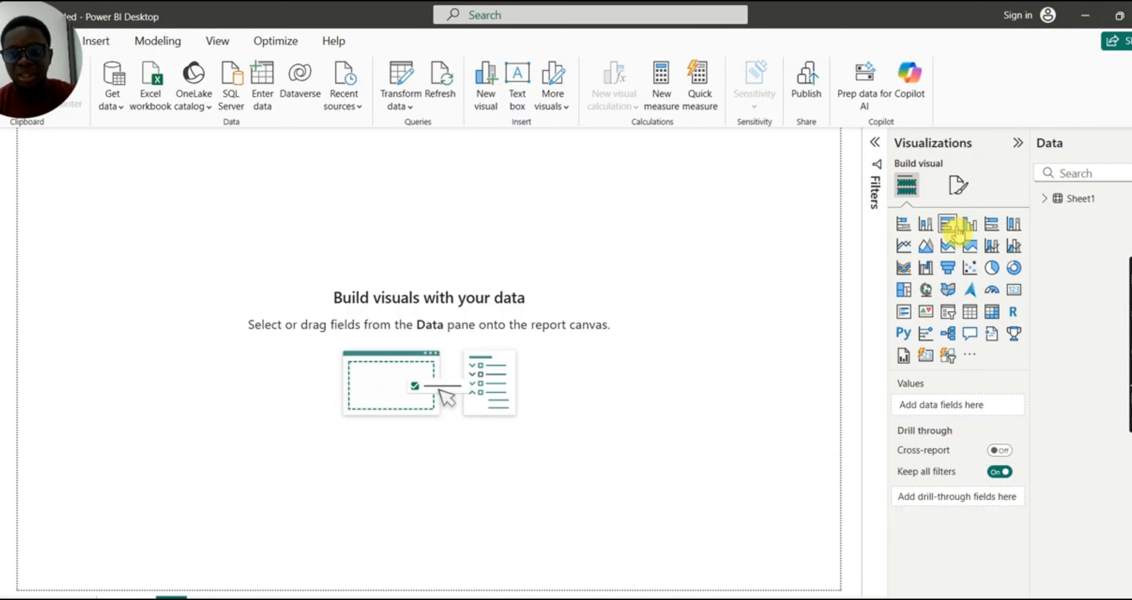
click(1045, 198)
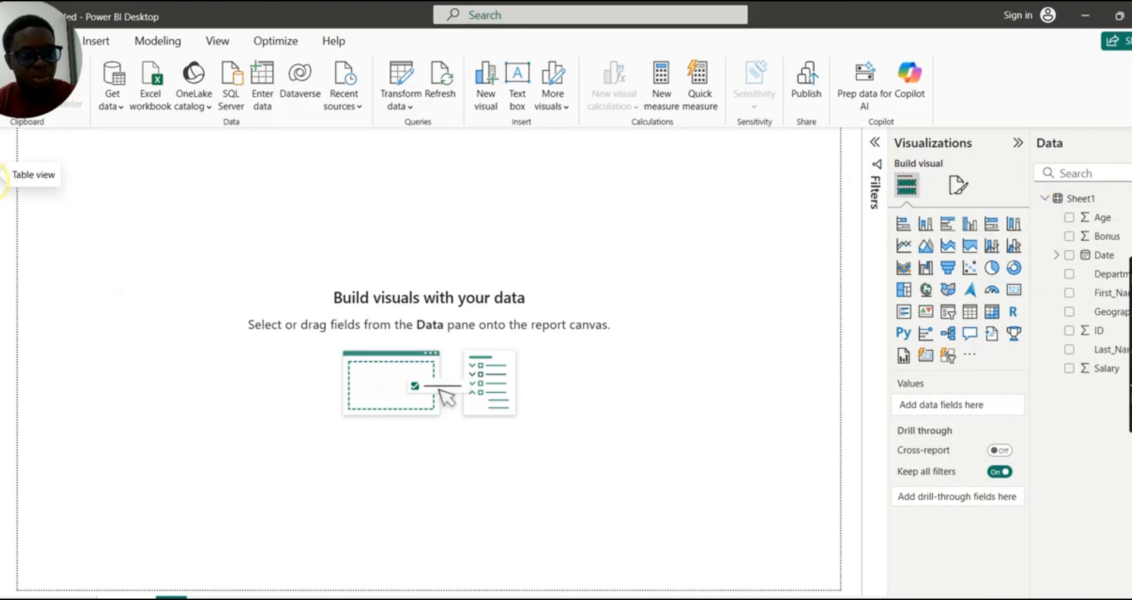
click(4, 178)
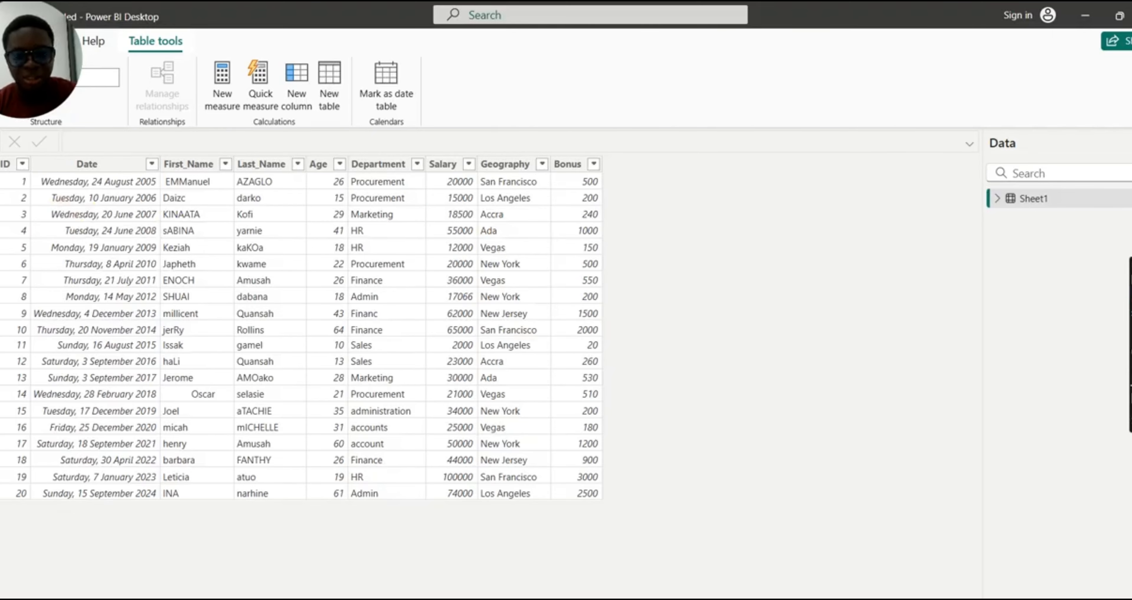
Review the aggregate functions and the note on measures versus columns in the DAX LESSONS presentation, returning to Power BI Desktop.
click(656, 597)
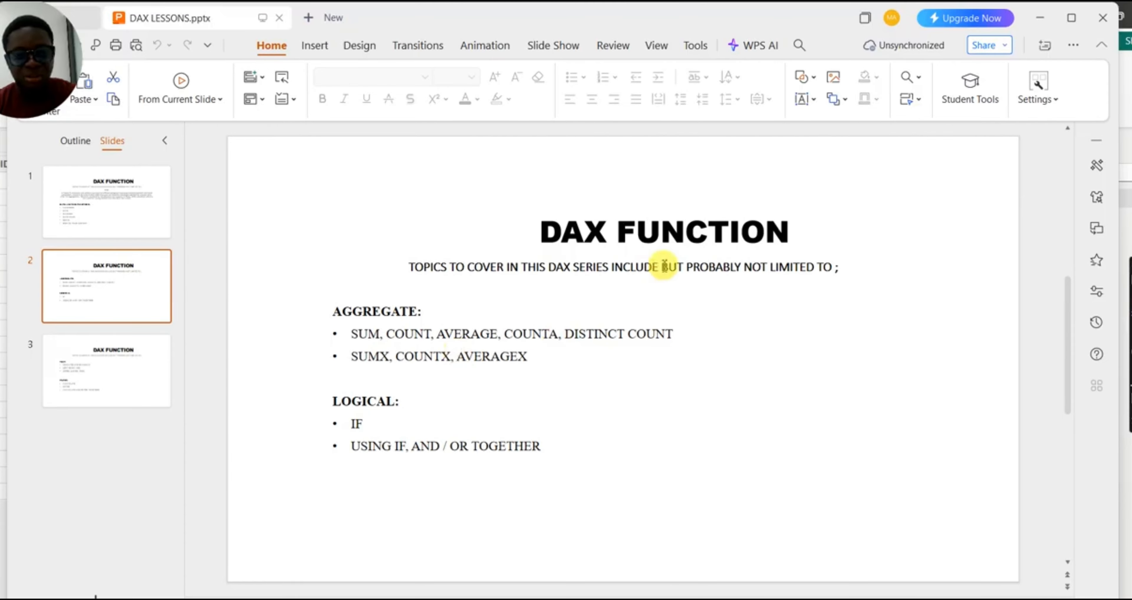
click(1040, 21)
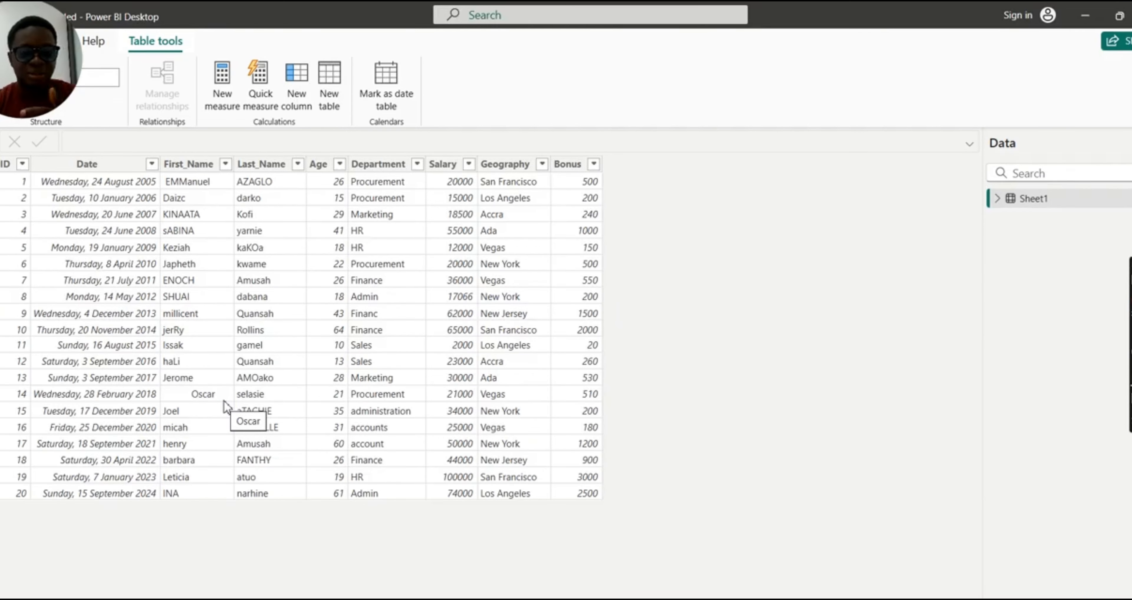
click(331, 362)
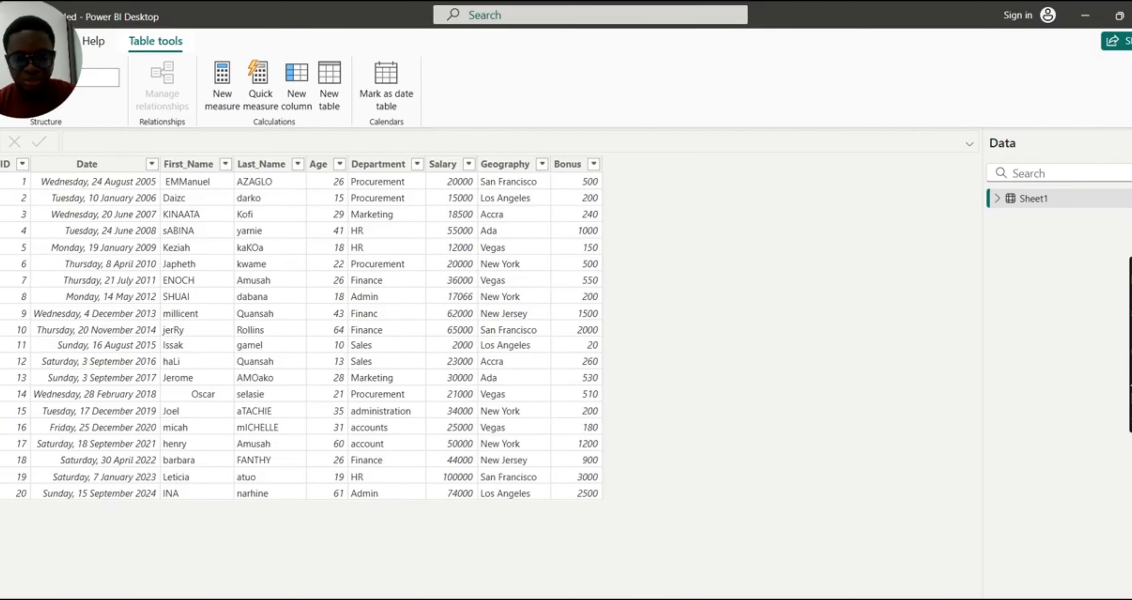
mouse_move(657, 599)
click(657, 565)
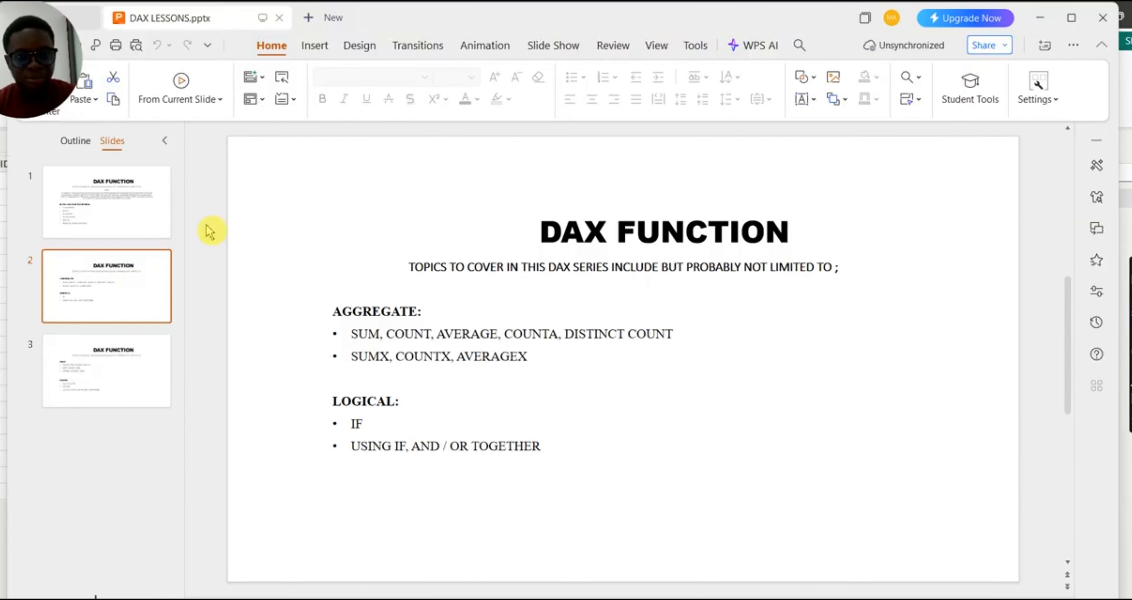
click(79, 193)
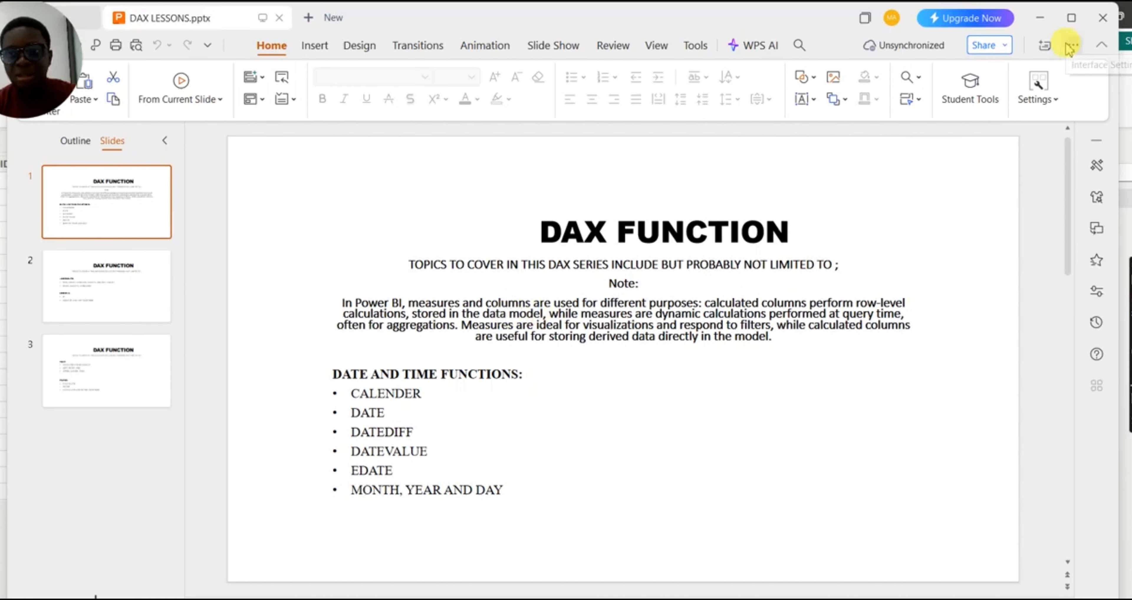
click(1041, 22)
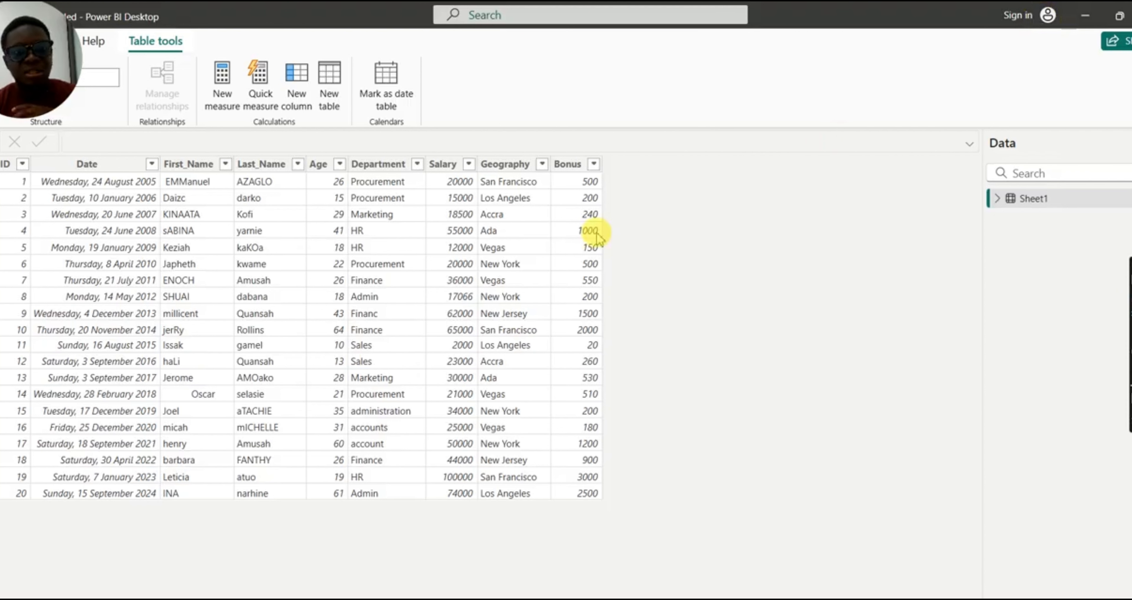
Add a new calculated column to Sheet1 and name it Total Column in its formula.
click(573, 169)
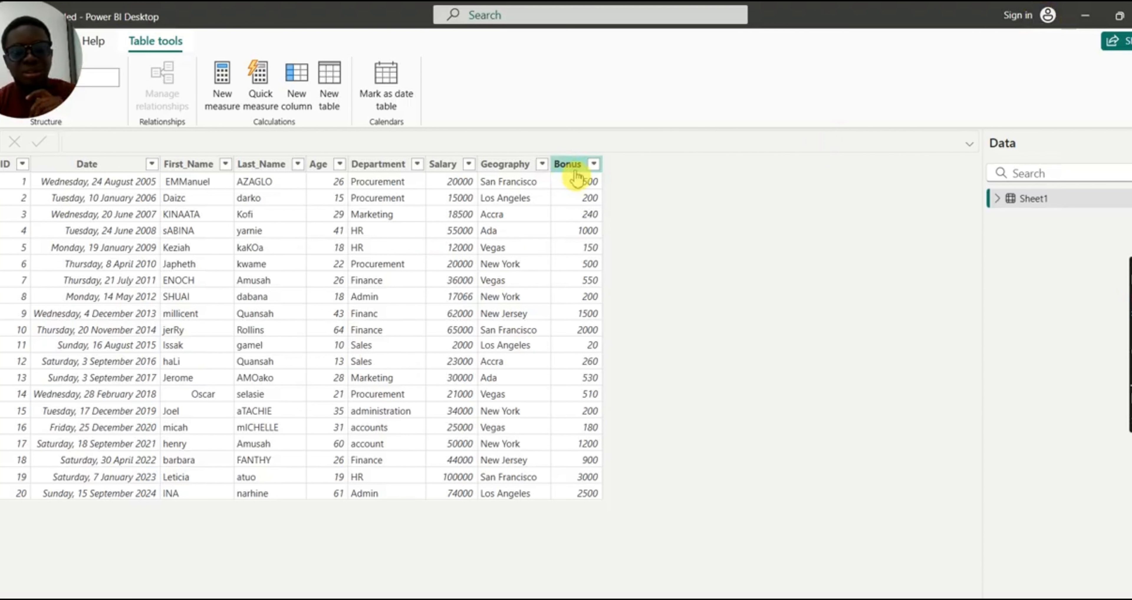
click(576, 170)
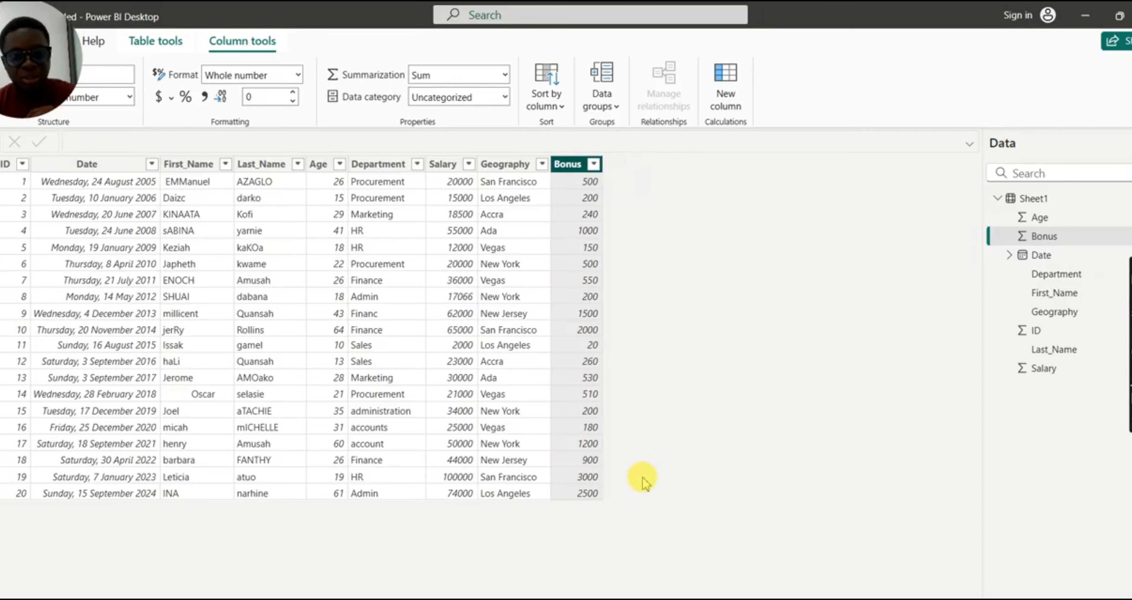
right_click(573, 172)
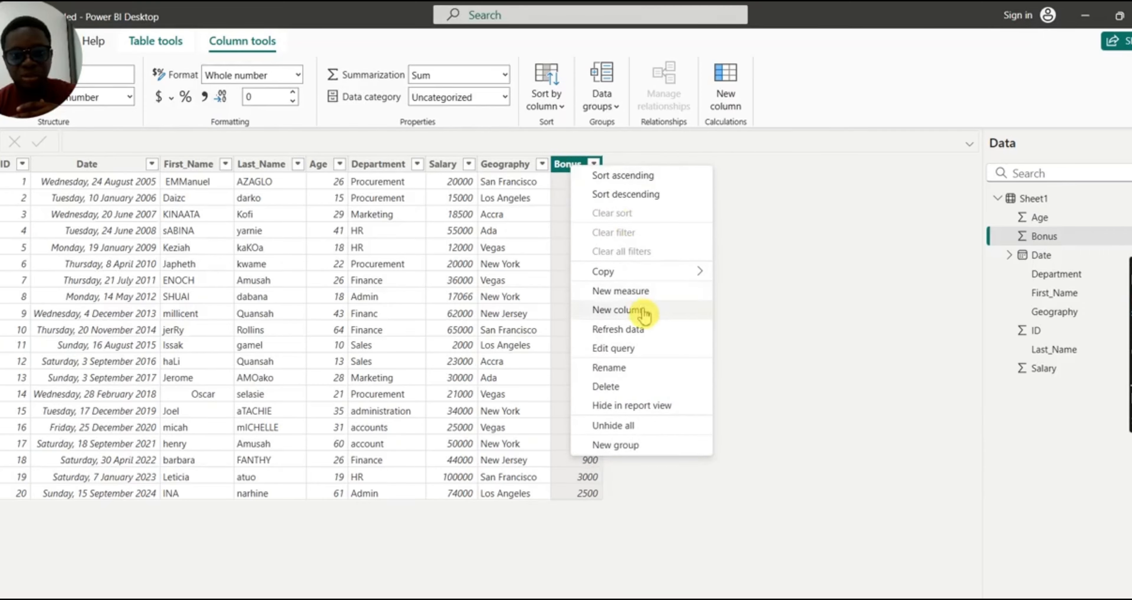
click(644, 310)
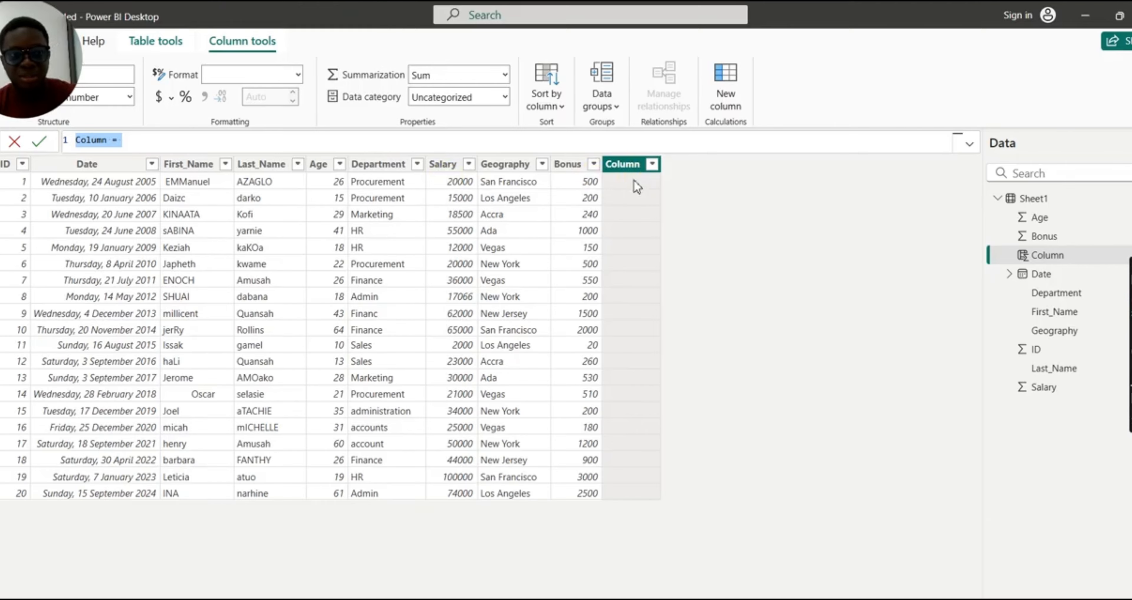
click(115, 141)
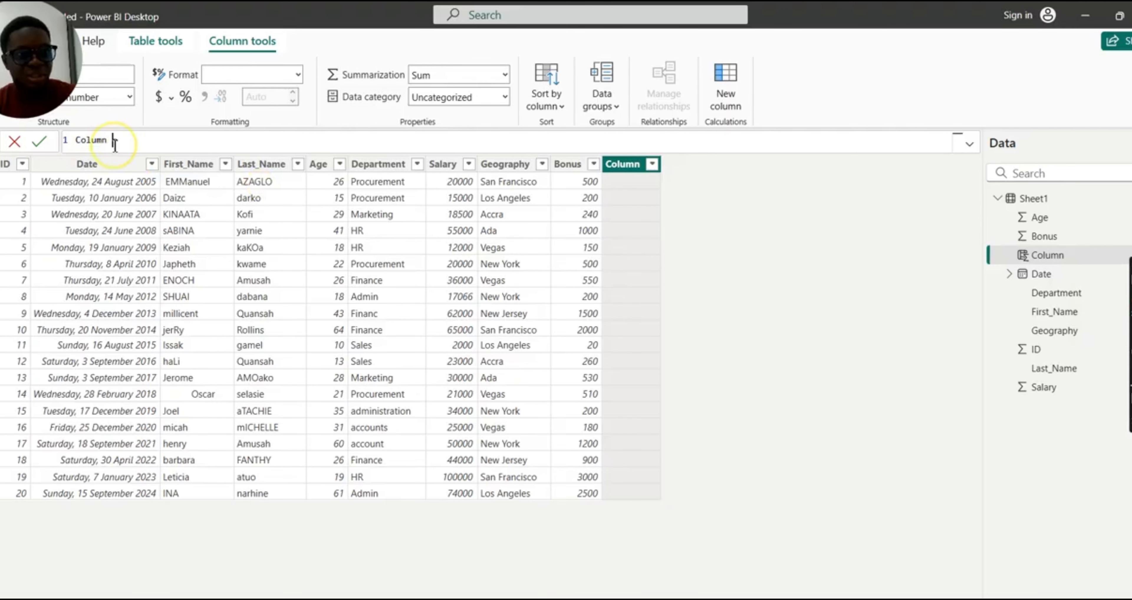
double_click(108, 140)
text(Colu)
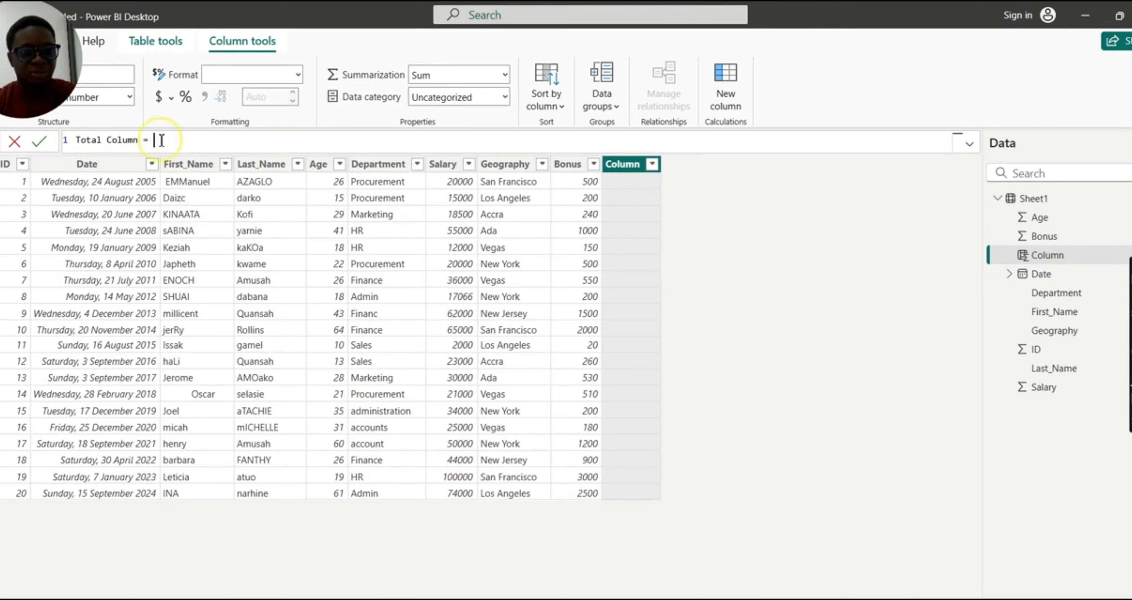
Define Total Column as SUM(Sheet1[Salary]) * SUM(Sheet1[Bonus]) and apply the formula.
text(sum)
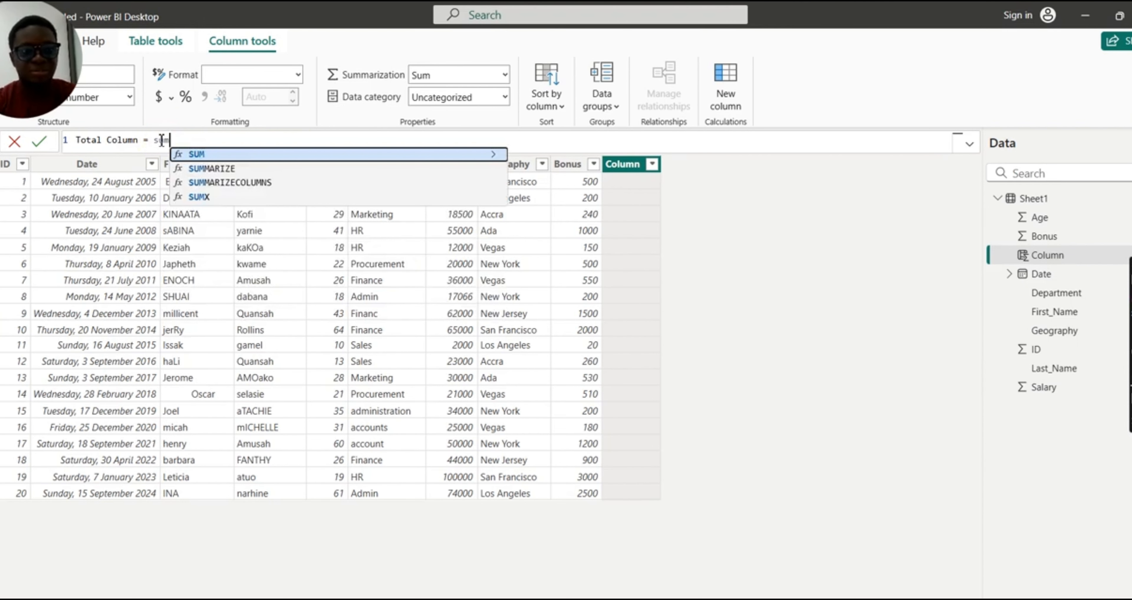
double_click(217, 155)
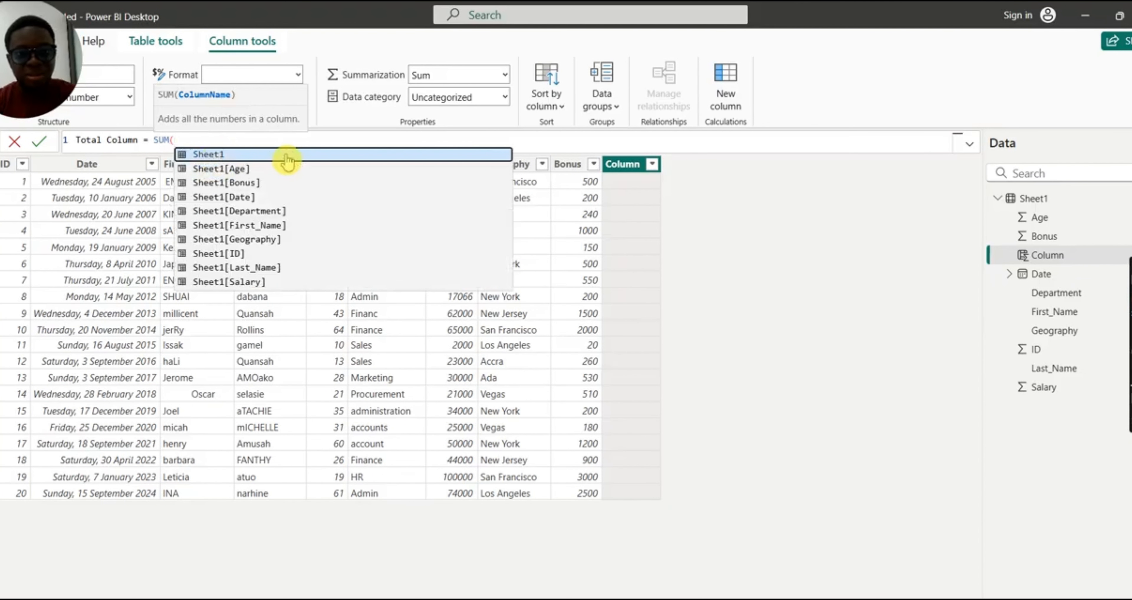
text(salar)
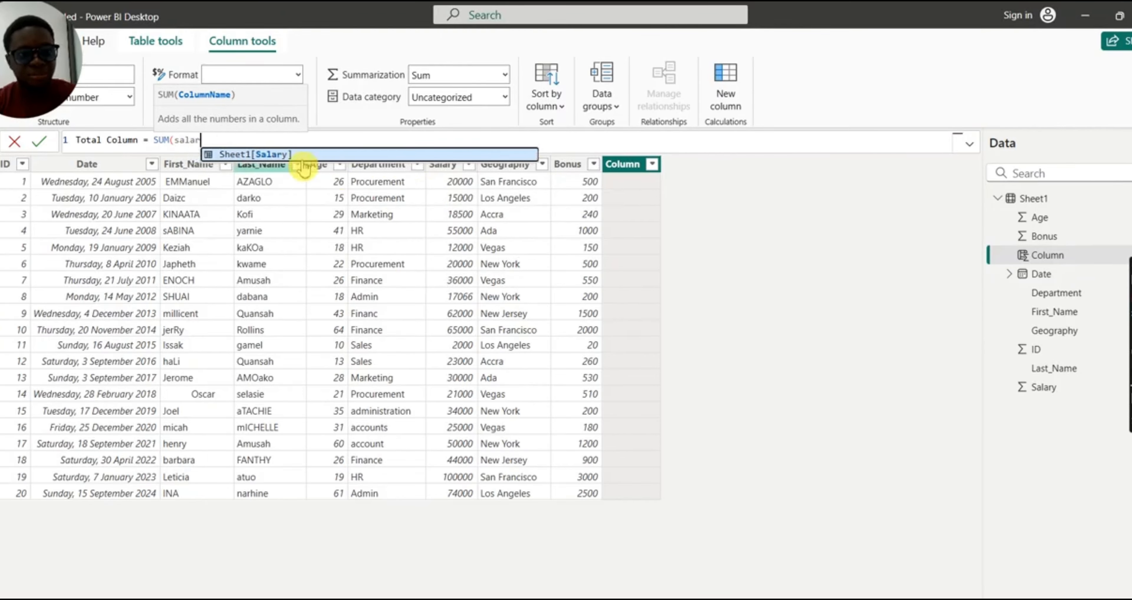
double_click(296, 154)
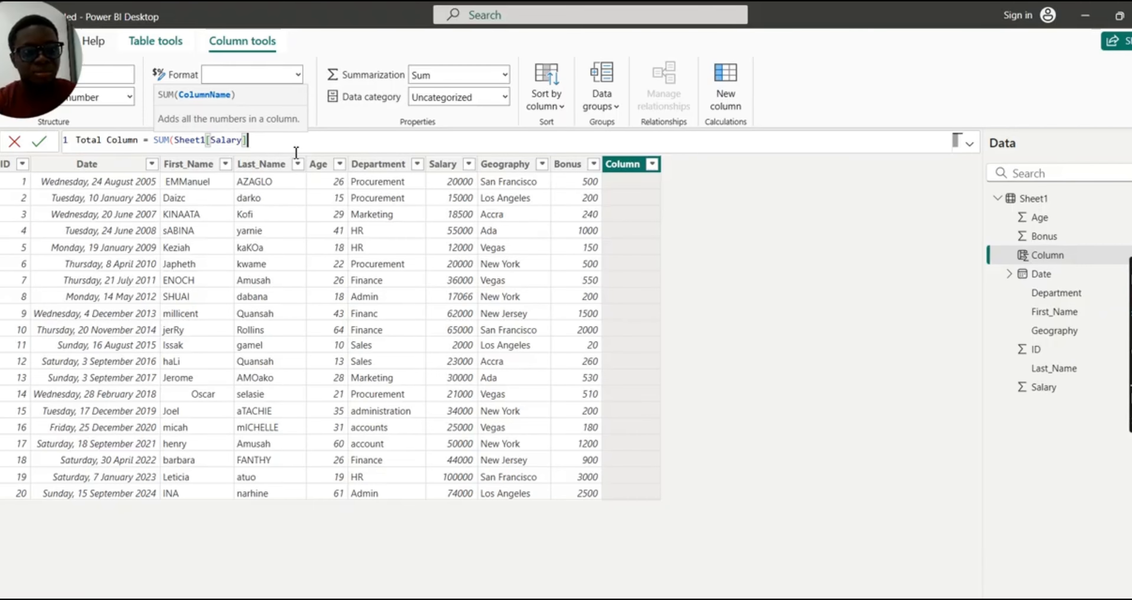
text() )
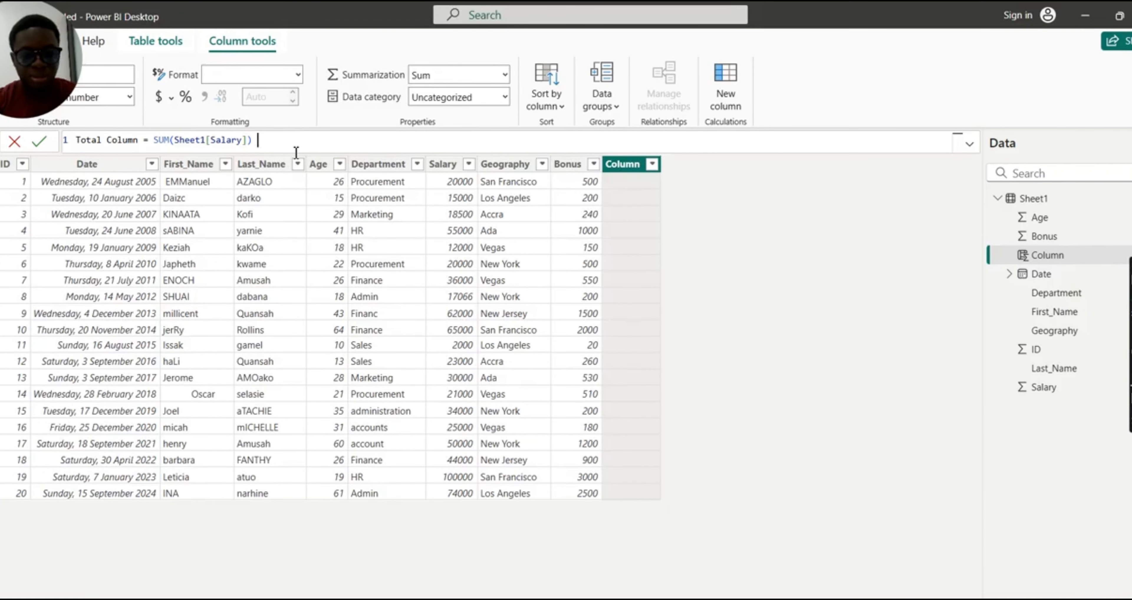
text(* sum)
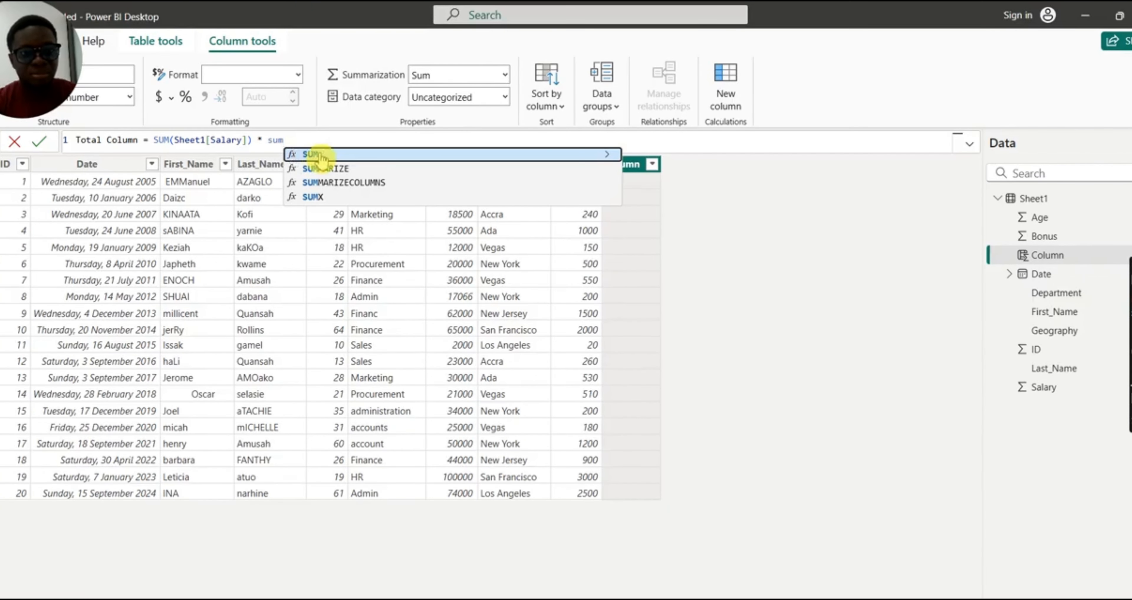
click(323, 155)
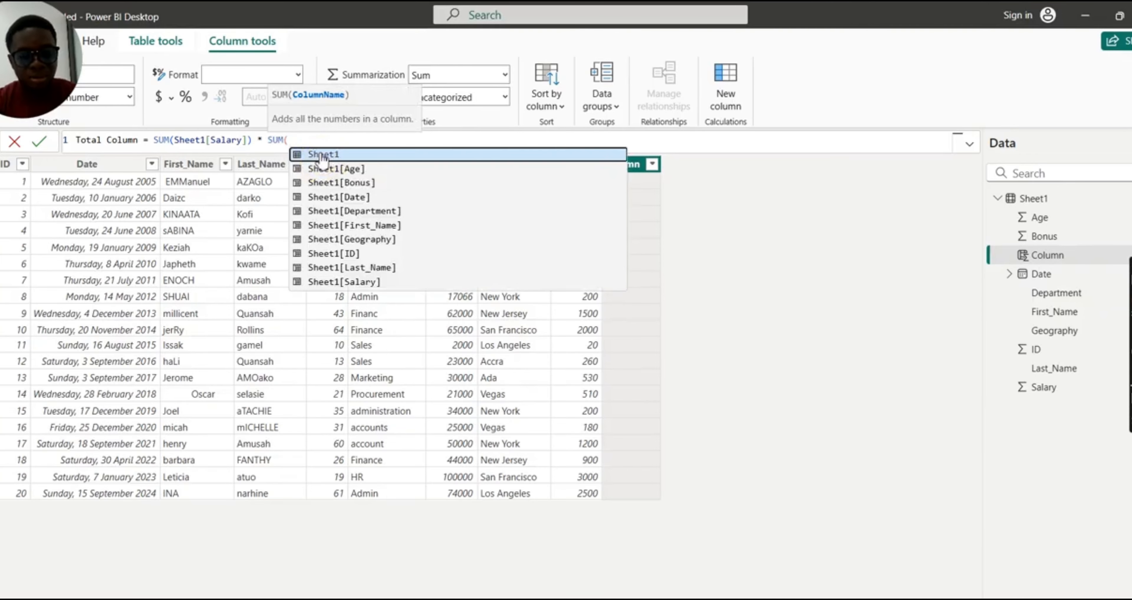
text(bonus)
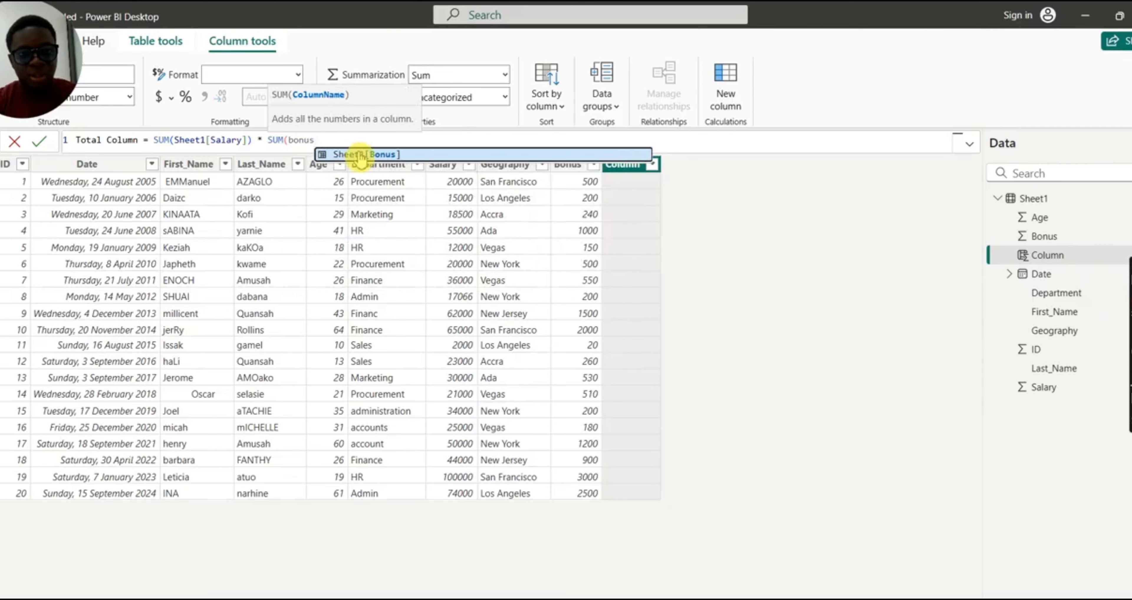
click(375, 155)
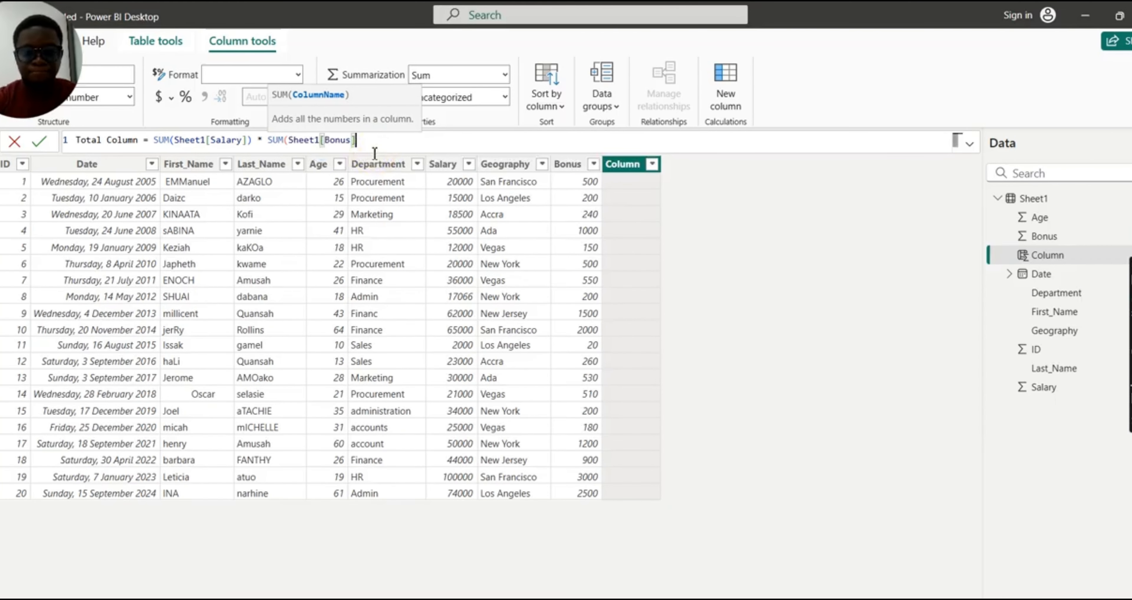
text())
key(Return)
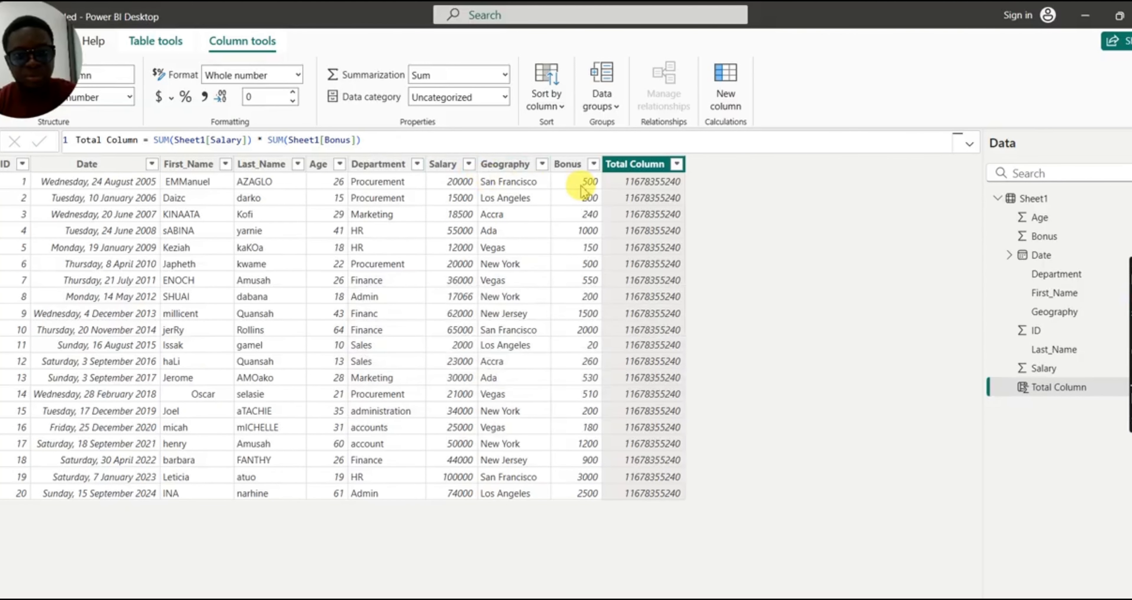
Clear the whole expression after the equals sign in the Total Column formula.
click(264, 141)
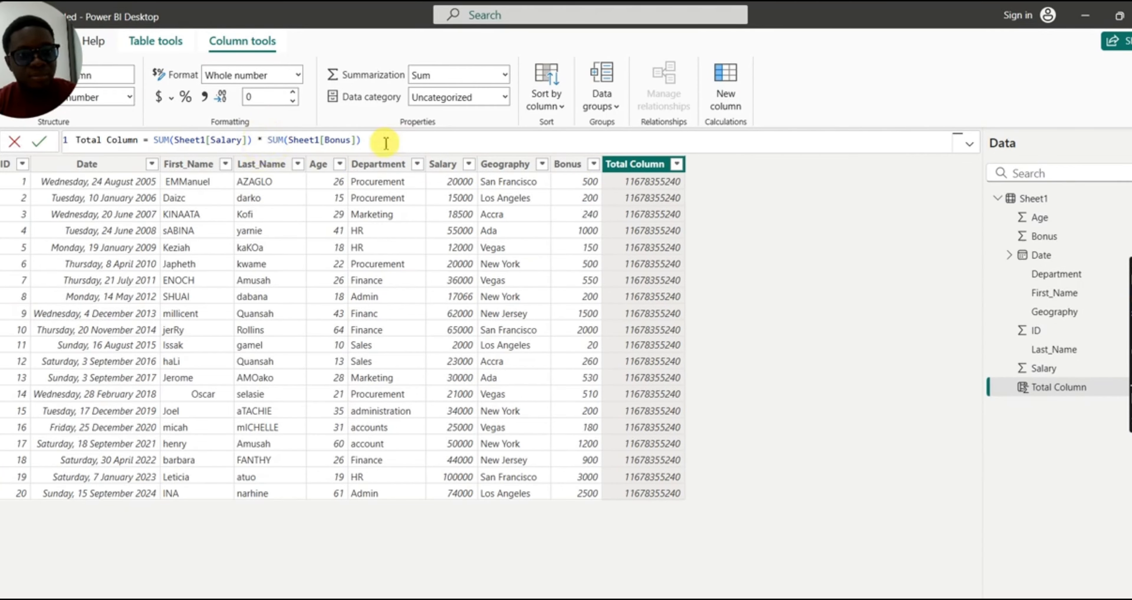
click(367, 143)
key(BackSpace)
key(BackSpace)
key(BackSpace)
key(BackSpace)
key(BackSpace)
key(BackSpace)
key(BackSpace)
key(BackSpace)
key(BackSpace)
key(BackSpace)
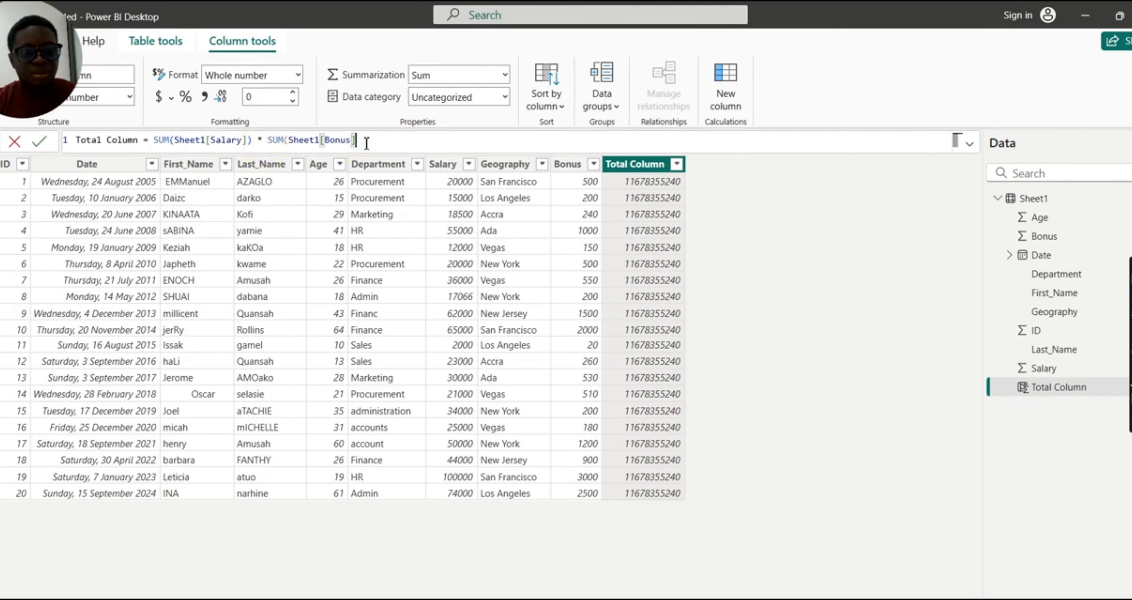
key(BackSpace)
key(BackSpace)
key(BackSpace)
key(BackSpace)
key(BackSpace)
key(BackSpace)
key(BackSpace)
key(BackSpace)
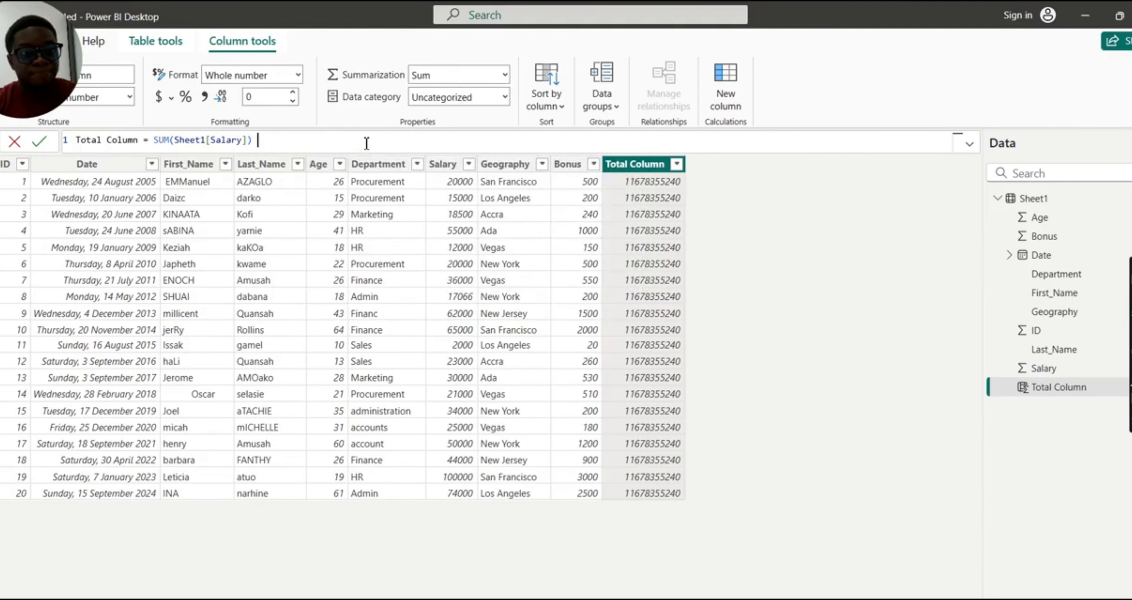
key(BackSpace)
key(BackSpace)
key(BackSpace)
key(BackSpace)
key(BackSpace)
key(BackSpace)
key(BackSpace)
key(BackSpace)
key(BackSpace)
key(BackSpace)
key(BackSpace)
key(BackSpace)
key(BackSpace)
key(BackSpace)
key(BackSpace)
key(BackSpace)
key(BackSpace)
key(BackSpace)
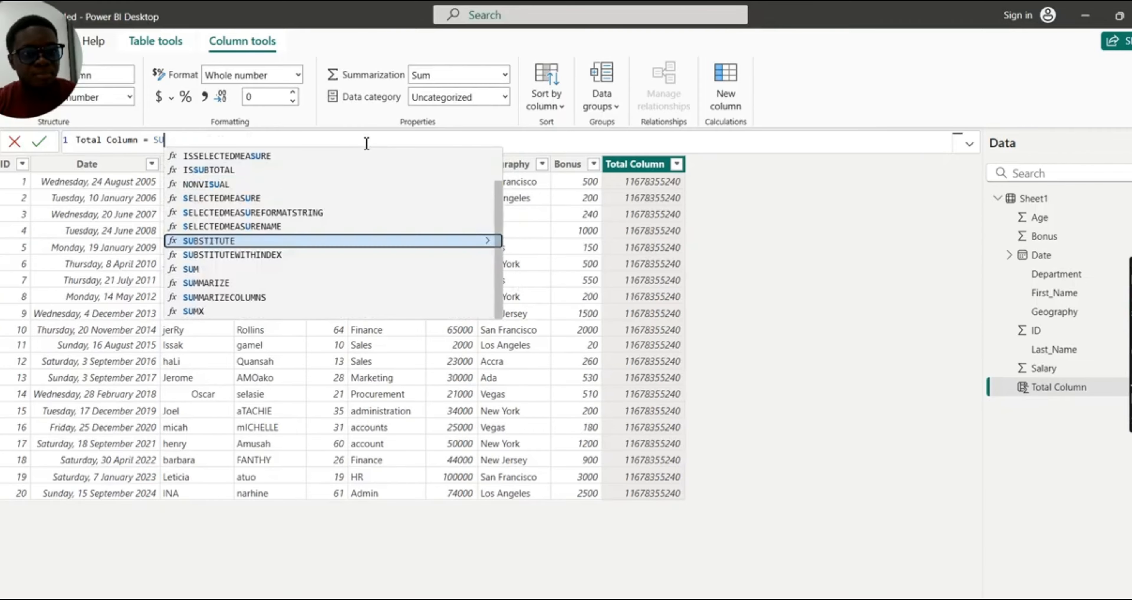
key(BackSpace)
key(BackSpace)
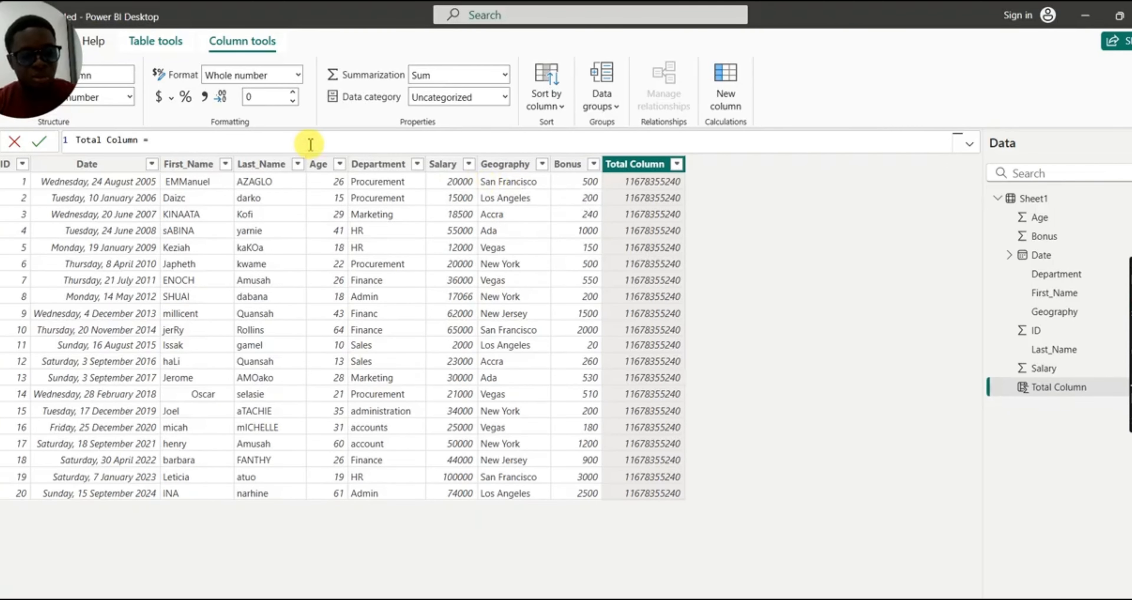
Define Total Column as Sheet1[Salary] * Sheet1[Bonus] and apply the formula.
text(salary)
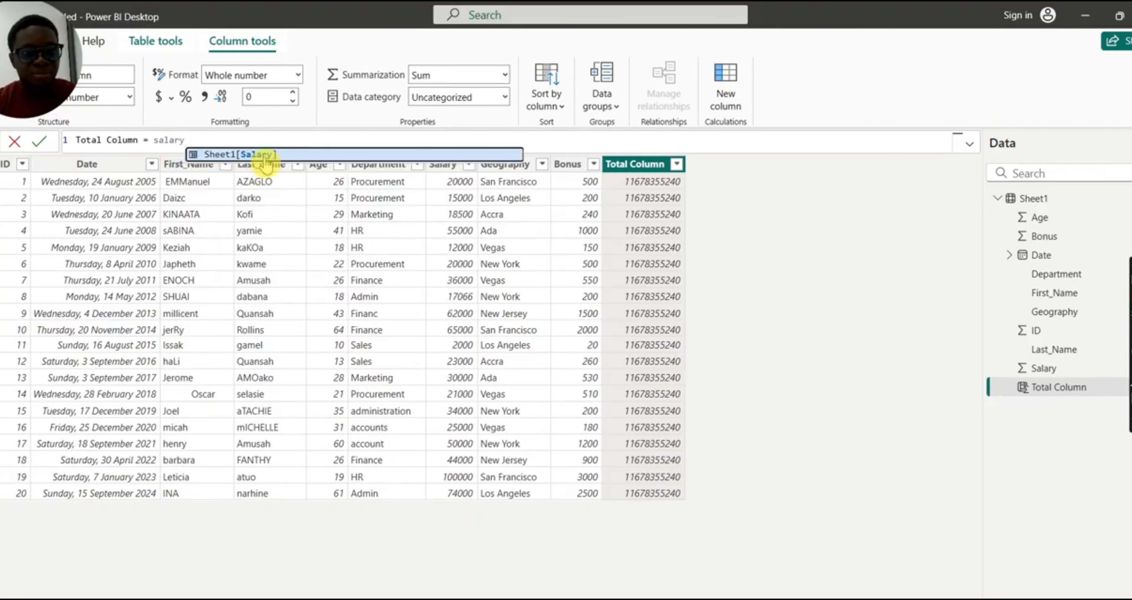
click(264, 155)
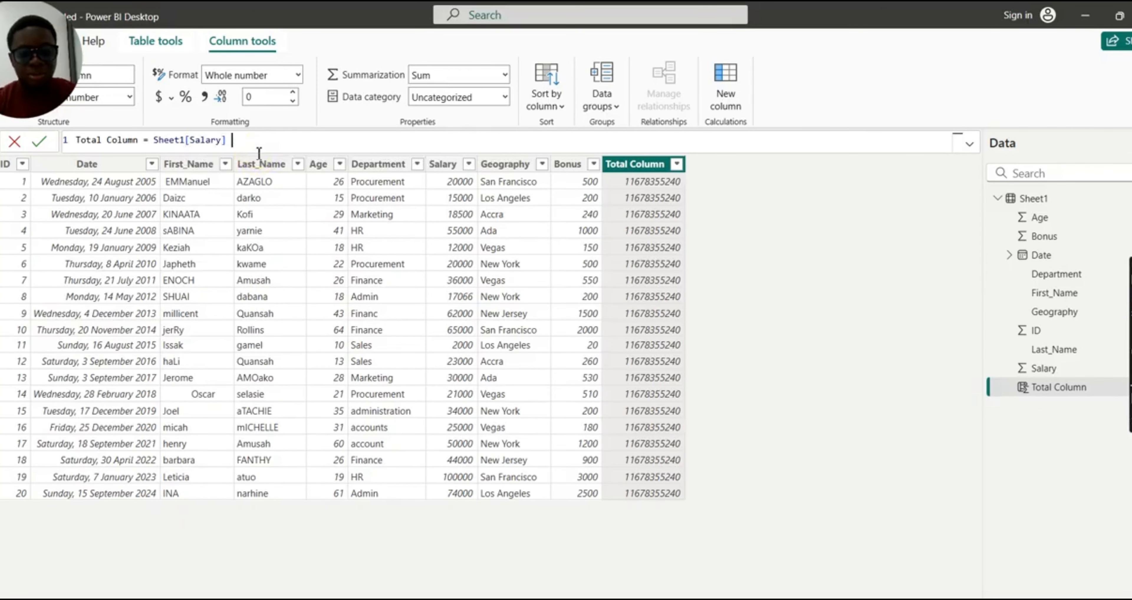
text(* bonus)
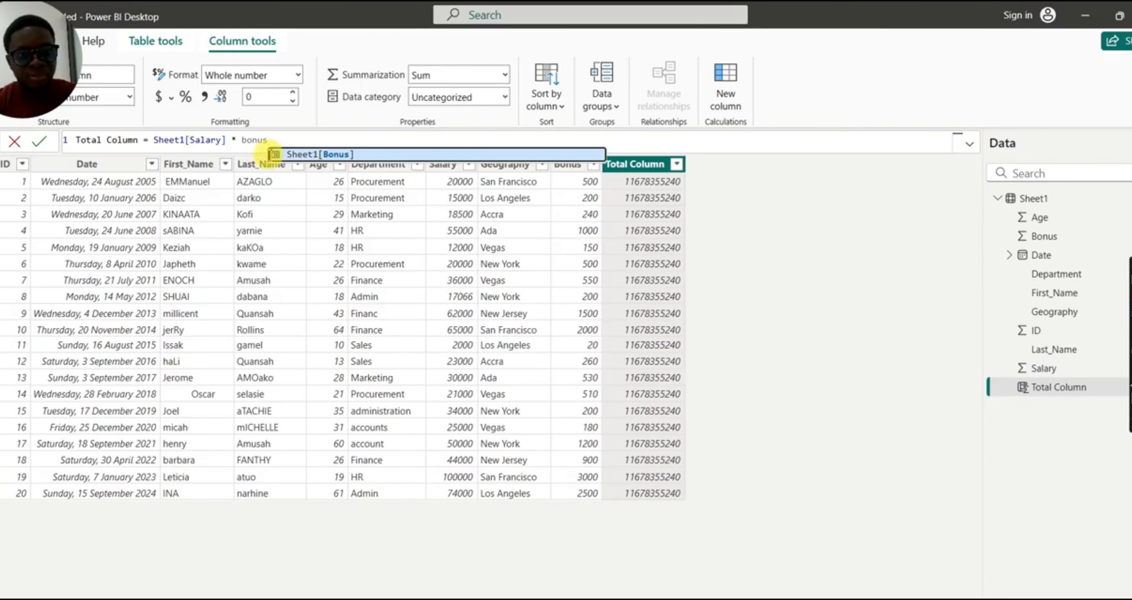
click(308, 153)
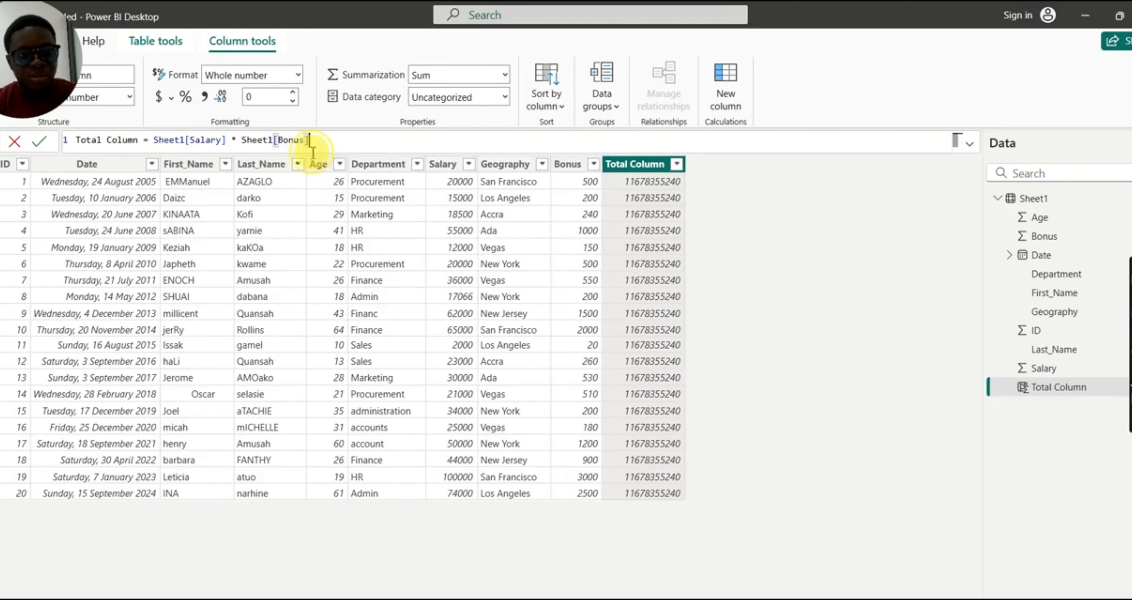
key(Return)
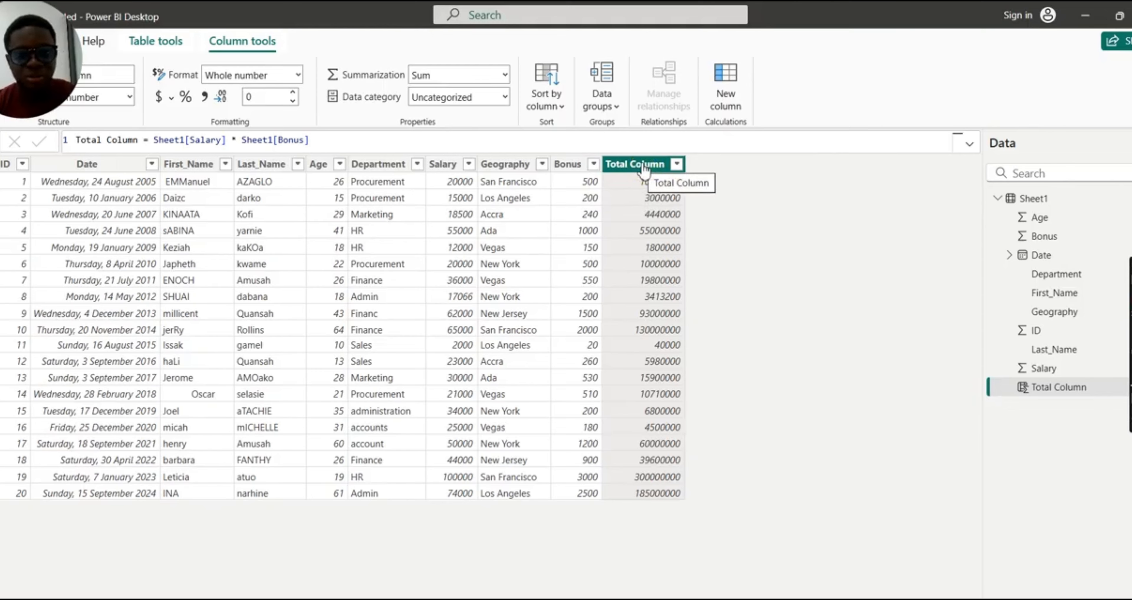
click(624, 170)
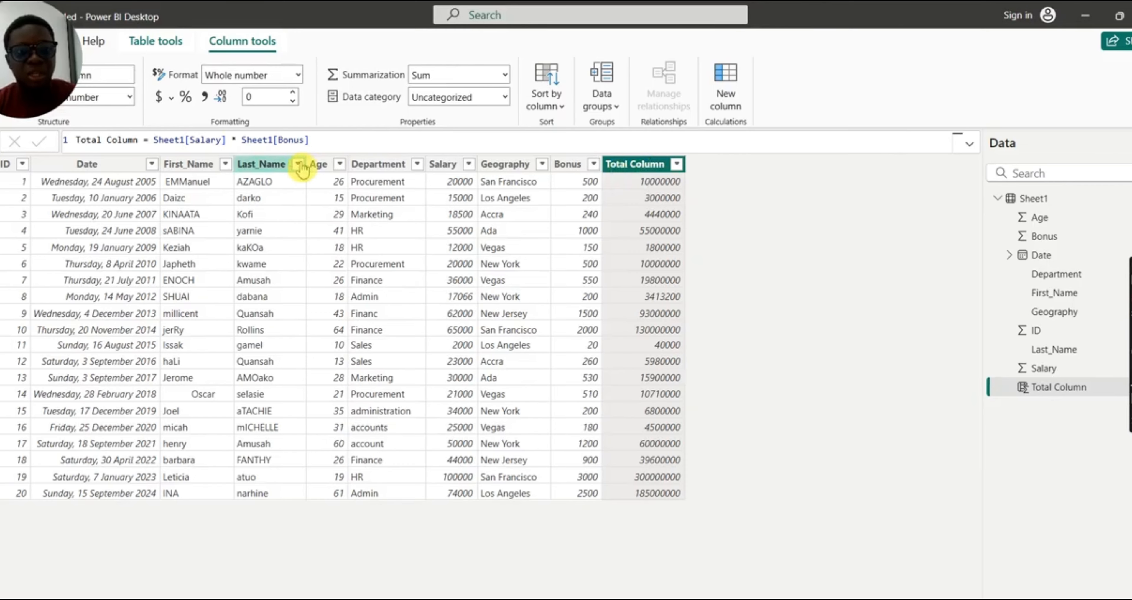
click(322, 140)
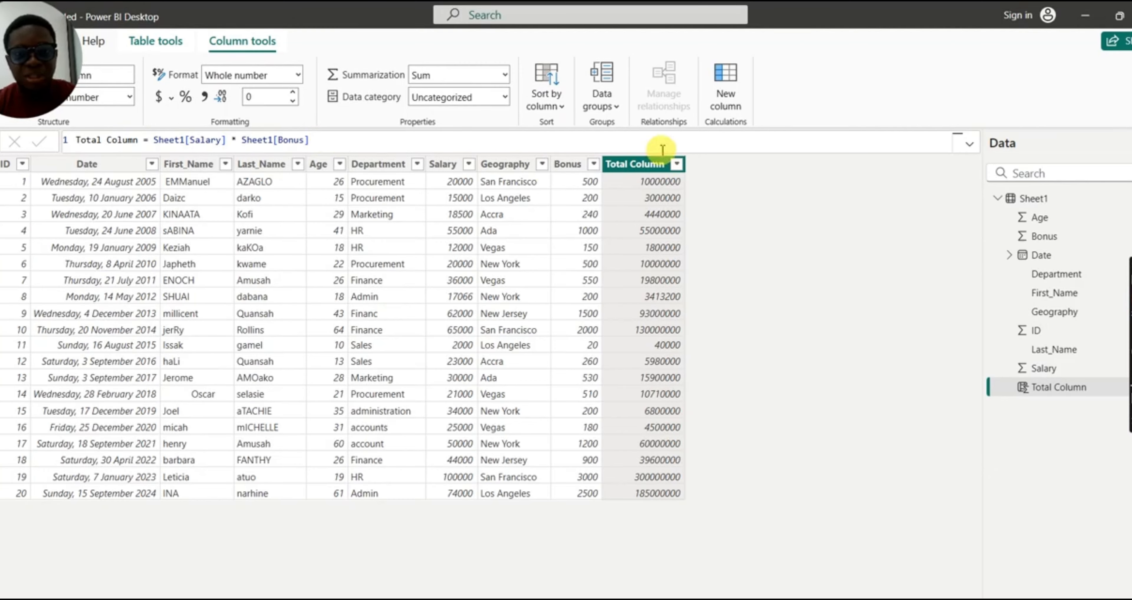
click(329, 153)
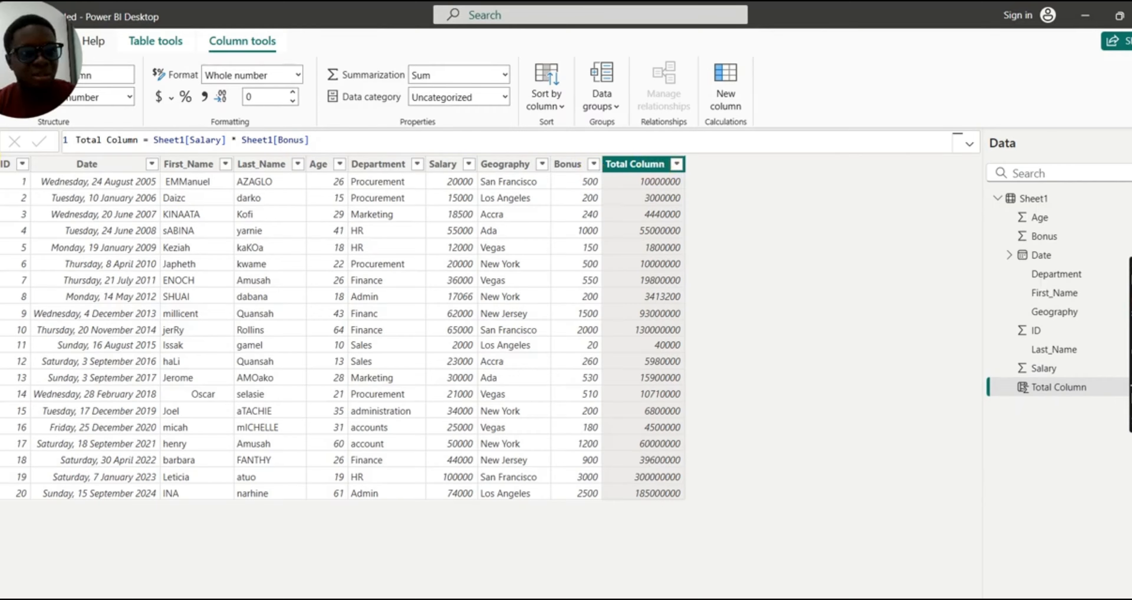
Switch to the report view and add a new measure to Sheet1, naming it Total salary in its formula.
click(5, 151)
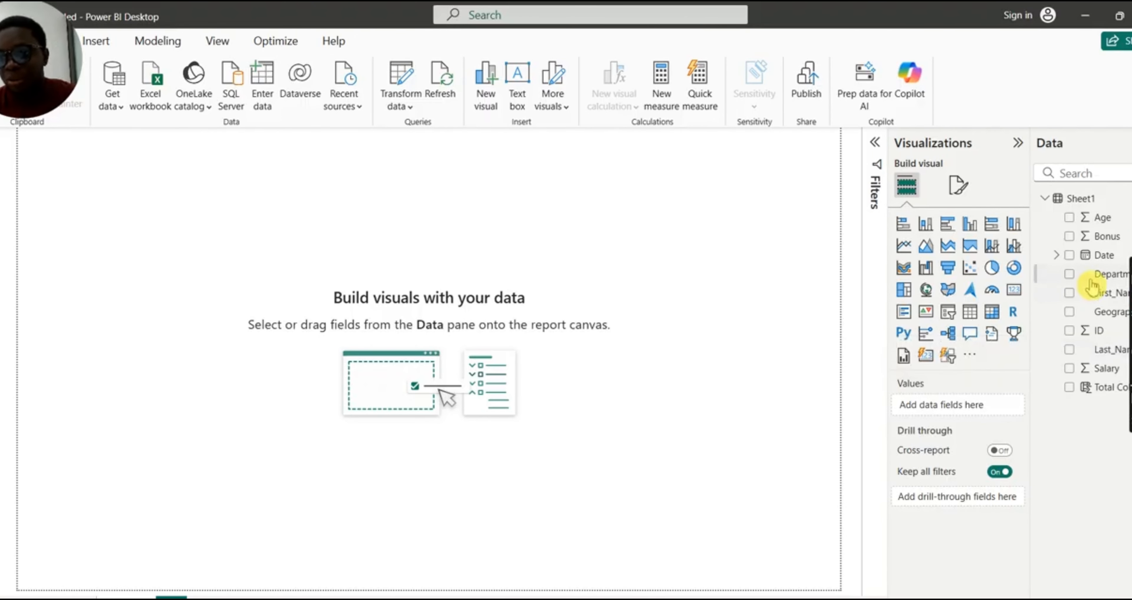
click(1096, 374)
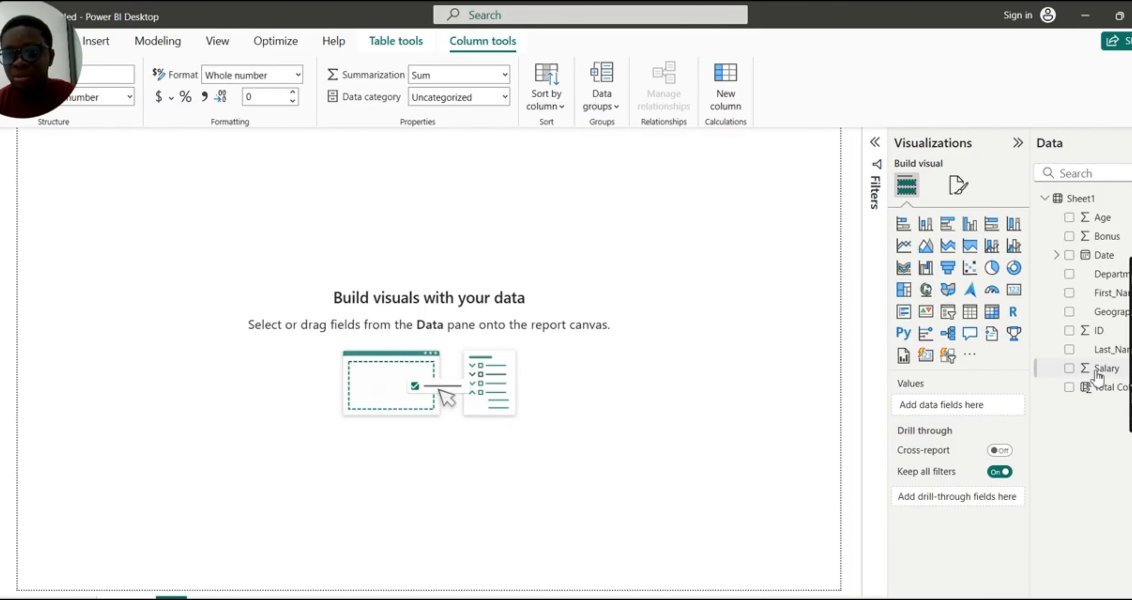
click(1084, 200)
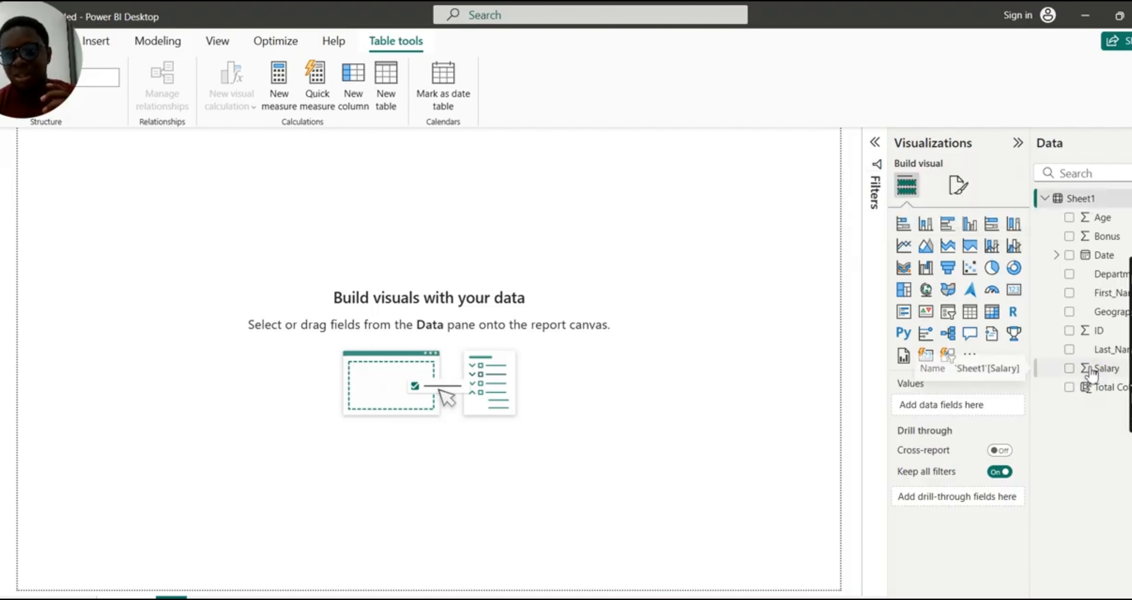
click(1069, 205)
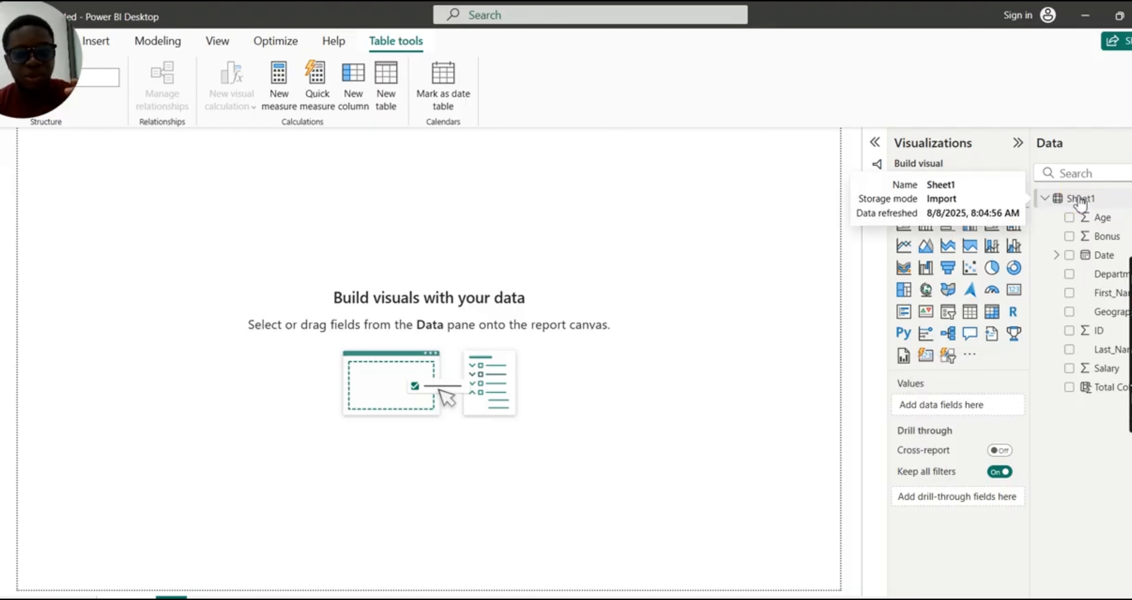
right_click(1078, 198)
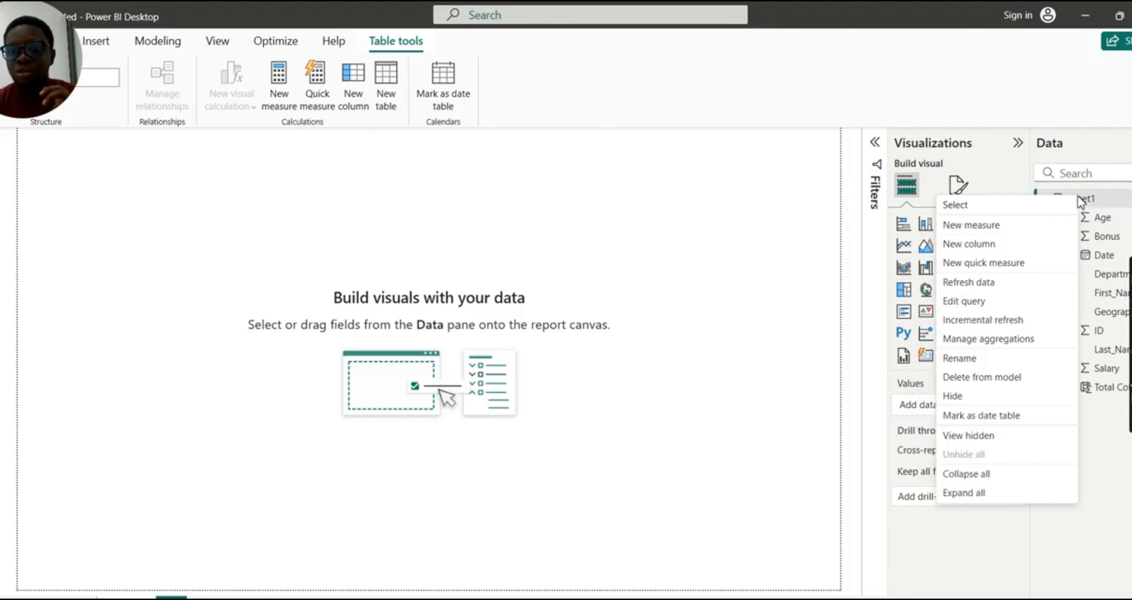
click(958, 227)
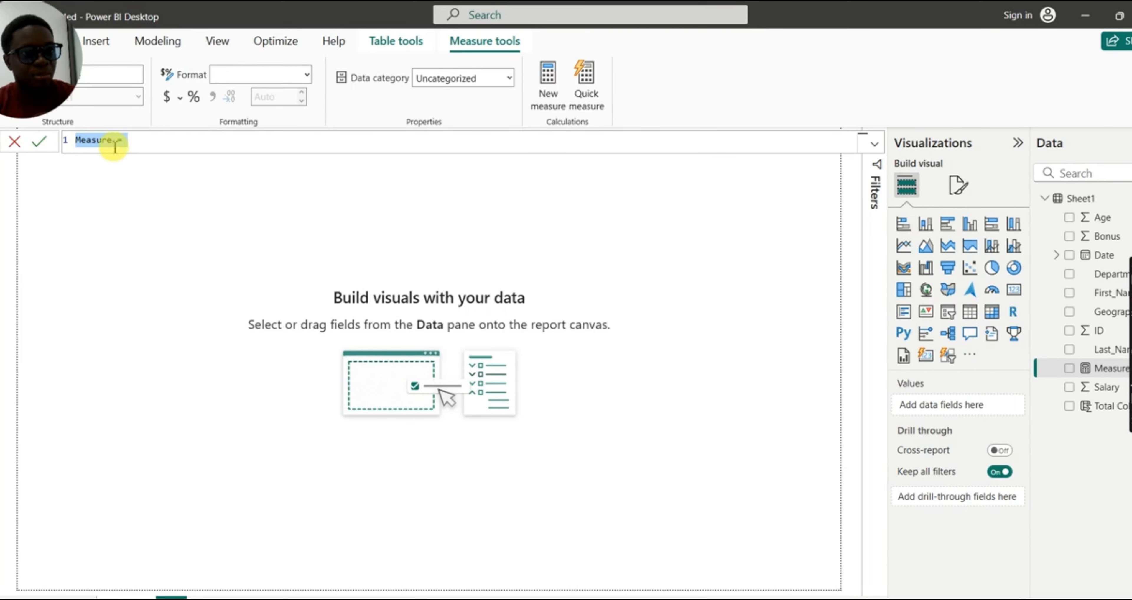
double_click(115, 147)
text(Meas)
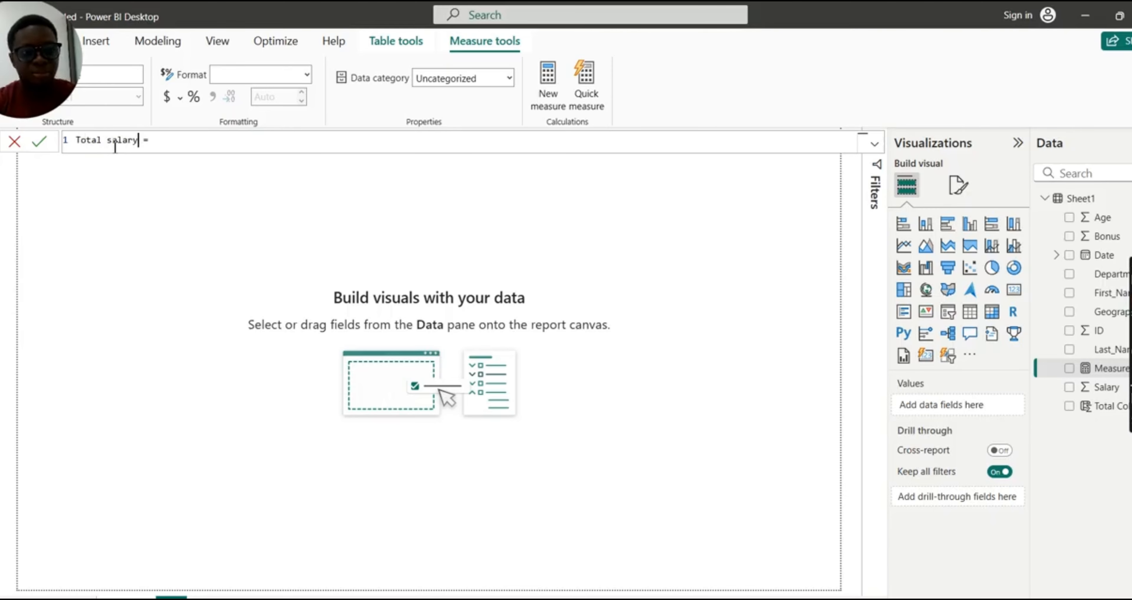
Define the Total salary measure as SUM(Sheet1[Salary]), apply the formula and leave formula editing.
click(169, 141)
text(su)
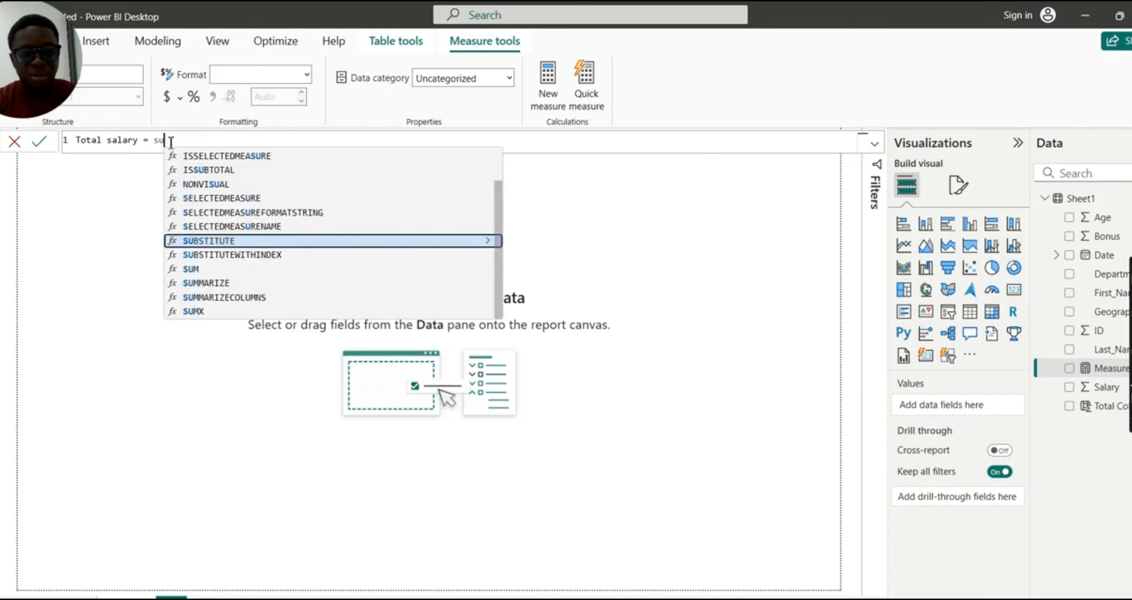
text(m)
click(215, 153)
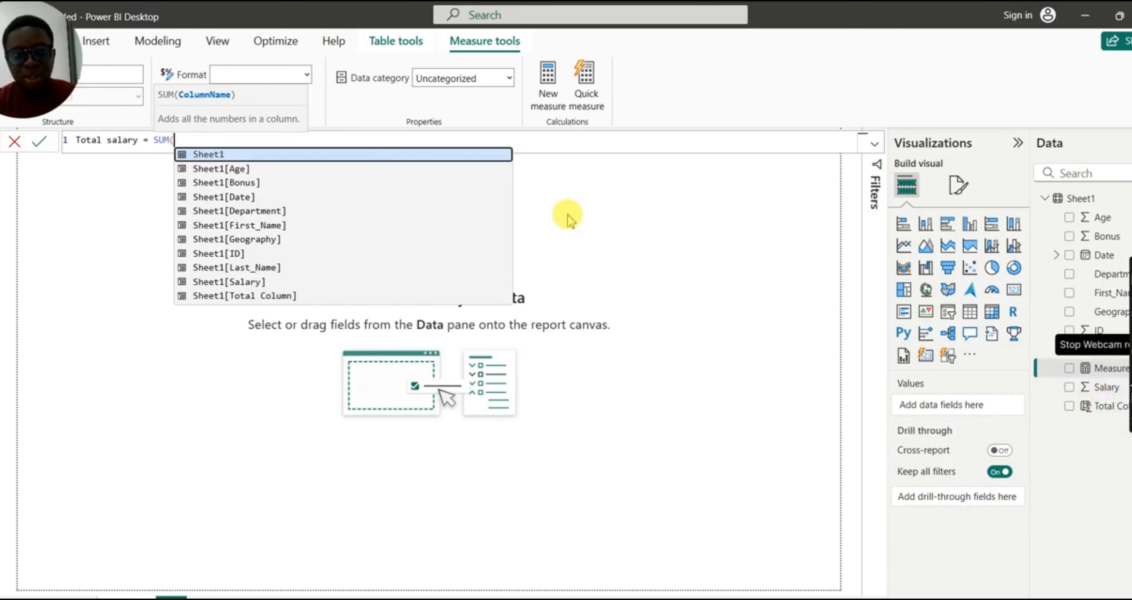
text(salry)
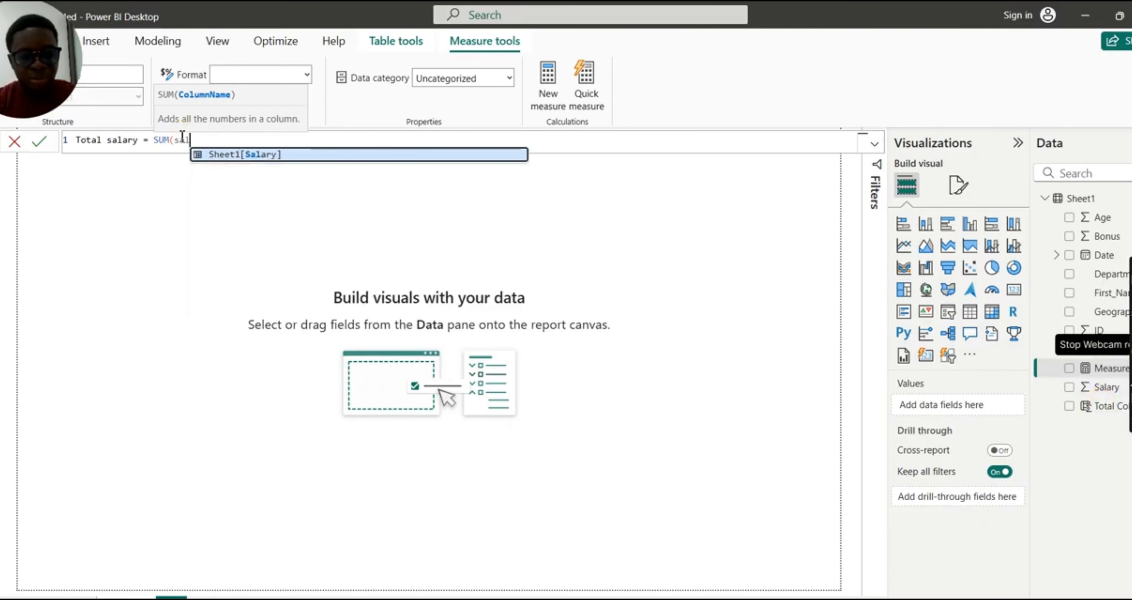
key(BackSpace)
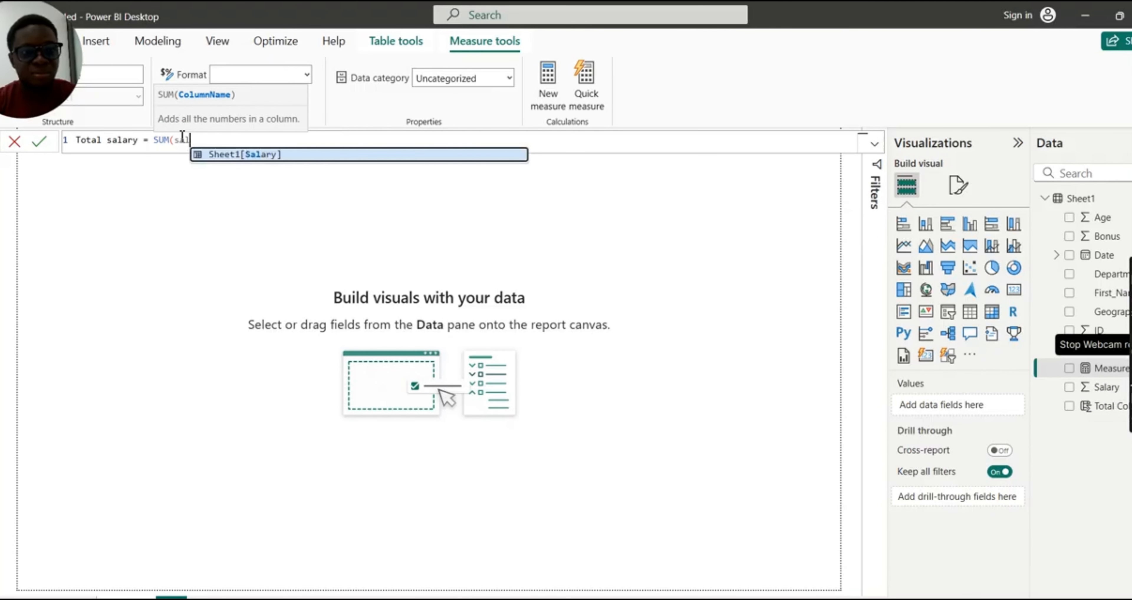
double_click(256, 159)
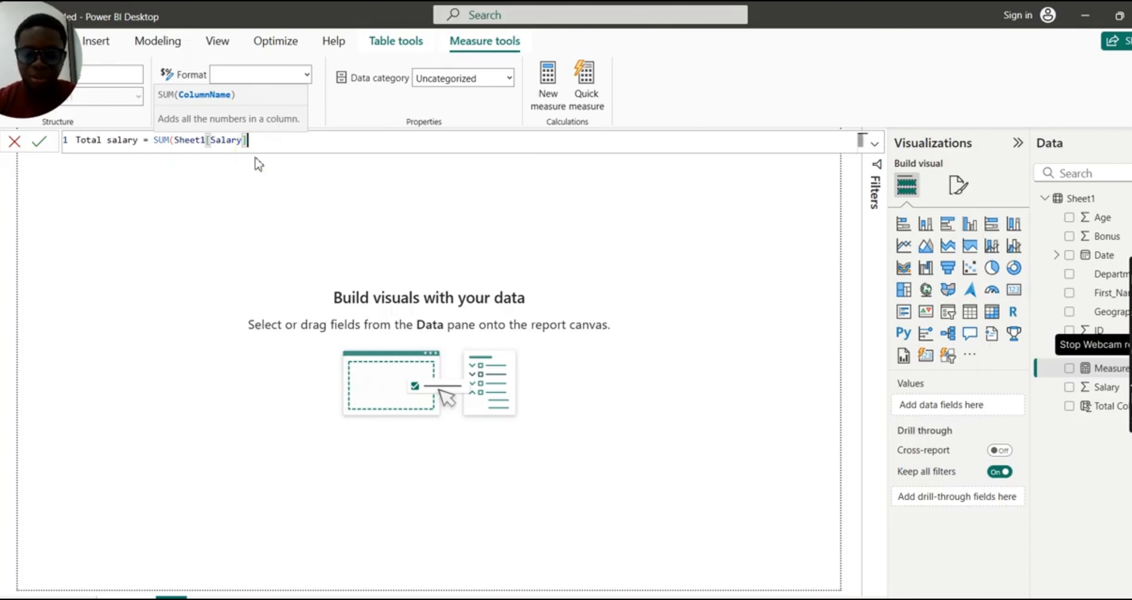
text())
key(Return)
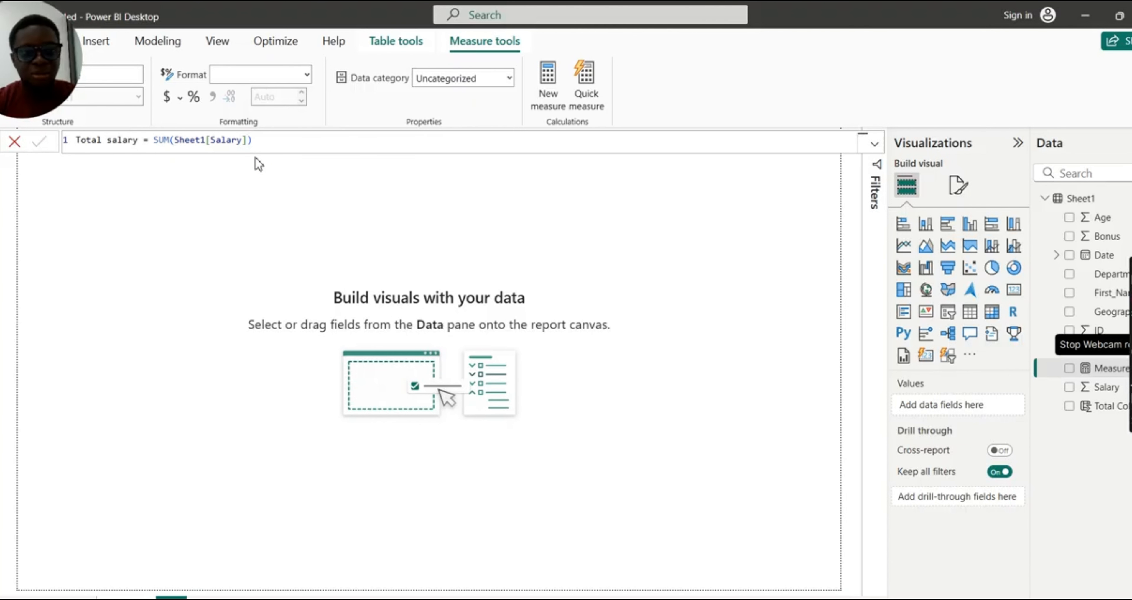
click(565, 237)
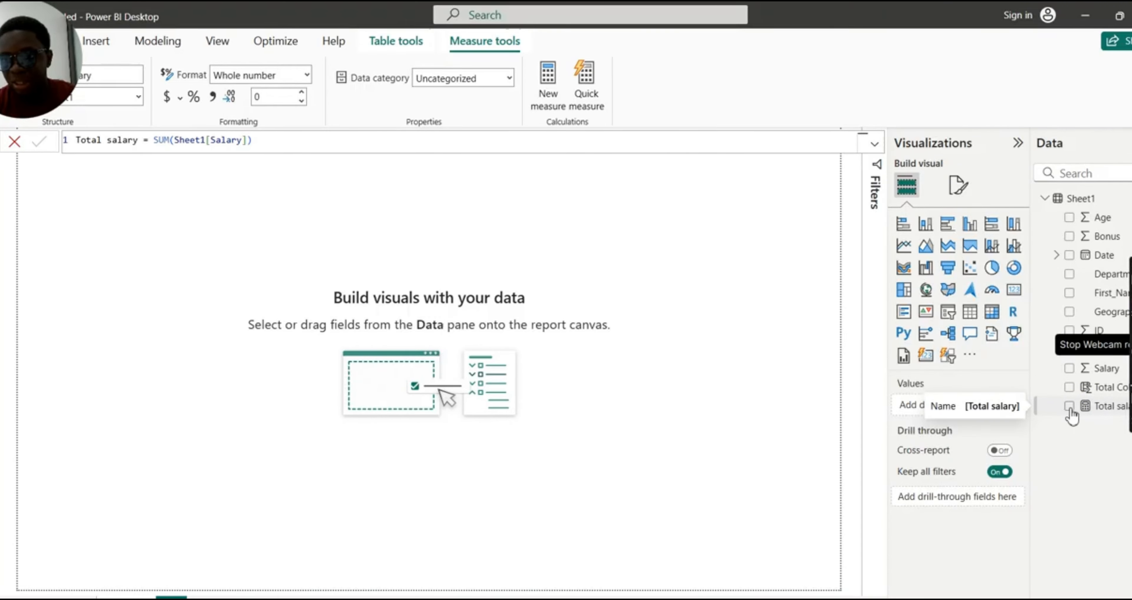
click(688, 409)
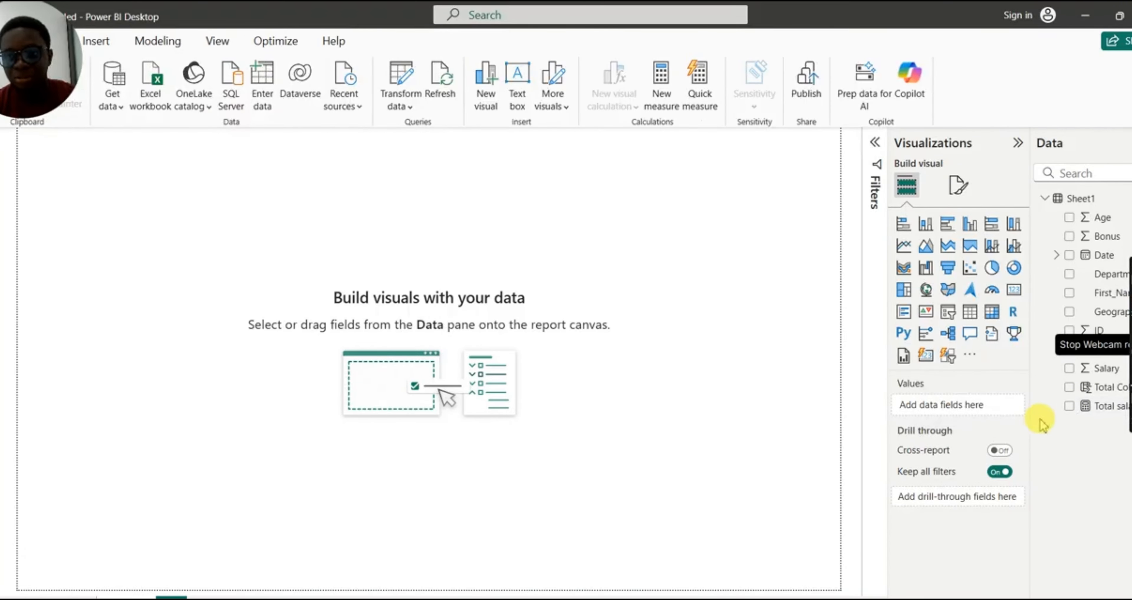
Show the Total salary measure as a card on the report page and remove that card again.
click(1069, 406)
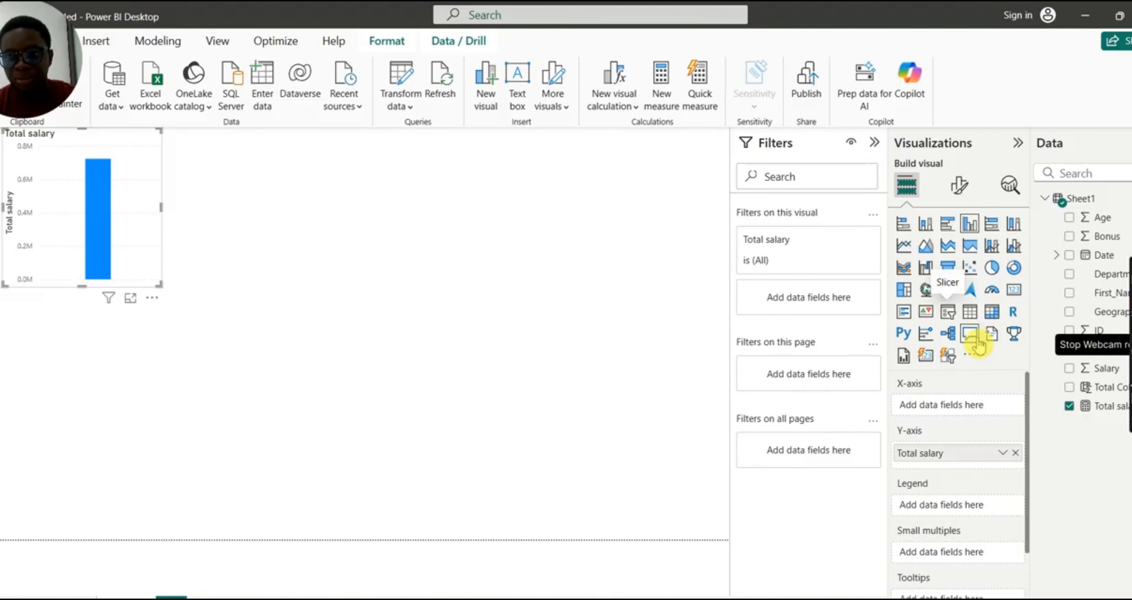
click(925, 357)
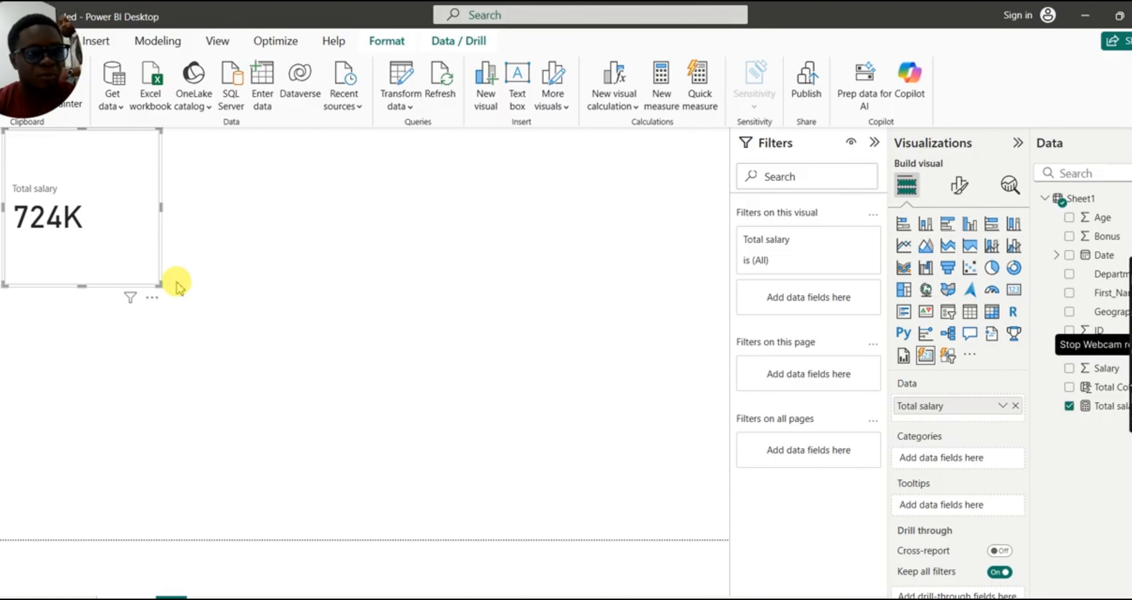
click(153, 299)
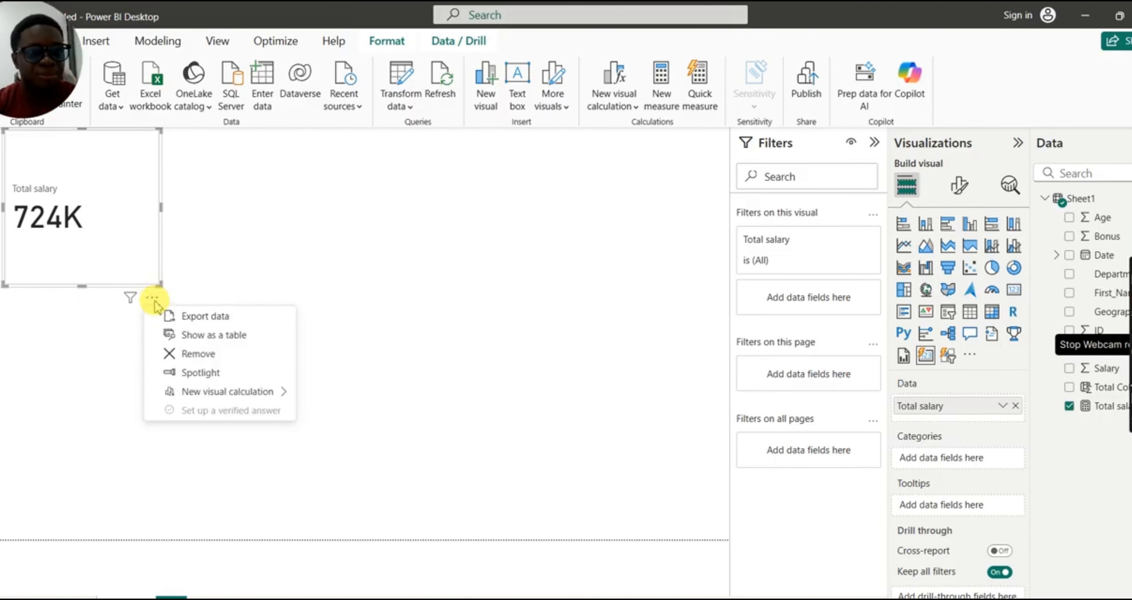
click(215, 359)
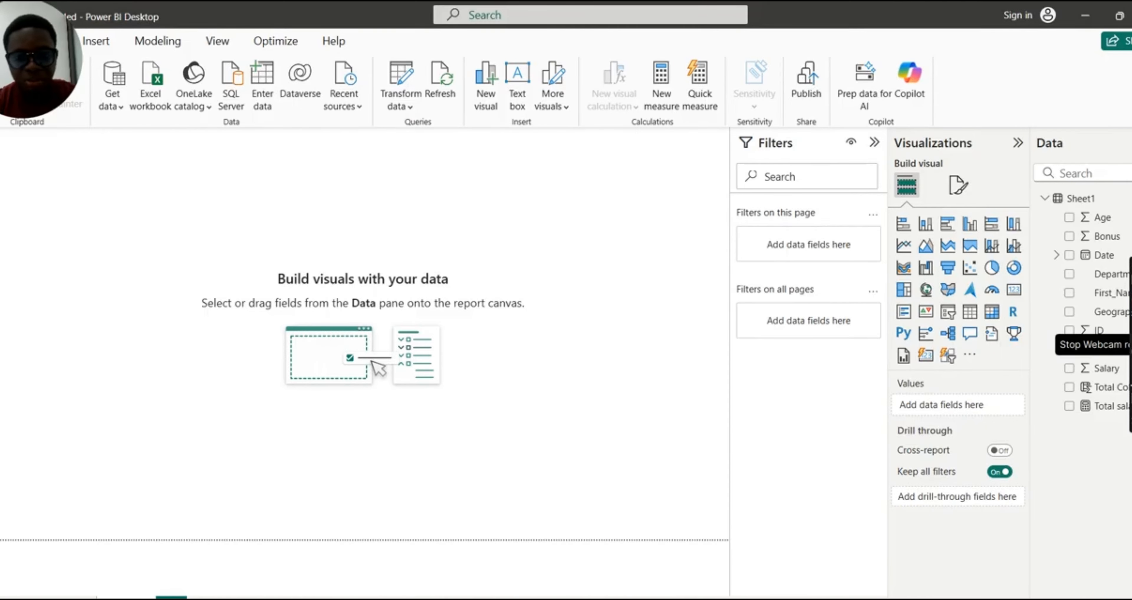
Review the aggregate functions on slide 2 of the DAX LESSONS presentation, returning to Power BI Desktop.
click(657, 597)
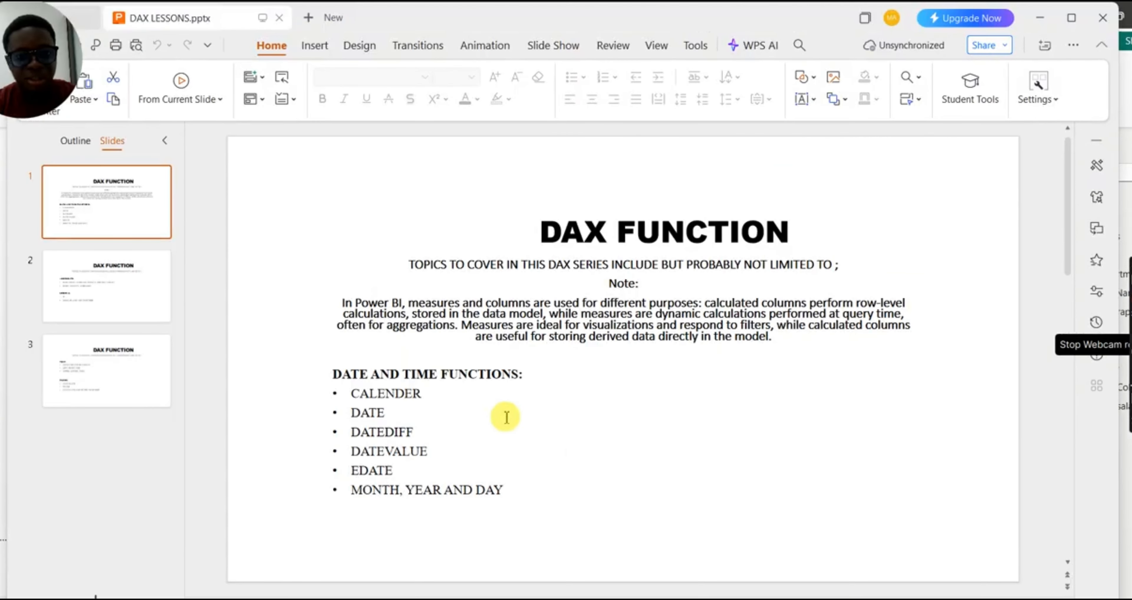
click(132, 293)
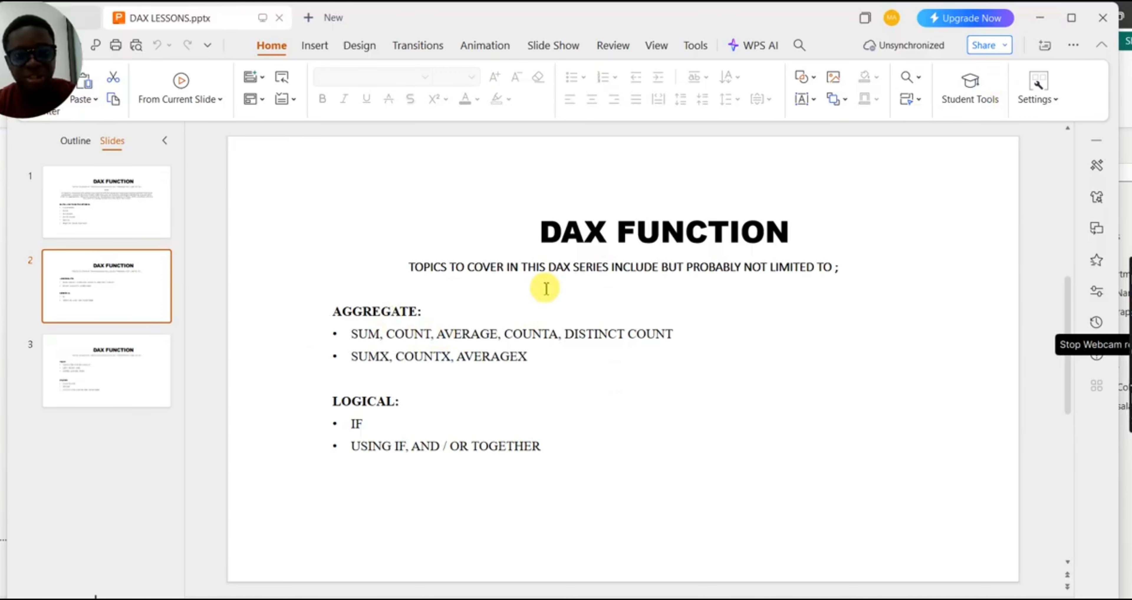
click(1040, 20)
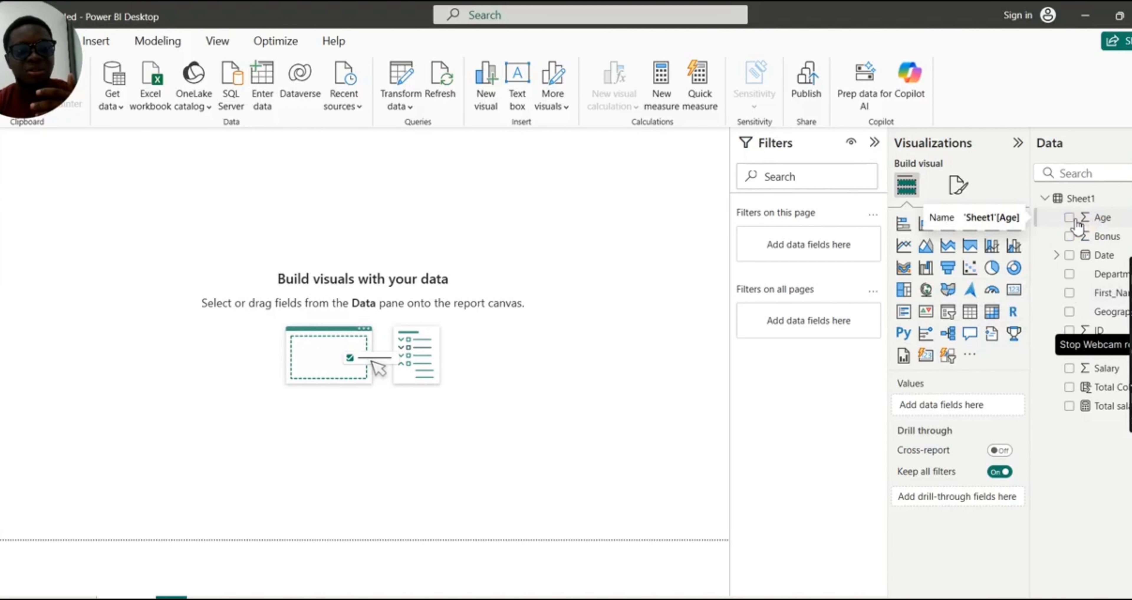
click(581, 567)
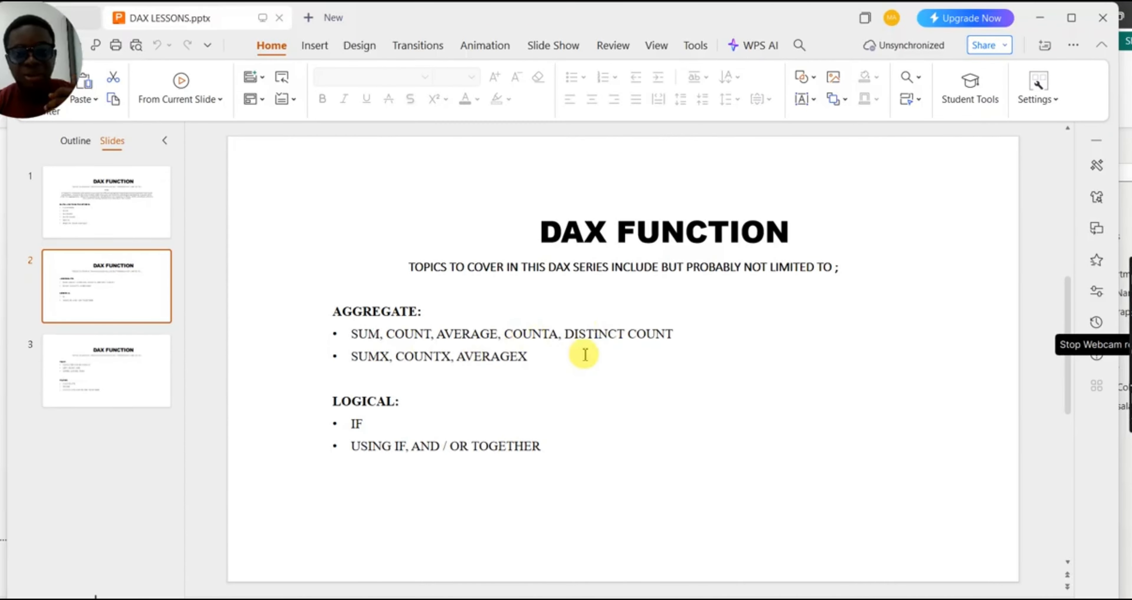
click(1040, 19)
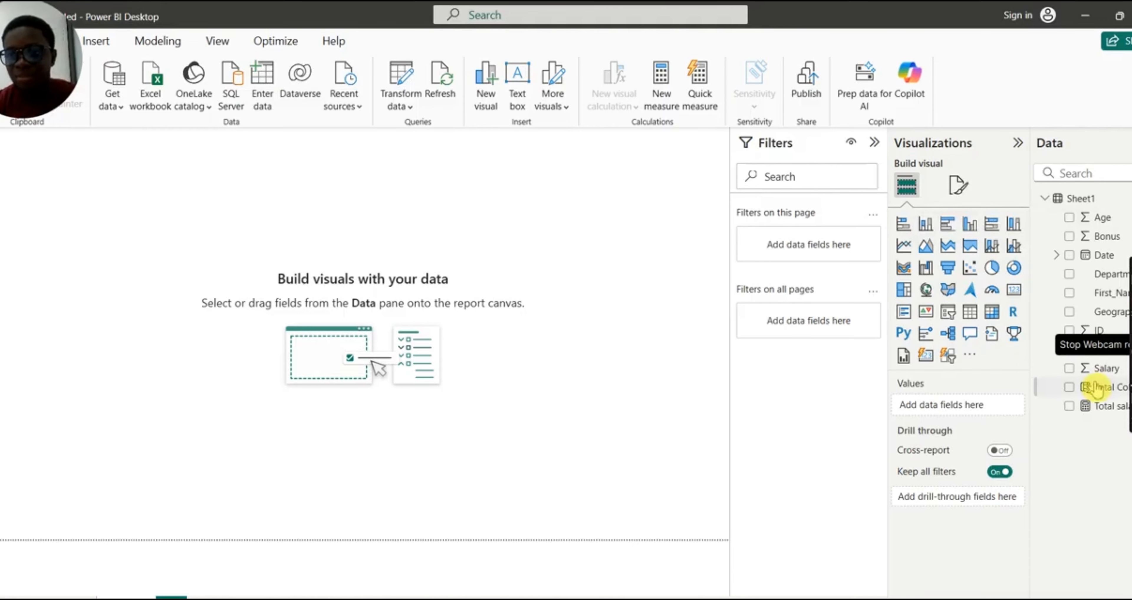
Add a new measure to Sheet1 and name it MAXIMUM SALARY in its formula.
click(1105, 370)
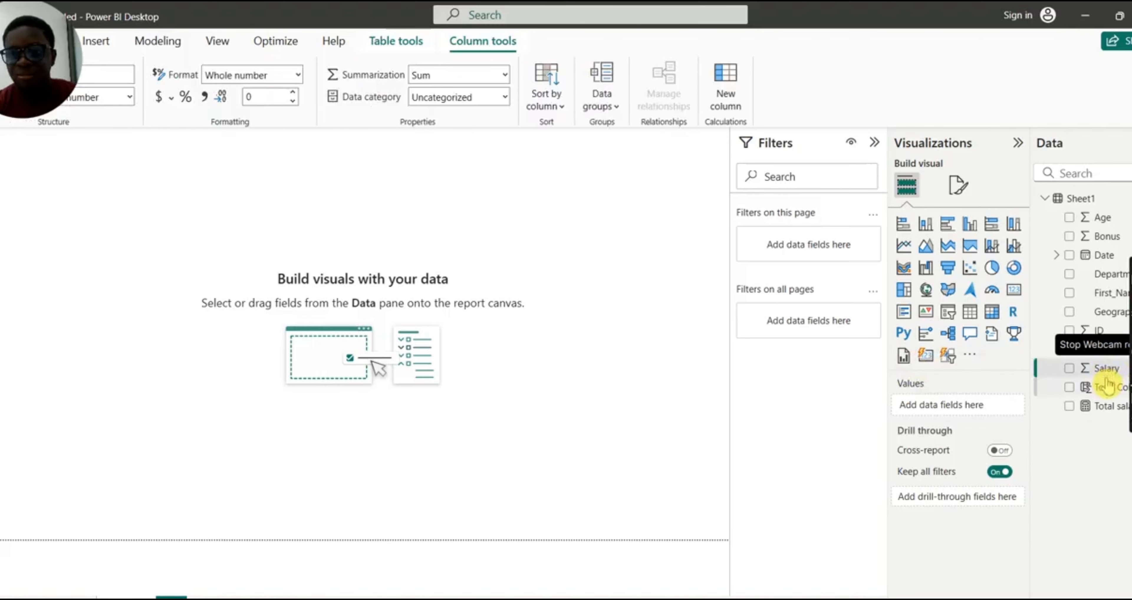
click(1081, 200)
right_click(1082, 200)
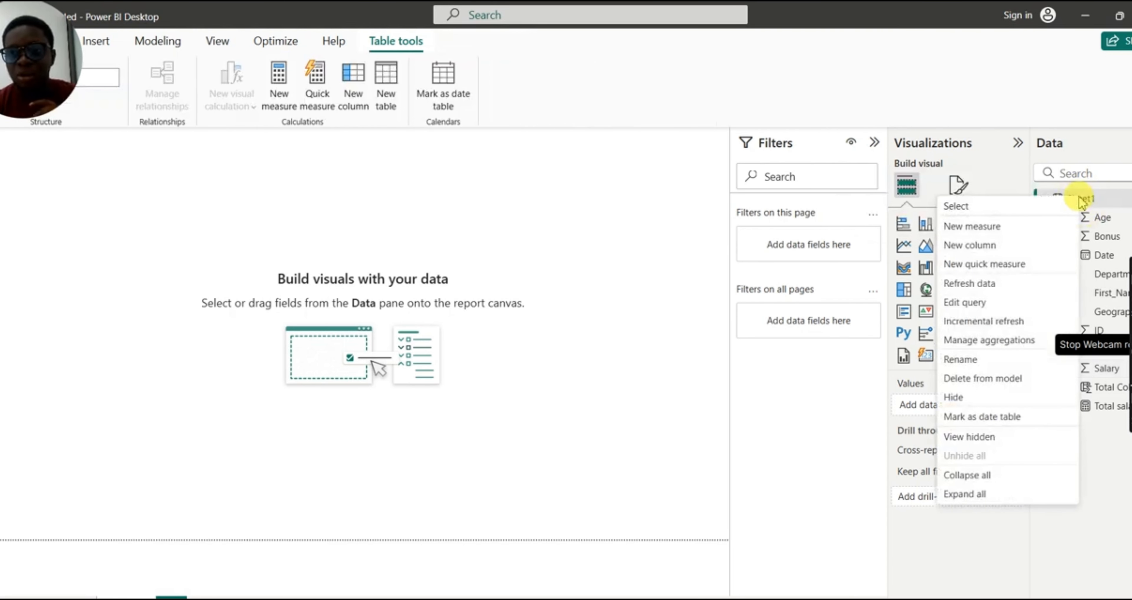
click(964, 226)
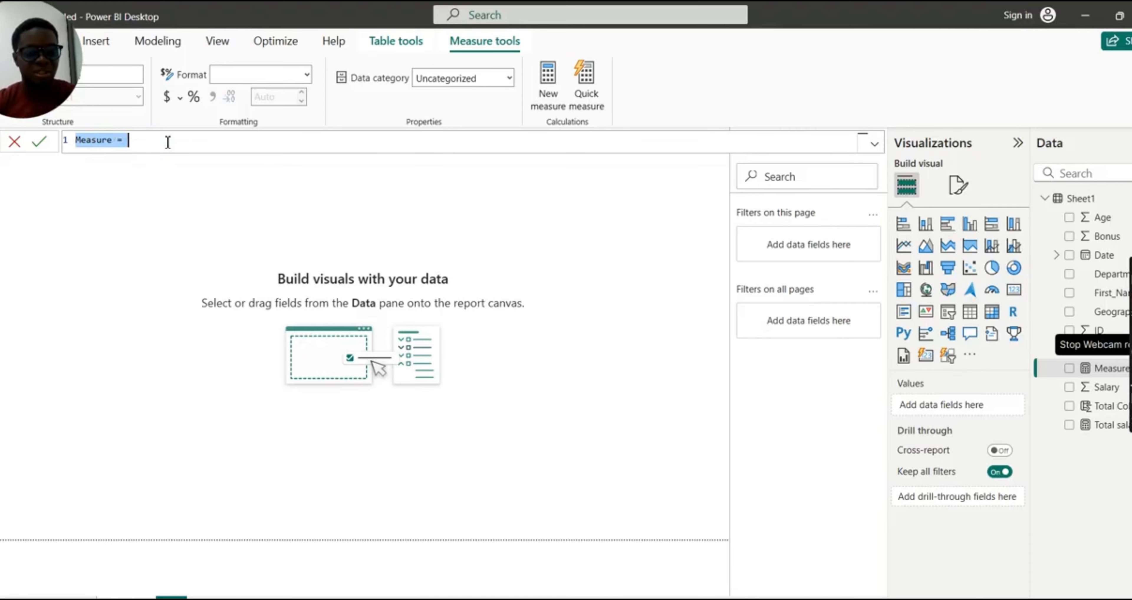
double_click(101, 140)
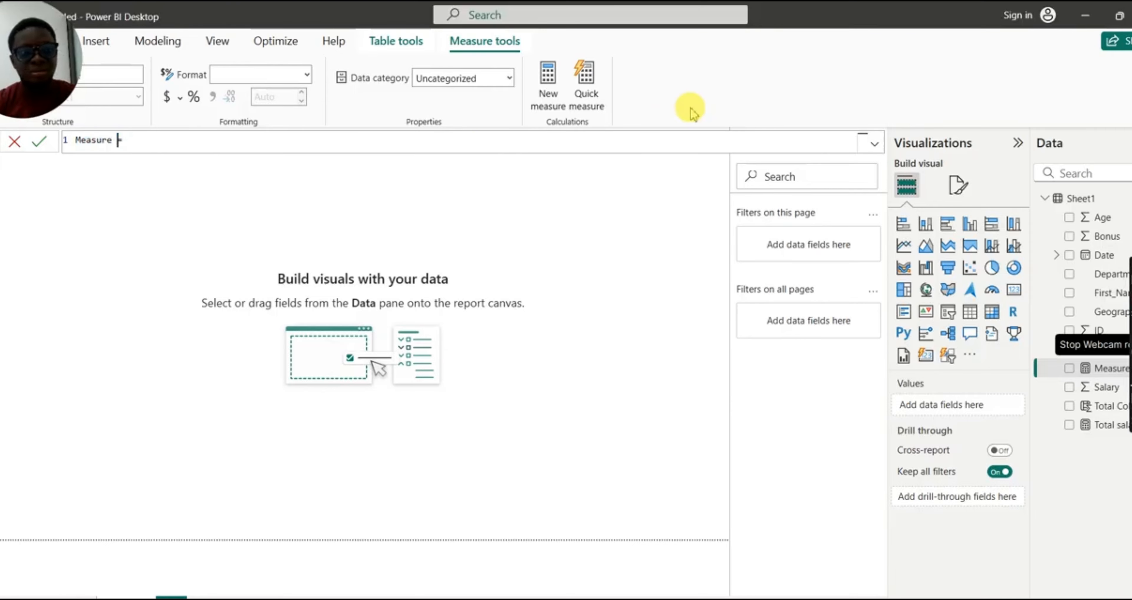
click(118, 140)
double_click(115, 141)
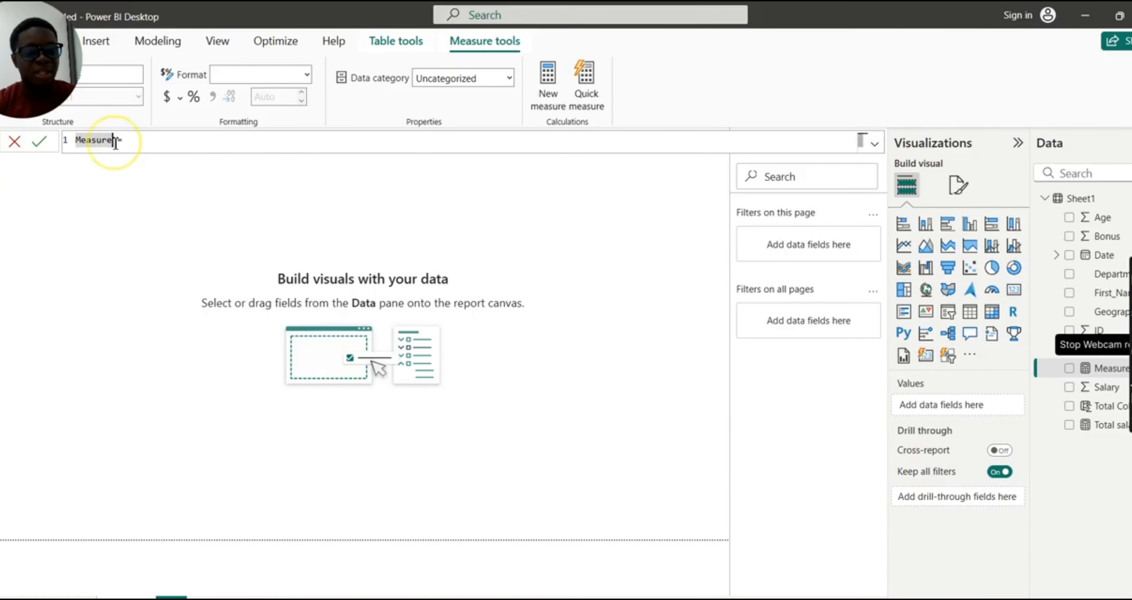
drag(113, 142, 73, 144)
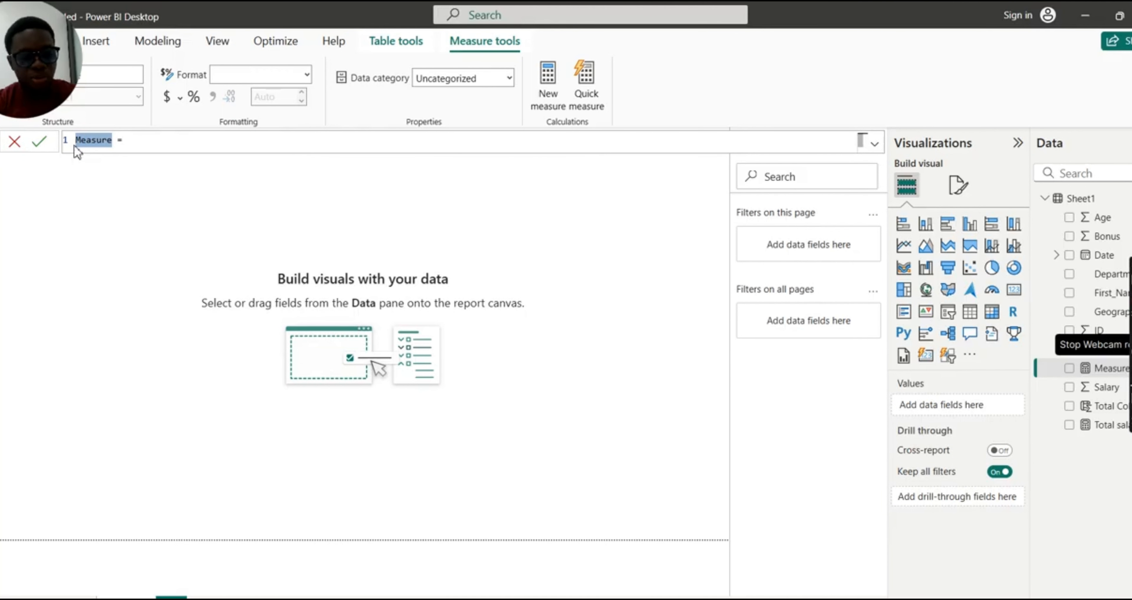
text(M)
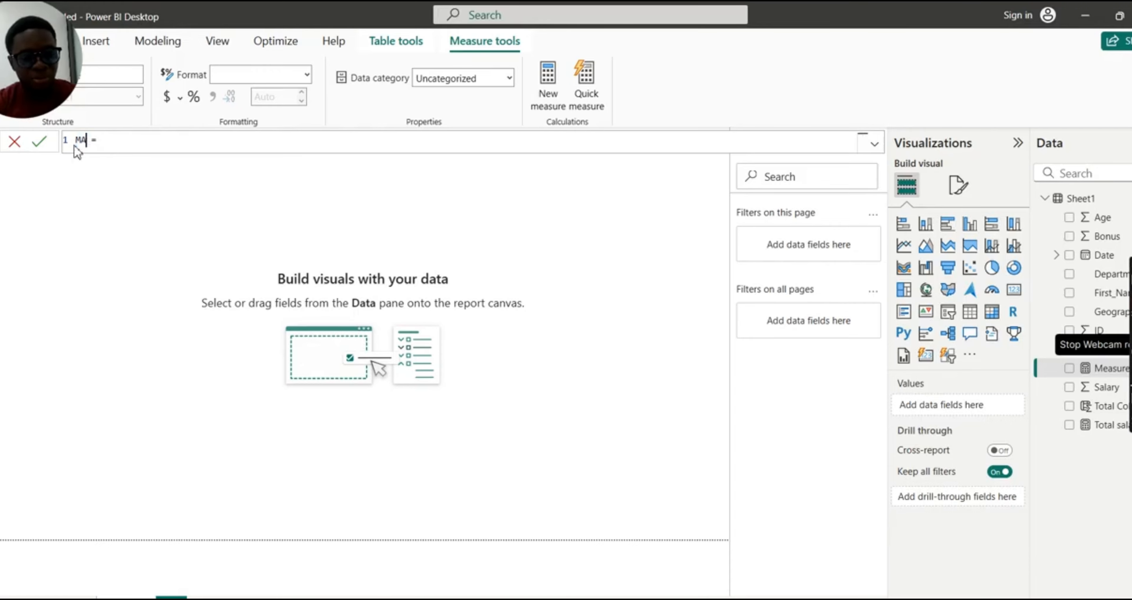
text(AXIMUM SAL)
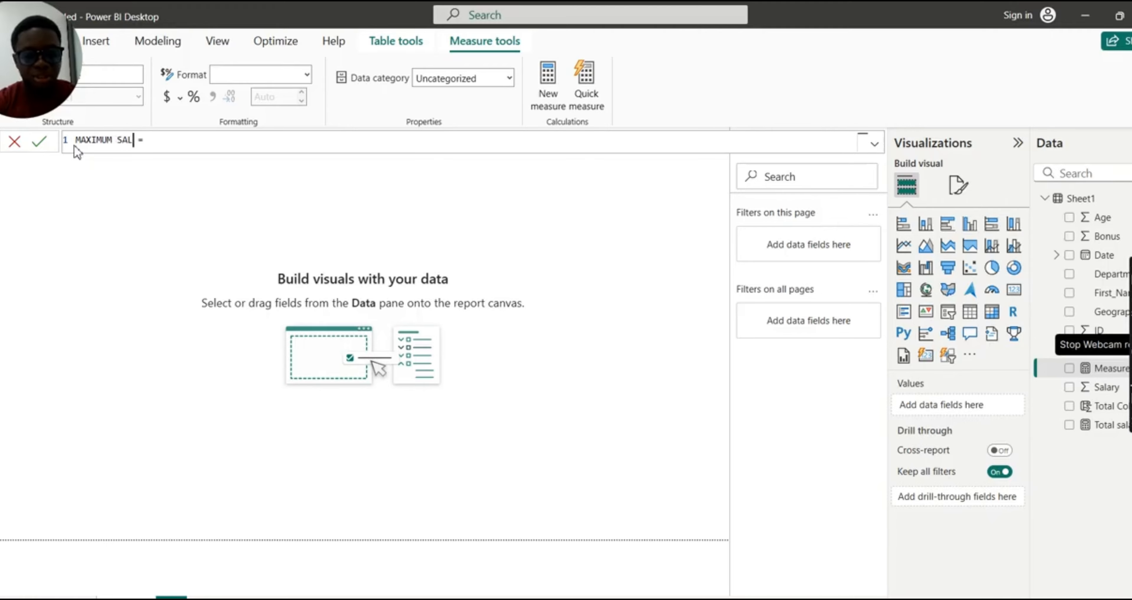
text(ARY)
Define the MAXIMUM SALARY measure as MAX(Sheet1[Age]), apply it and show it as a card on the report page.
click(175, 141)
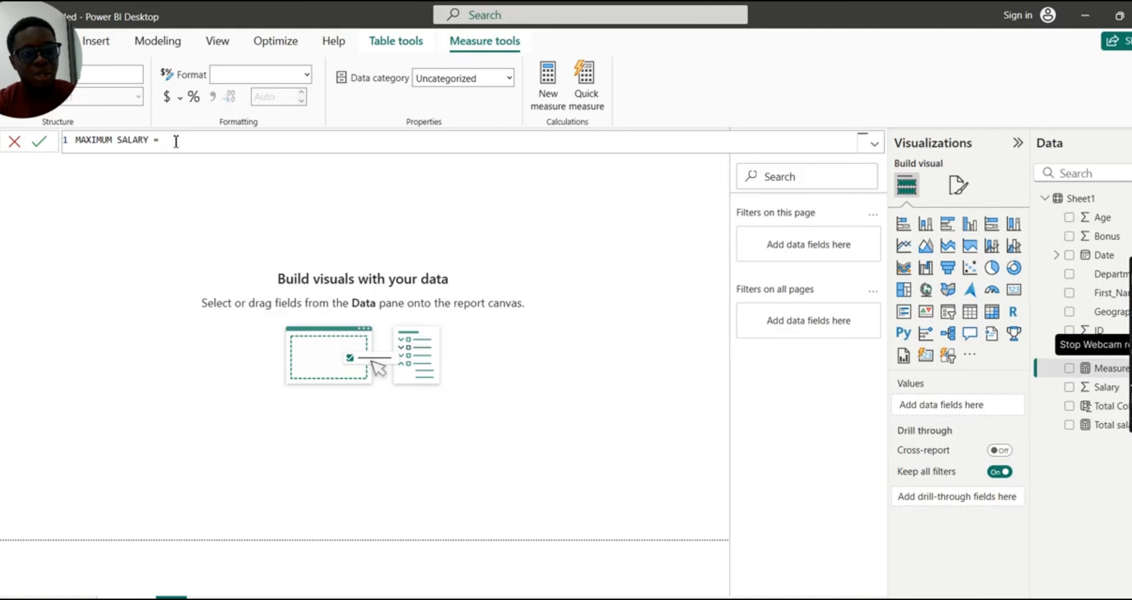
text(MAX)
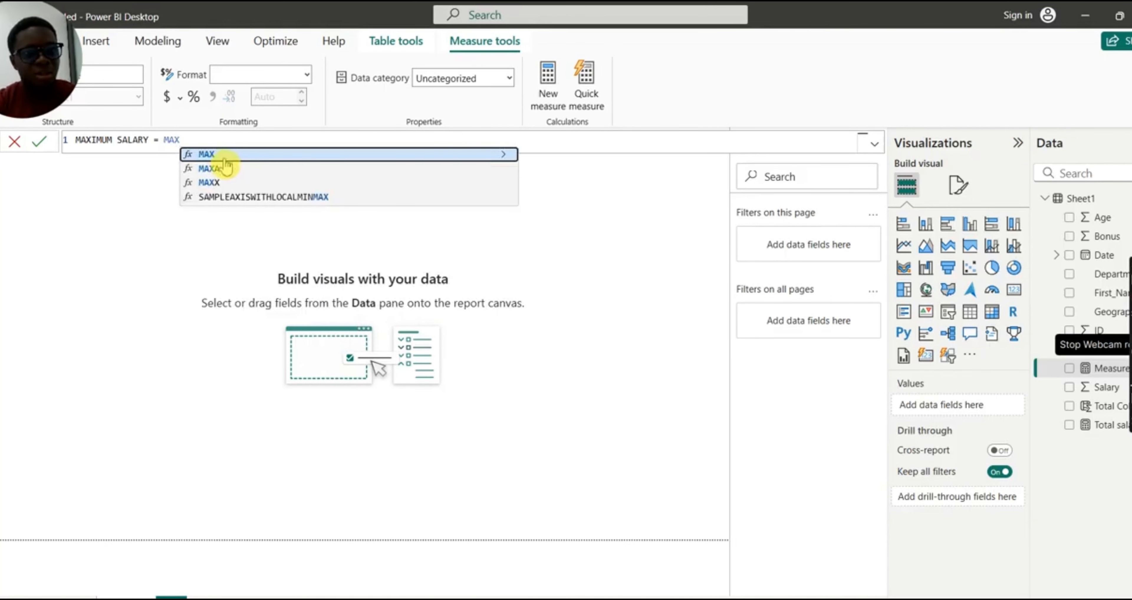
click(213, 157)
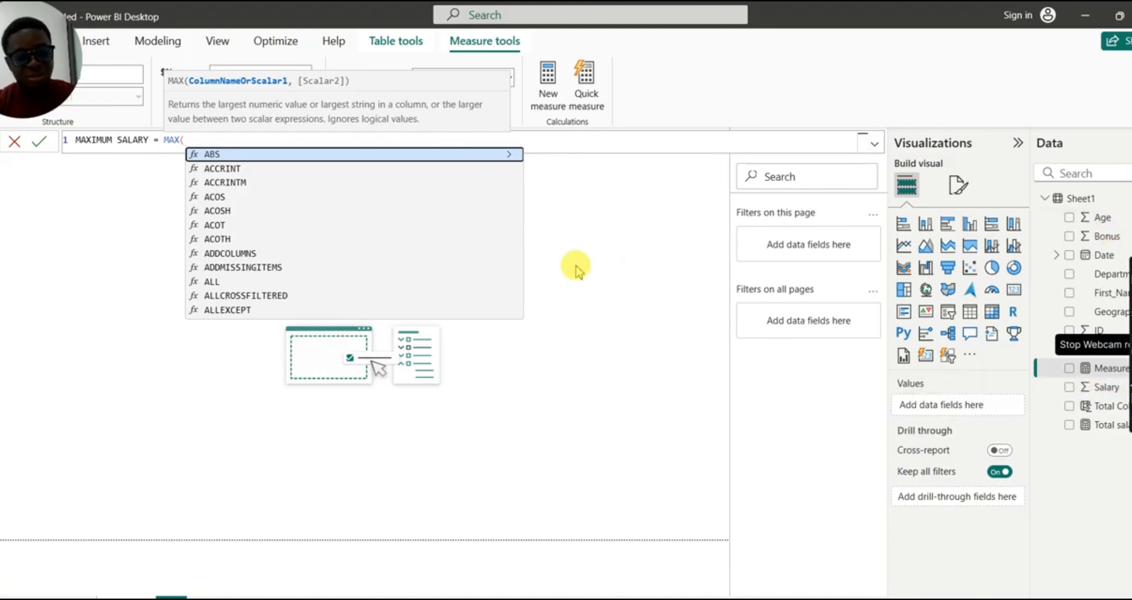
text(AGE)
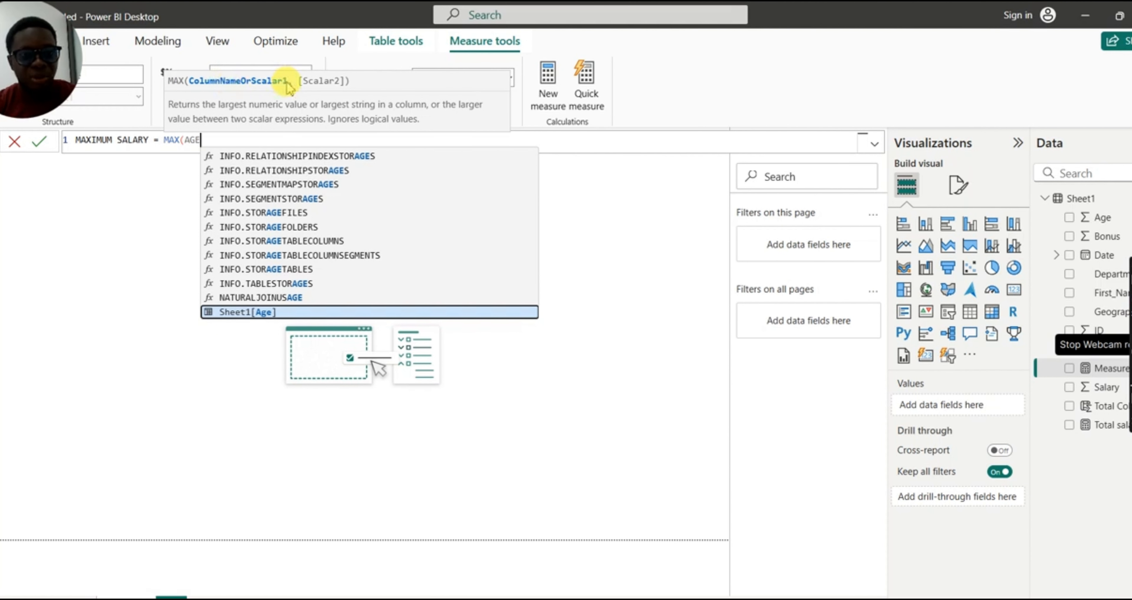
click(260, 313)
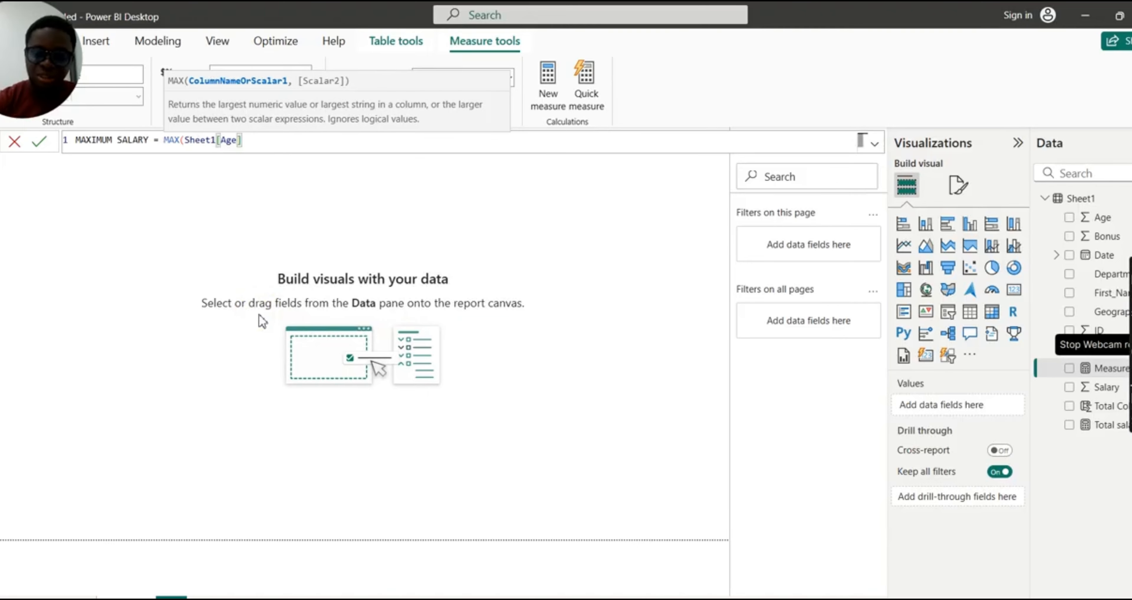
text())
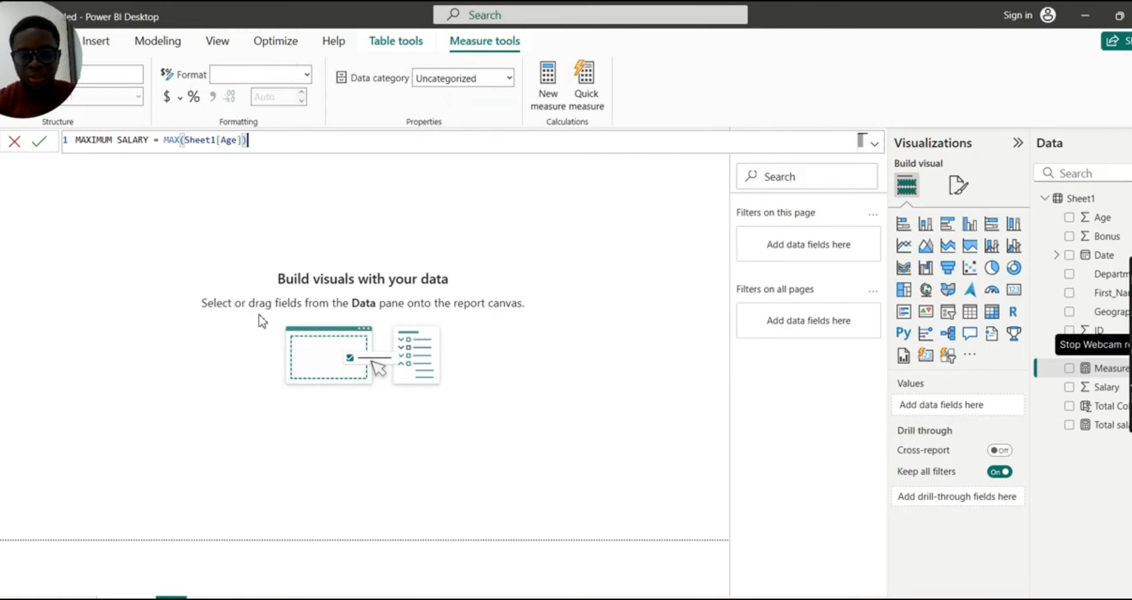
key(Return)
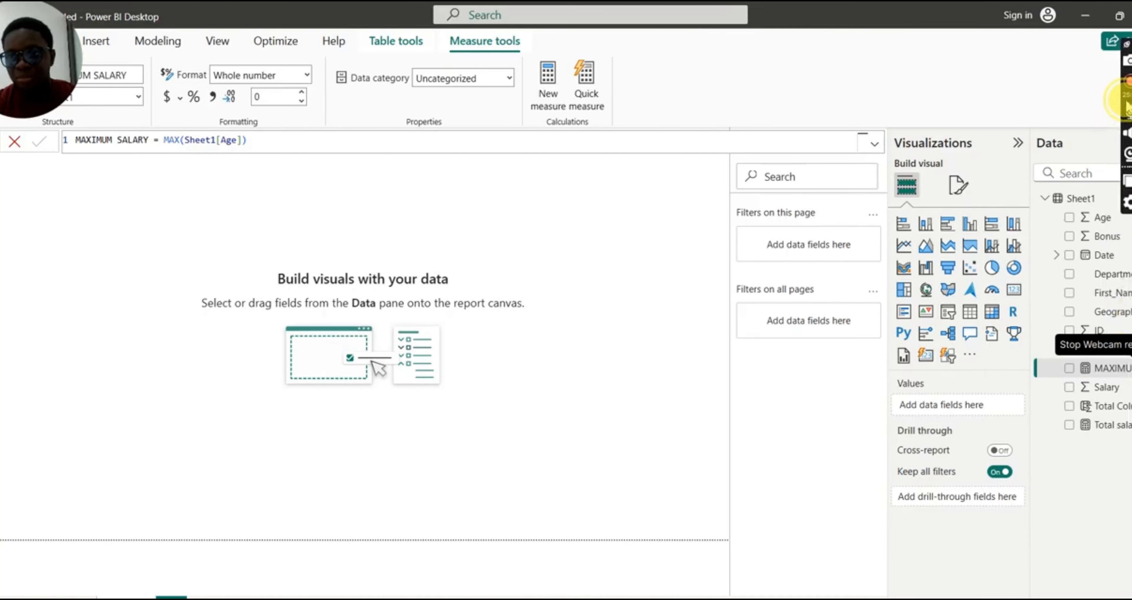
click(1070, 370)
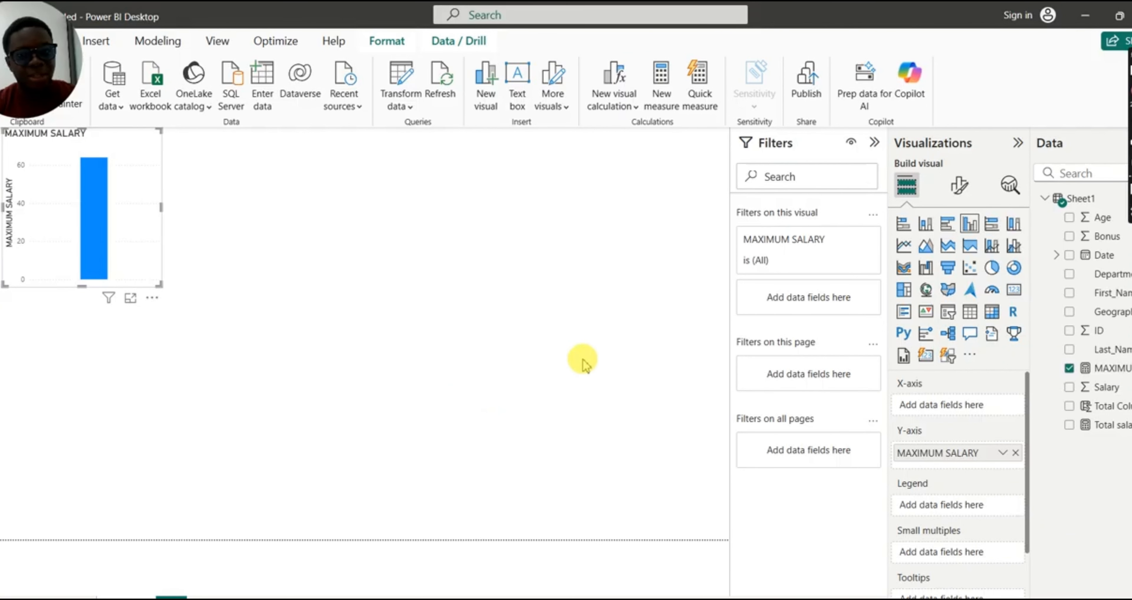
click(926, 357)
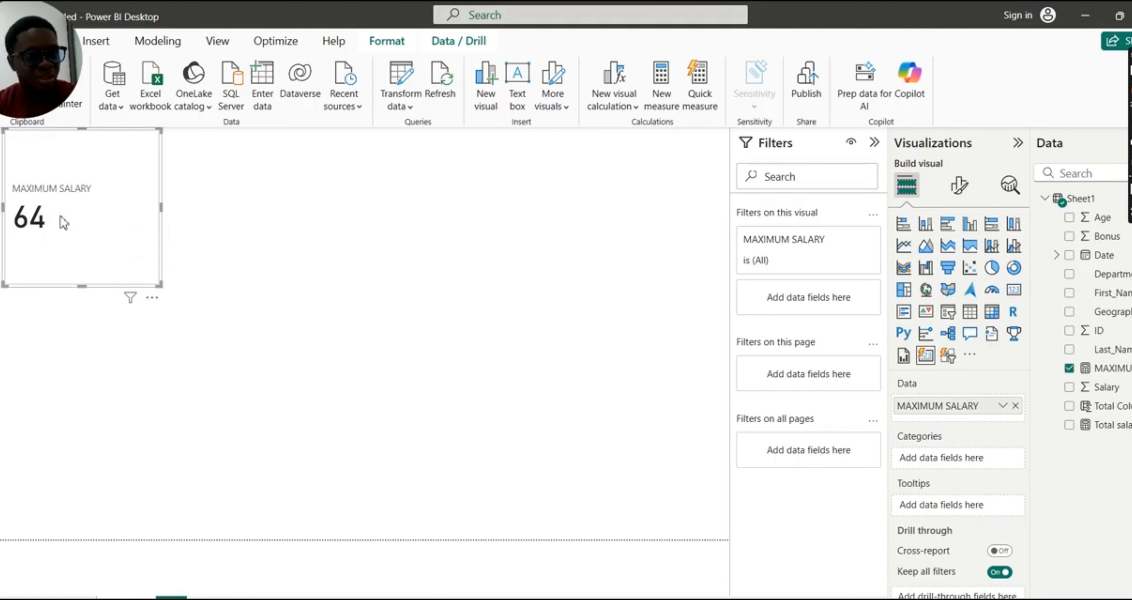
Examine the list of Age values in the Sheet1 table view and return to the report view.
click(7, 187)
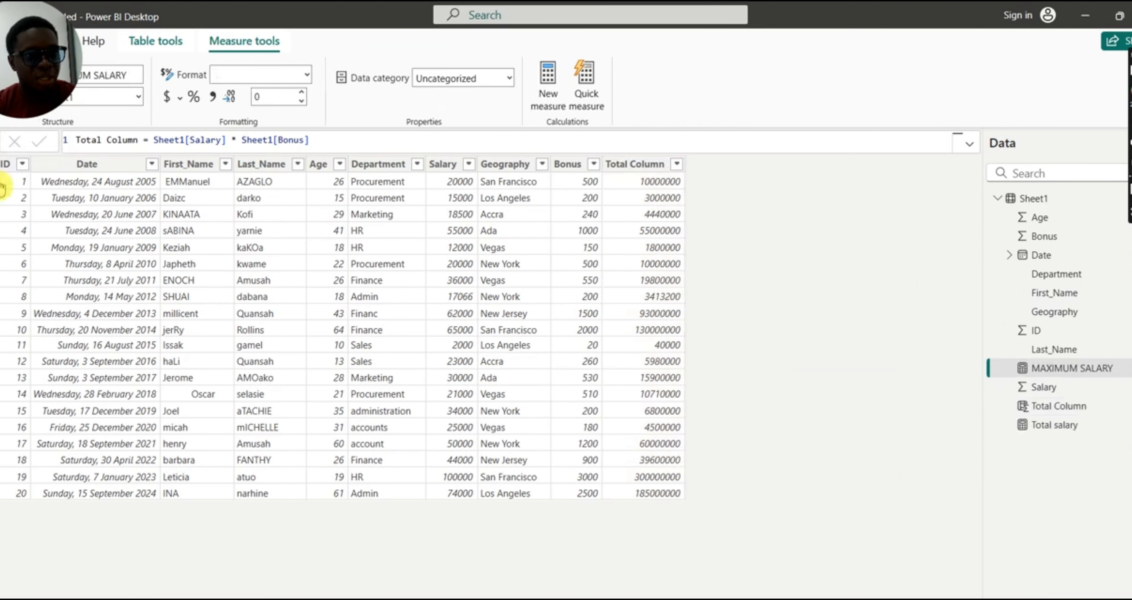
click(340, 164)
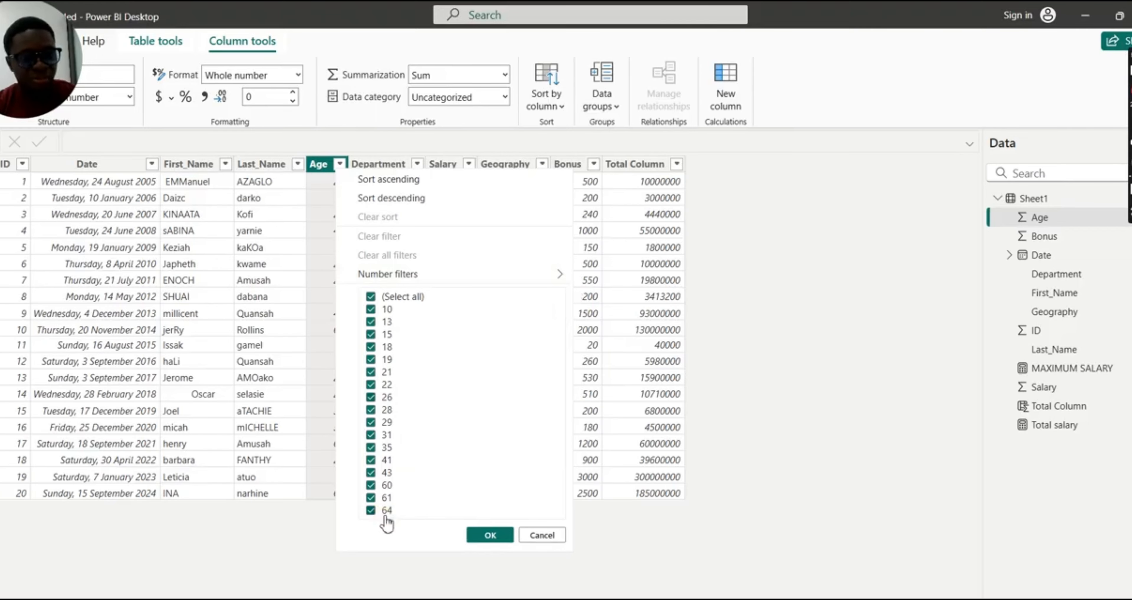
click(491, 534)
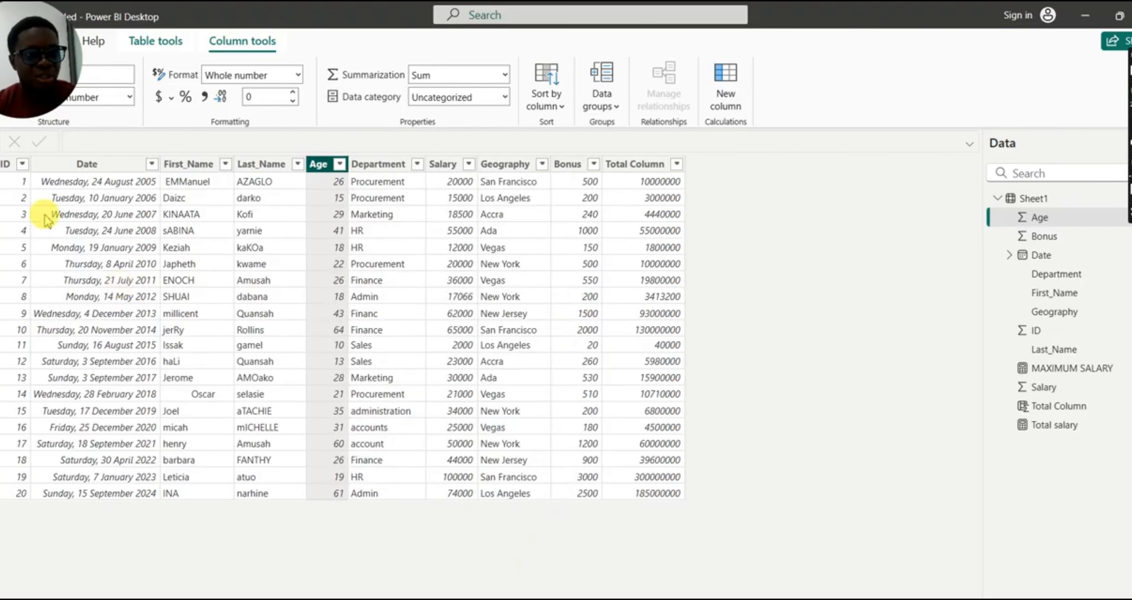
click(6, 144)
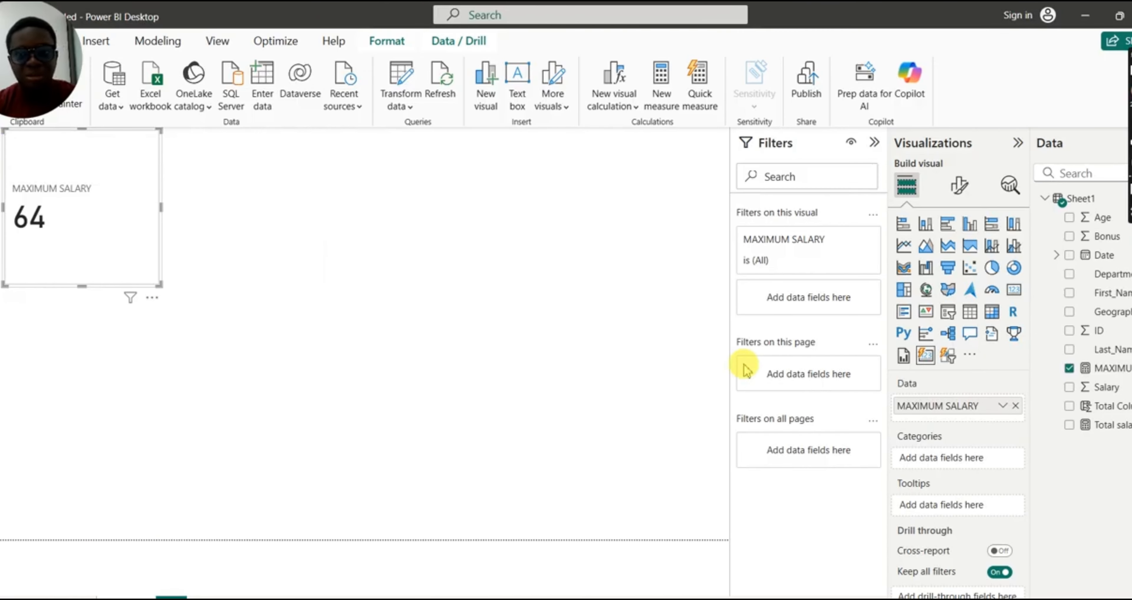
Reopen the MAXIMUM SALARY measure's formula and change its name to MINIMUM SALARY.
click(1098, 370)
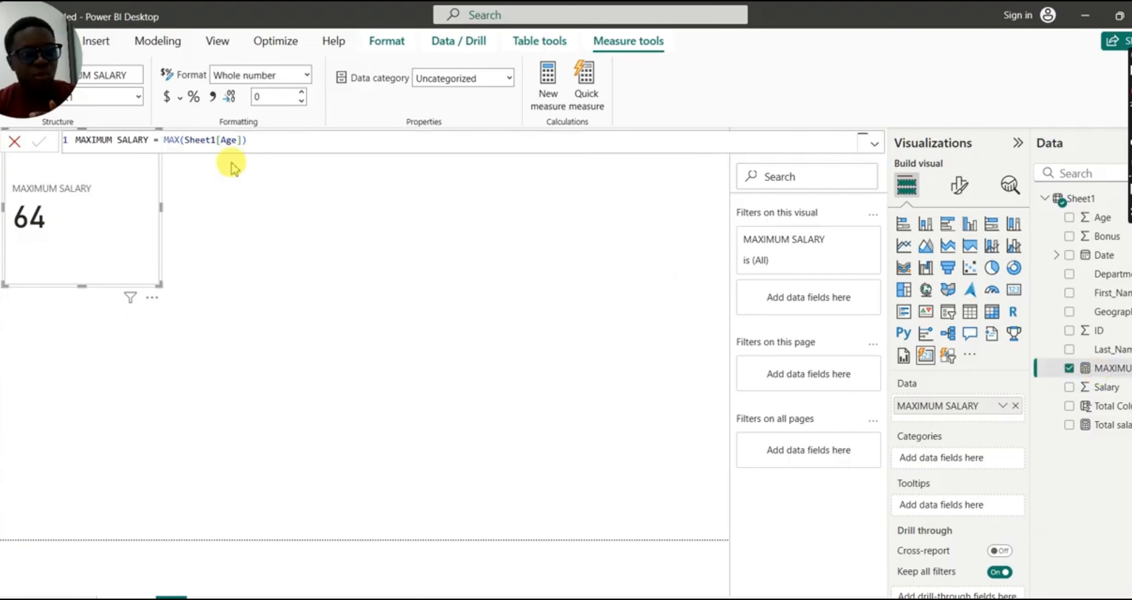
click(116, 140)
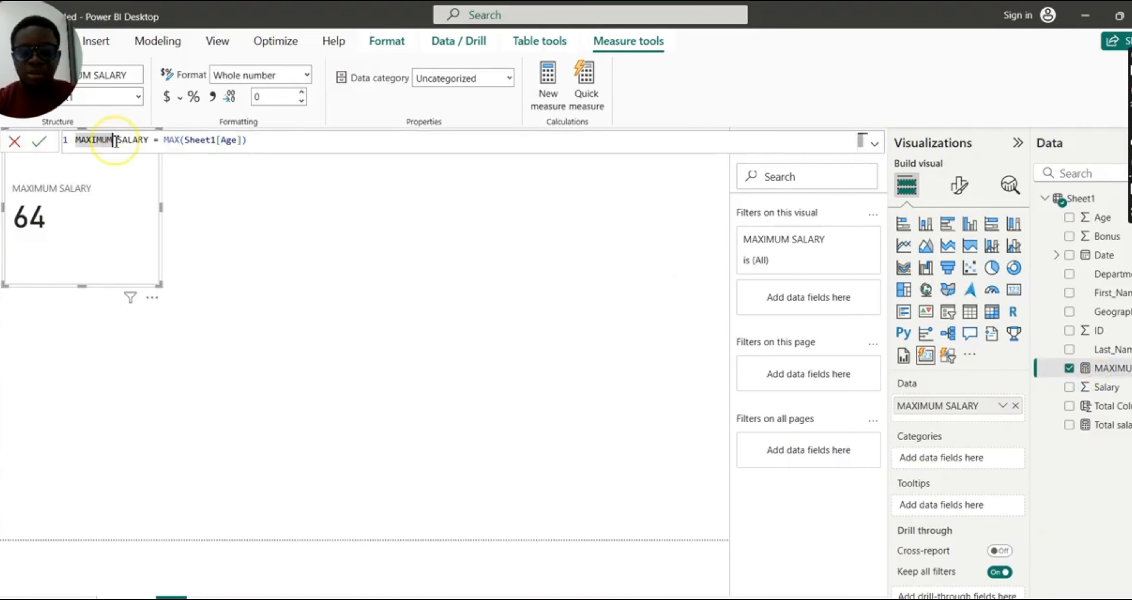
key(BackSpace)
key(BackSpace)
key(BackSpace)
key(BackSpace)
key(BackSpace)
key(BackSpace)
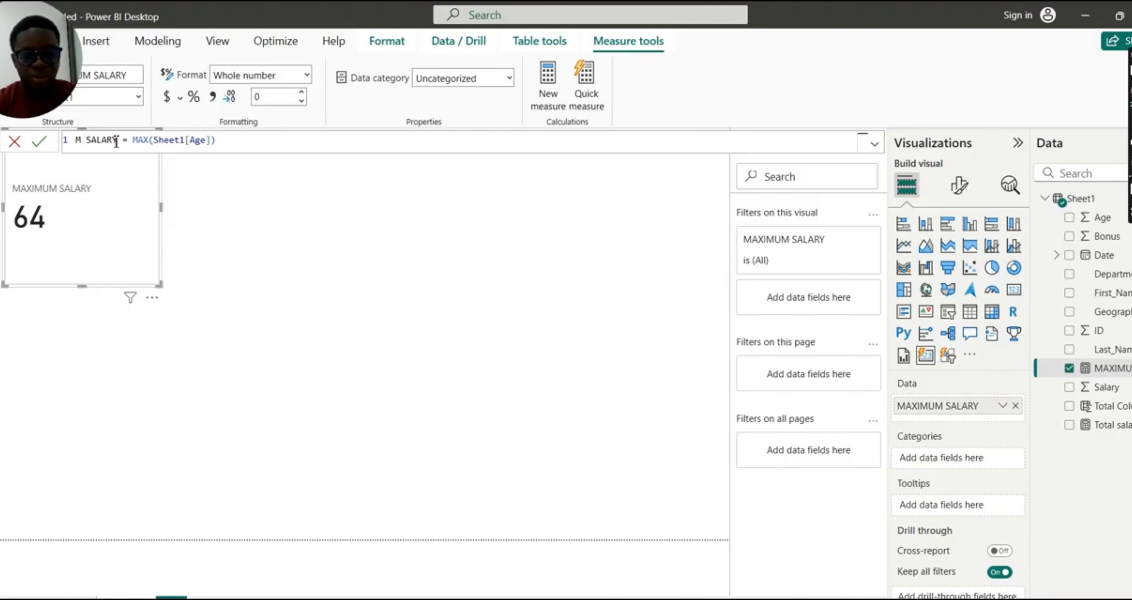
text(INIMUM)
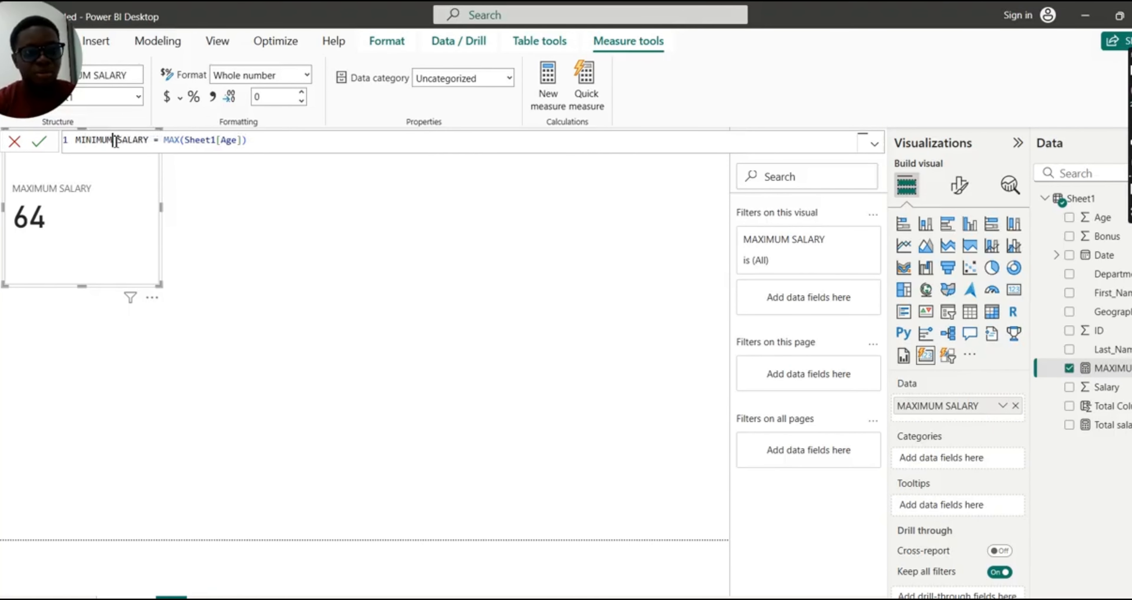
Clear the MAX expression from the formula and change the measure's name to MINIMUM AGE.
click(180, 140)
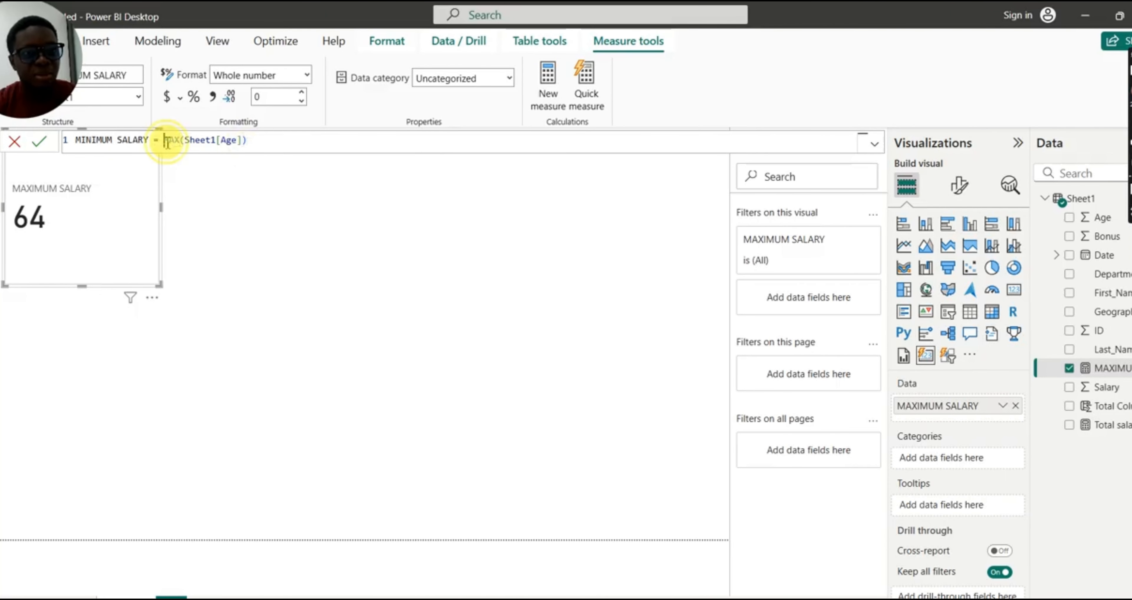
drag(162, 140, 288, 139)
key(BackSpace)
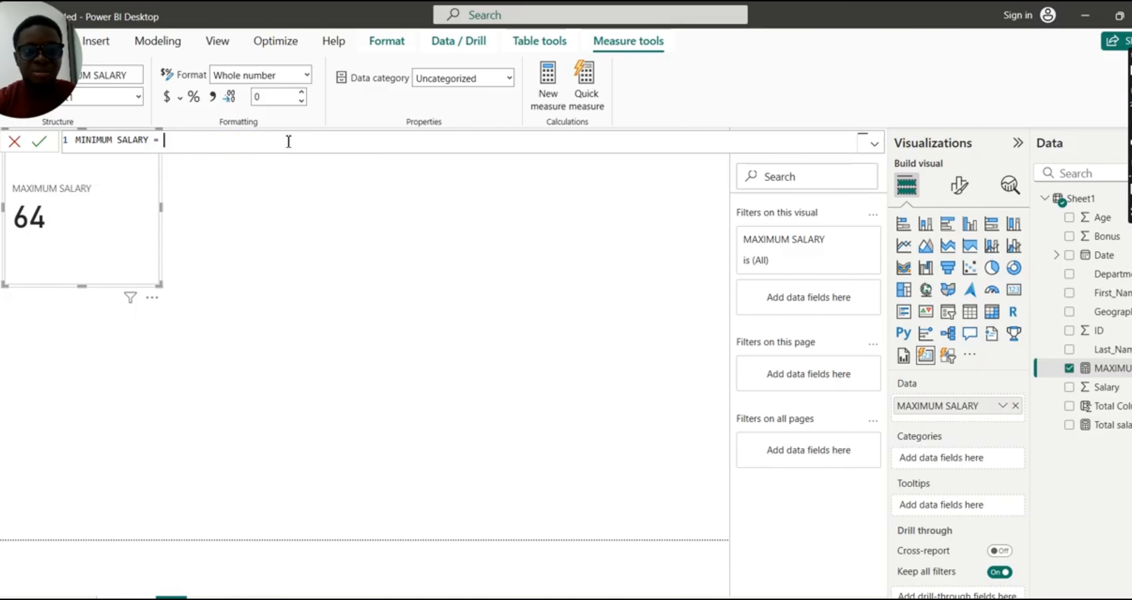
click(150, 144)
key(BackSpace)
key(BackSpace)
key(BackSpace)
key(BackSpace)
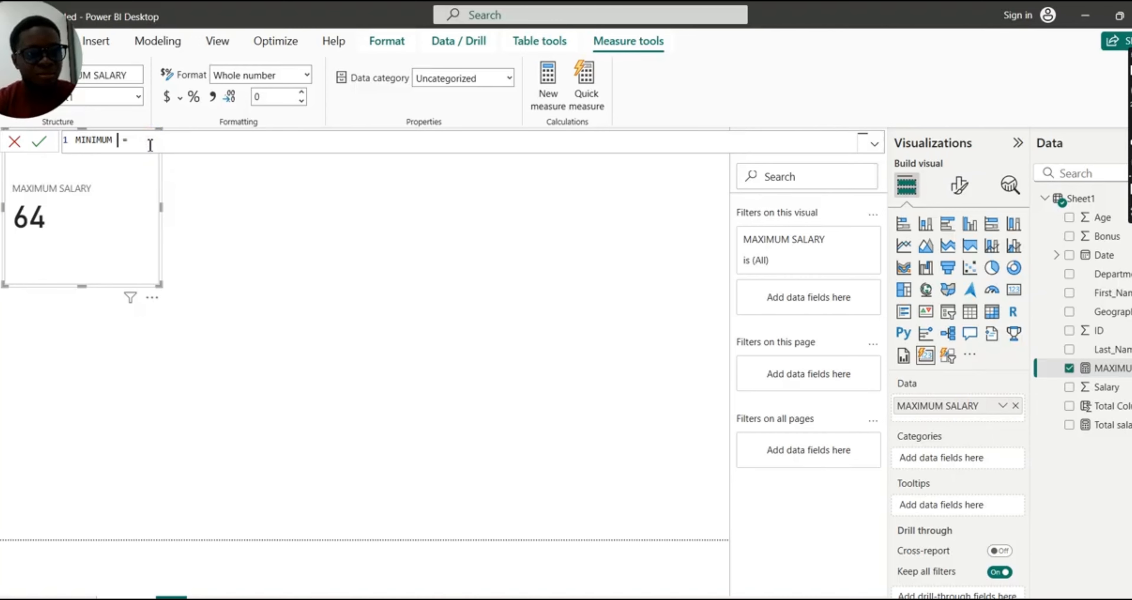
Define the MINIMUM AGE measure as MIN(Sheet1[Age]) and apply the formula.
click(165, 140)
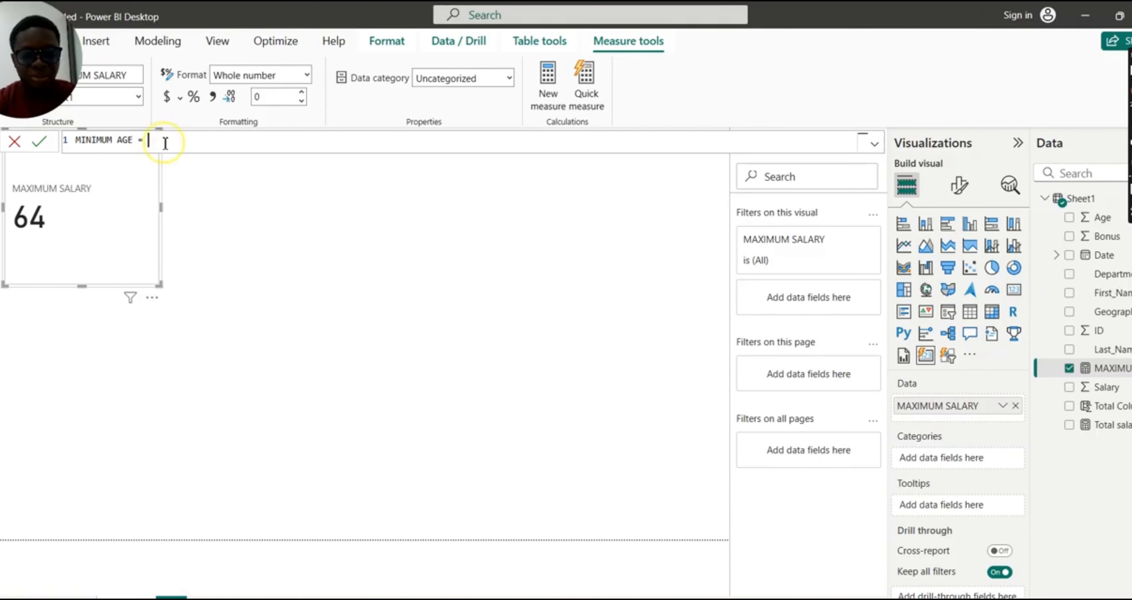
text(MIN)
click(203, 155)
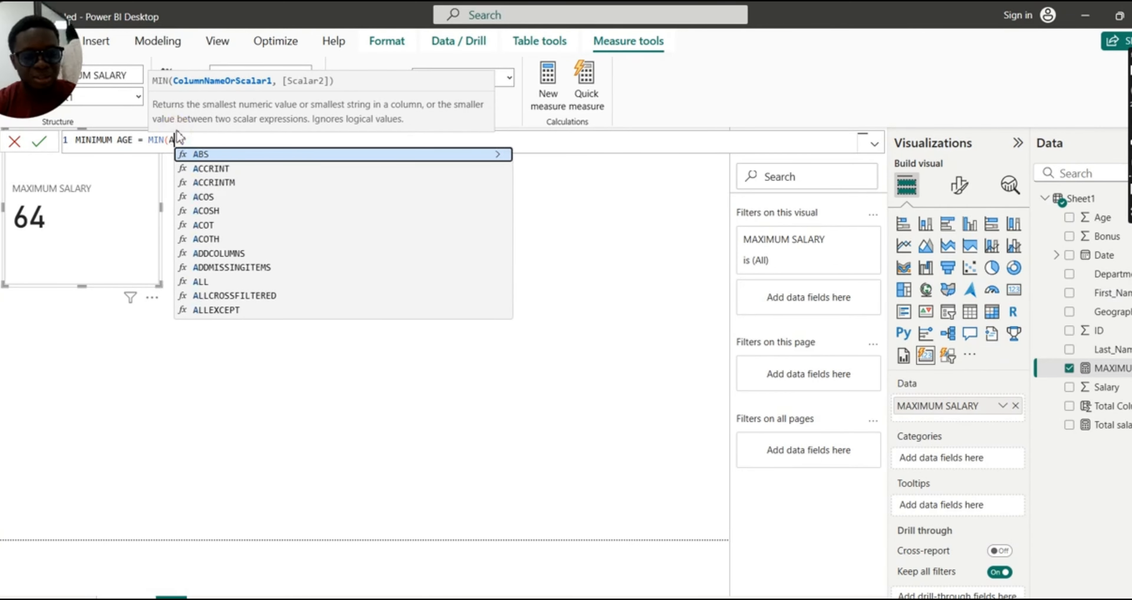
text(AGE)
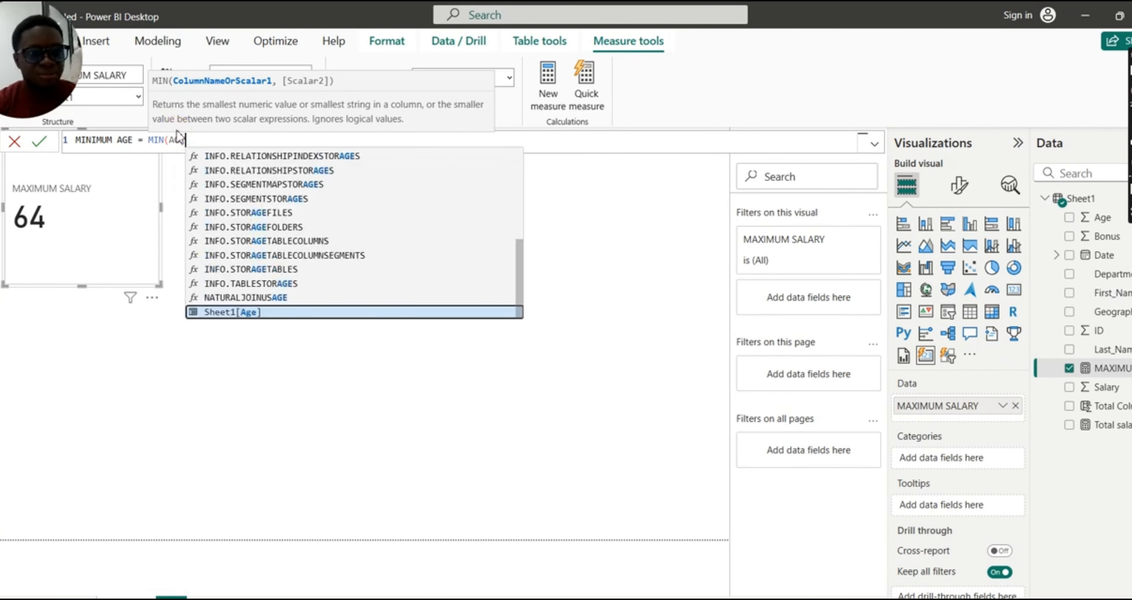
click(253, 314)
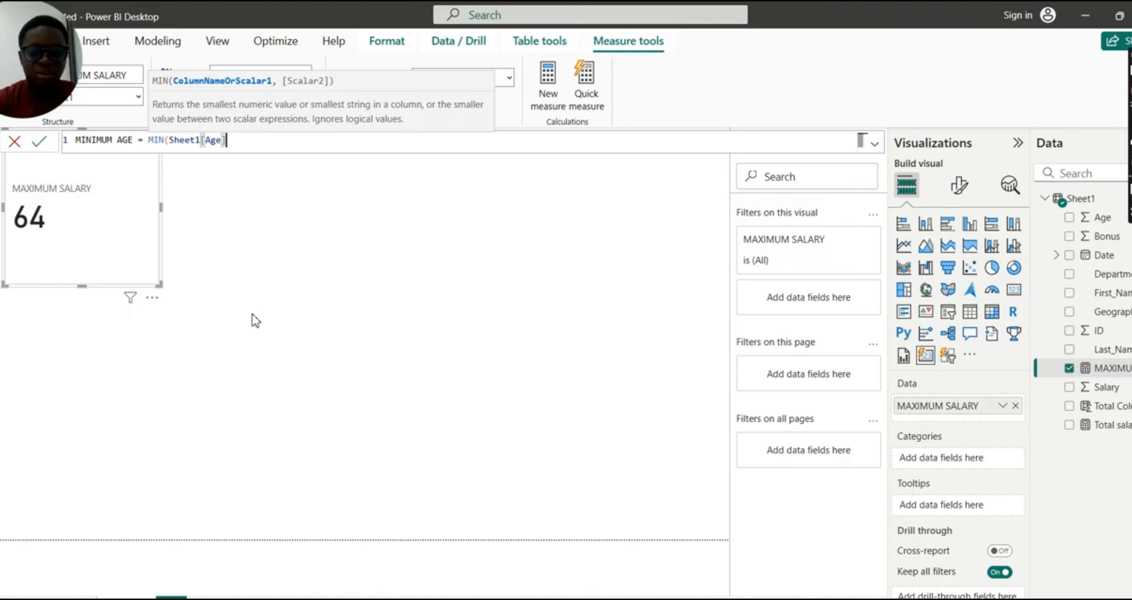
text())
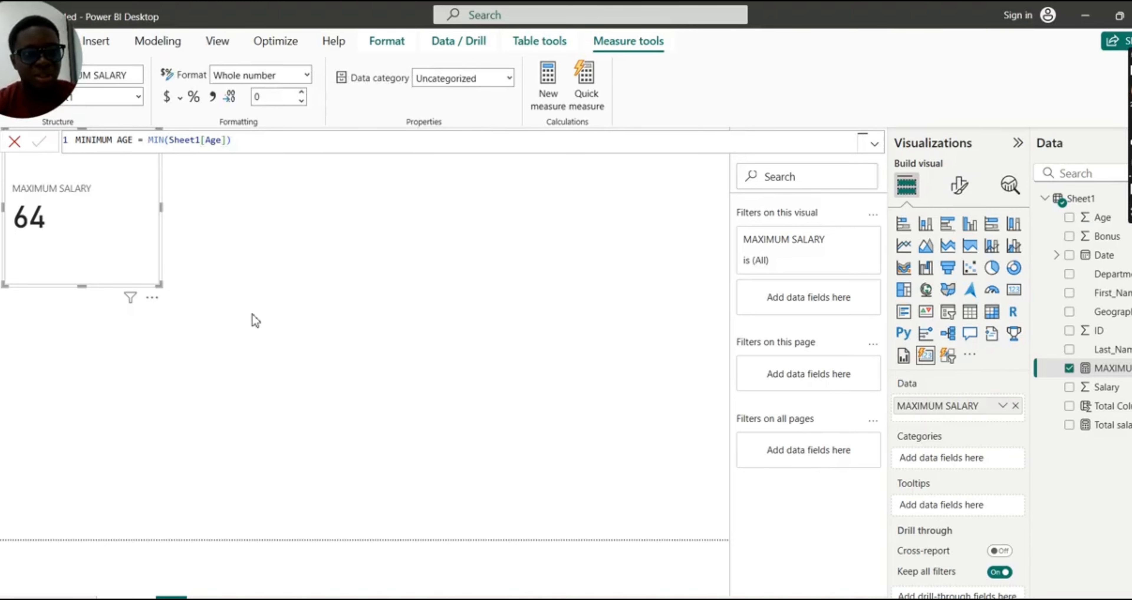
key(Return)
Check the MINIMUM AGE card against the distinct Age values in the Sheet1 table view and return to the report view.
click(78, 239)
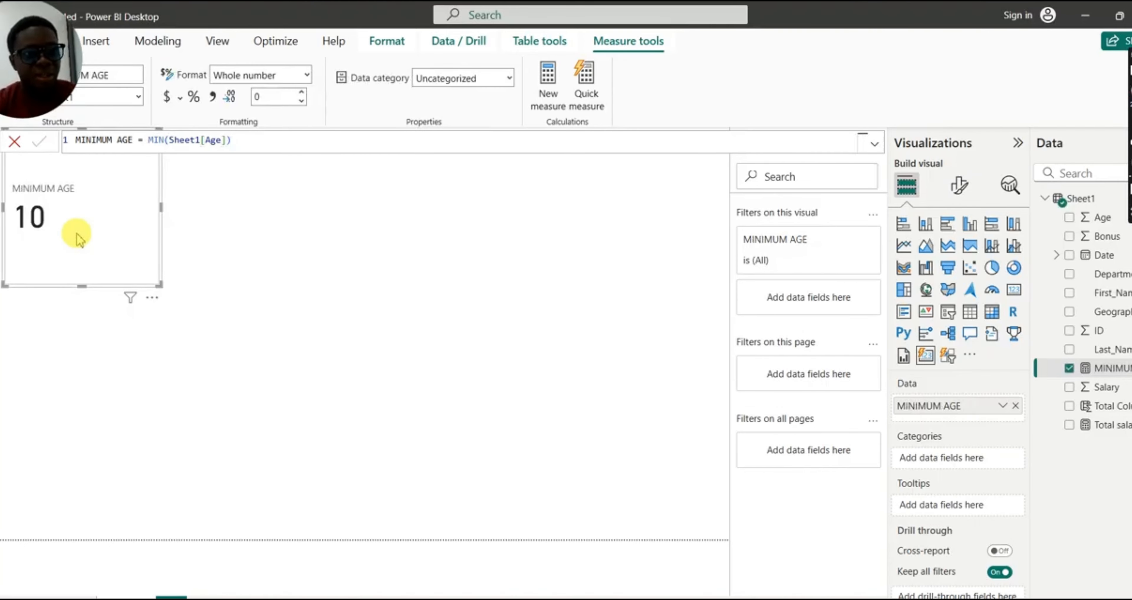
click(3, 180)
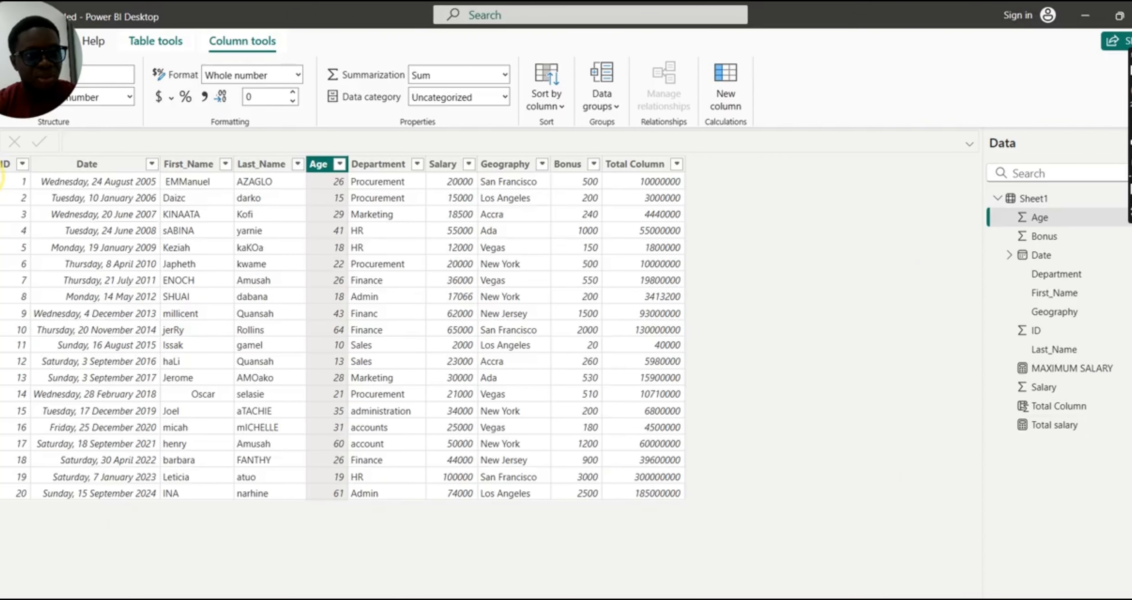
click(340, 165)
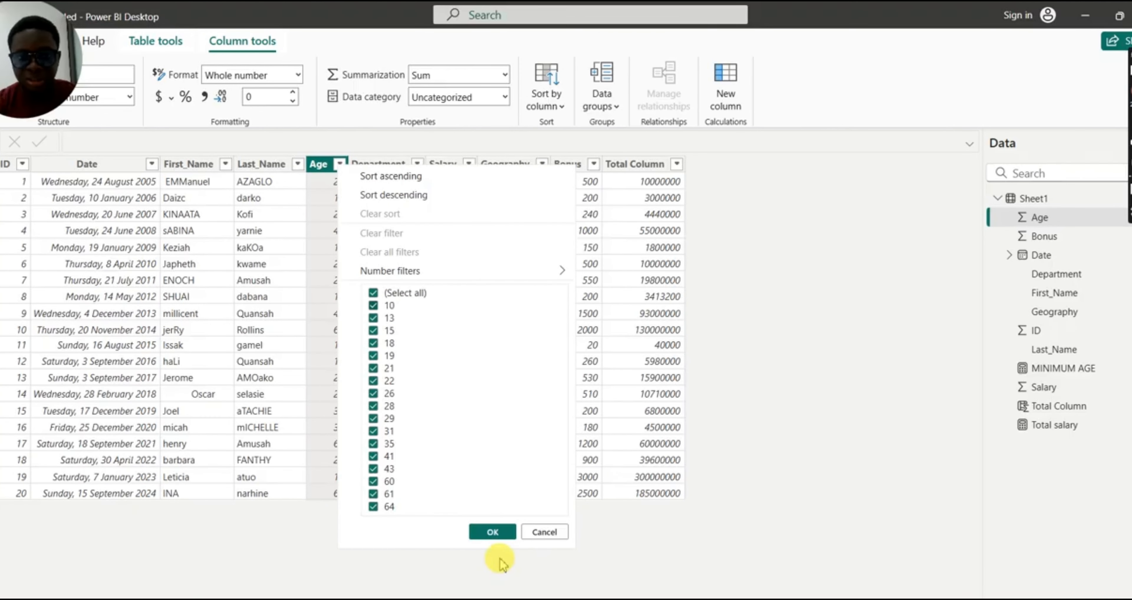
click(508, 533)
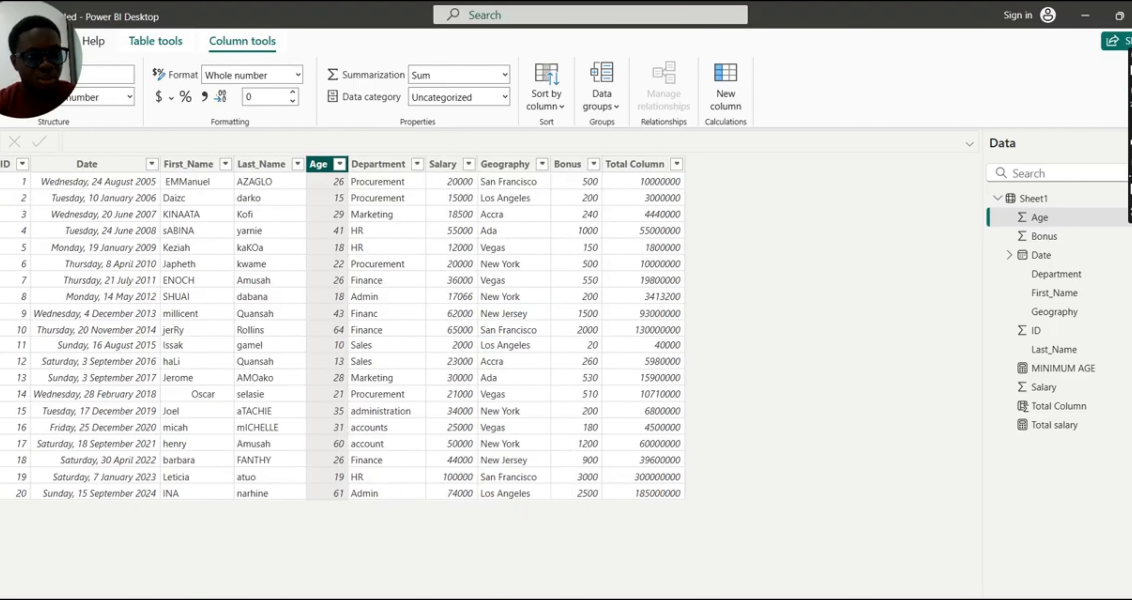
click(2, 151)
click(15, 142)
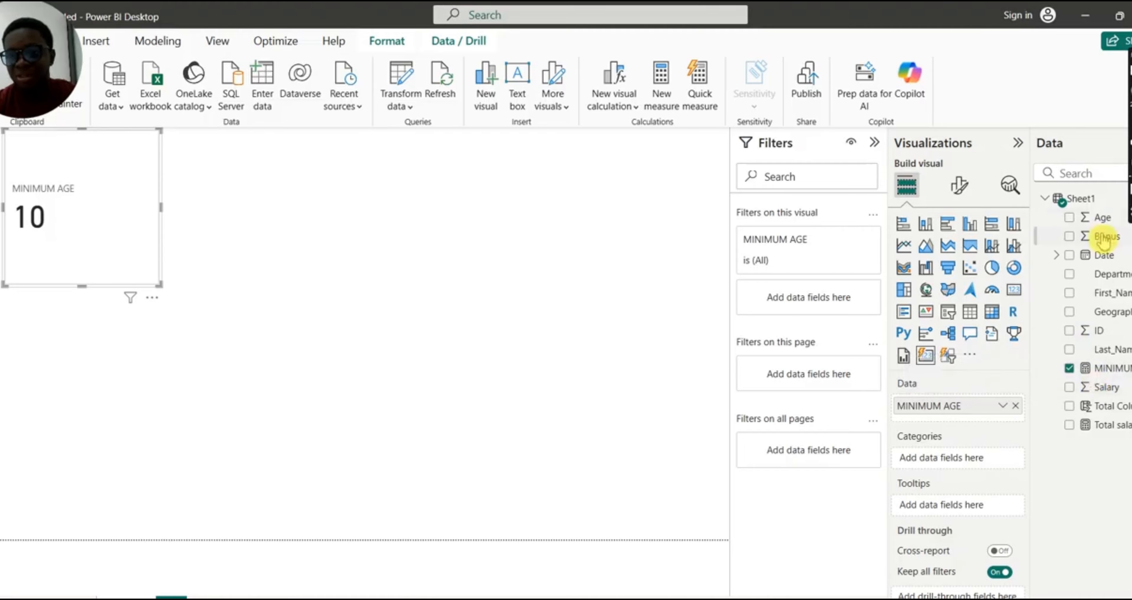
Reopen the MINIMUM AGE measure's formula and change its name to AVERAGE AGE.
click(1101, 374)
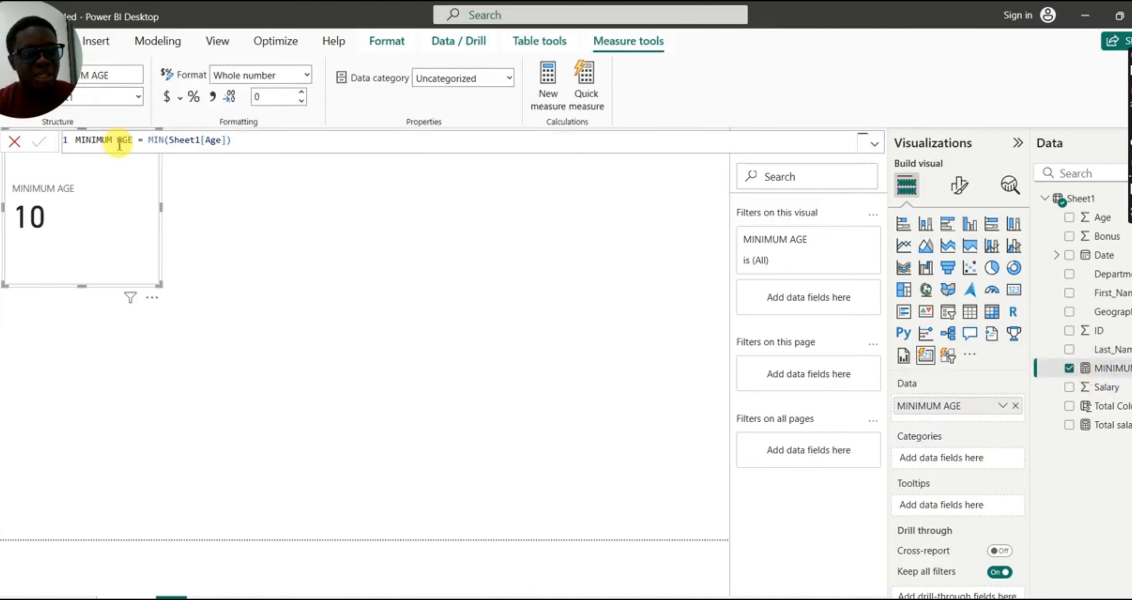
drag(114, 141, 75, 140)
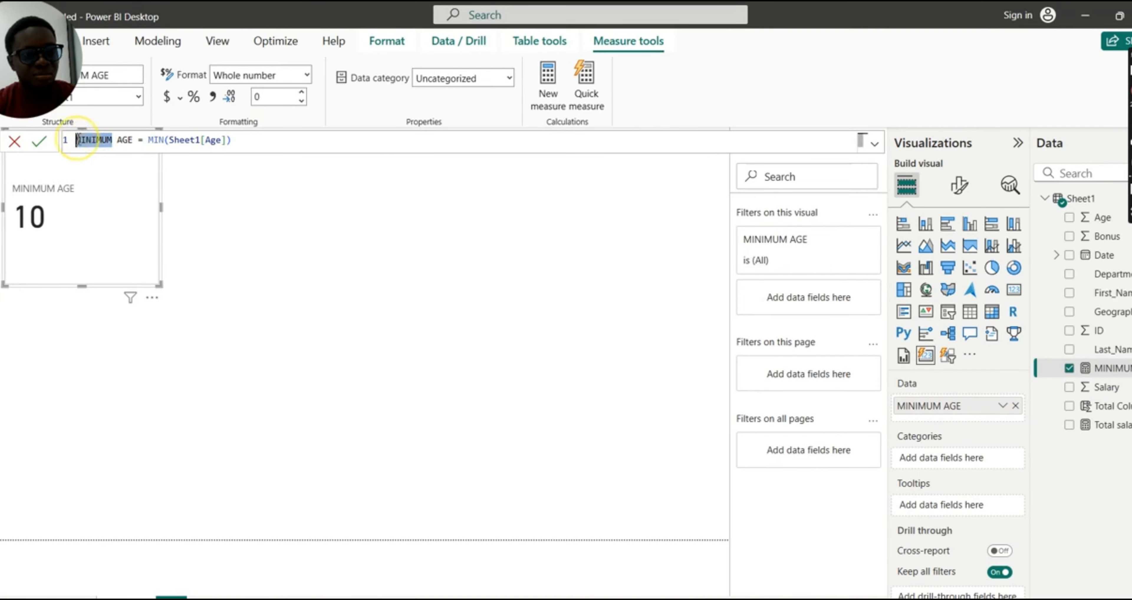
text(AVERAG)
text(E)
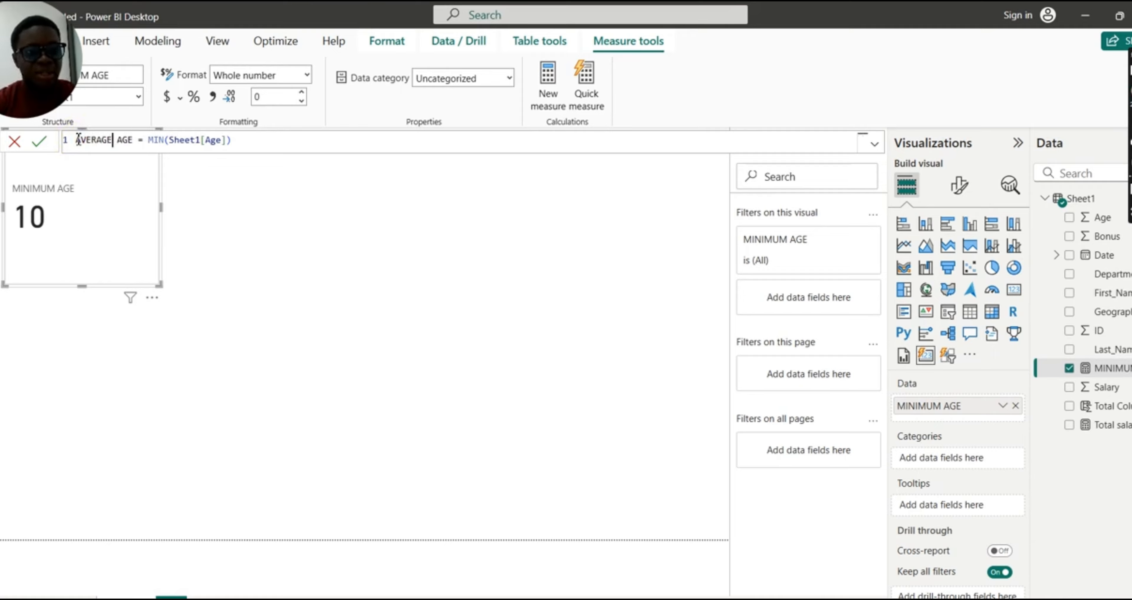
Replace the MIN expression with AVERAGE(Sheet1[Age]) in the AVERAGE AGE measure and apply the formula.
click(240, 142)
drag(247, 144, 149, 142)
key(BackSpace)
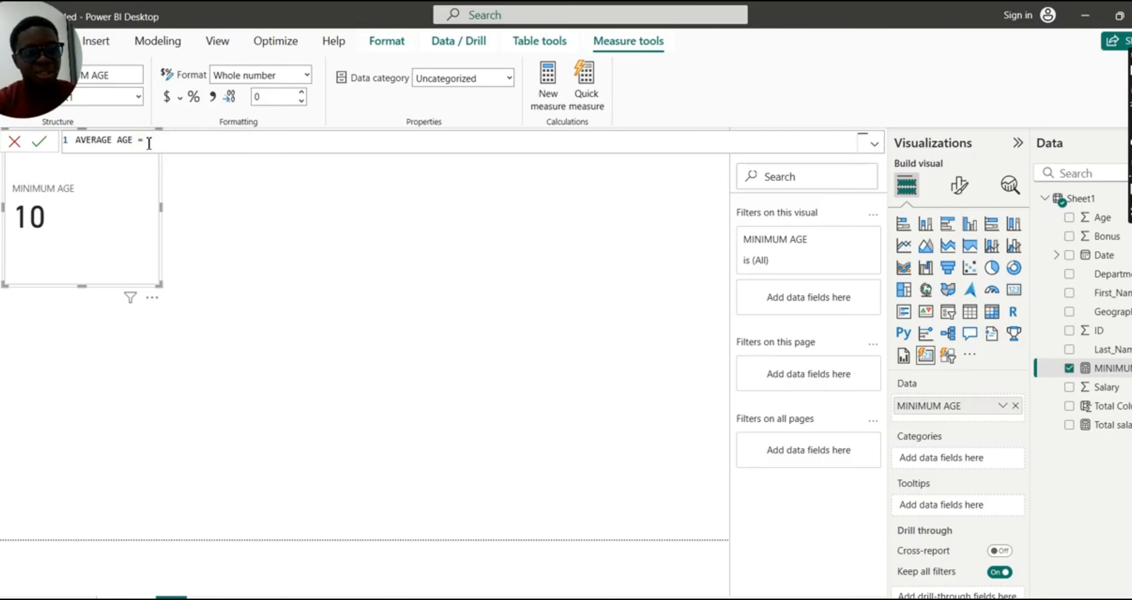
text(AV)
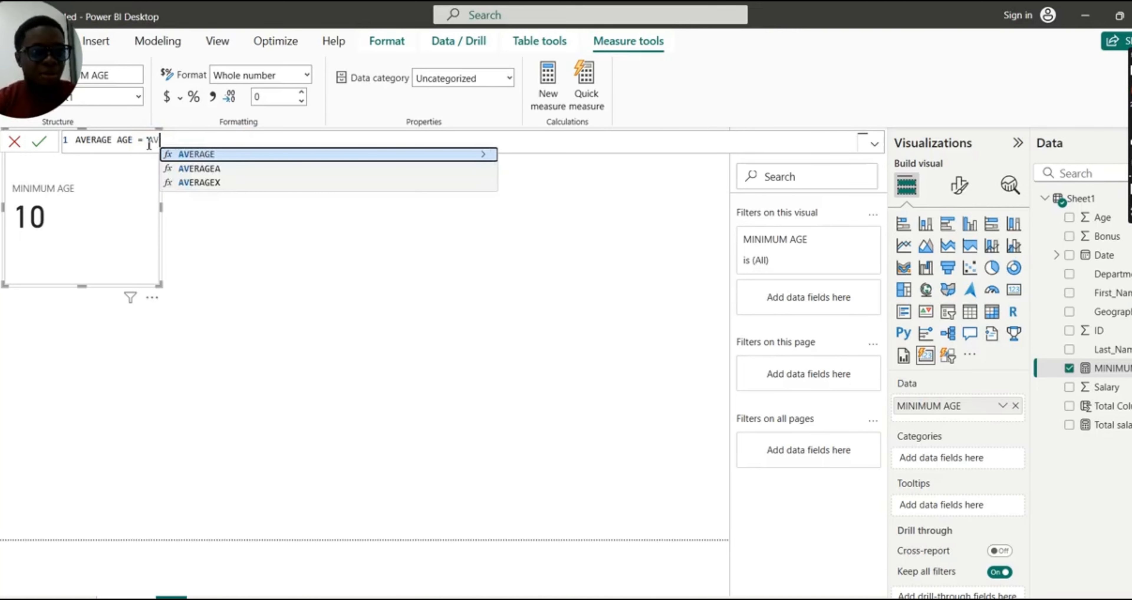
click(223, 156)
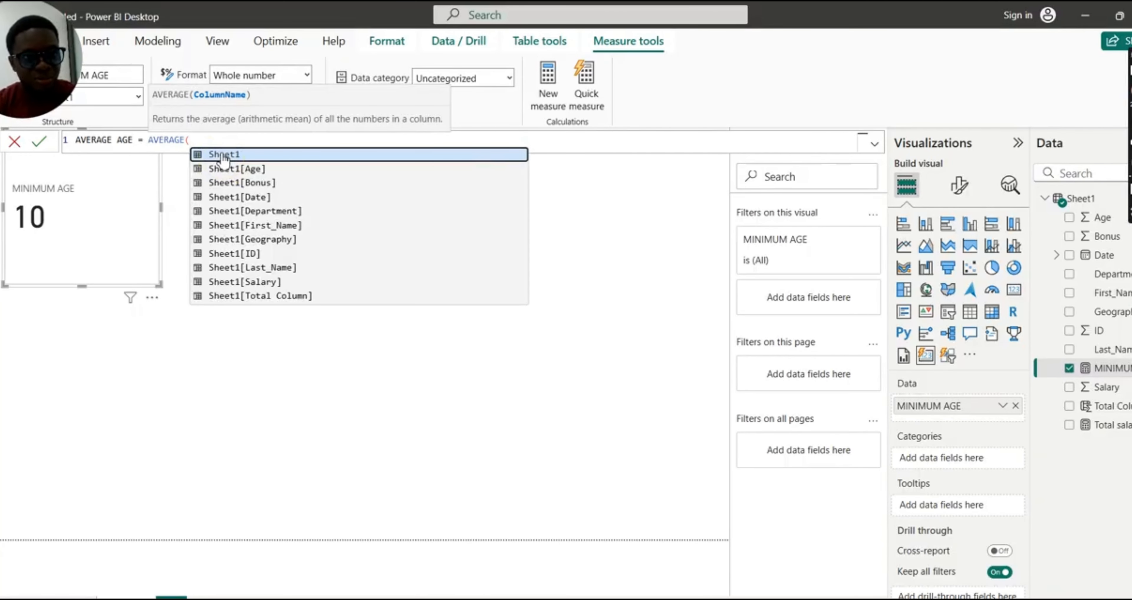
text(age)
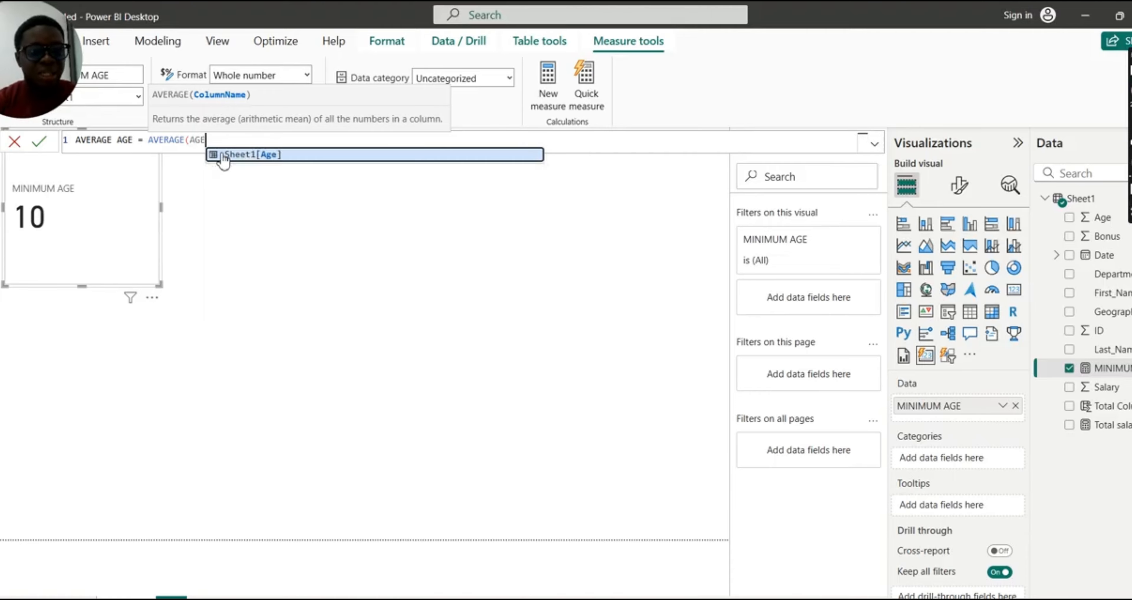
click(246, 156)
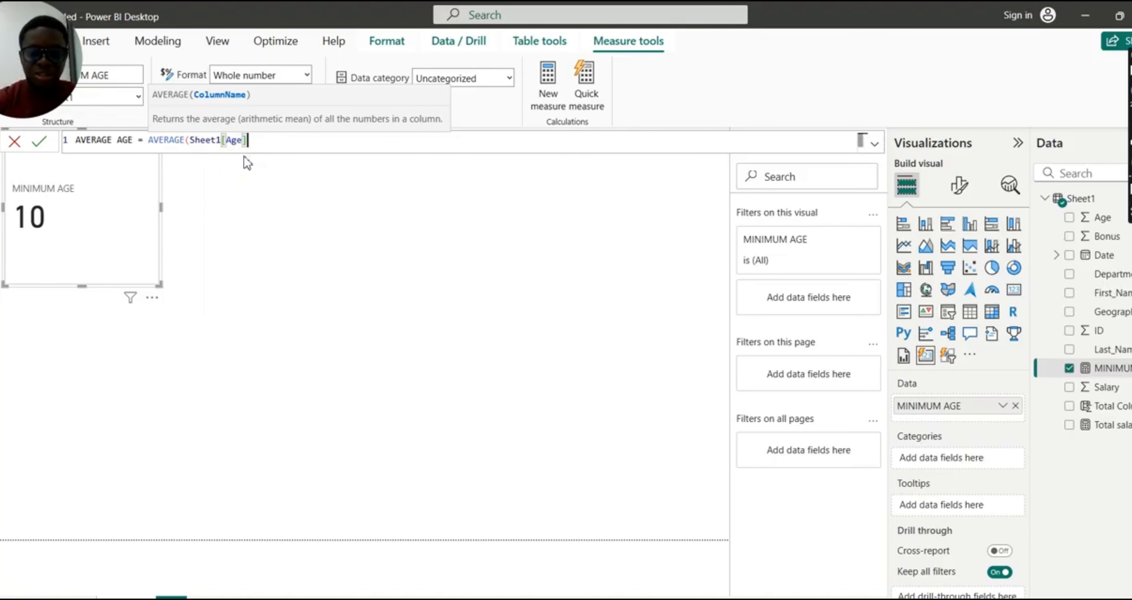
text())
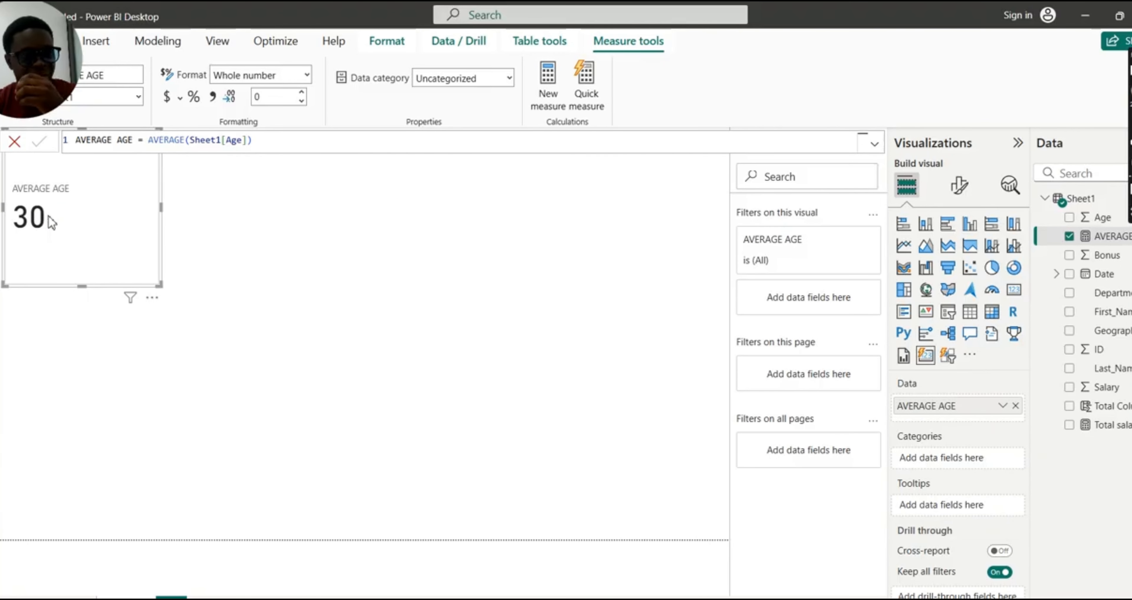
Change the AVERAGE AGE measure's name to TOTAL BONUS in its formula.
click(136, 144)
key(BackSpace)
key(BackSpace)
key(BackSpace)
key(BackSpace)
key(BackSpace)
key(BackSpace)
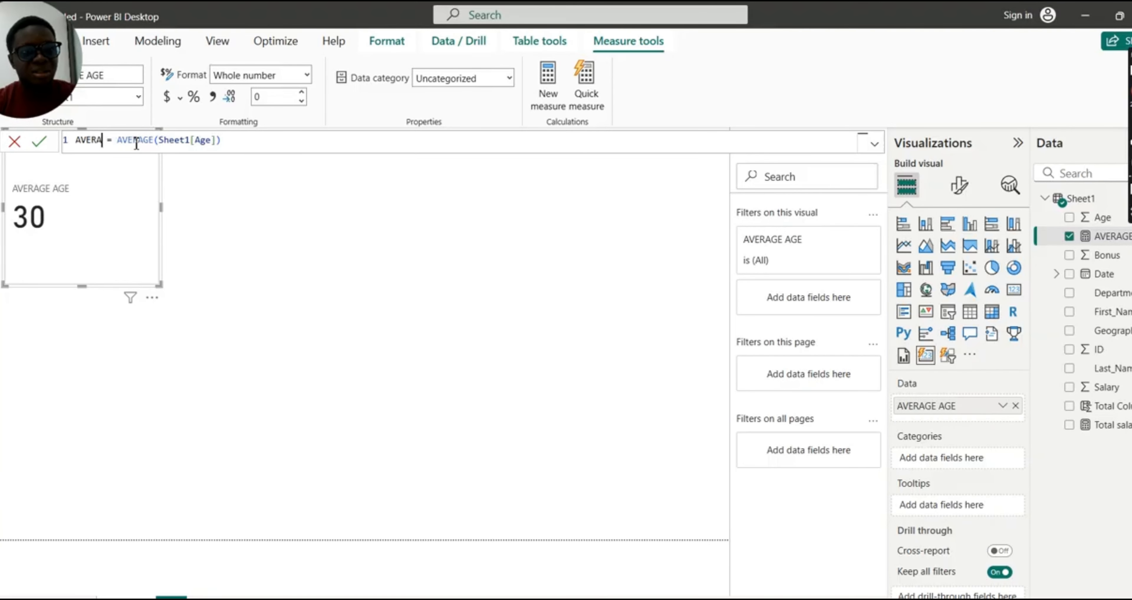
key(BackSpace)
key(BackSpace)
key(BackSpace)
key(BackSpace)
key(BackSpace)
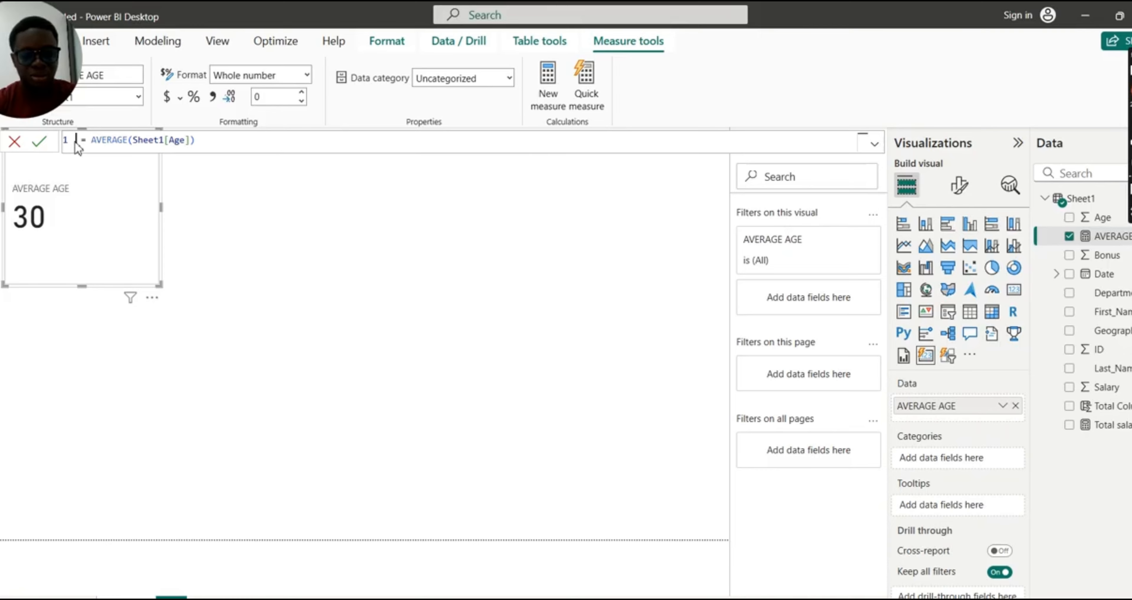
text(TOTAL BO)
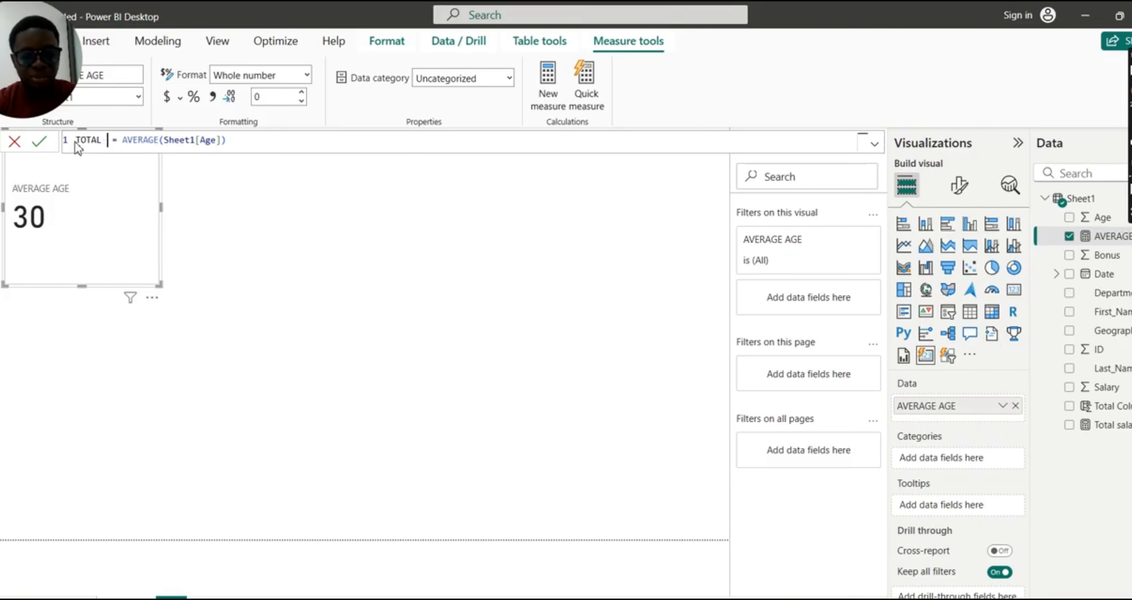
text(NUS)
Replace the AVERAGE expression with SUM(Sheet1[Bonus]) in the TOTAL BONUS measure and apply the formula.
click(246, 141)
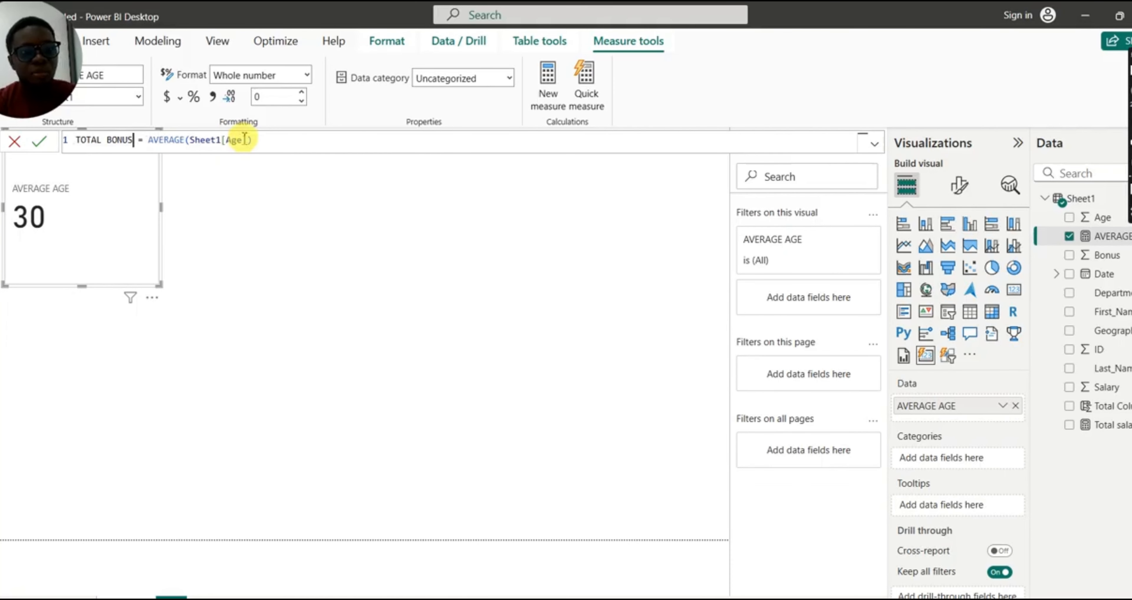
drag(258, 141, 151, 144)
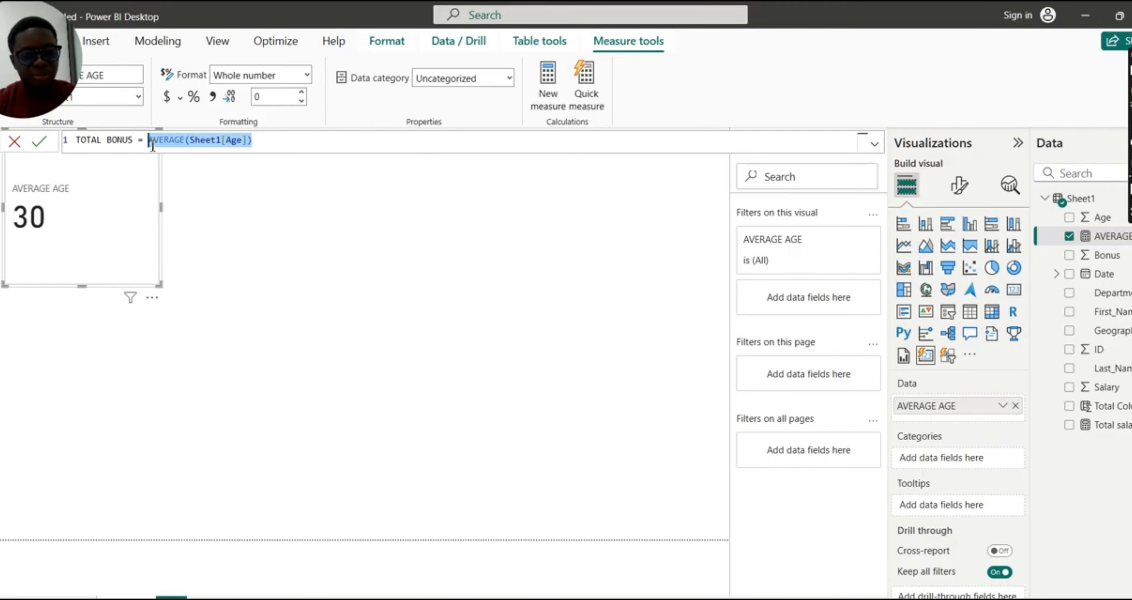
text(SUM)
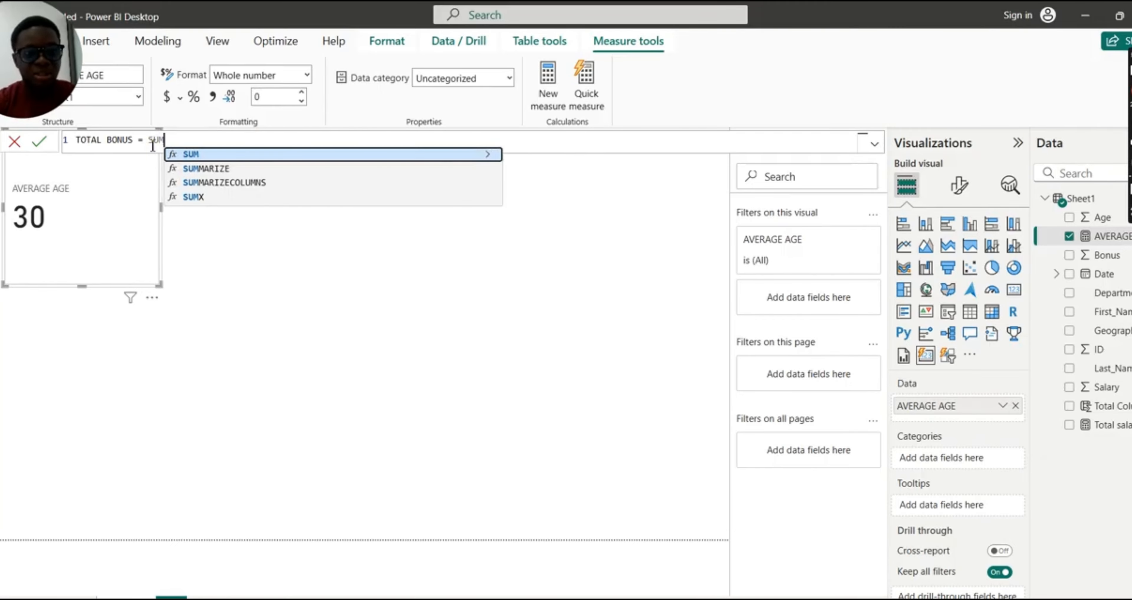
click(212, 152)
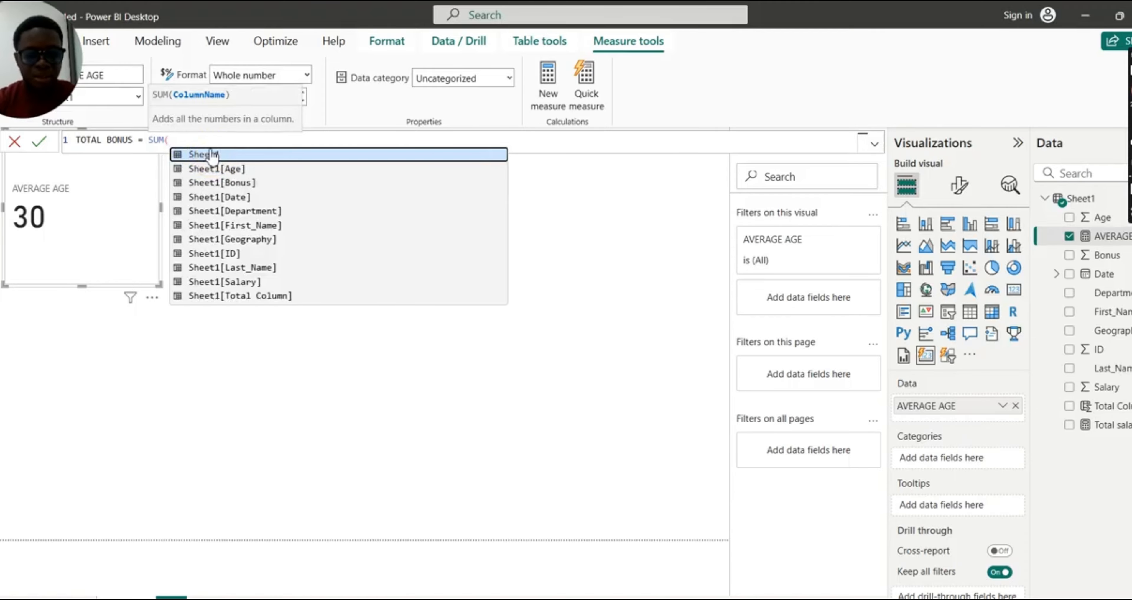
text(BONUS)
click(257, 155)
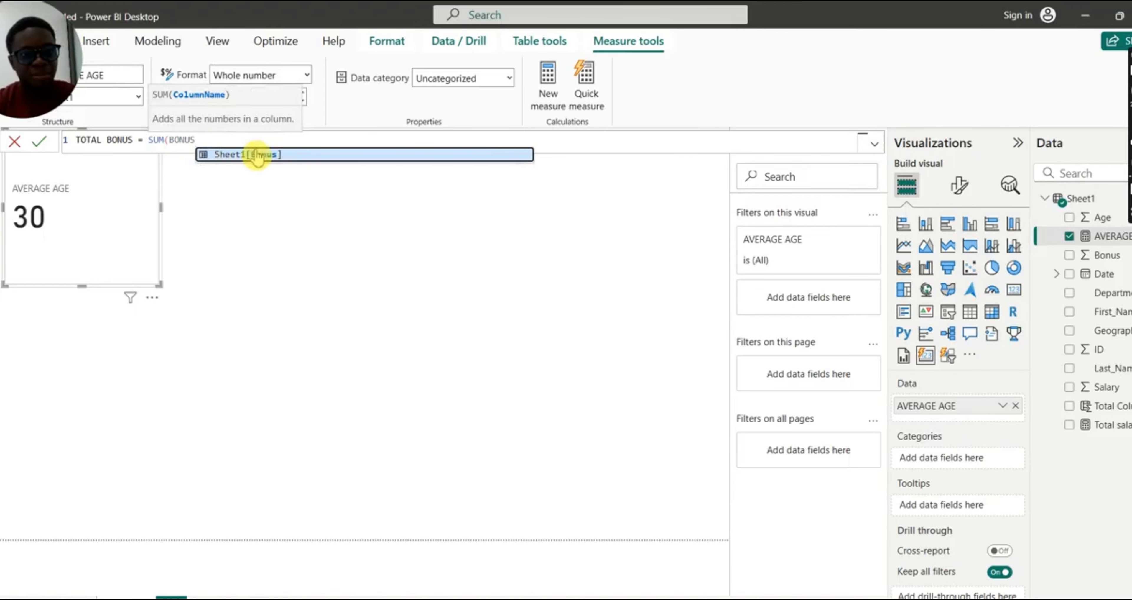
double_click(258, 155)
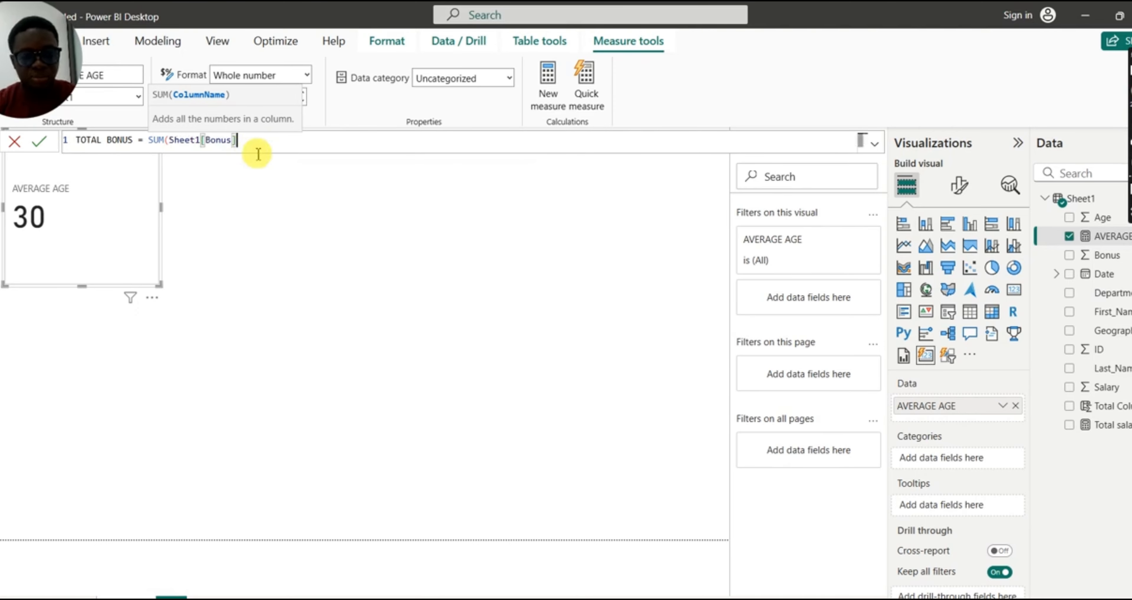
text())
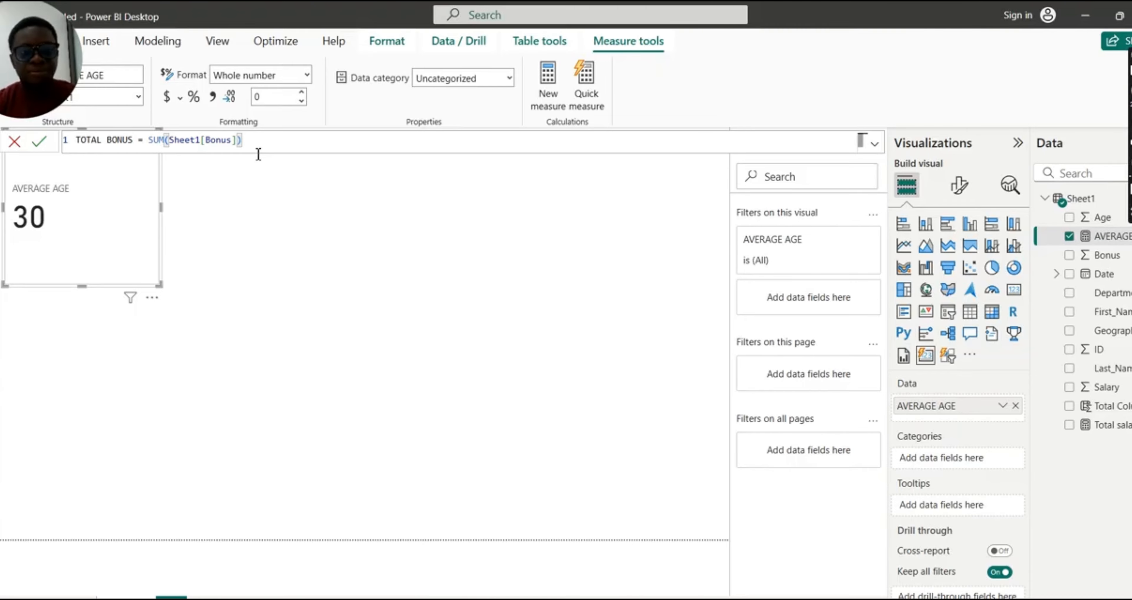
click(259, 153)
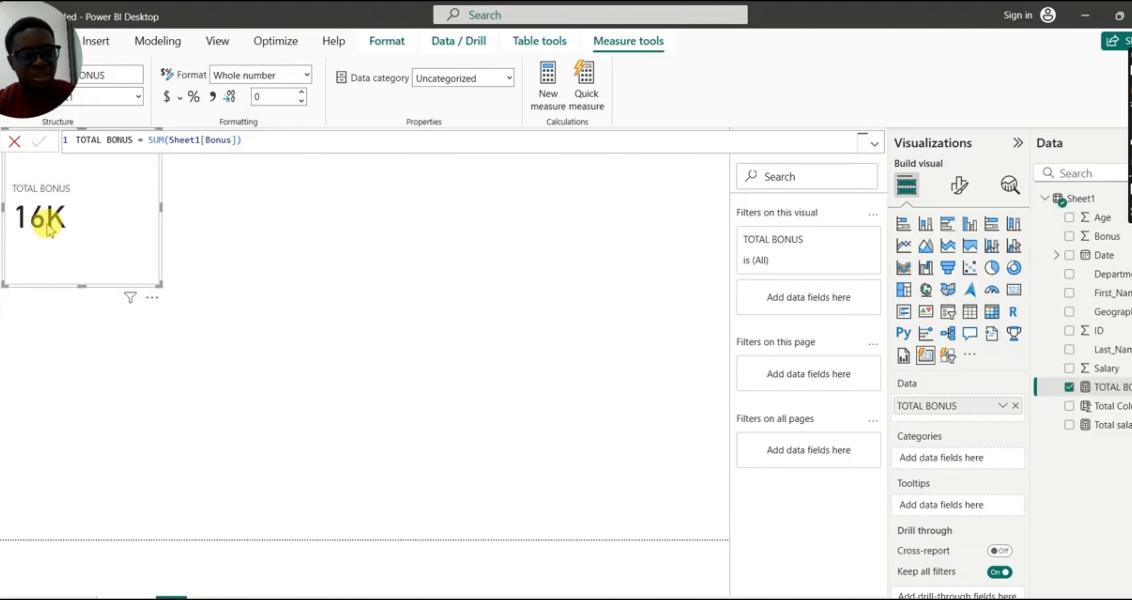
Review the Sheet1 data in the table view and the aggregate topics in the DAX LESSONS.pptx presentation, returning to the Power BI report.
click(5, 174)
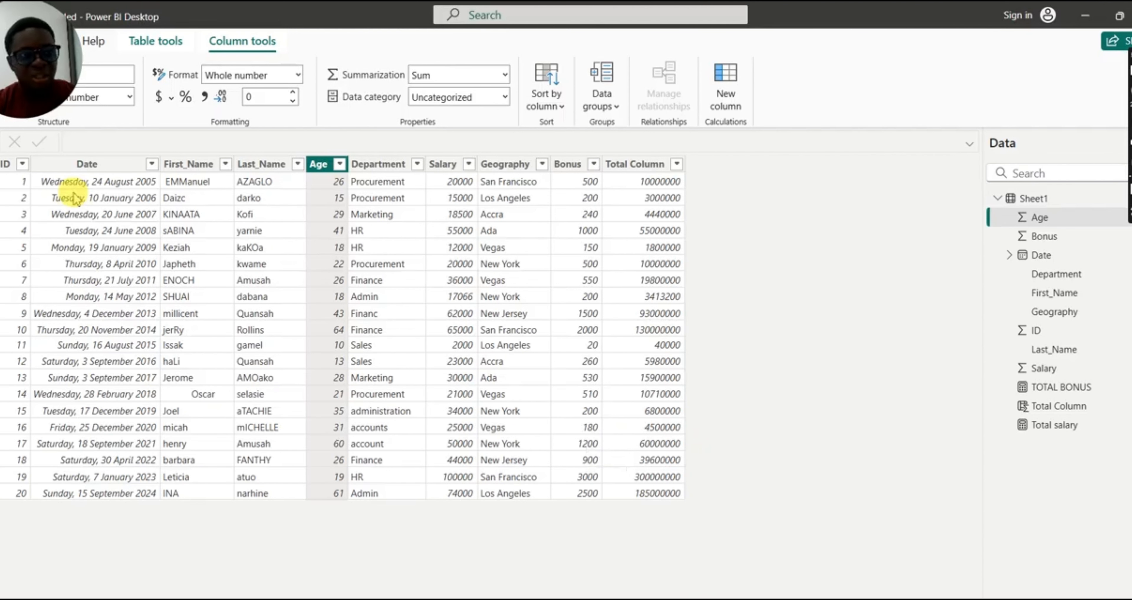
click(7, 135)
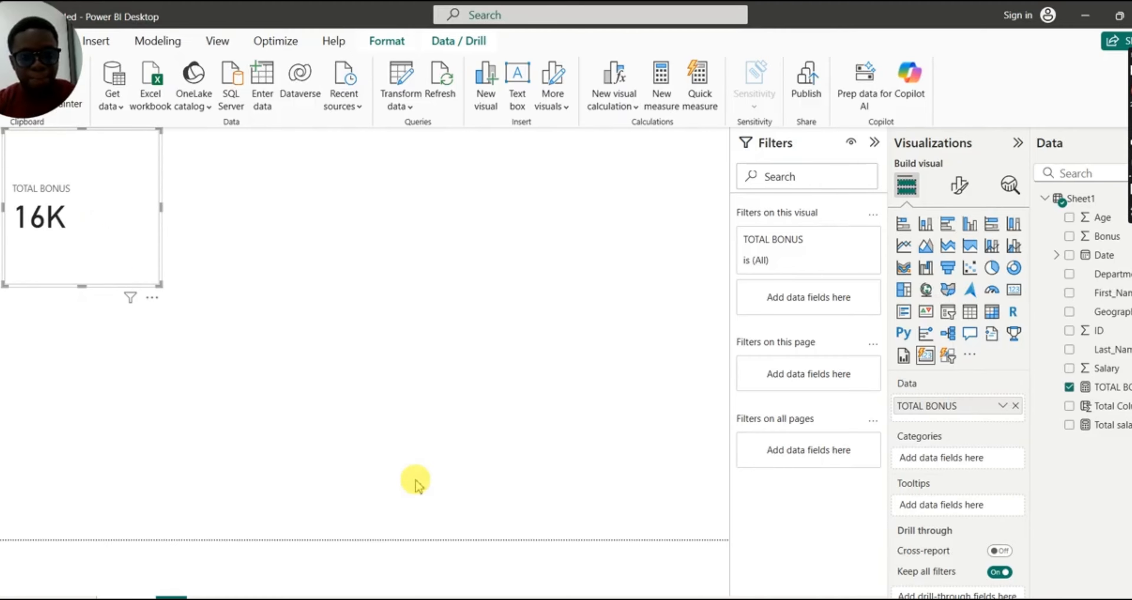
click(656, 599)
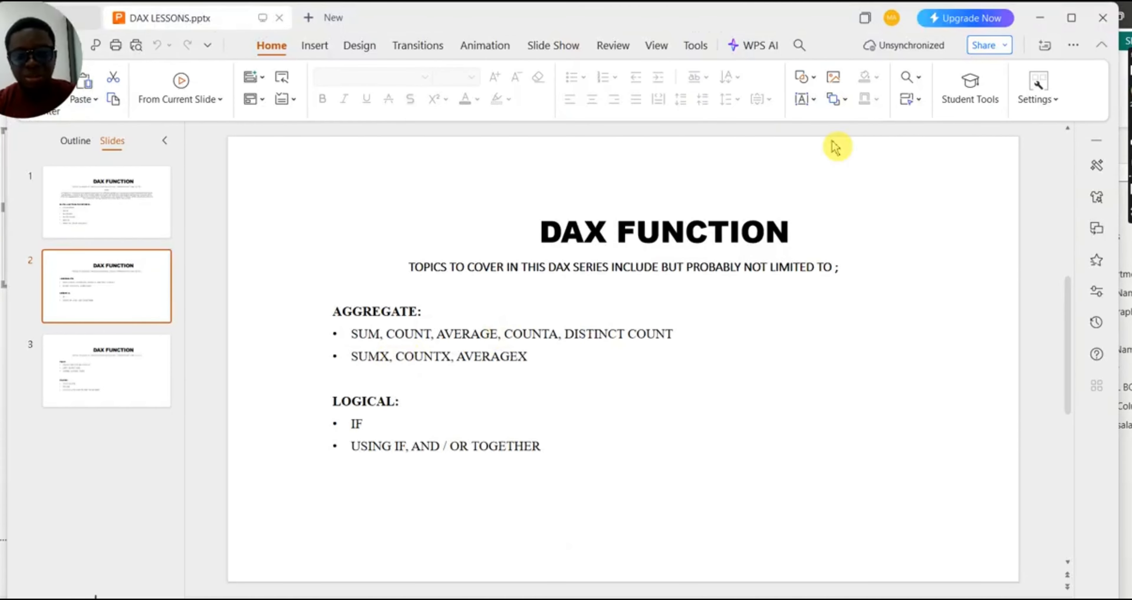
click(1043, 18)
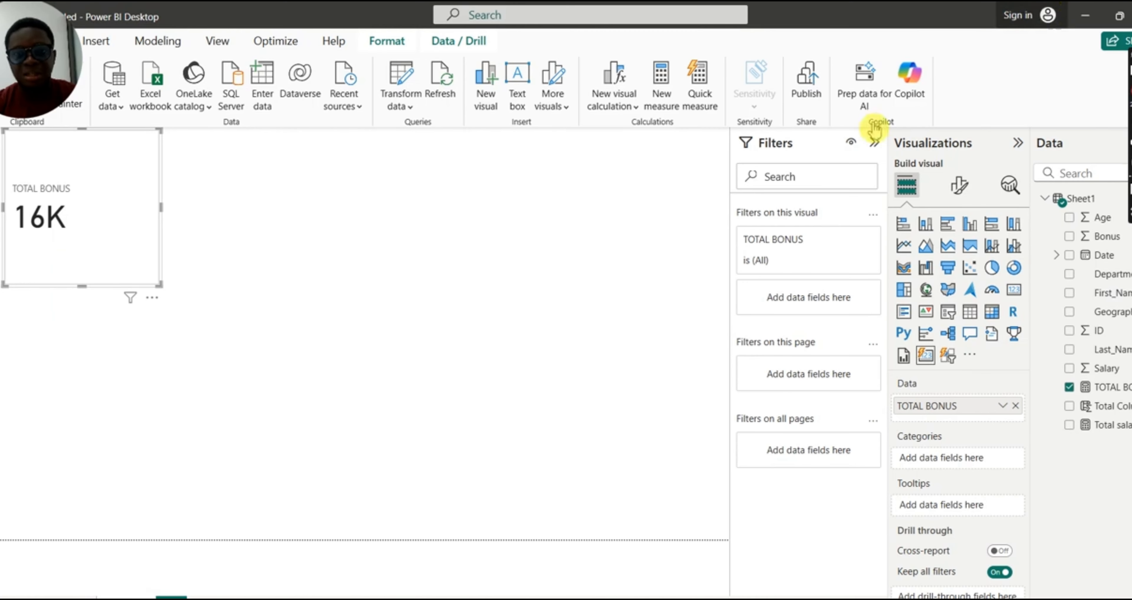
Reopen the TOTAL BONUS measure's formula, change its name to COUNT and clear the SUM expression.
click(1102, 389)
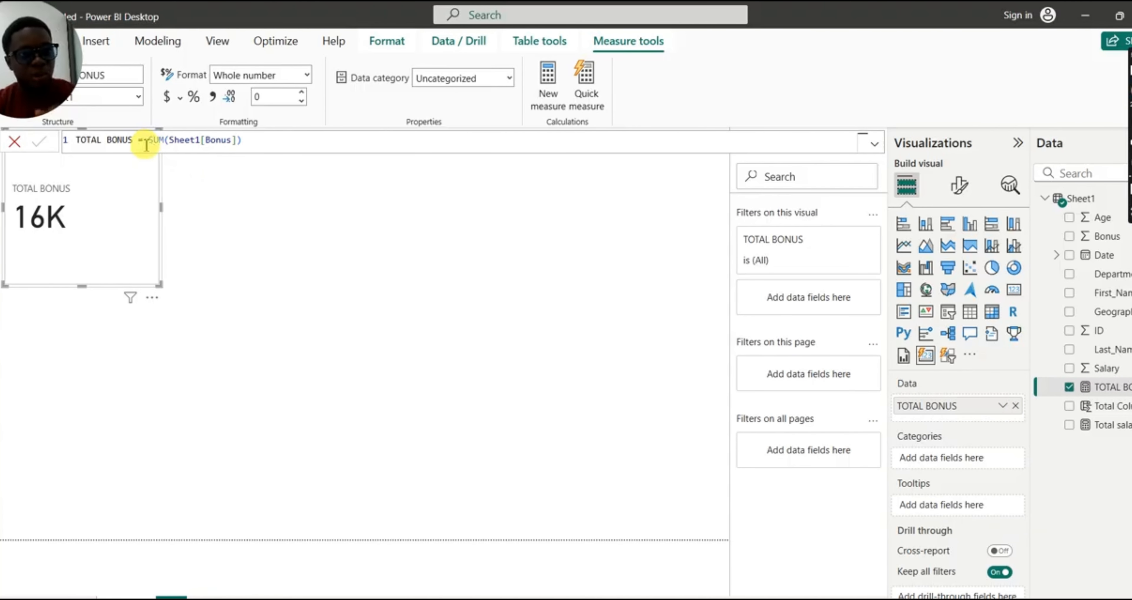
click(134, 141)
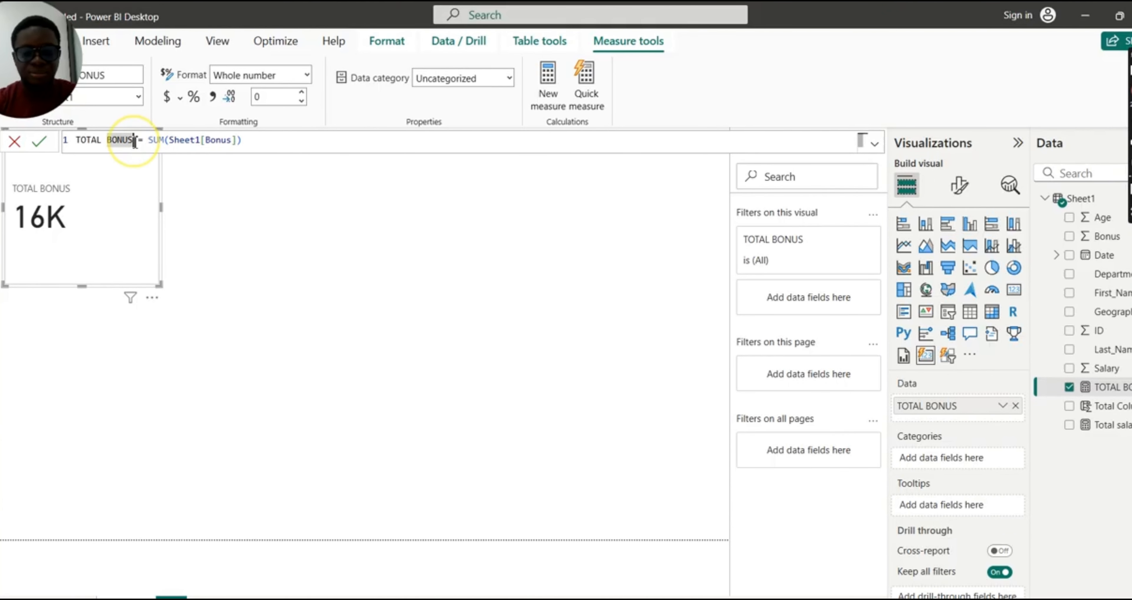
key(BackSpace)
key(BackSpace)
key(BackSpace)
key(BackSpace)
key(BackSpace)
key(BackSpace)
key(BackSpace)
key(BackSpace)
key(BackSpace)
key(BackSpace)
key(BackSpace)
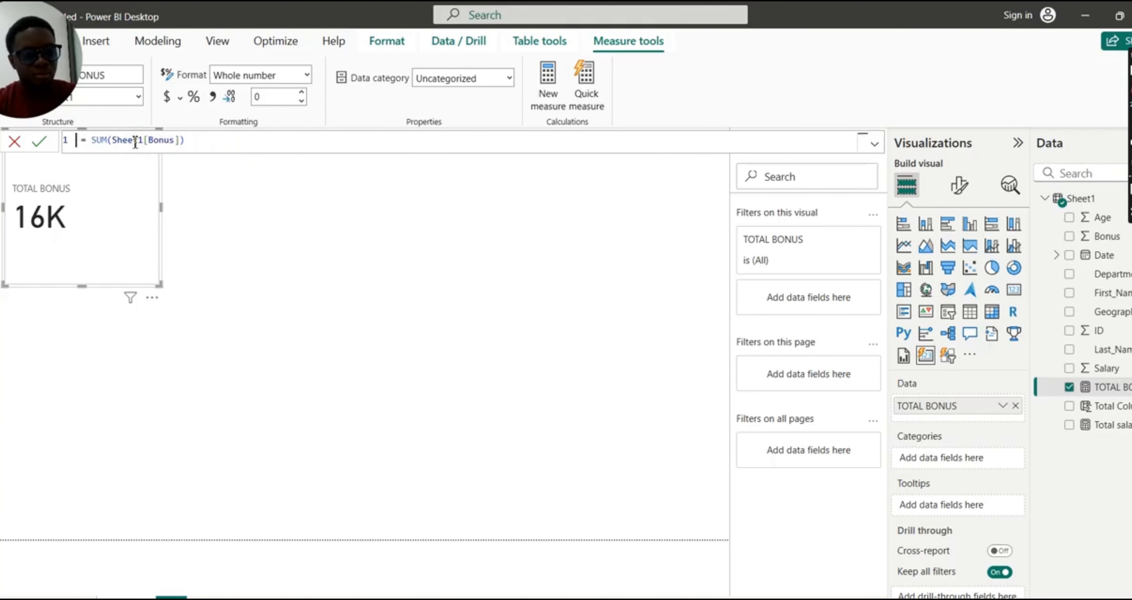
text(COUNT)
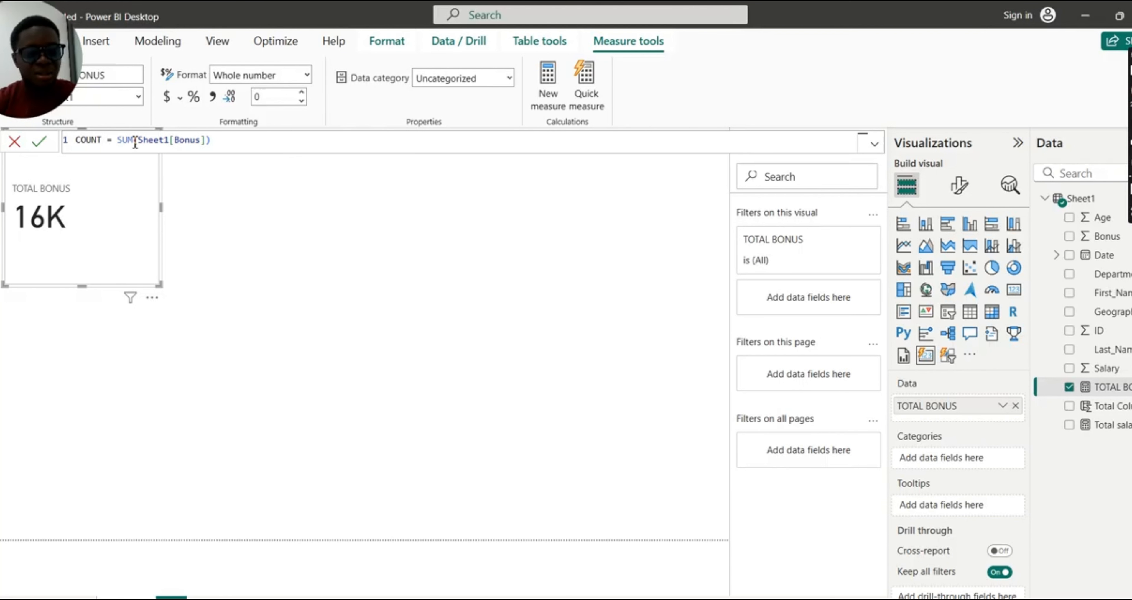
drag(222, 139, 130, 145)
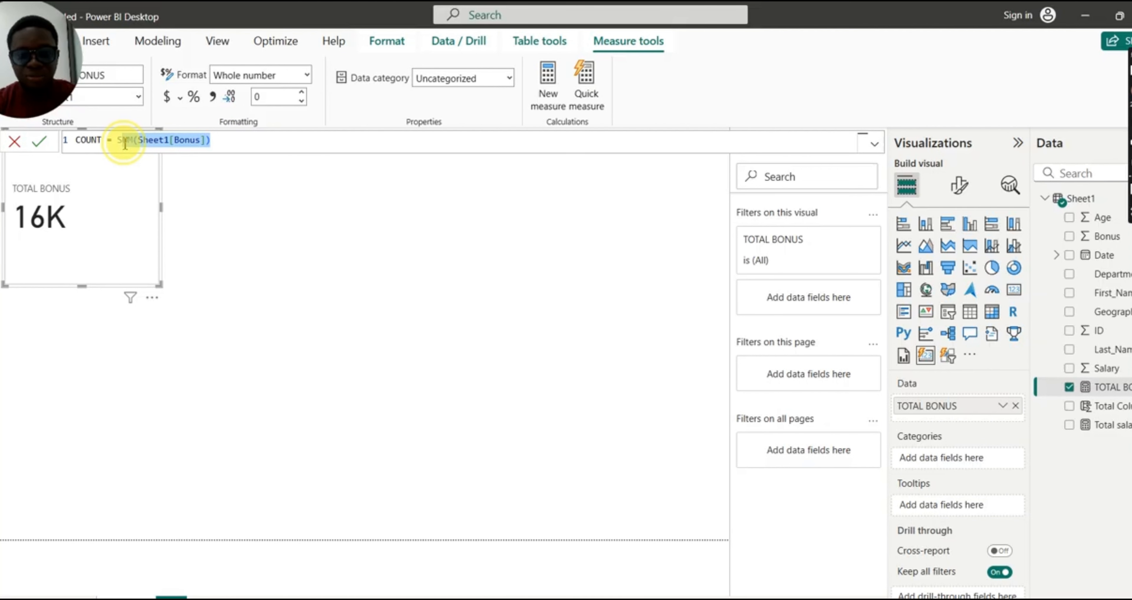
key(BackSpace)
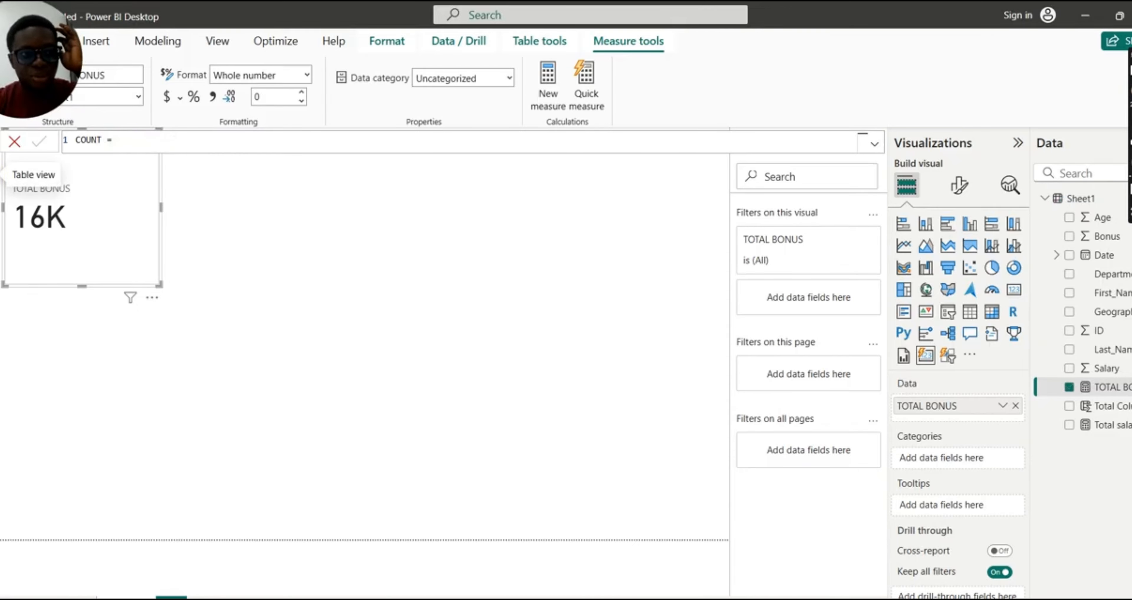
Apply the COUNT name with an empty expression and check the Sheet1 columns in the table view, returning to the report.
key(Return)
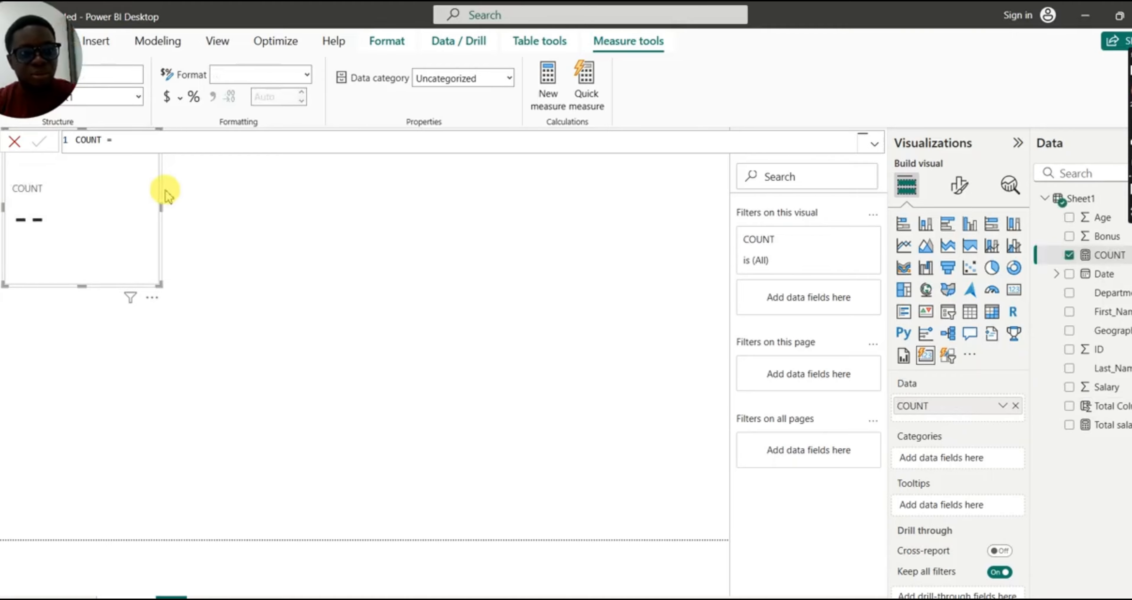
click(3, 182)
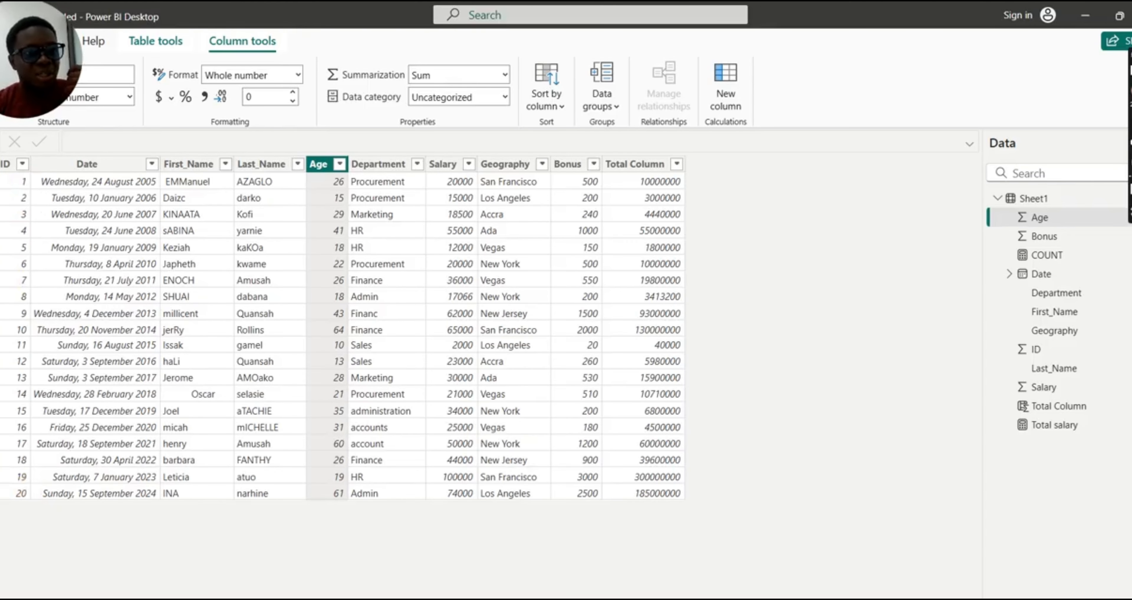
click(4, 145)
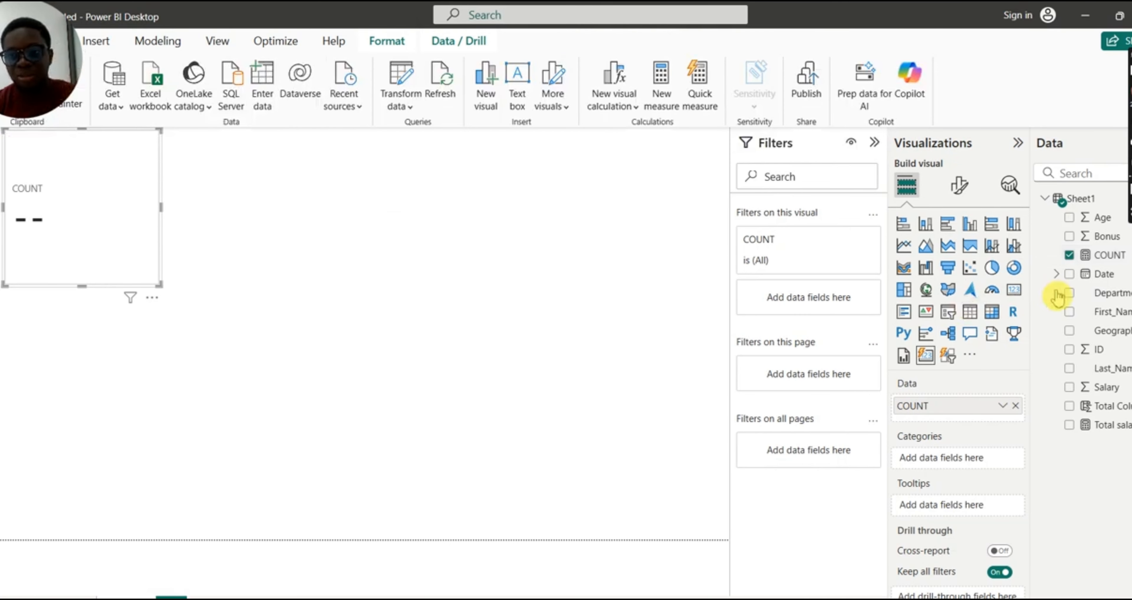
Define the COUNT measure as COUNT(Sheet1[ID]), apply it and compare the card with the Sheet1 rows in the table view.
click(1107, 260)
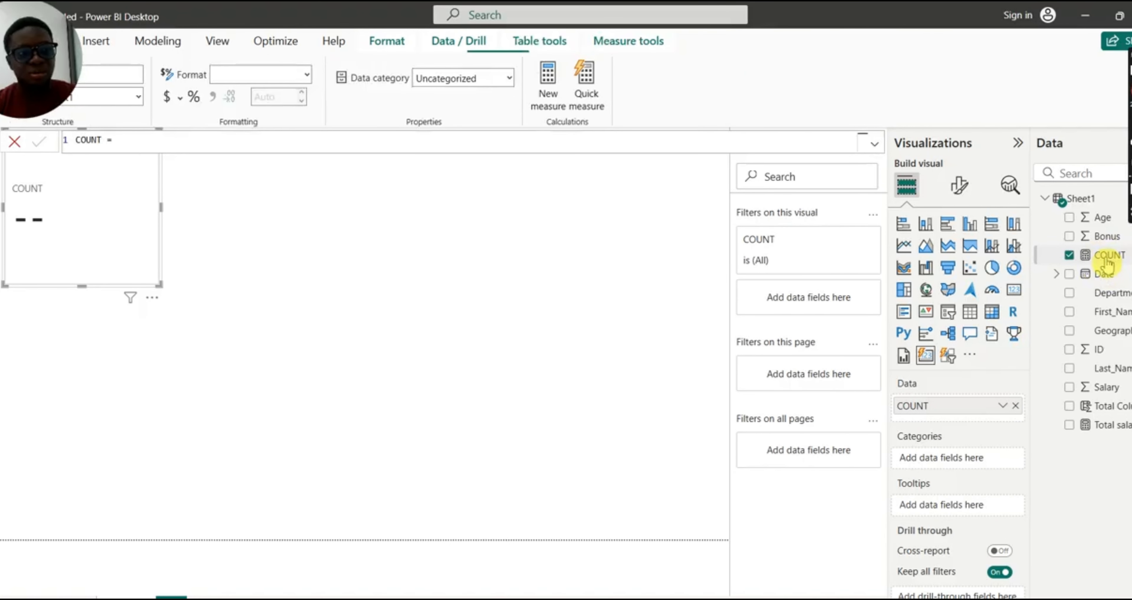
click(137, 144)
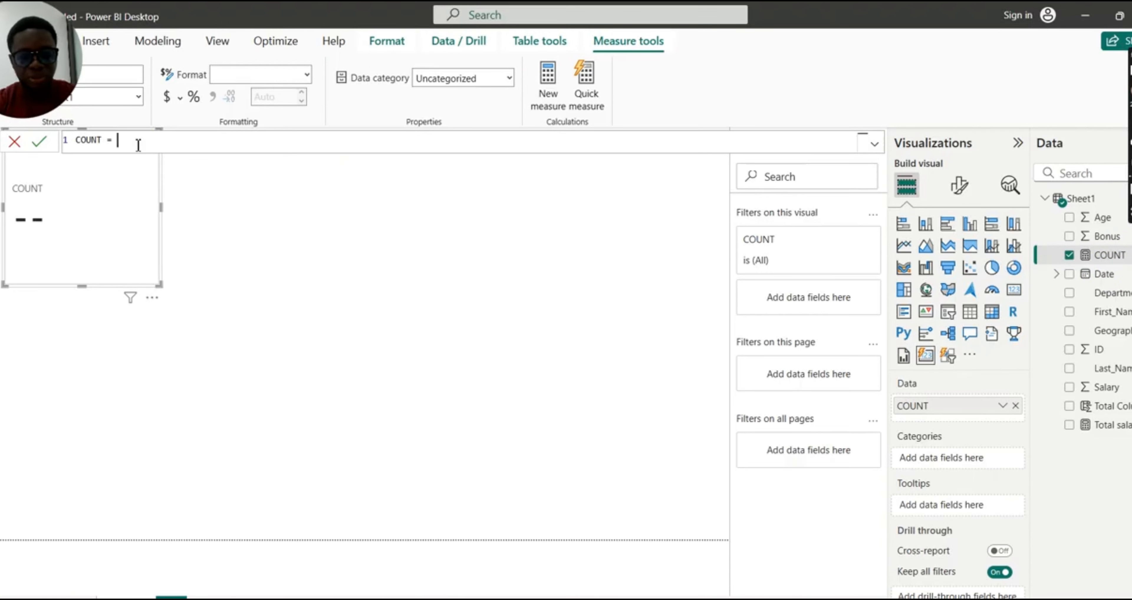
text(COUNT)
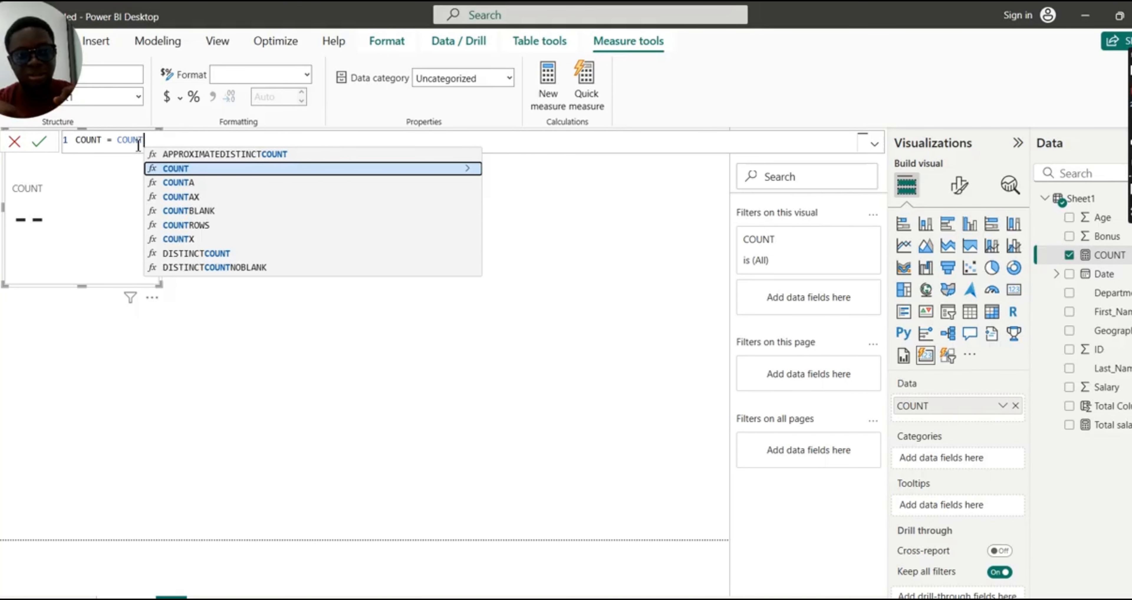
double_click(215, 170)
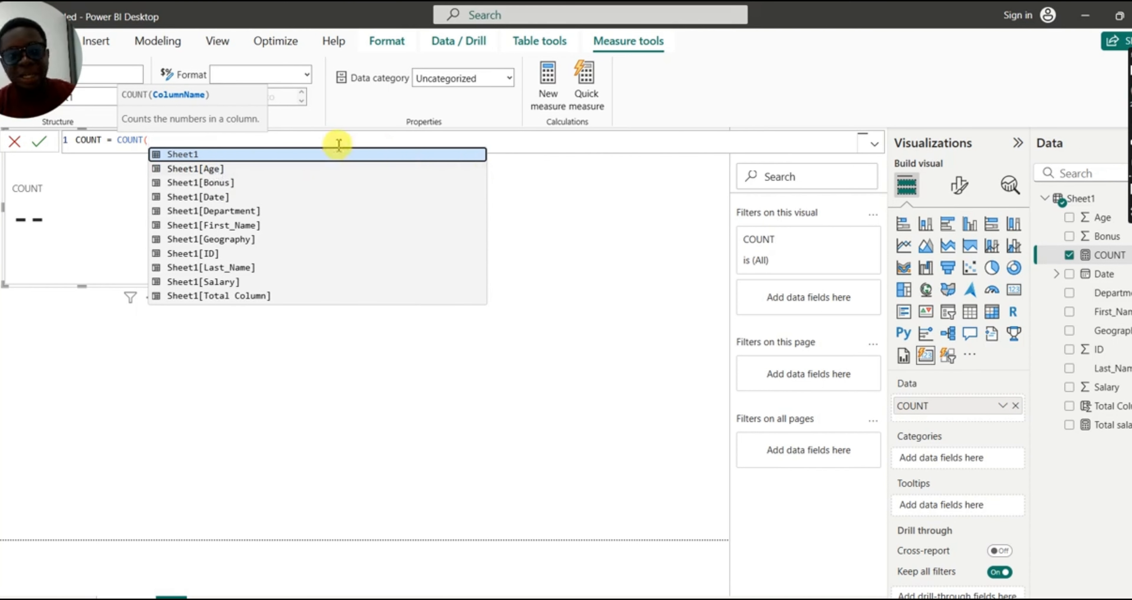
text(ID)
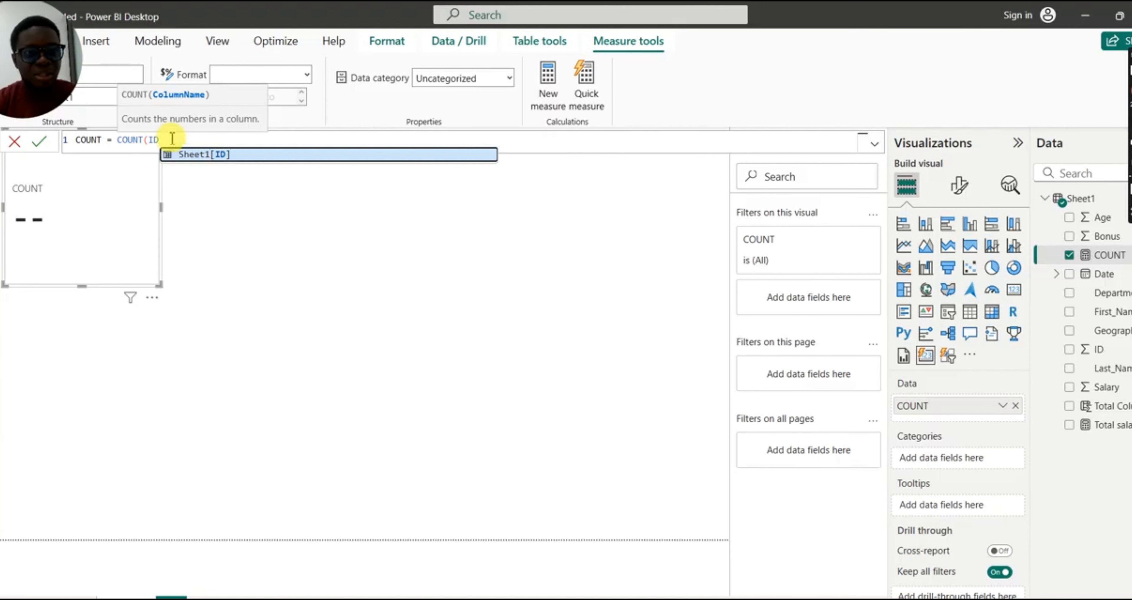
double_click(204, 155)
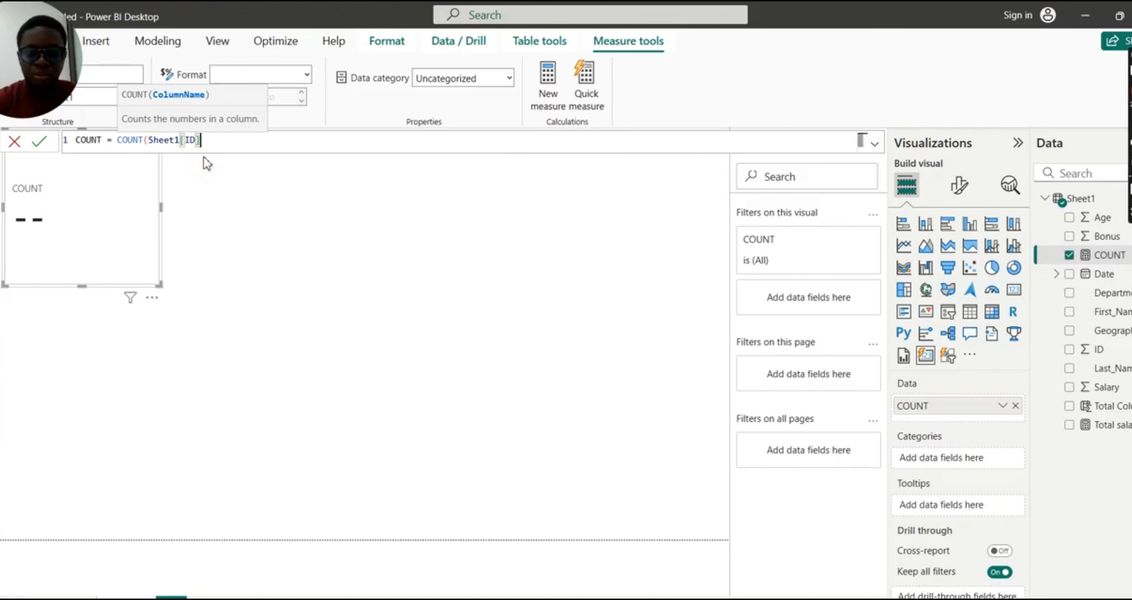
text())
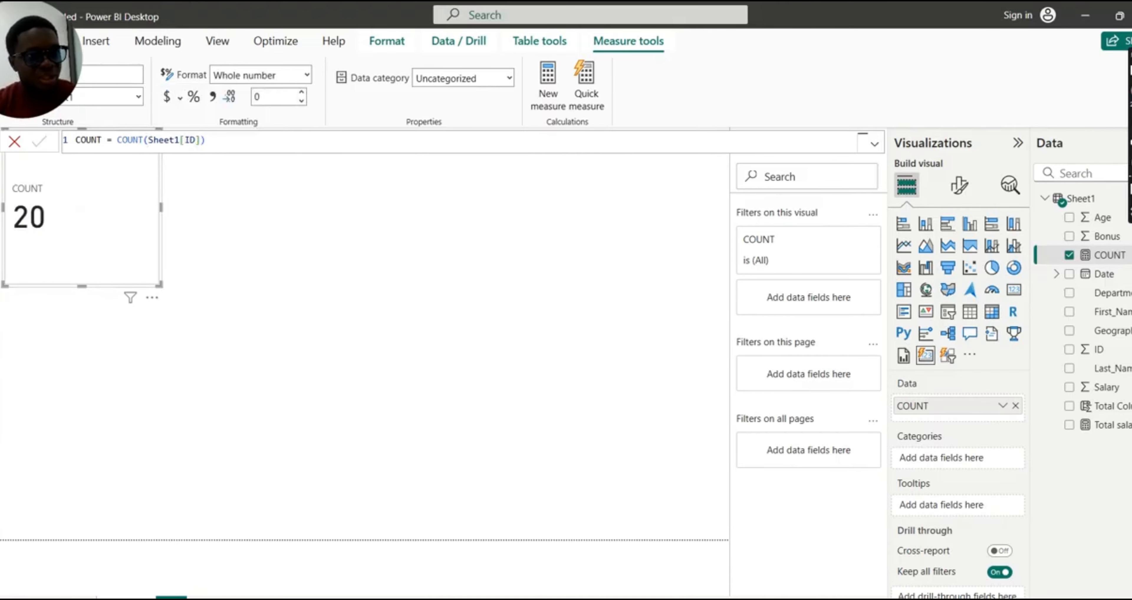
click(15, 195)
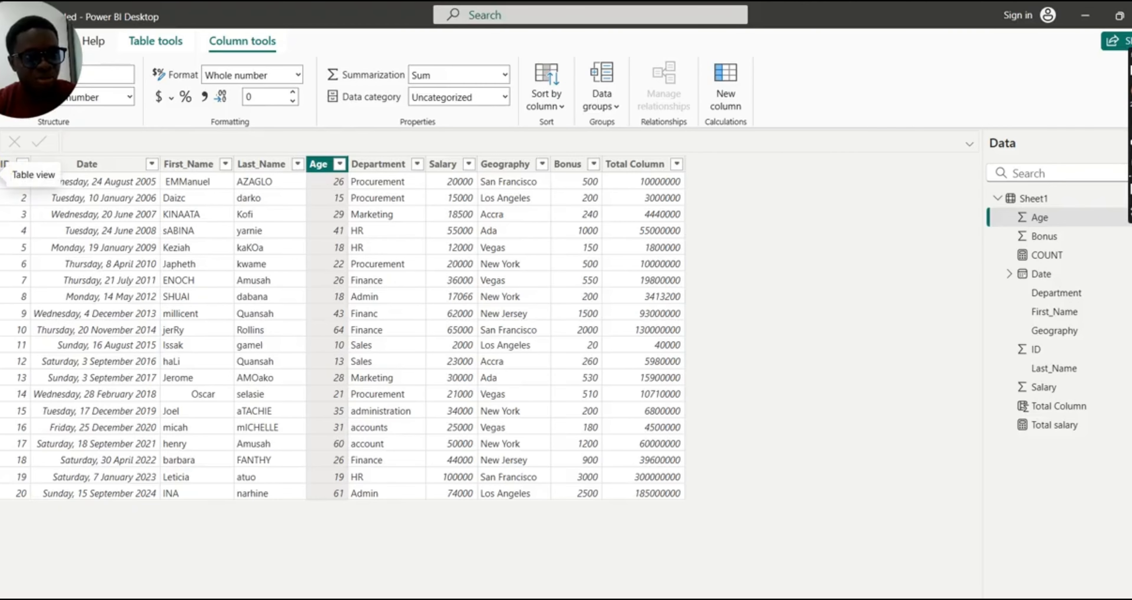
click(2, 152)
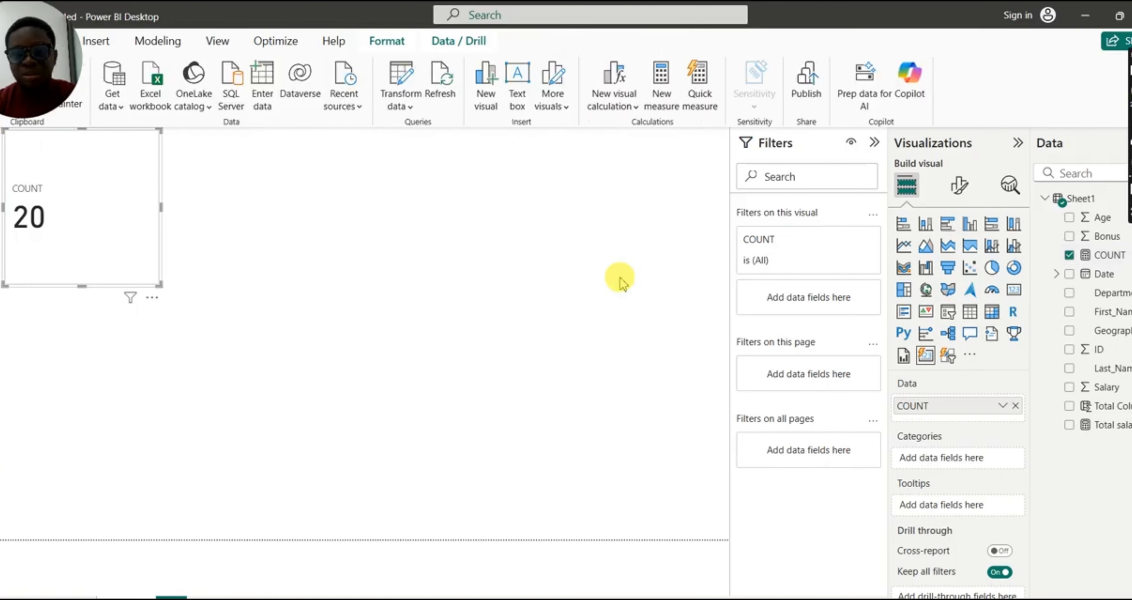
Change the COUNT measure's name to COUNT_ROWS in its formula and apply it.
click(1111, 257)
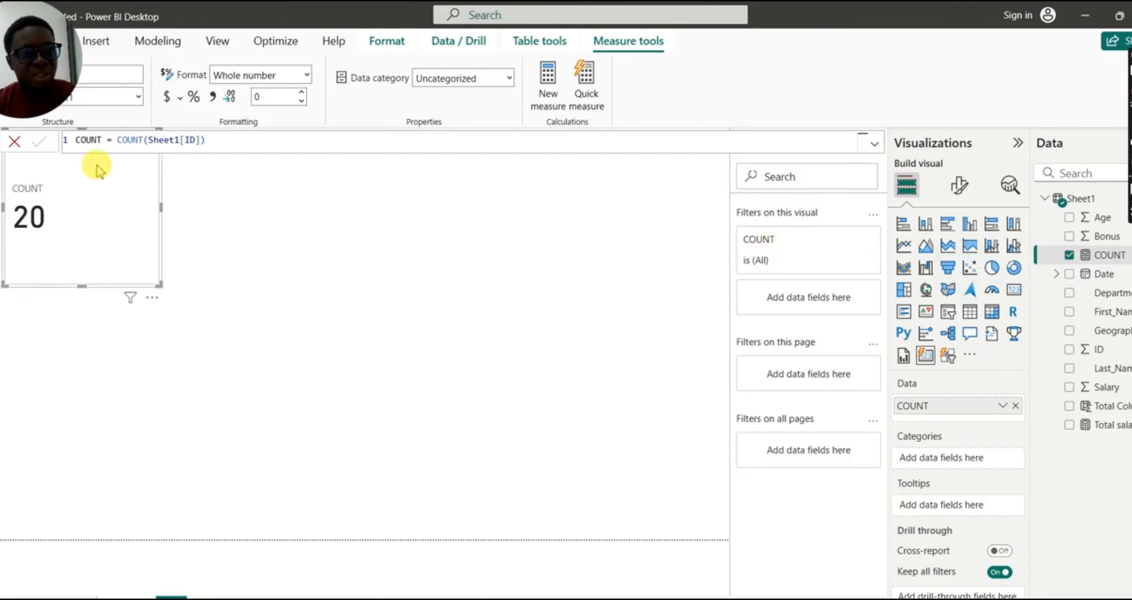
click(103, 140)
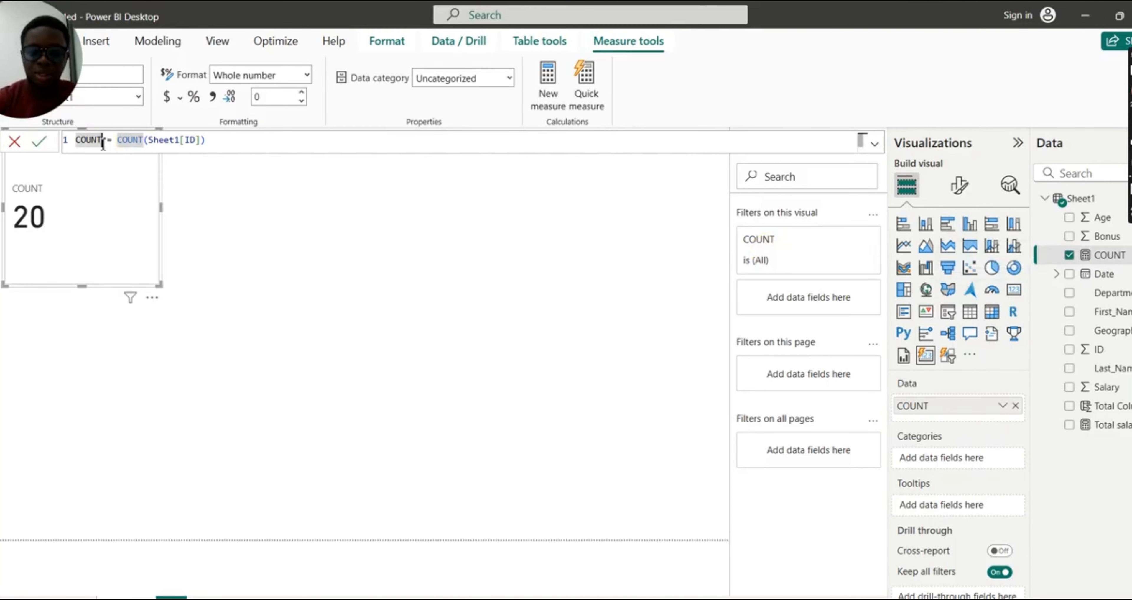
text(_ROWS)
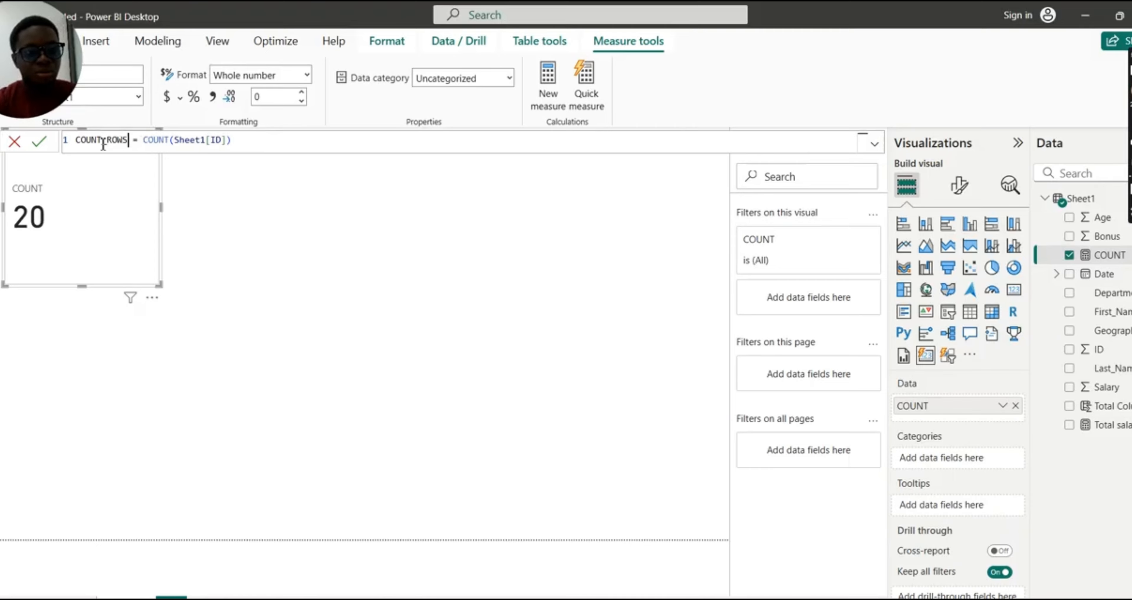
click(247, 141)
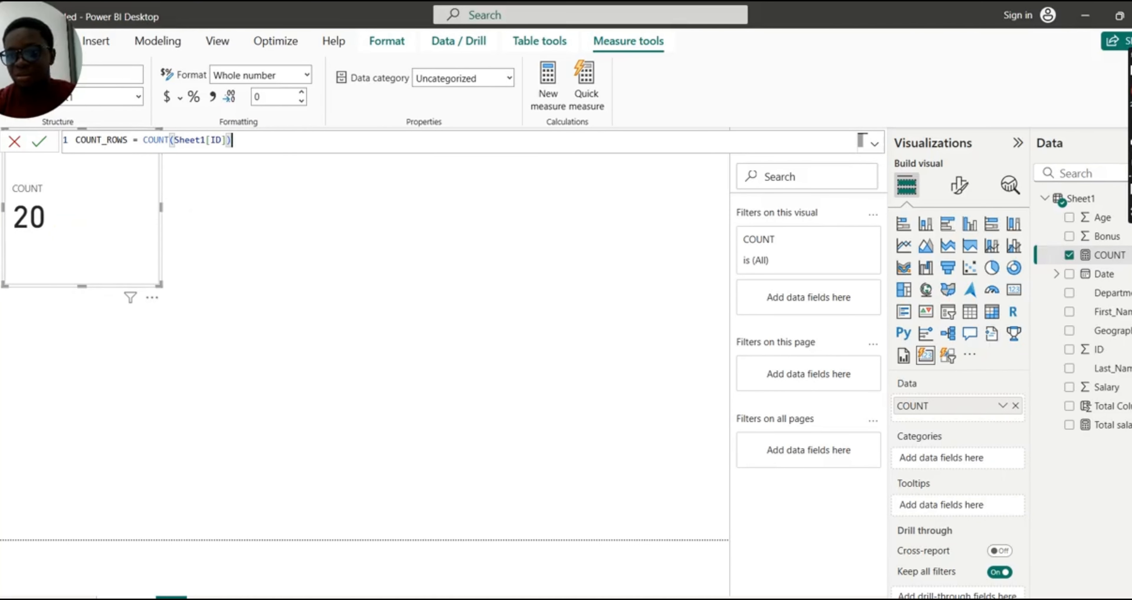
click(1104, 260)
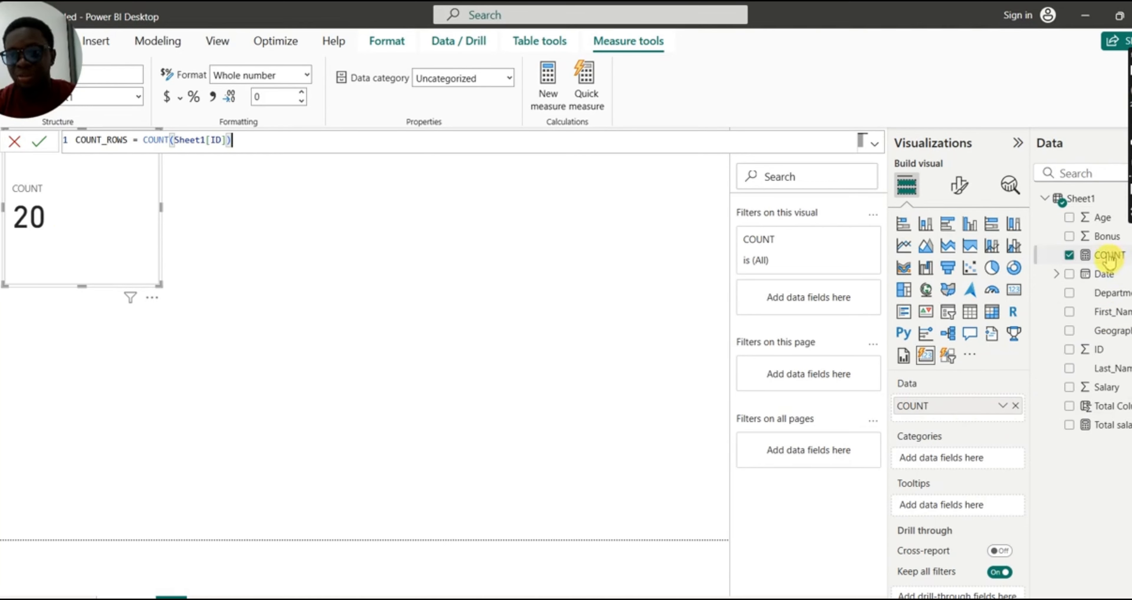
key(Return)
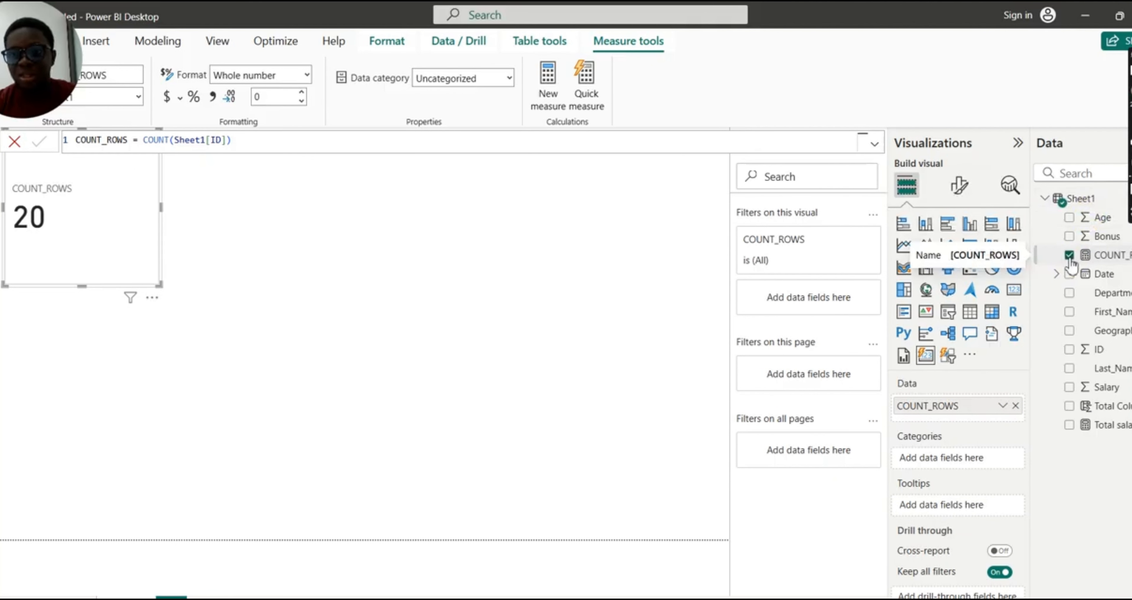
Deselect the card, add a new measure to Sheet1 and clear the default name in its formula.
click(660, 428)
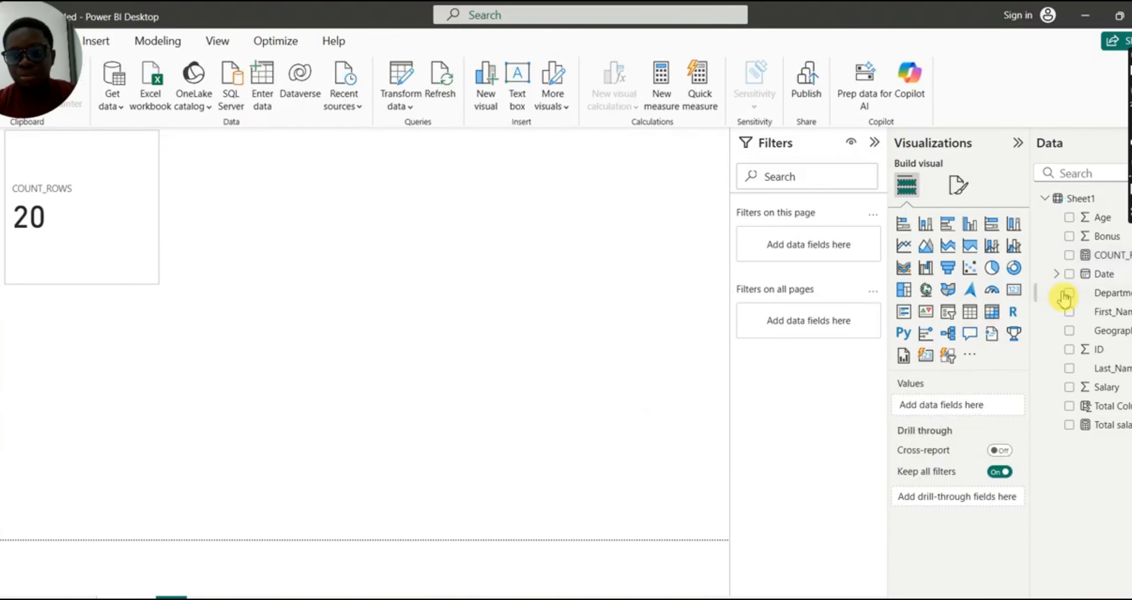
click(1084, 201)
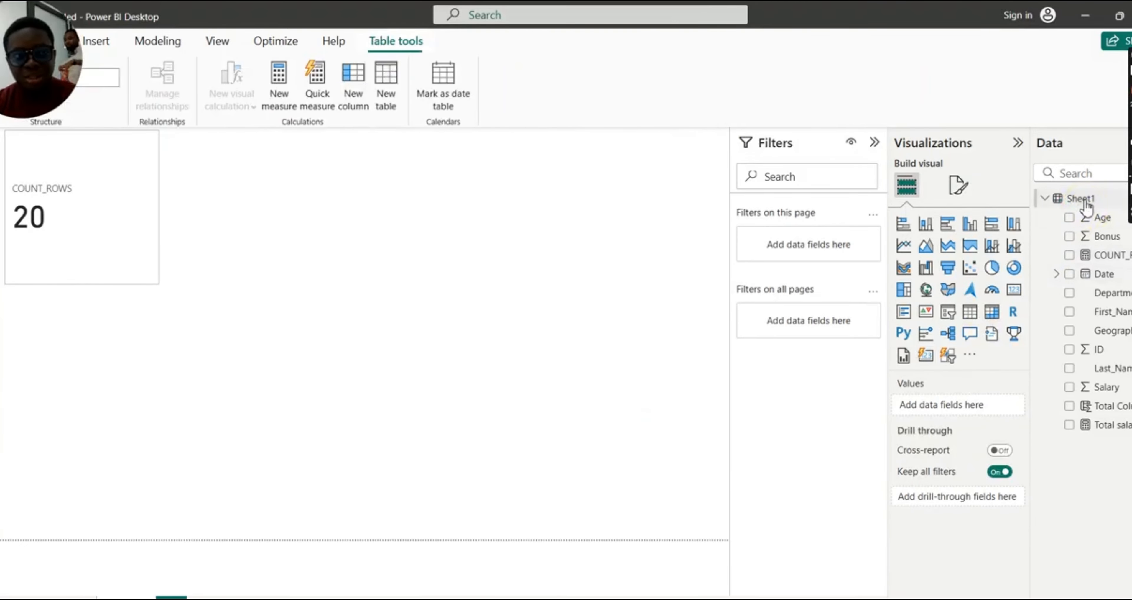
right_click(1082, 198)
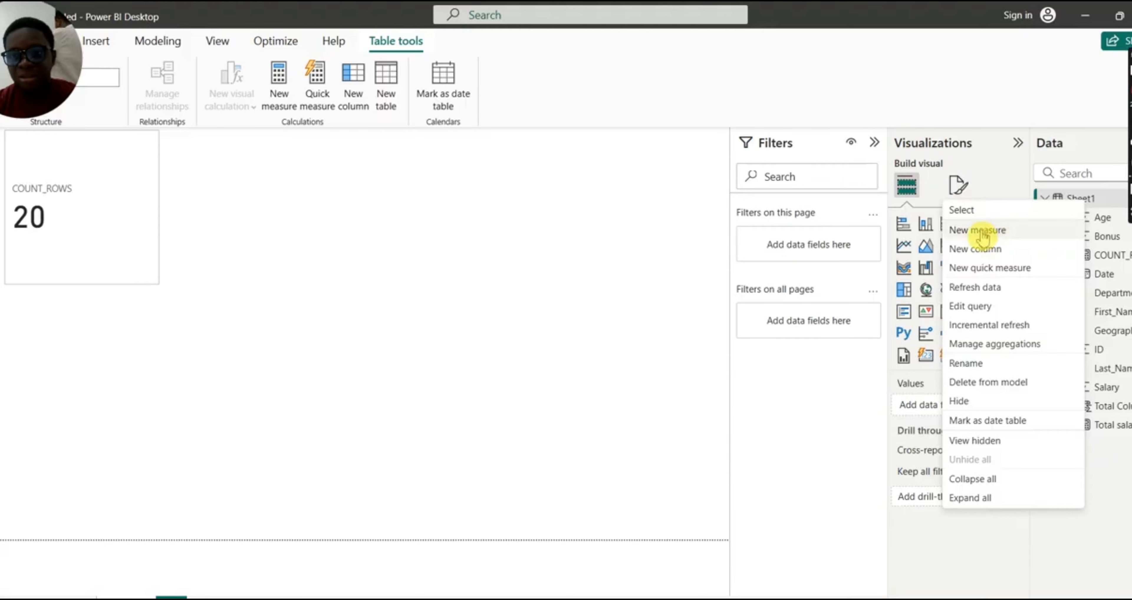
click(983, 235)
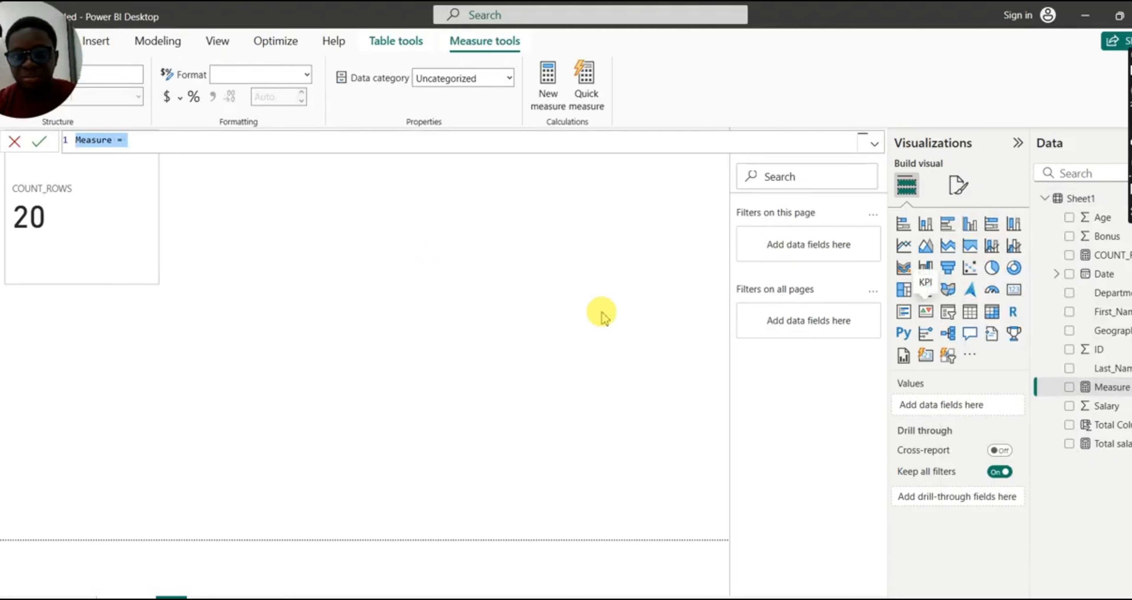
click(113, 142)
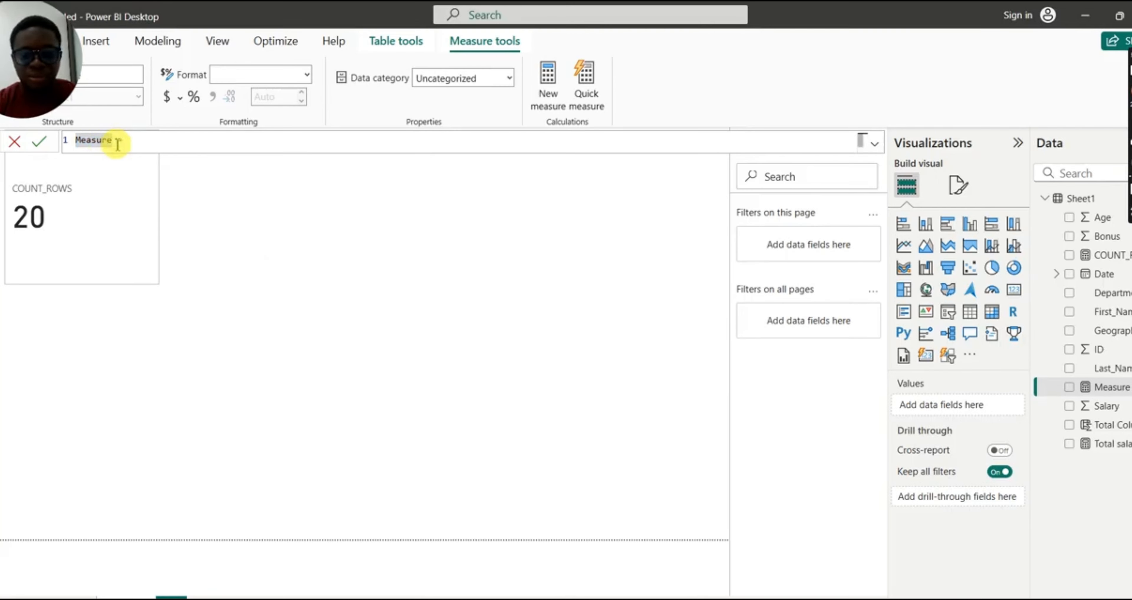
key(BackSpace)
key(BackSpace)
key(BackSpace)
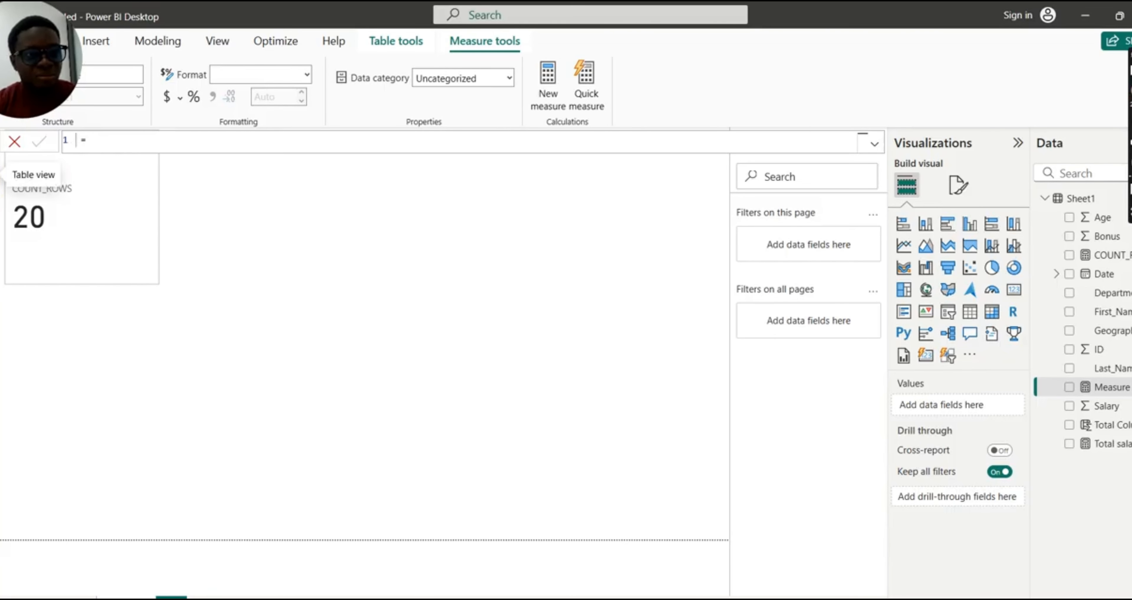
Examine the distinct values of the First_Name column in the table view and return to the report.
click(1, 181)
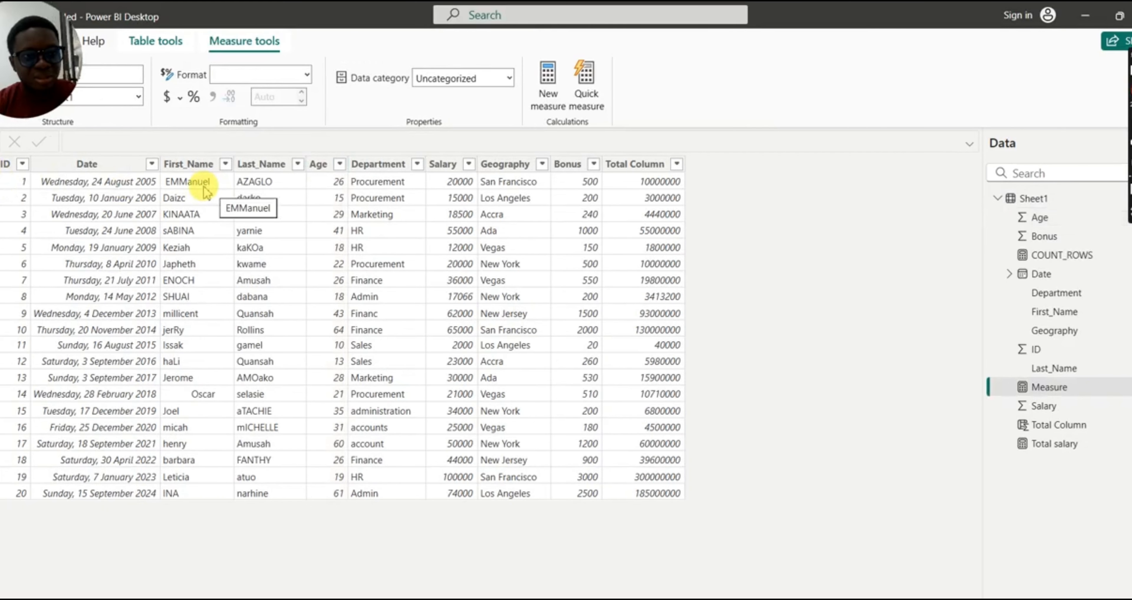
click(226, 165)
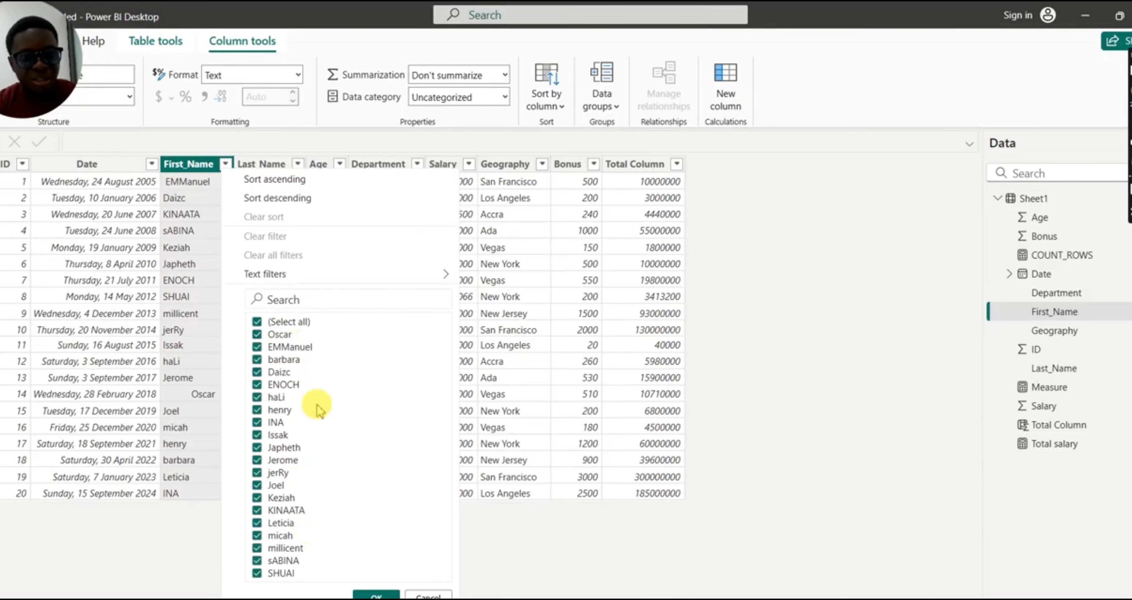
click(824, 64)
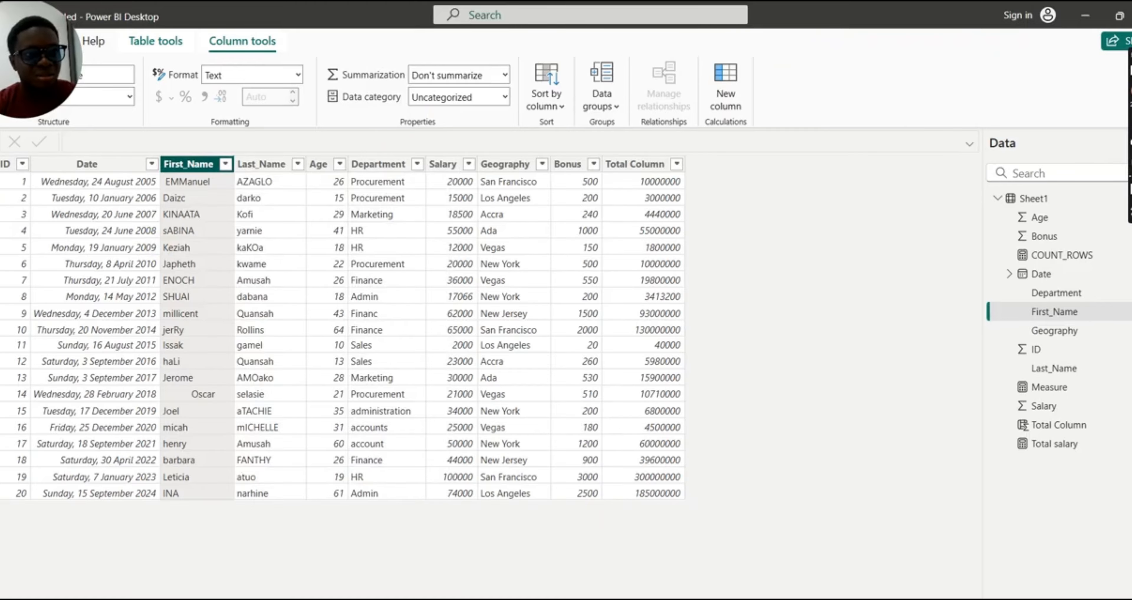
click(9, 140)
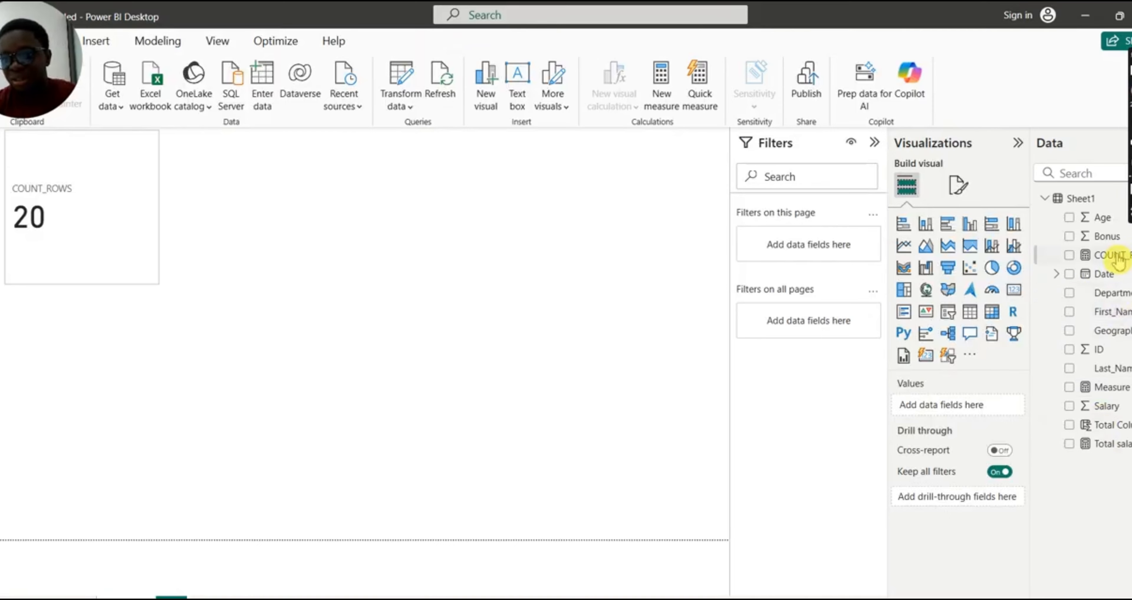
Select the new unnamed measure in Sheet1 and name it DISTINCT NAMES in its formula.
click(1097, 388)
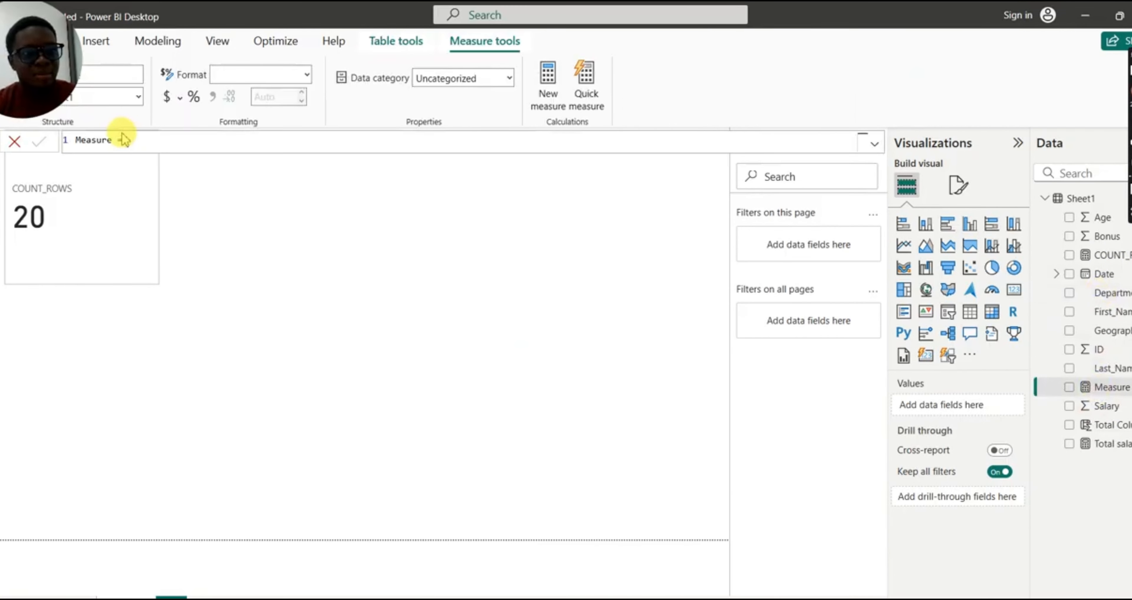
double_click(107, 139)
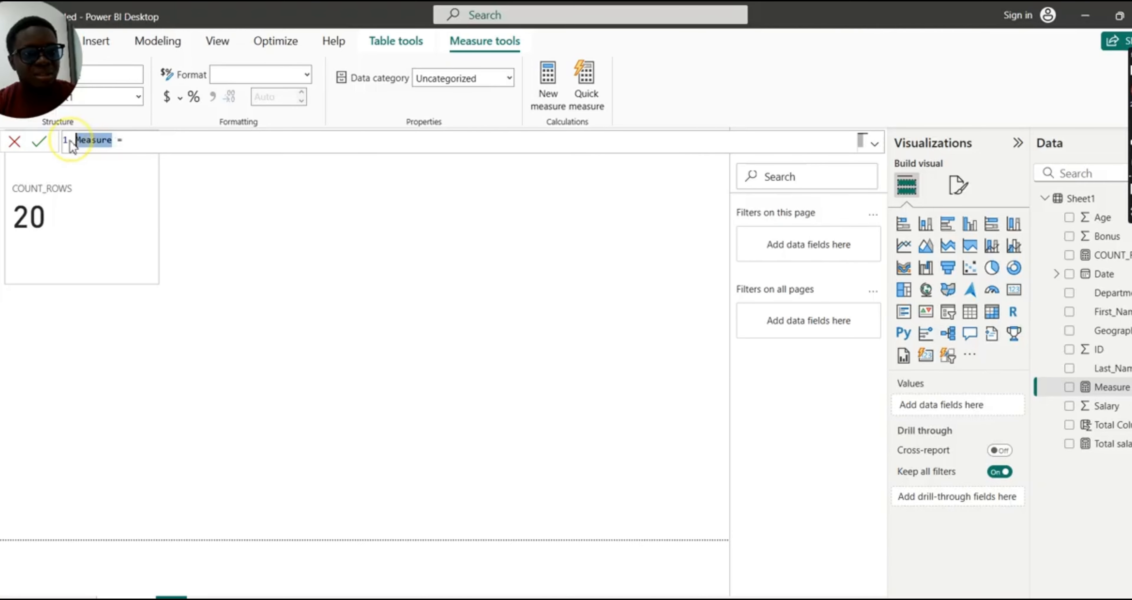
text(DI)
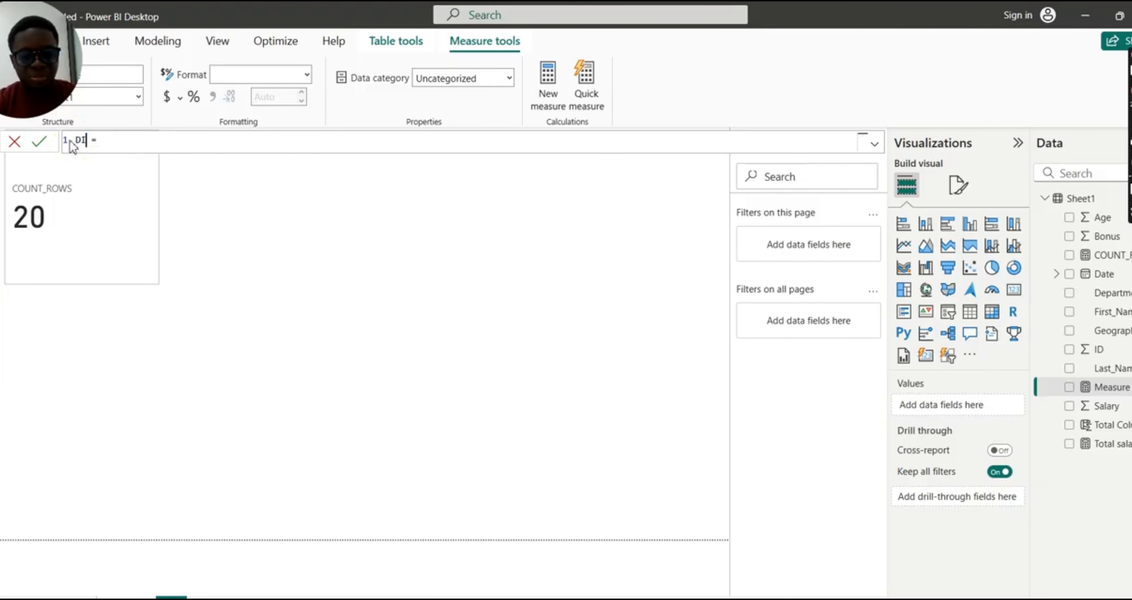
text(STINCT)
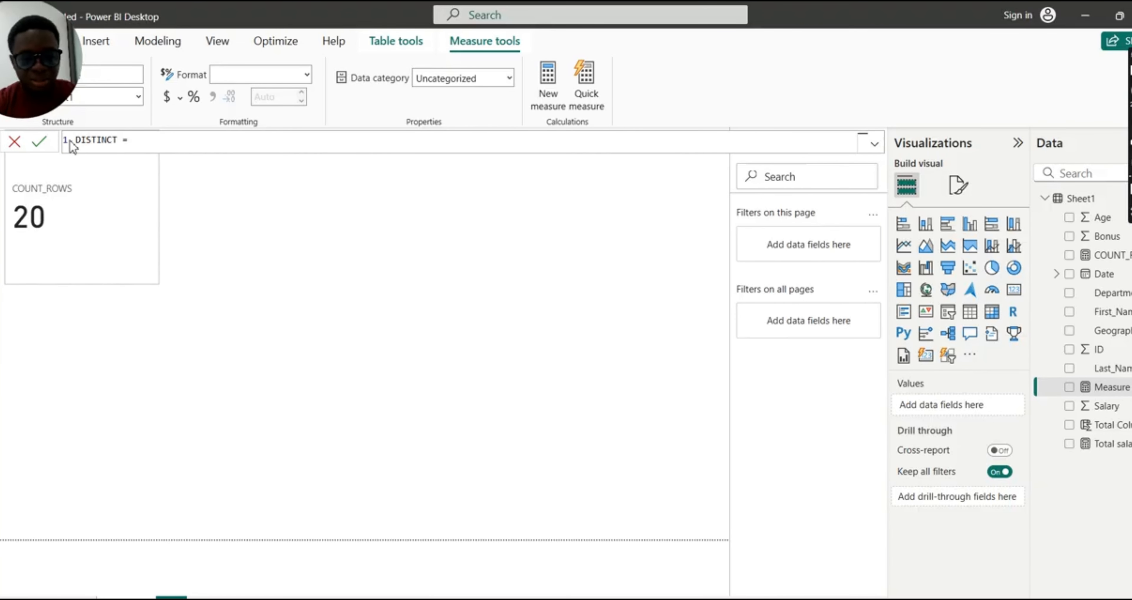
text( NAMES = )
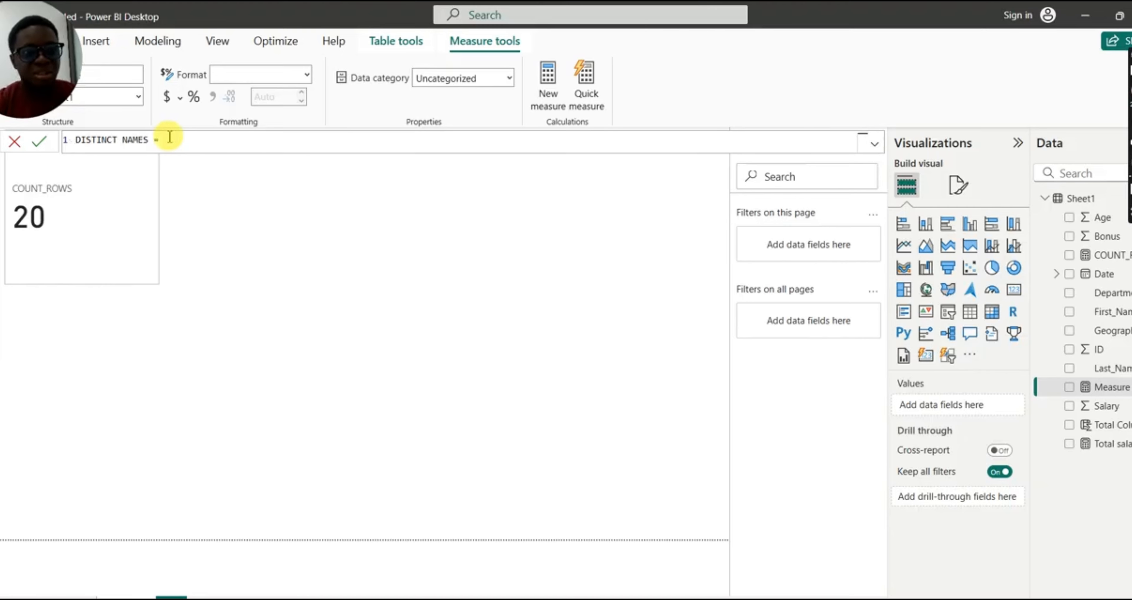
Define the DISTINCT NAMES measure as DISTINCTCOUNT(Sheet1[First_Name]) and apply it.
text(DI)
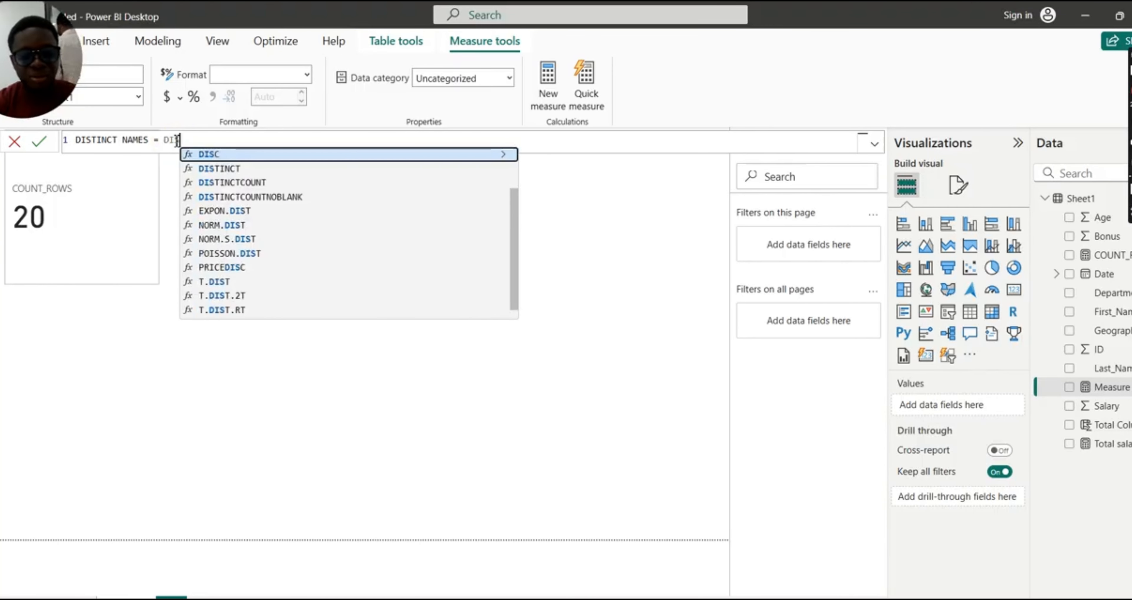
text(STINCT)
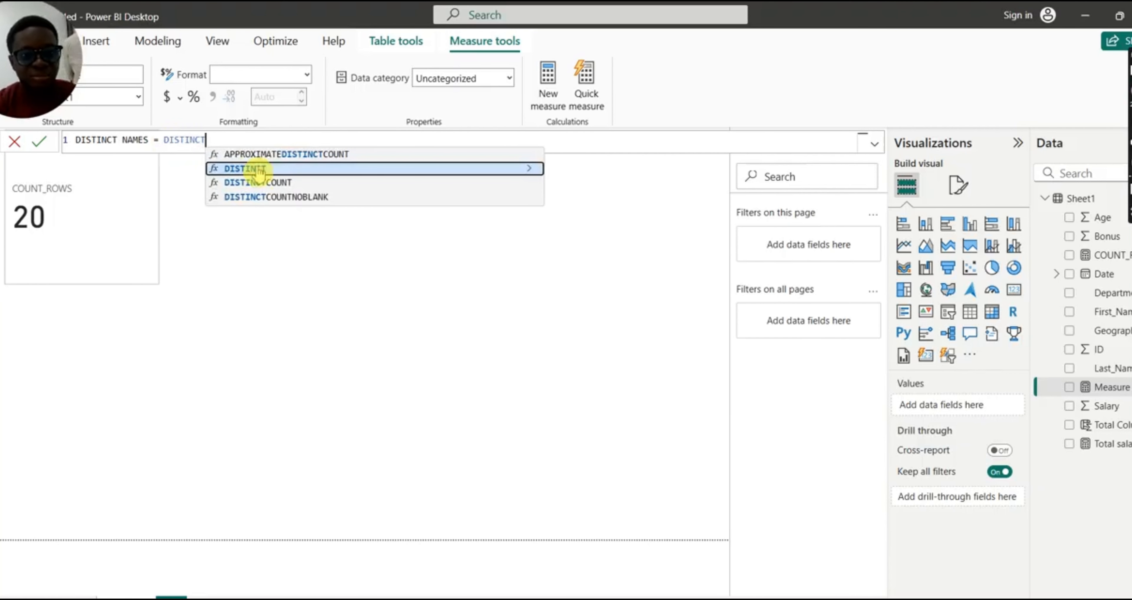
click(264, 182)
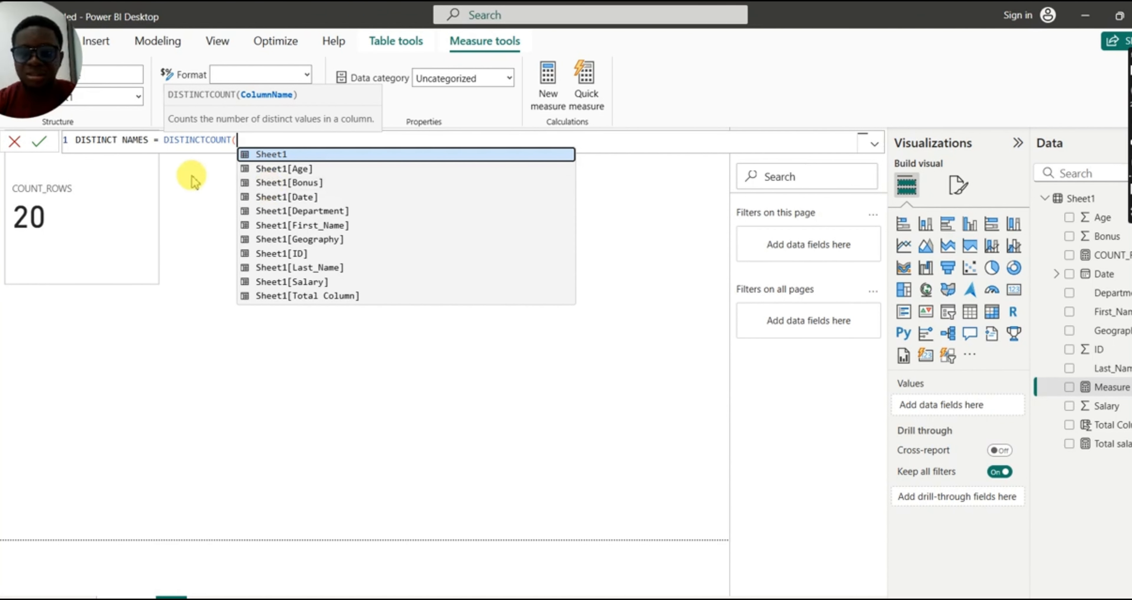
text(FIR)
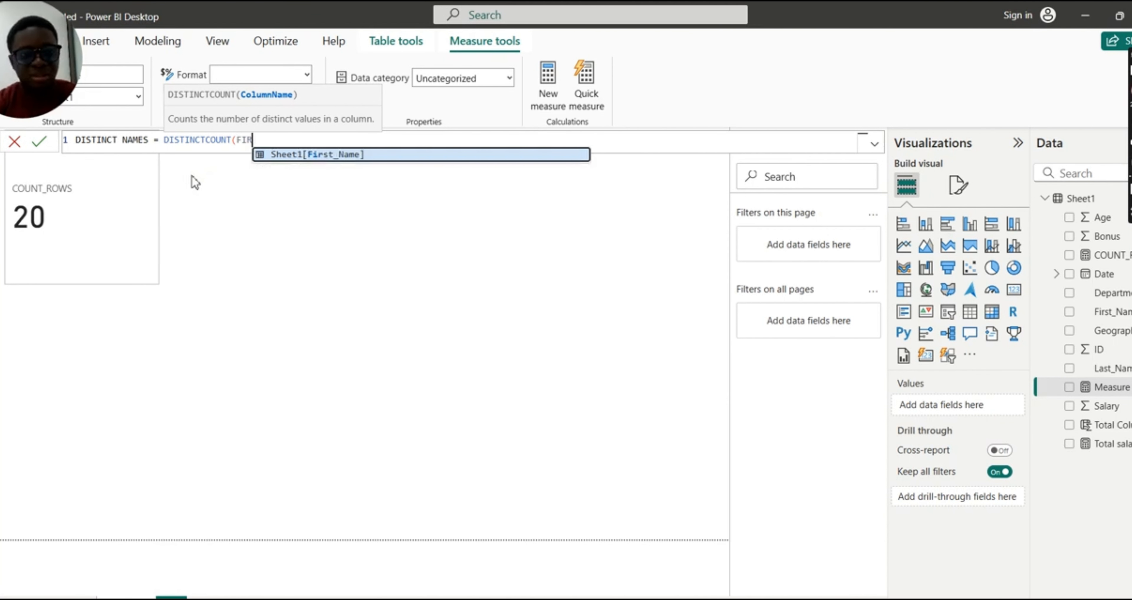
click(305, 158)
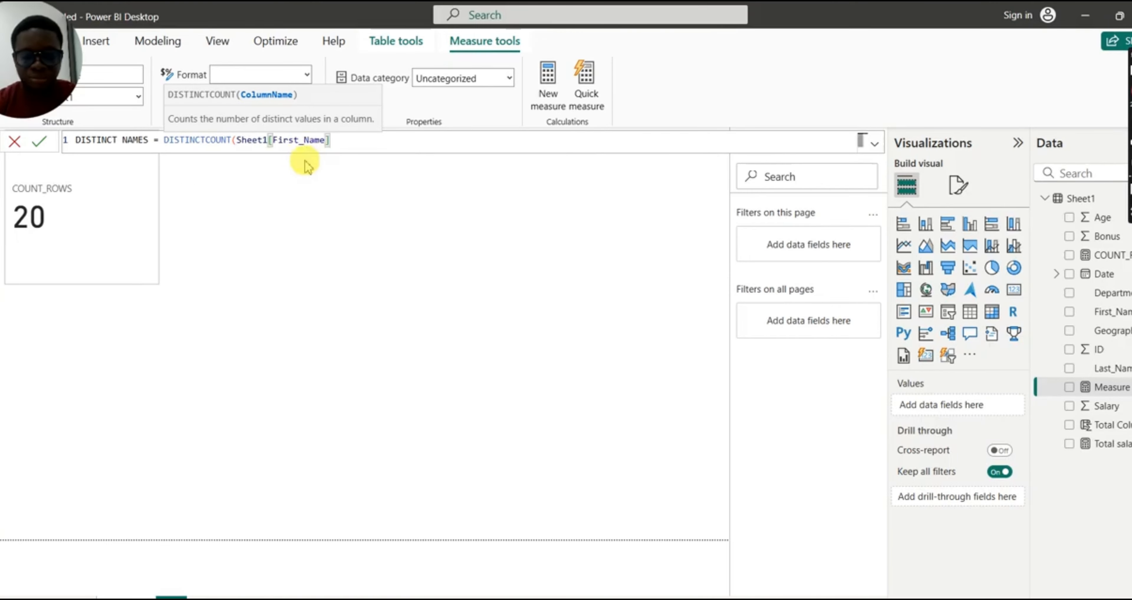
text())
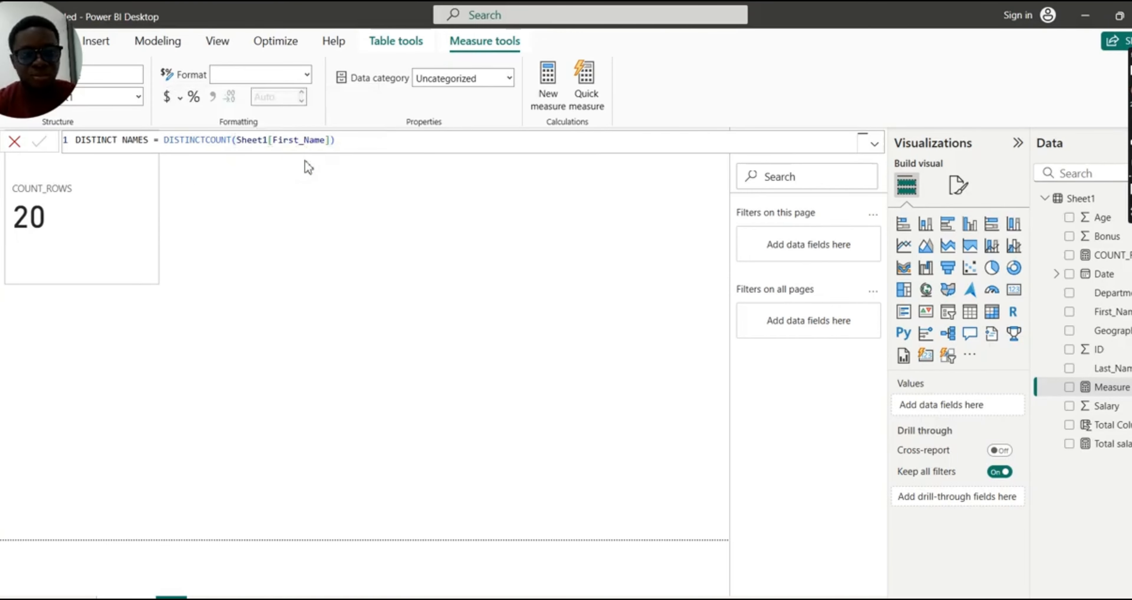
key(Return)
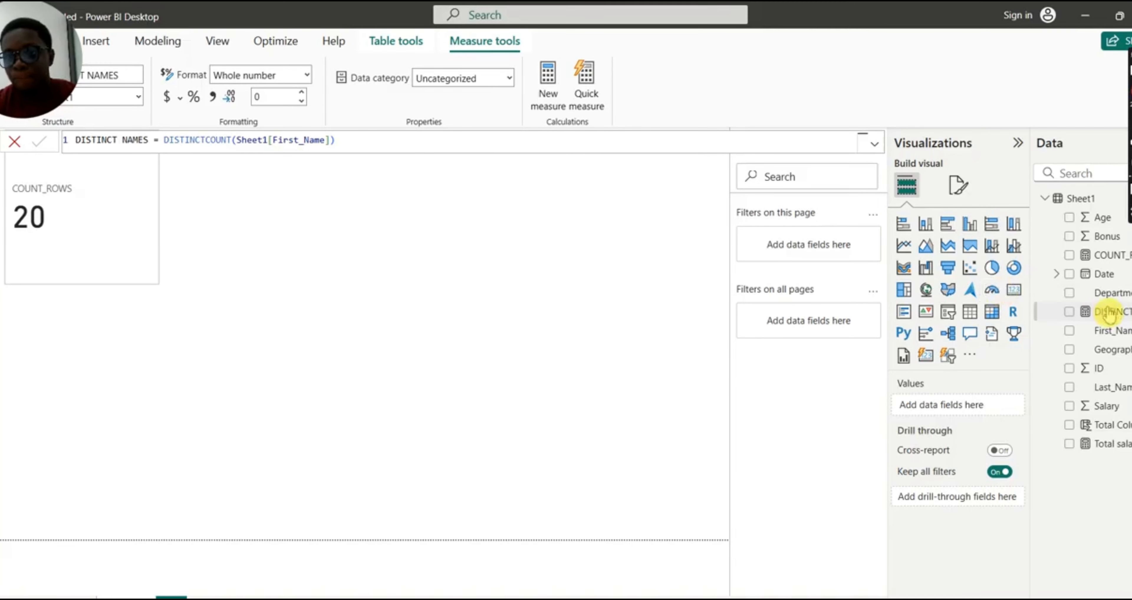
Add the DISTINCT NAMES measure to the report page as a card visual and deselect it.
click(1070, 313)
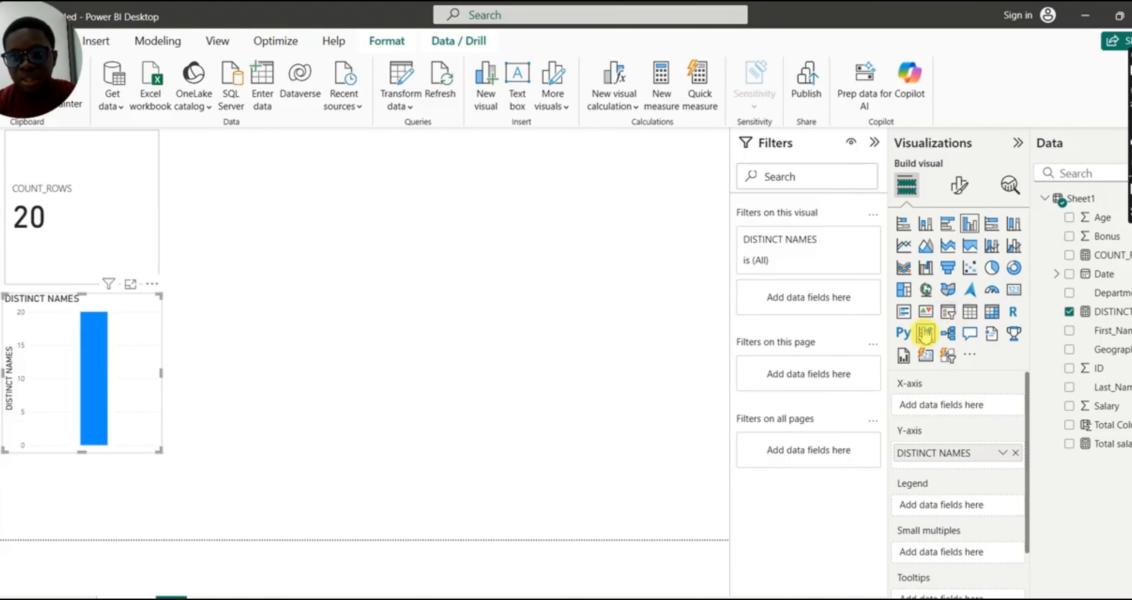
click(926, 355)
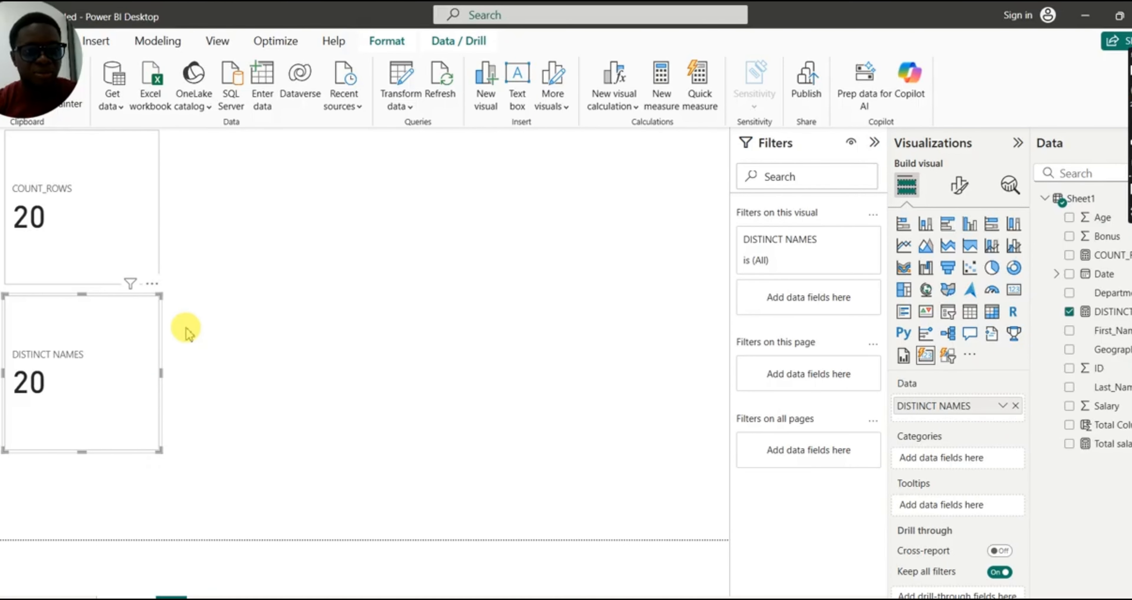
click(270, 288)
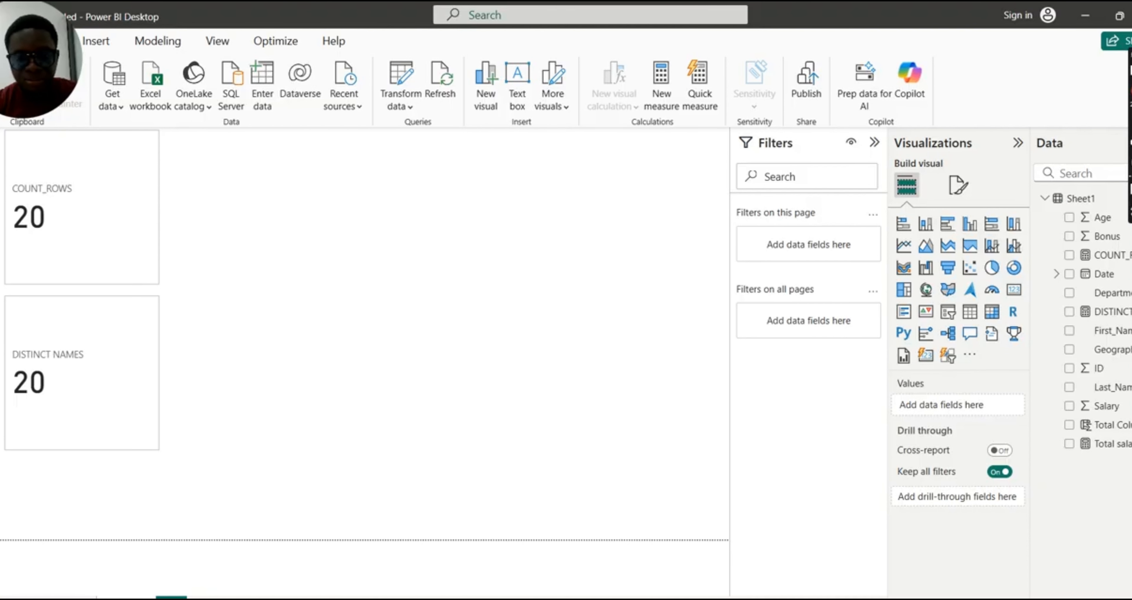
Review the aggregate topics in the DAX LESSONS.pptx presentation and the Sheet1 rows in the table view, returning to the report.
click(656, 598)
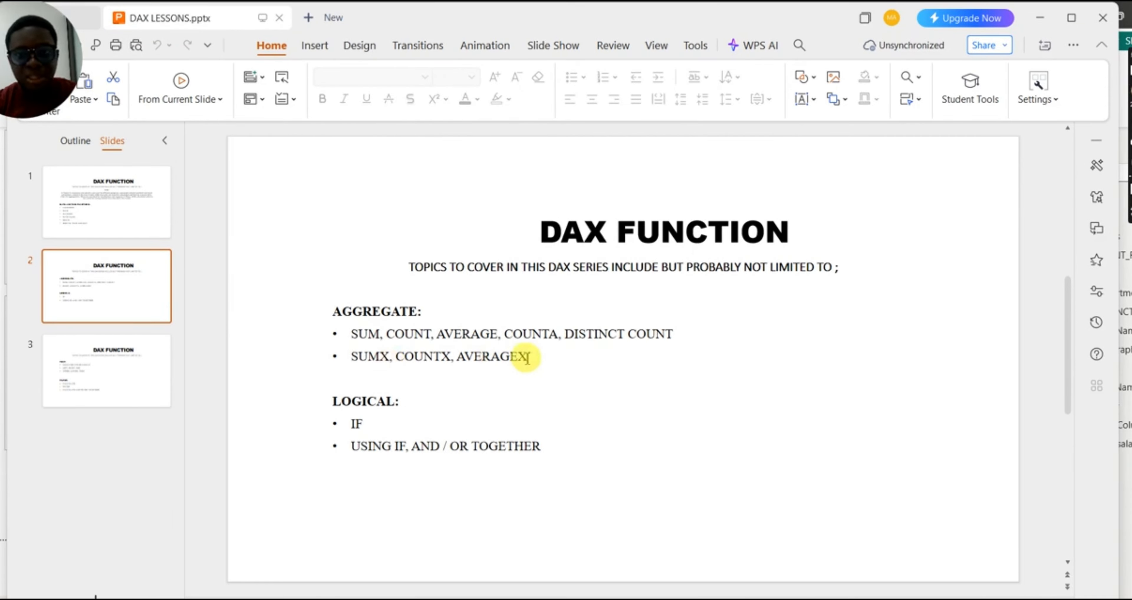
click(1040, 20)
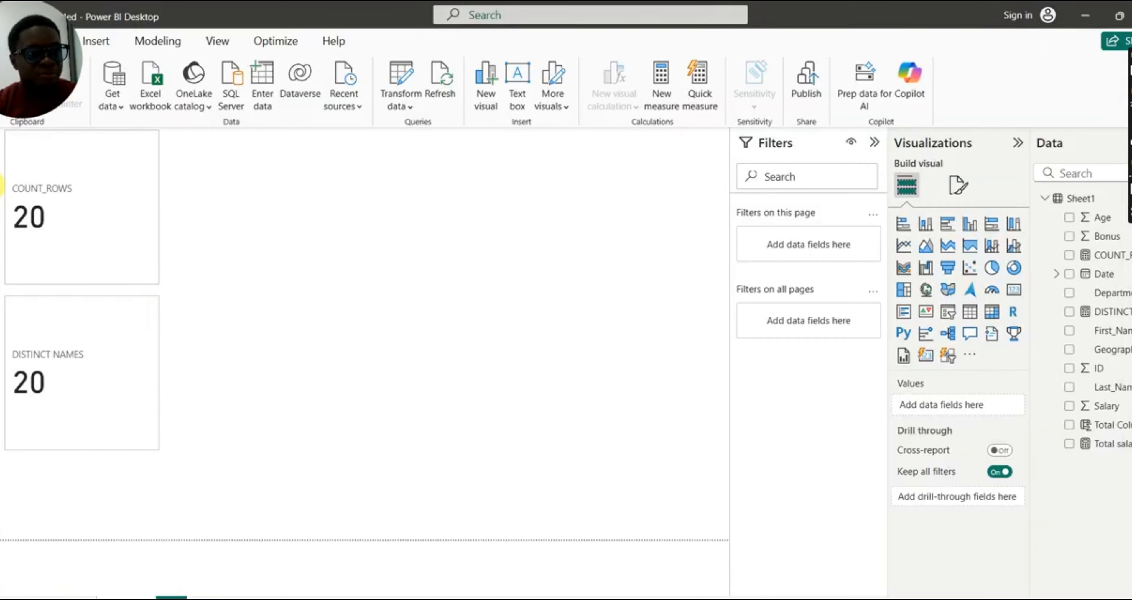
click(2, 174)
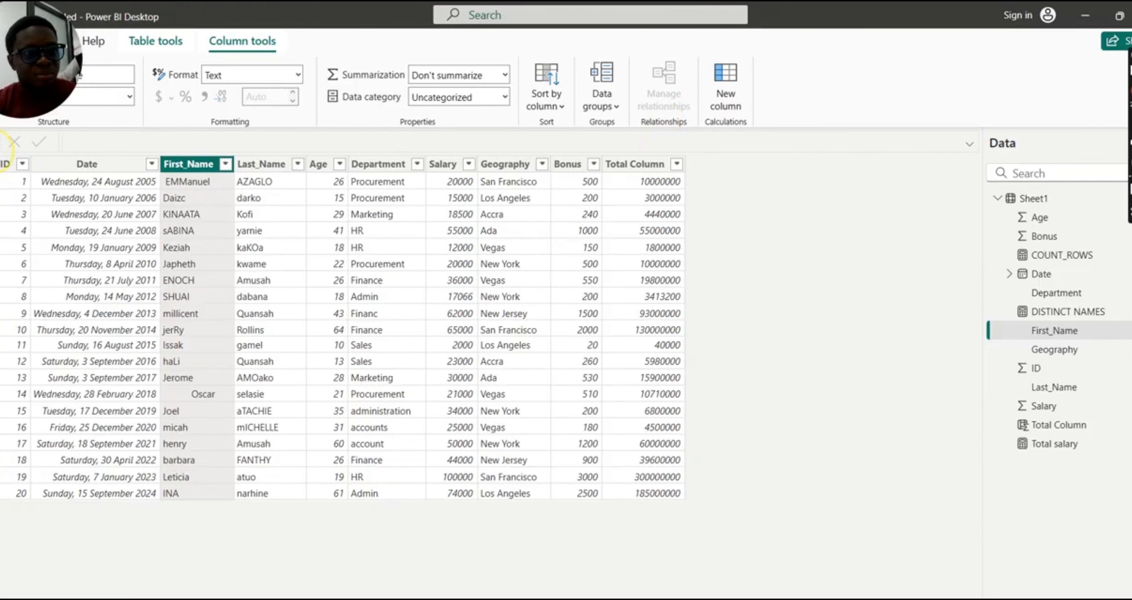
click(7, 148)
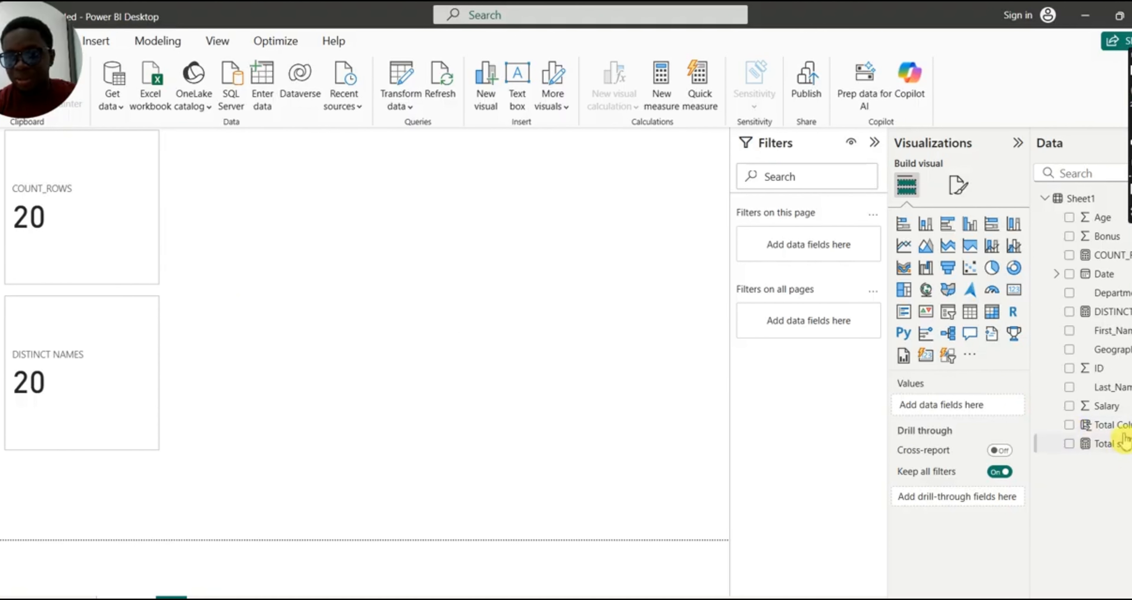
Add a new measure to Sheet1 and replace its default name with SUM_TOTAL COLUMN.
right_click(1090, 203)
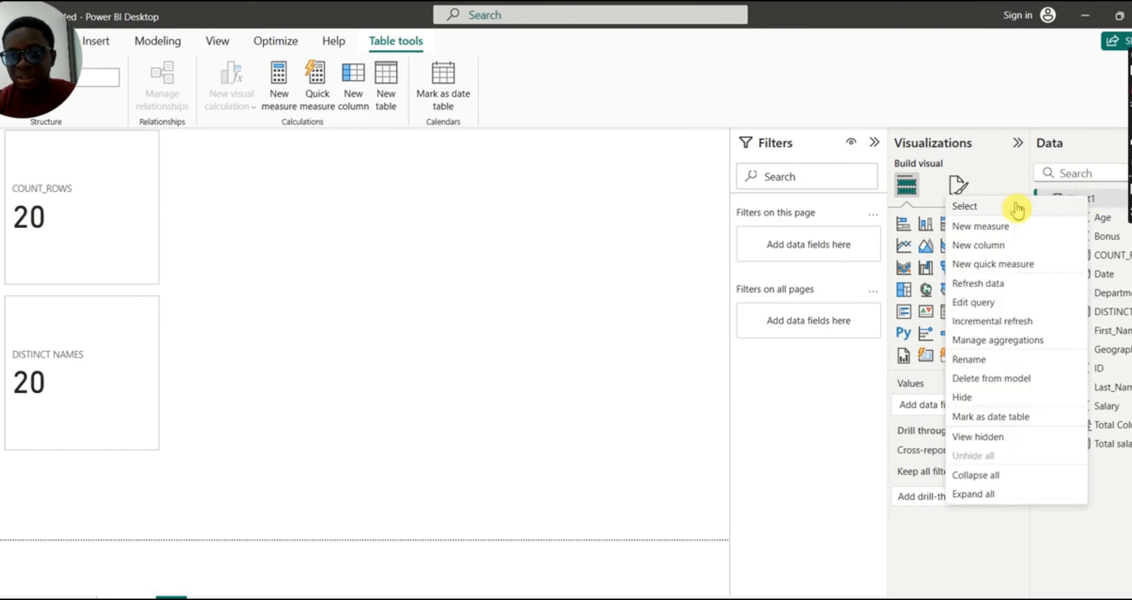
click(972, 227)
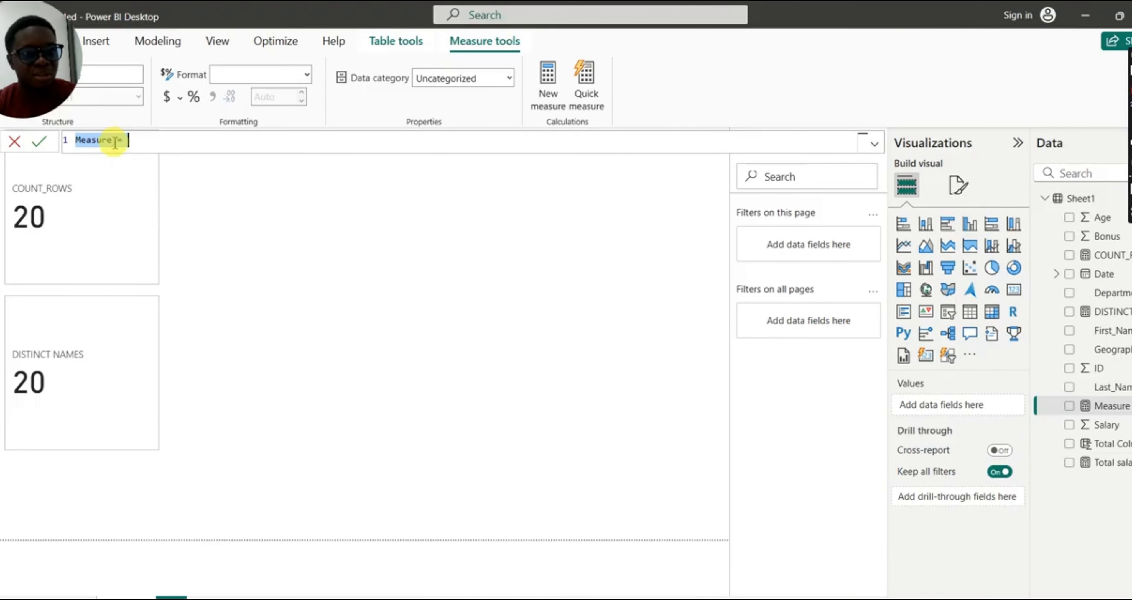
click(115, 142)
key(BackSpace)
key(BackSpace)
key(BackSpace)
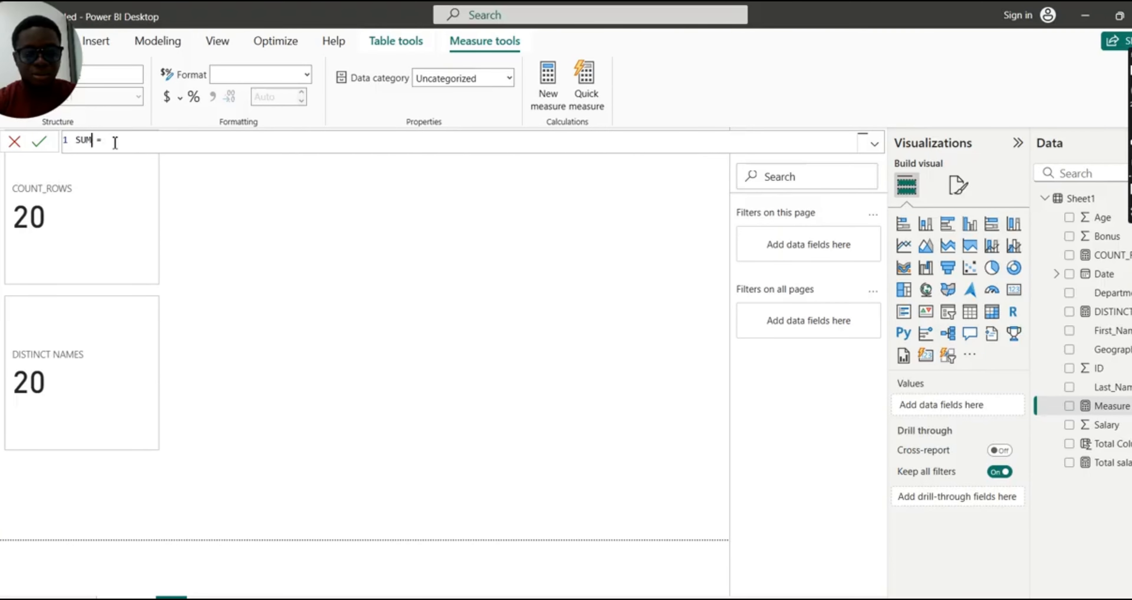
double_click(95, 141)
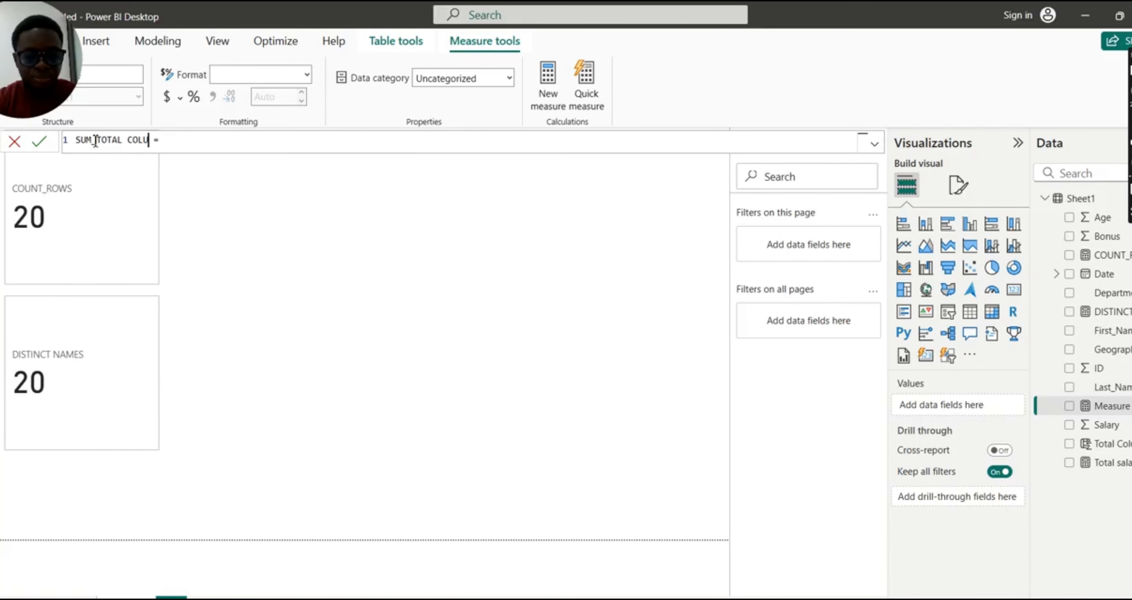
Define the SUM_TOTAL COLUMN measure as SUM(Sheet1[Total Column]) and apply it.
click(196, 150)
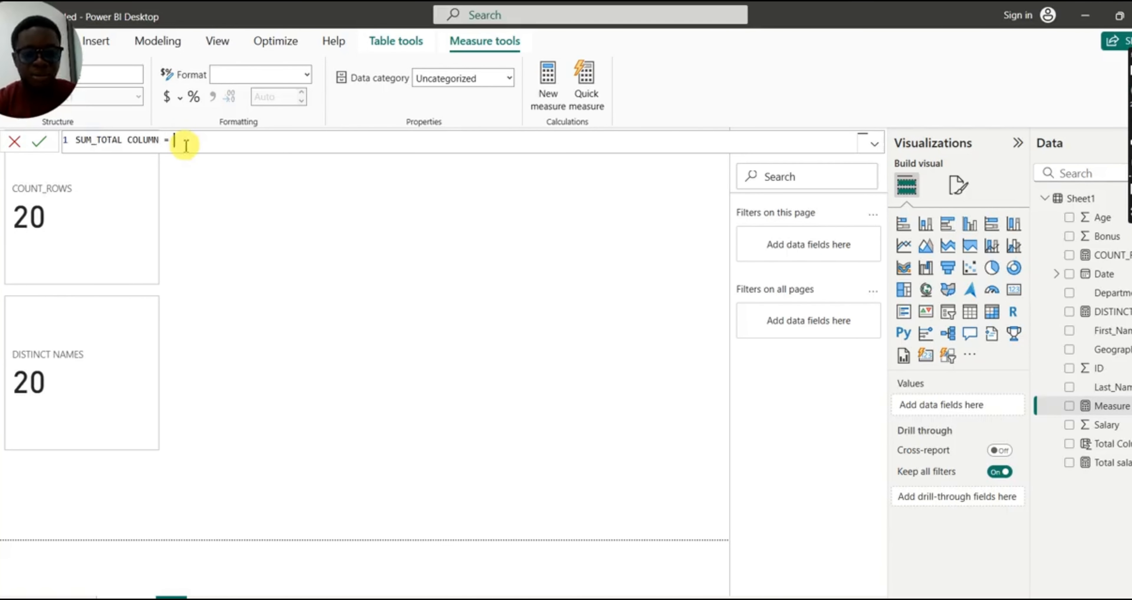
text(SUM)
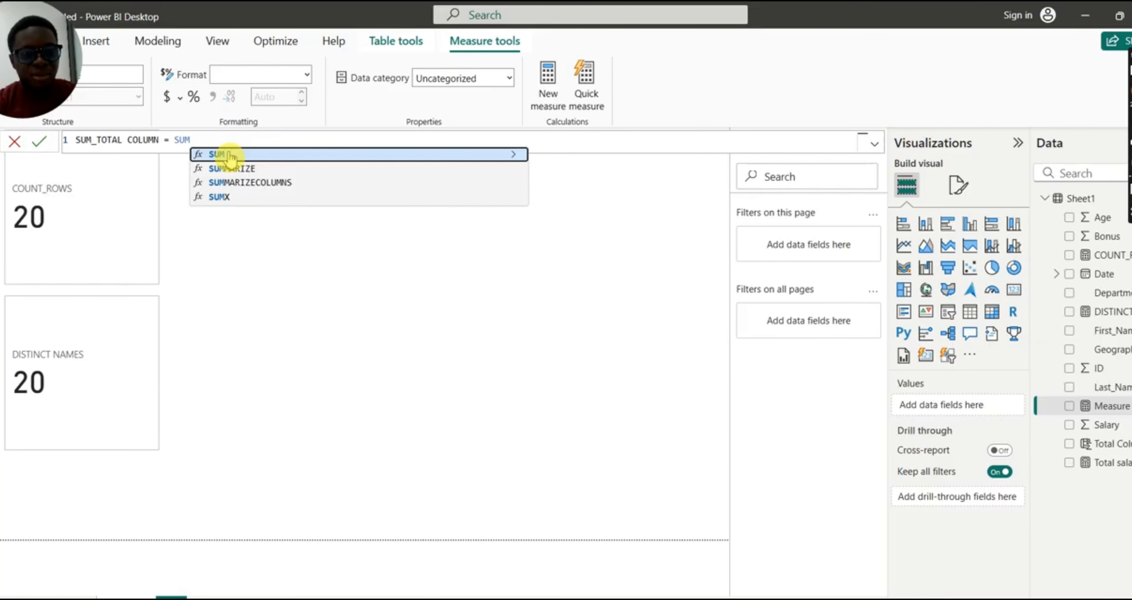
click(228, 154)
text(TOTAL)
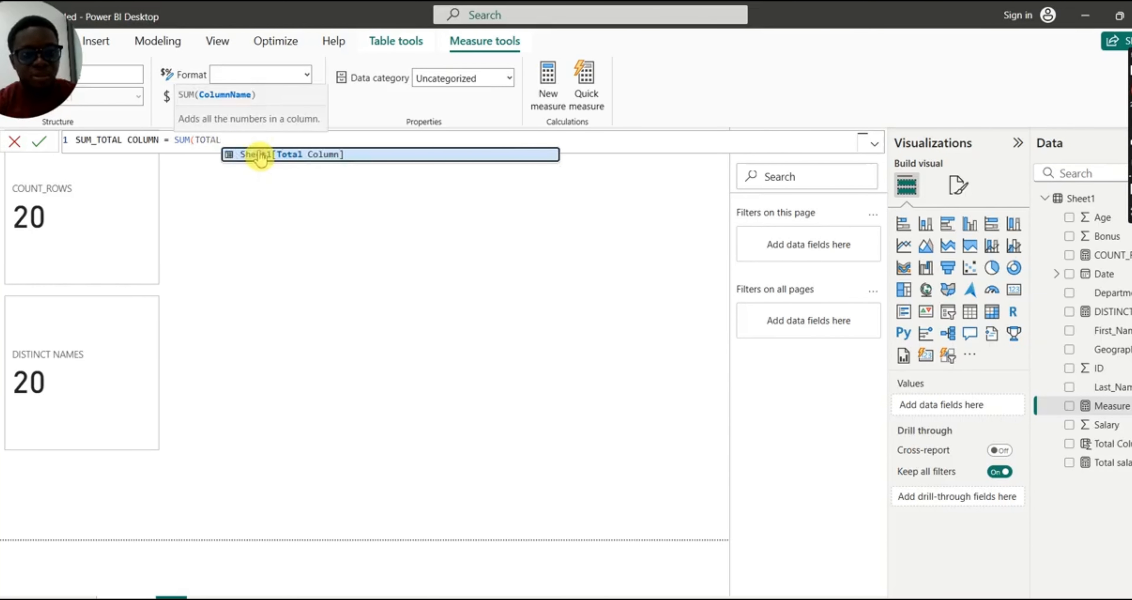
click(261, 155)
text())
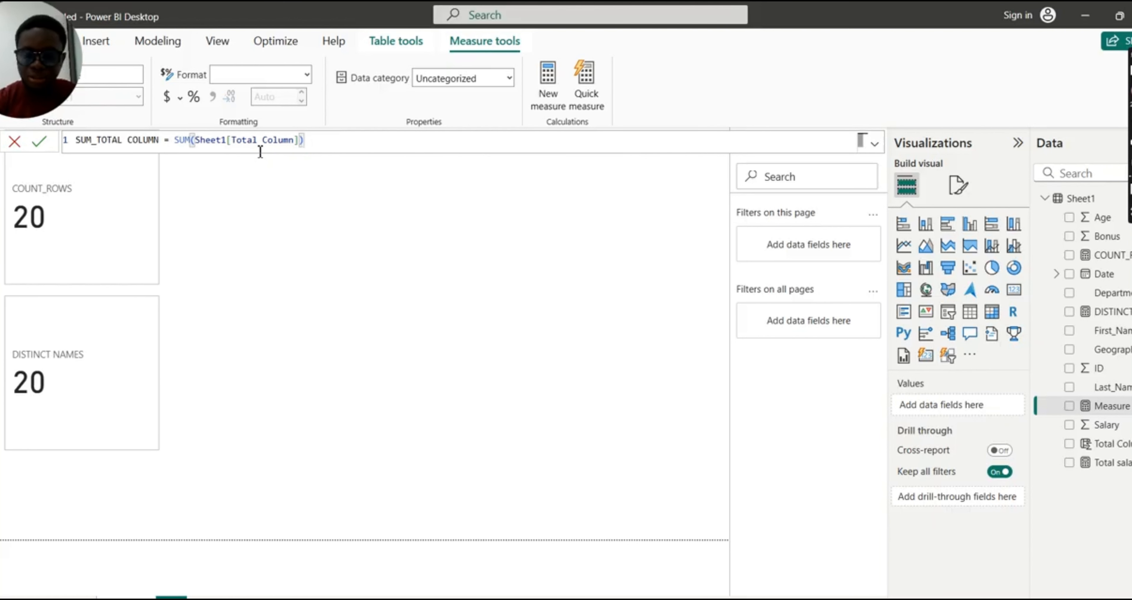
key(Return)
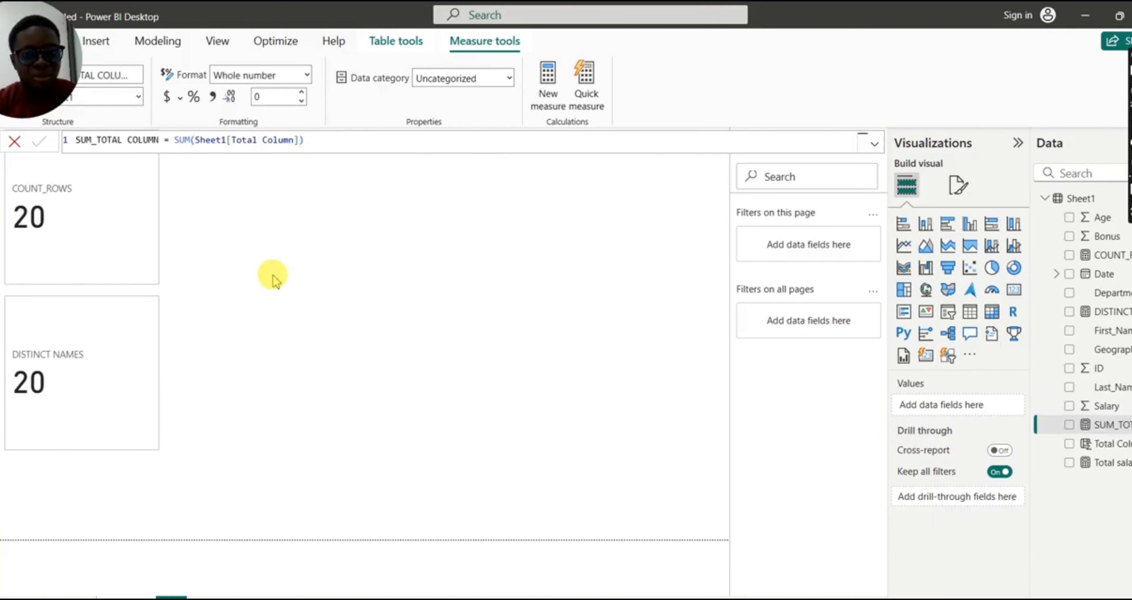
Show the SUM_TOTAL COLUMN measure as a card and move it to the upper right area of the report page.
click(1068, 425)
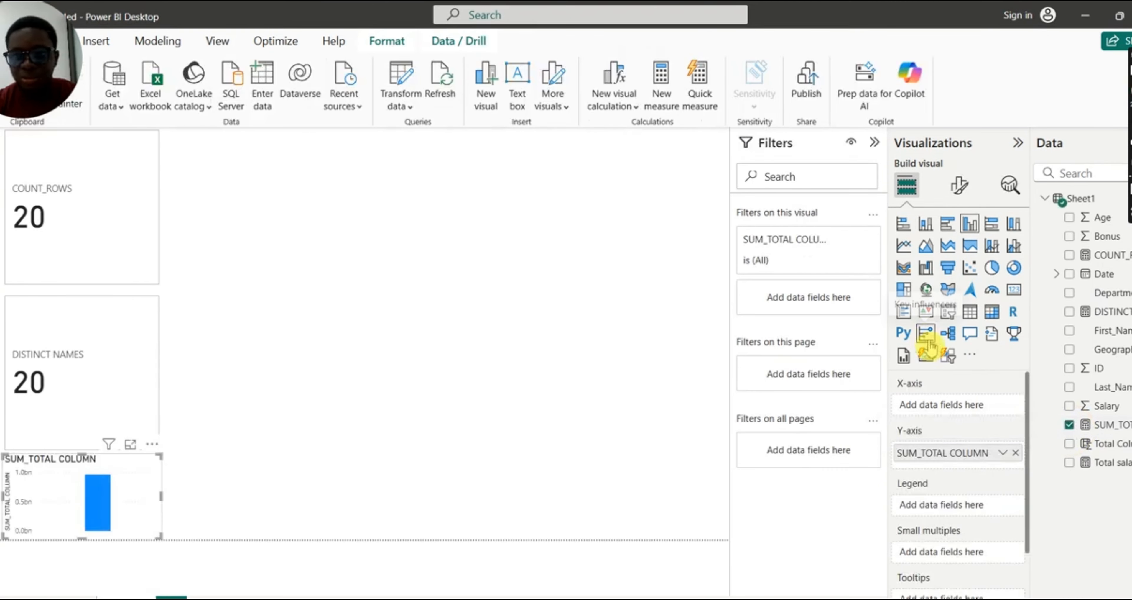
click(927, 351)
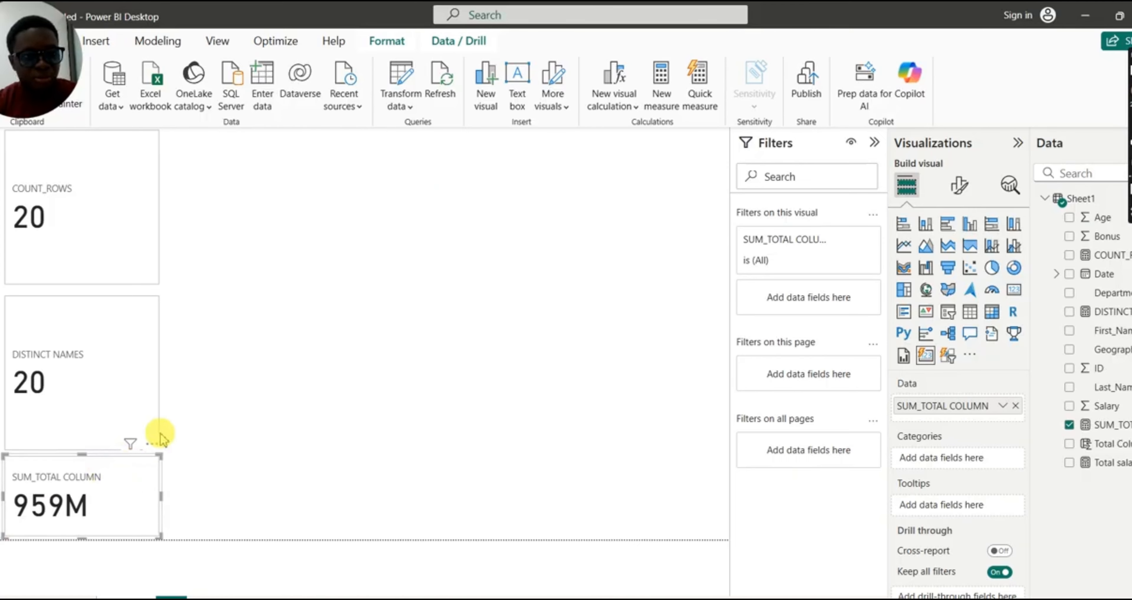
drag(107, 459, 539, 149)
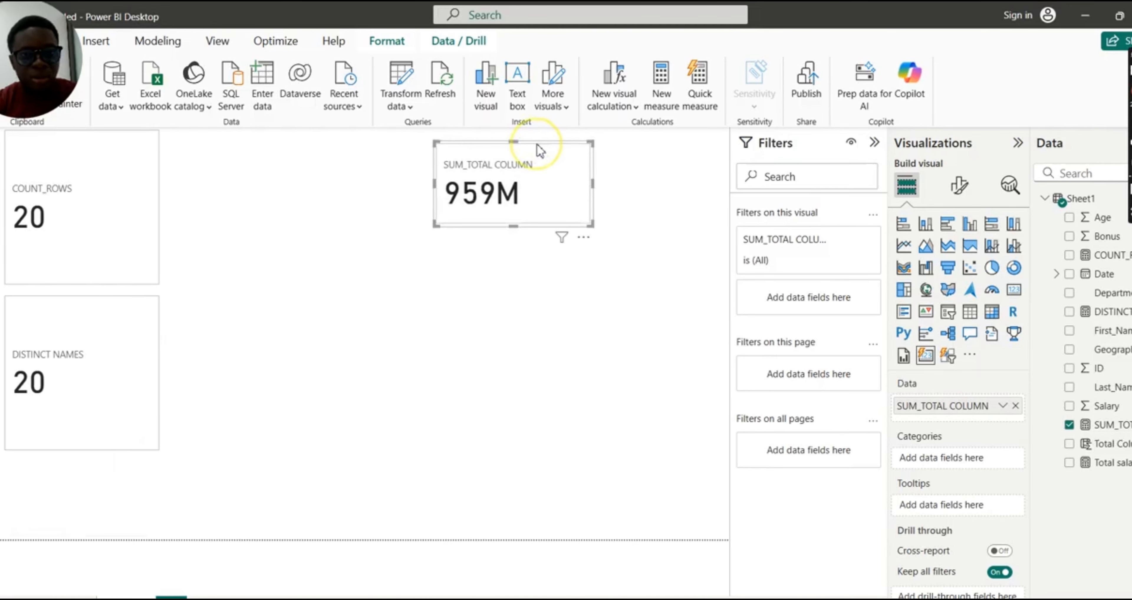
click(393, 316)
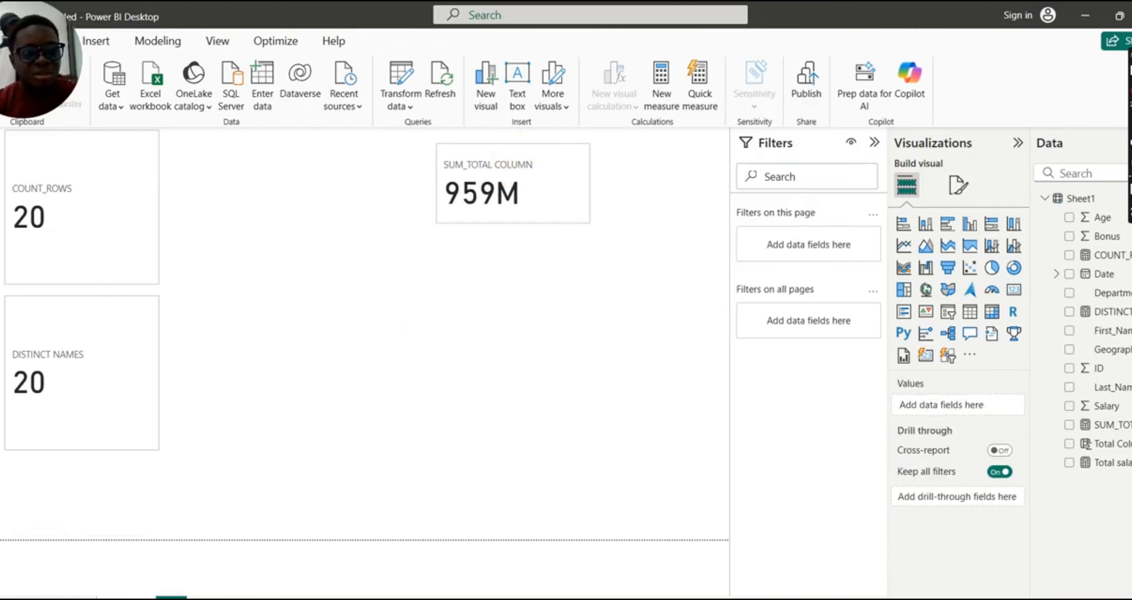
Examine the Sheet1 columns in the table view, return to the report and switch to the DAX LESSONS.pptx topics slide.
click(2, 180)
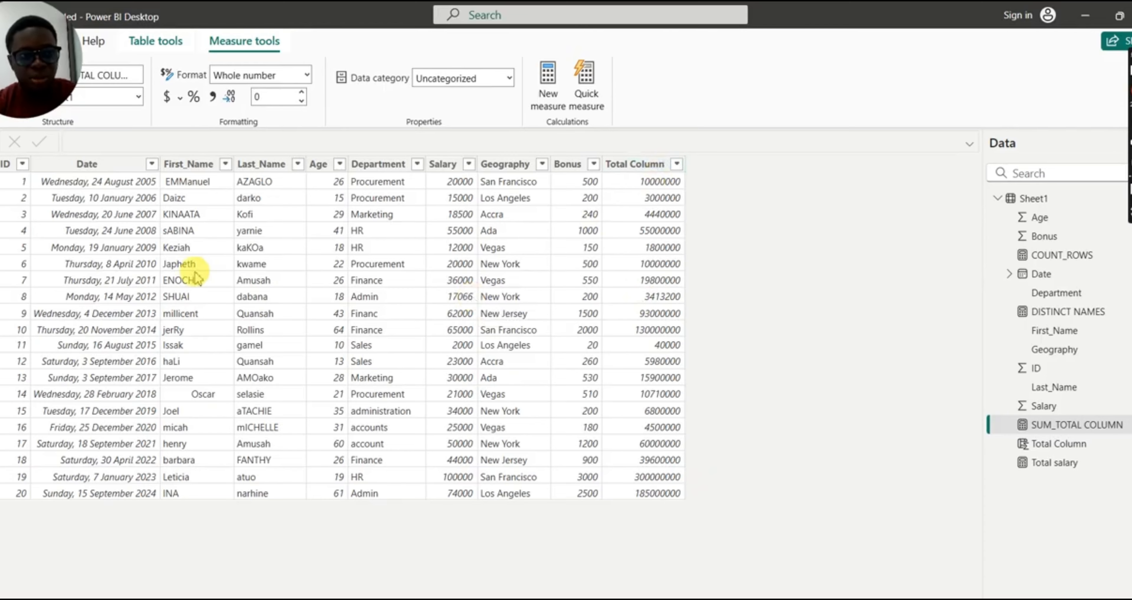
click(4, 146)
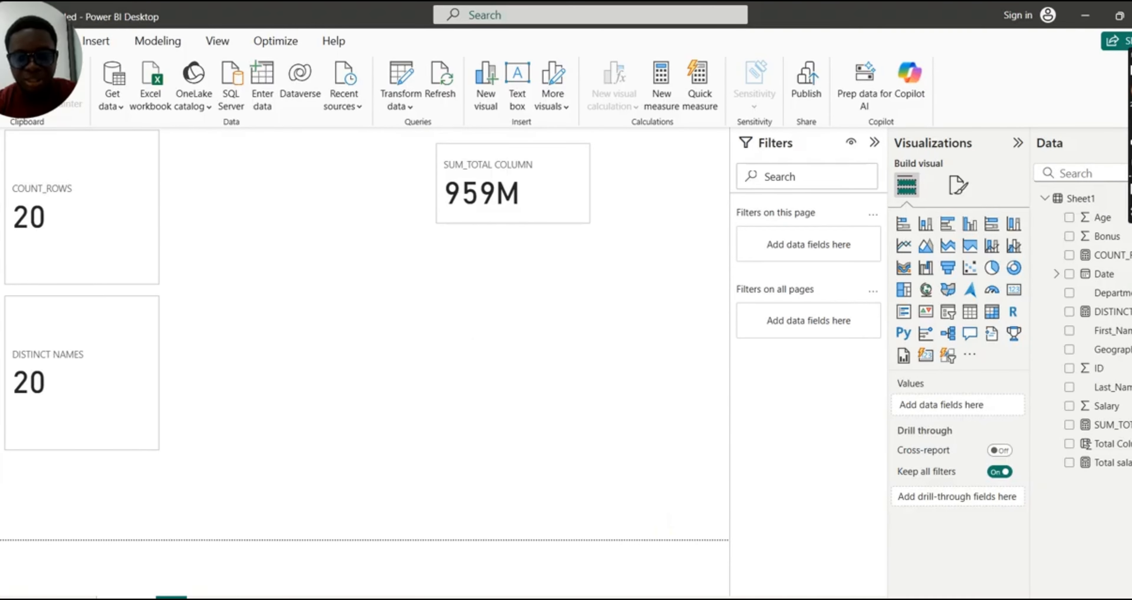
click(659, 571)
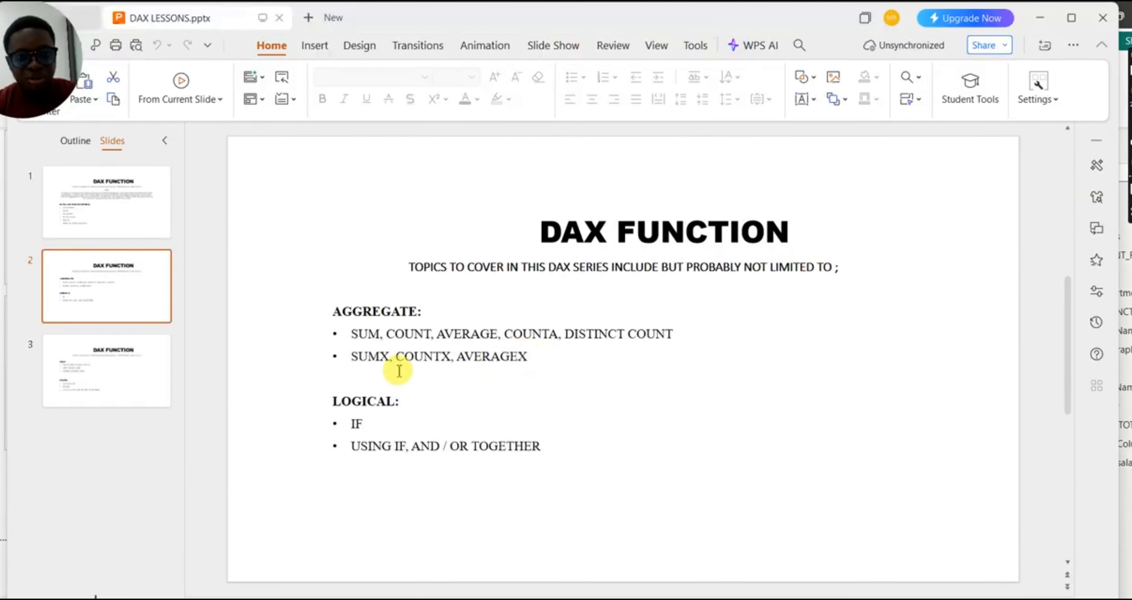
Return to the Power BI report, add a new measure to Sheet1 and replace its default name with Total column 2.
click(1040, 22)
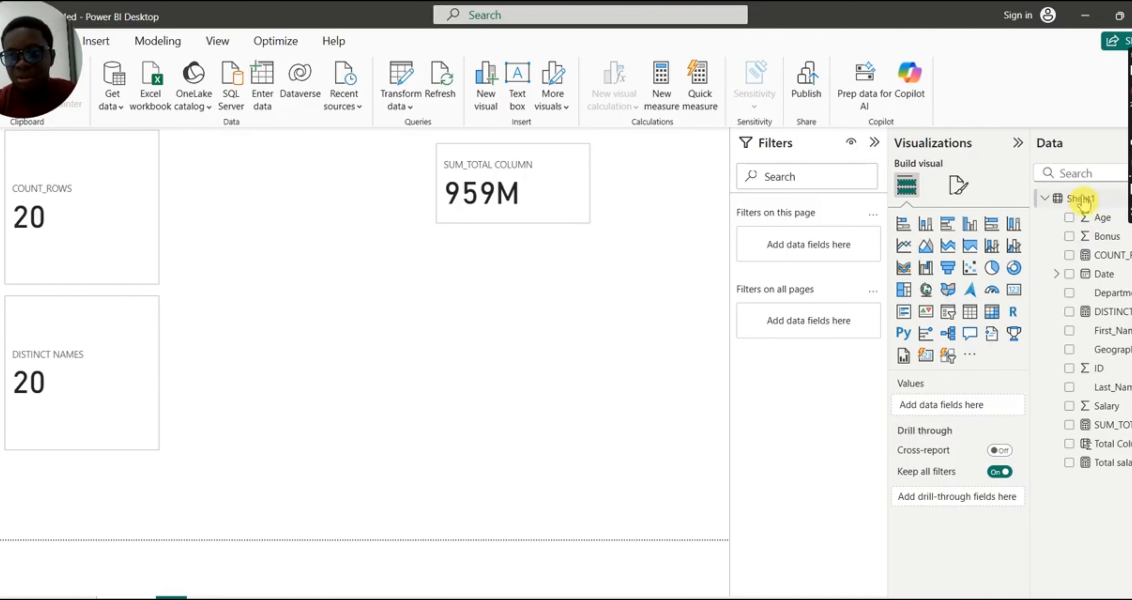
click(1082, 198)
right_click(1082, 199)
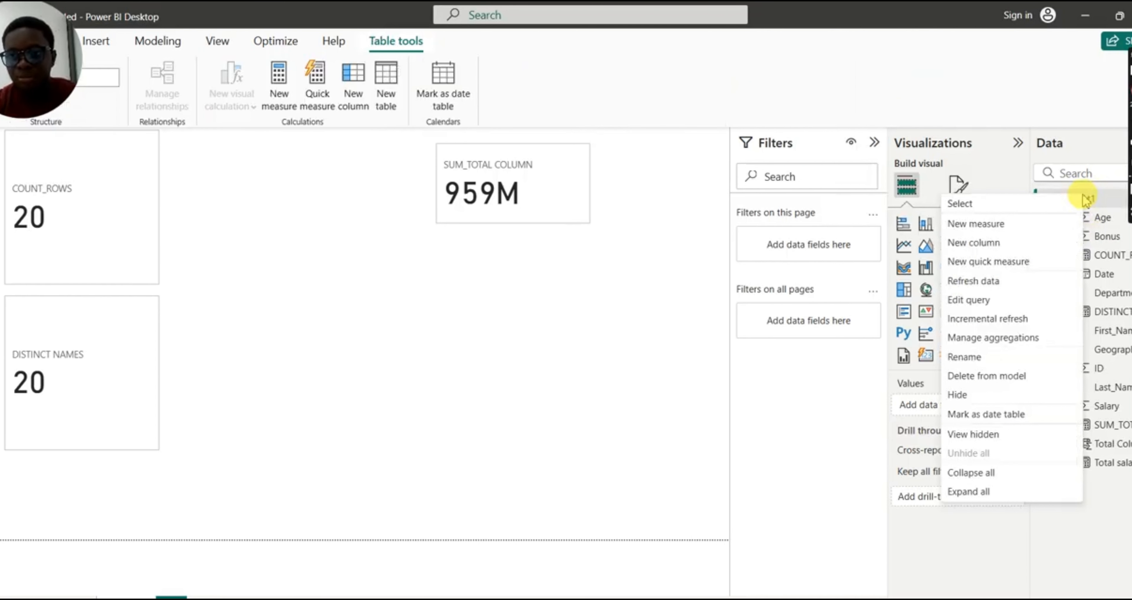
click(979, 224)
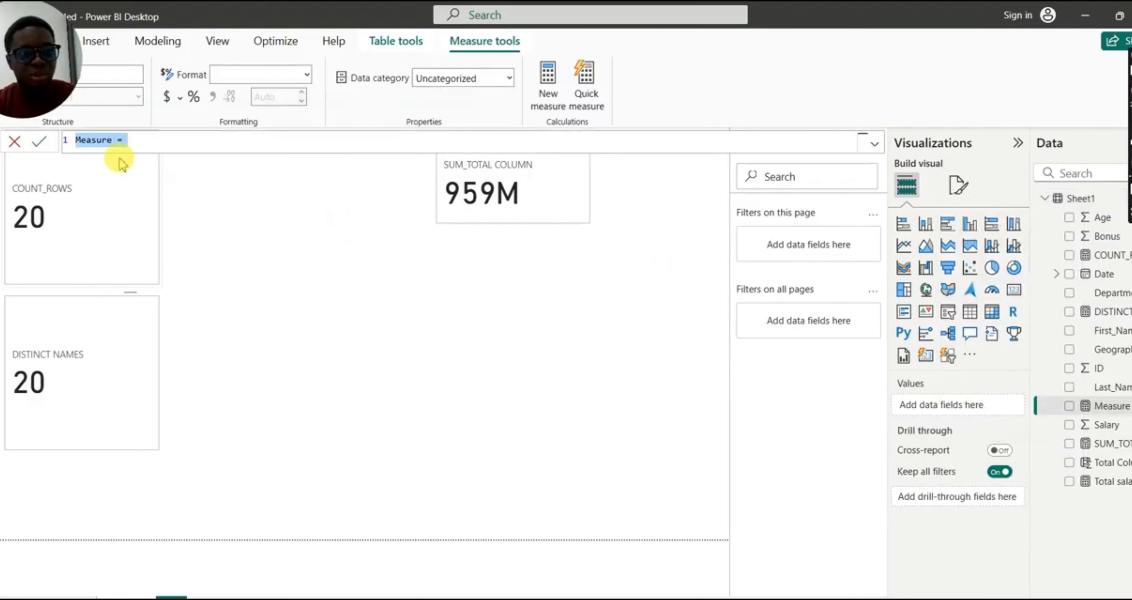
click(114, 145)
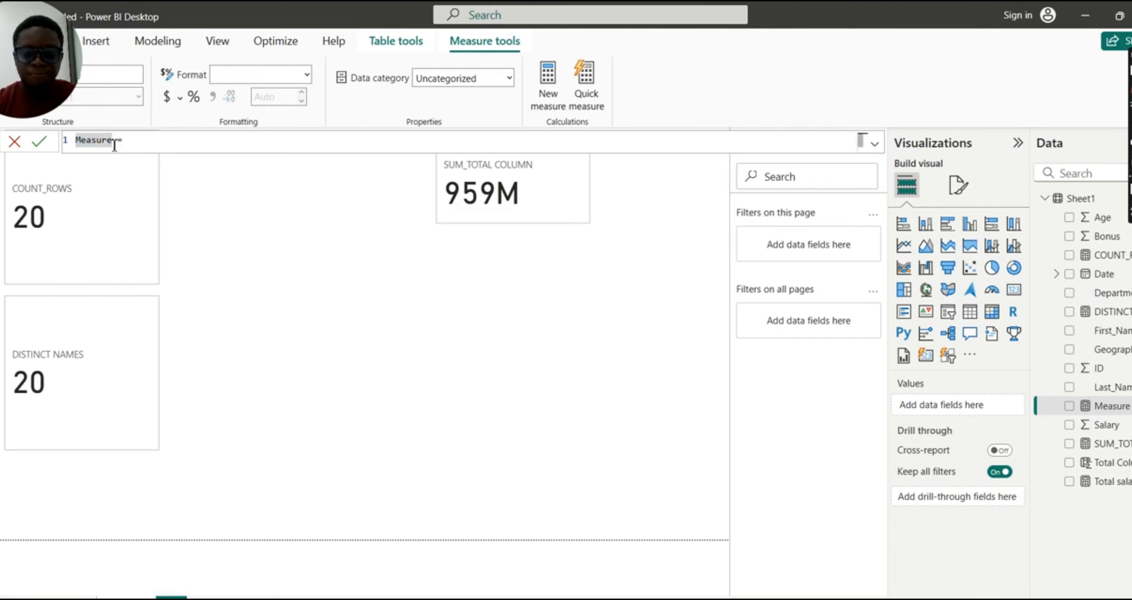
key(BackSpace)
key(BackSpace)
key(BackSpace)
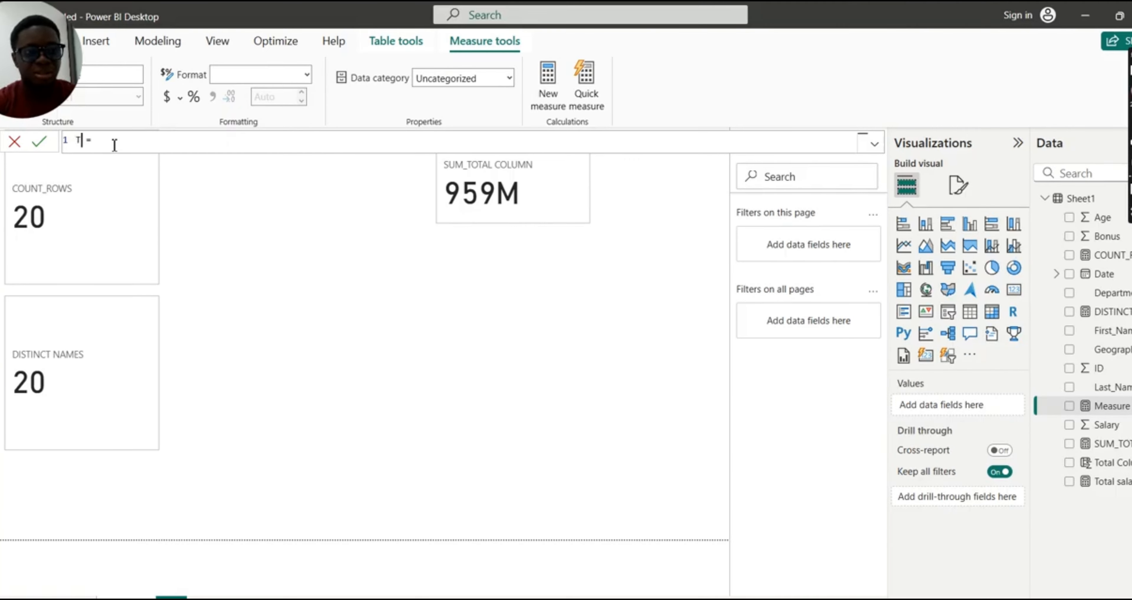
text(Total col)
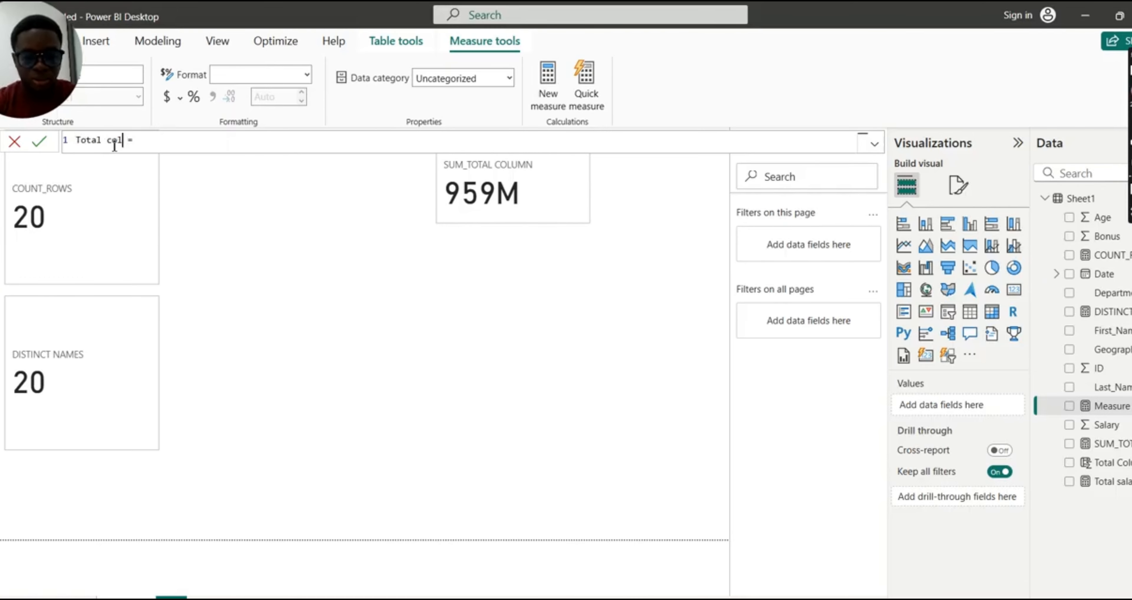
text(umn 2)
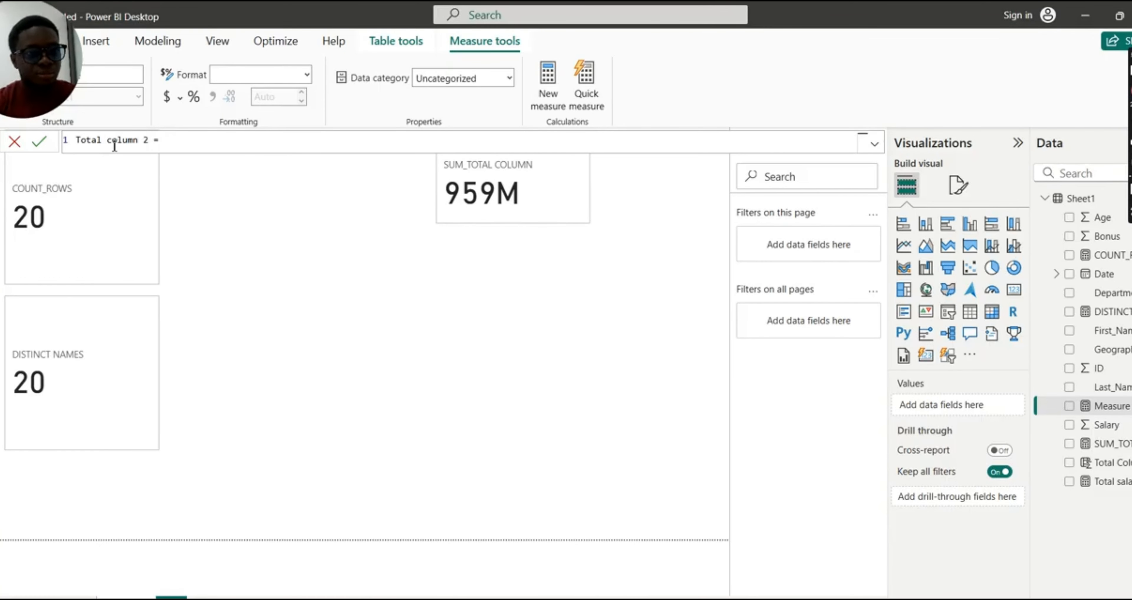
Begin the Total column 2 formula with the SUMX function and give Sheet1 as its table argument.
click(183, 143)
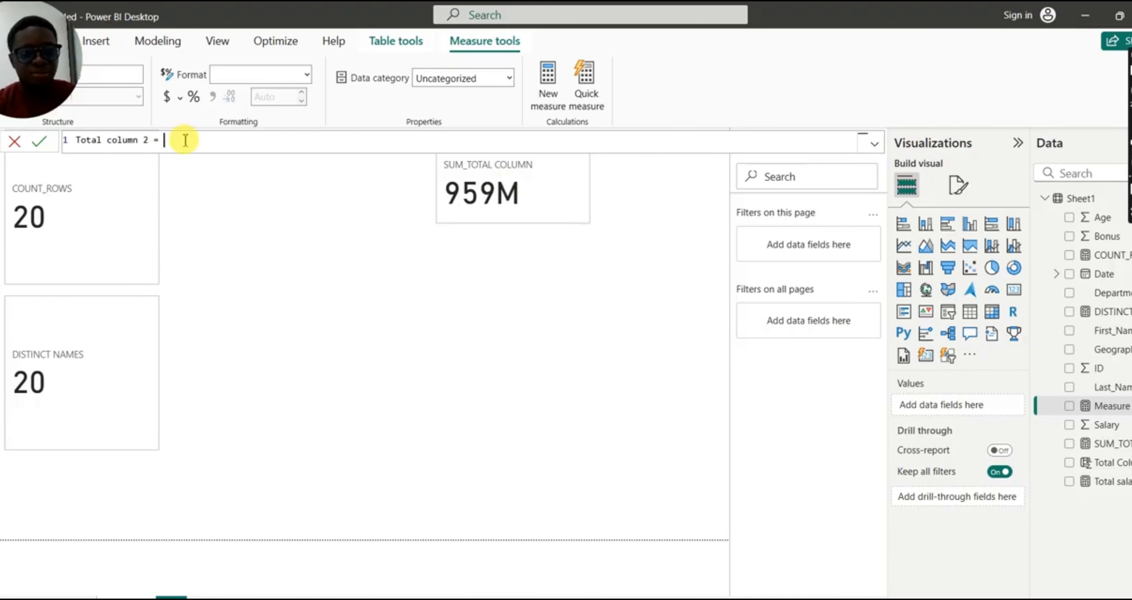
text(SUM)
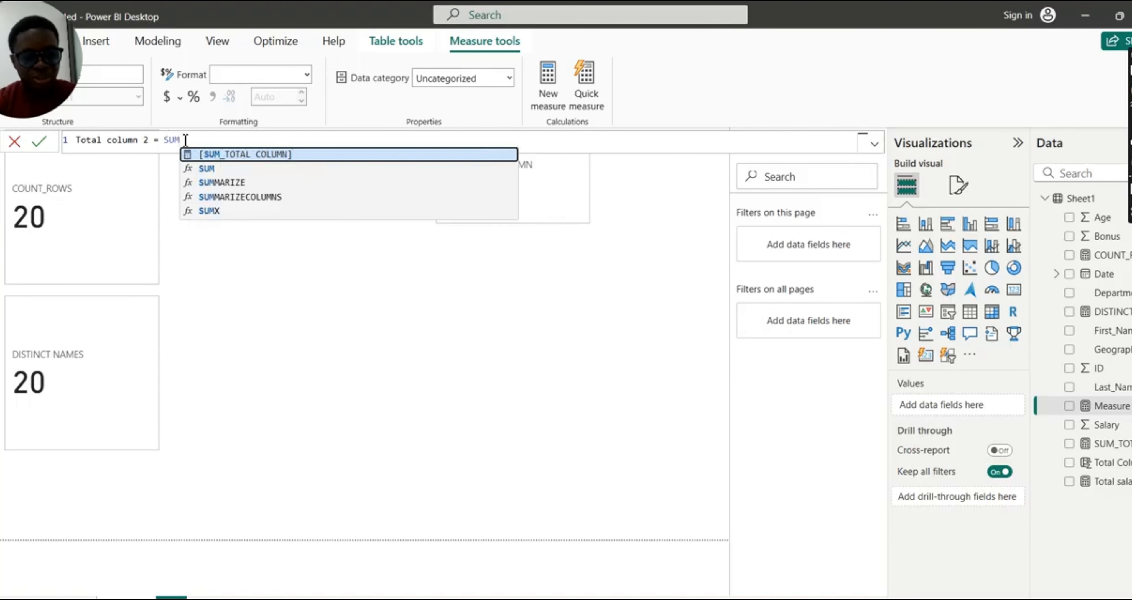
text(X)
click(246, 155)
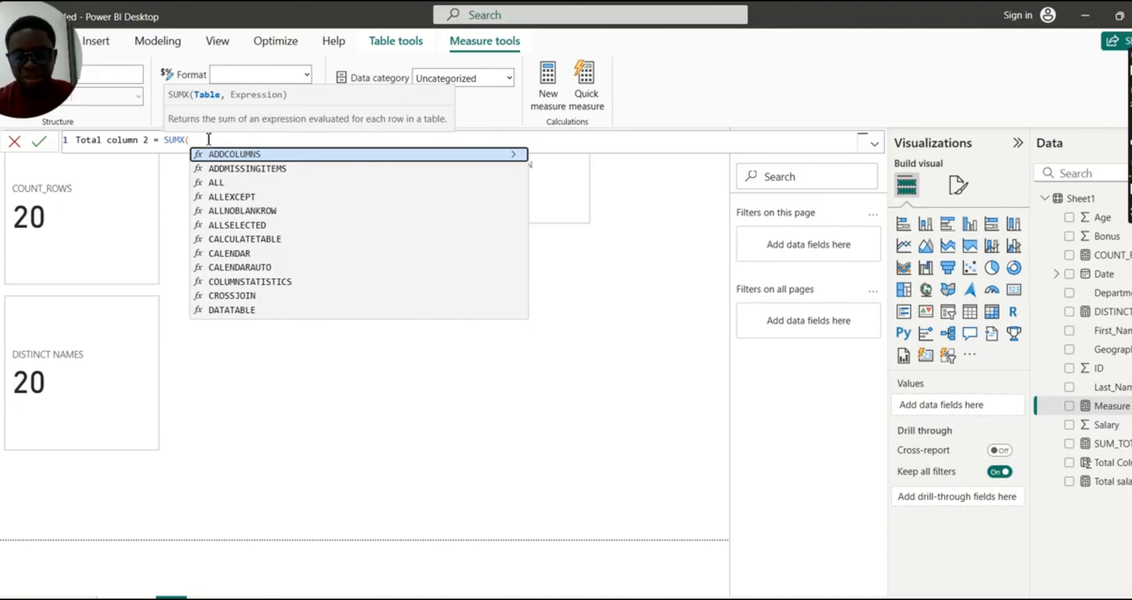
text(SAL)
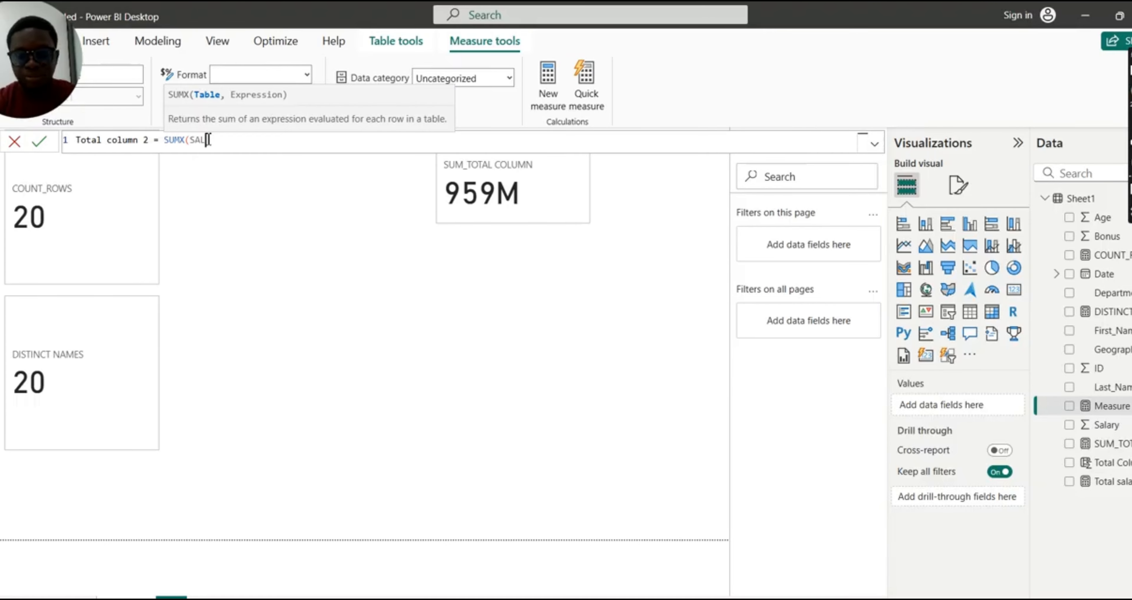
key(BackSpace)
key(BackSpace)
key(BackSpace)
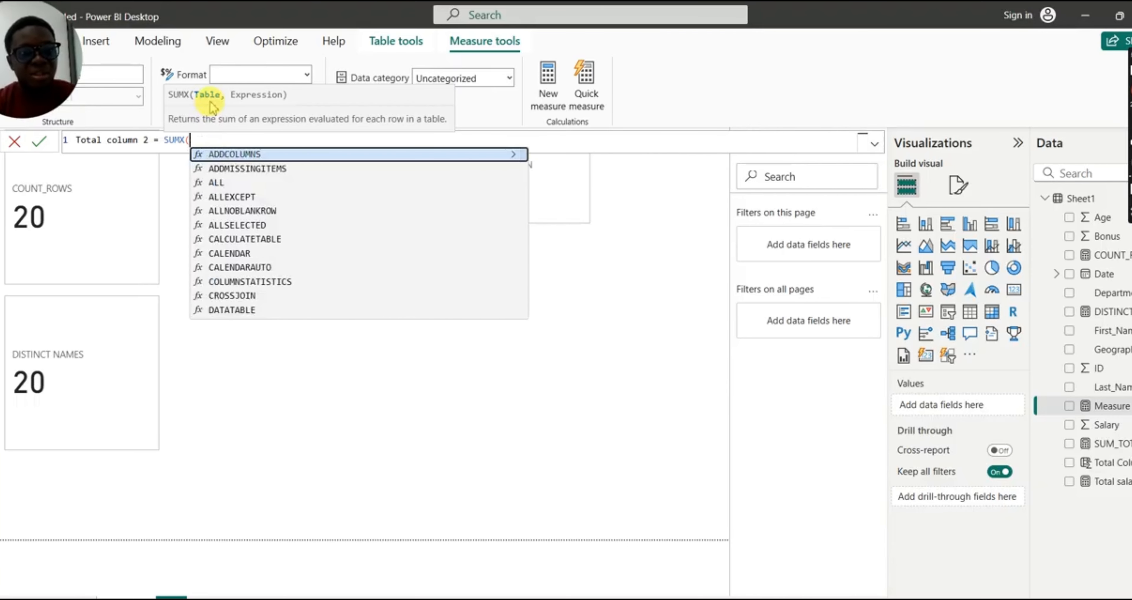
text(S)
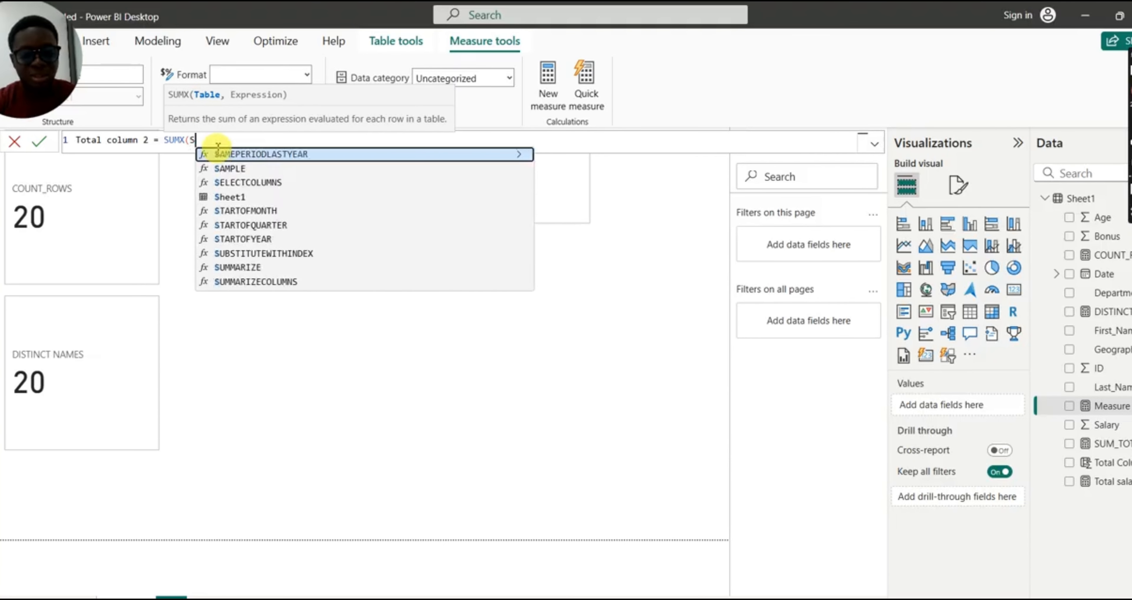
text(h)
click(246, 154)
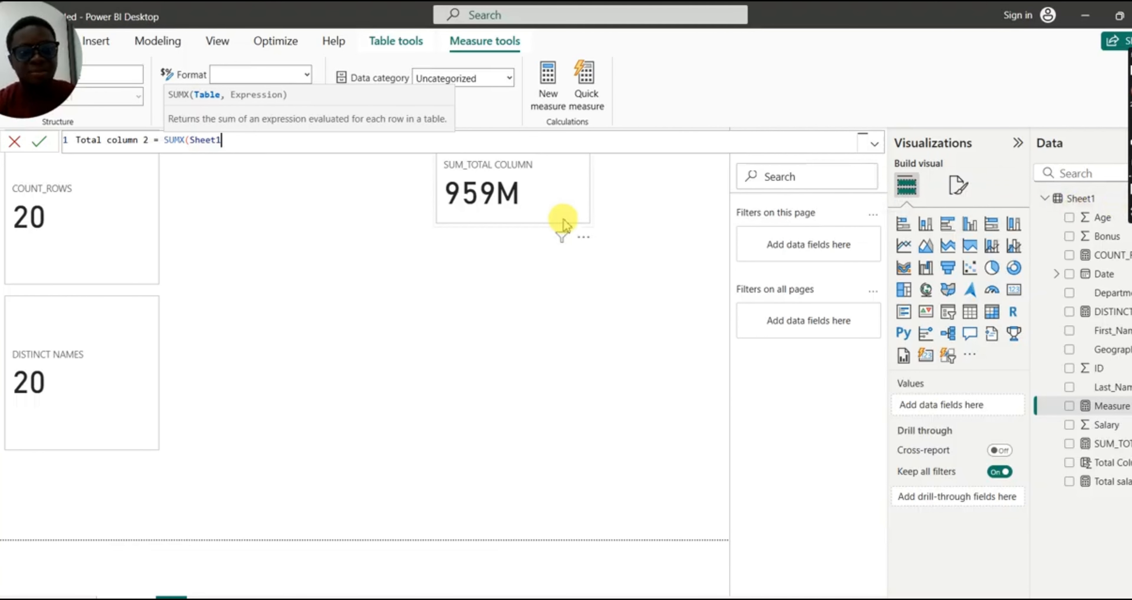
click(278, 175)
text(,)
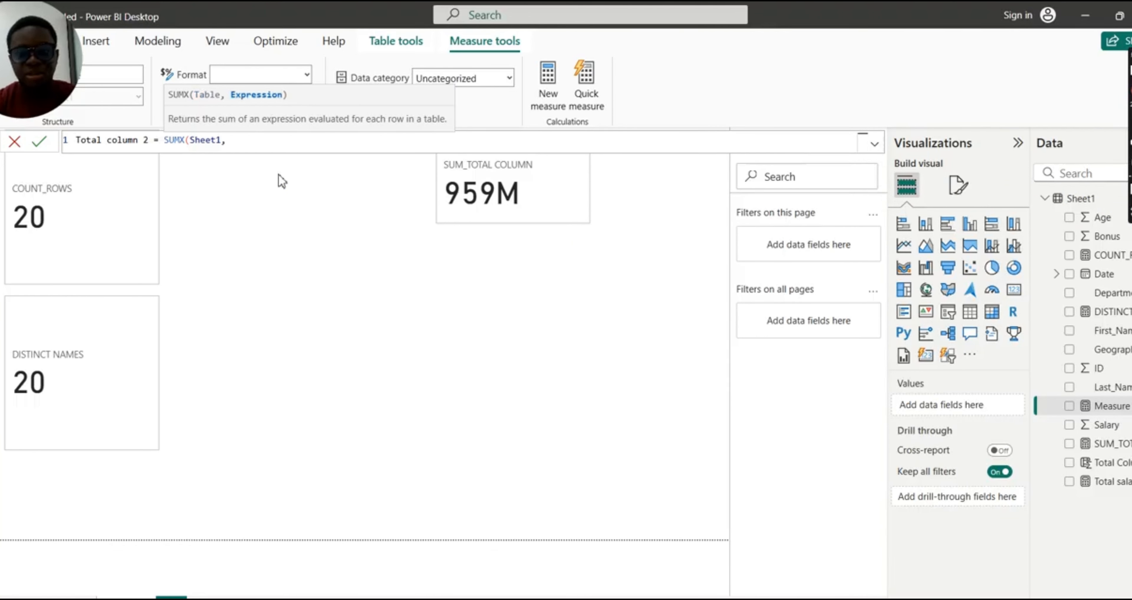
Complete the SUMX expression as Sheet1[Salary]*Sheet1[Bonus], close the formula and apply the measure.
text(SALARY)
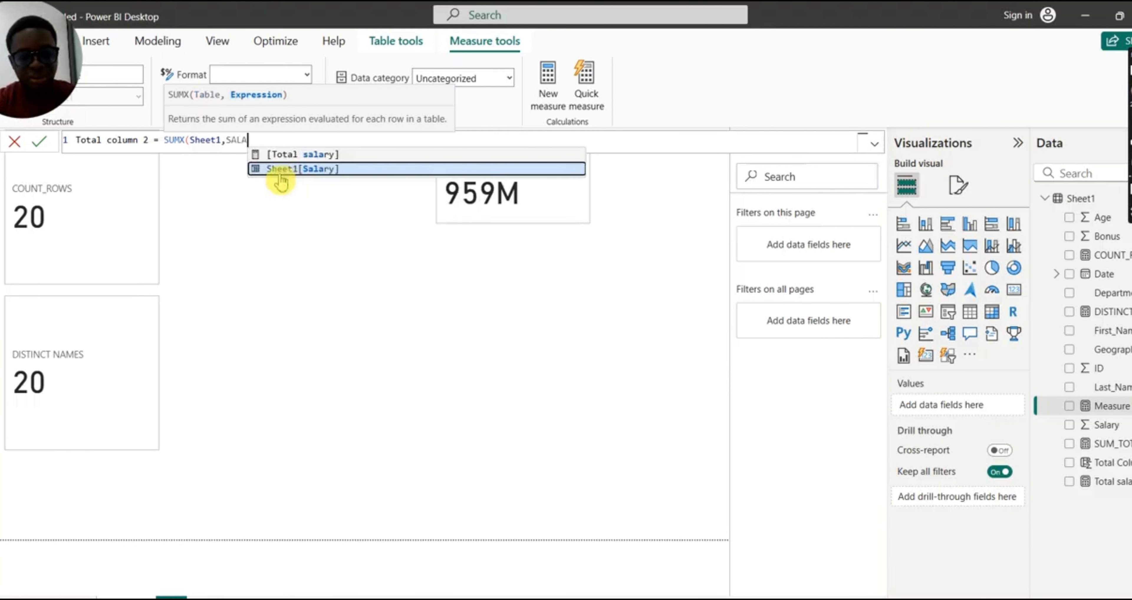
click(293, 178)
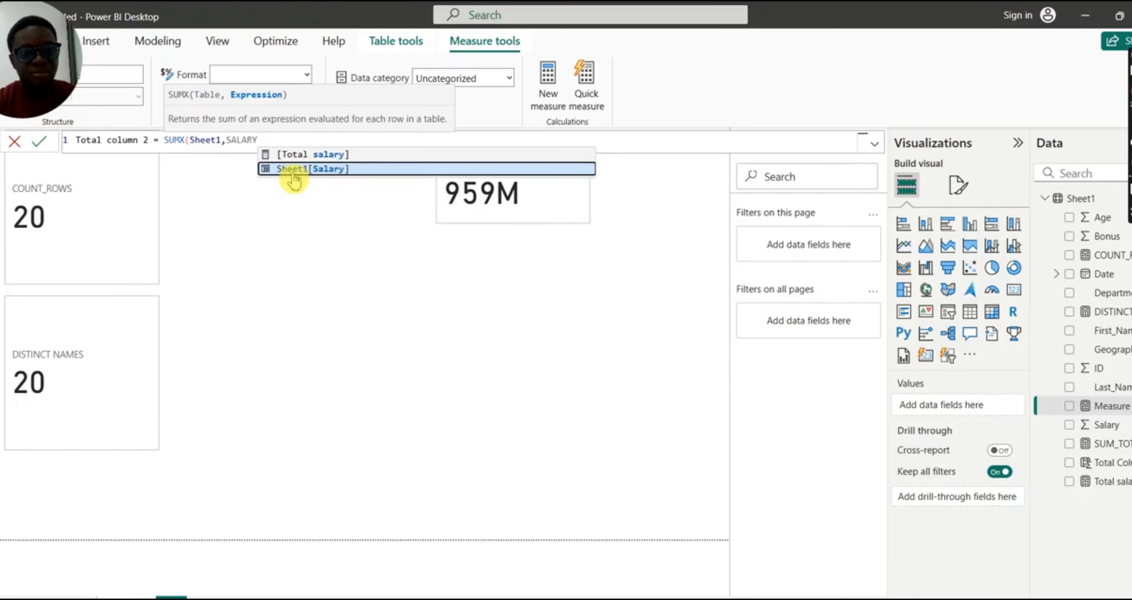
double_click(327, 175)
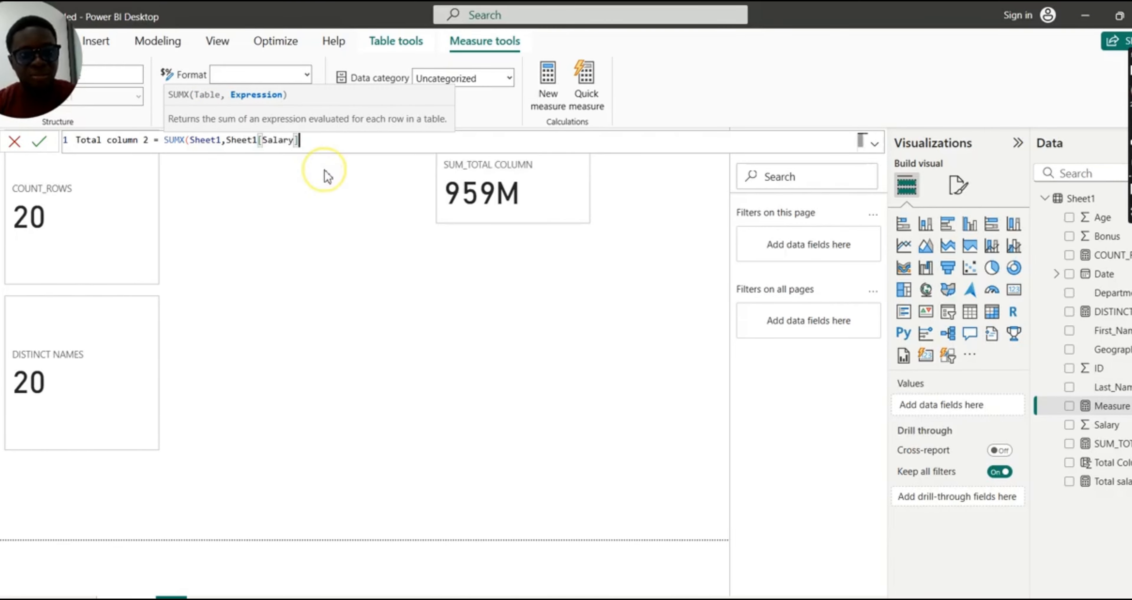
text(*)
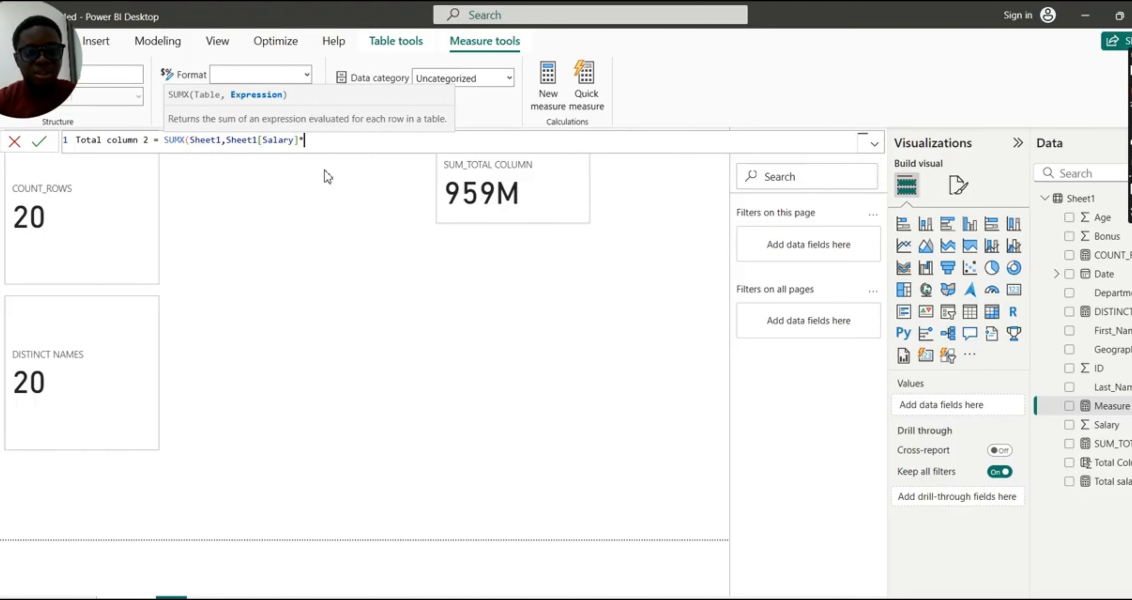
text(BONU)
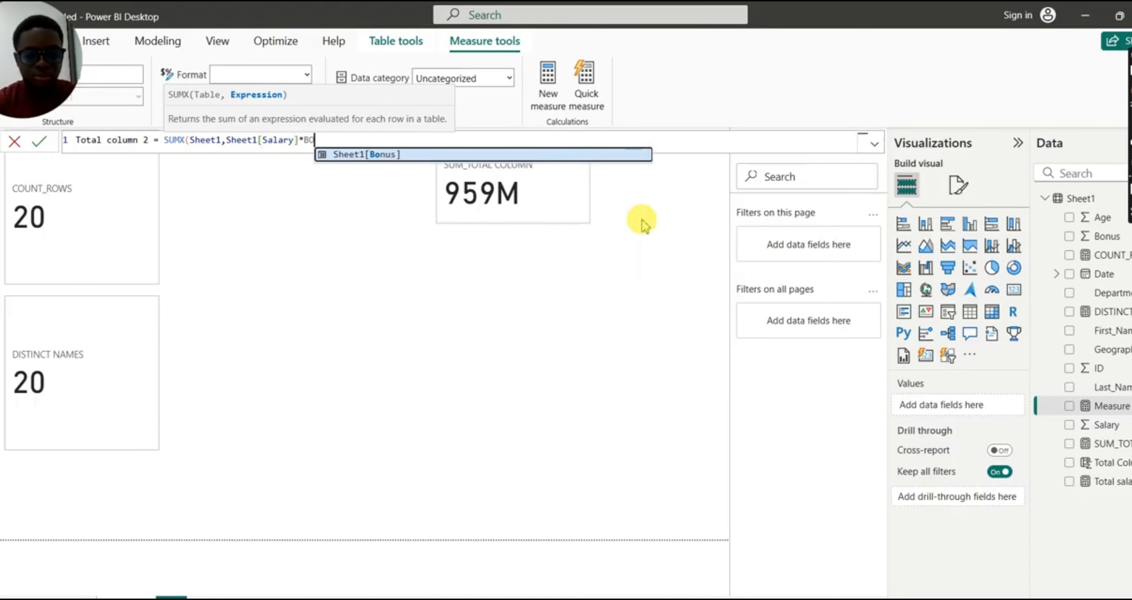
double_click(401, 155)
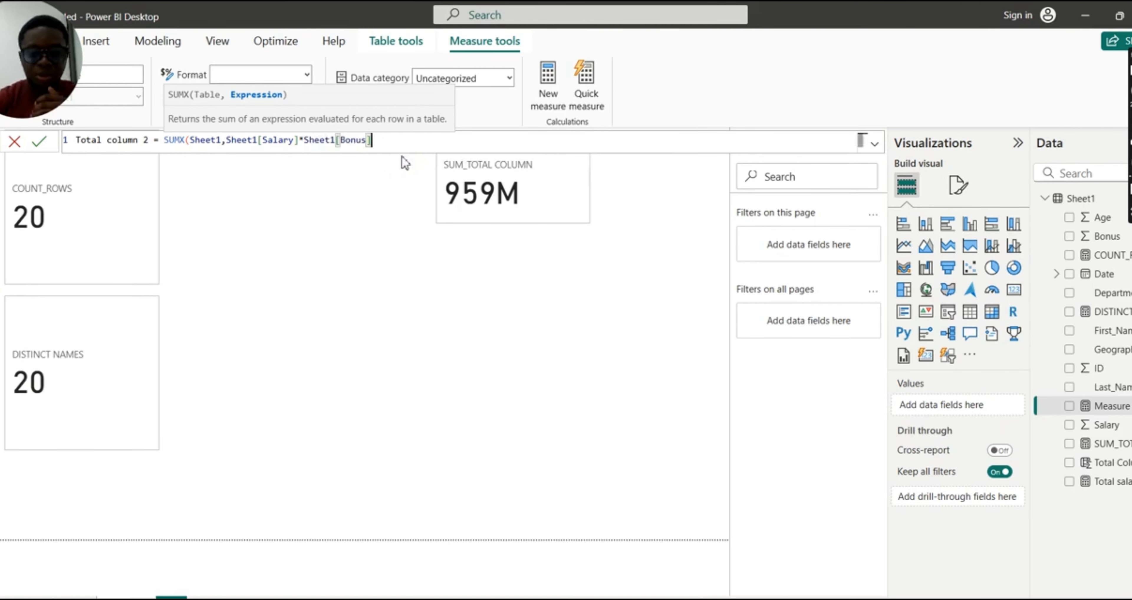
text())
key(Return)
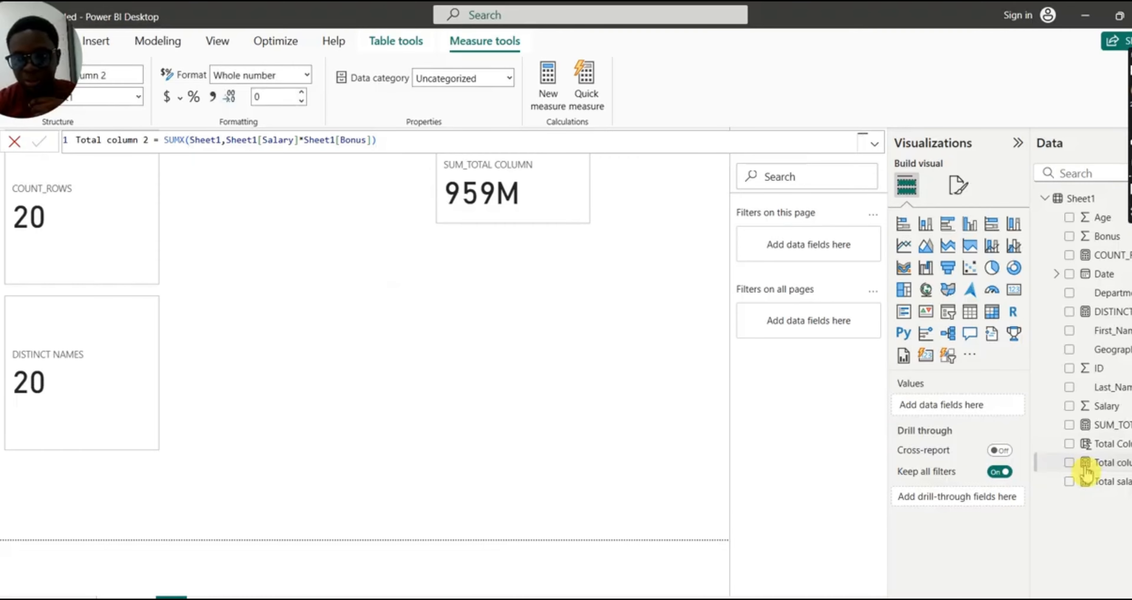
Show the Total column 2 measure as a card and move it directly below the SUM_TOTAL COLUMN card.
click(1070, 462)
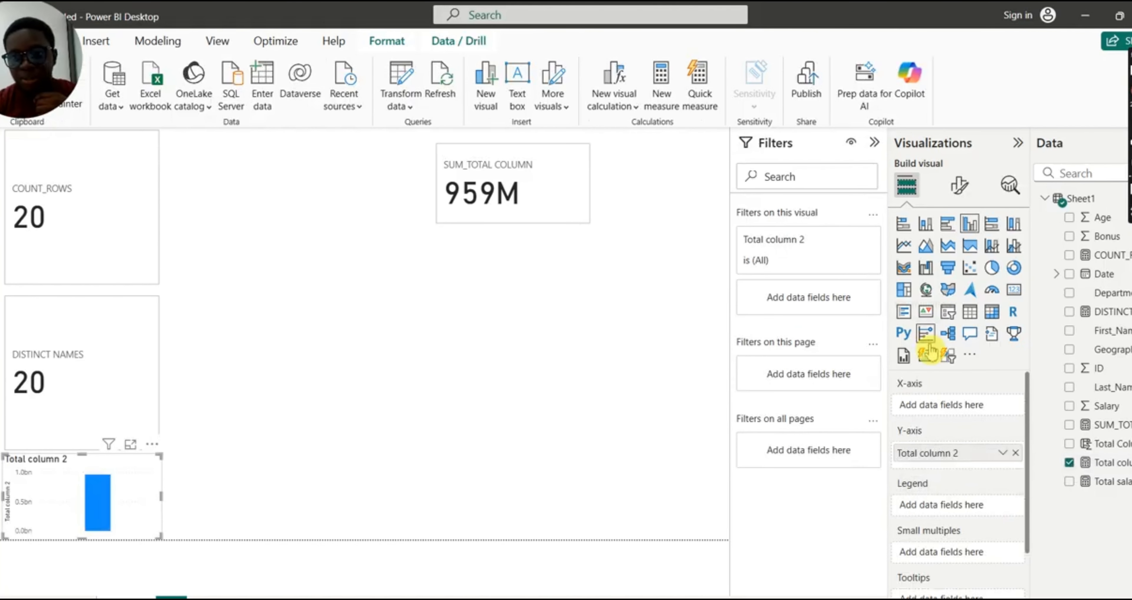
click(925, 355)
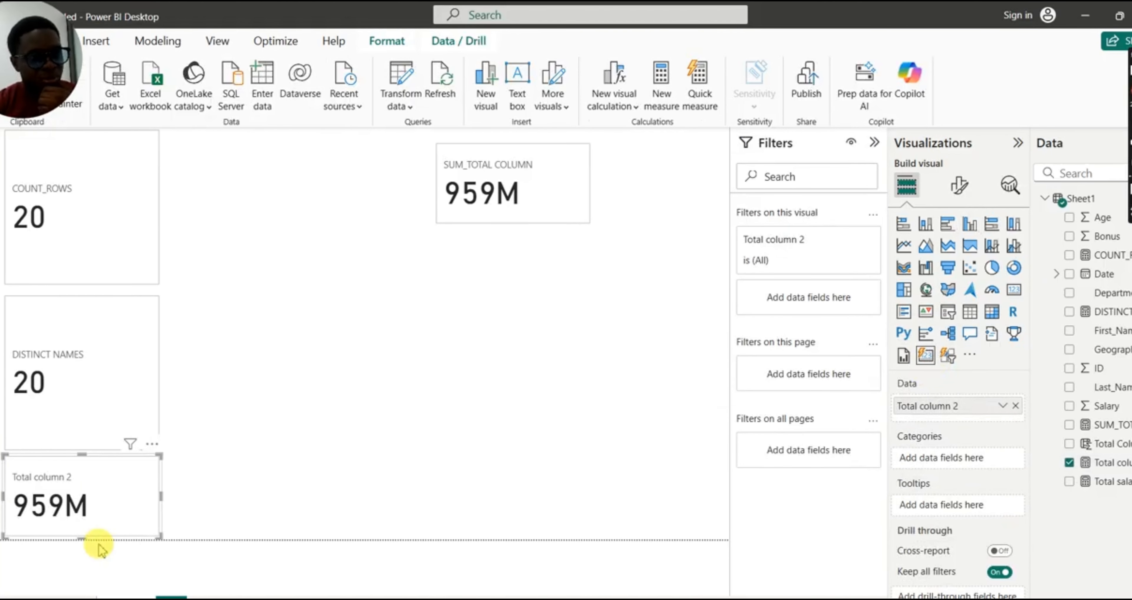
click(115, 475)
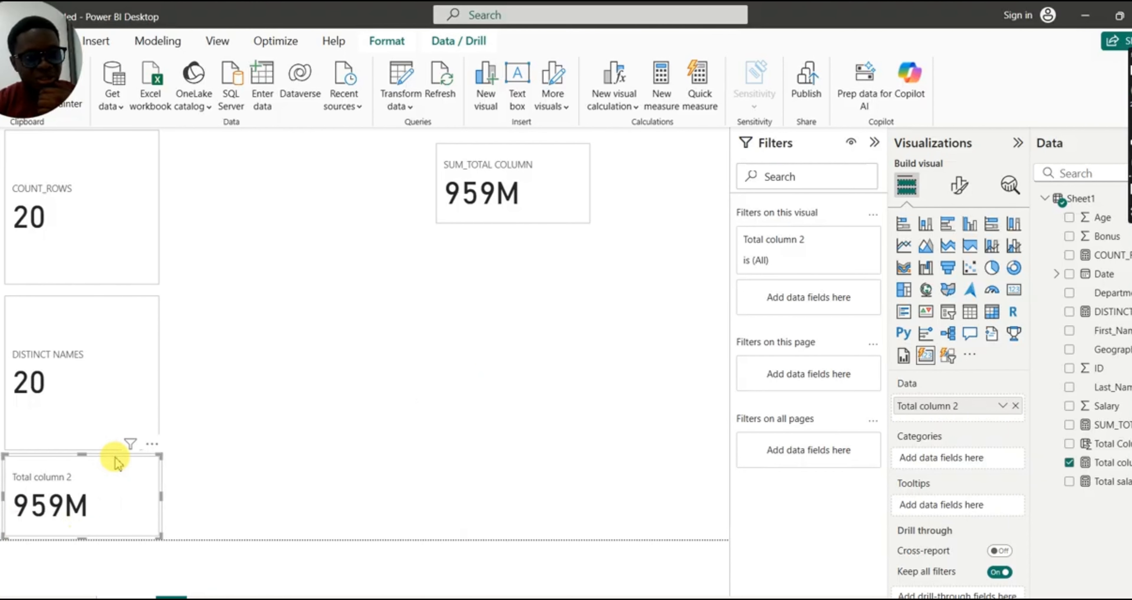
drag(116, 458, 547, 245)
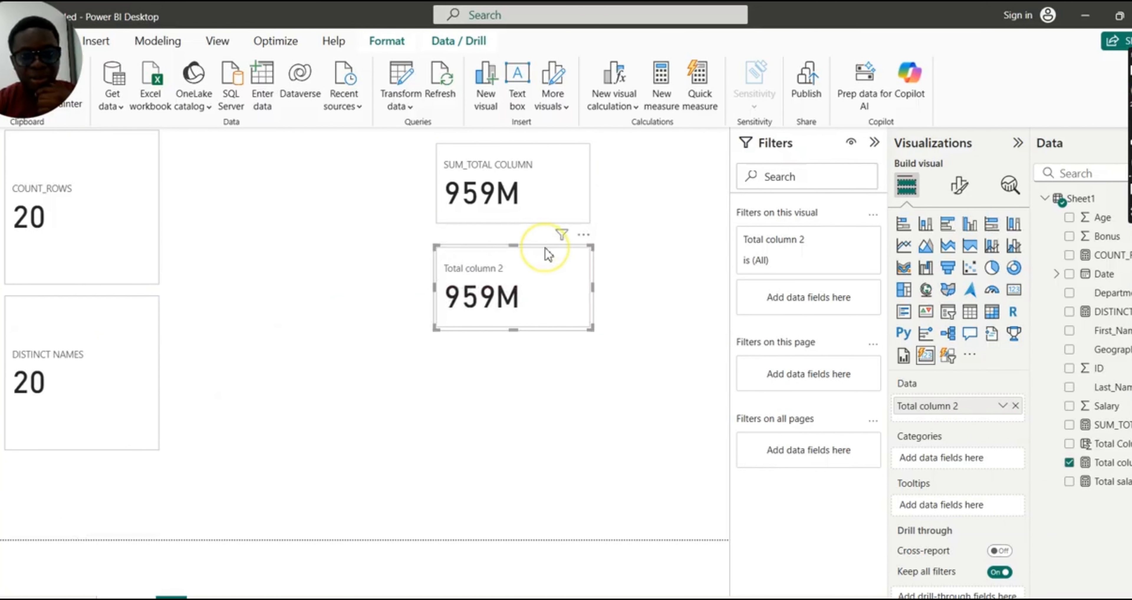
Compare the SUM_TOTAL COLUMN and Total column 2 cards, examine Sheet1's Total Column in the table view and return to the report.
click(544, 197)
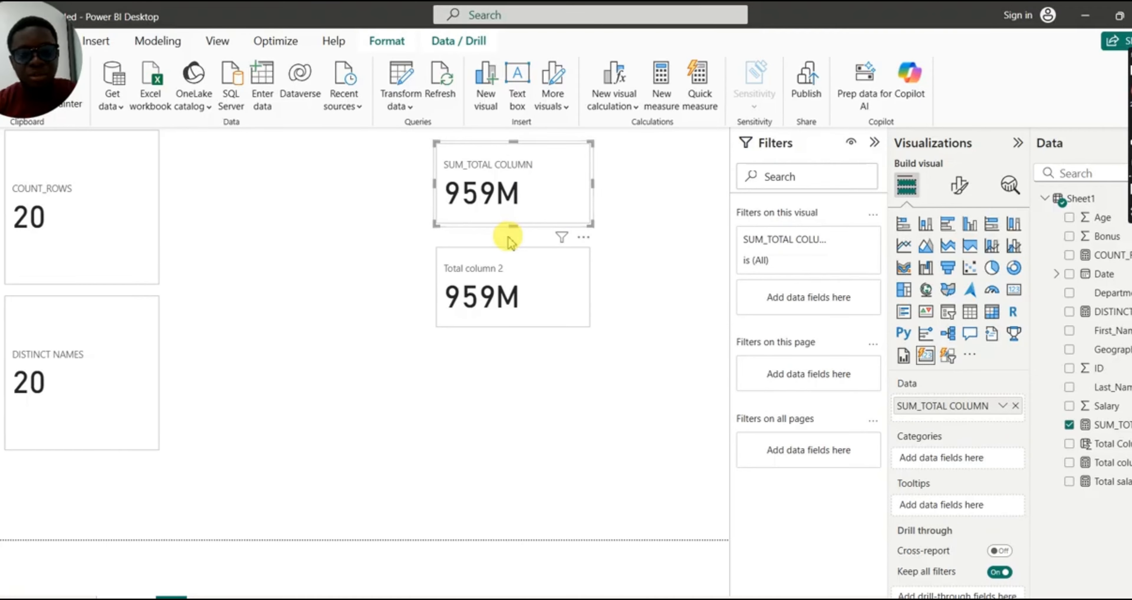
click(468, 277)
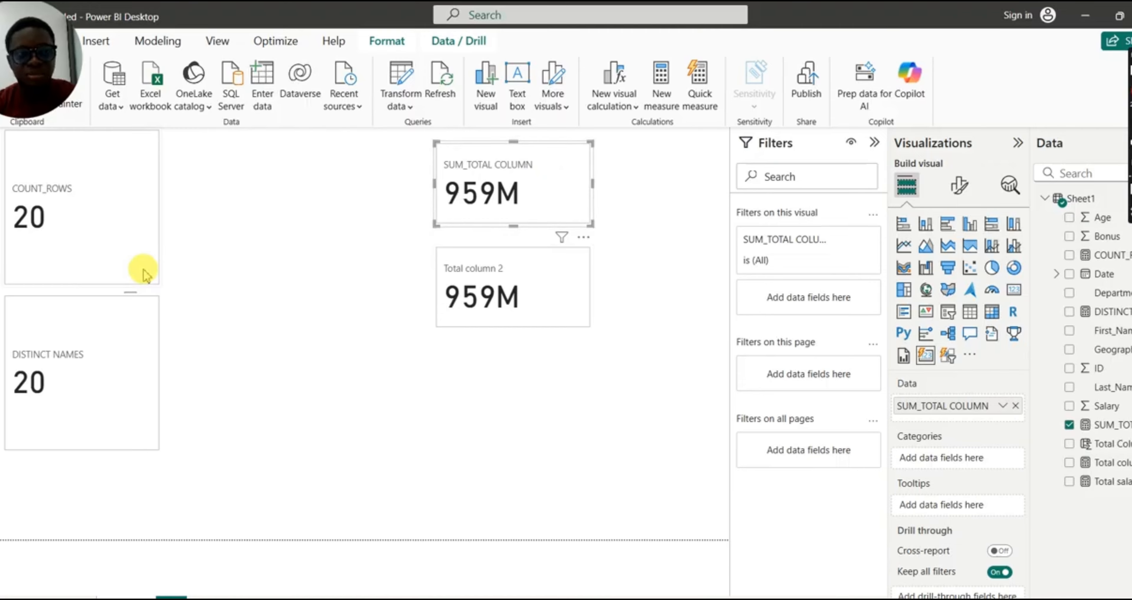
click(5, 176)
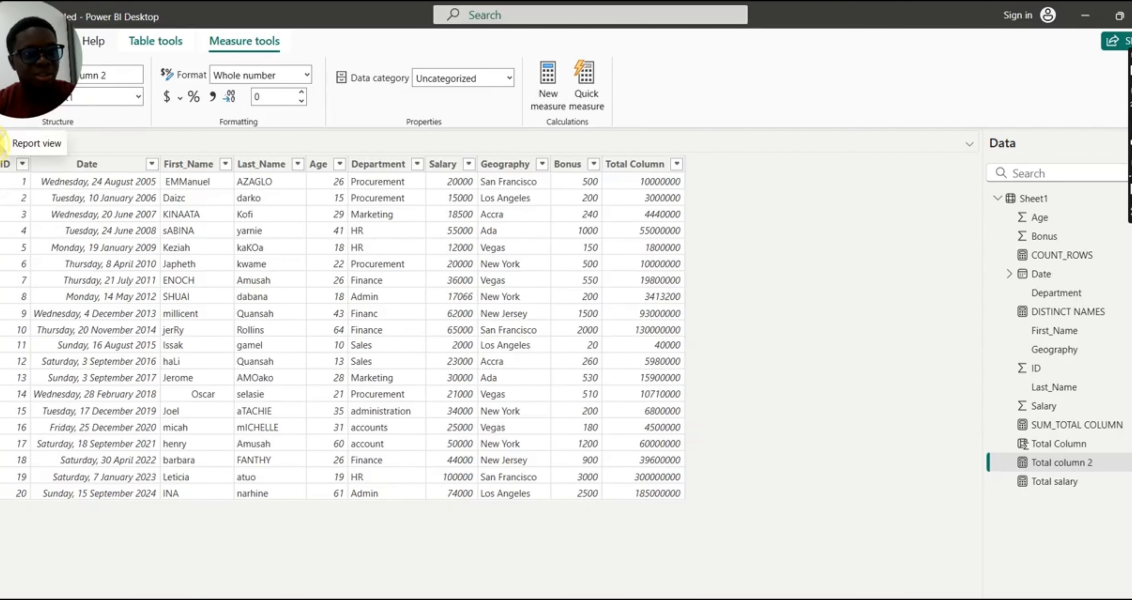
click(3, 149)
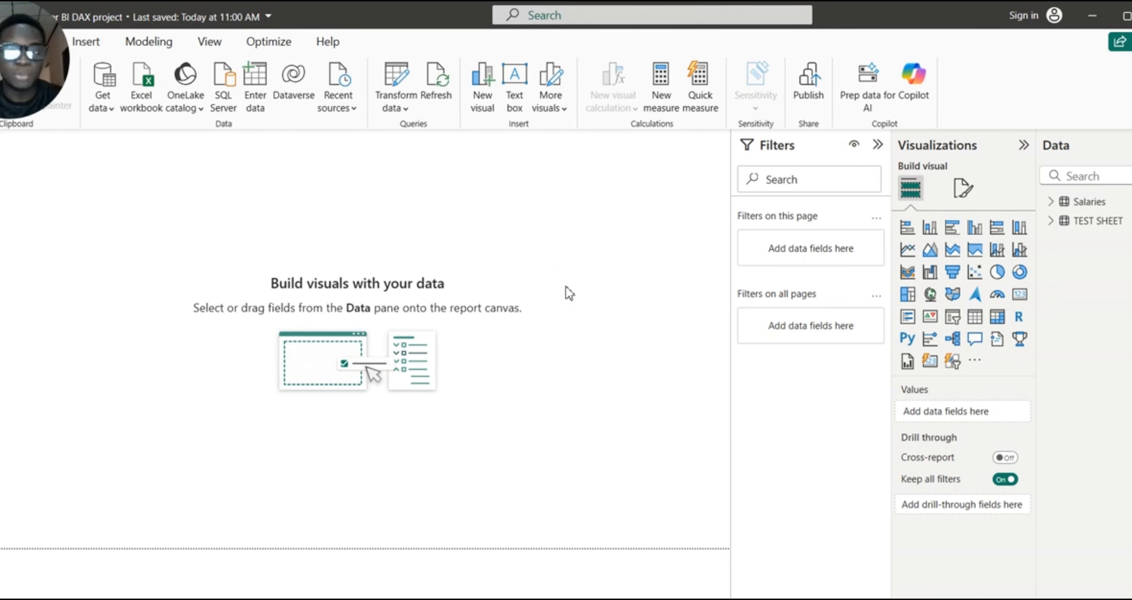
Create a new measure in the Salaries table and name it Date.
click(1092, 202)
right_click(1093, 203)
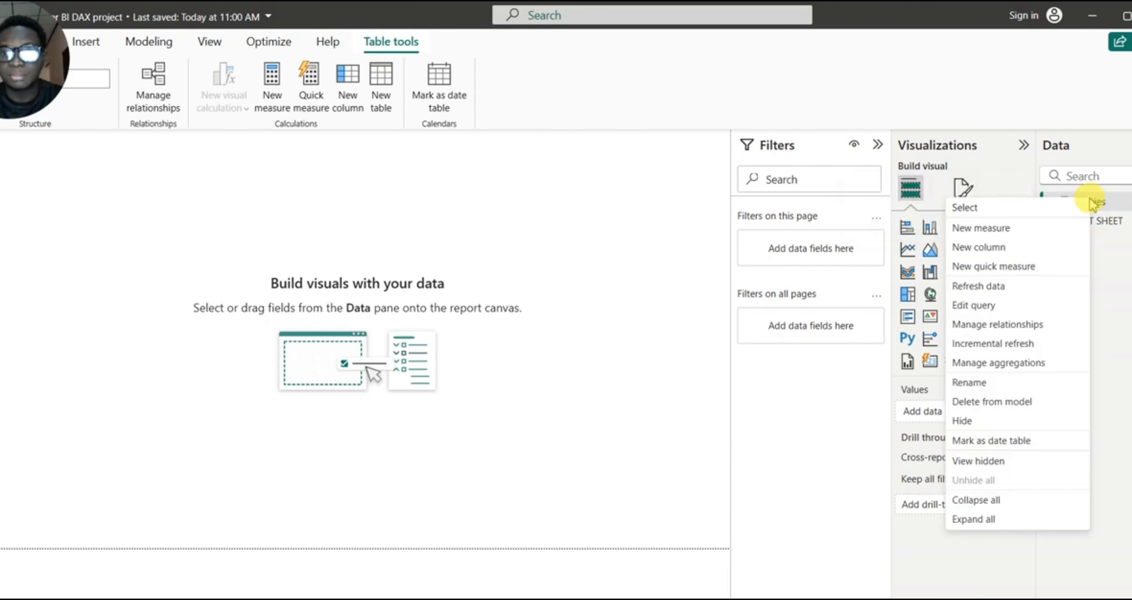
click(980, 229)
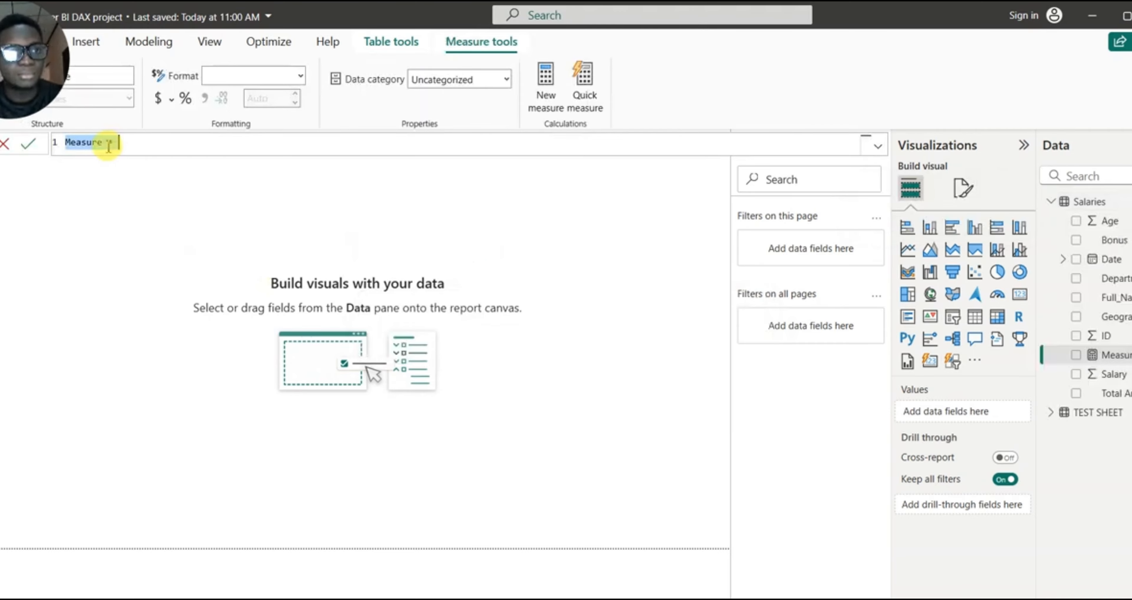
click(106, 145)
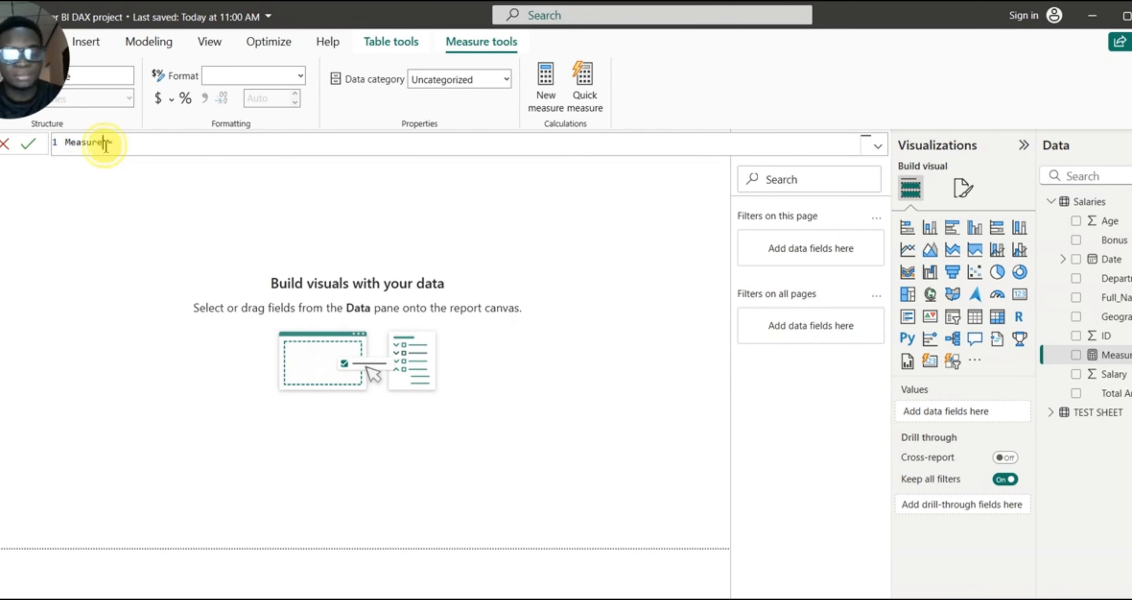
key(BackSpace)
key(BackSpace)
key(BackSpace)
key(BackSpace)
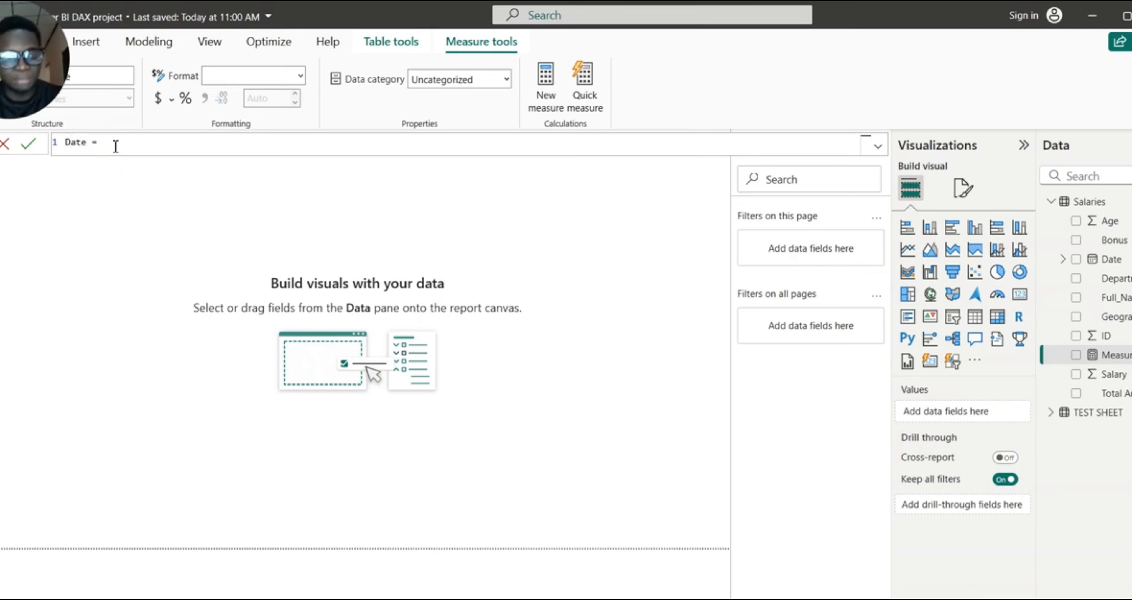
Give the Date measure the formula DATE(2025, 03, 20) and try to apply it.
text(date)
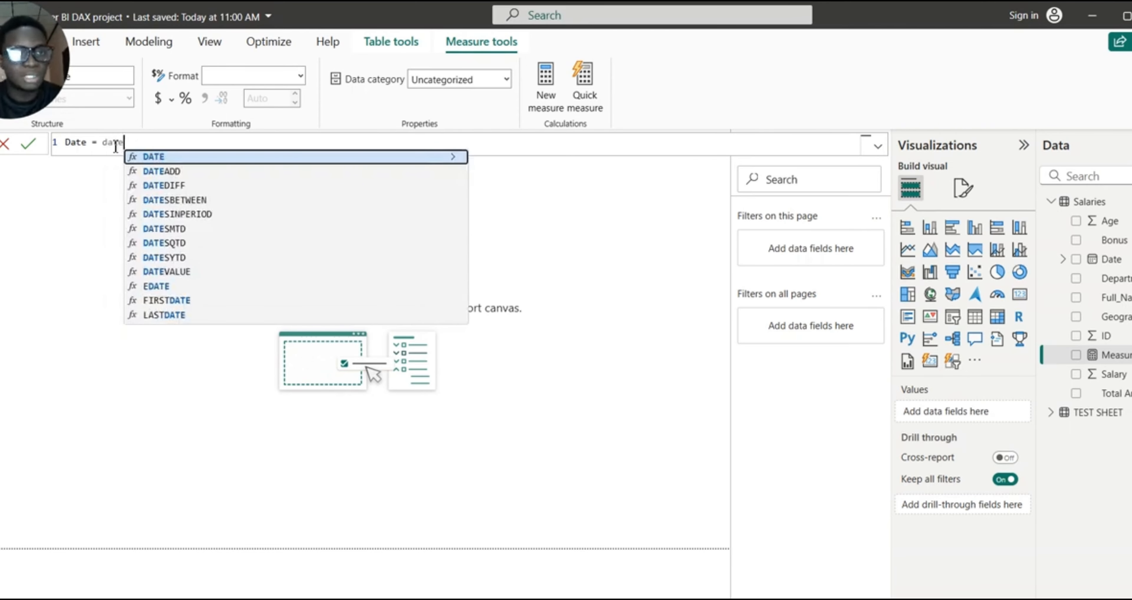
click(166, 157)
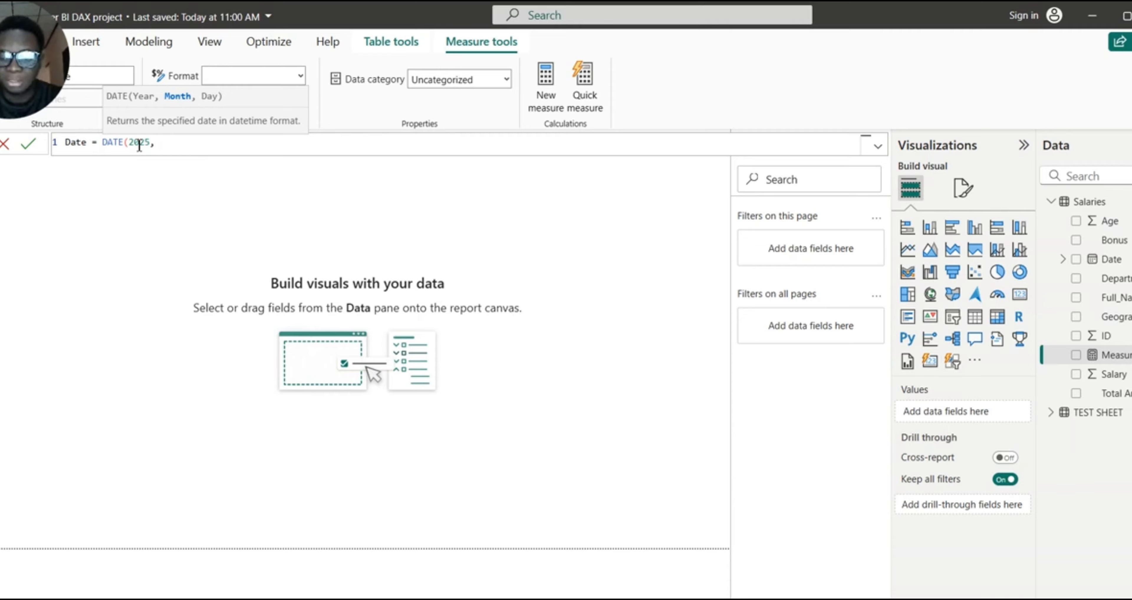
text(03)
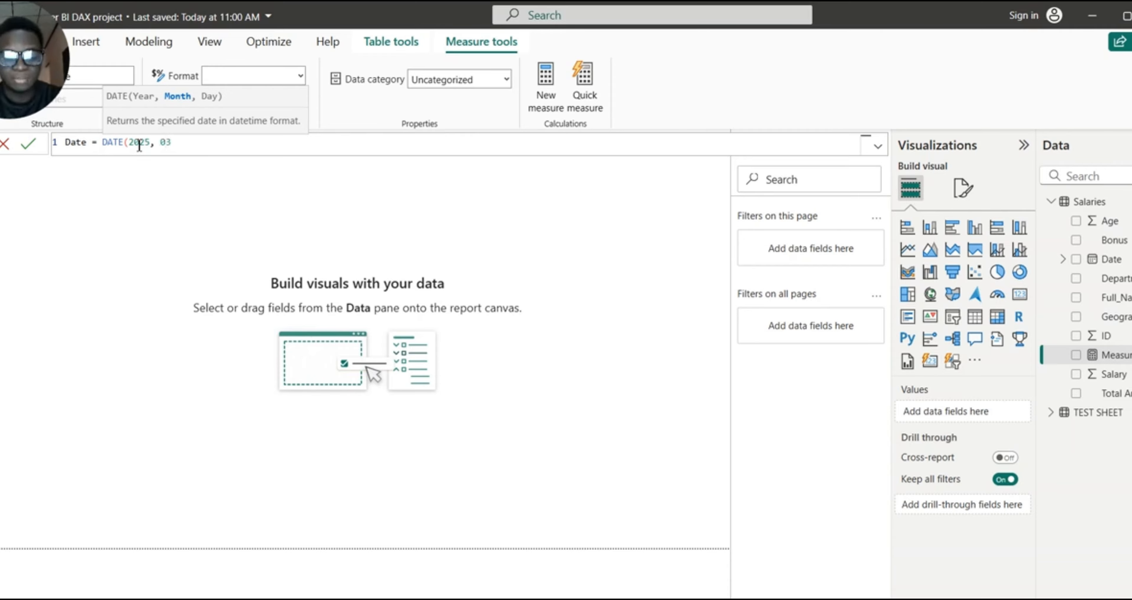
text(, 20)
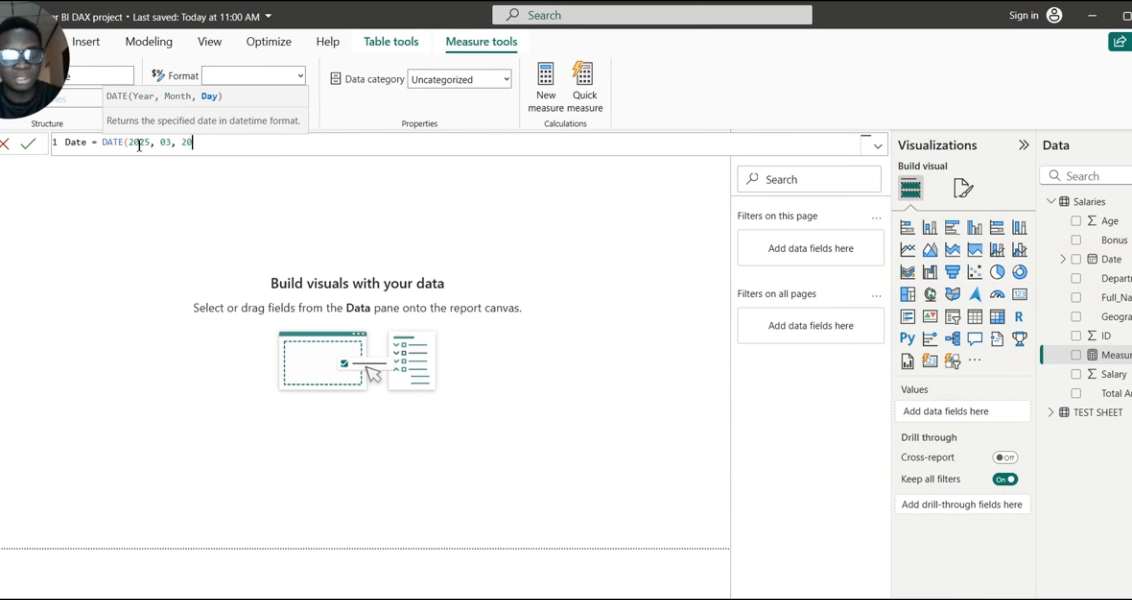
text())
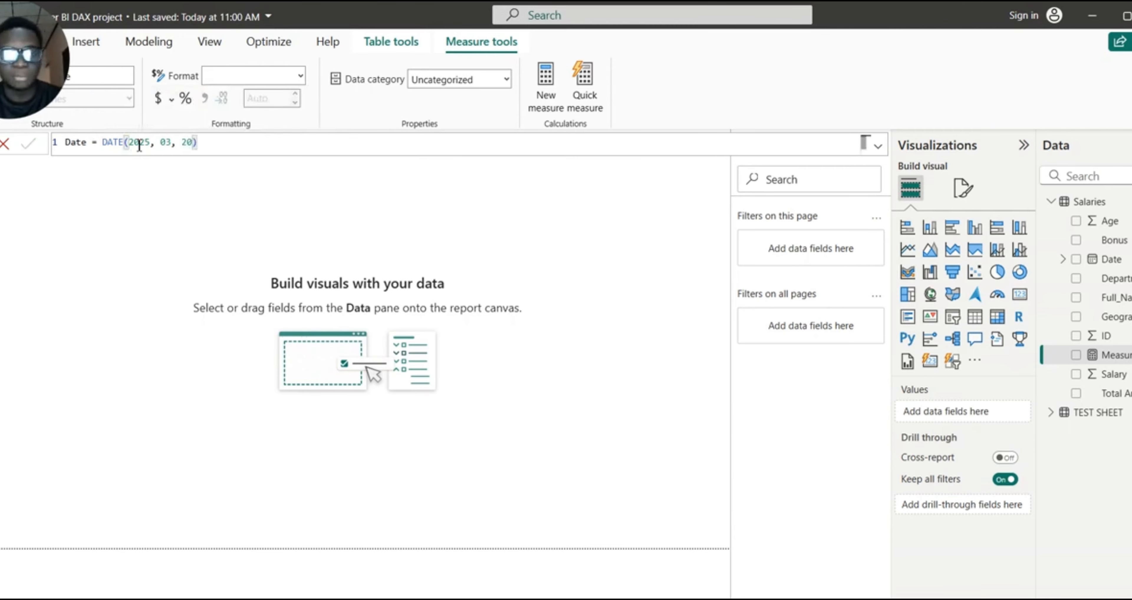
key(Return)
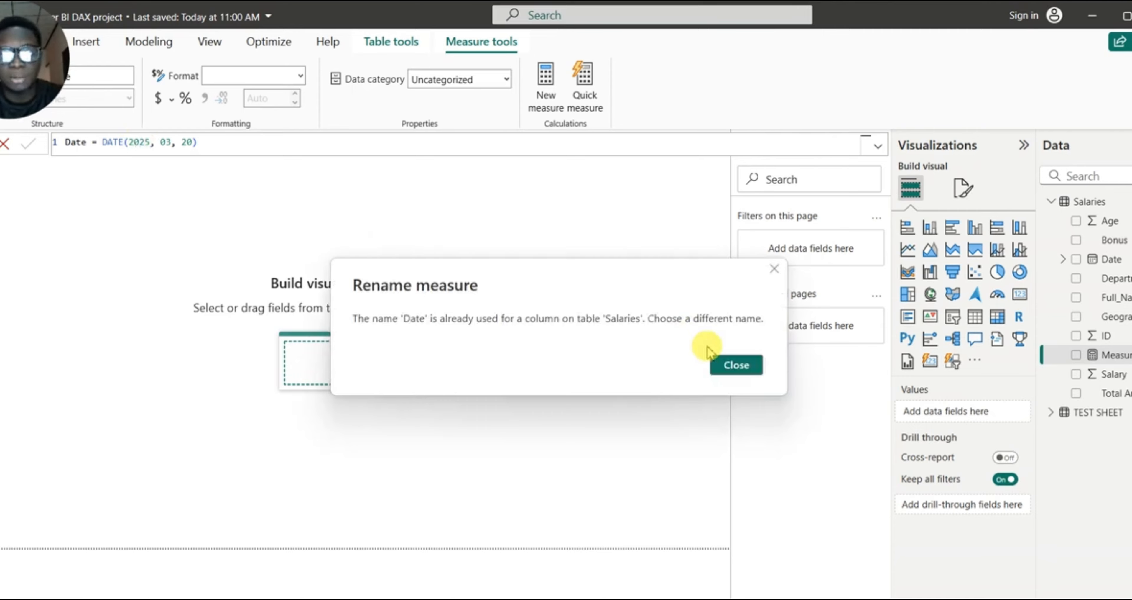
click(738, 372)
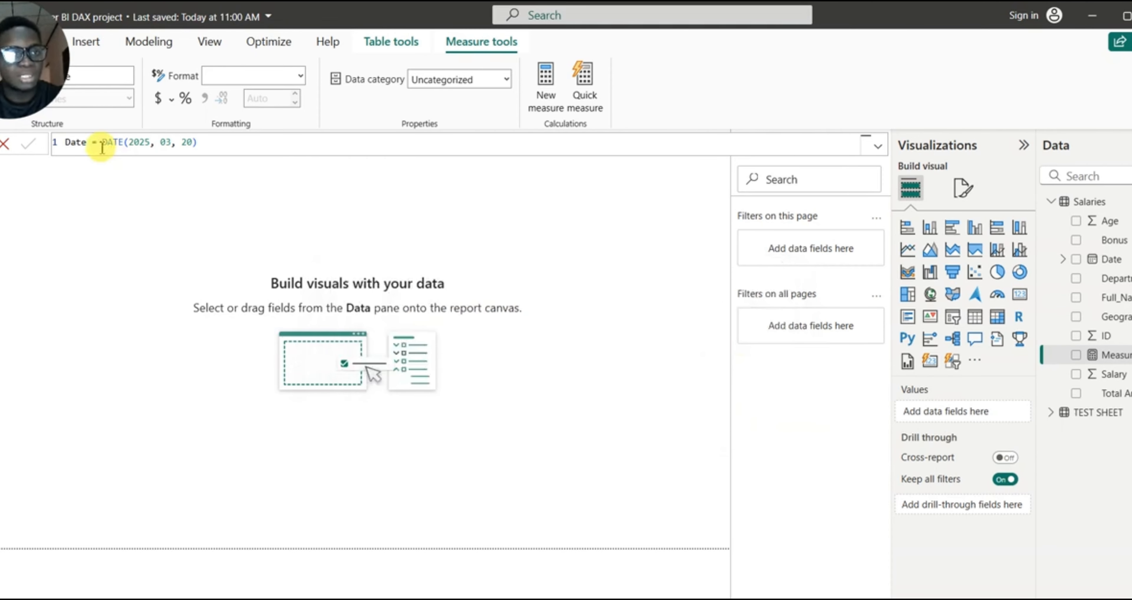
Rename the measure to Date 1 in its formula and apply it.
click(91, 144)
text(1)
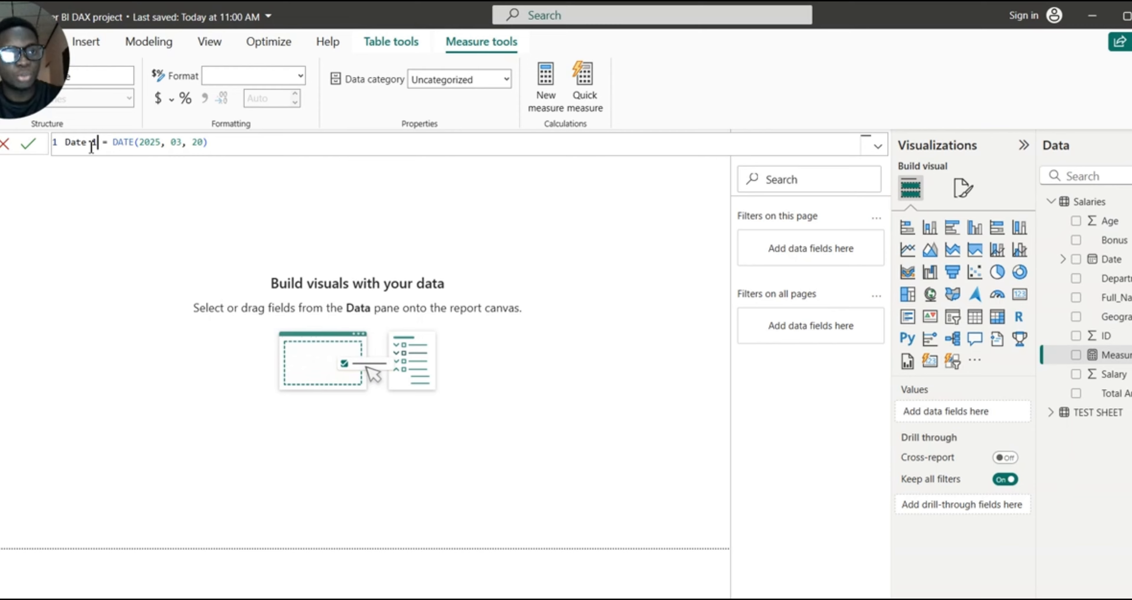
click(197, 141)
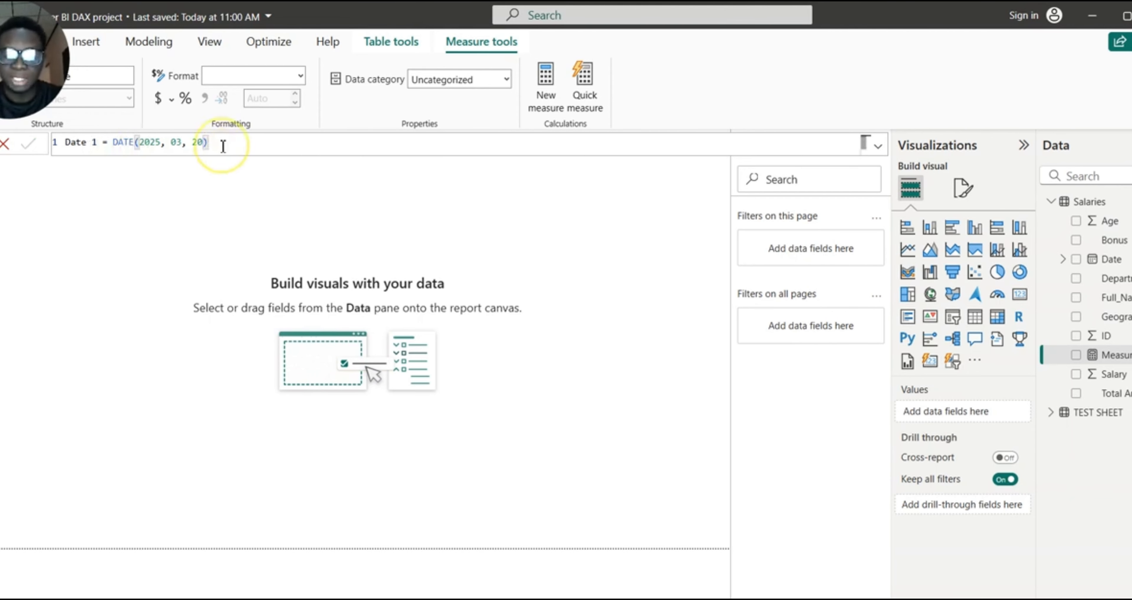
key(Return)
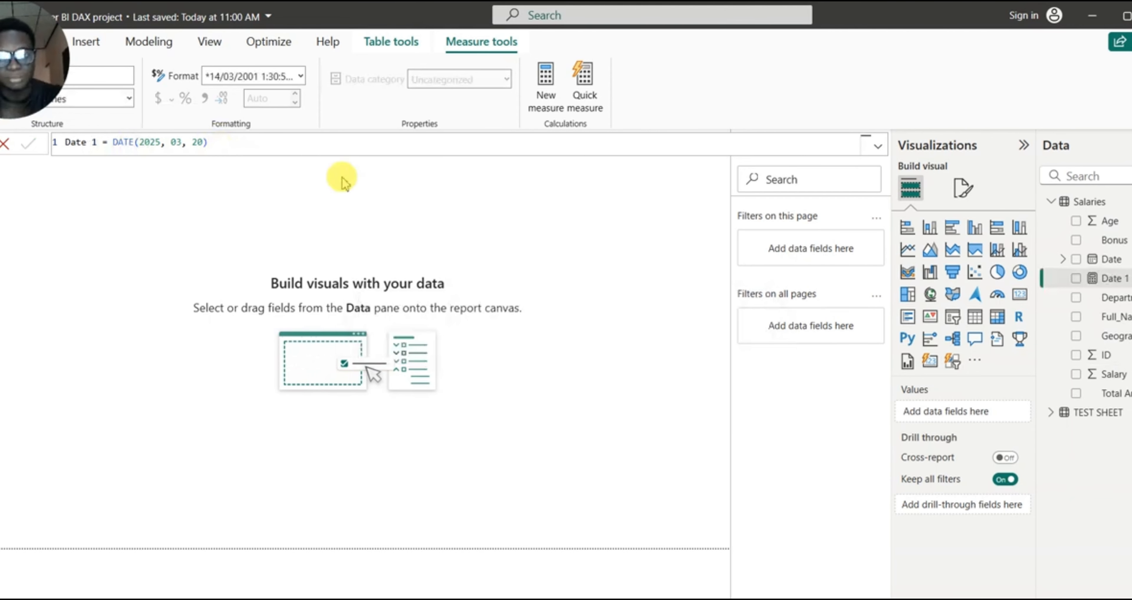
Show the Date 1 measure as a new-style card and widen the card to fit the full date and time.
click(654, 348)
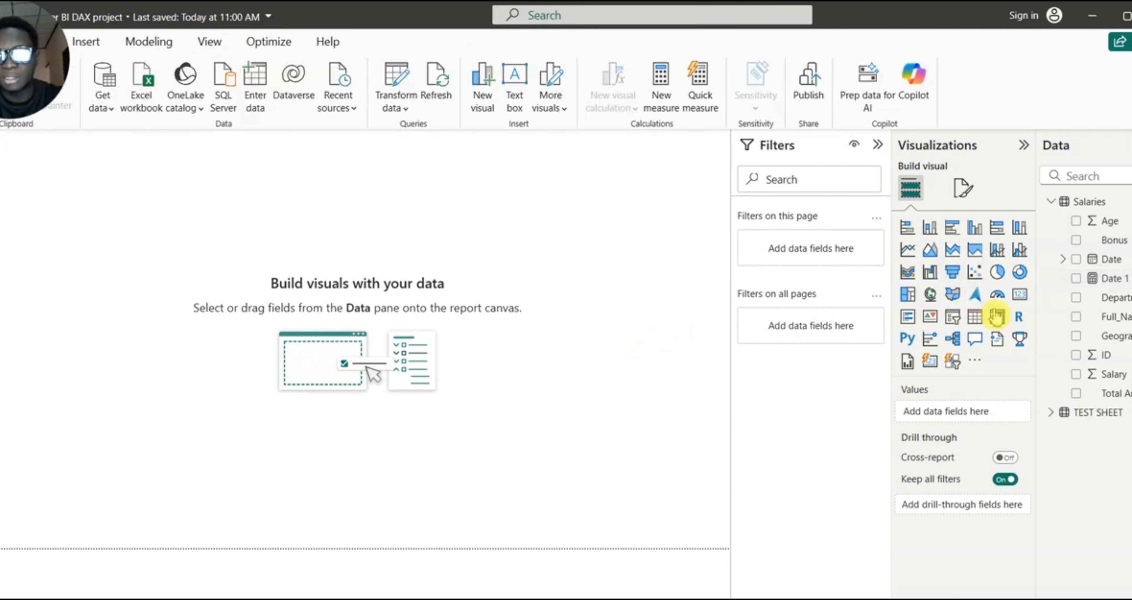
click(1076, 278)
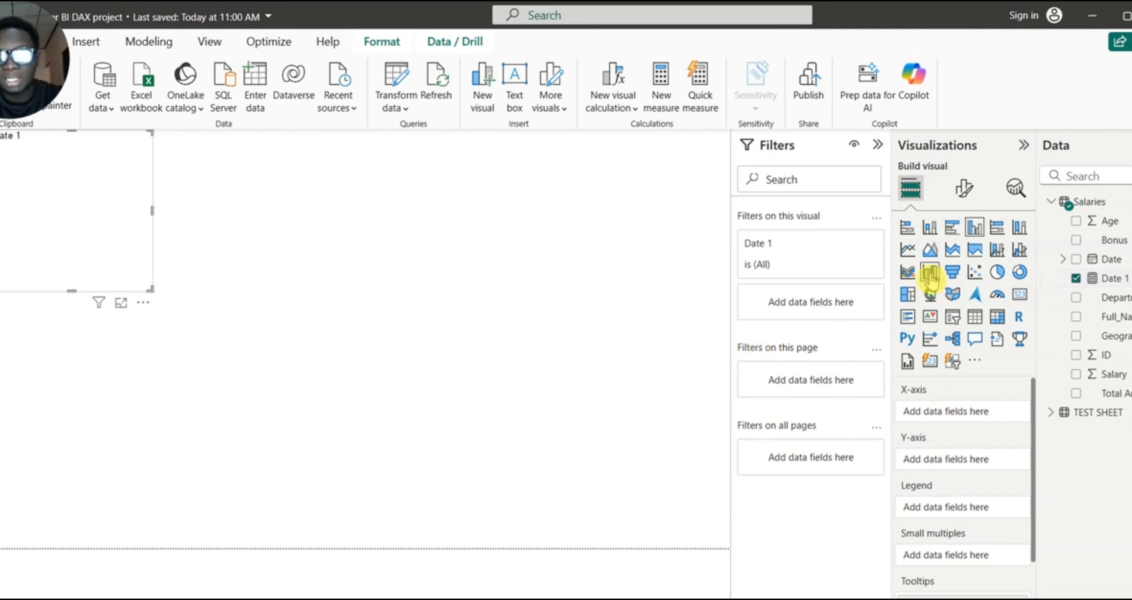
click(934, 371)
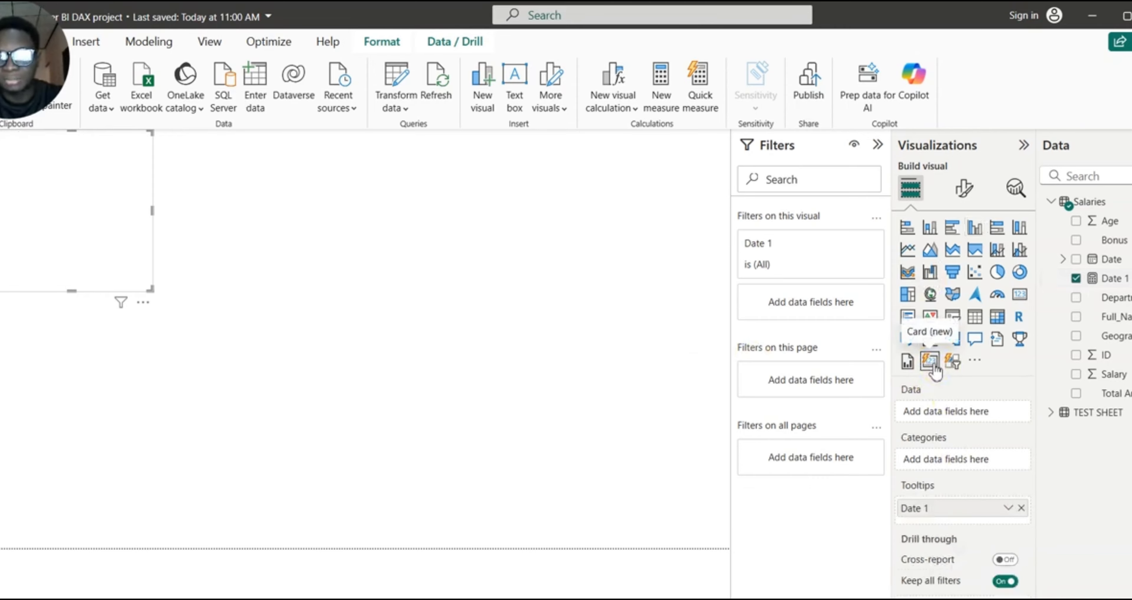
drag(937, 512, 935, 413)
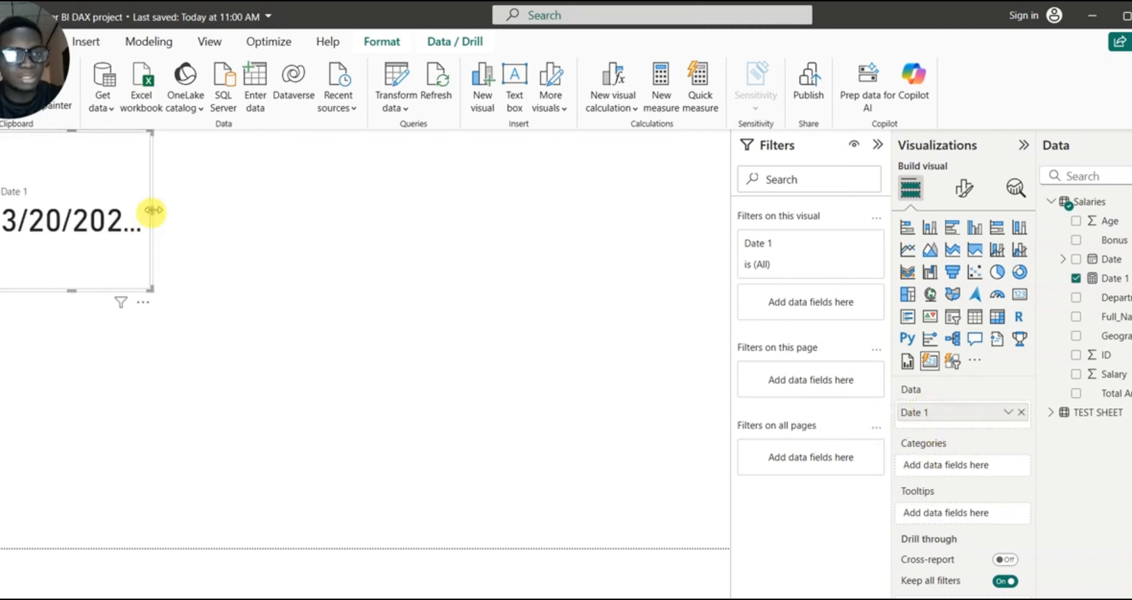
drag(152, 210, 359, 229)
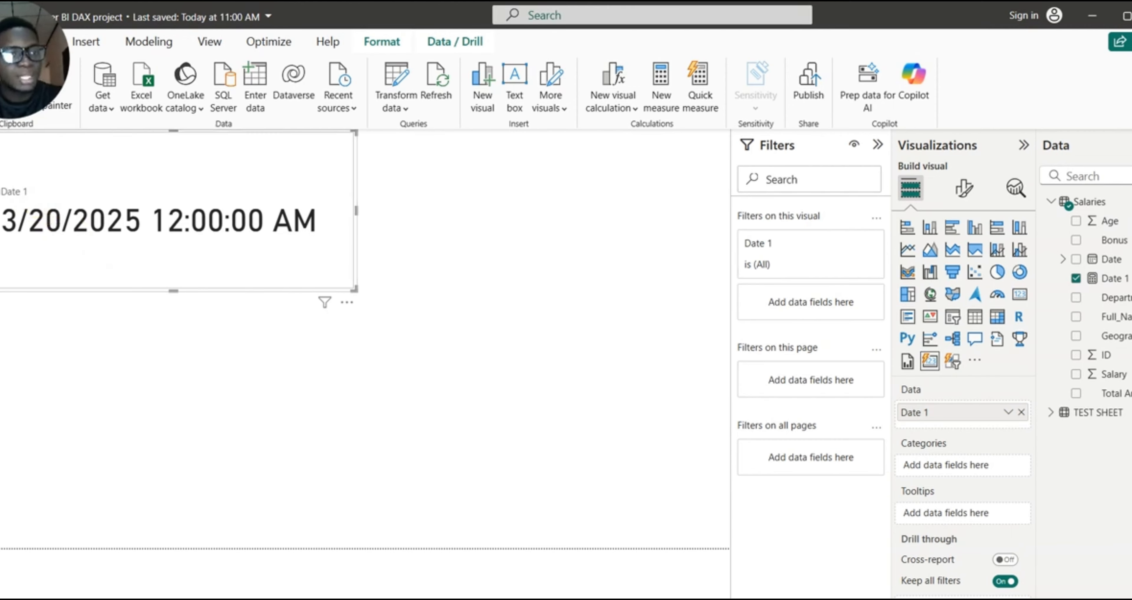
Switch to the table view of Salaries and add a new calculated column.
click(2, 185)
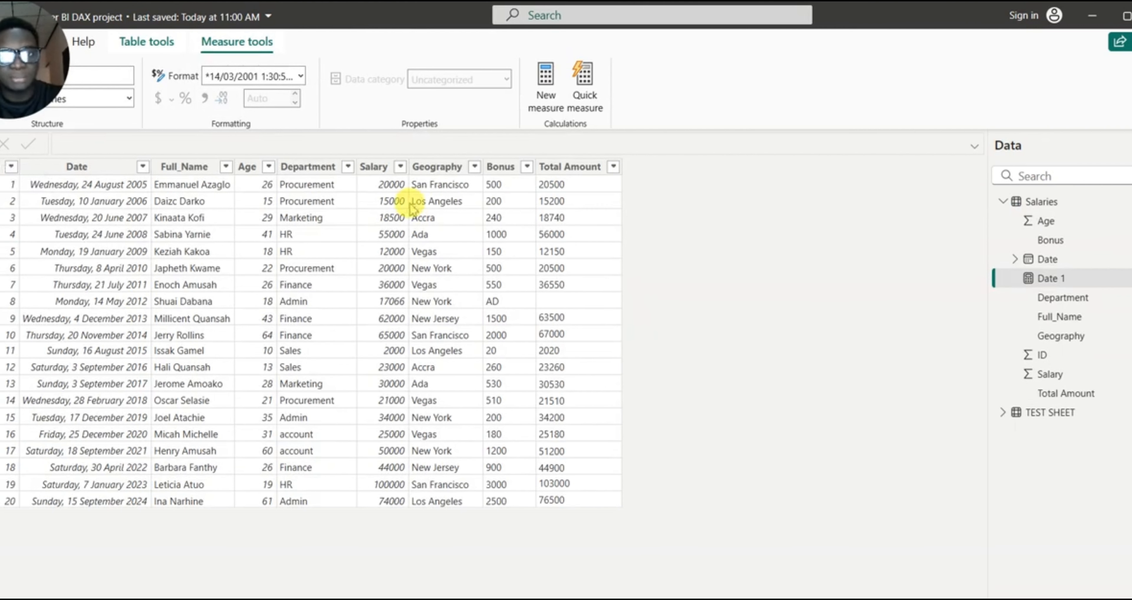
click(589, 174)
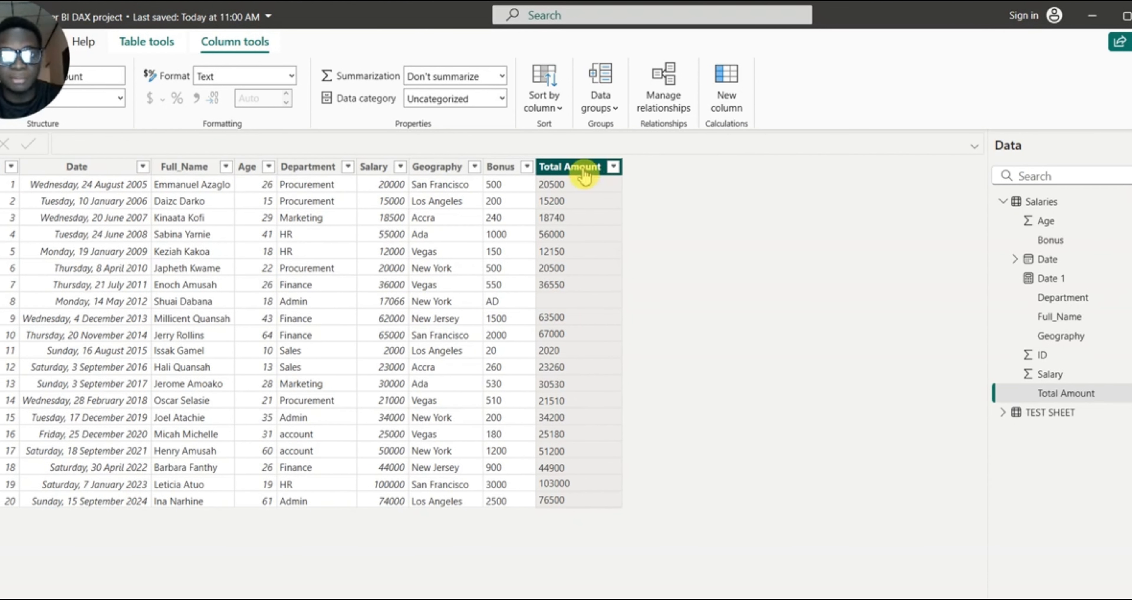
right_click(584, 171)
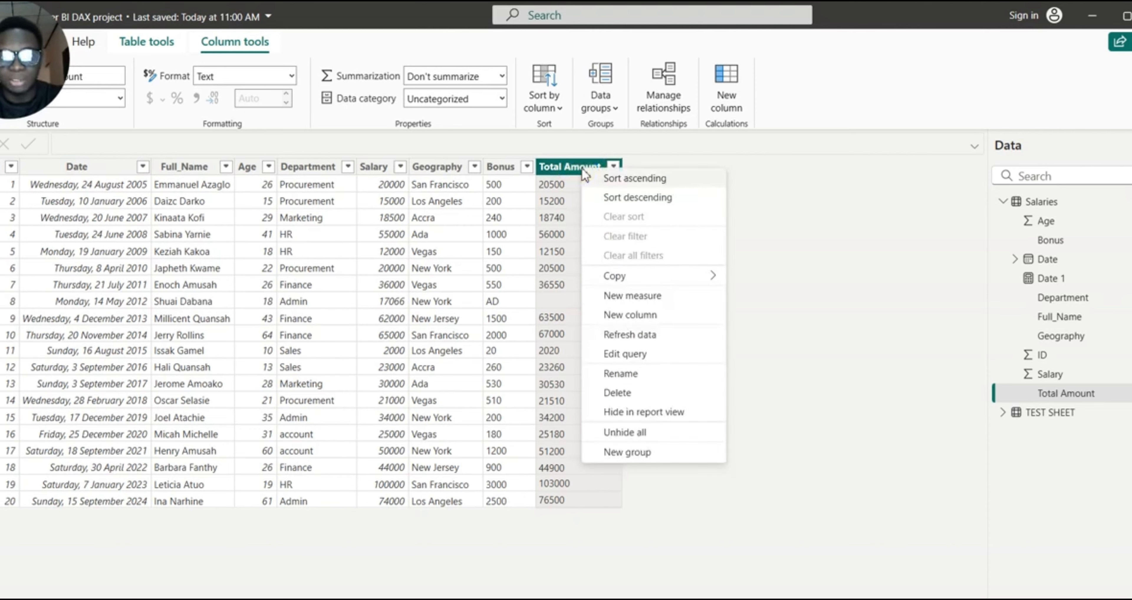
click(646, 323)
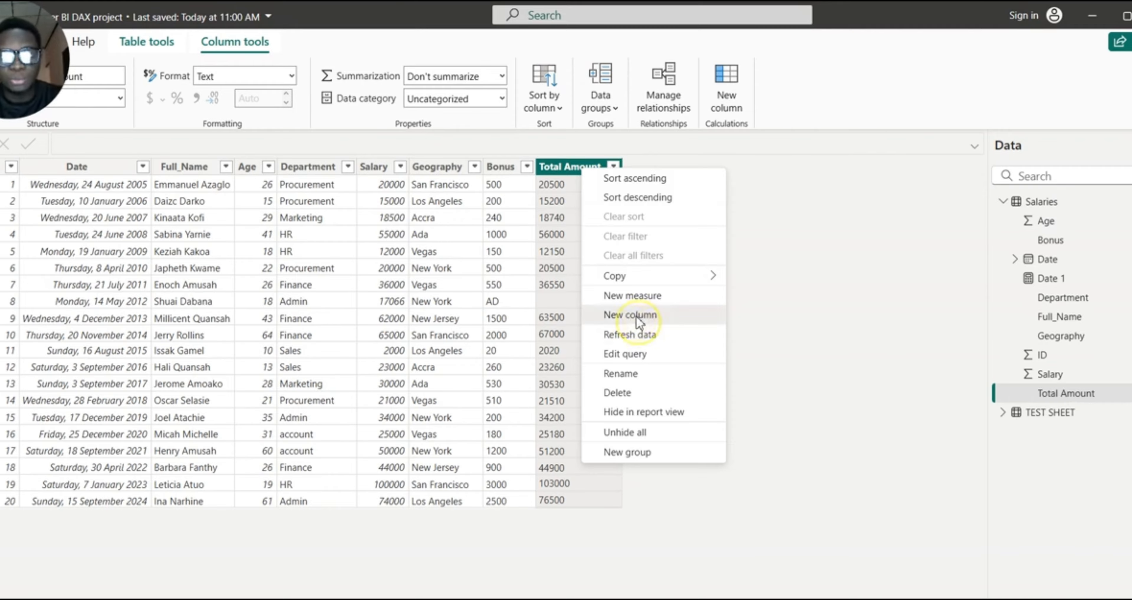
click(638, 317)
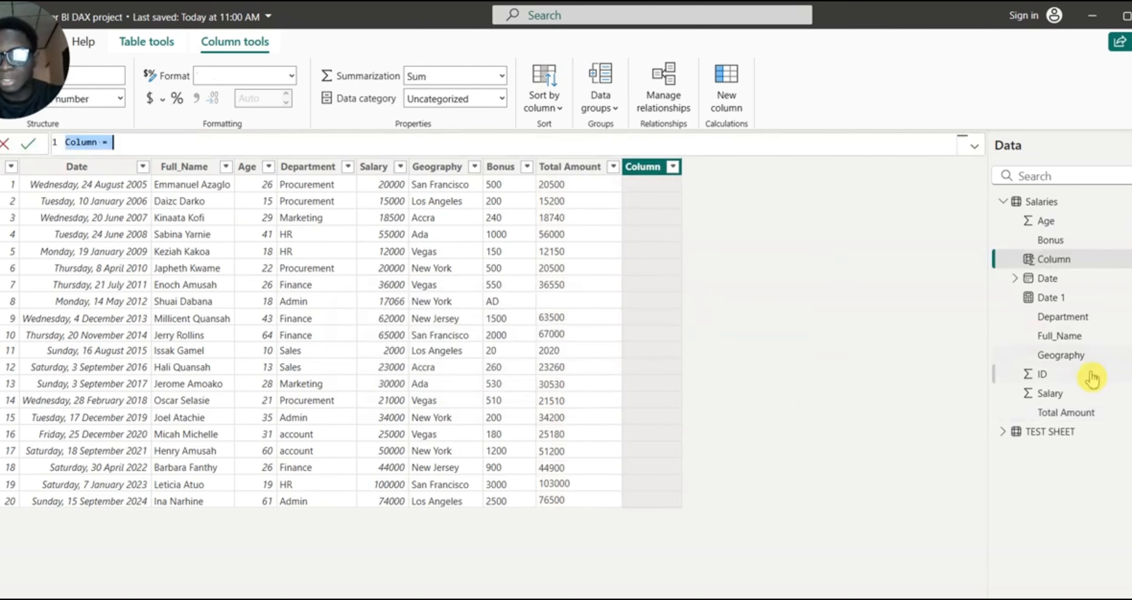
Name the new calculated column Date 2 in its formula.
click(100, 144)
key(BackSpace)
key(BackSpace)
key(BackSpace)
key(BackSpace)
key(BackSpace)
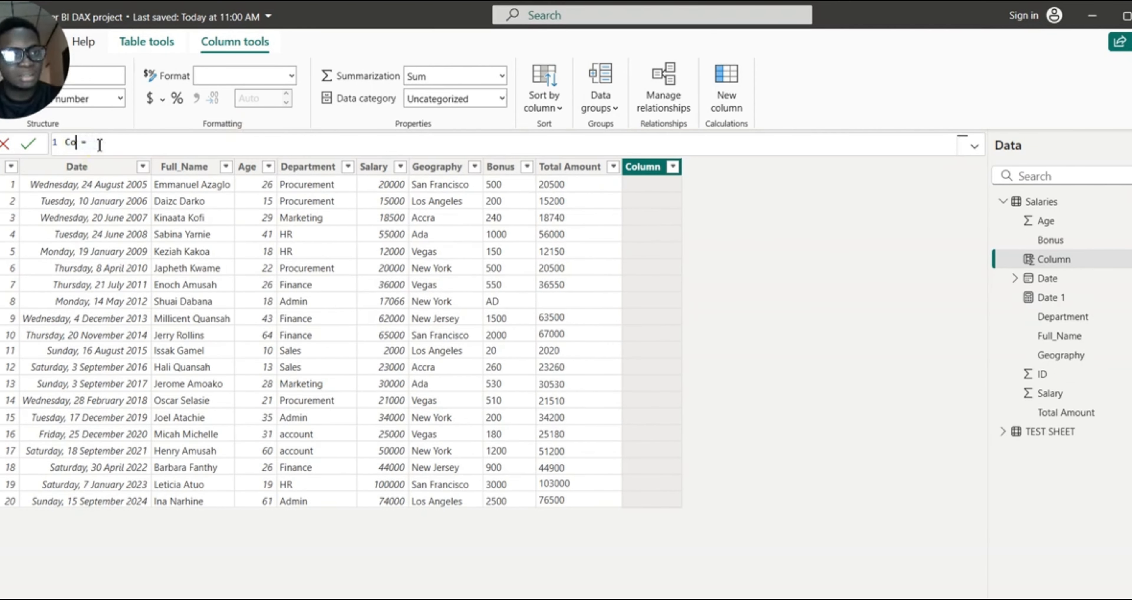
key(BackSpace)
text(Date )
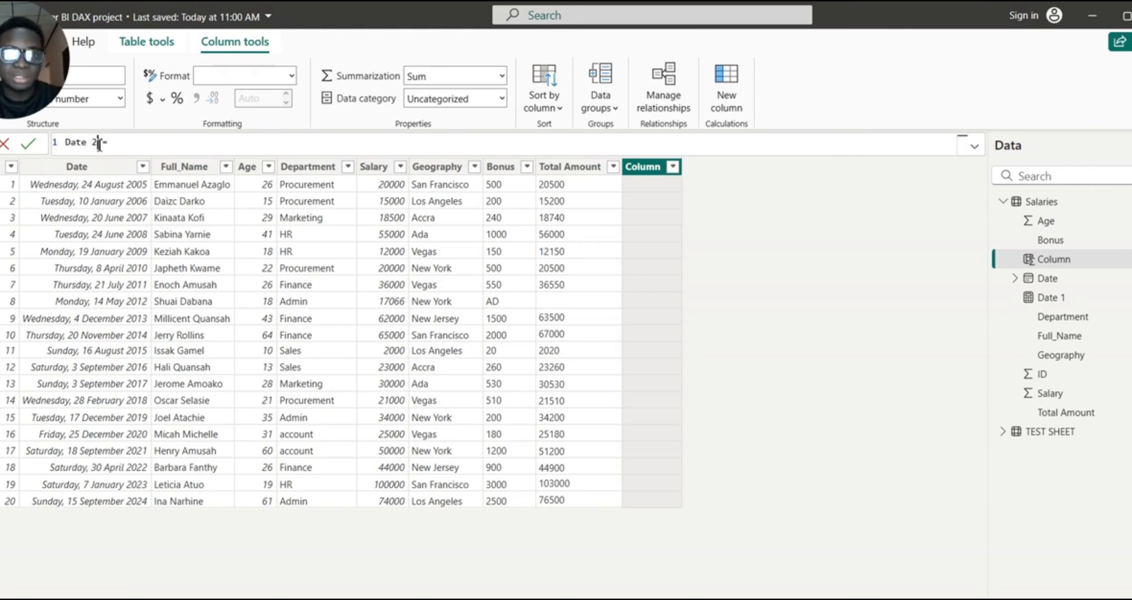
text(2 = )
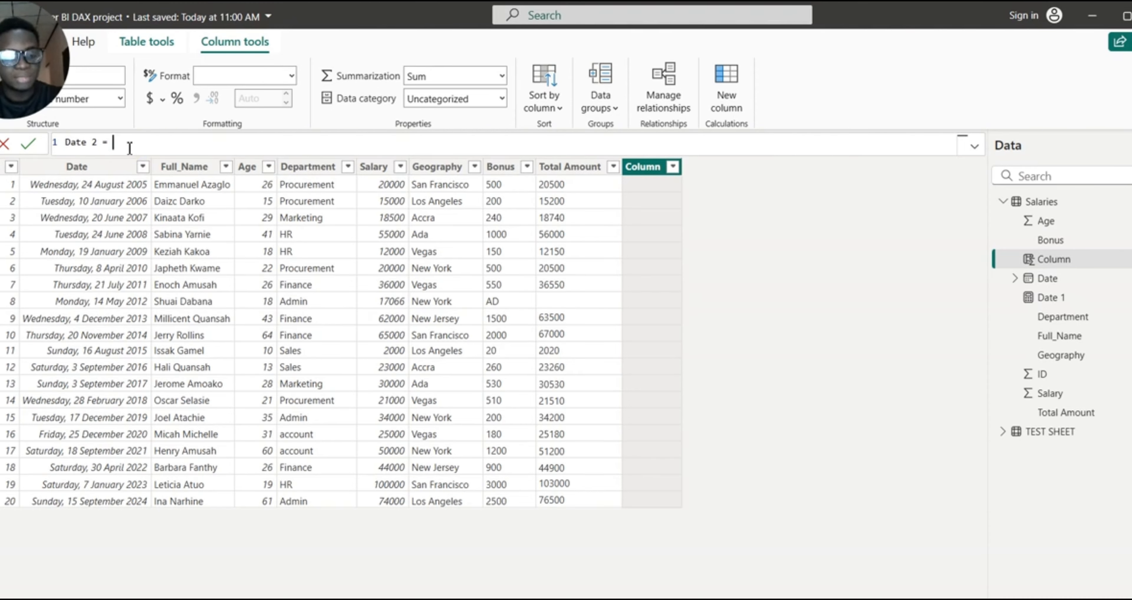
Define the Date 2 column as DATE(2025, 03, 20) and apply the formula.
text(date)
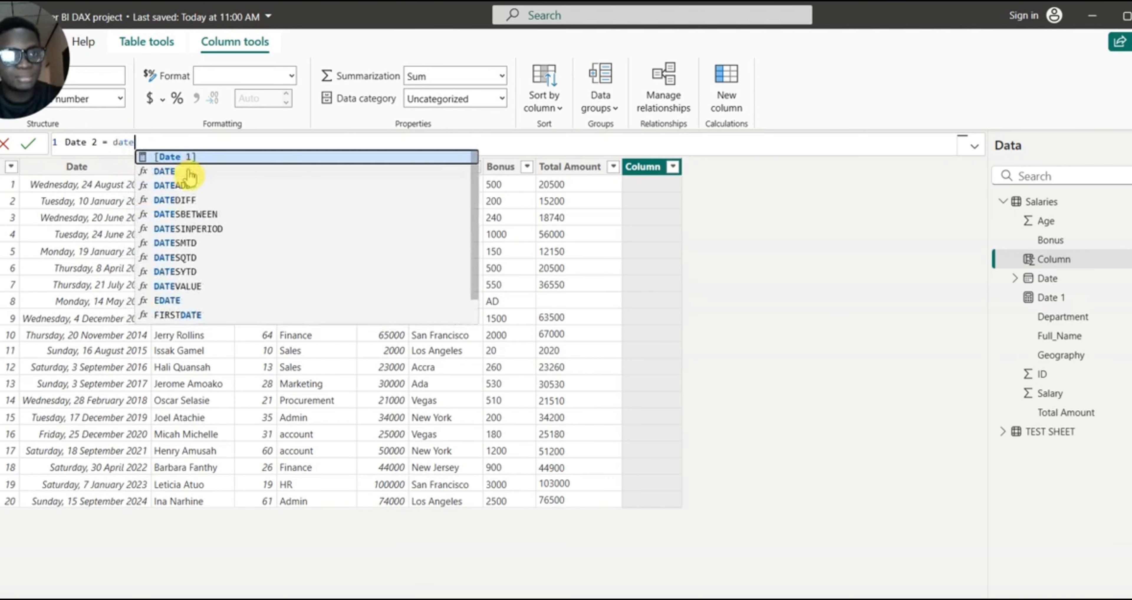
click(184, 172)
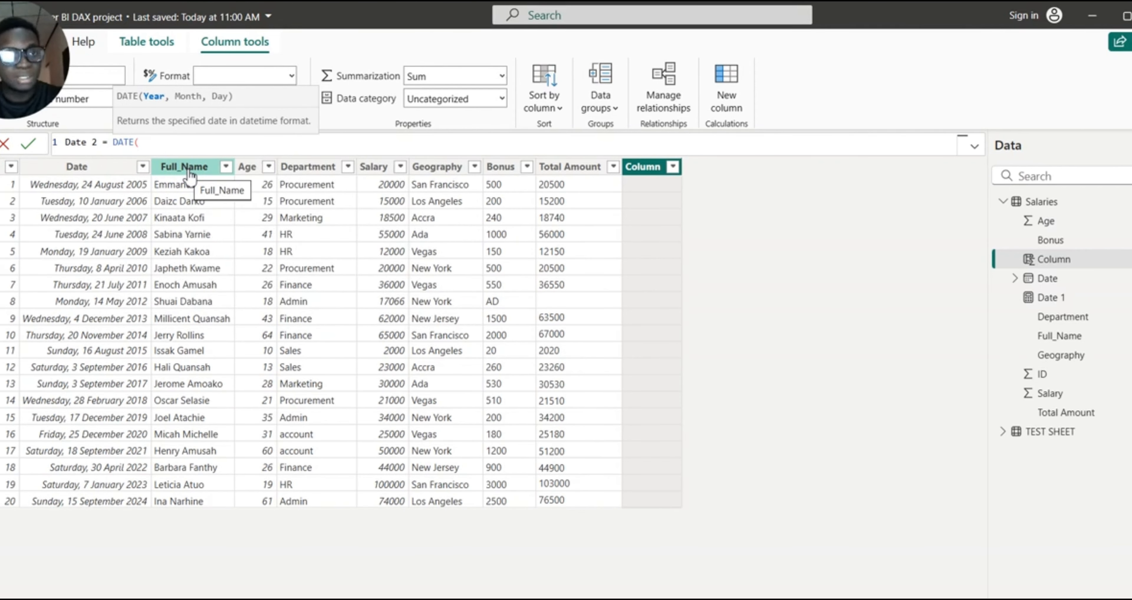
text(2025,)
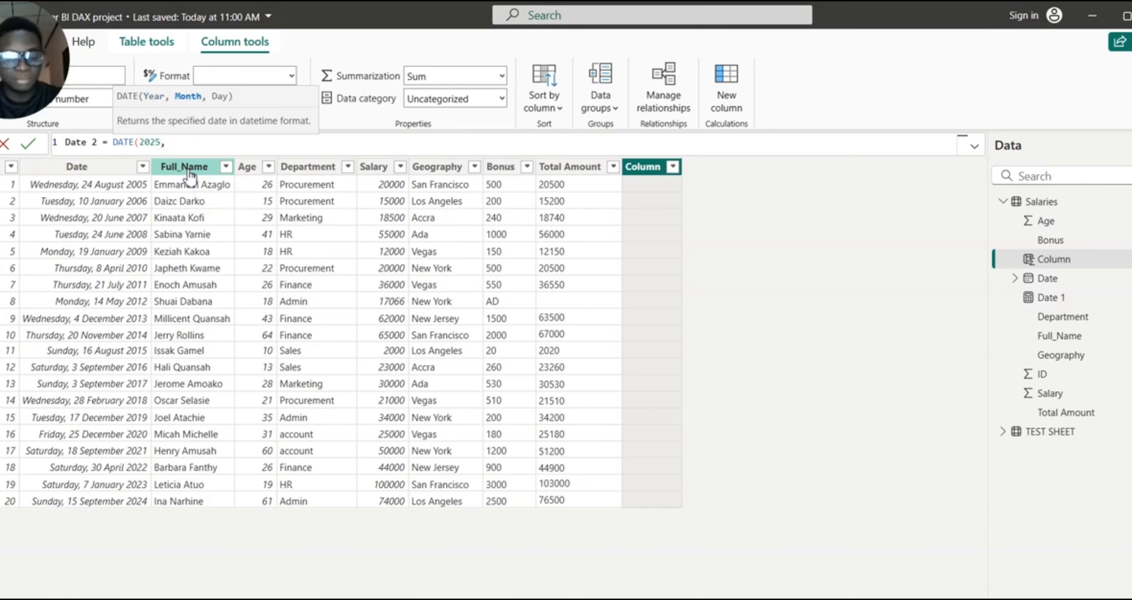
text( 03, )
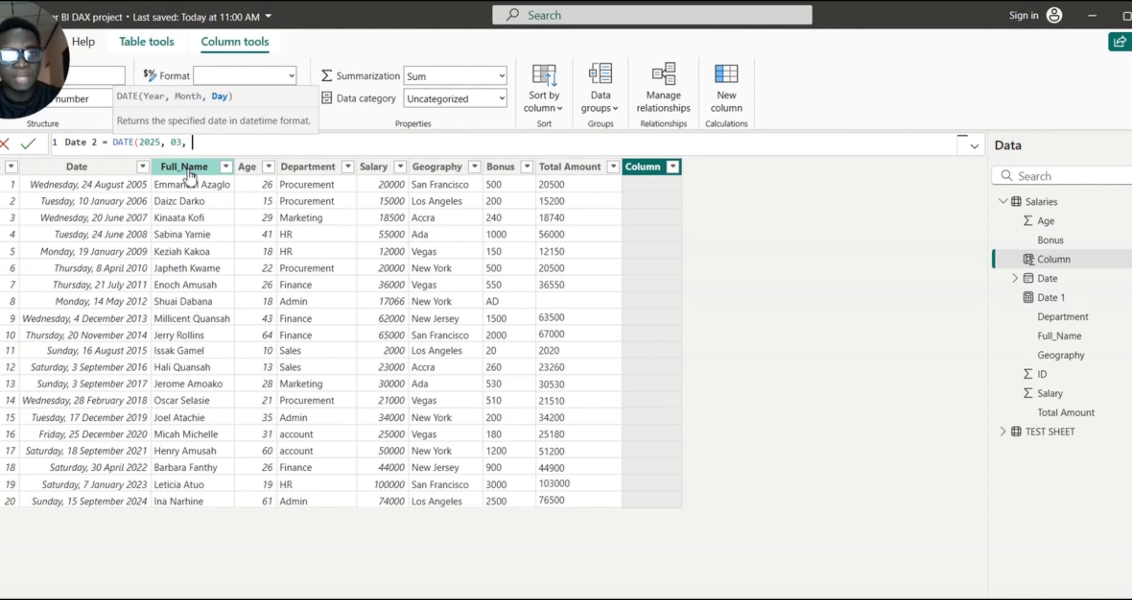
text(20)
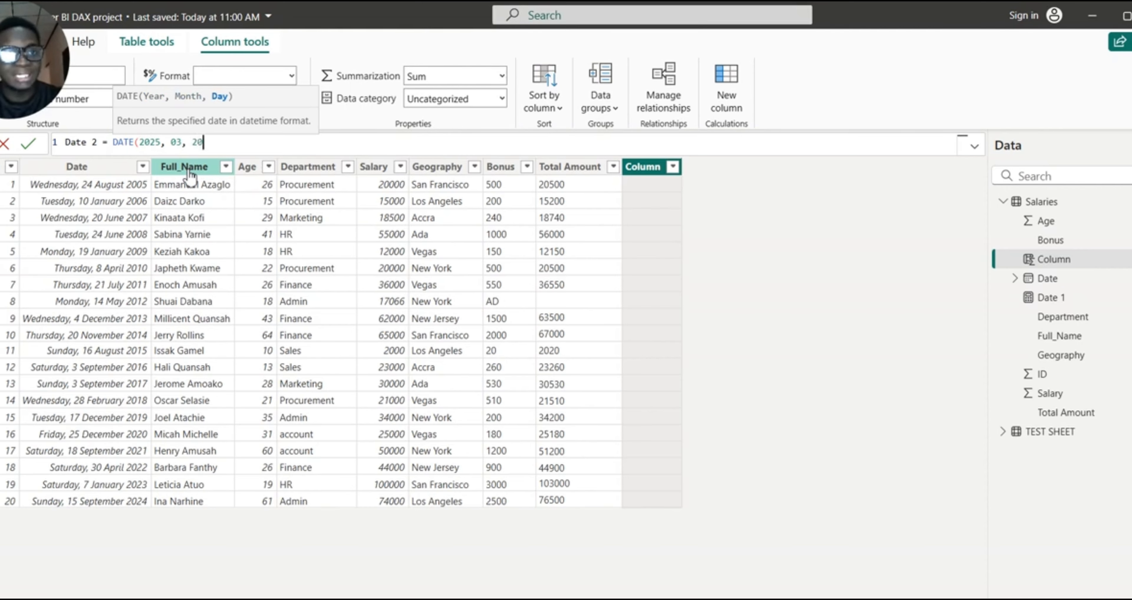
text())
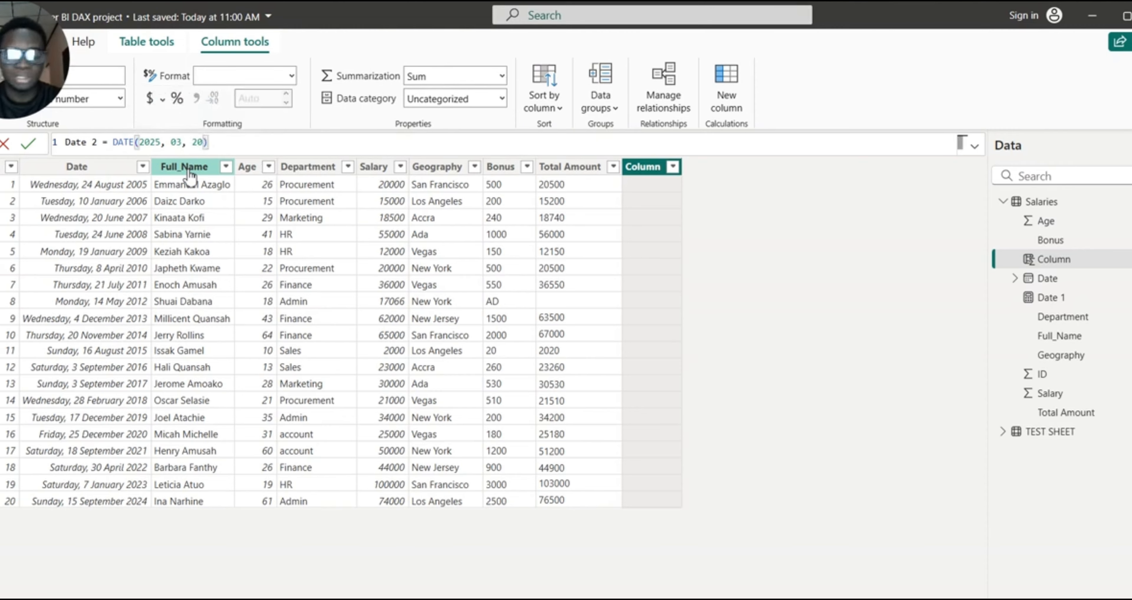
click(189, 174)
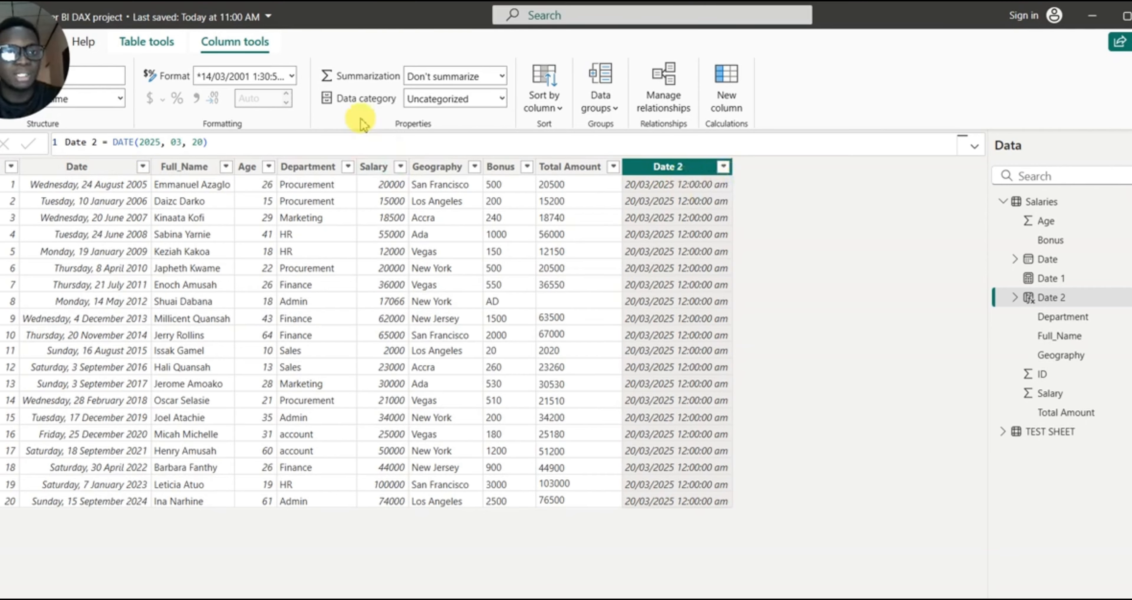
Format the Date 2 column as 14 Mar 2001 (d mmm yyyy).
click(291, 77)
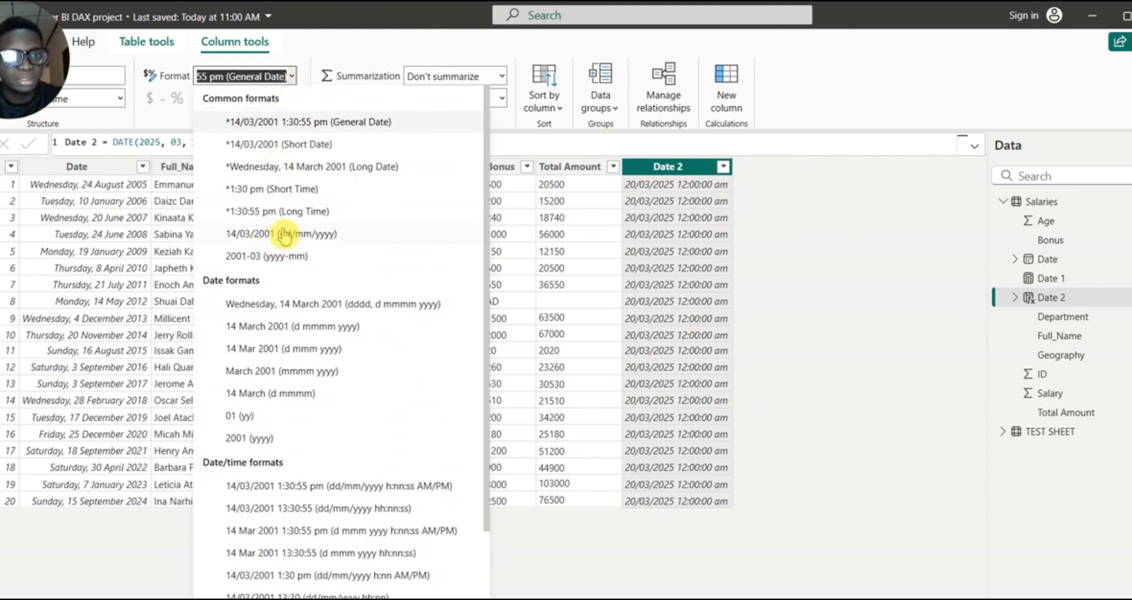
click(284, 352)
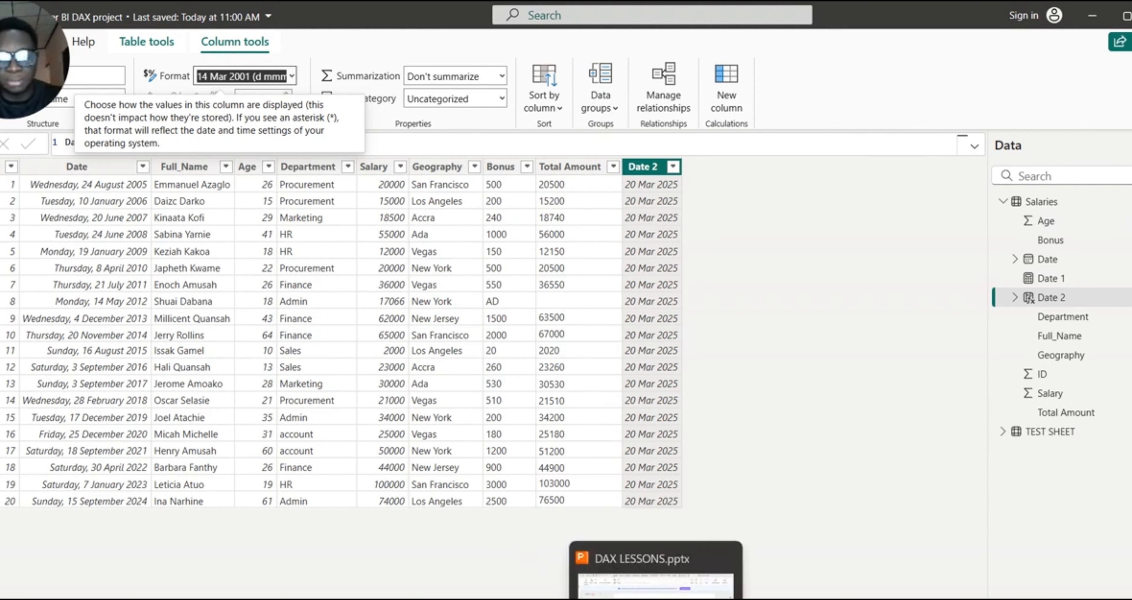
Switch to the DAX LESSONS.pptx presentation, check the date and time functions listed on slide 1, and return to the Power BI DAX project.
click(655, 598)
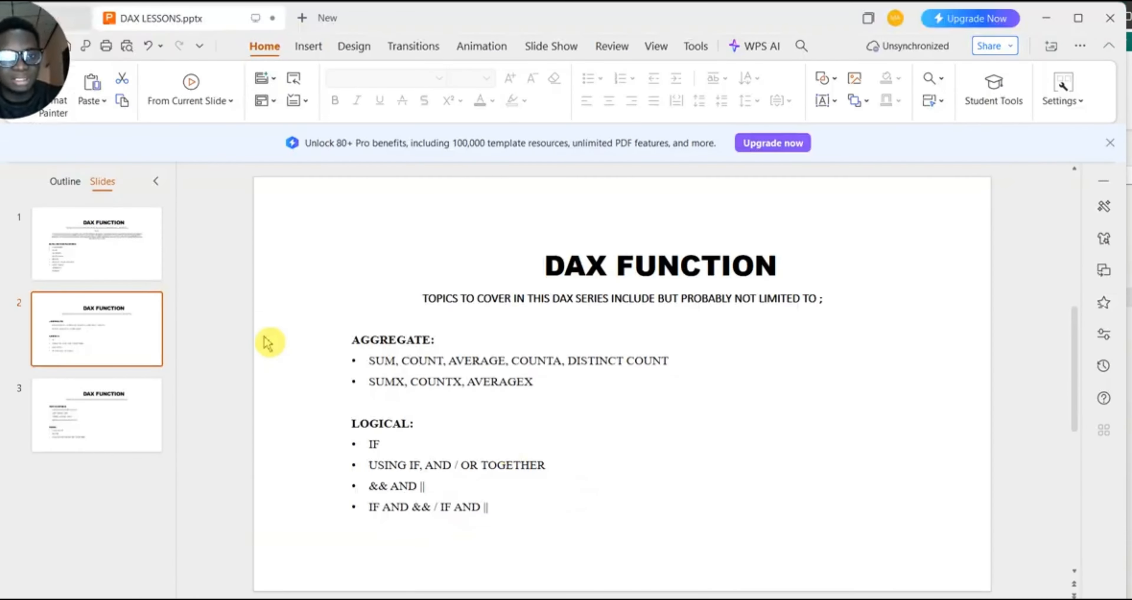
click(93, 262)
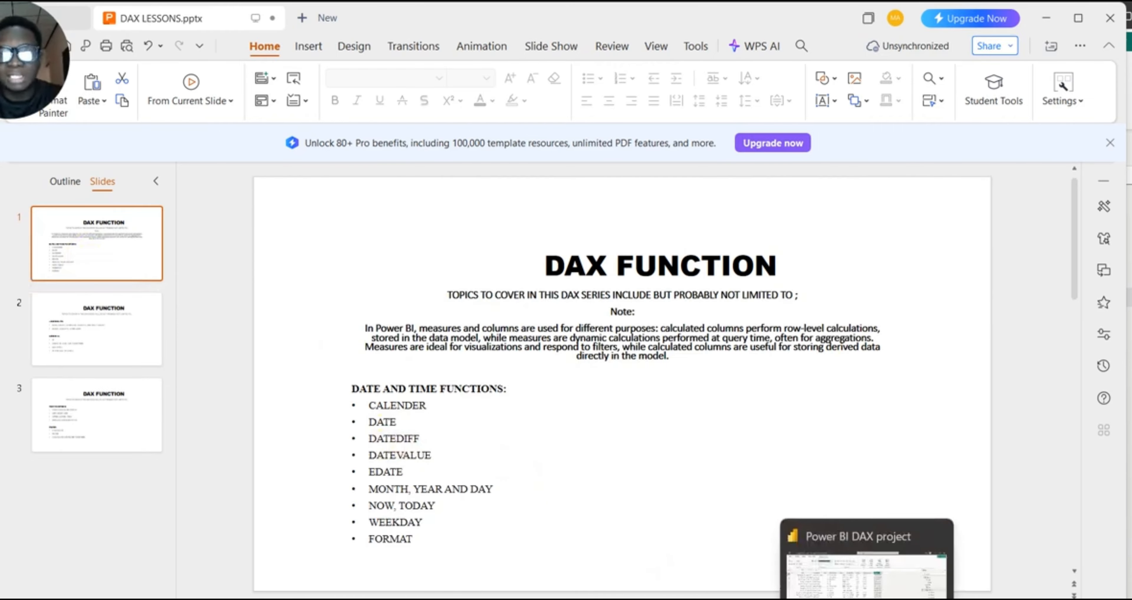
click(866, 567)
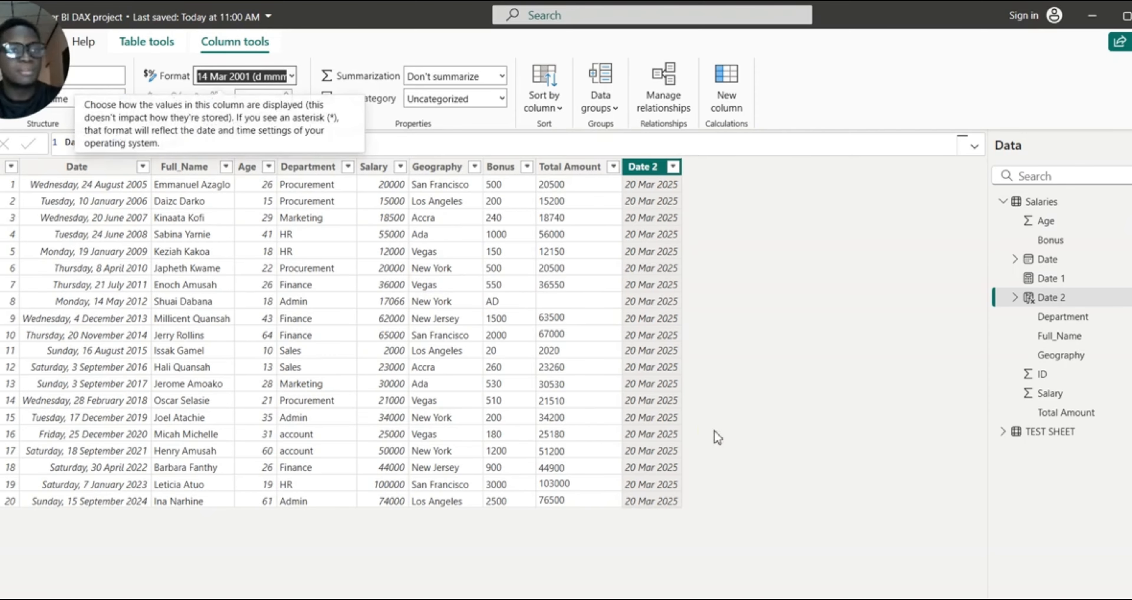
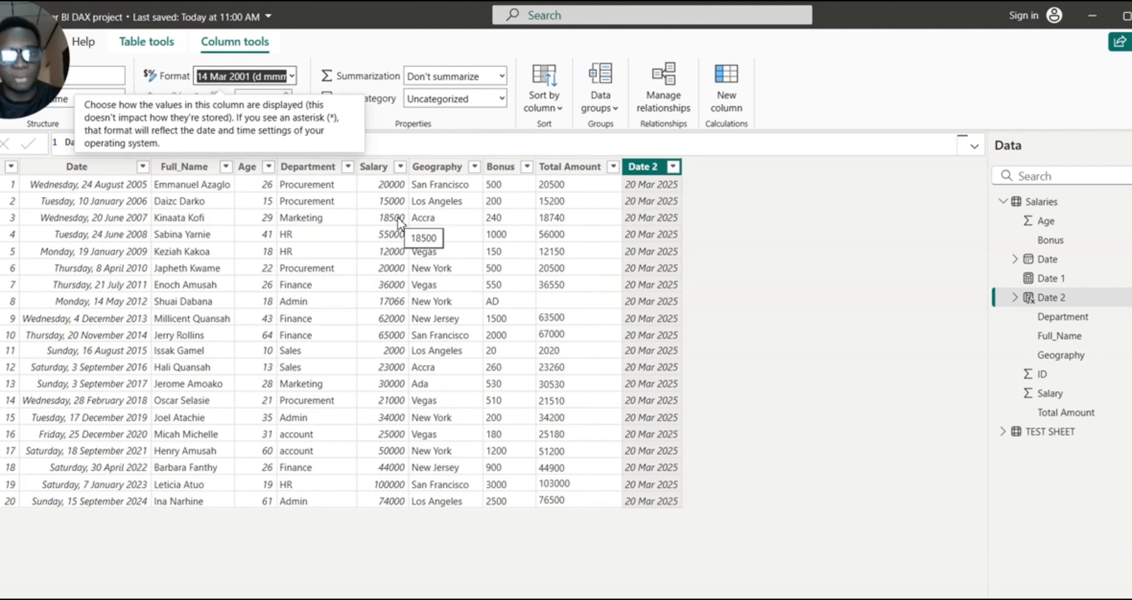
Add another new calculated column to the Salaries table.
click(672, 168)
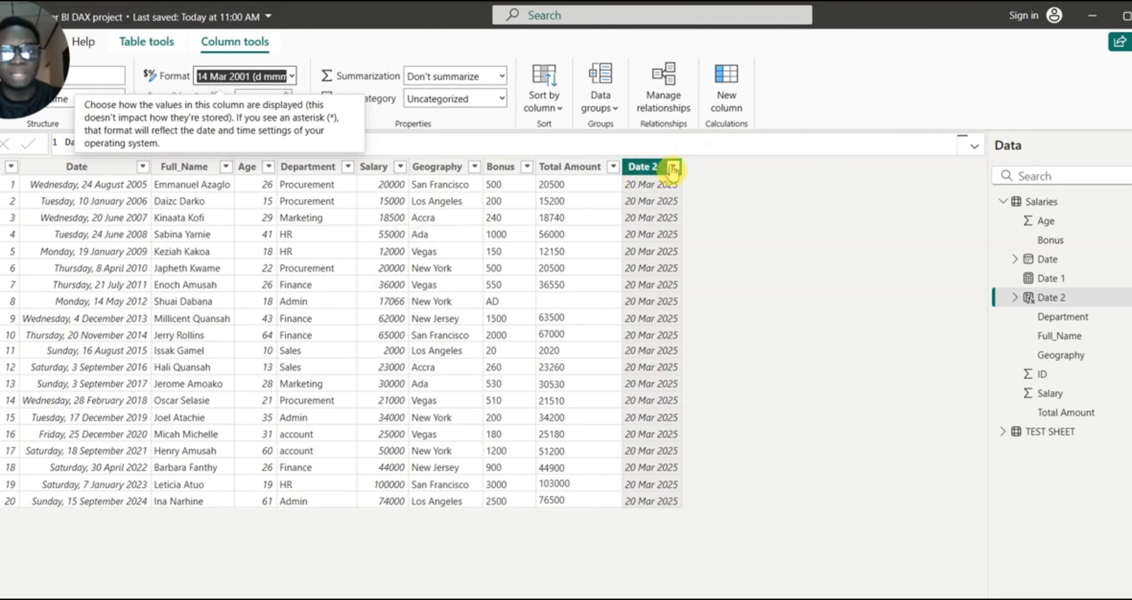
right_click(672, 168)
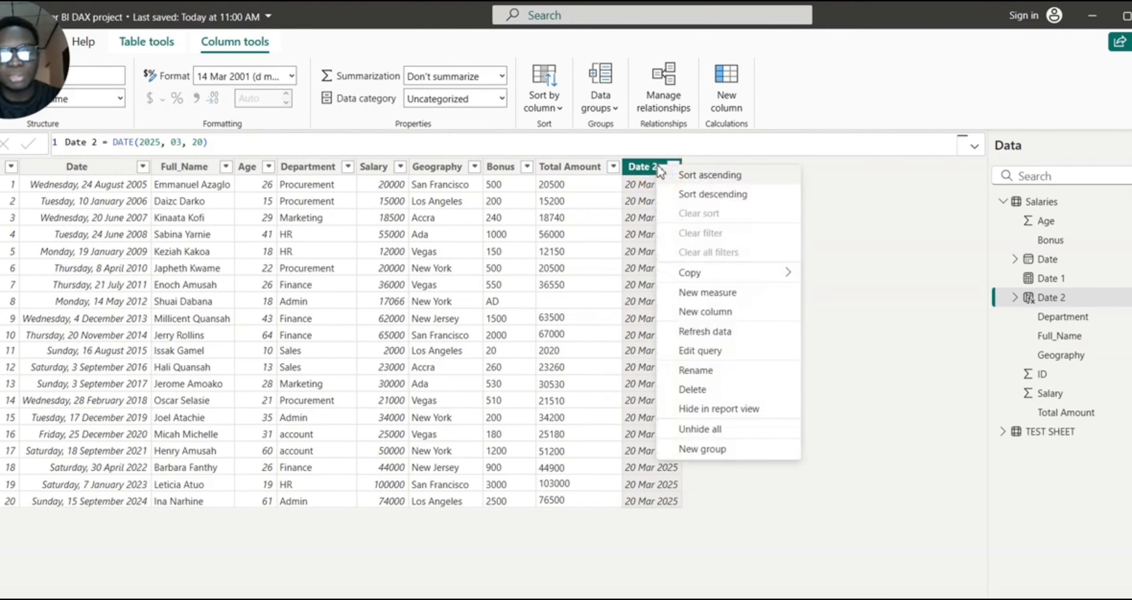
click(719, 308)
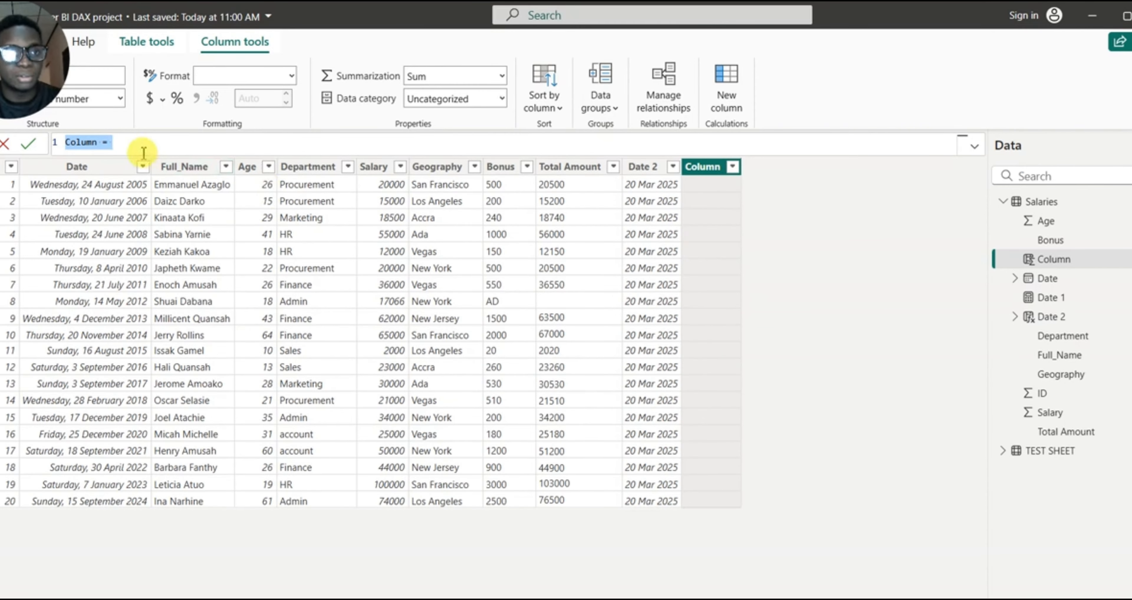
Name the new column DATEDIFF and begin its formula with the DATEDIFF function.
double_click(101, 142)
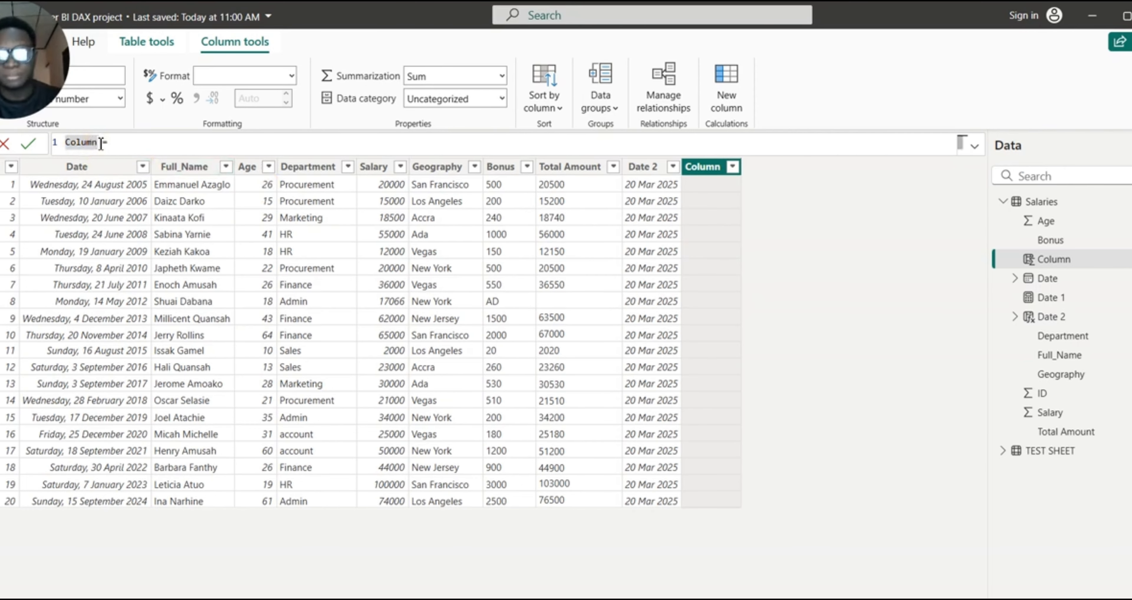
click(100, 142)
key(BackSpace)
key(BackSpace)
key(BackSpace)
key(BackSpace)
key(BackSpace)
key(BackSpace)
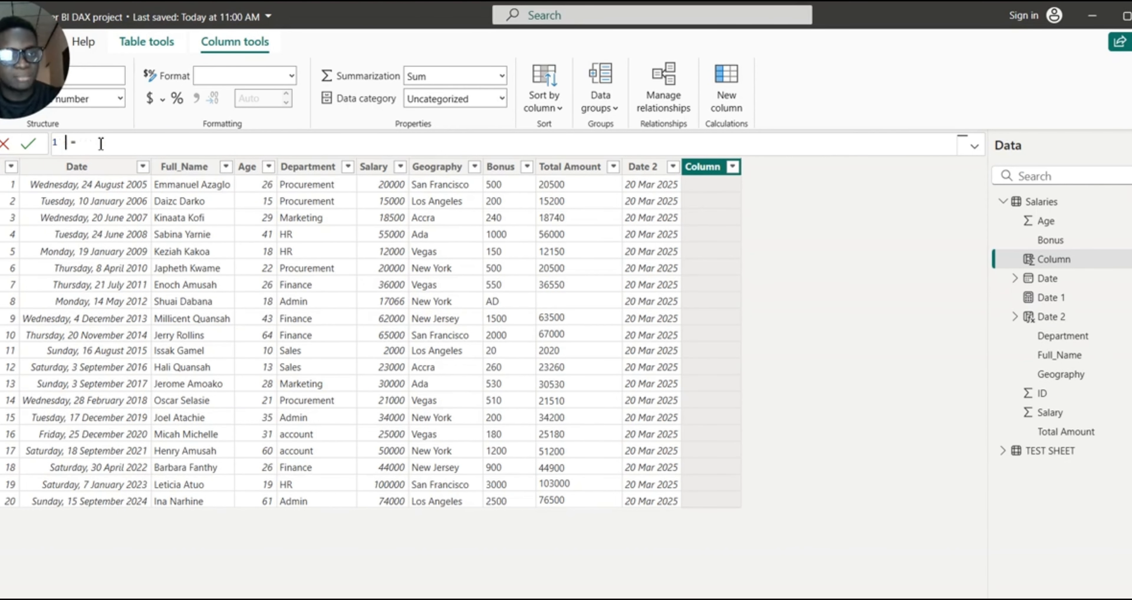
text(DATEDI)
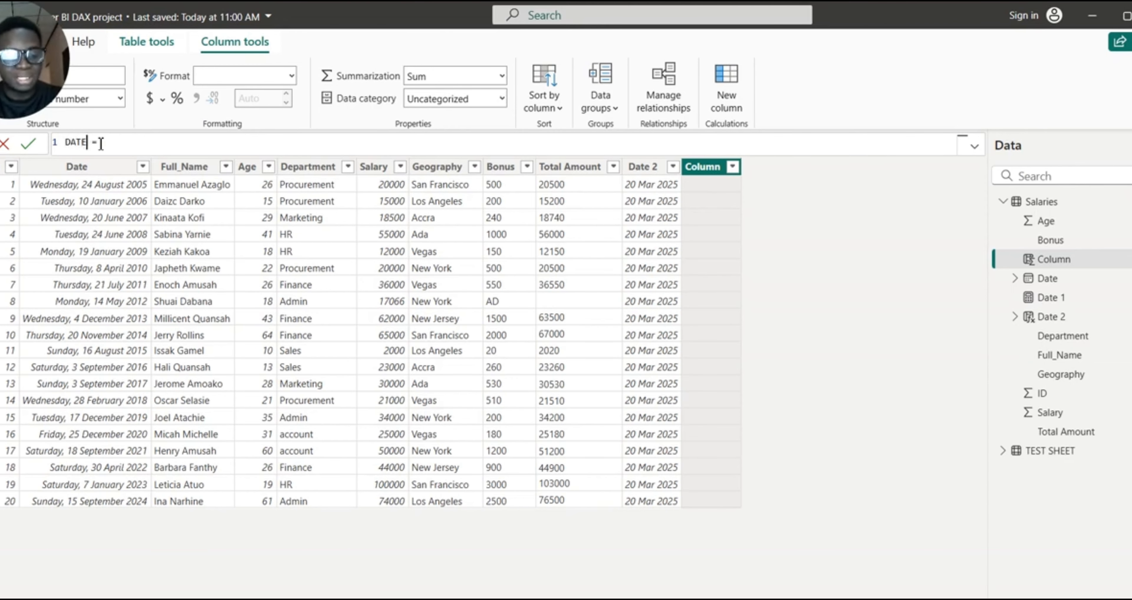
text(FF)
click(132, 142)
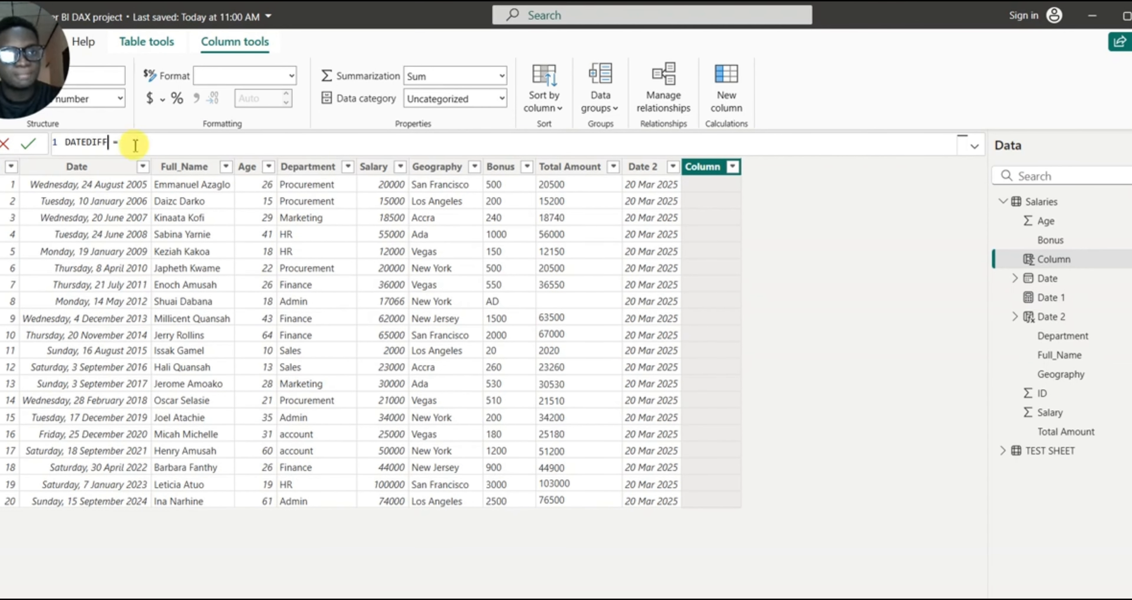
text(DATEDIFF)
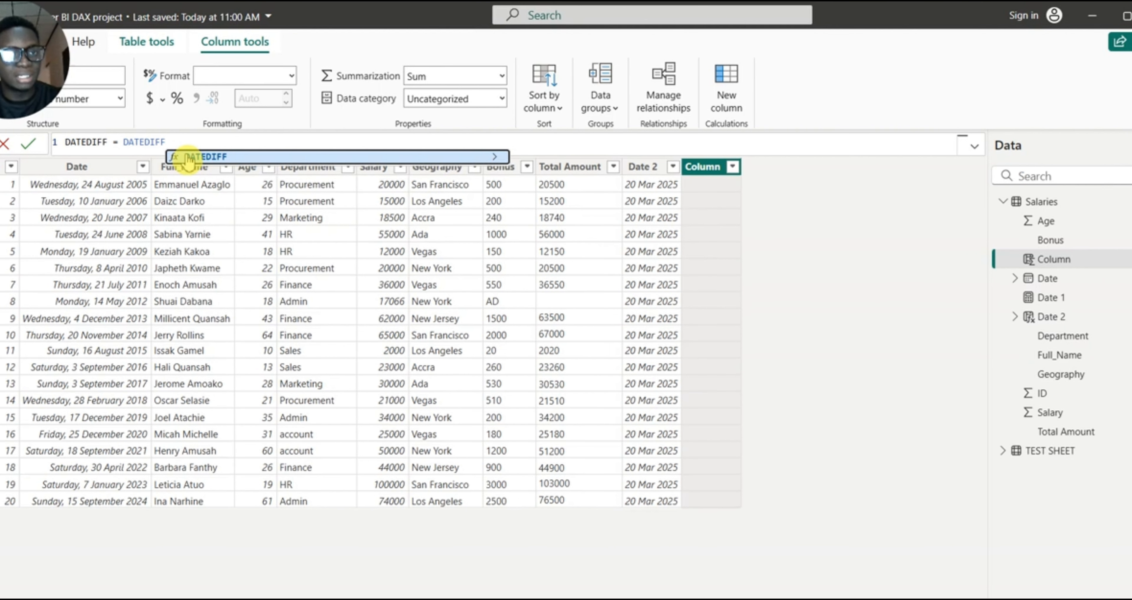
click(216, 156)
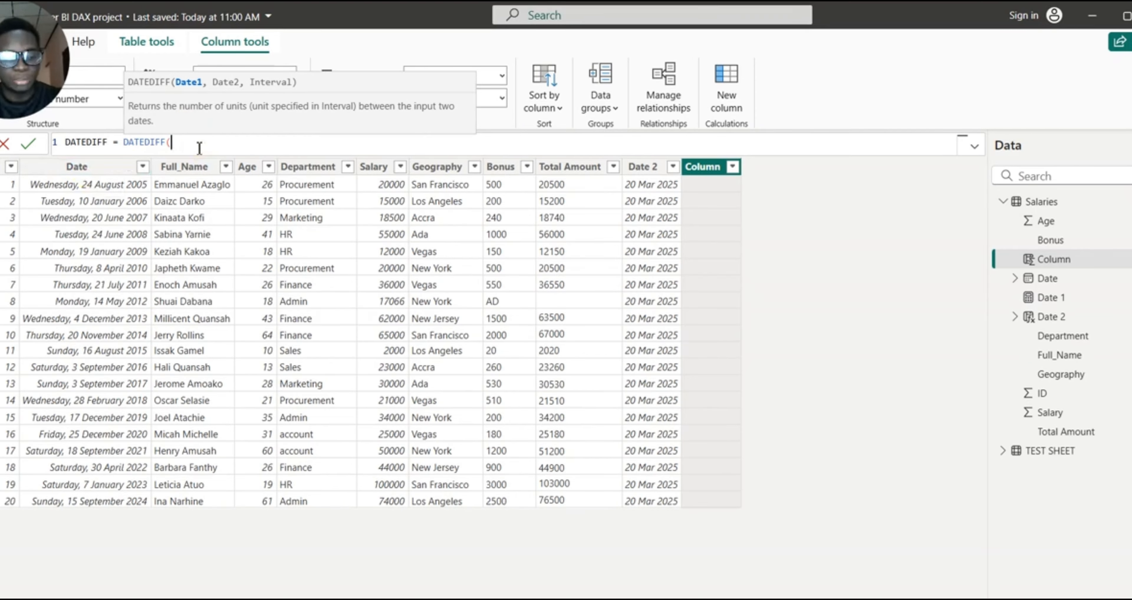
text(SATE)
key(BackSpace)
key(BackSpace)
key(BackSpace)
key(BackSpace)
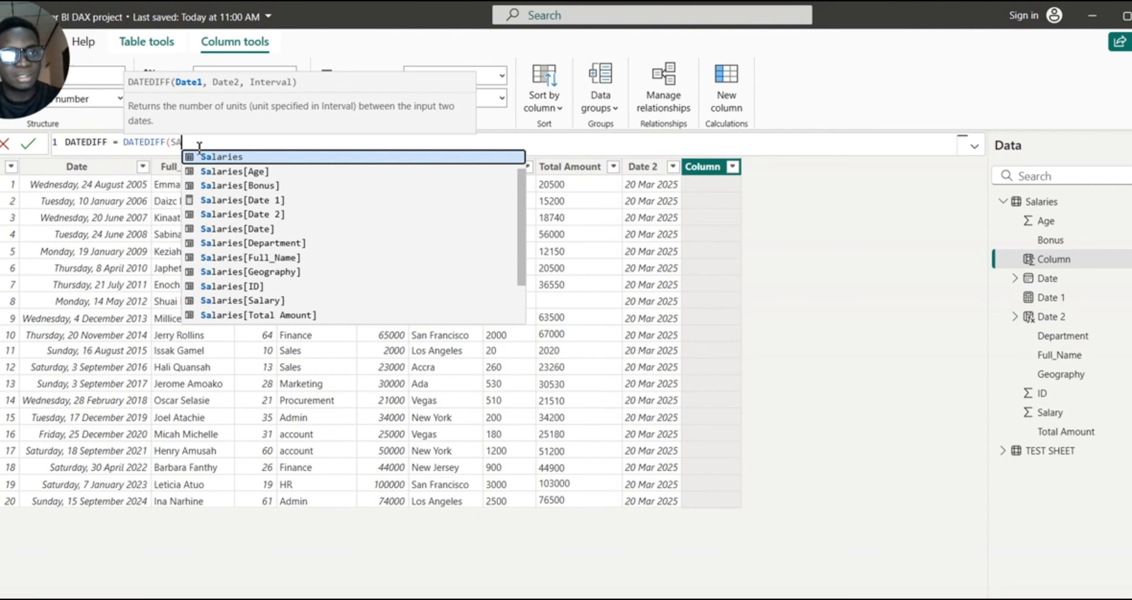
text(DATE)
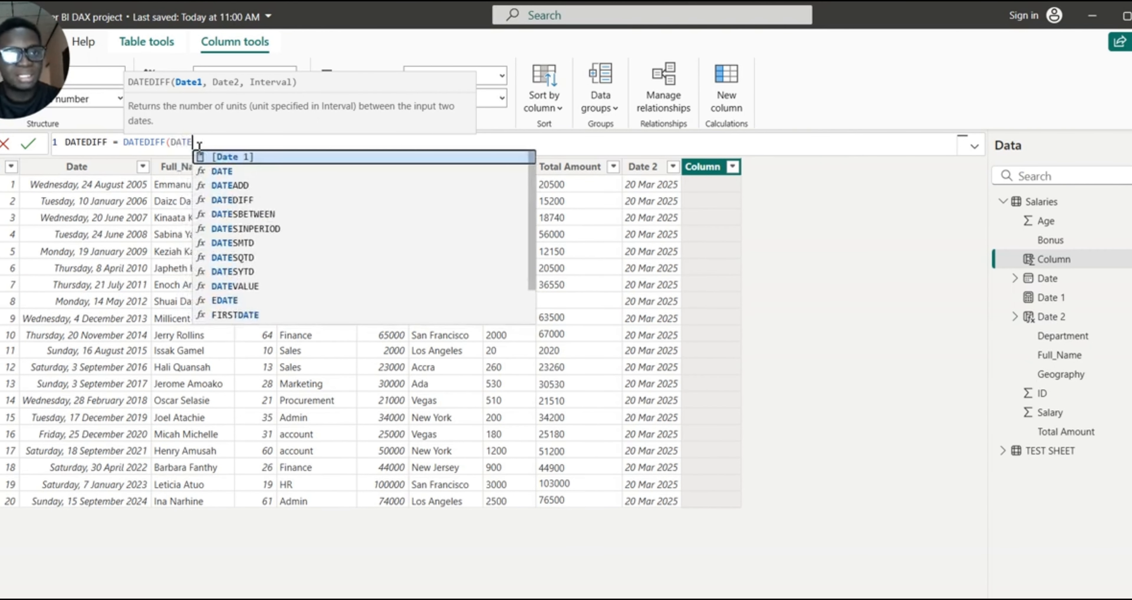
key(BackSpace)
key(BackSpace)
key(BackSpace)
key(BackSpace)
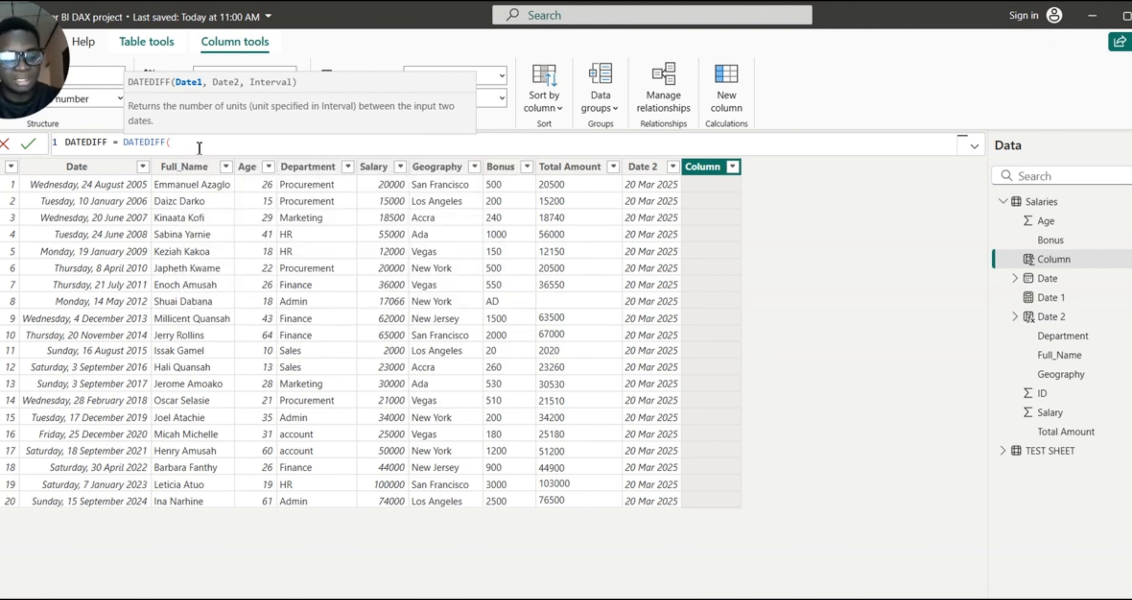
Give the DATEDIFF function Salaries[Date] as its first date and Salaries[Date 2] as its second date.
text(SALARI)
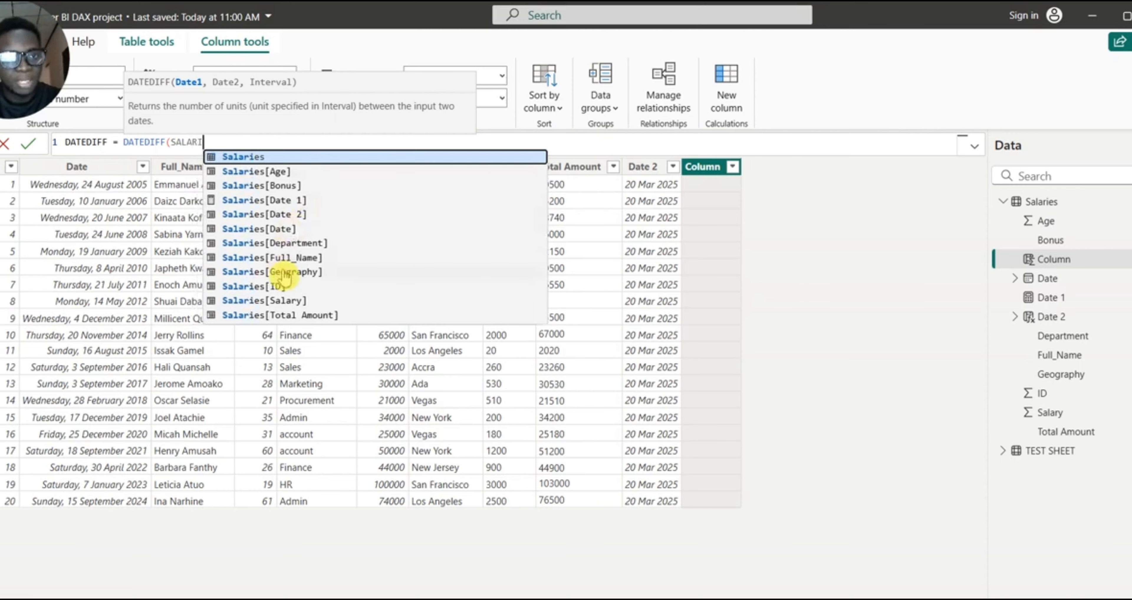
click(286, 230)
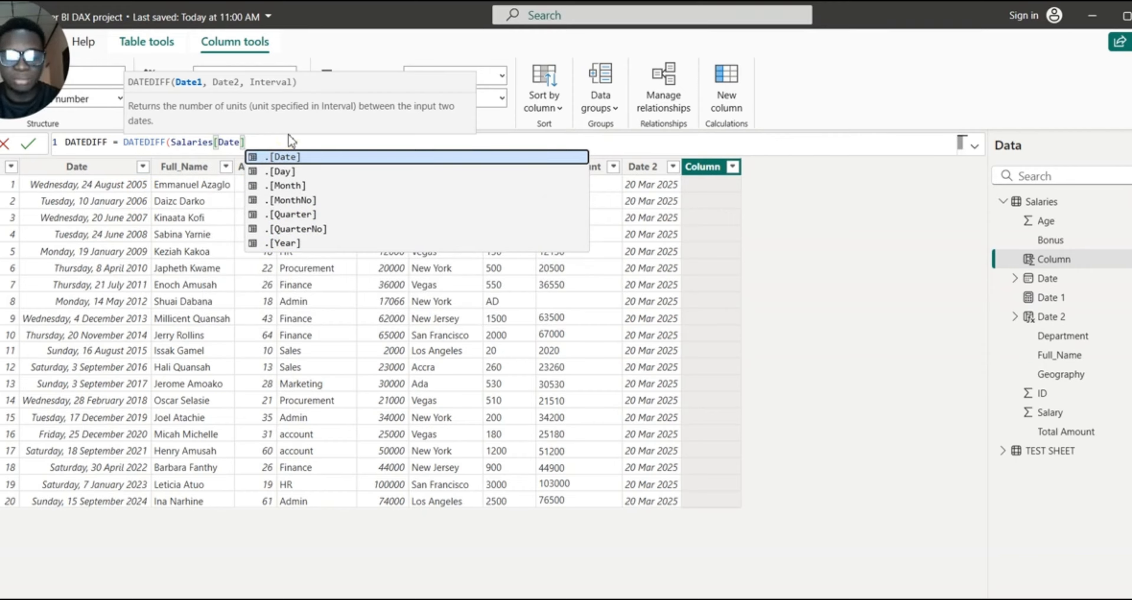
text(,)
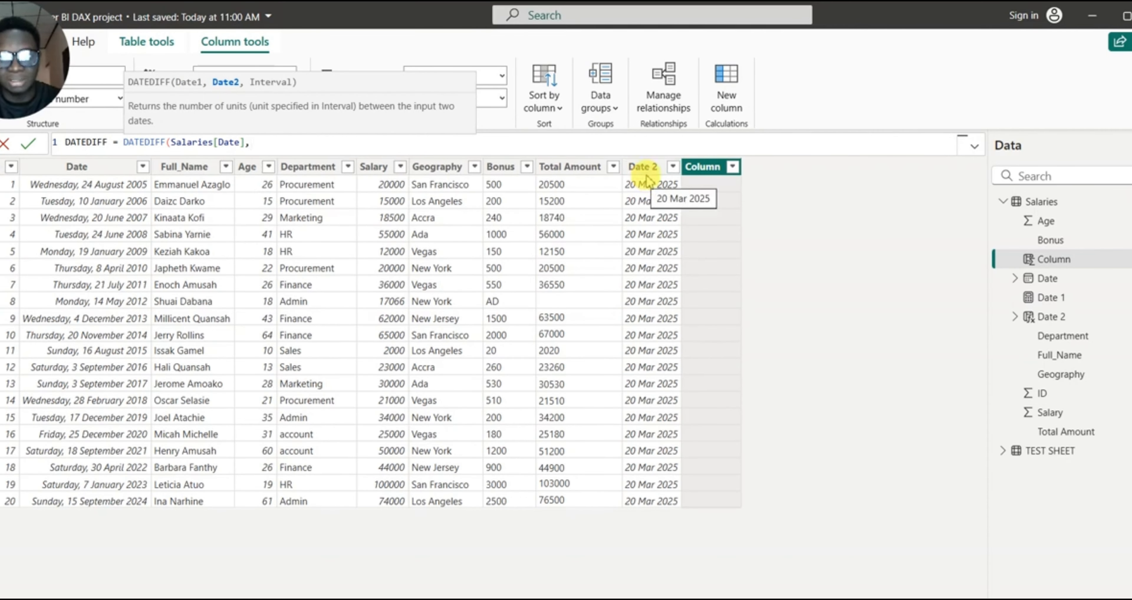
text(DATE2)
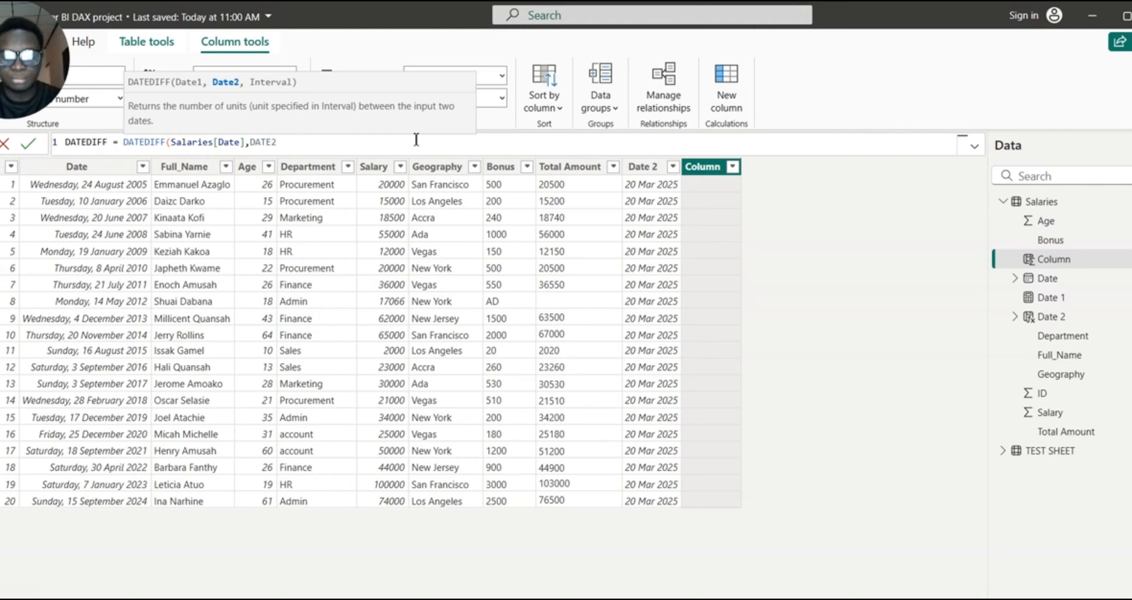
key(BackSpace)
text(2)
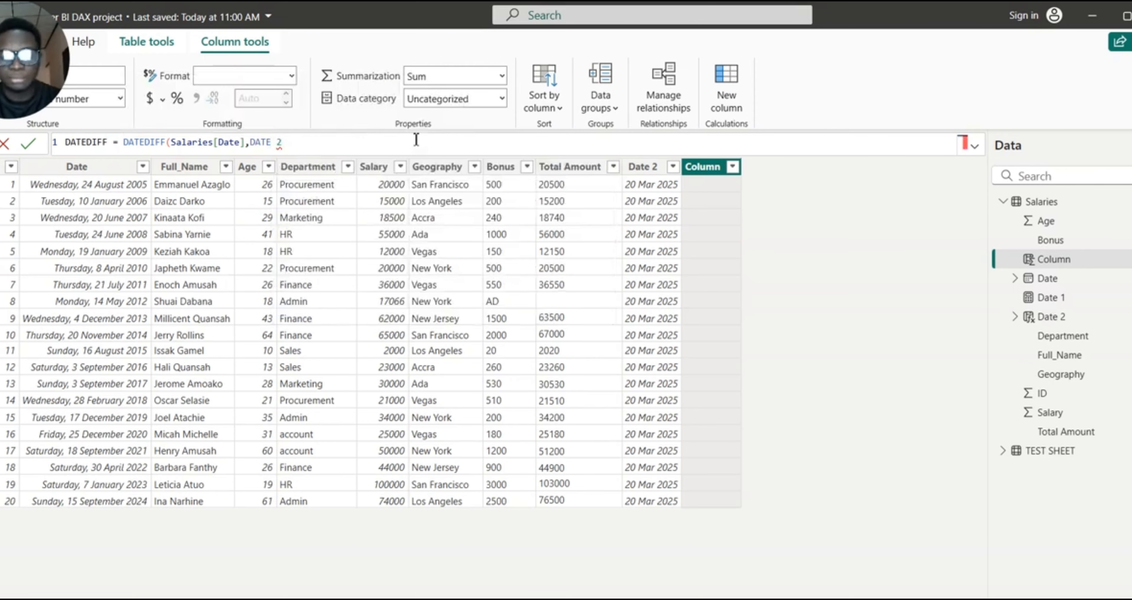
key(BackSpace)
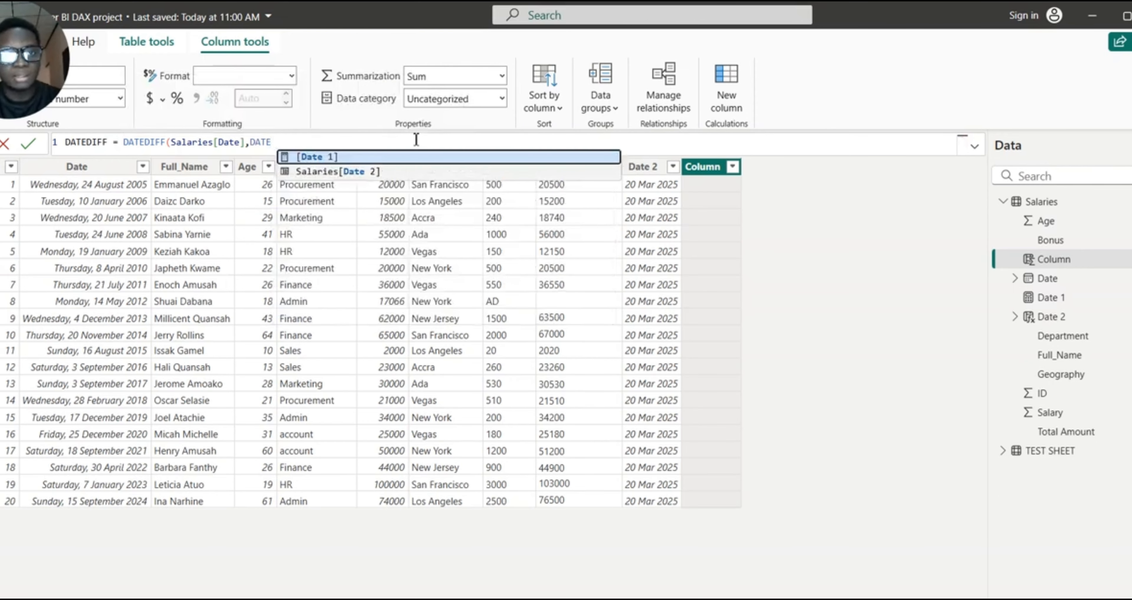
click(347, 171)
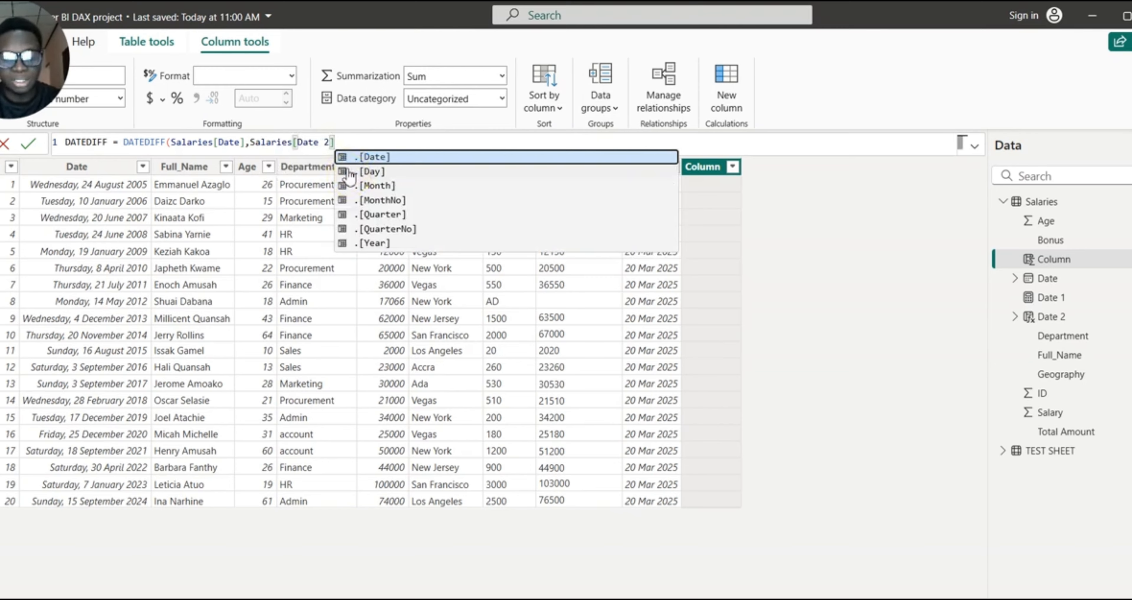
text(,)
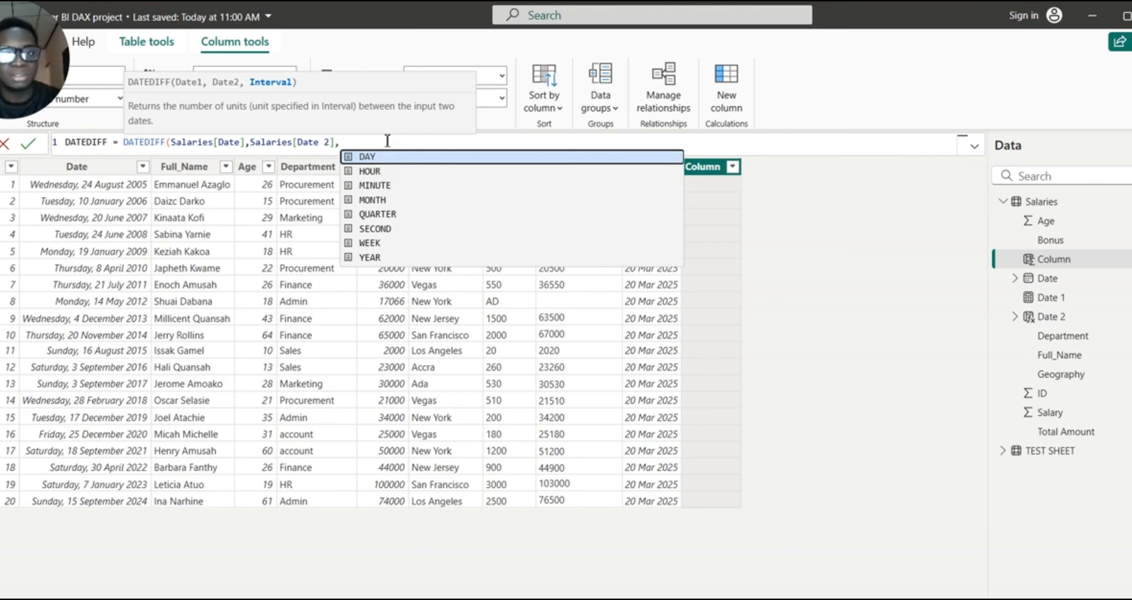
Set the DATEDIFF interval to YEAR, close the formula and apply it.
click(369, 258)
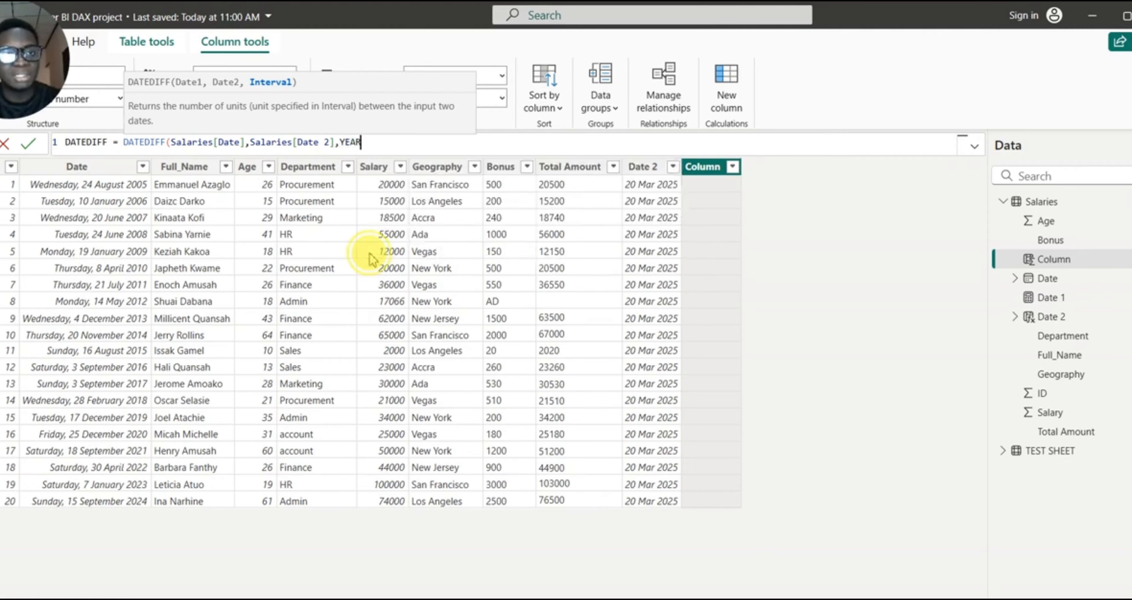
text())
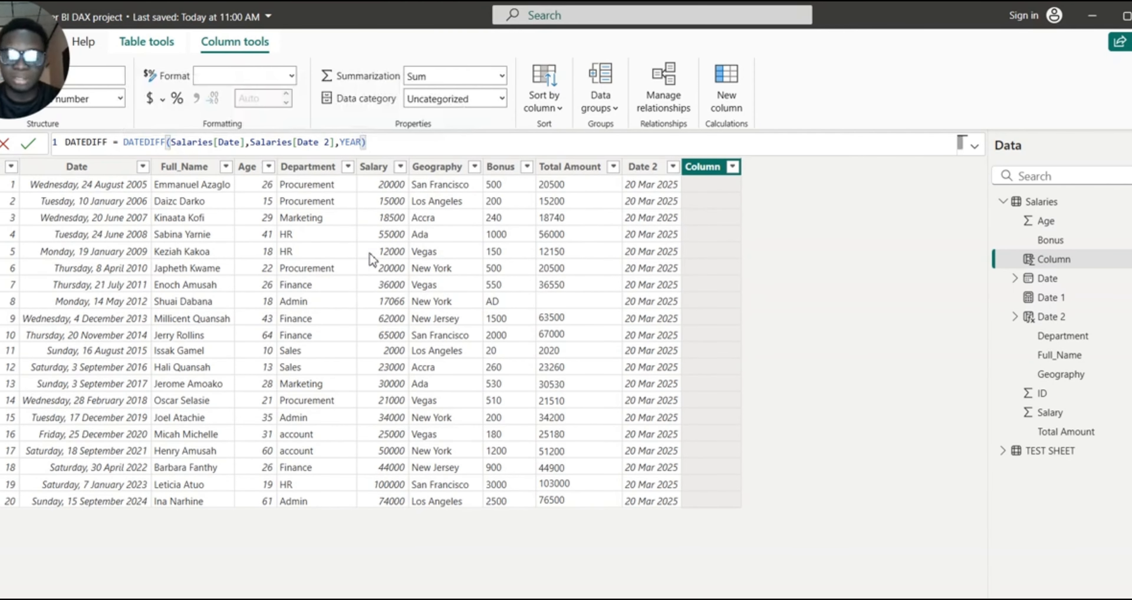
key(Return)
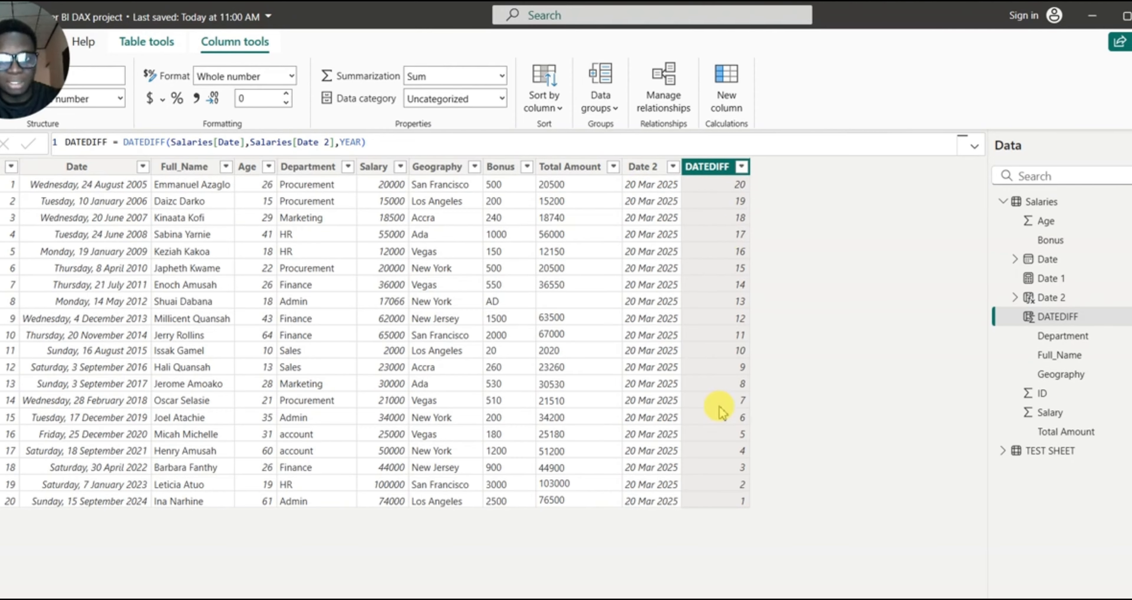
Remove the YEAR interval from the DATEDIFF column's formula.
click(362, 143)
key(BackSpace)
key(BackSpace)
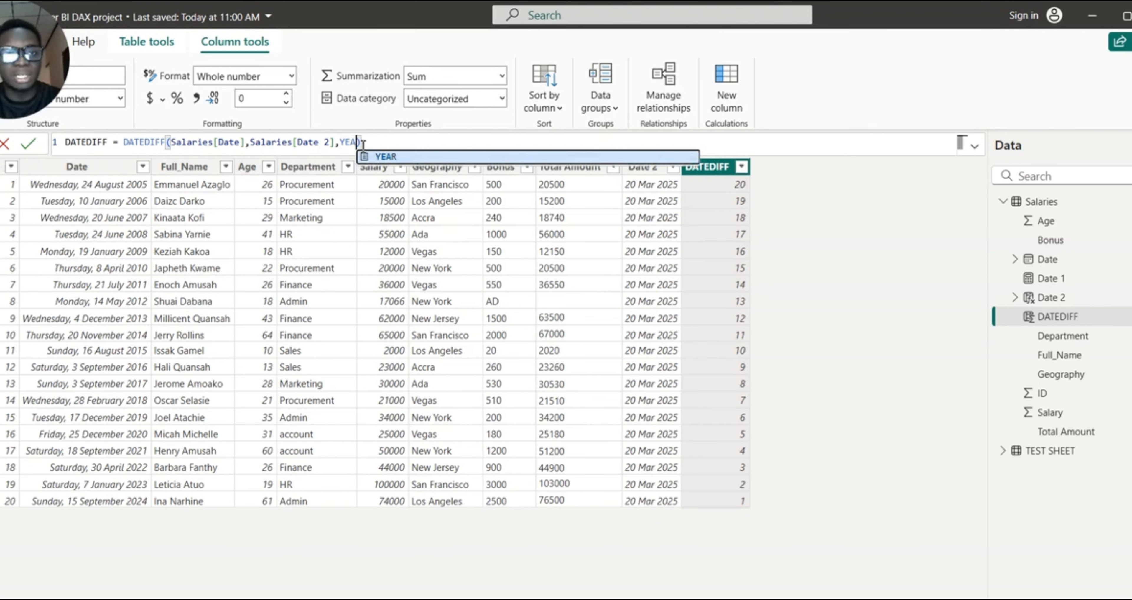
Change the interval of the DATEDIFF column's formula to DAY and apply it.
key(BackSpace)
key(BackSpace)
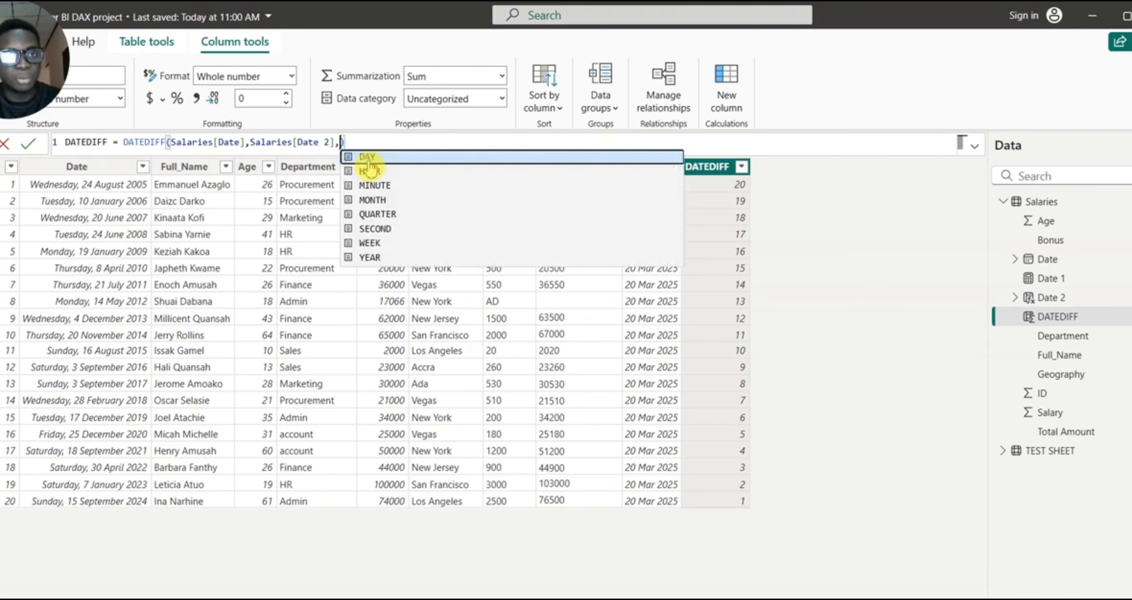
click(379, 157)
key(Return)
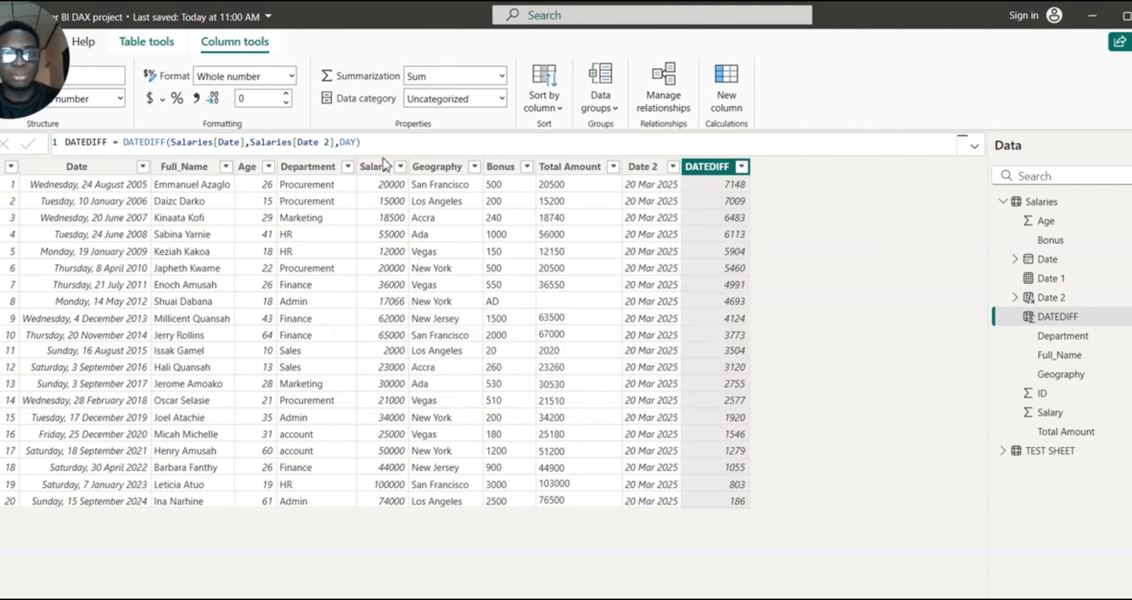
Change the interval argument in the DATEDIFF column's formula to MONTH and apply the formula.
click(357, 142)
key(BackSpace)
key(BackSpace)
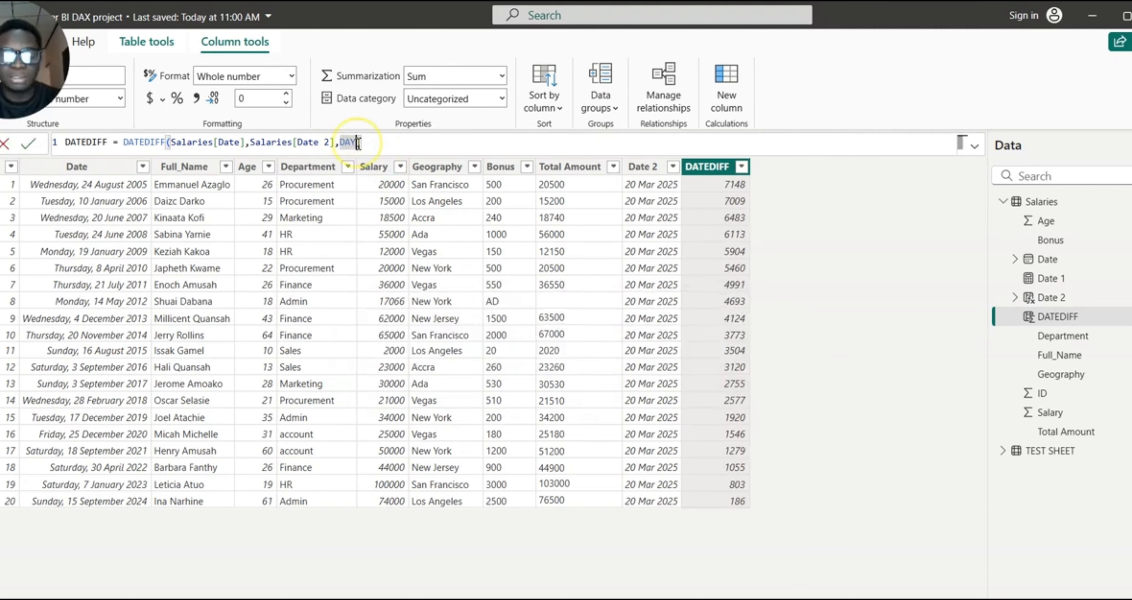
key(BackSpace)
text(MON)
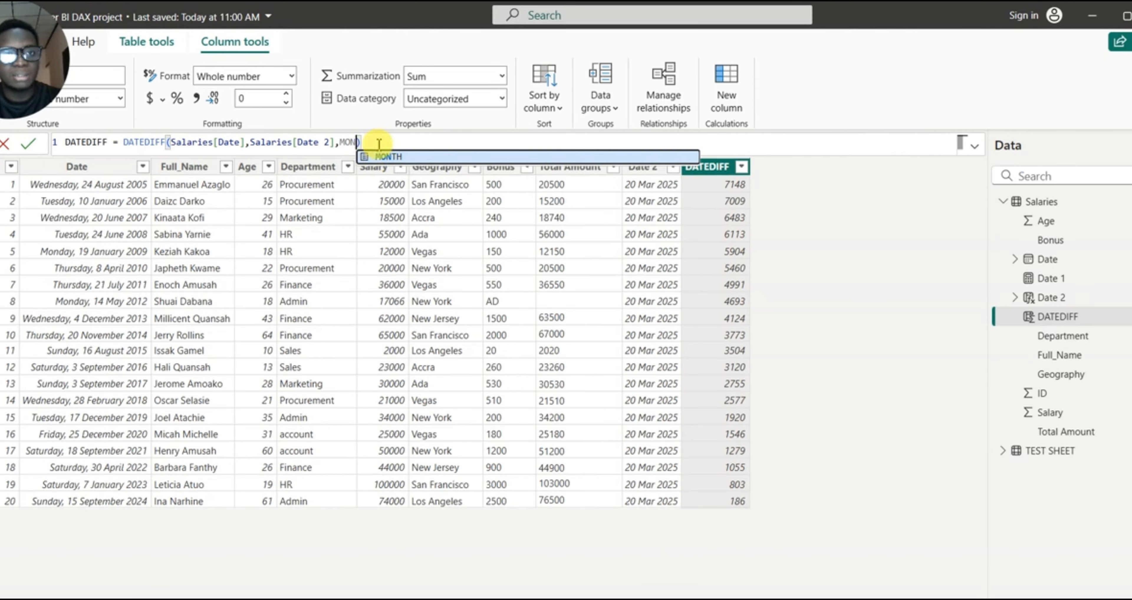
key(BackSpace)
key(BackSpace)
key(BackSpace)
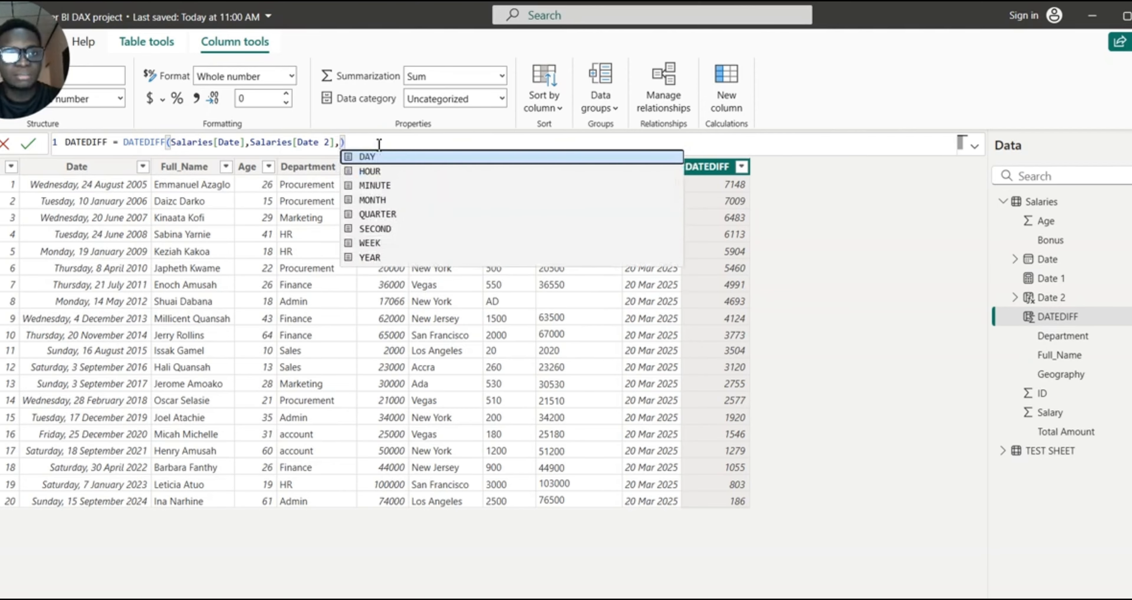
click(392, 202)
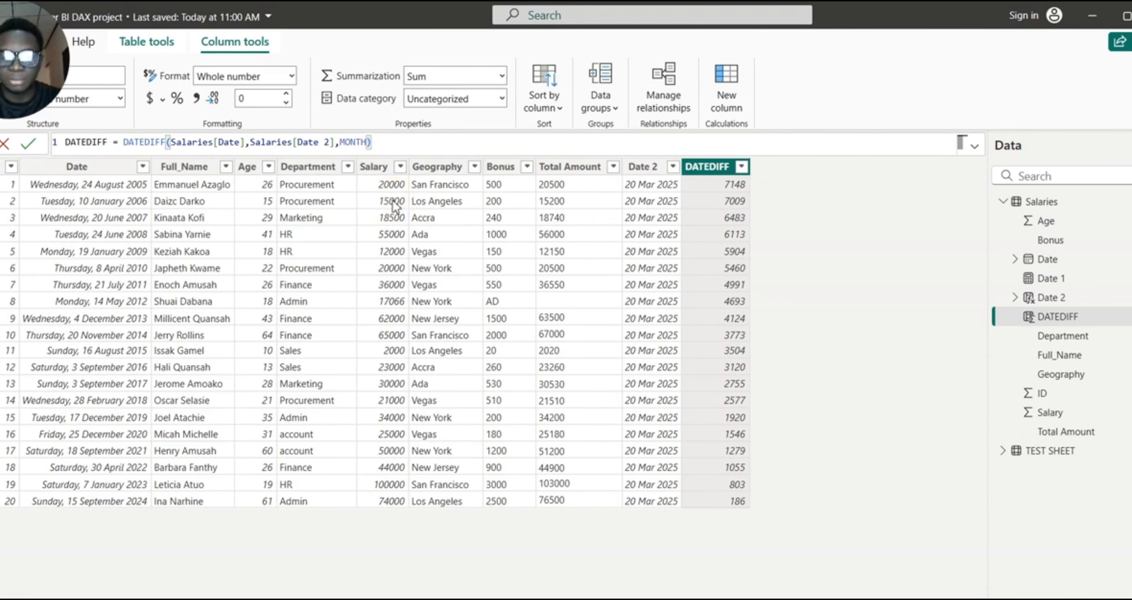
key(Return)
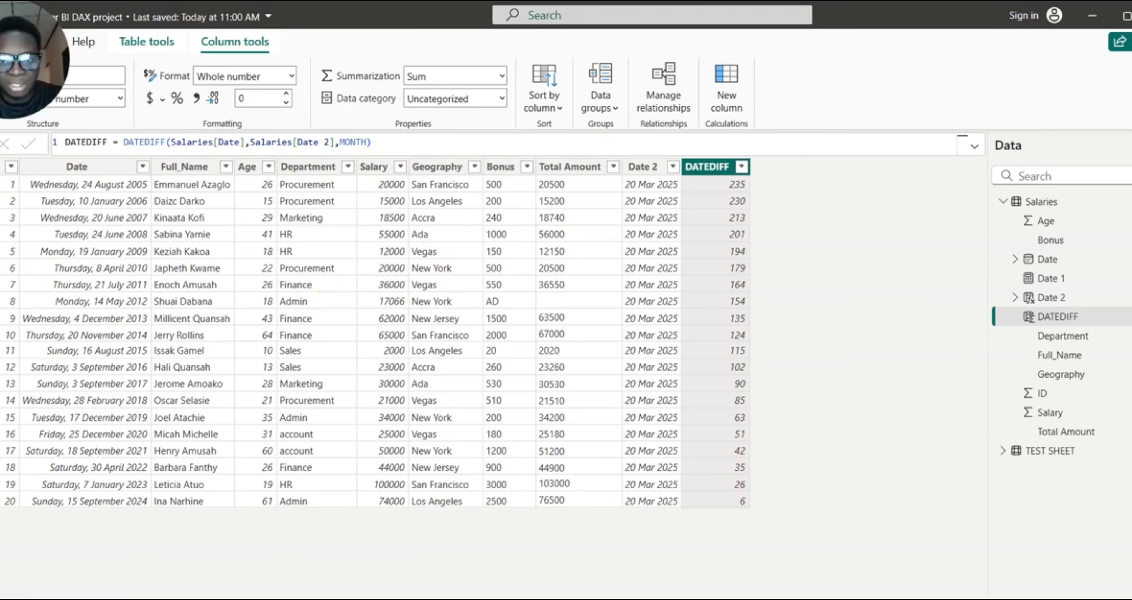
Switch to the DAX LESSONS.pptx presentation to check the list of date and time functions, and return to Power BI.
mouse_move(656, 599)
click(655, 568)
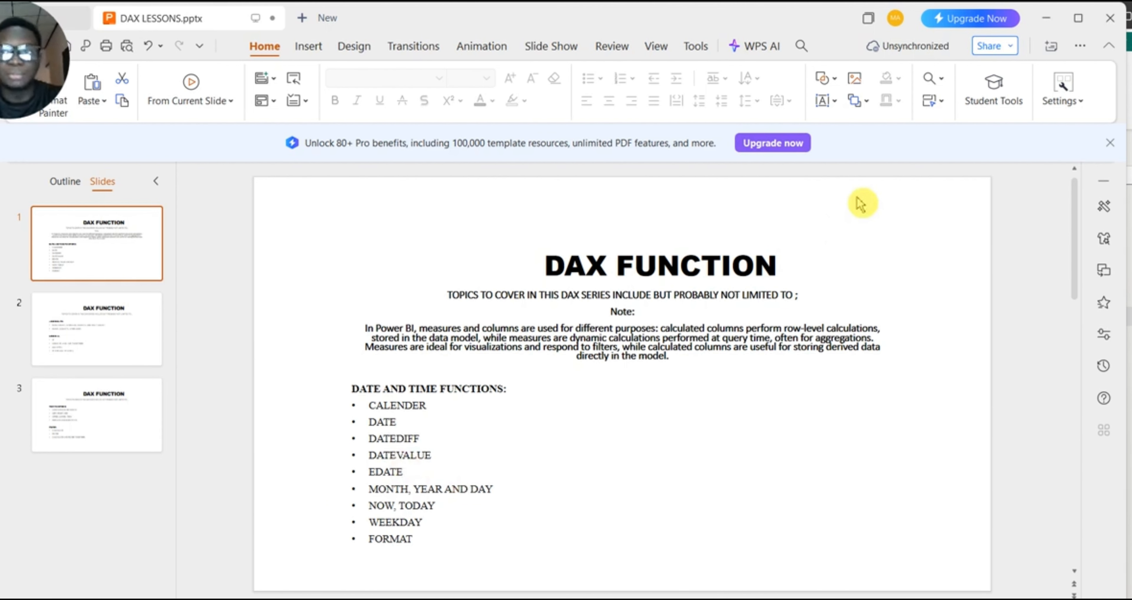
click(1049, 21)
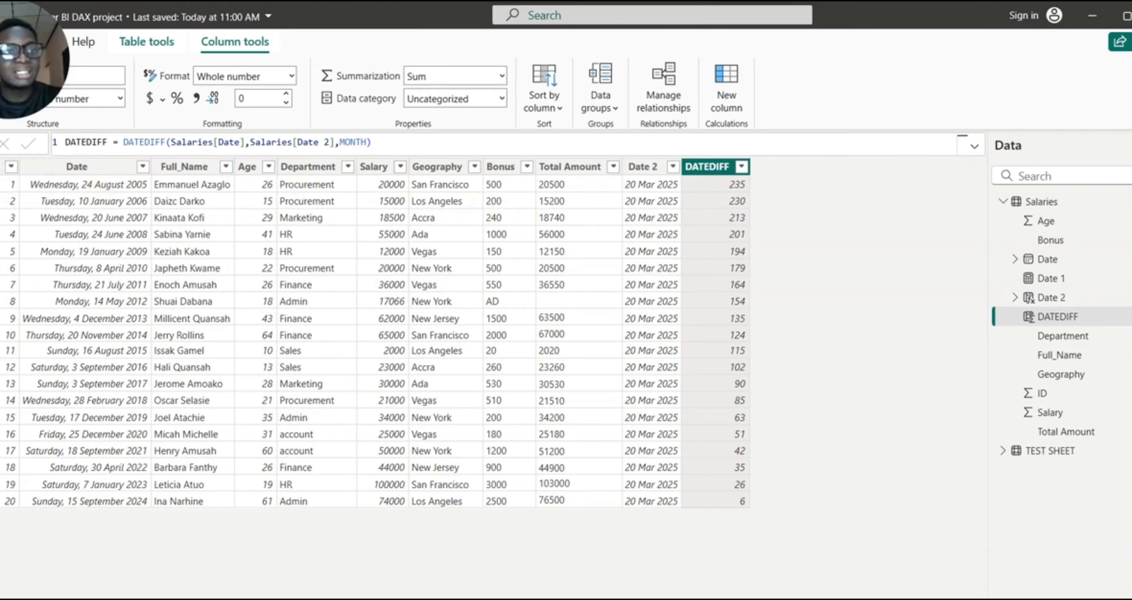
Collapse the Salaries table's field list and display the TEST SHEET table's data.
click(1038, 206)
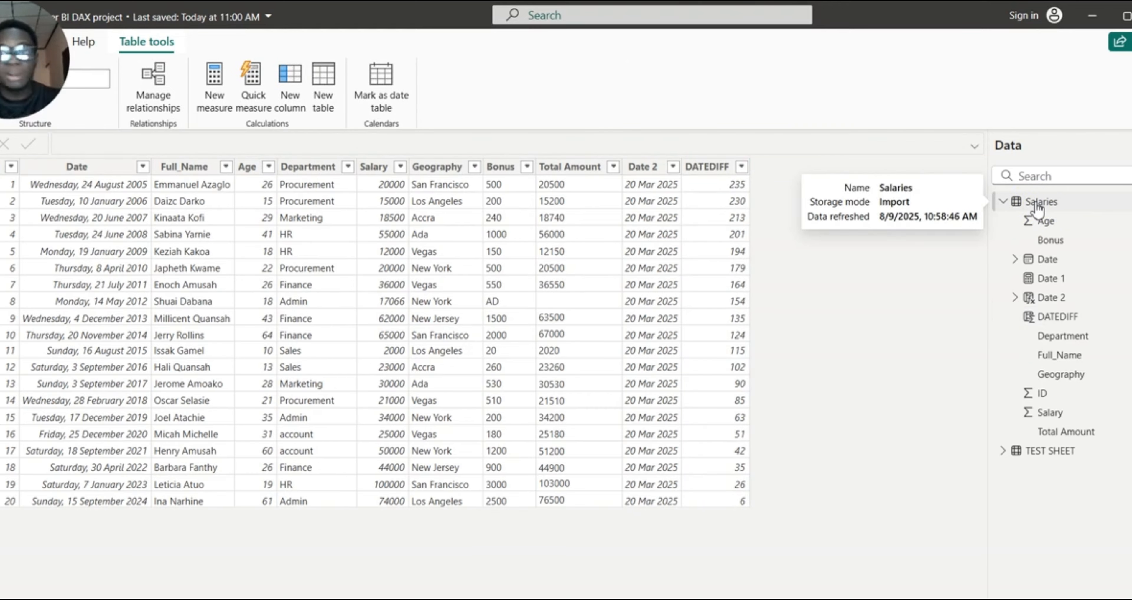
click(1003, 202)
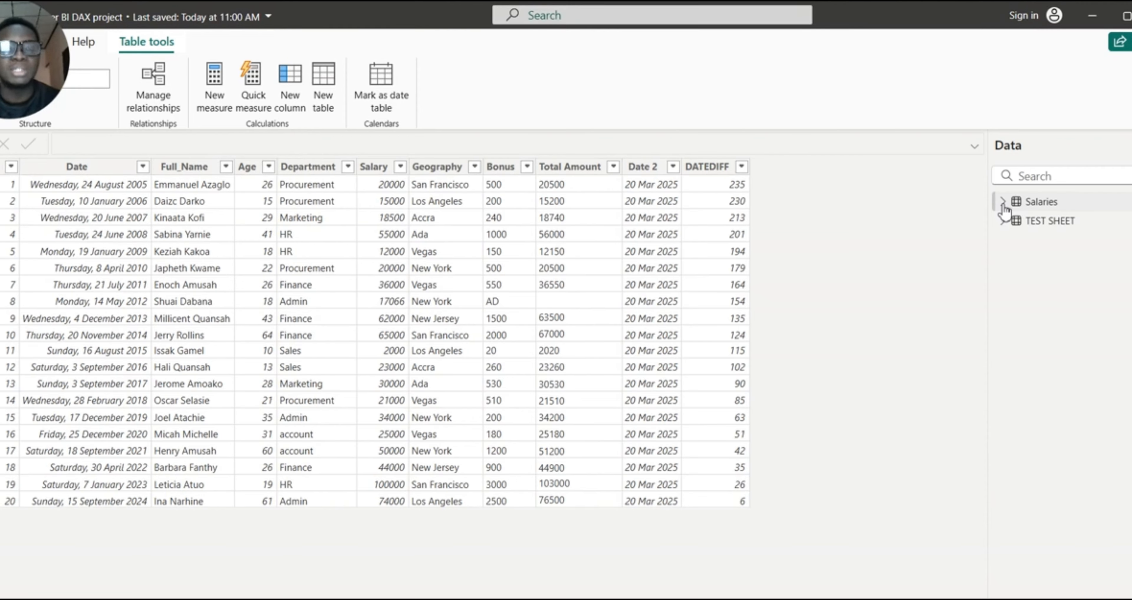
click(1046, 222)
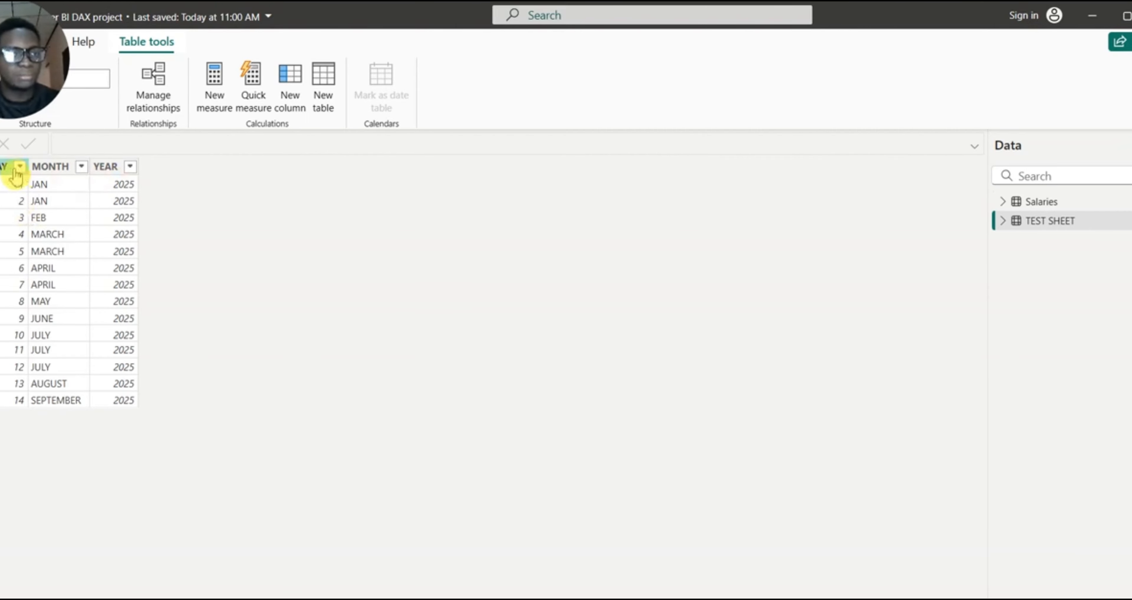
Examine the YEAR, MONTH and DAY columns of the TEST SHEET table.
click(114, 168)
click(114, 168)
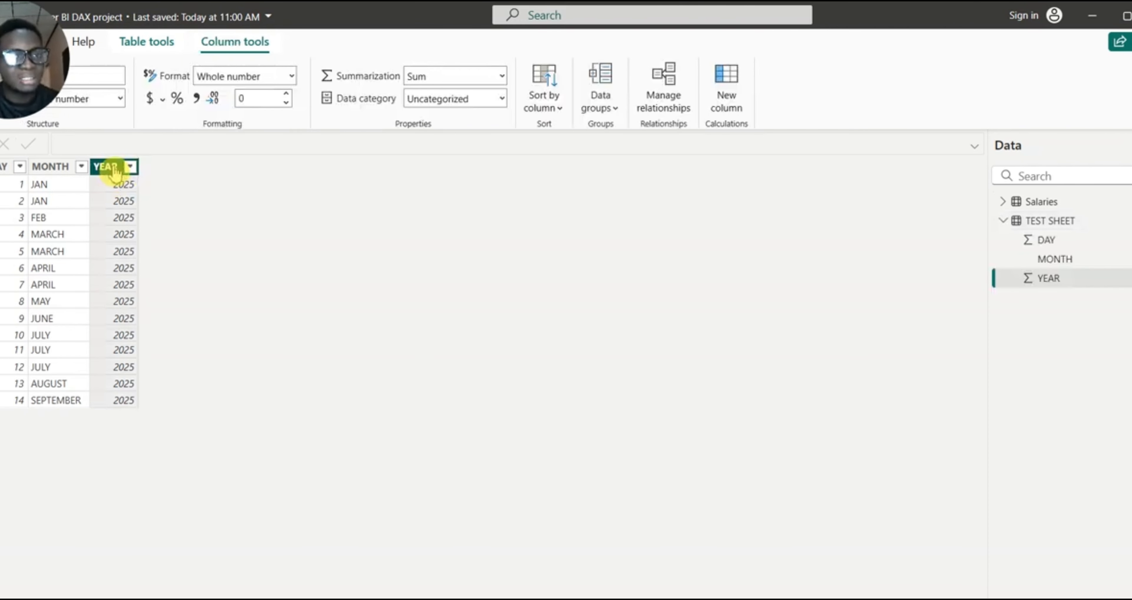
click(101, 170)
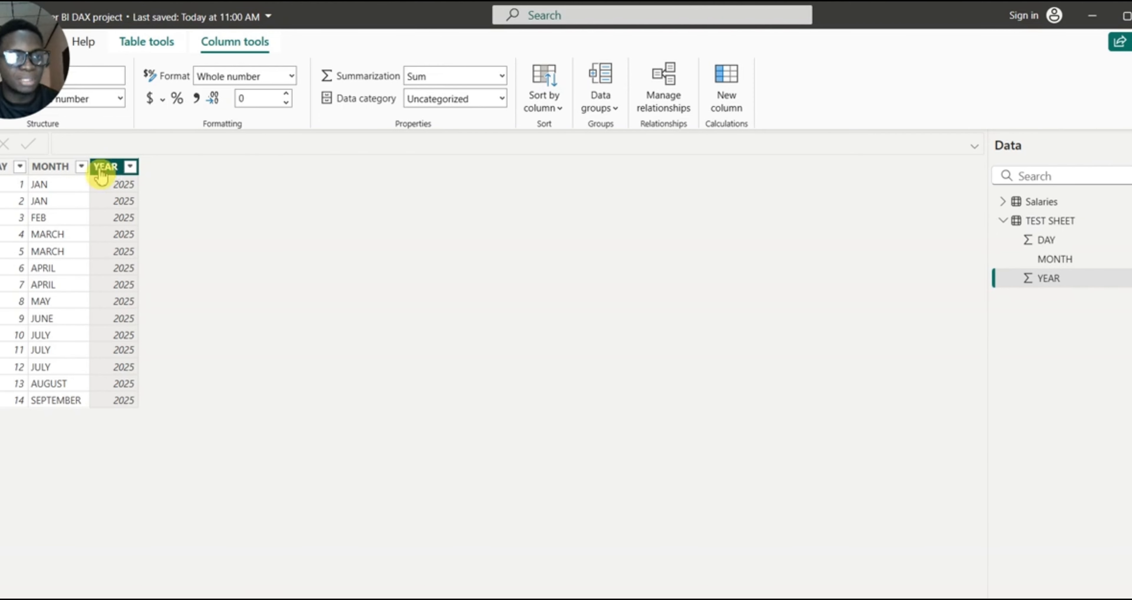
click(52, 172)
click(5, 174)
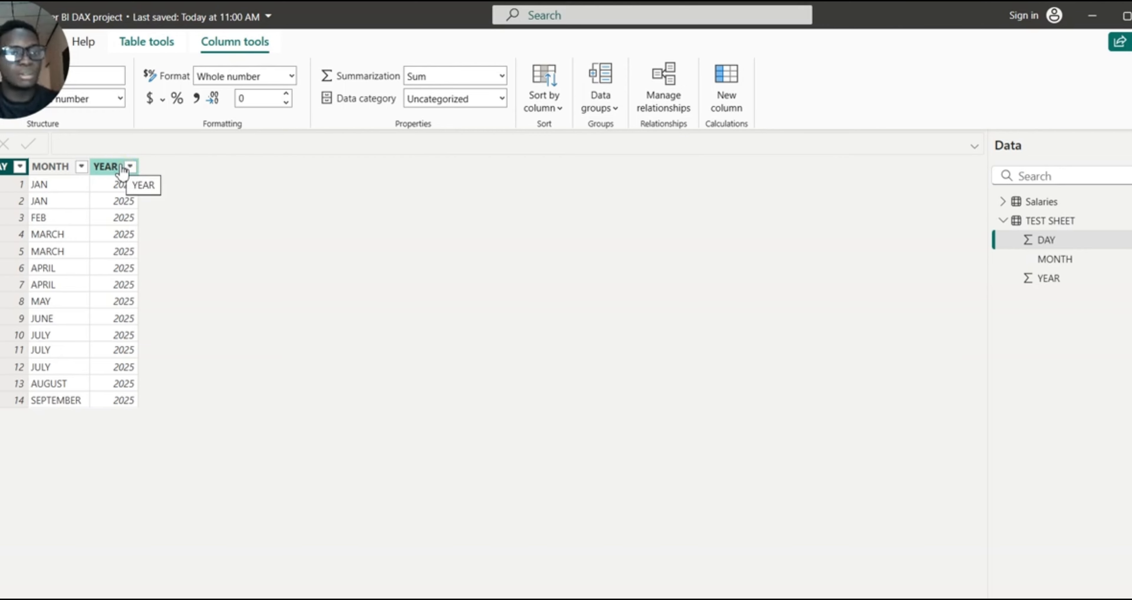
Add a calculated column to the TEST SHEET table and name it DATEVALUE.
click(104, 169)
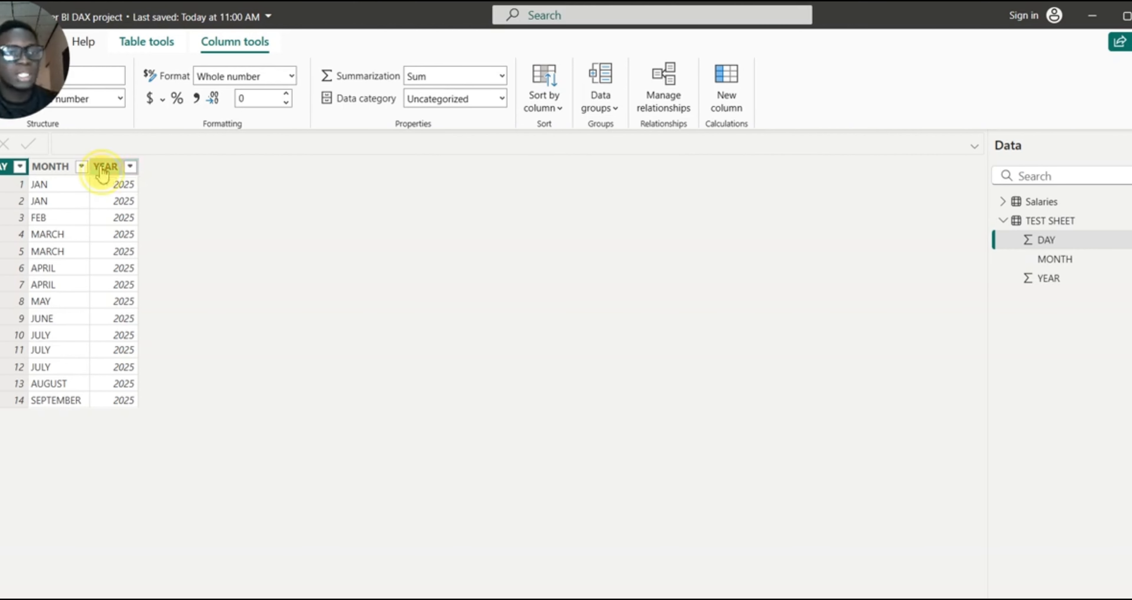
click(102, 171)
right_click(102, 172)
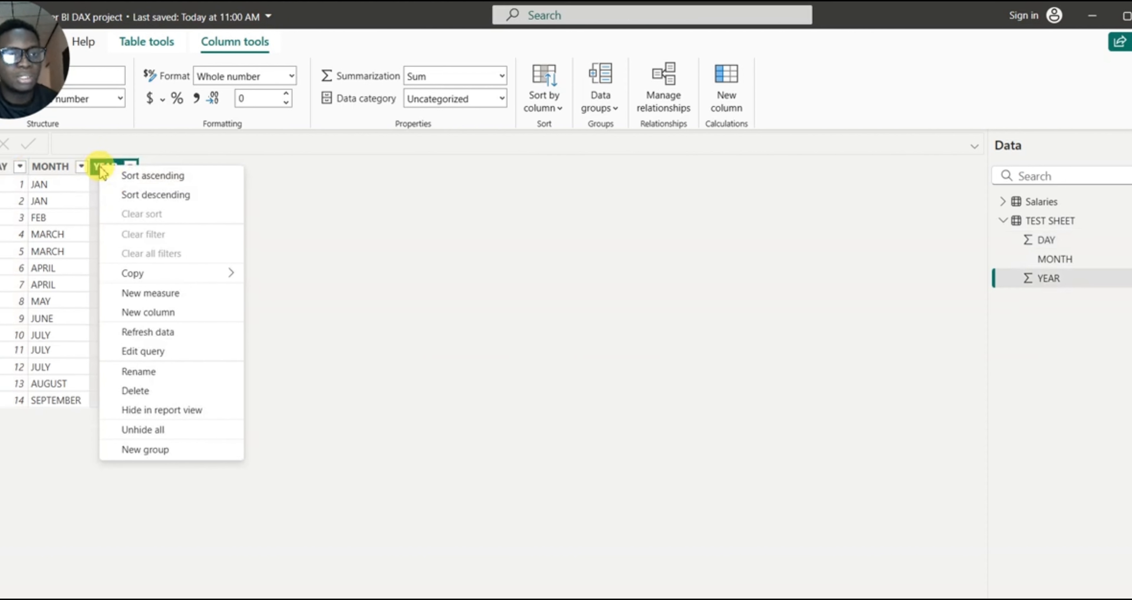
click(171, 314)
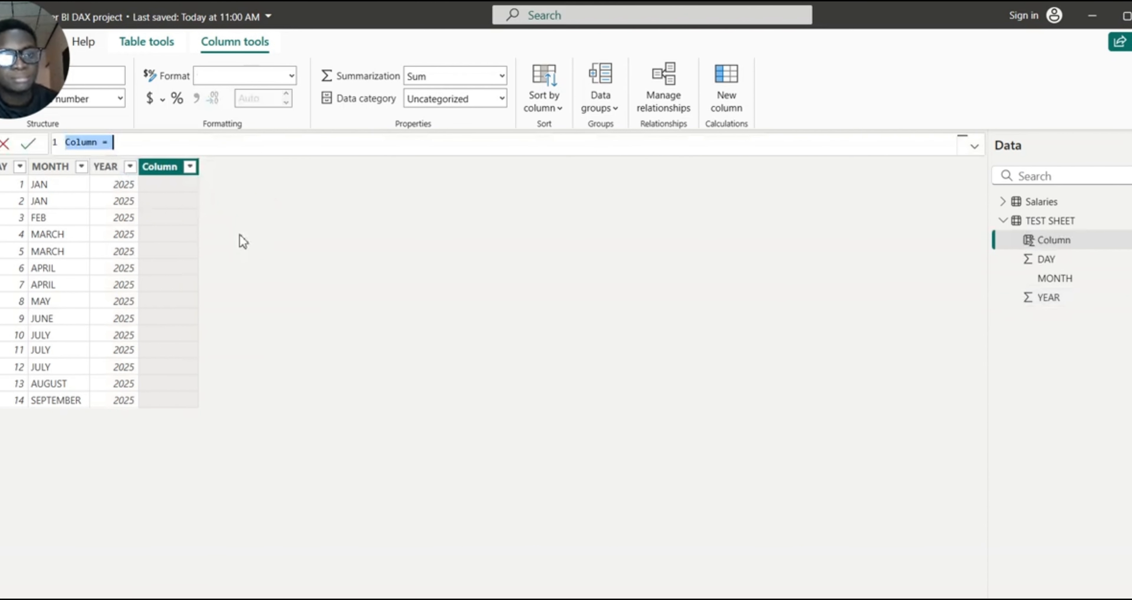
click(101, 147)
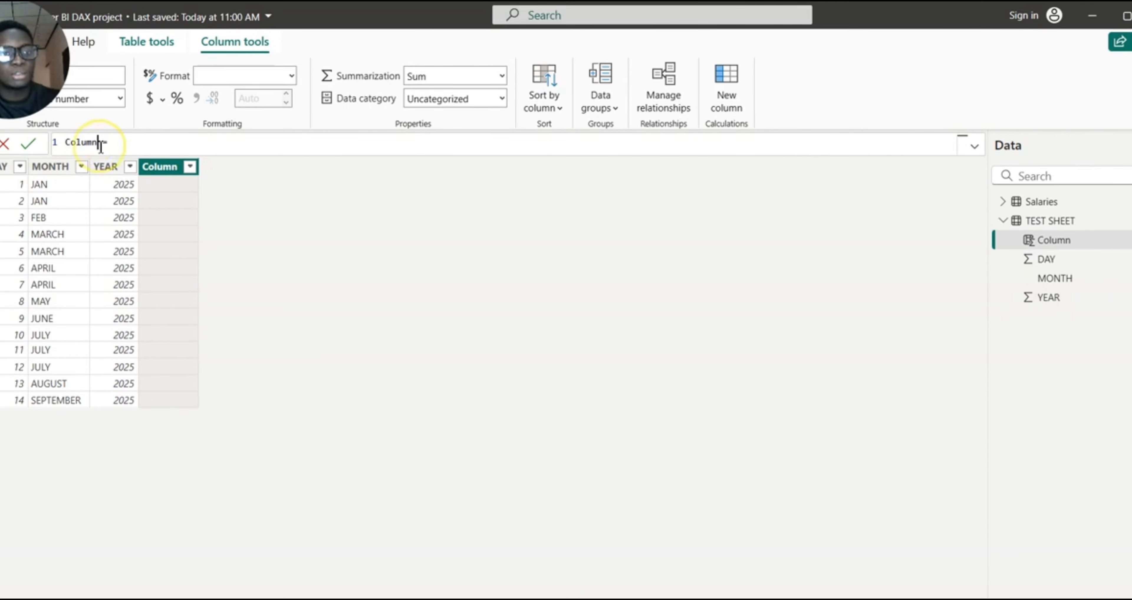
key(BackSpace)
key(BackSpace)
key(BackSpace)
key(BackSpace)
key(BackSpace)
key(BackSpace)
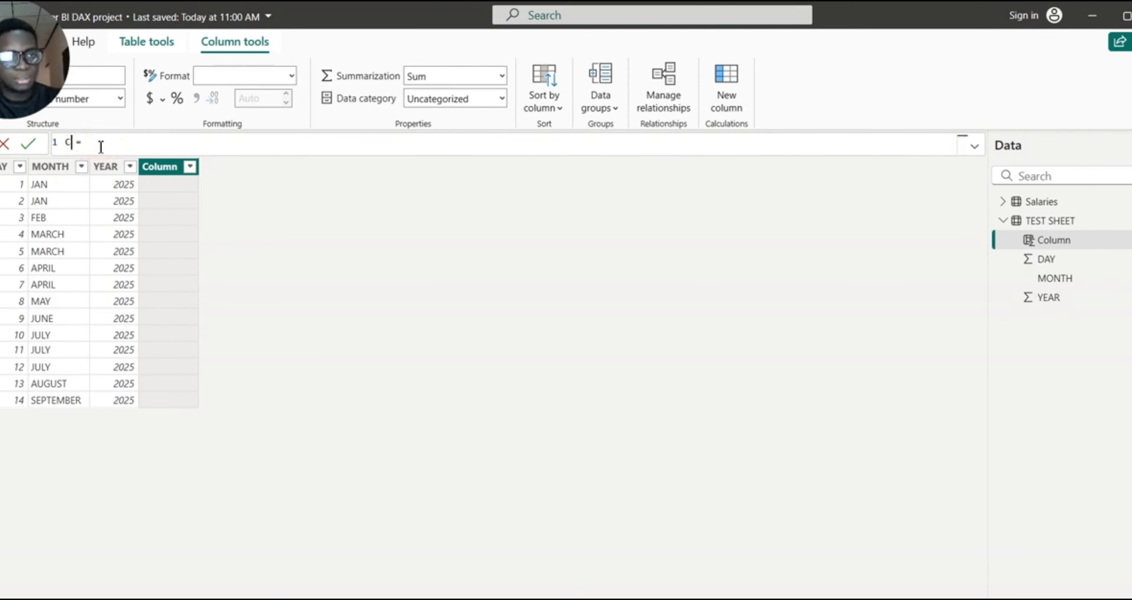
text(DATEVALUE)
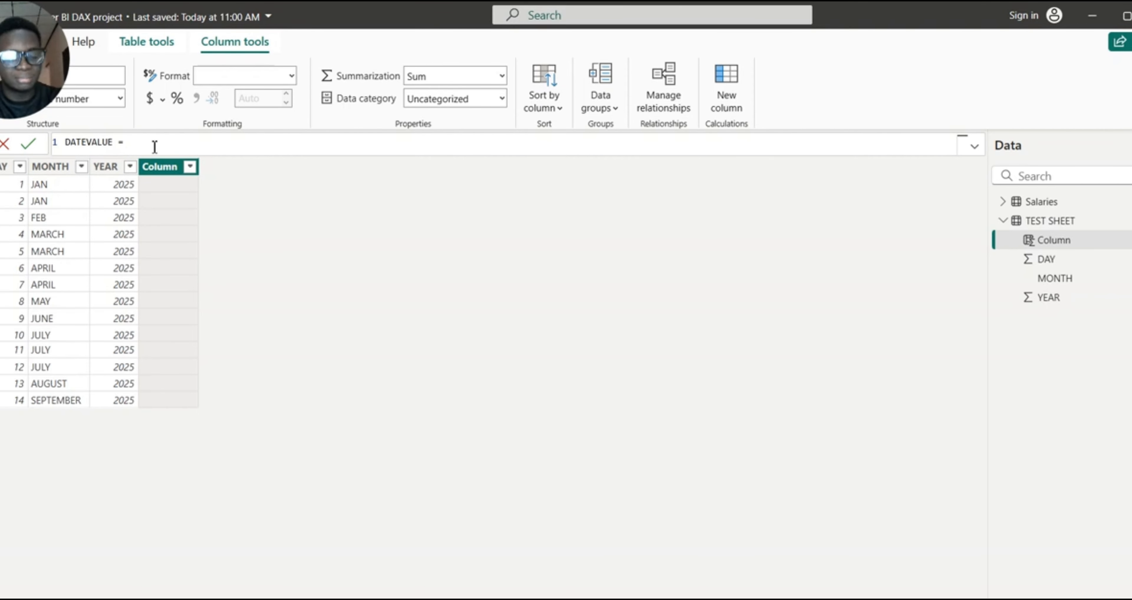
text(DAY)
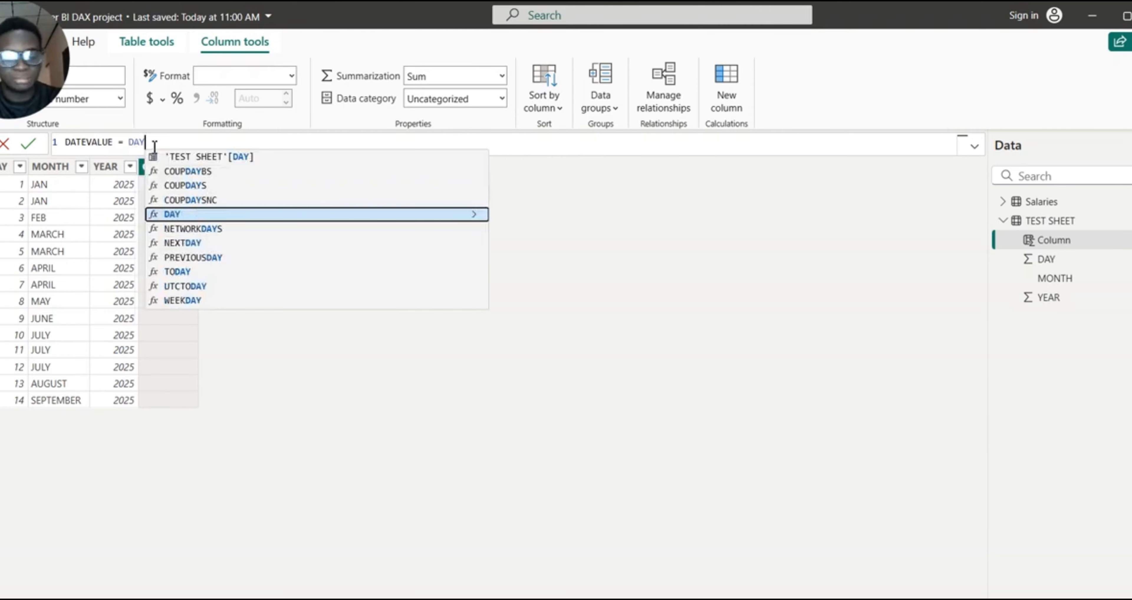
key(BackSpace)
key(BackSpace)
key(BackSpace)
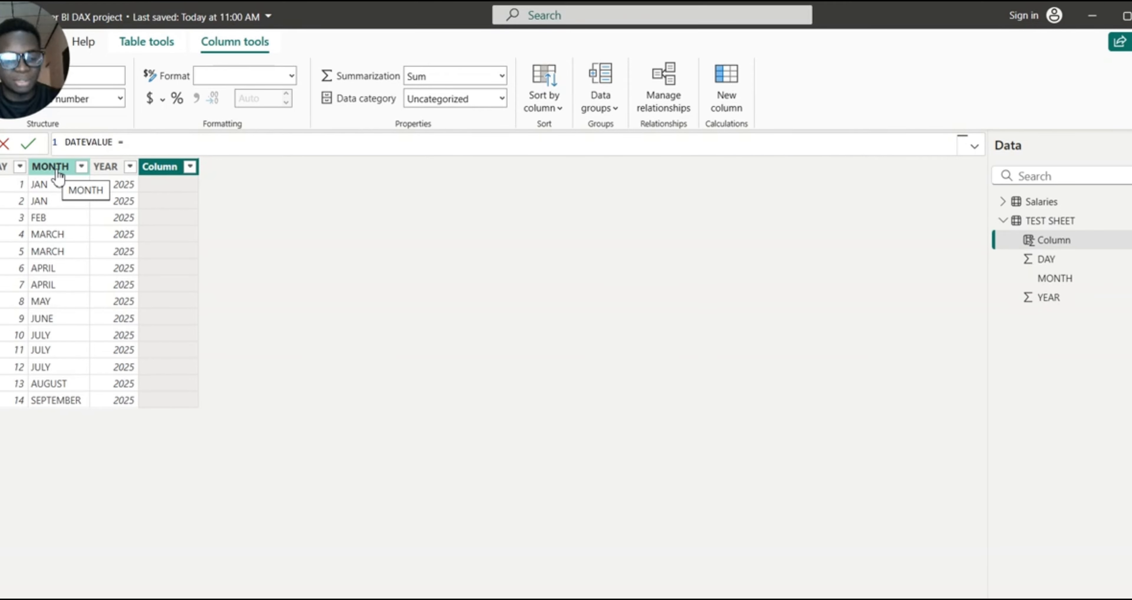
Begin the new column's formula with the DATEVALUE function, using 'TEST SHEET'[DAY] as the first part of its argument.
text(DATE)
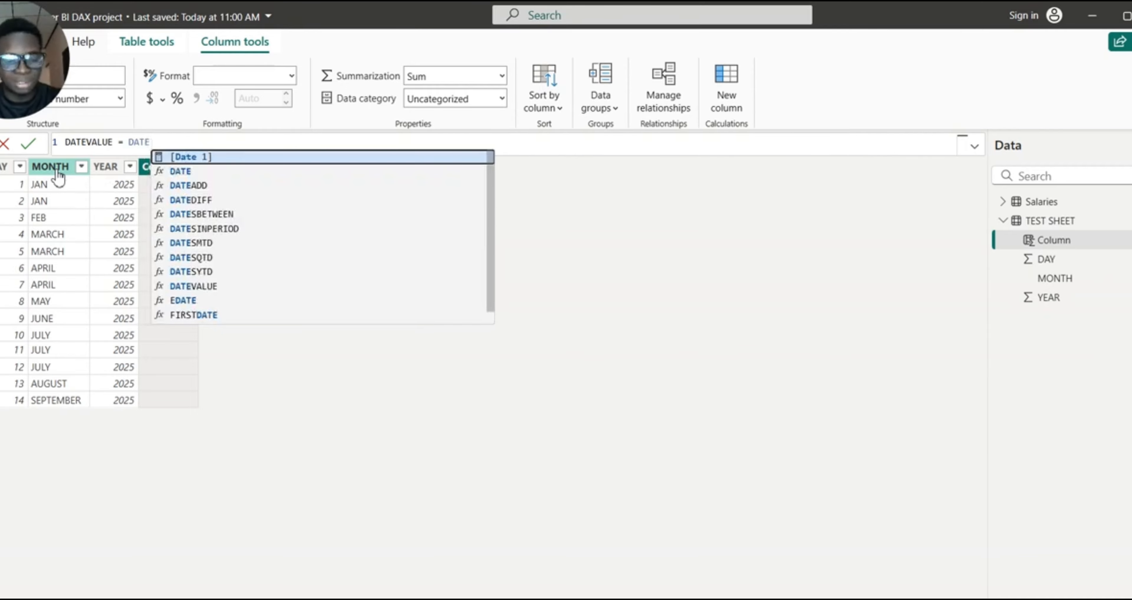
text(VALUE)
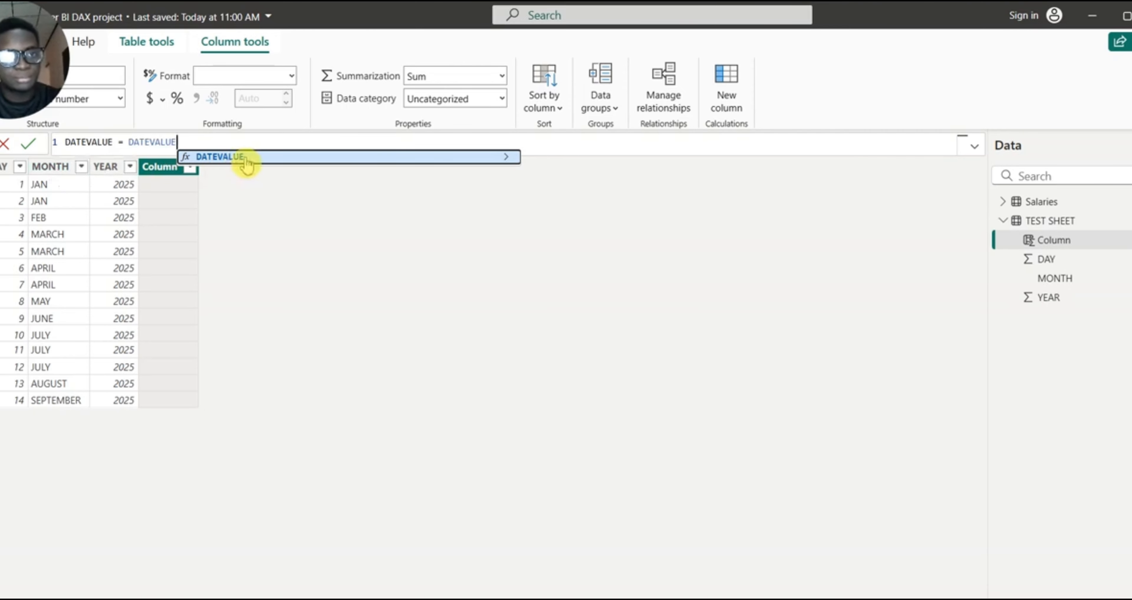
click(246, 159)
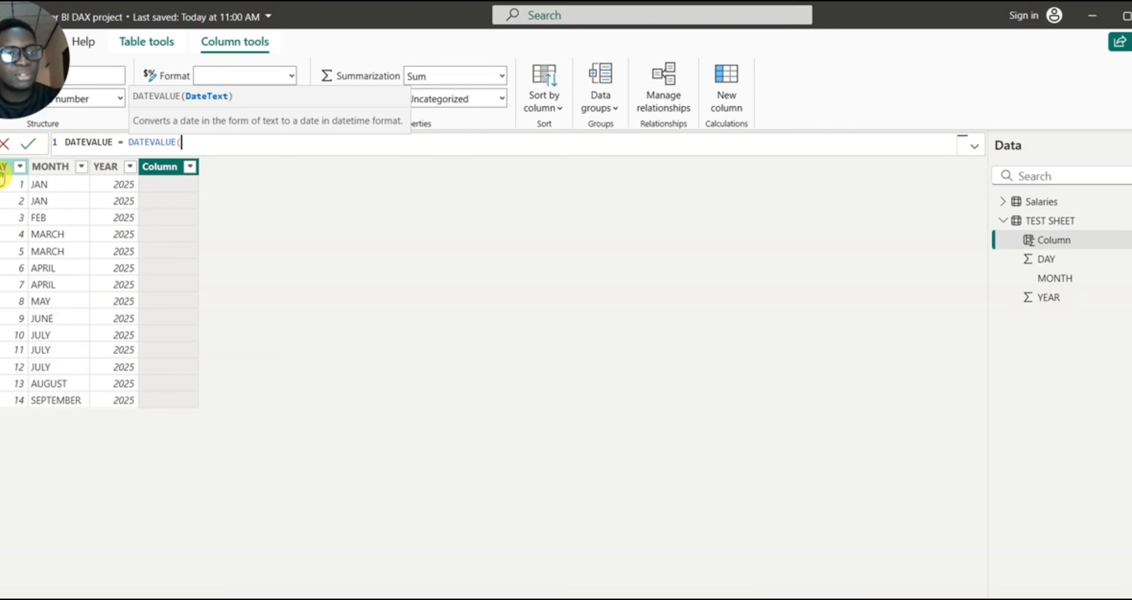
click(190, 140)
text(DAY)
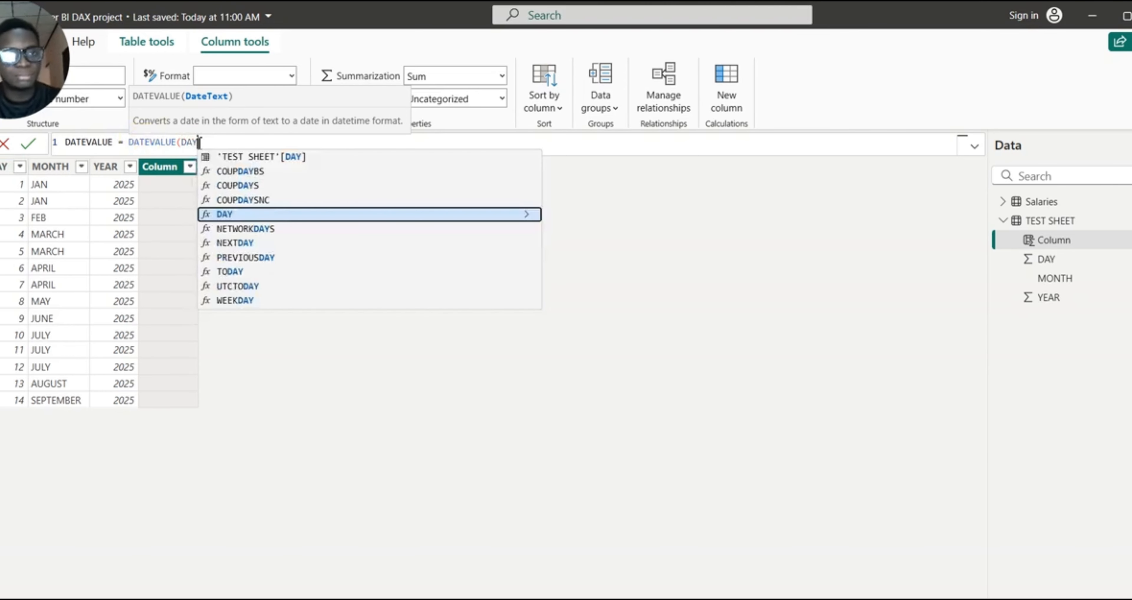
click(286, 161)
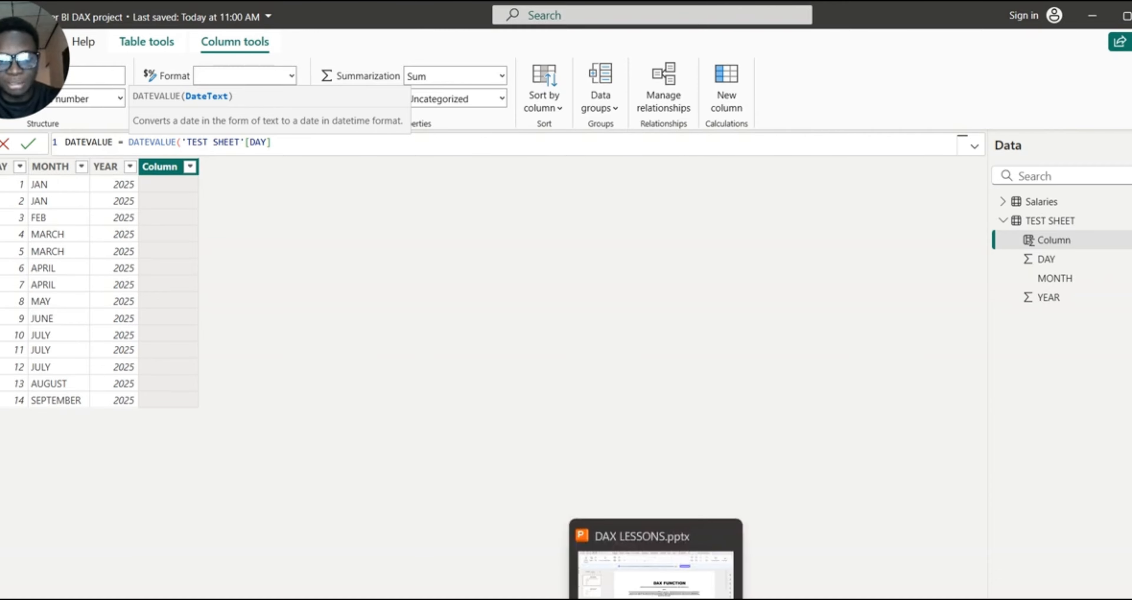
Open the workbook Salary of workers dataset(Youtube) to check how its Date column is written, and return to Power BI.
click(655, 598)
click(520, 593)
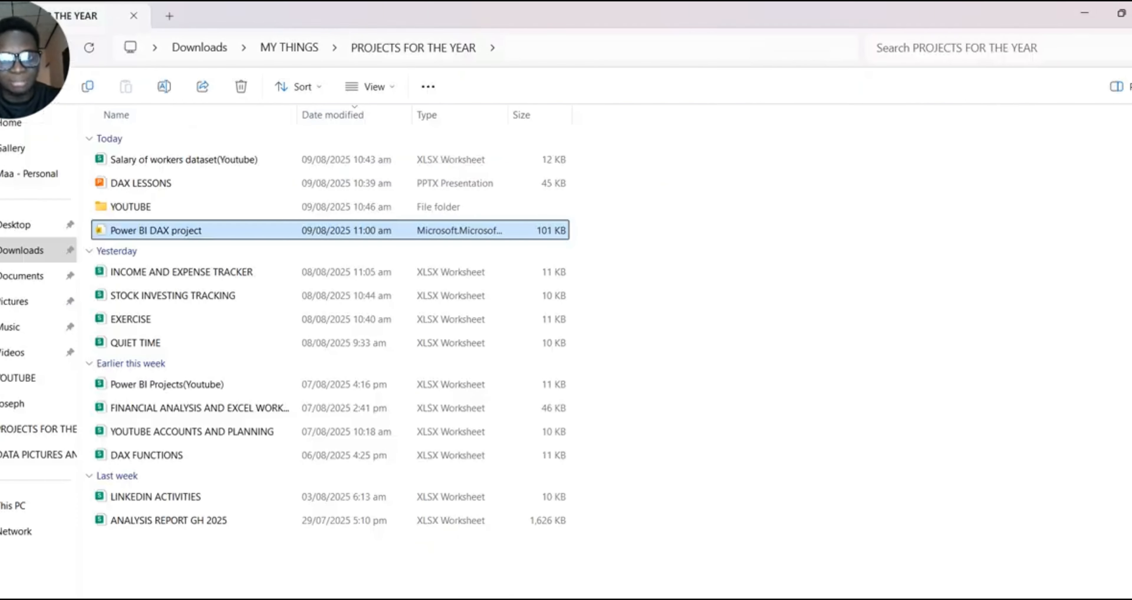
double_click(219, 157)
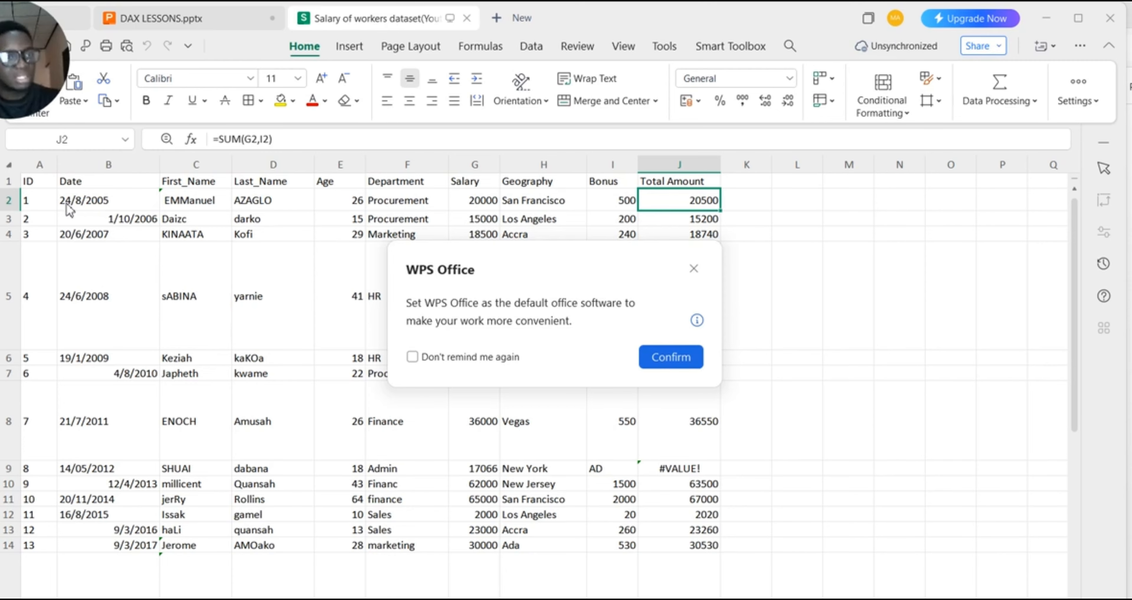
click(694, 269)
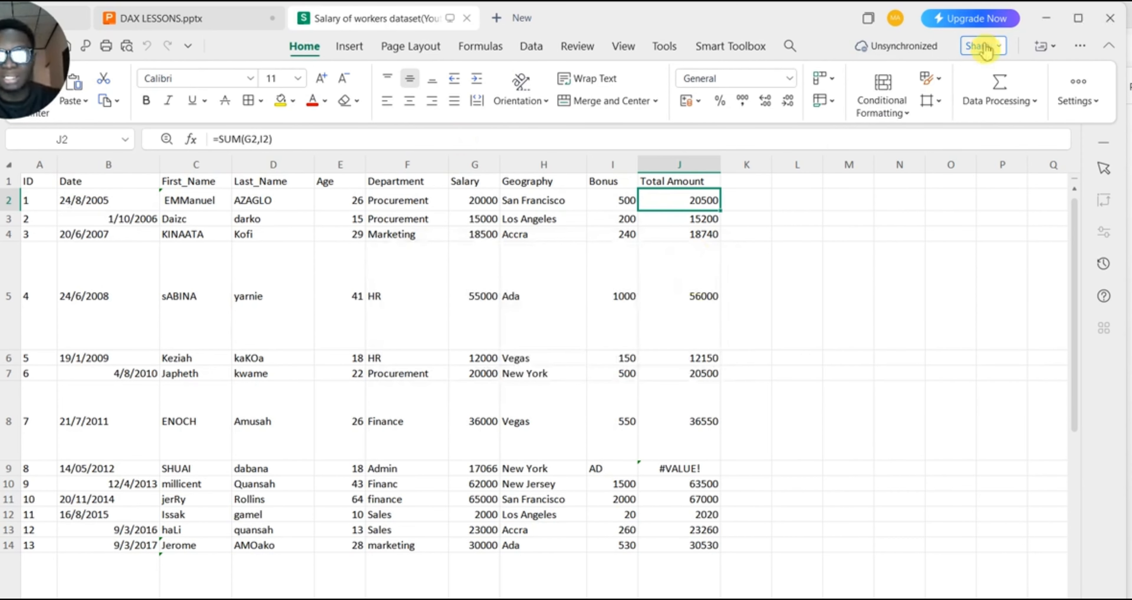
click(1046, 18)
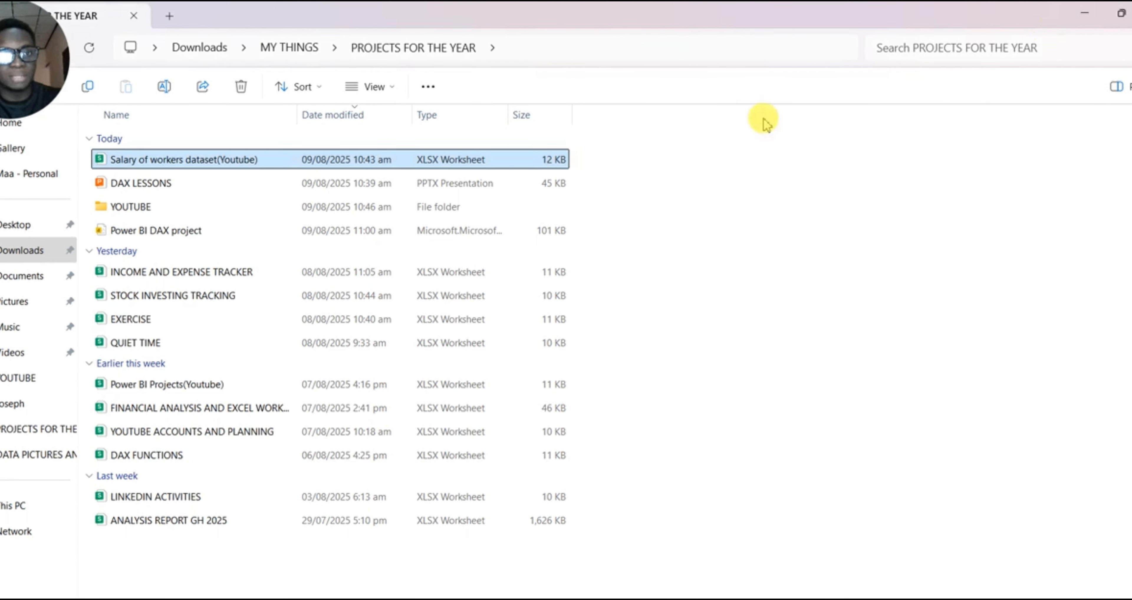
click(1087, 12)
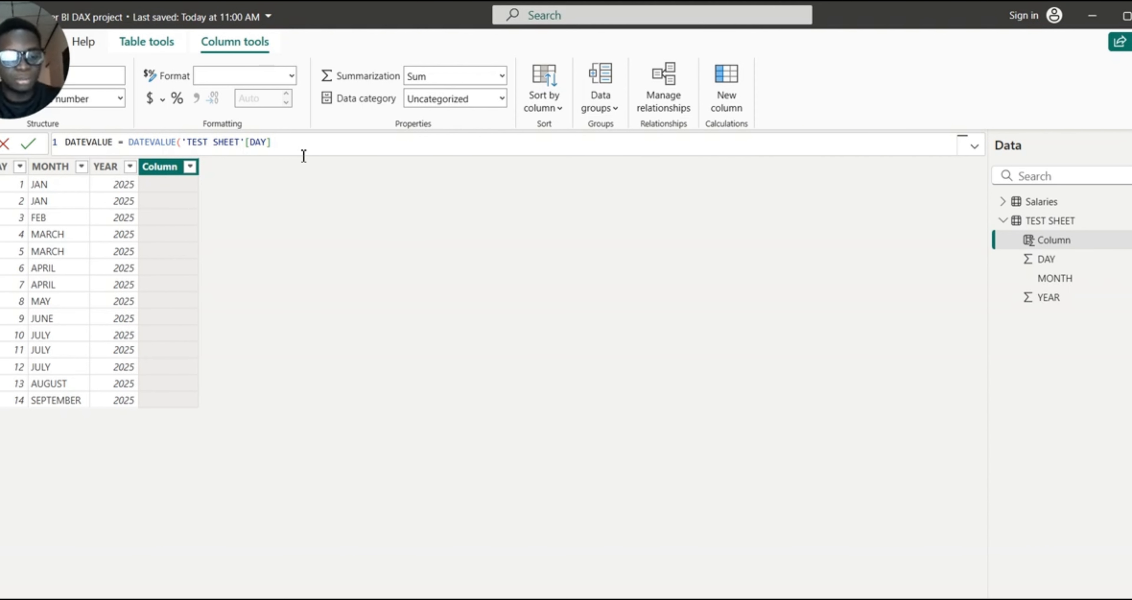
Extend the DATEVALUE argument by joining a "/" separator and 'TEST SHEET'[MONTH] to the day reference with ampersands.
text(&)
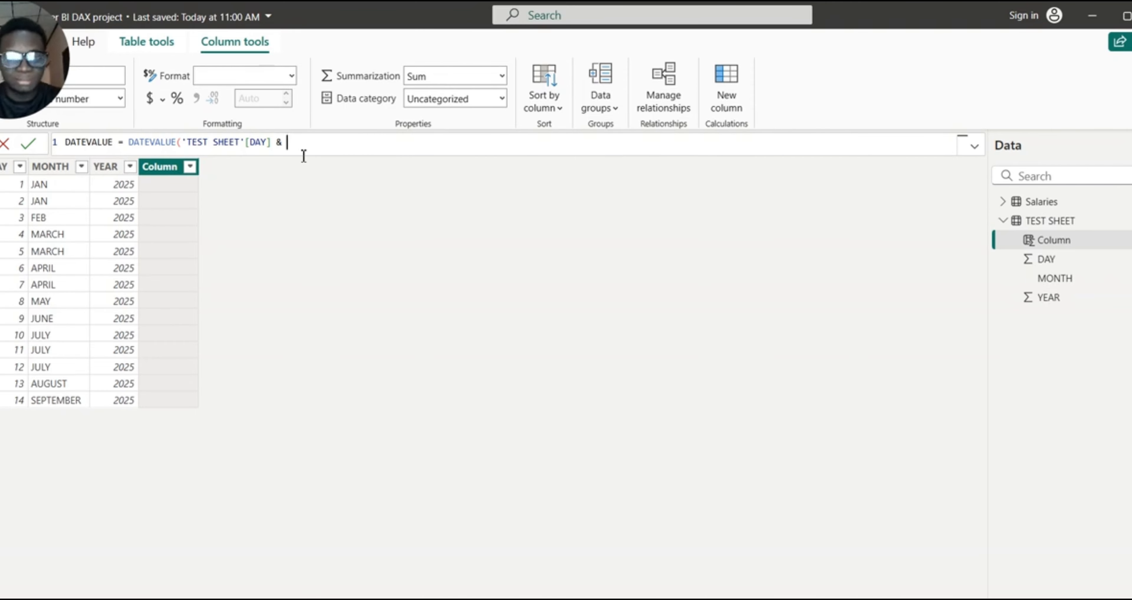
text("/)
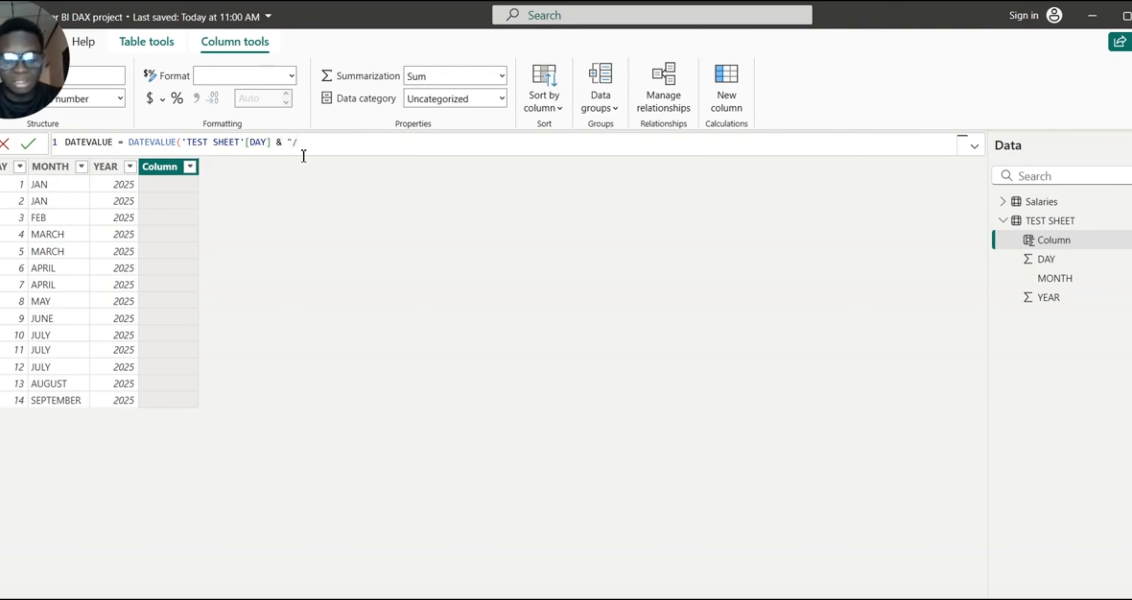
text(")
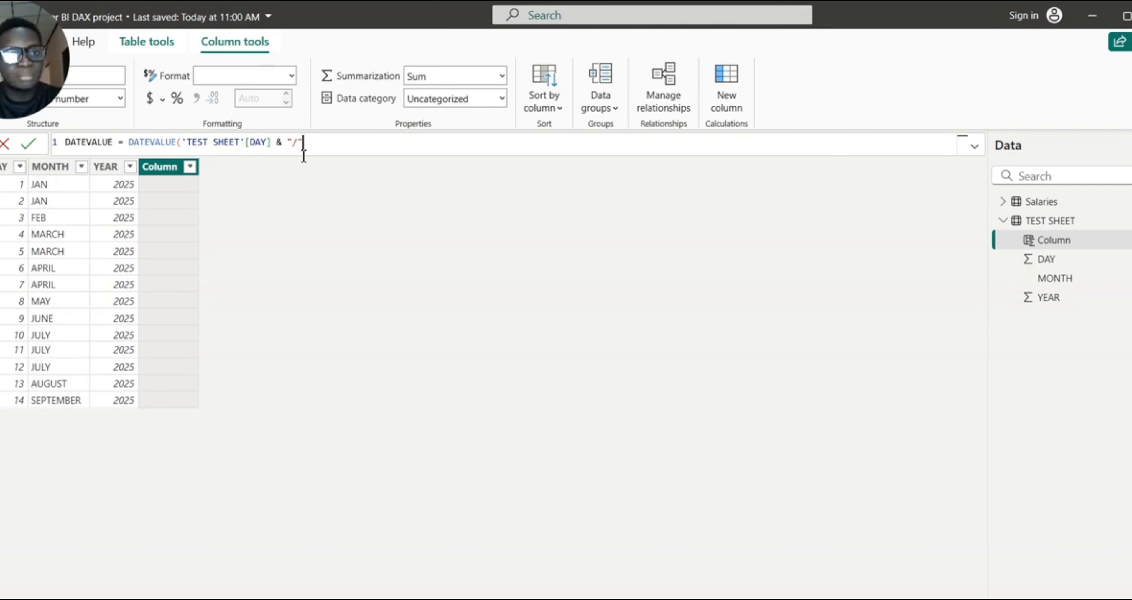
text(,)
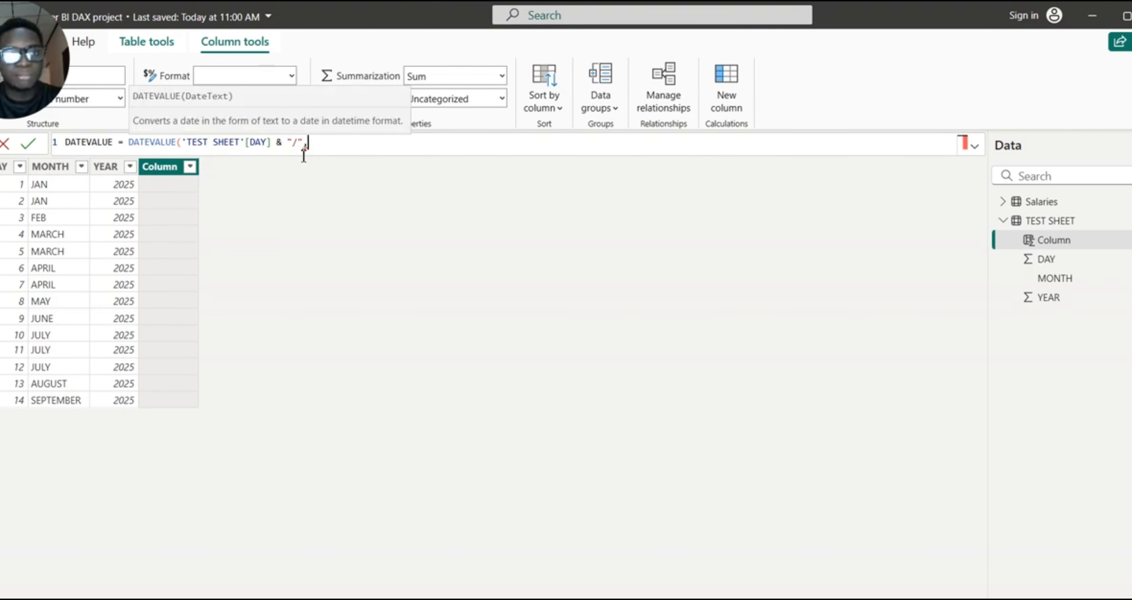
key(BackSpace)
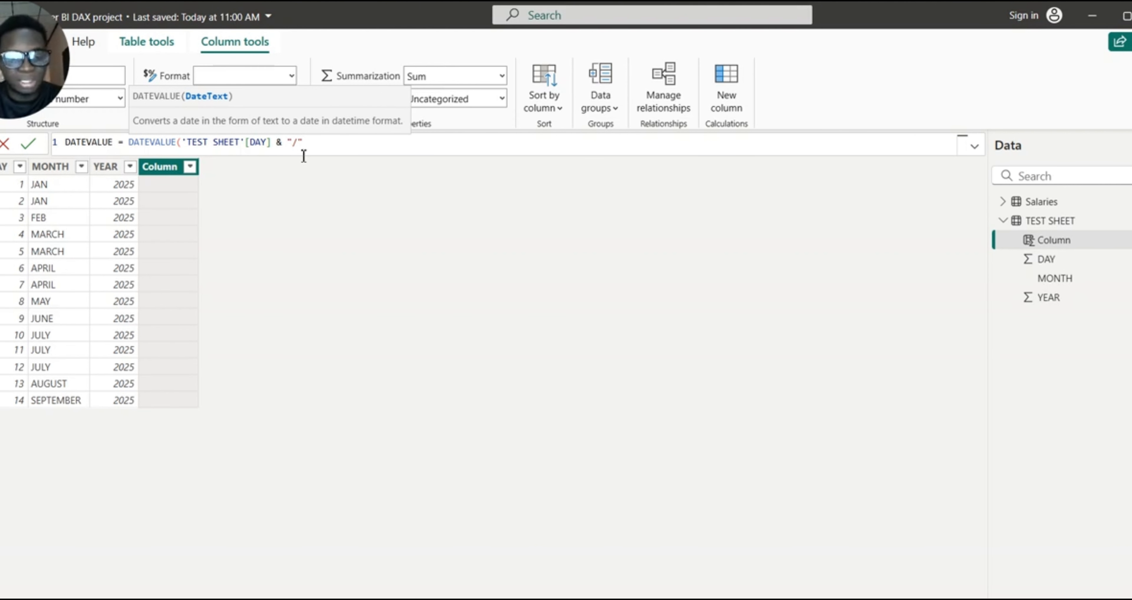
text(& )
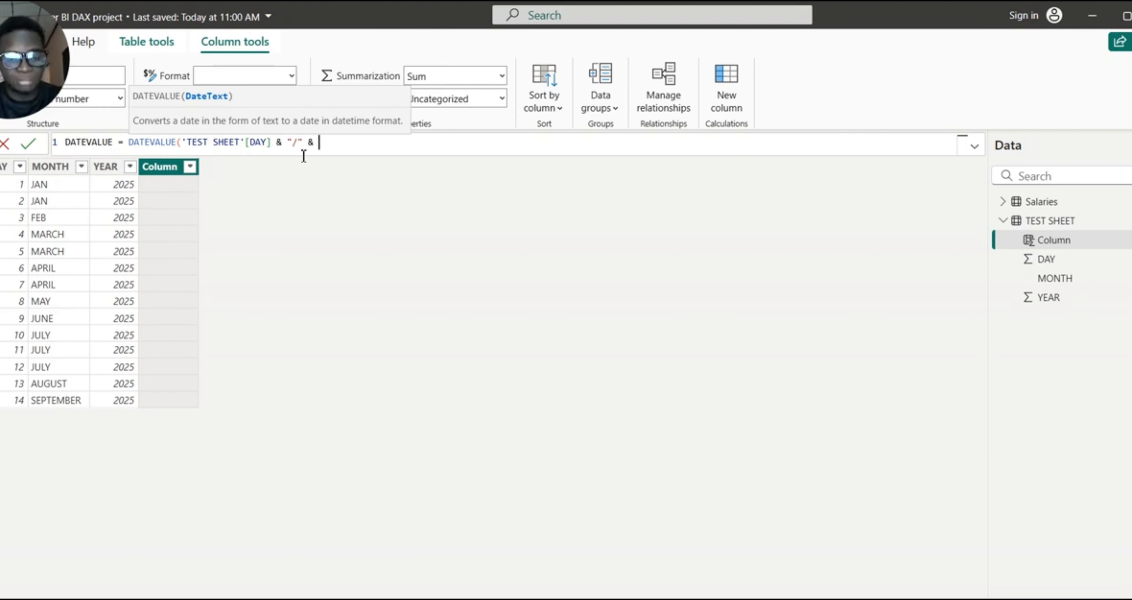
text(MO)
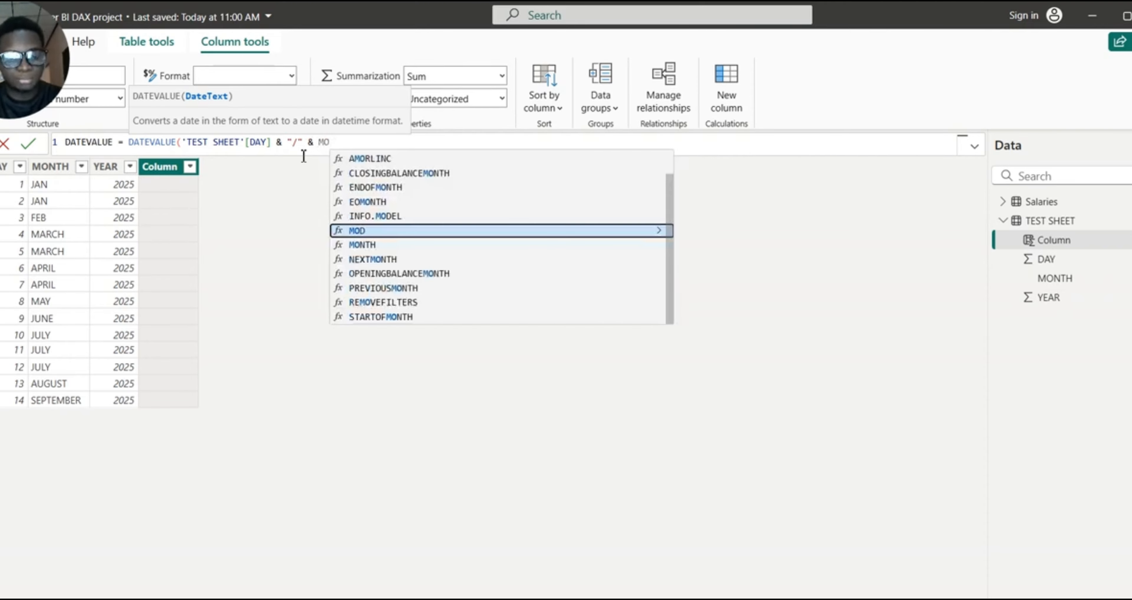
text(NTH)
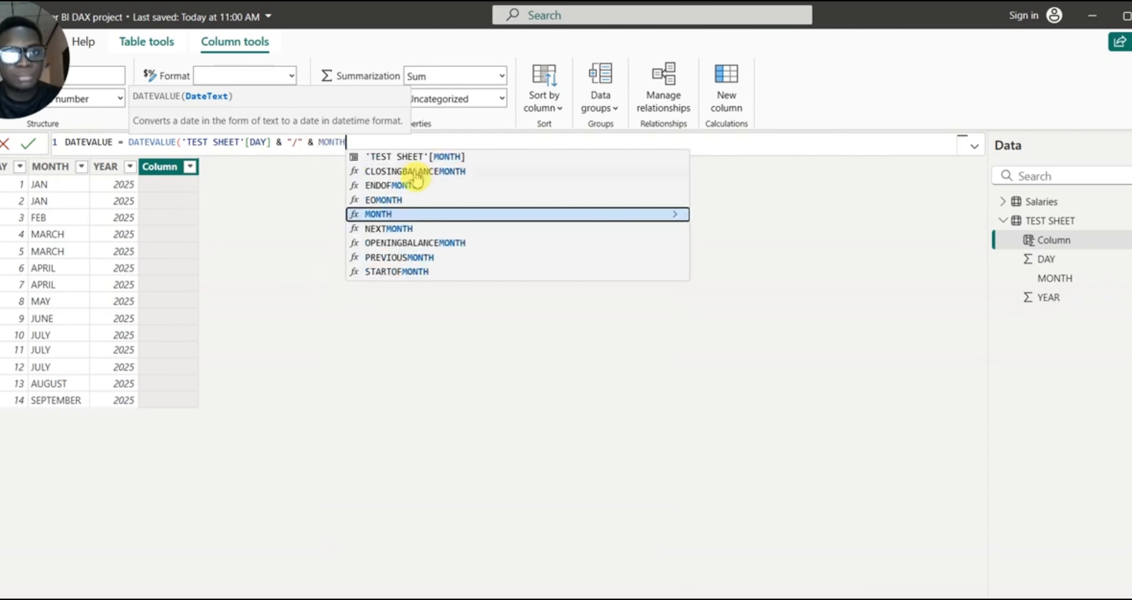
click(420, 157)
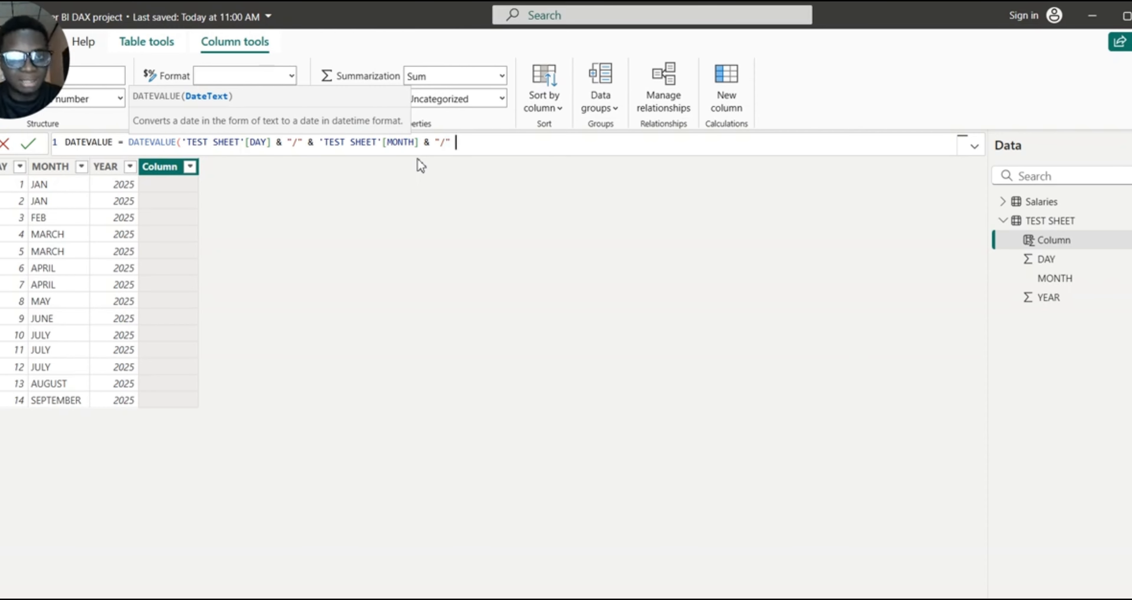
Join 'TEST SHEET'[YEAR] after the second "/" separator, close the DATEVALUE function and commit the formula.
text(&)
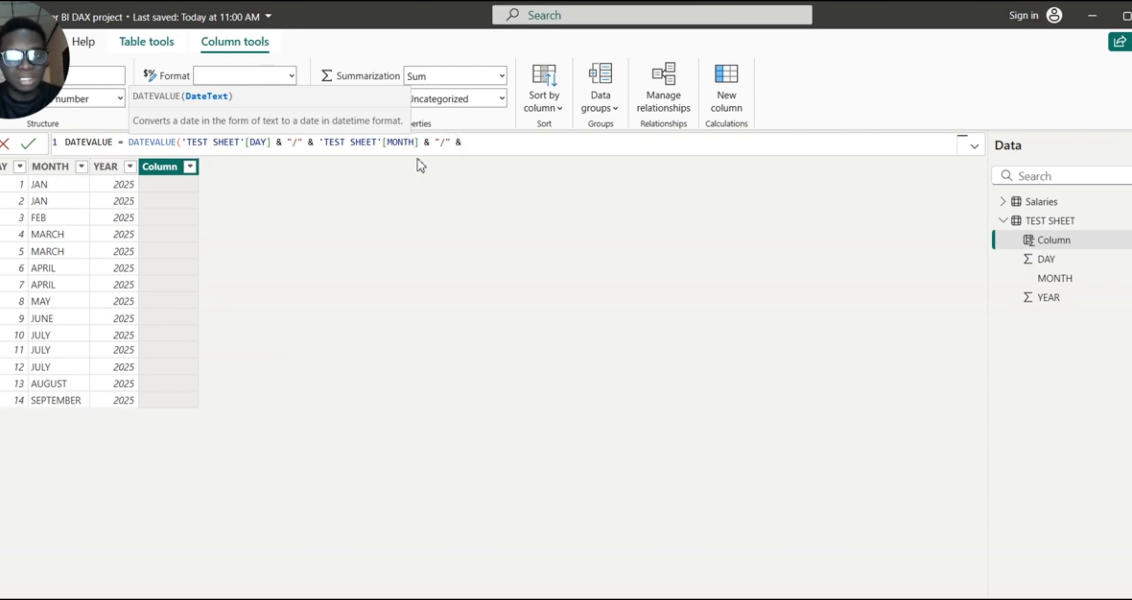
text( YEAR)
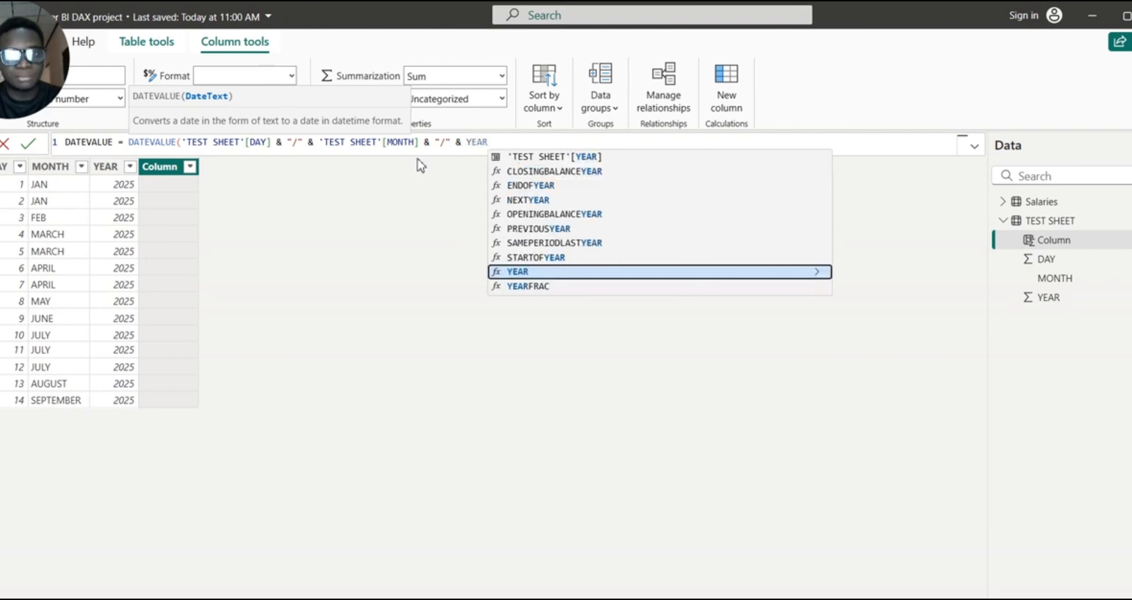
click(573, 157)
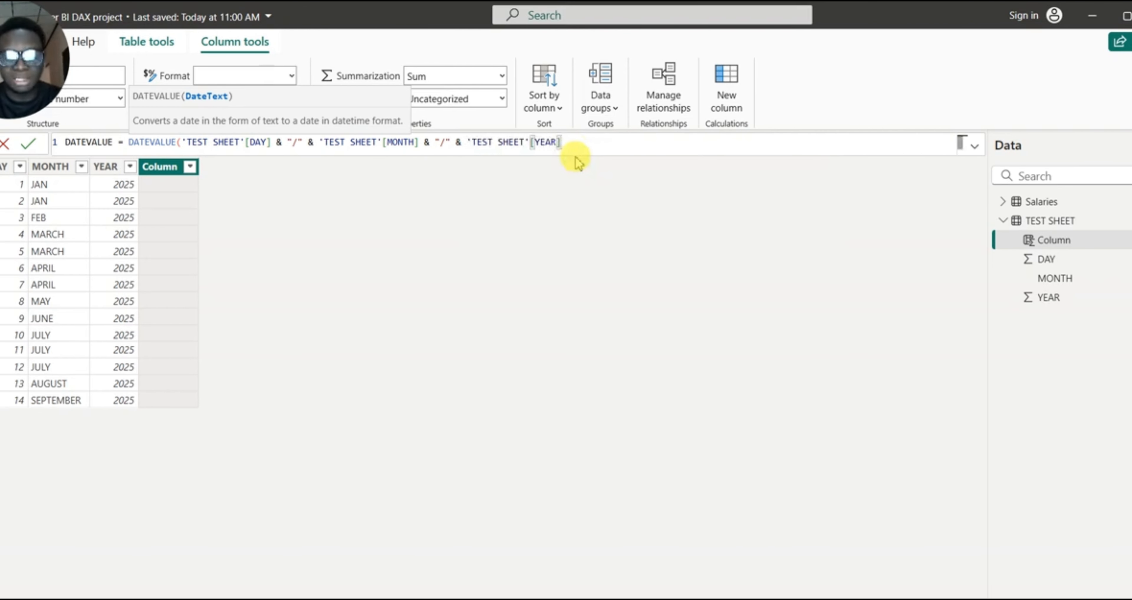
text())
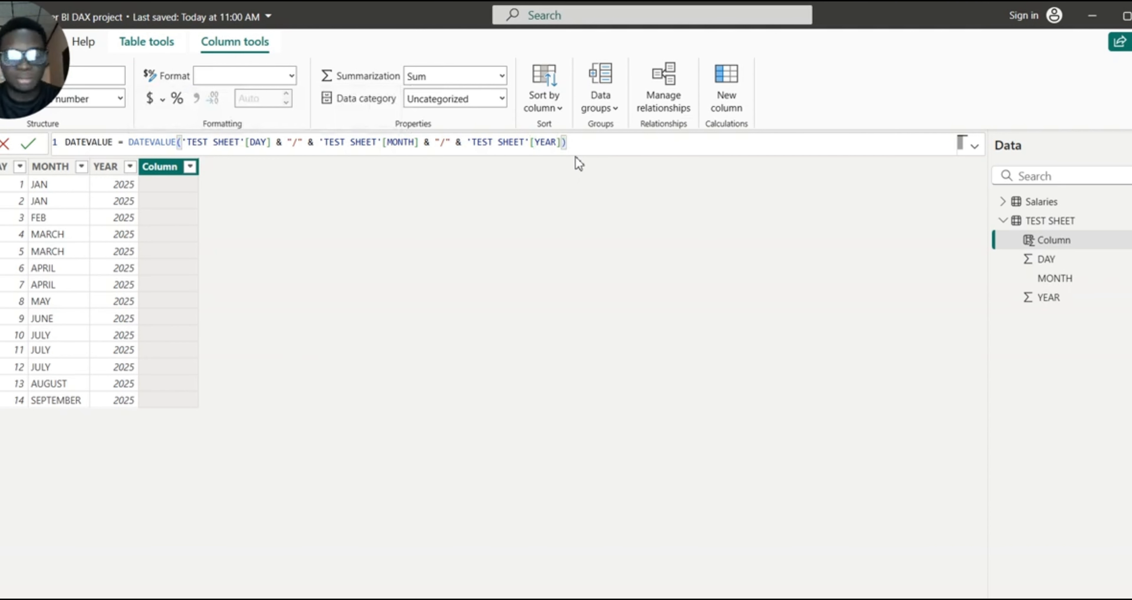
key(Return)
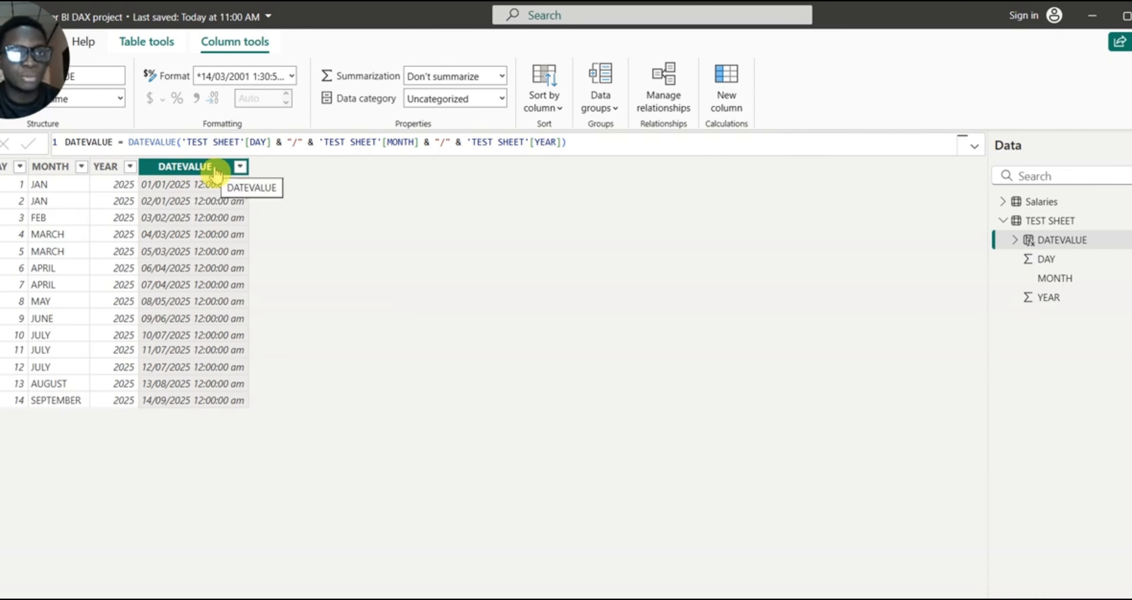
Set the display format of the DATEVALUE column to 14 Mar 2001 (d mmm yyyy).
click(292, 78)
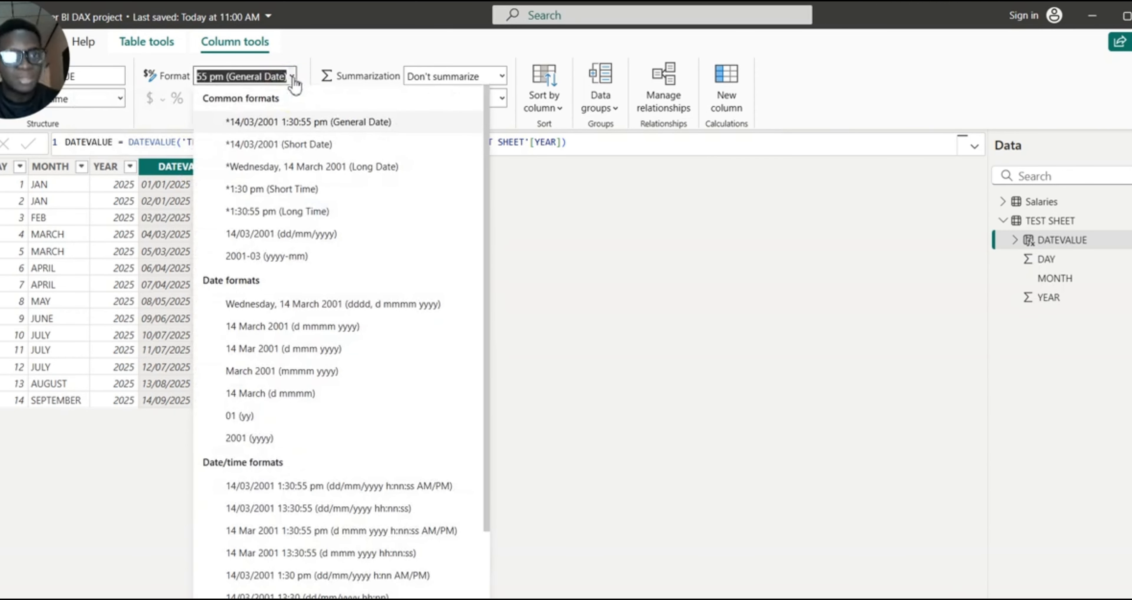
click(283, 350)
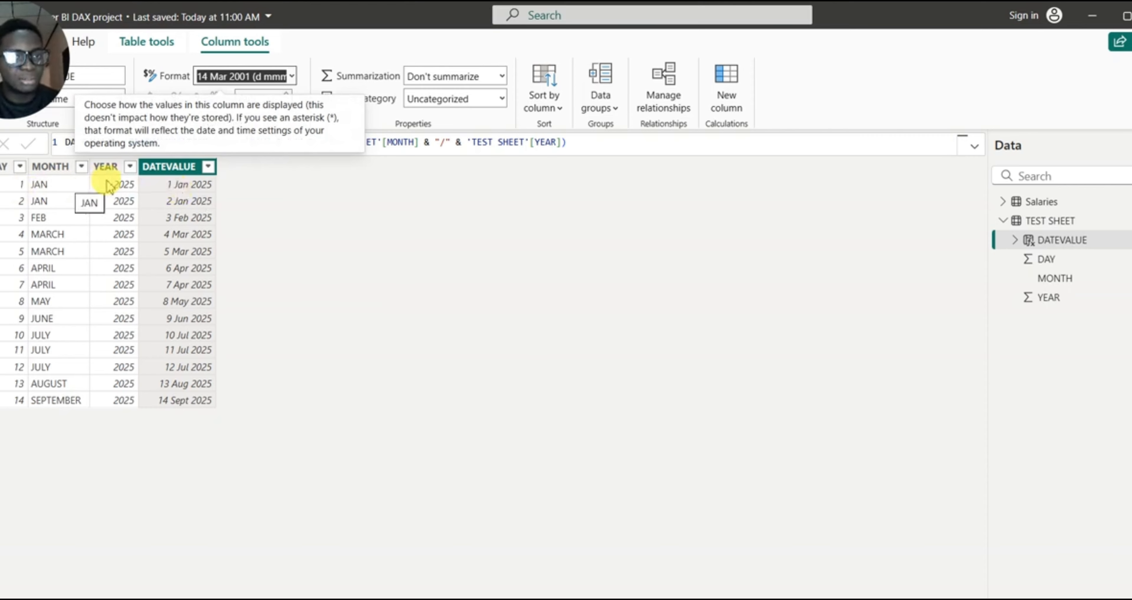
click(181, 171)
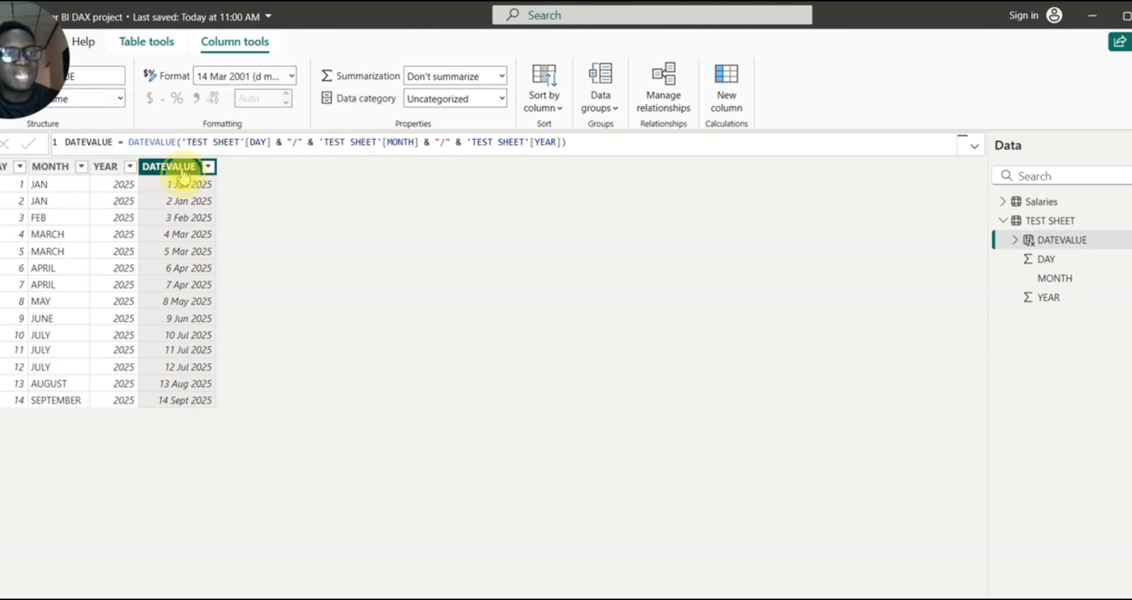
Examine the data type options available for the DATEVALUE column without changing the type.
click(119, 99)
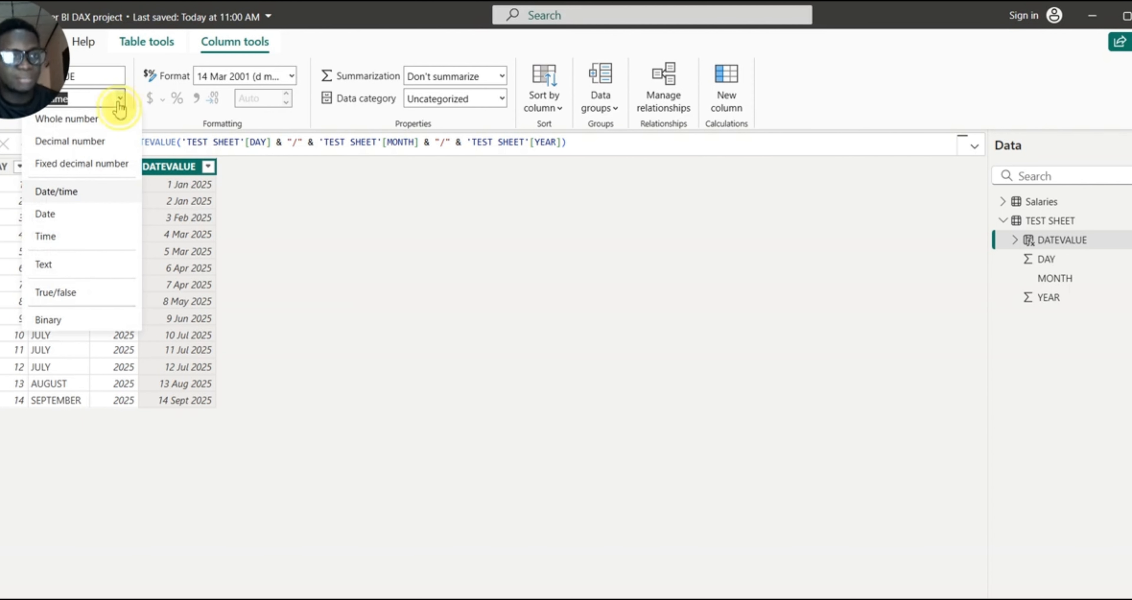
click(117, 100)
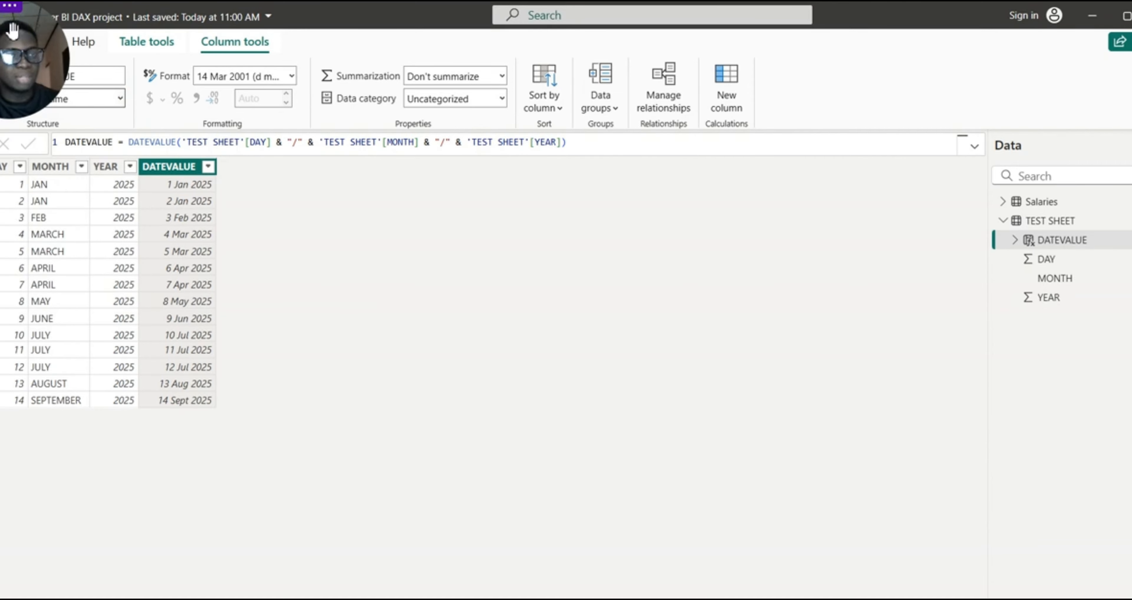
drag(12, 31, 452, 42)
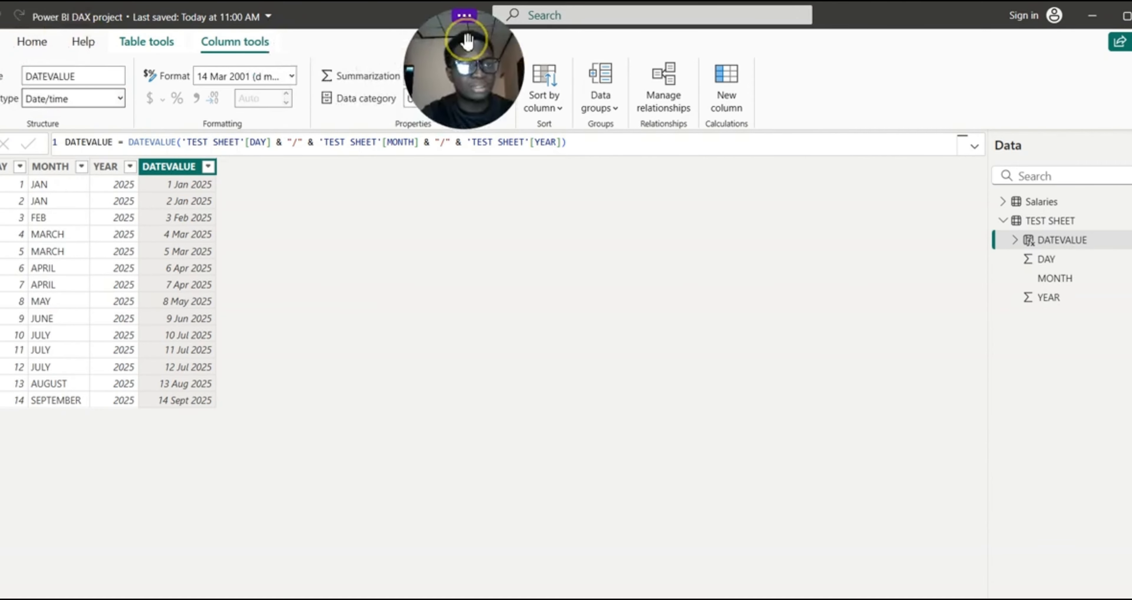
click(119, 99)
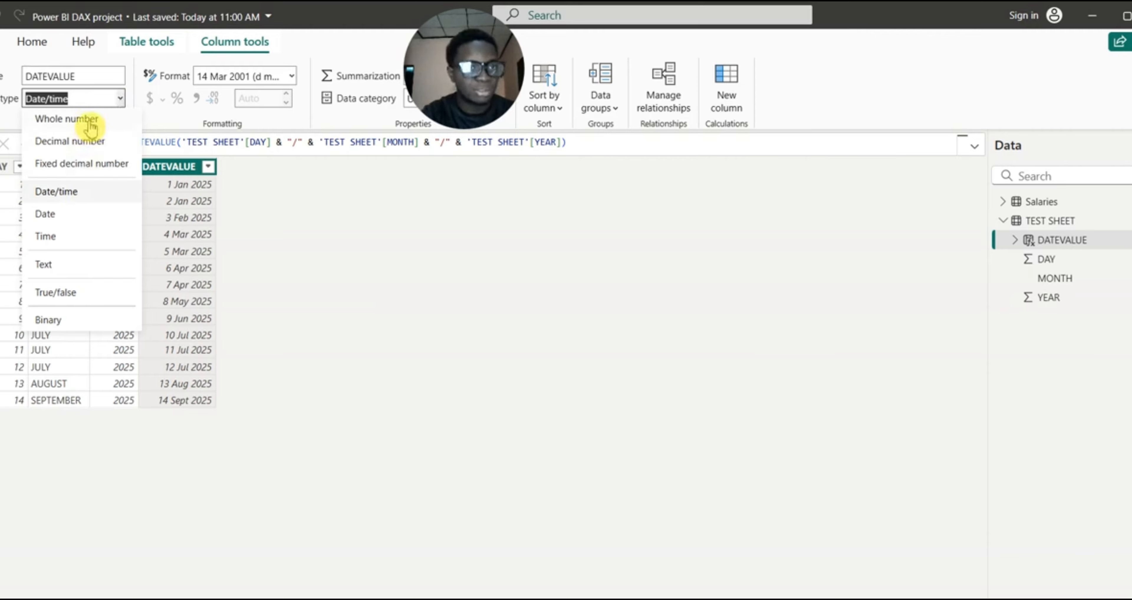
click(120, 98)
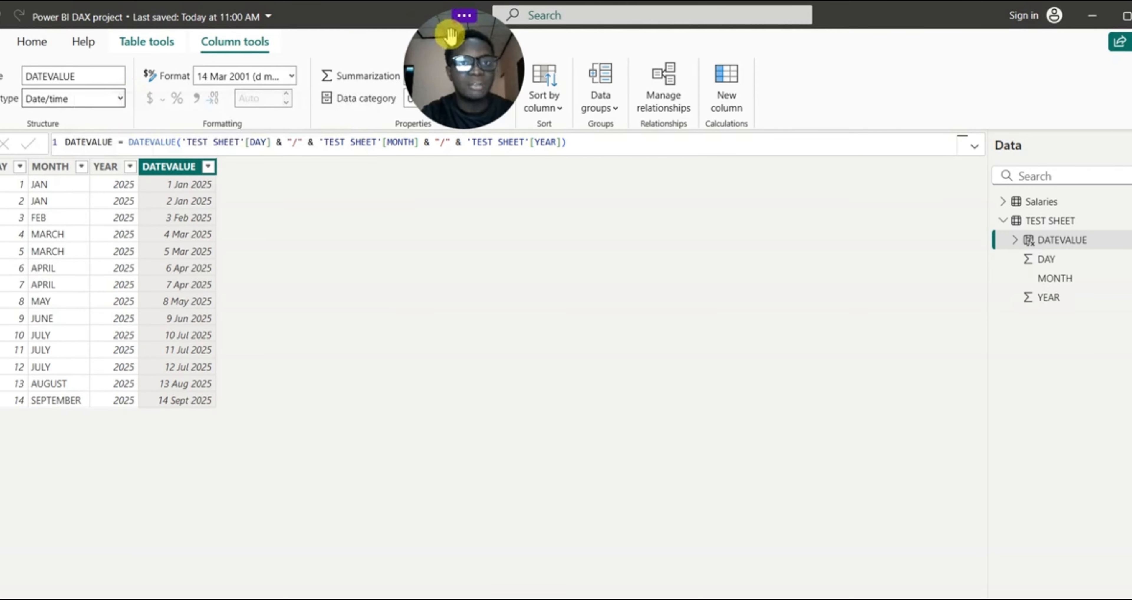
drag(449, 46, 7, 15)
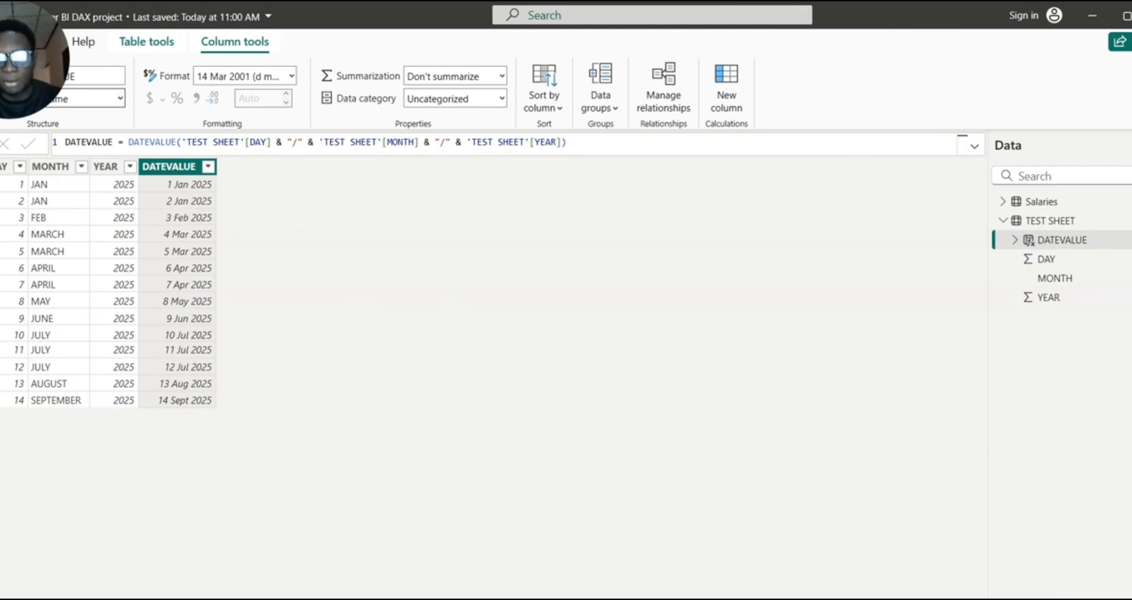
Switch to WPS Office, close the Salary of workers dataset workbook, check the function list in DAX LESSONS.pptx, and return to Power BI.
click(783, 581)
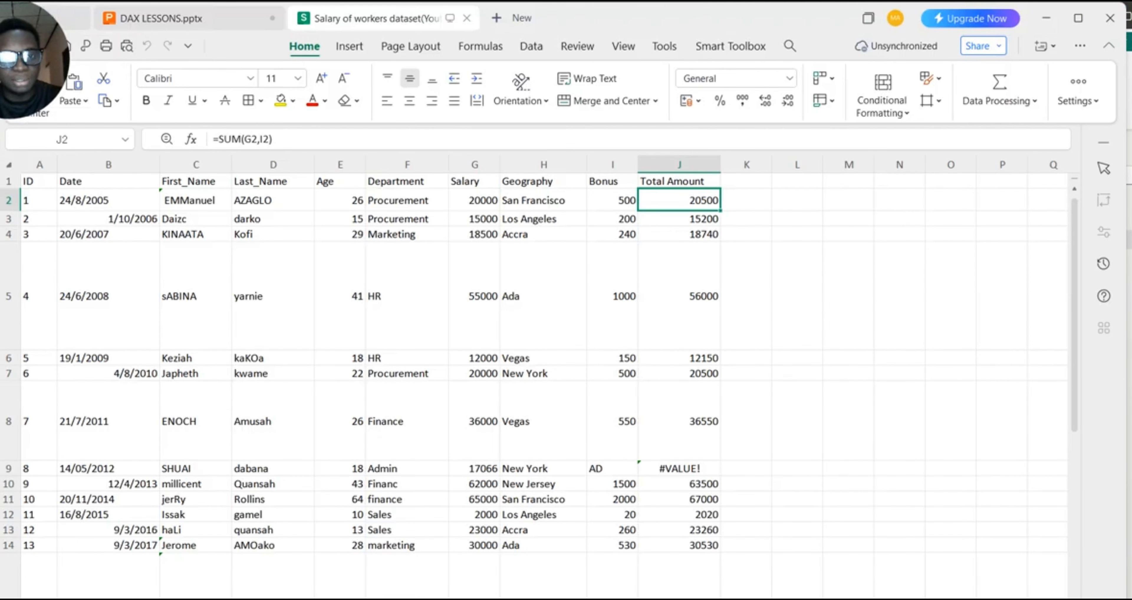
click(468, 19)
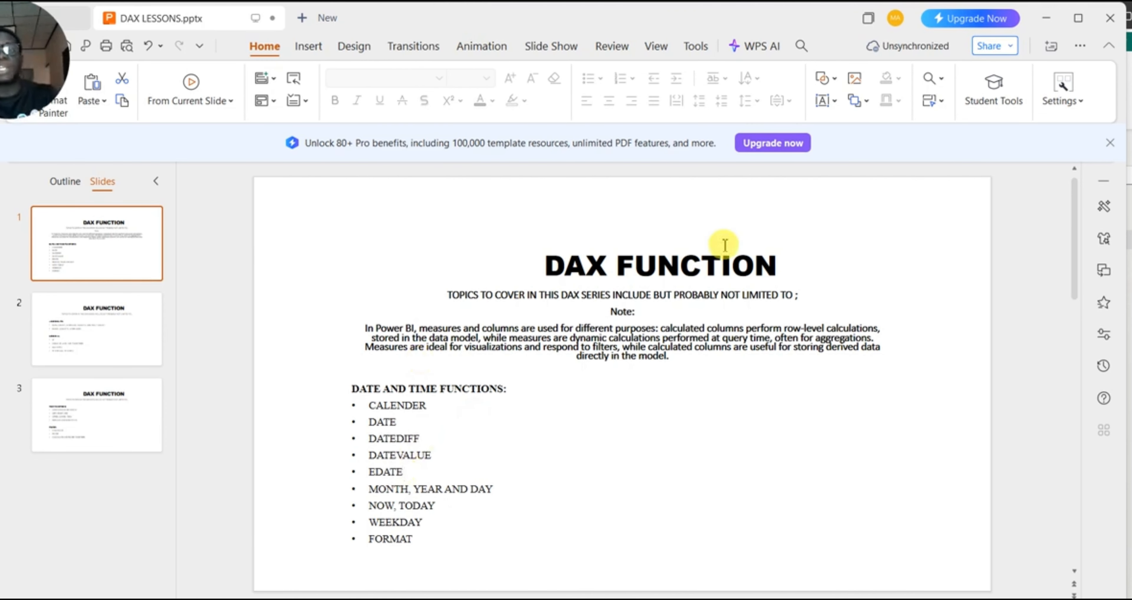
click(1046, 17)
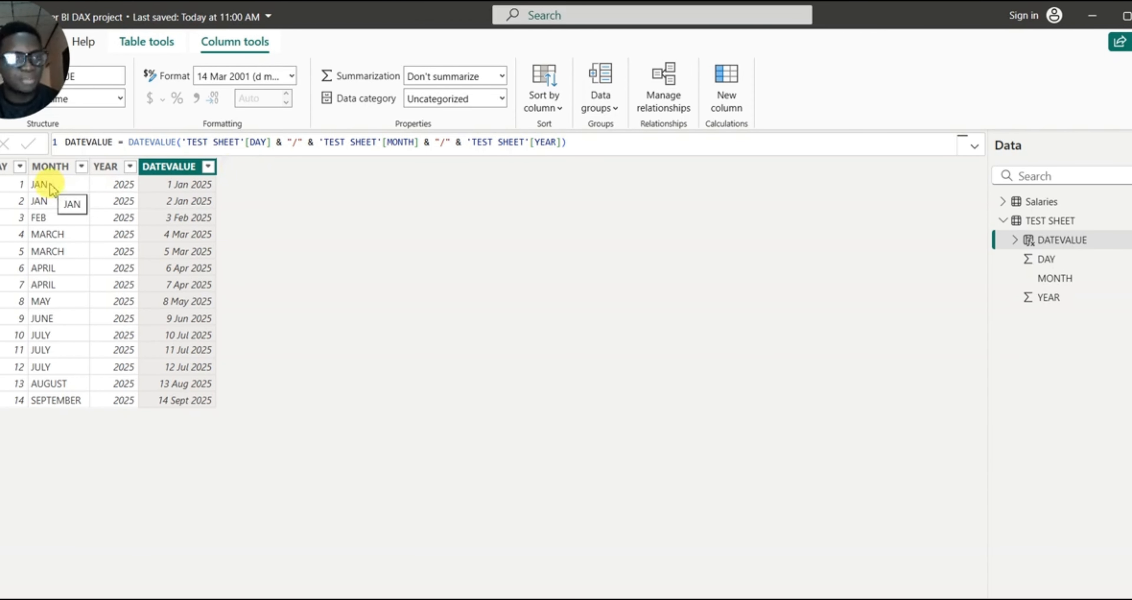
Add another calculated column to the TEST SHEET table and name it EDATE.
click(189, 184)
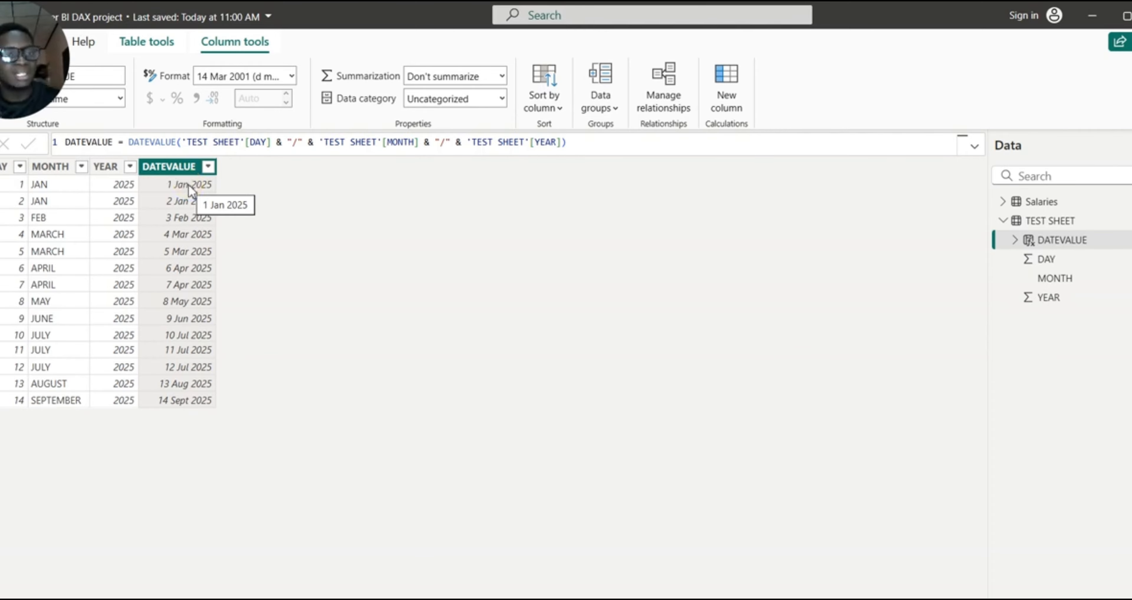
click(191, 172)
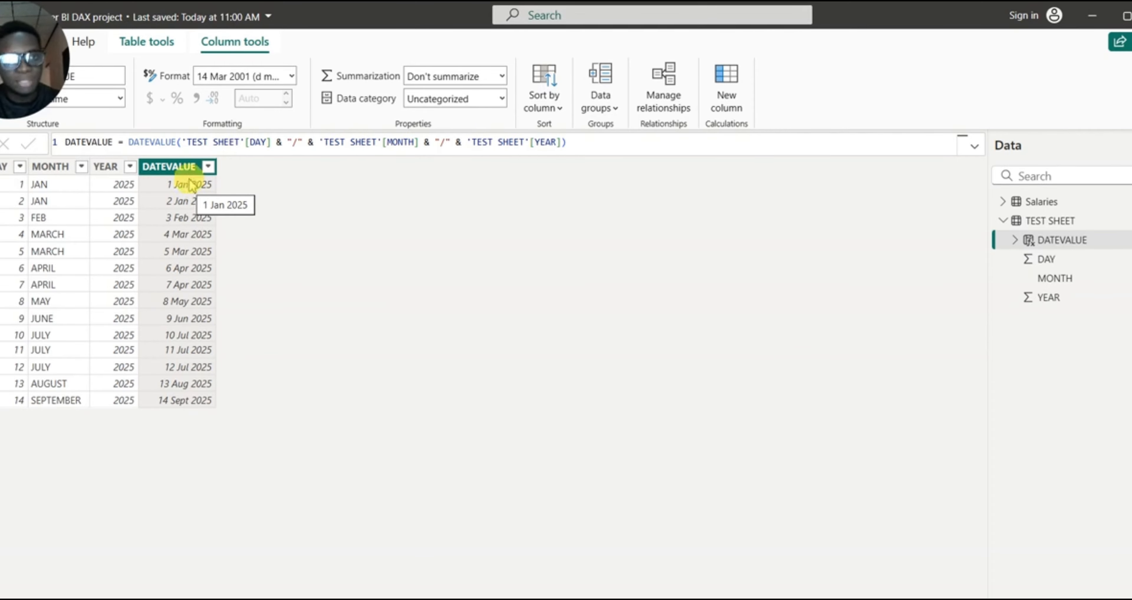
right_click(191, 173)
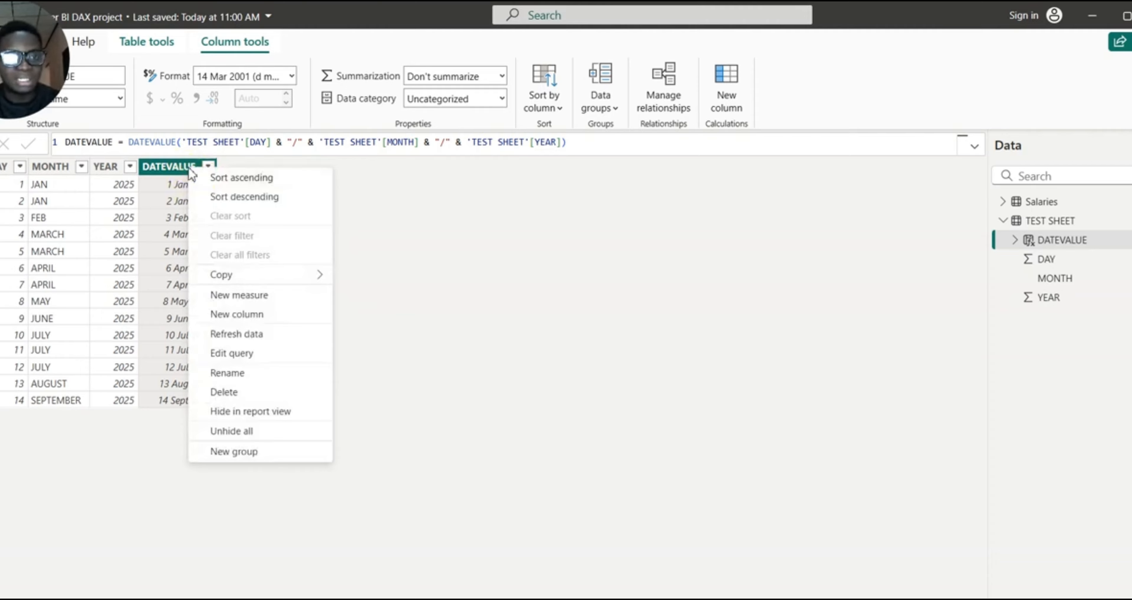
click(259, 318)
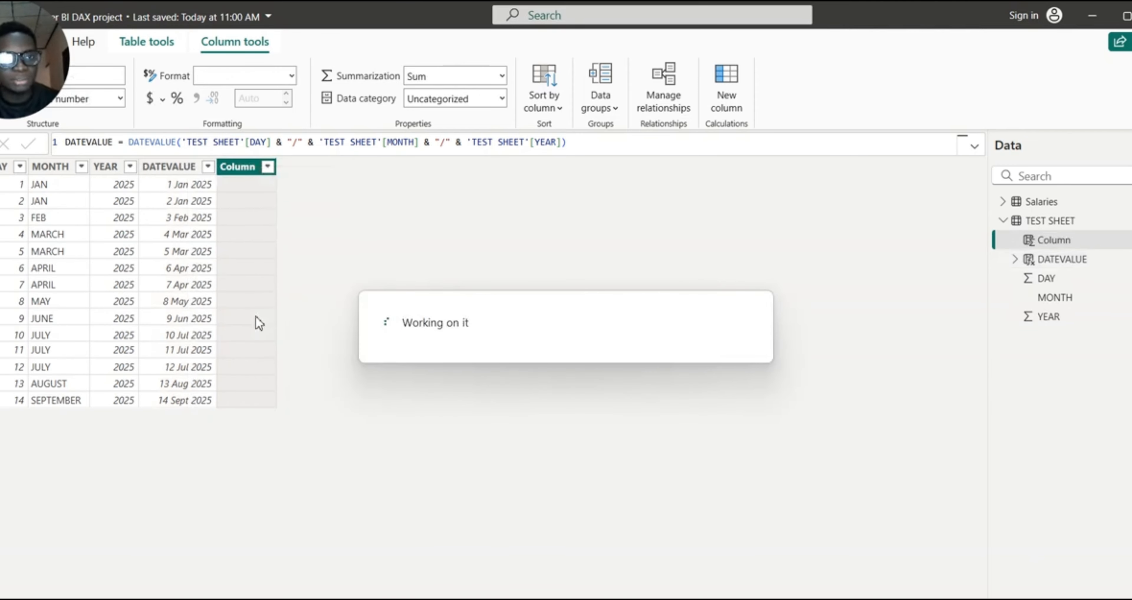
click(103, 148)
key(BackSpace)
key(BackSpace)
key(BackSpace)
key(BackSpace)
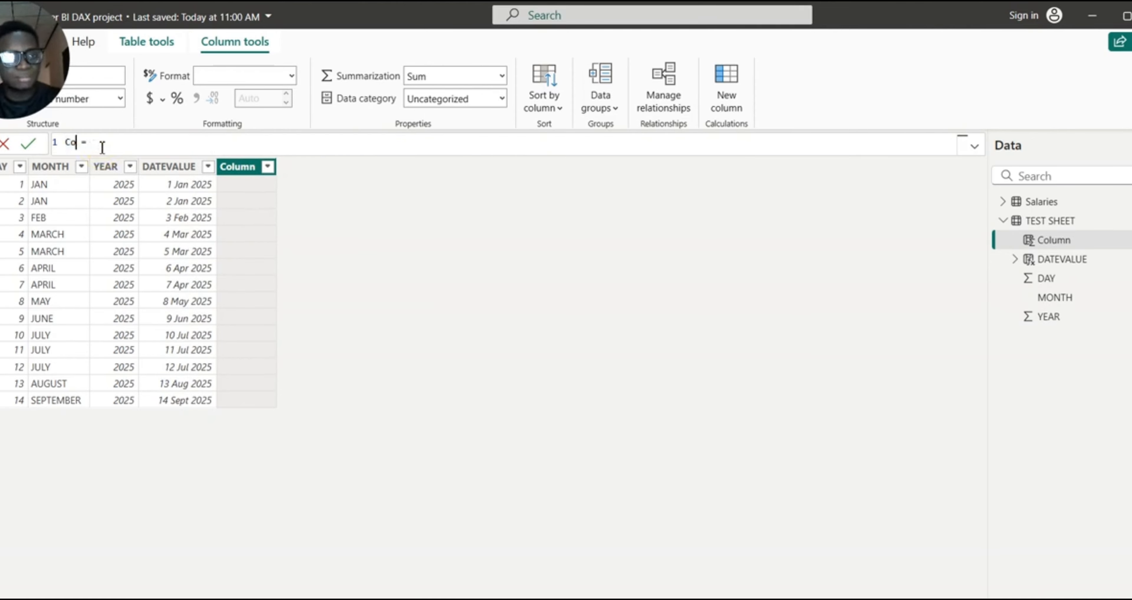
key(BackSpace)
key(BackSpace)
text(EDATE)
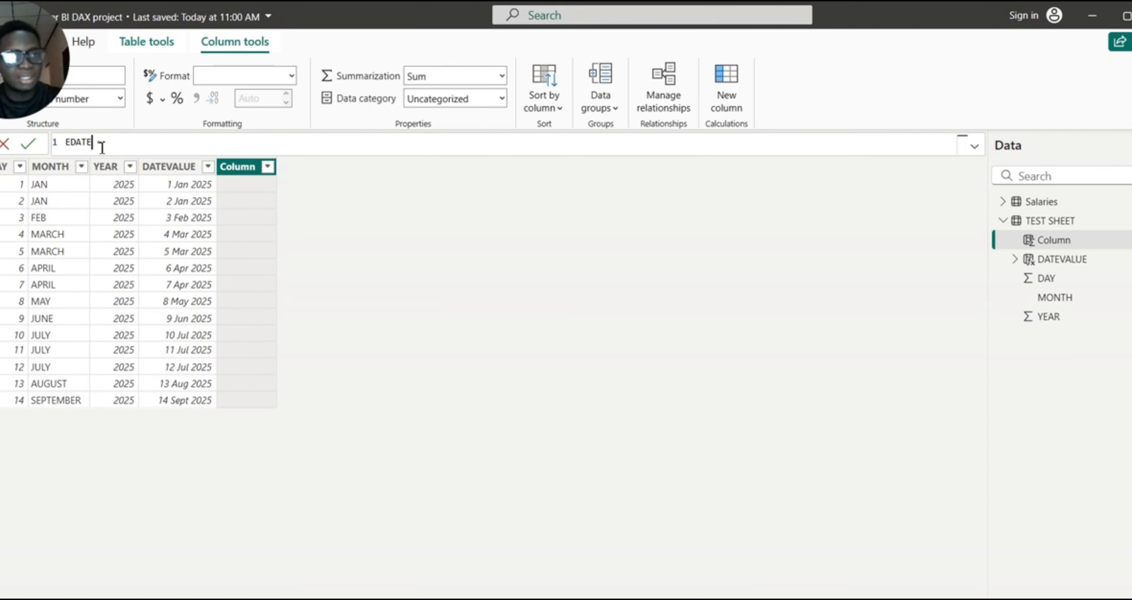
click(115, 145)
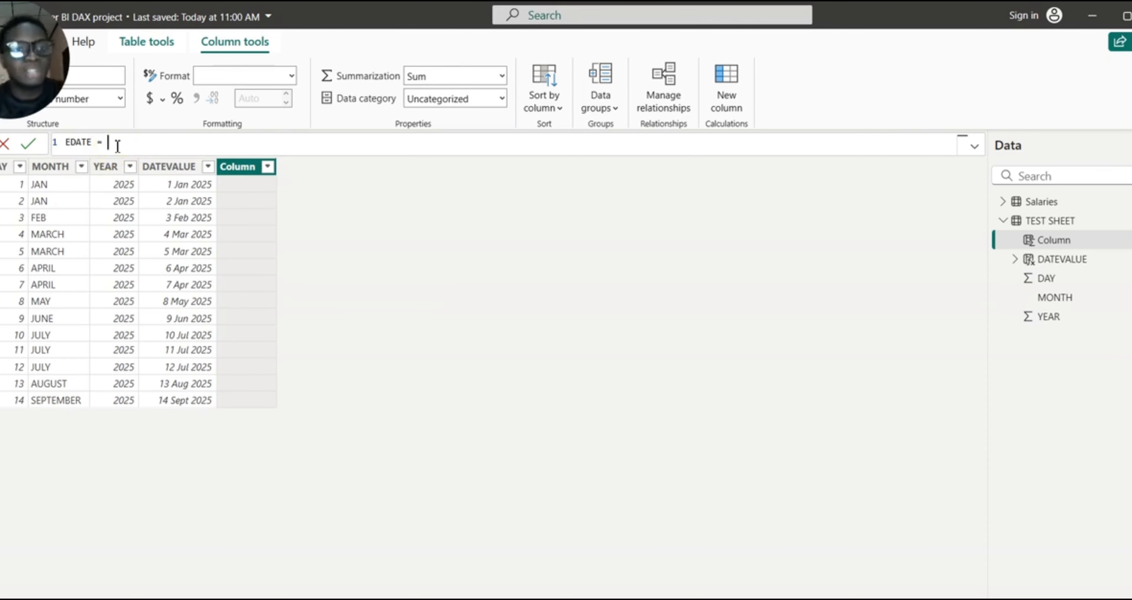
Define the EDATE column as EDATE('TEST SHEET'[DATEVALUE],12) and apply the formula.
click(158, 178)
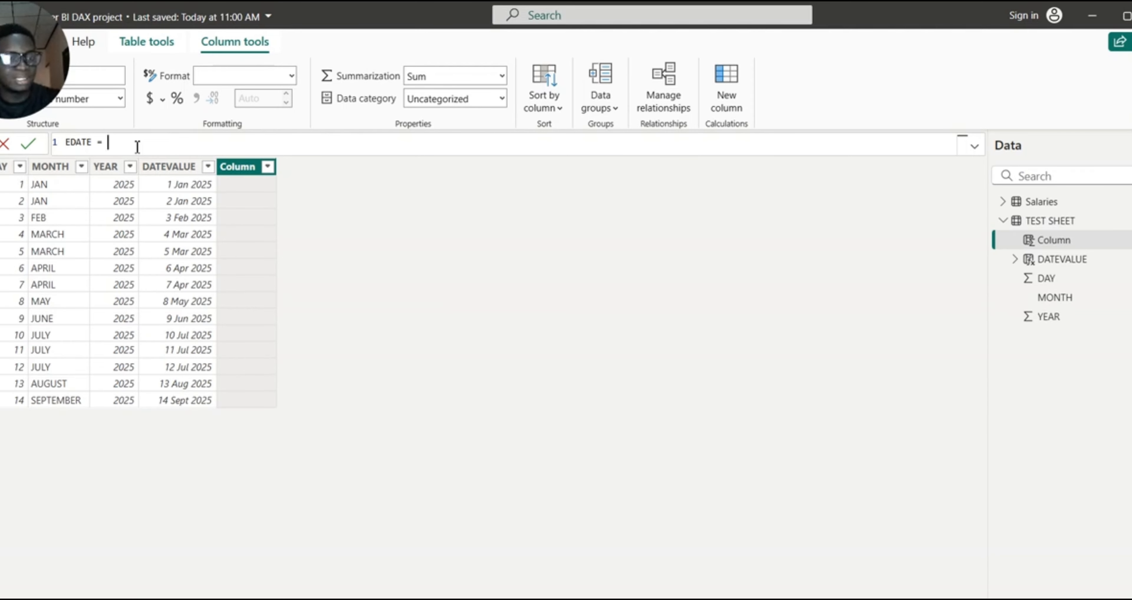
text(EDATE)
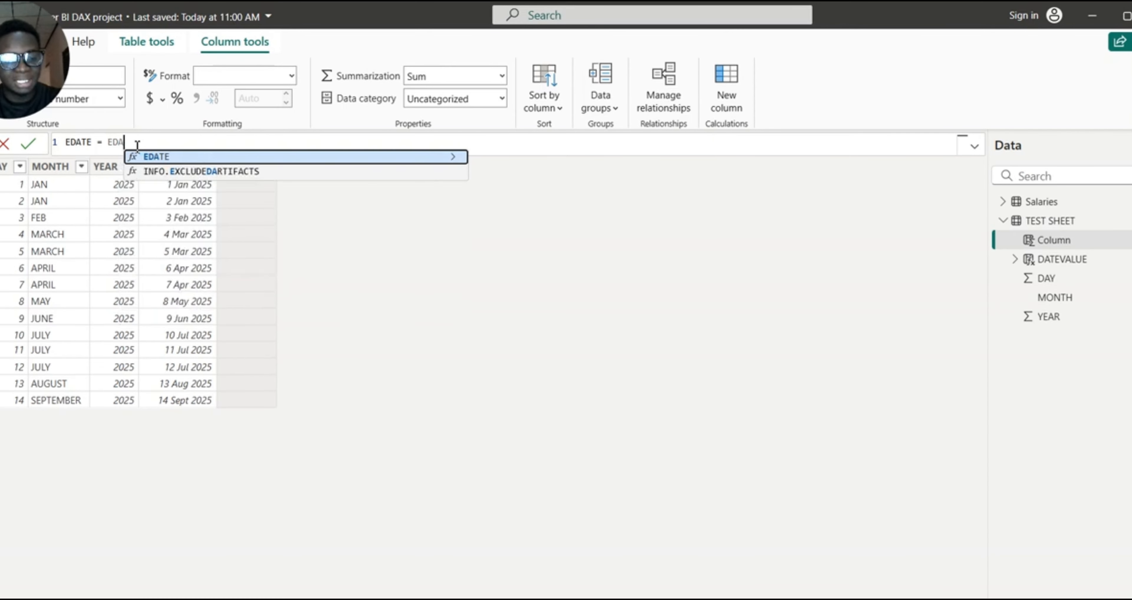
click(190, 157)
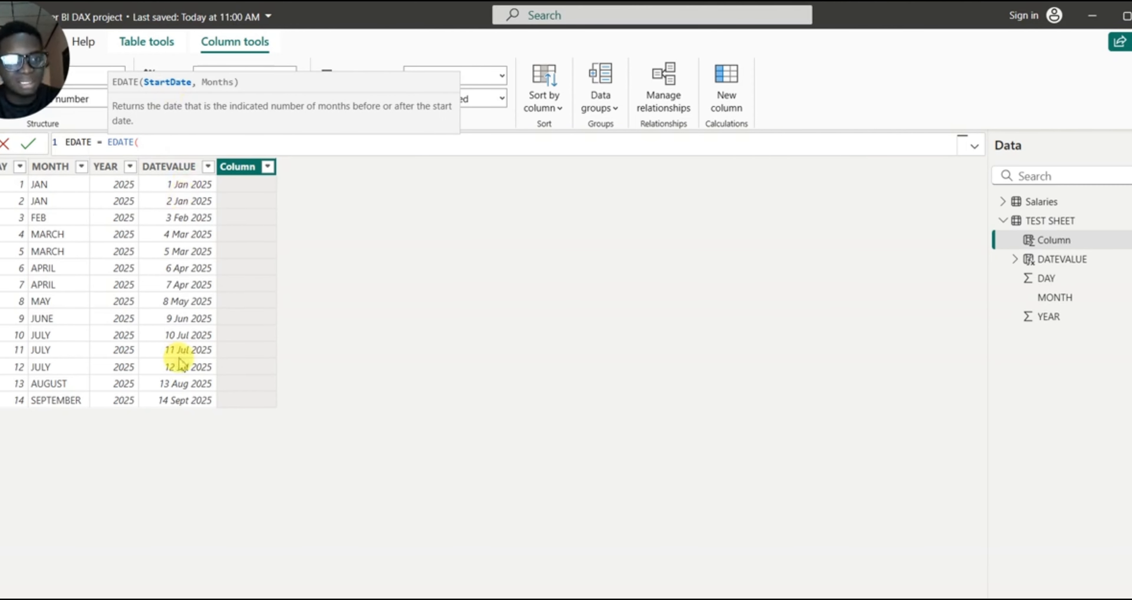
text(DATE)
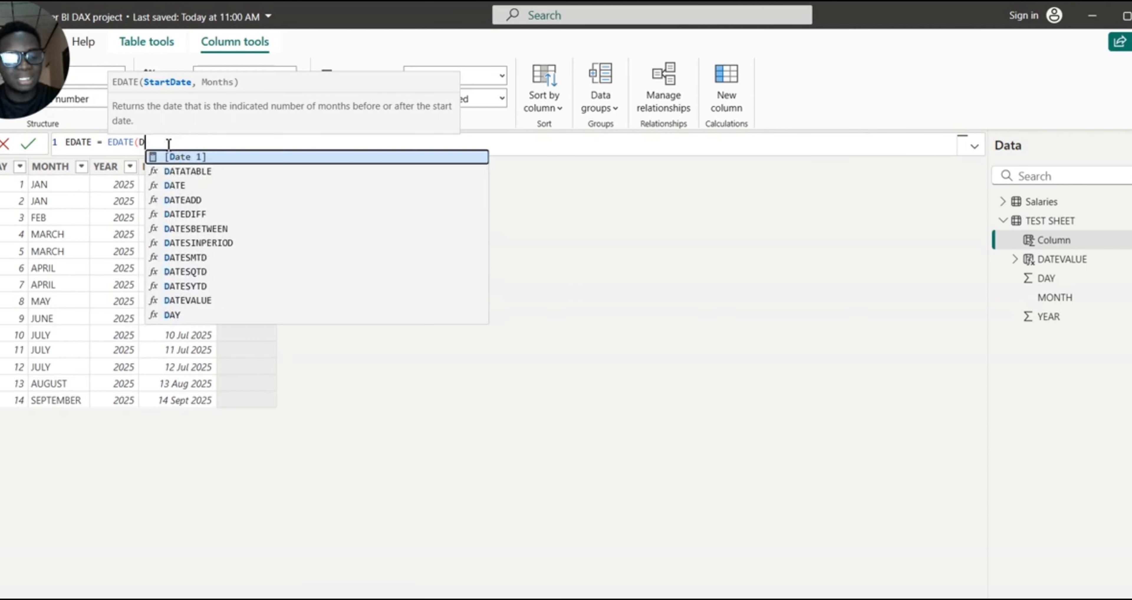
text(VA)
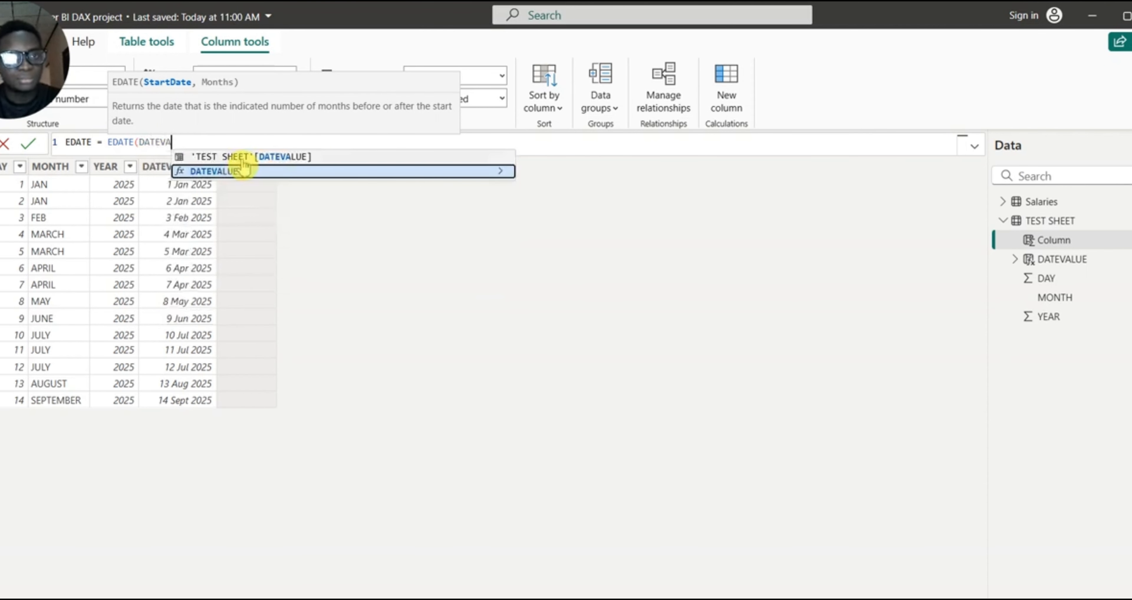
click(252, 157)
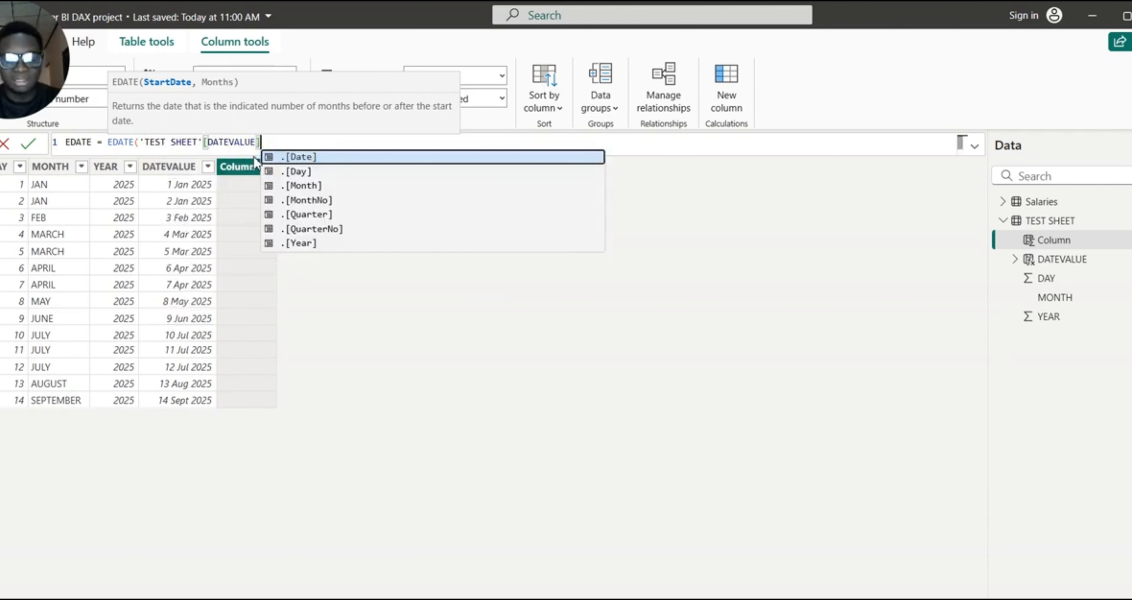
text(,)
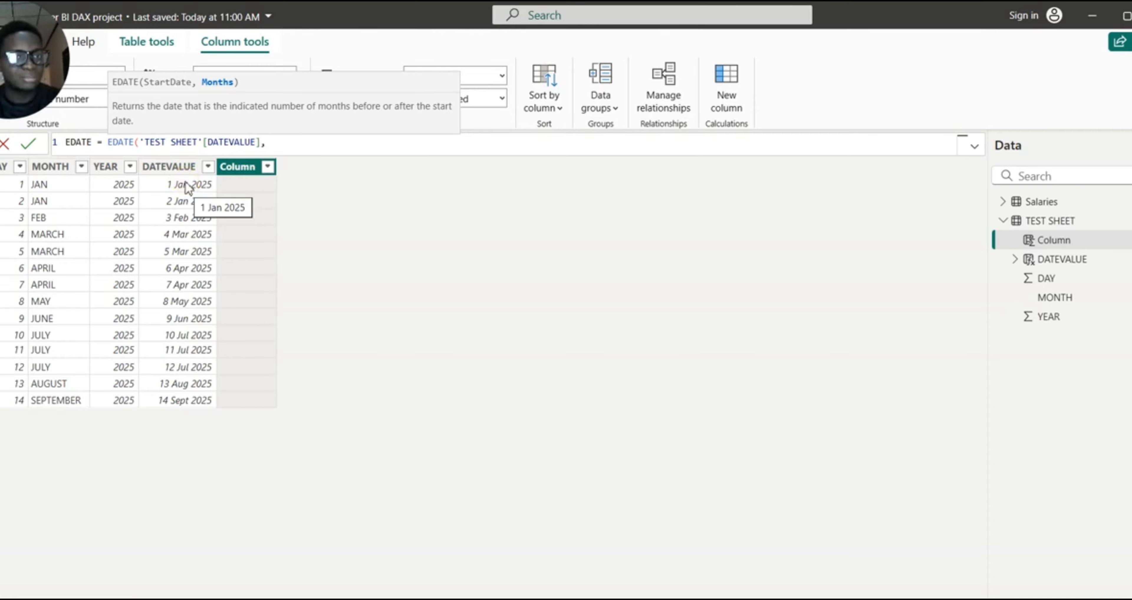
text(12)
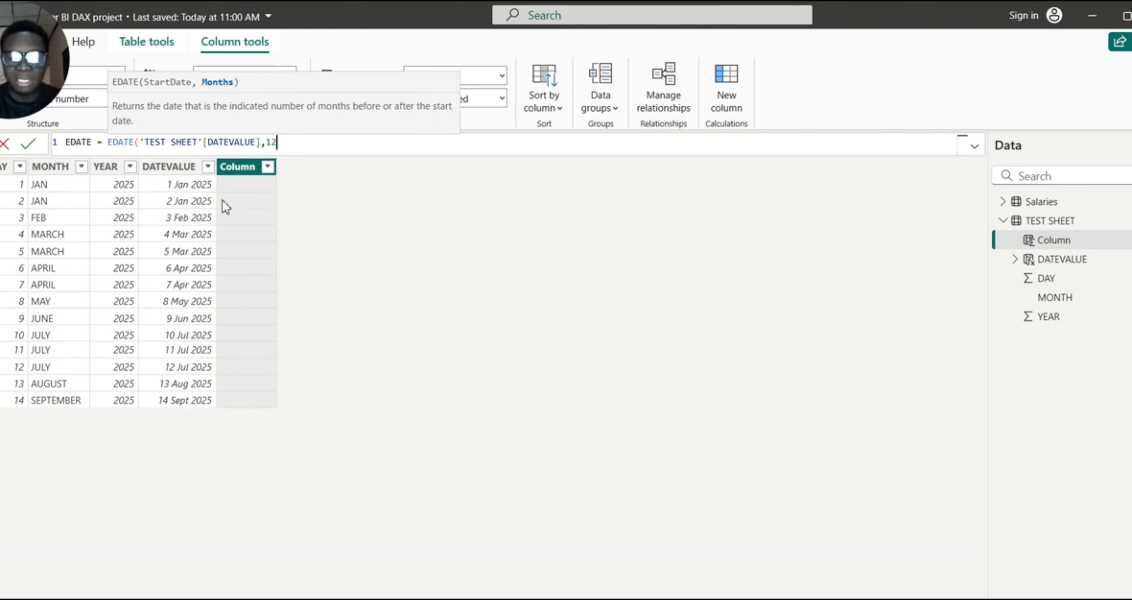
text())
key(Return)
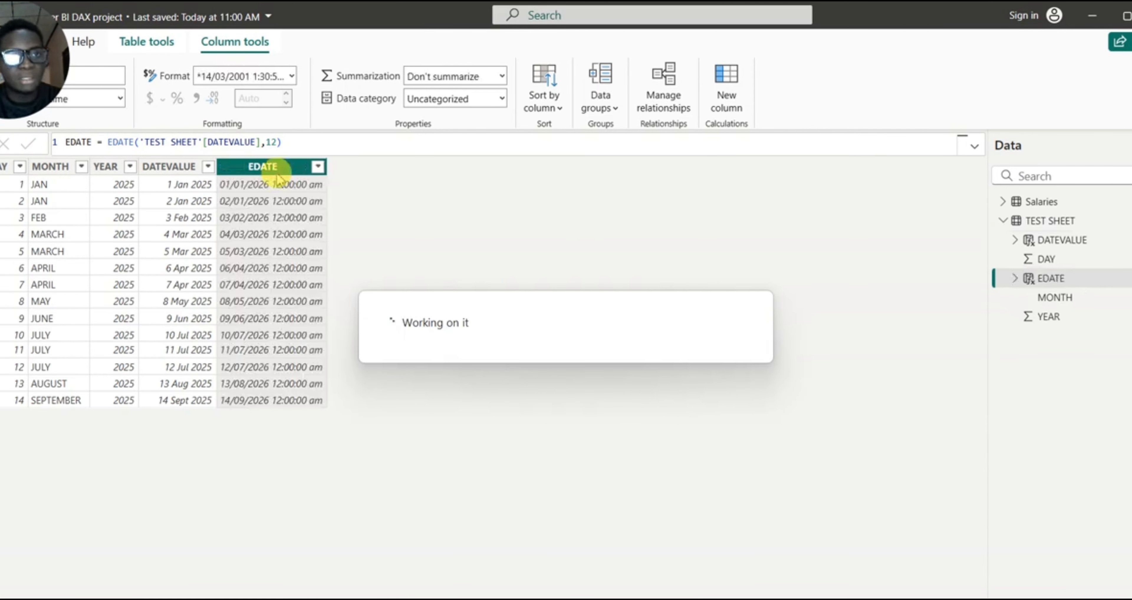
Set the display format of the EDATE column to 14 Mar 2001 (d mmm yyyy).
click(291, 77)
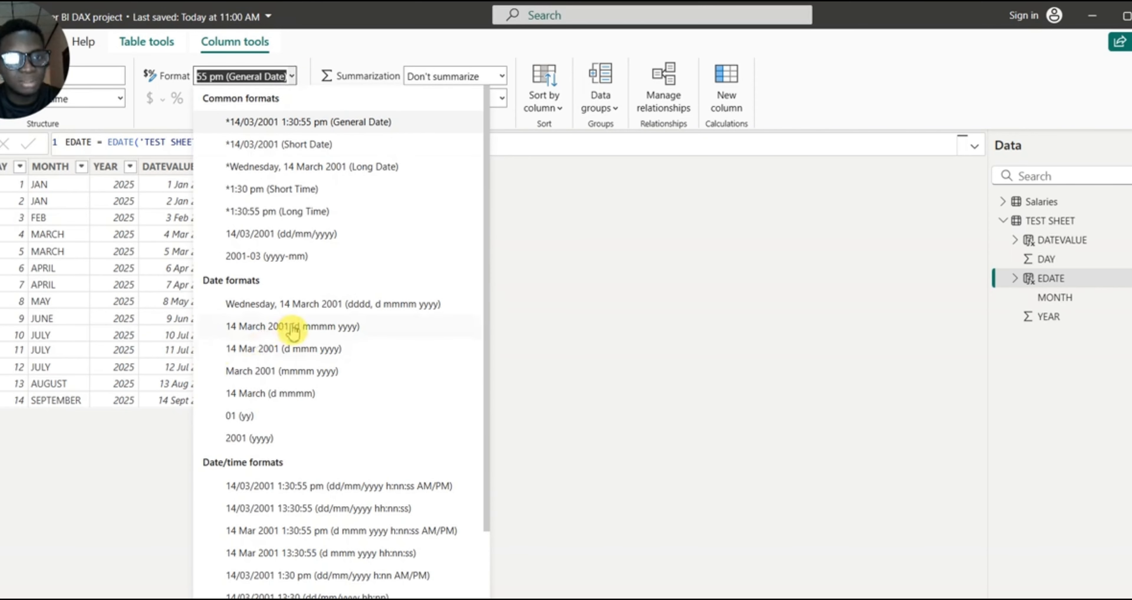
click(269, 348)
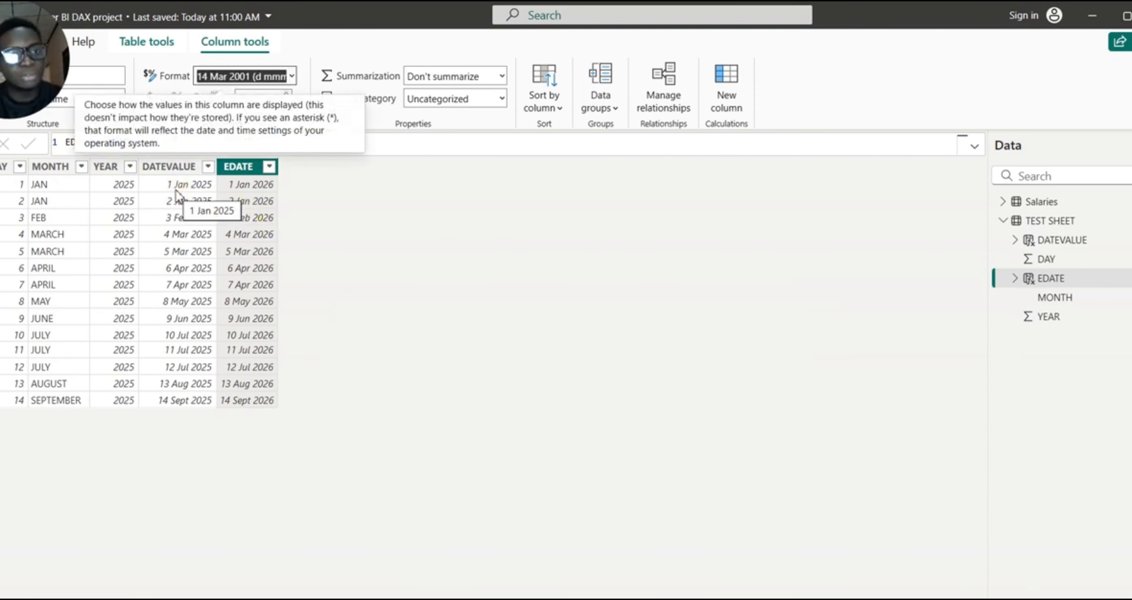
click(247, 187)
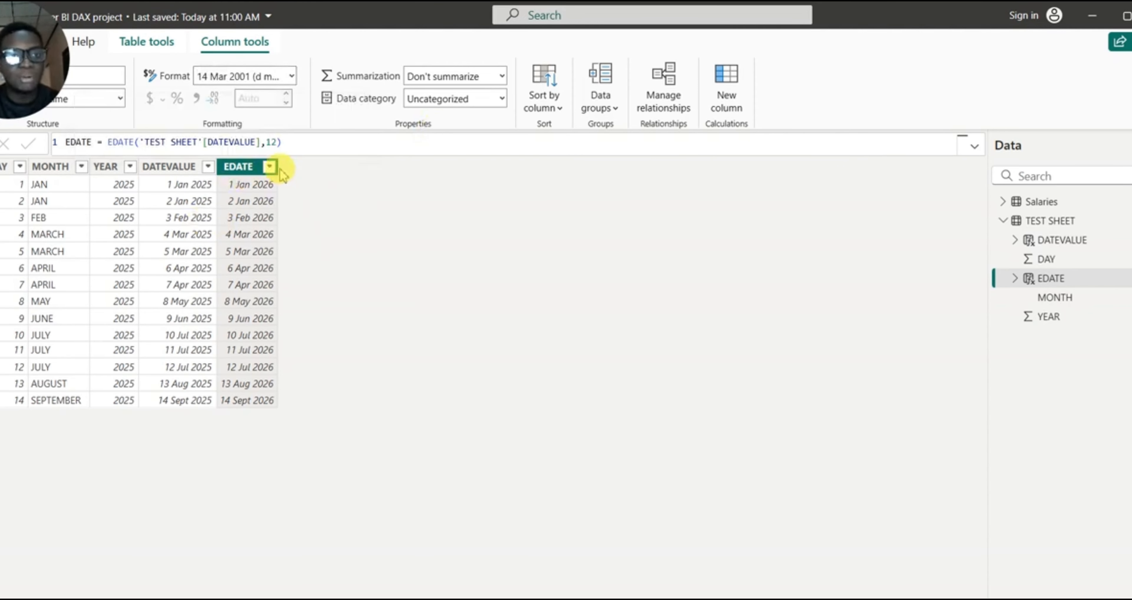
Change the months argument in the EDATE formula to 1 and apply it.
click(278, 142)
key(BackSpace)
key(BackSpace)
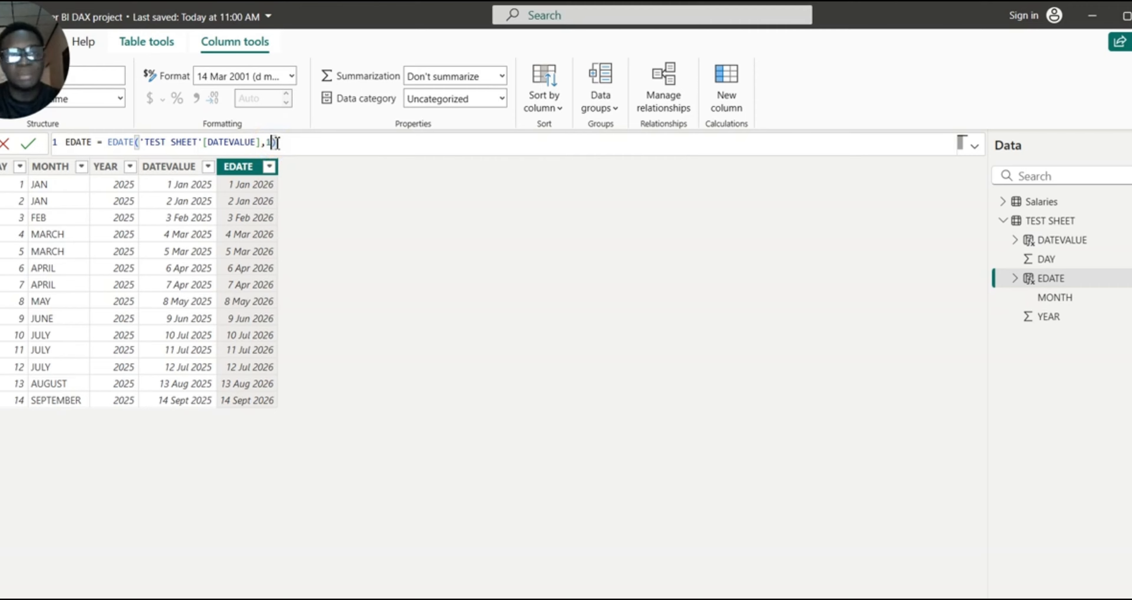
text(1)
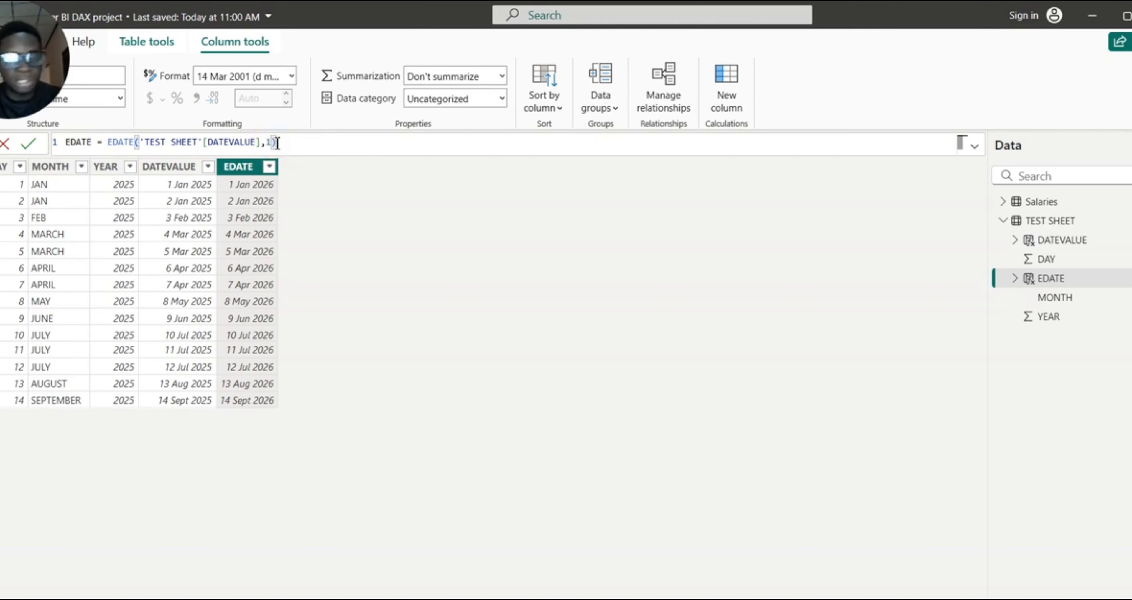
key(Return)
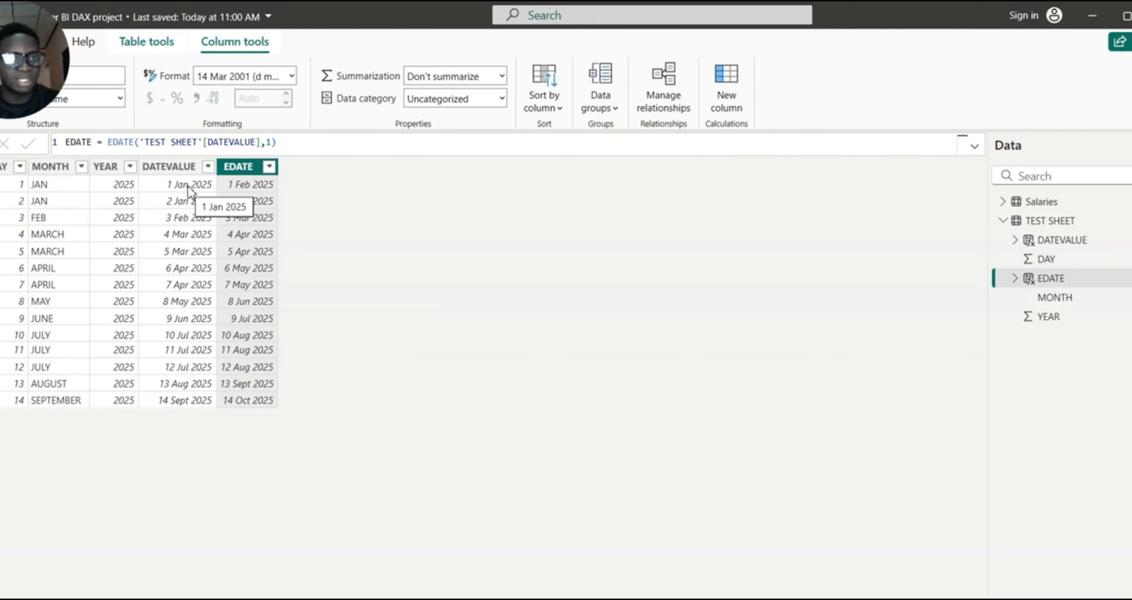
Set the months argument of the EDATE formula to -1 so the dates shift one month back.
click(270, 142)
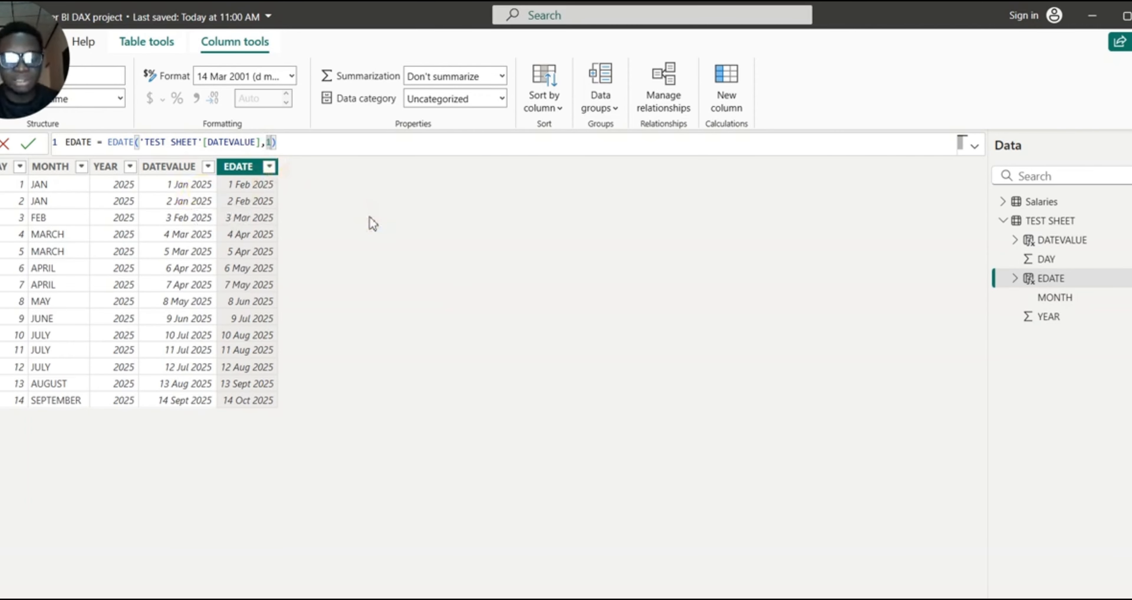
text(-)
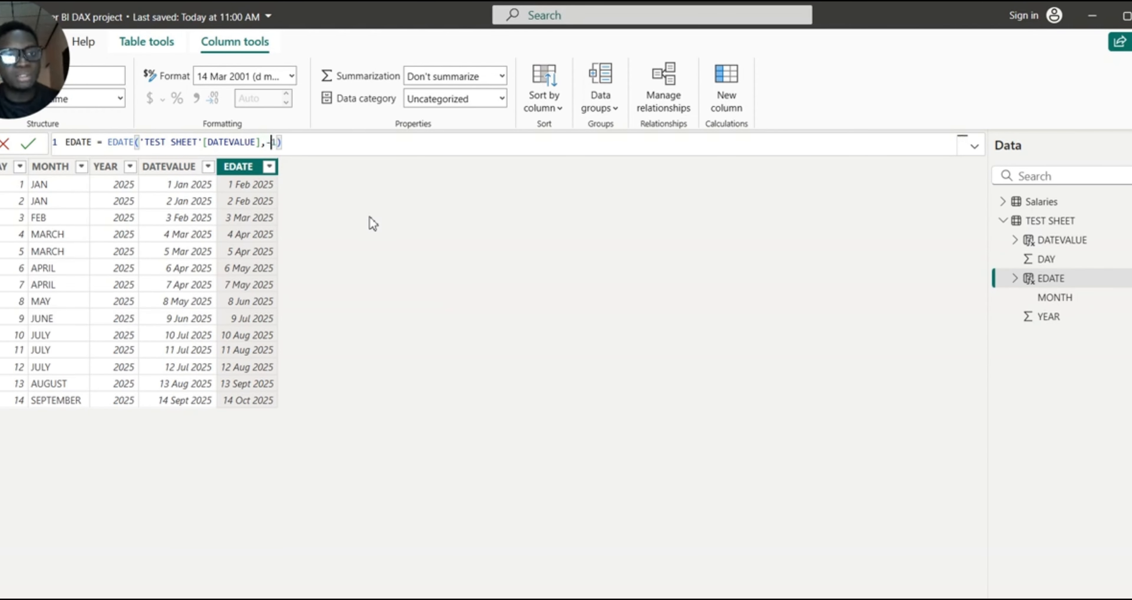
click(297, 143)
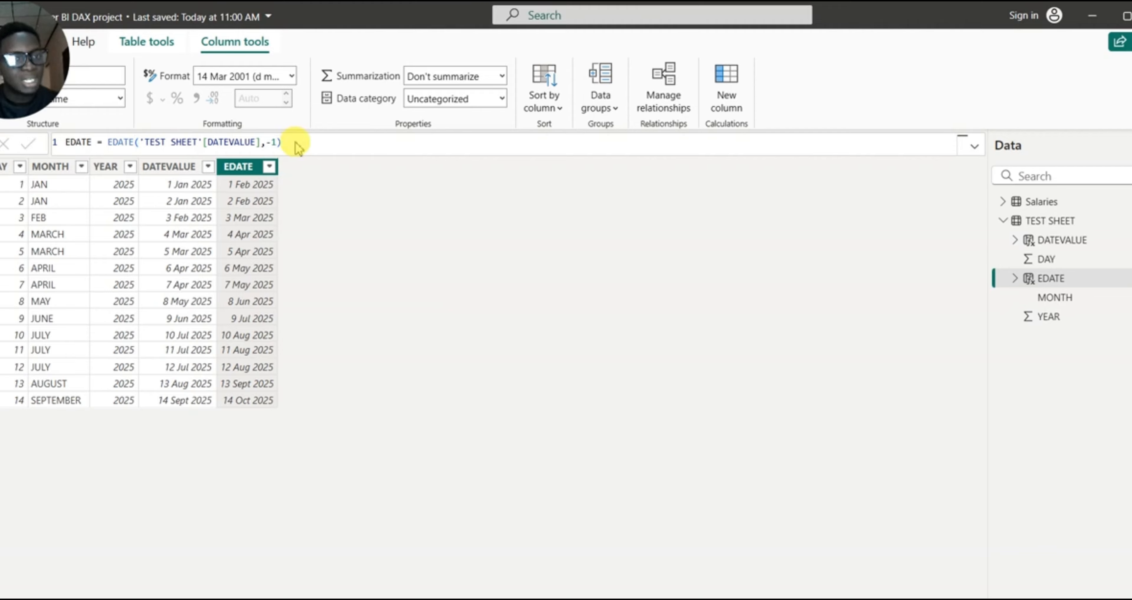
key(Return)
click(272, 174)
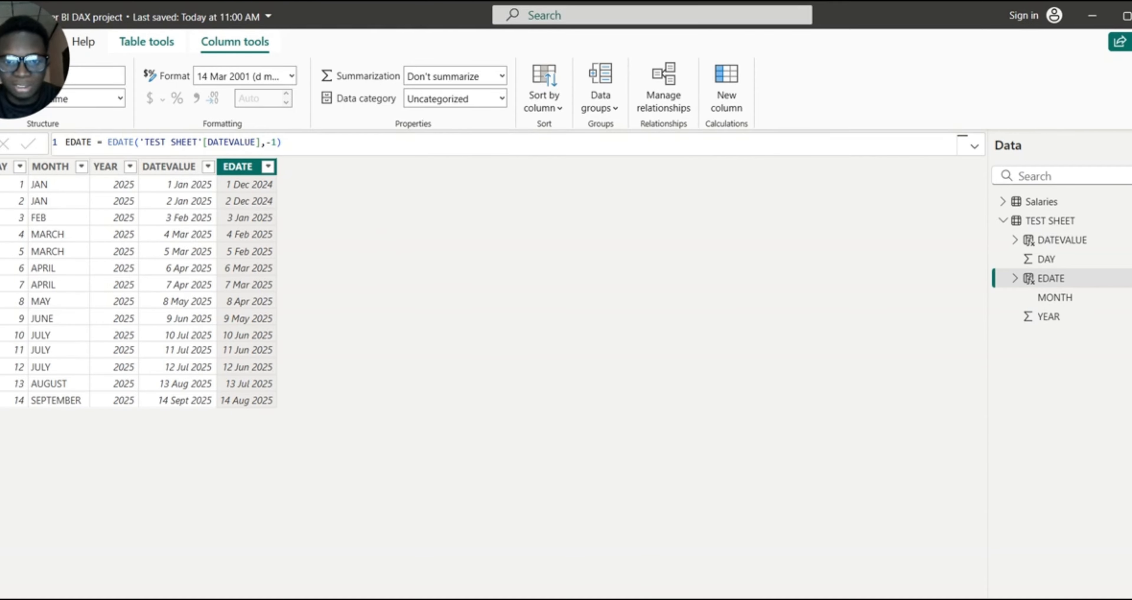
Check the function list in DAX LESSONS.pptx in WPS Office, return to Power BI, and replace the EDATE column's formula with MONTH = MONTH(.
click(656, 598)
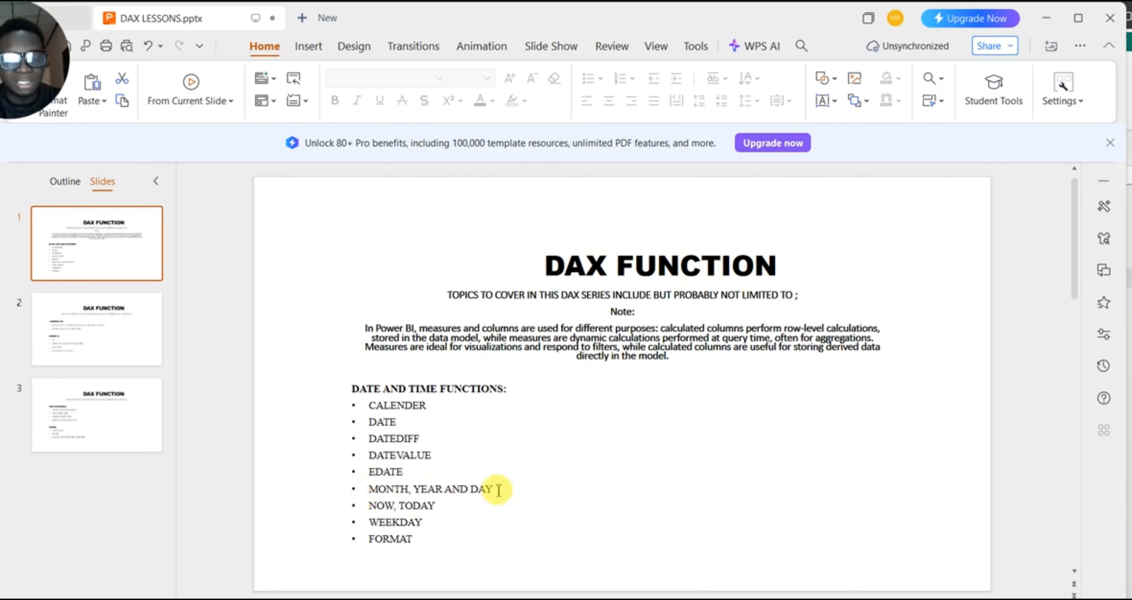
click(1052, 32)
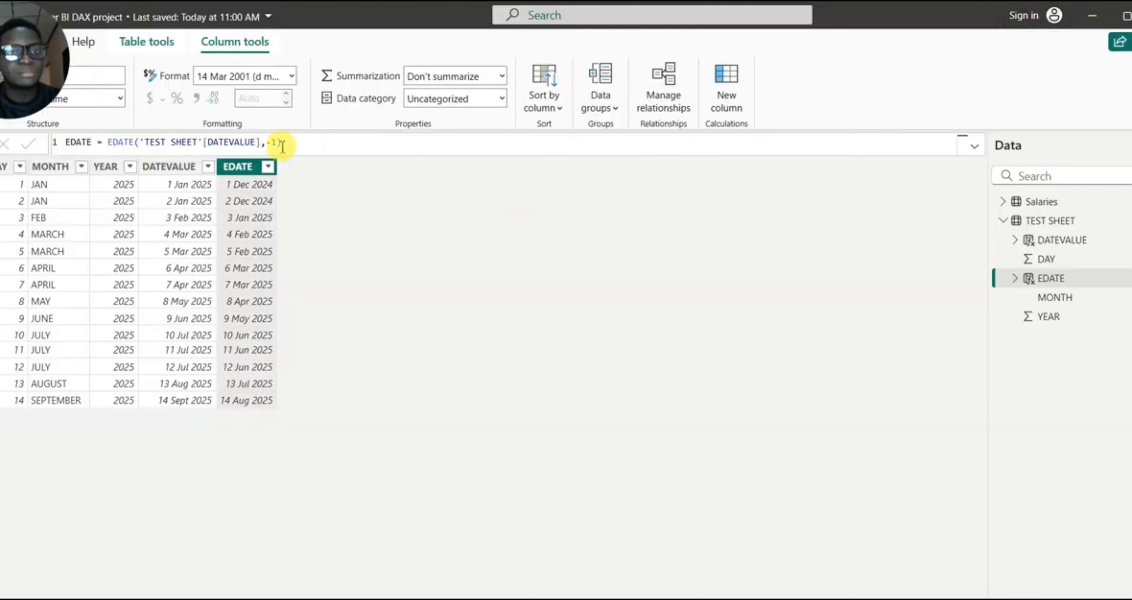
drag(285, 144, 67, 142)
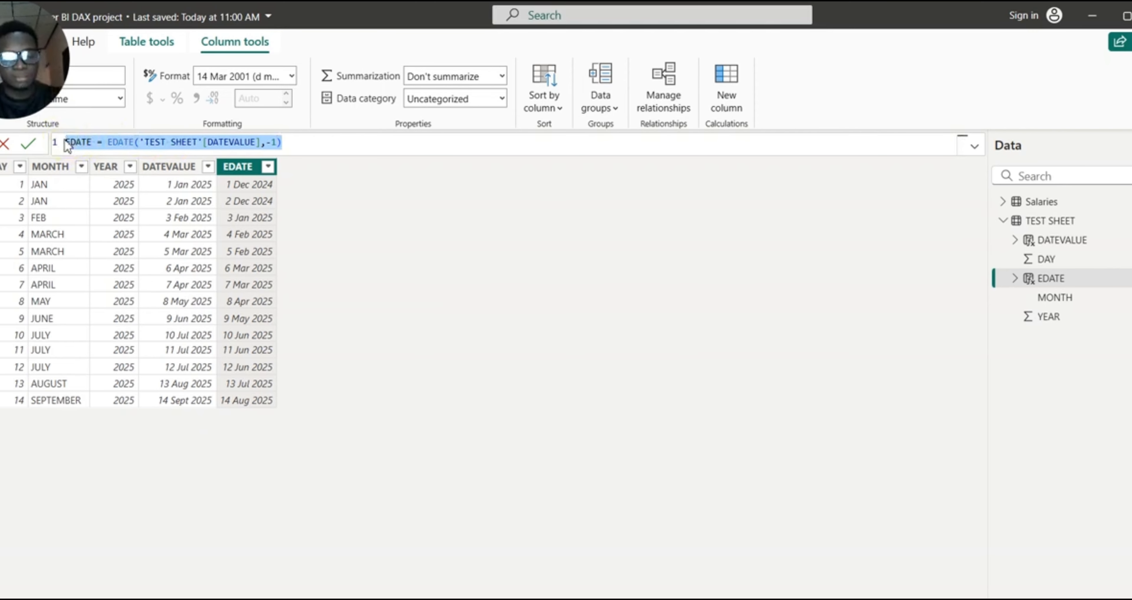
text(MONTH =)
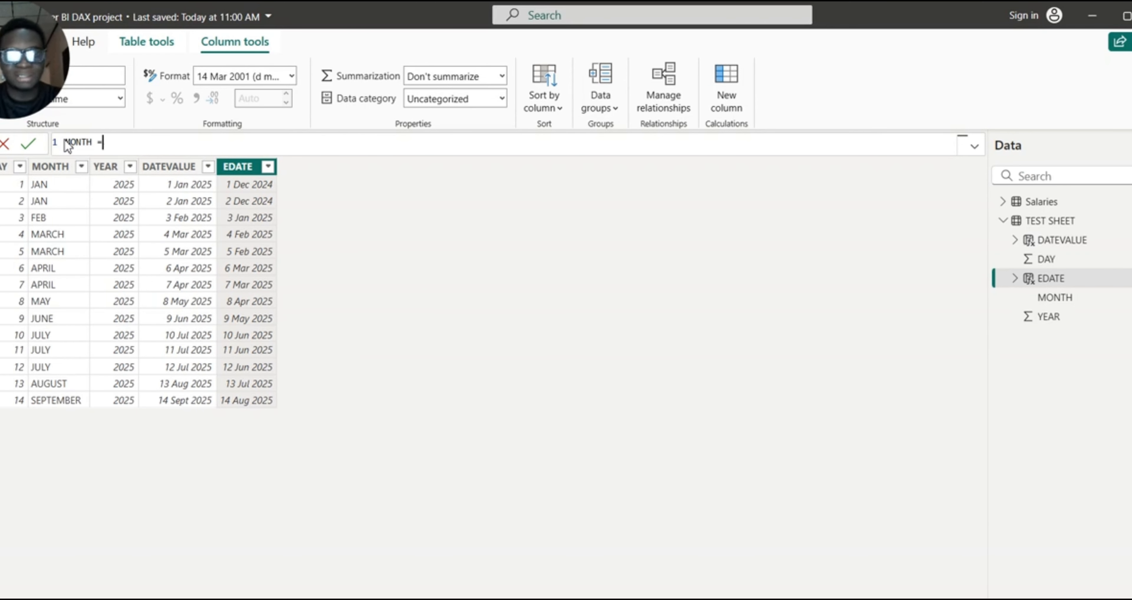
text( MONTH)
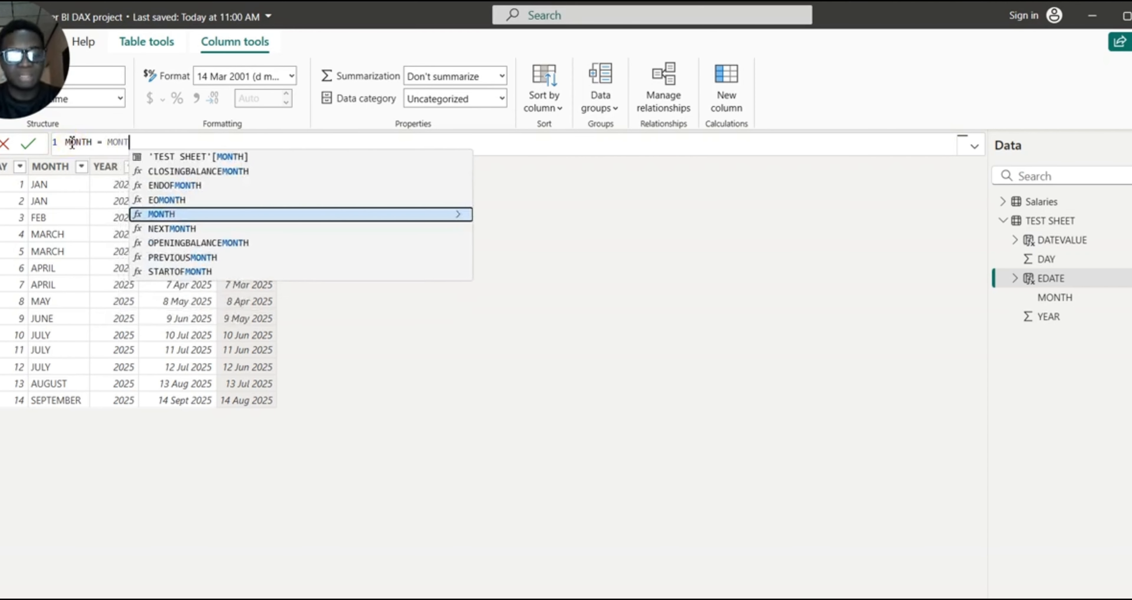
click(194, 215)
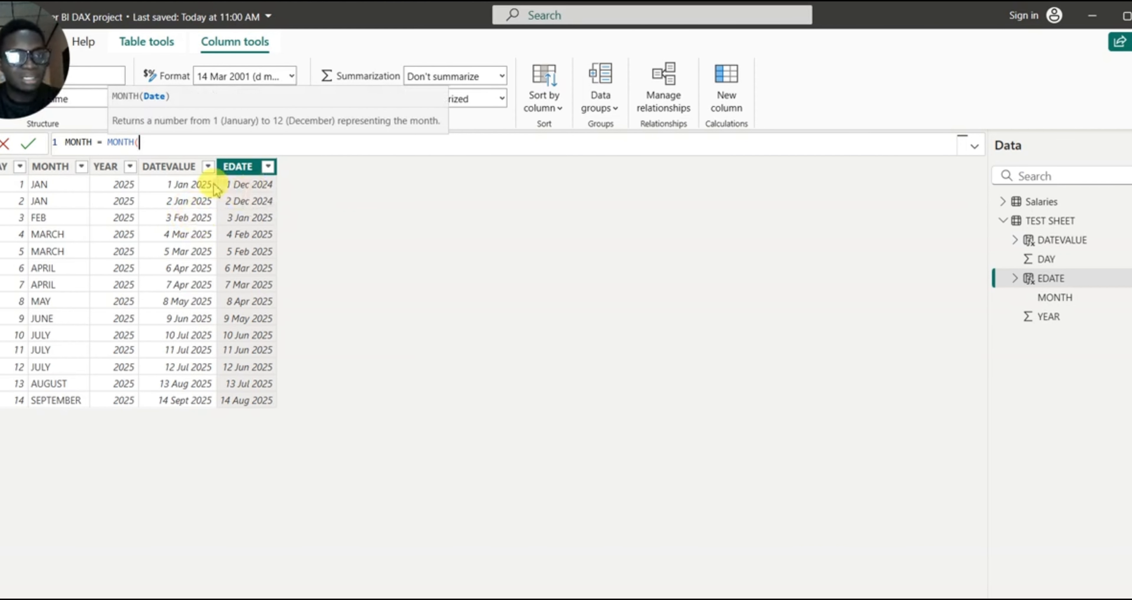
text(EDATE)
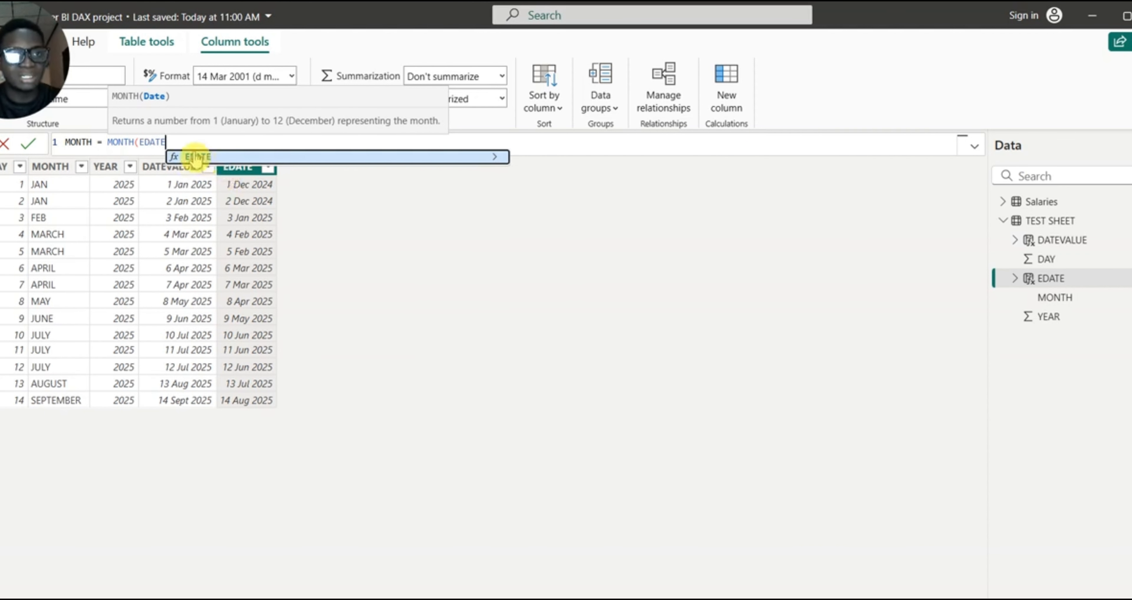
key(BackSpace)
key(BackSpace)
key(BackSpace)
key(BackSpace)
key(BackSpace)
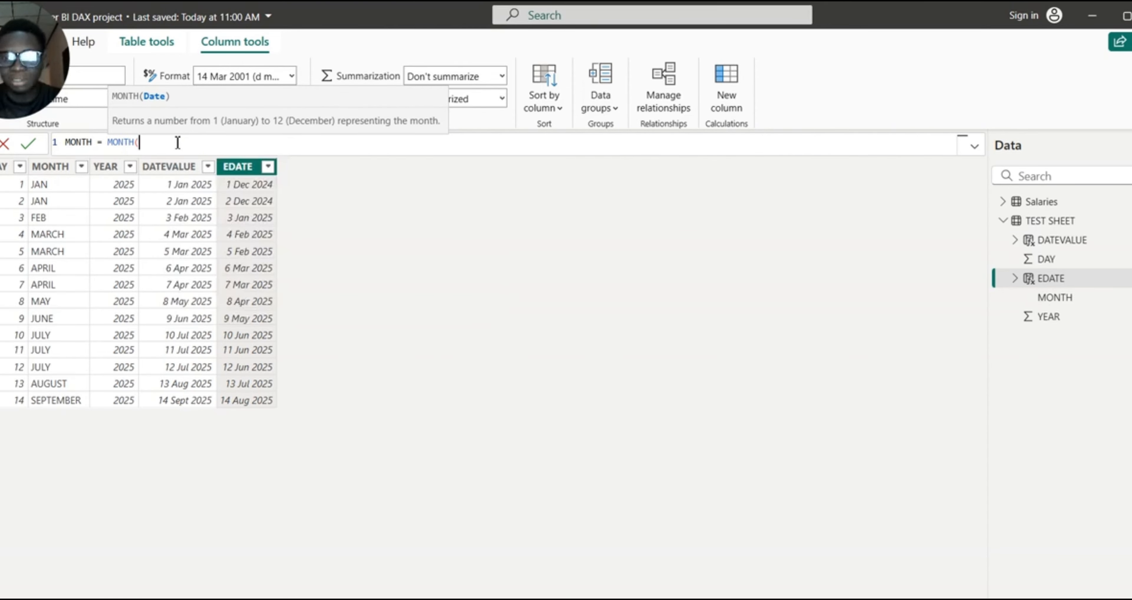
Complete the formula with 'TEST SHEET'[DATEVALUE] as the date argument and try to apply it under the name MONTH.
text(TEST)
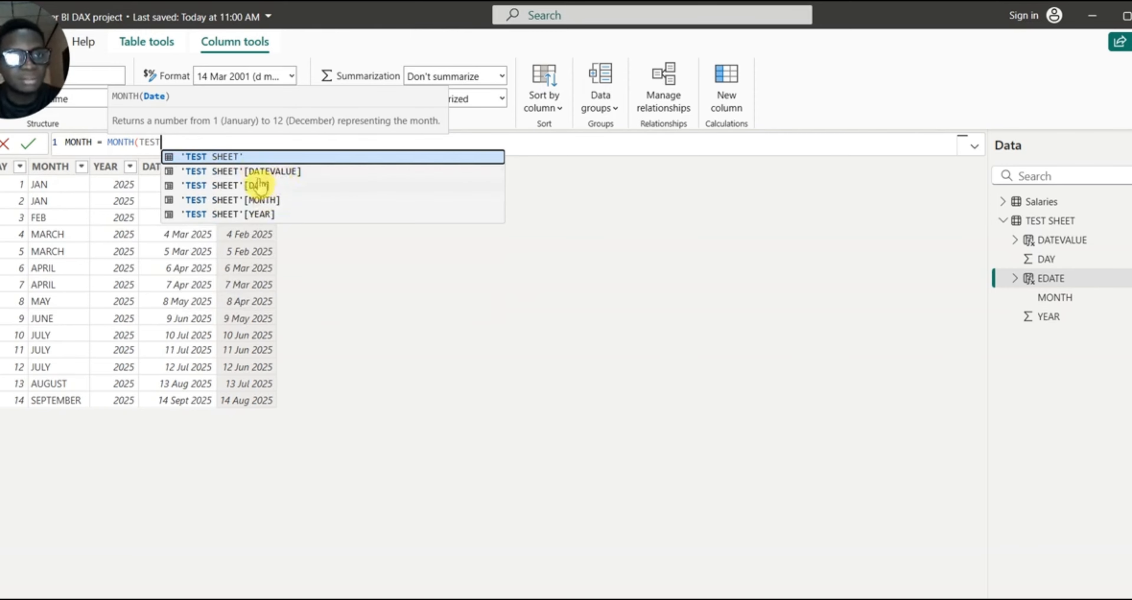
click(237, 178)
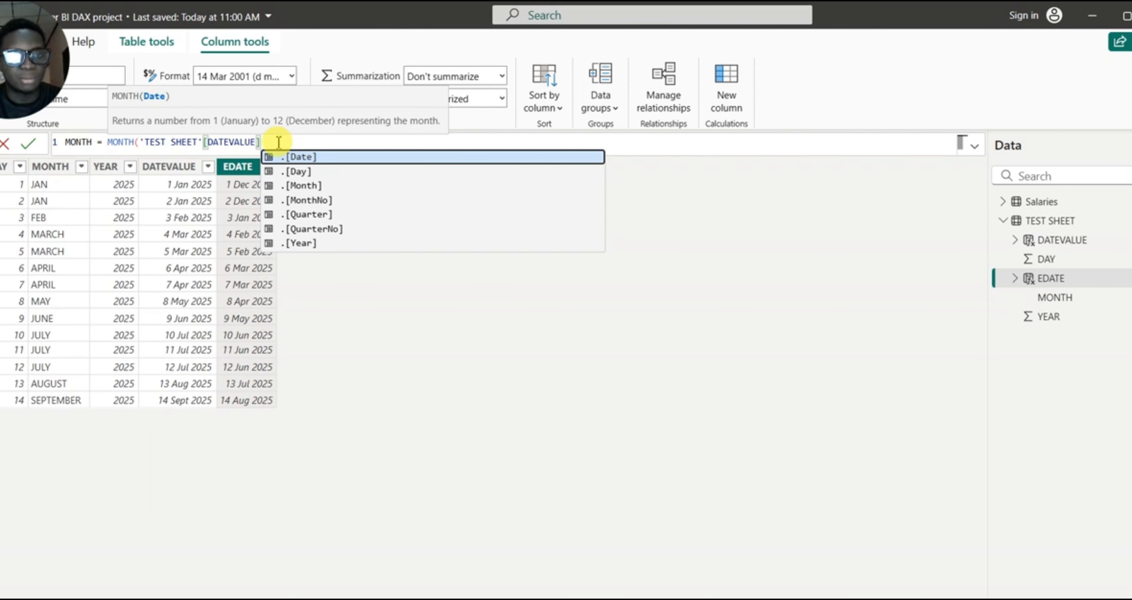
text())
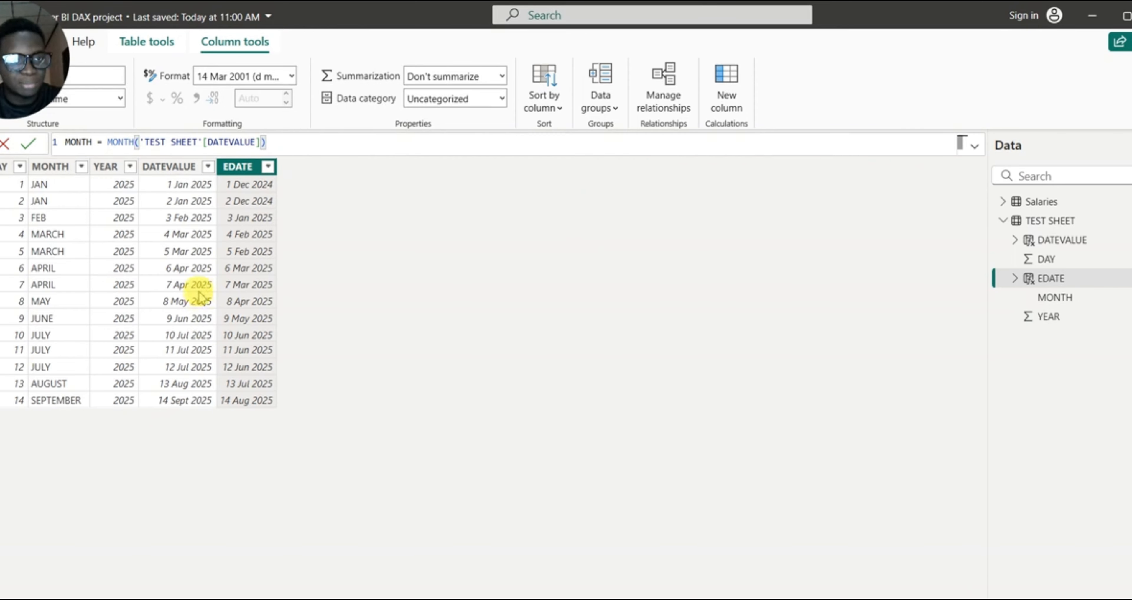
key(Return)
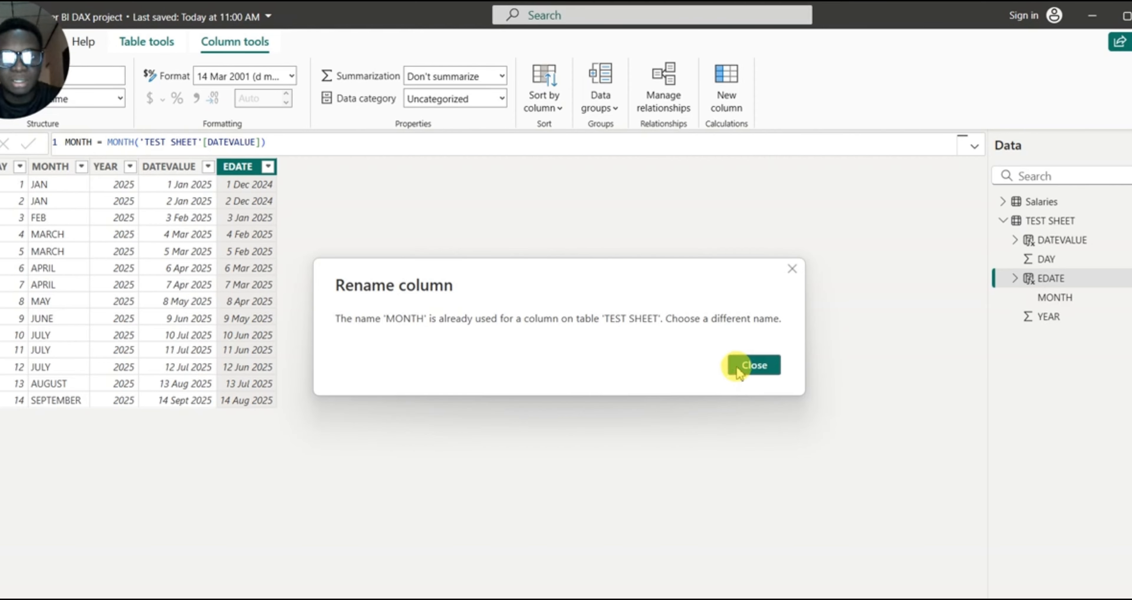
click(749, 363)
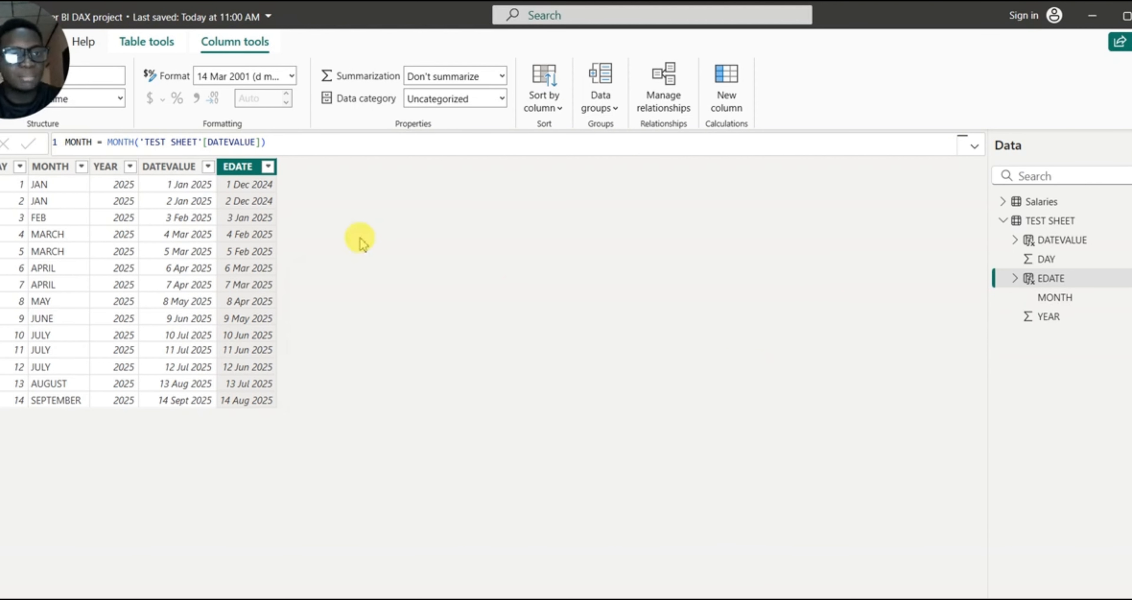
Rename the calculated column to MONTH1 in its formula and apply the change.
click(95, 141)
text(1)
key(Return)
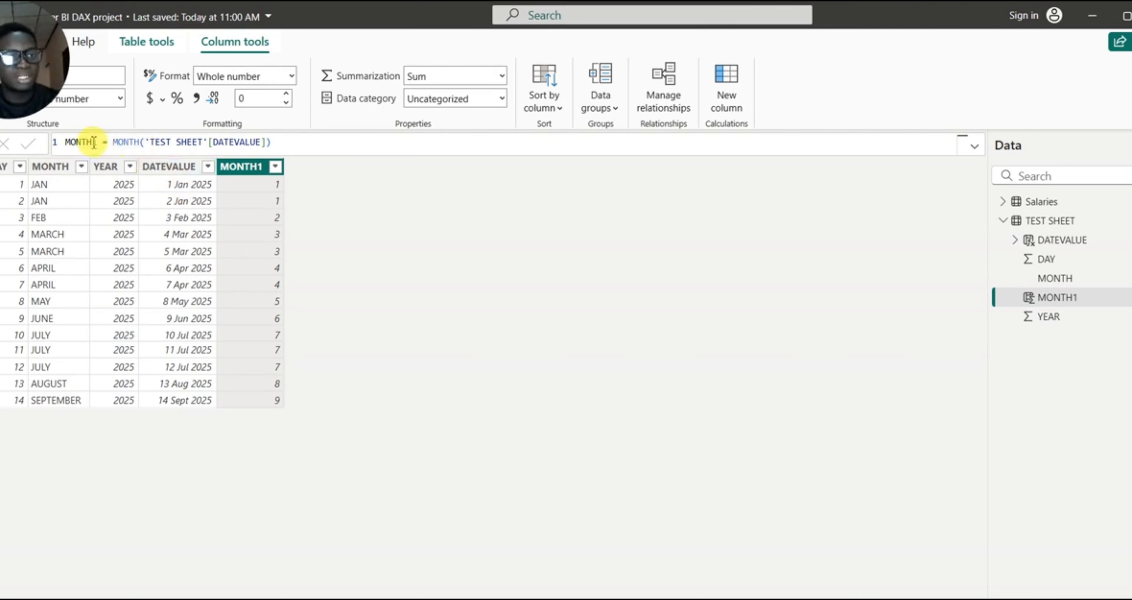
Change the MONTH1 column's formula to YEAR1 = YEAR('TEST SHEET'[DATEVALUE]) and apply it.
key(BackSpace)
key(BackSpace)
key(BackSpace)
key(BackSpace)
key(BackSpace)
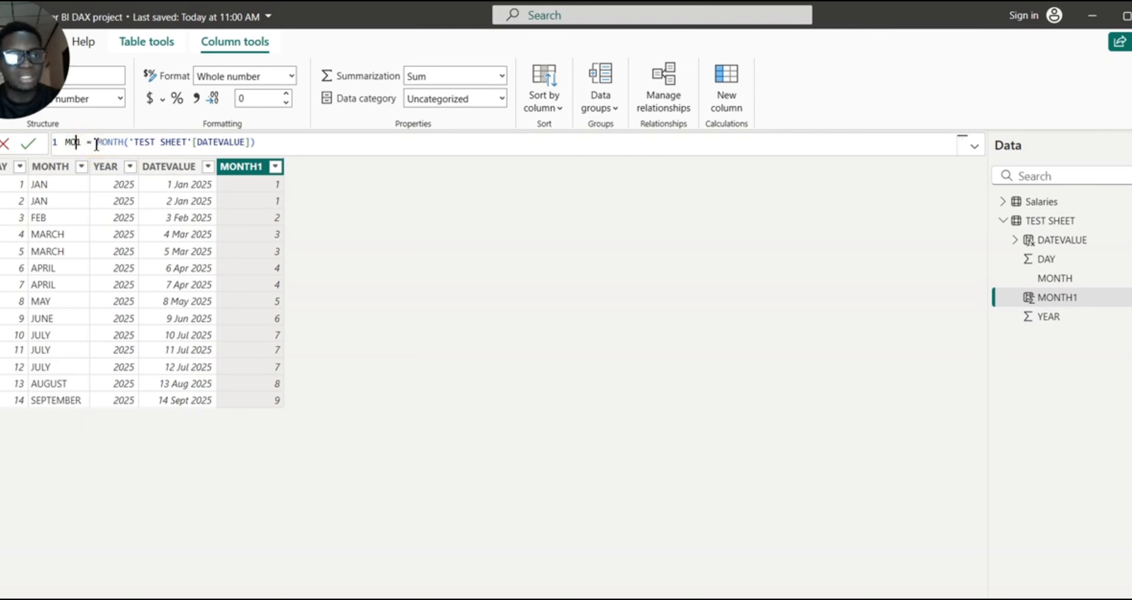
text(YEAR)
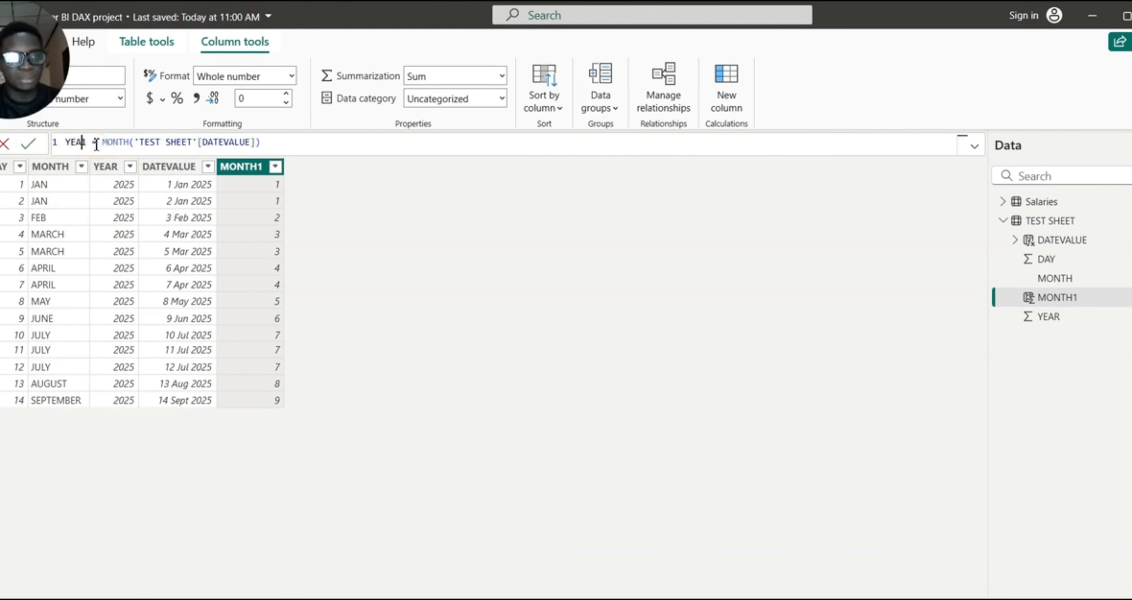
double_click(127, 142)
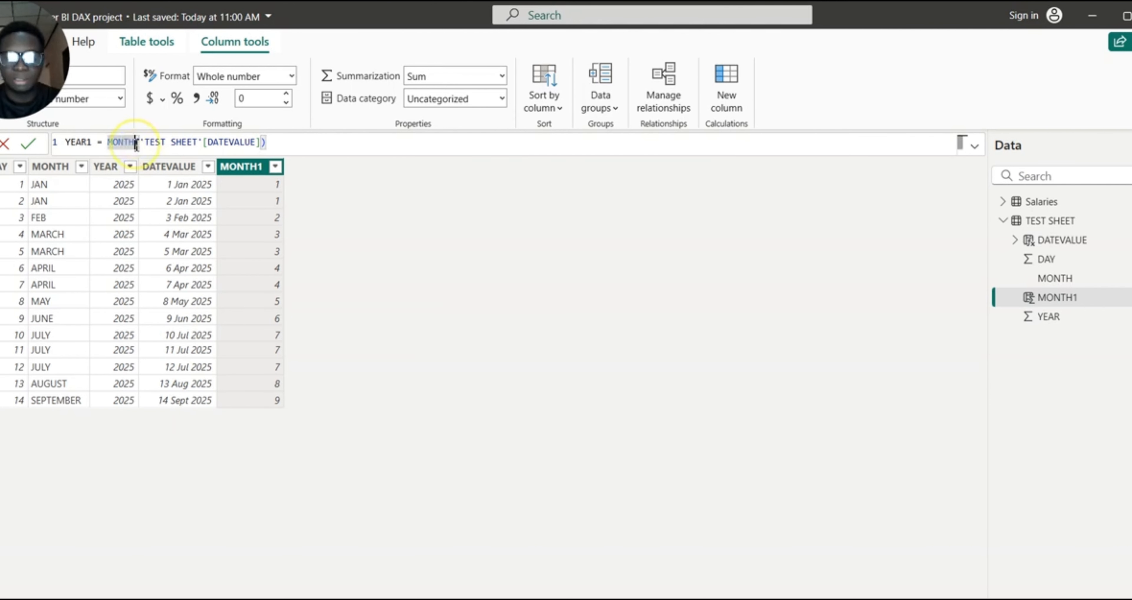
key(BackSpace)
text(YEAR)
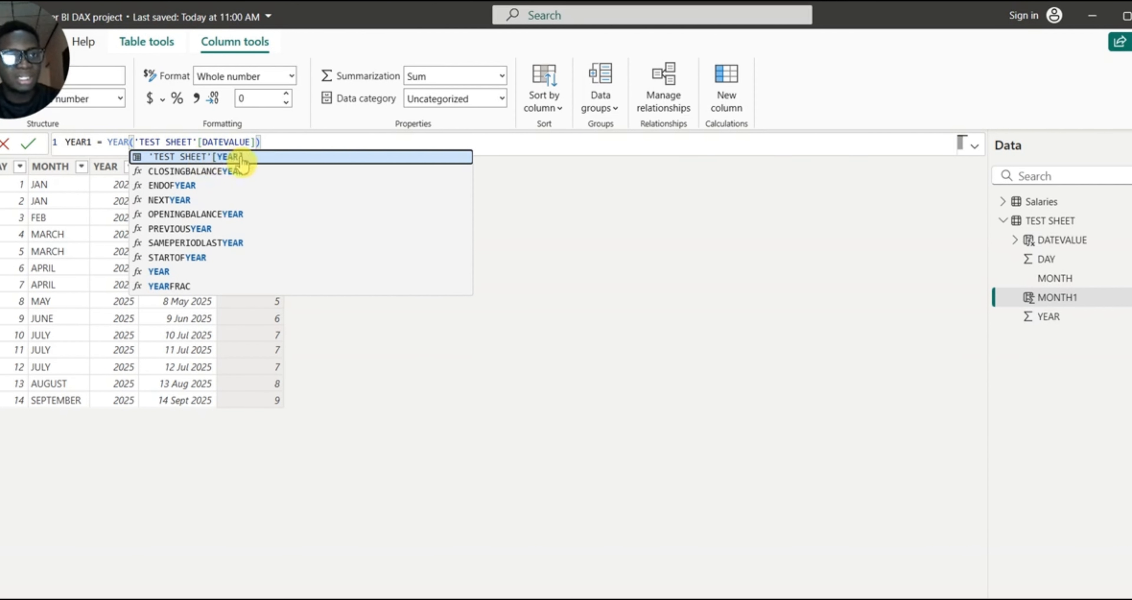
click(278, 143)
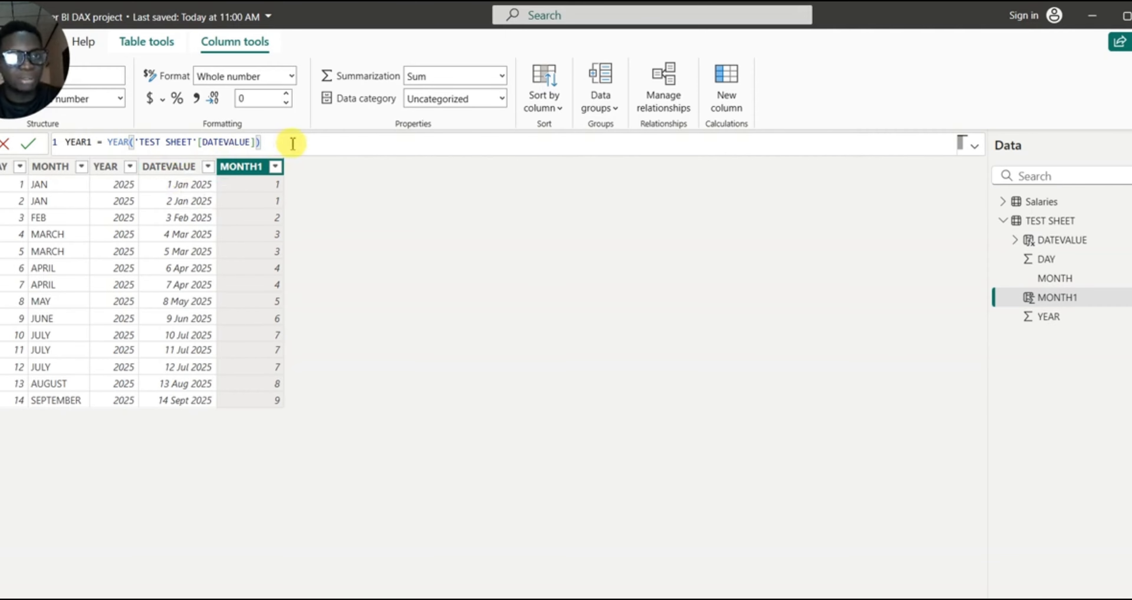
key(Return)
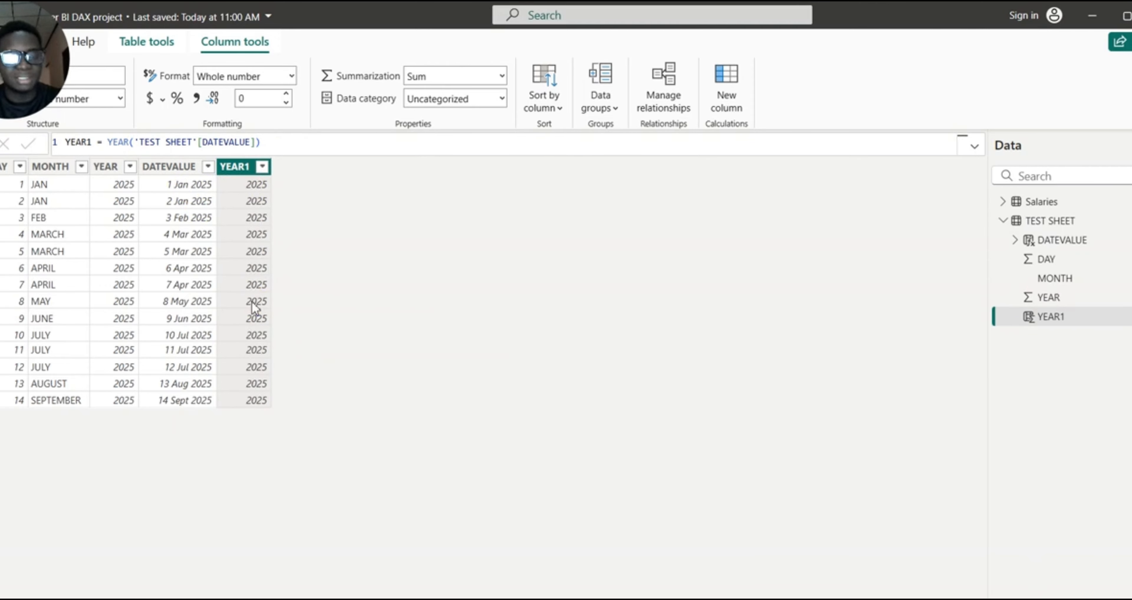
Change the YEAR1 column's formula to DAY1 = DAY('TEST SHEET'[DATEVALUE]) and apply it.
click(133, 144)
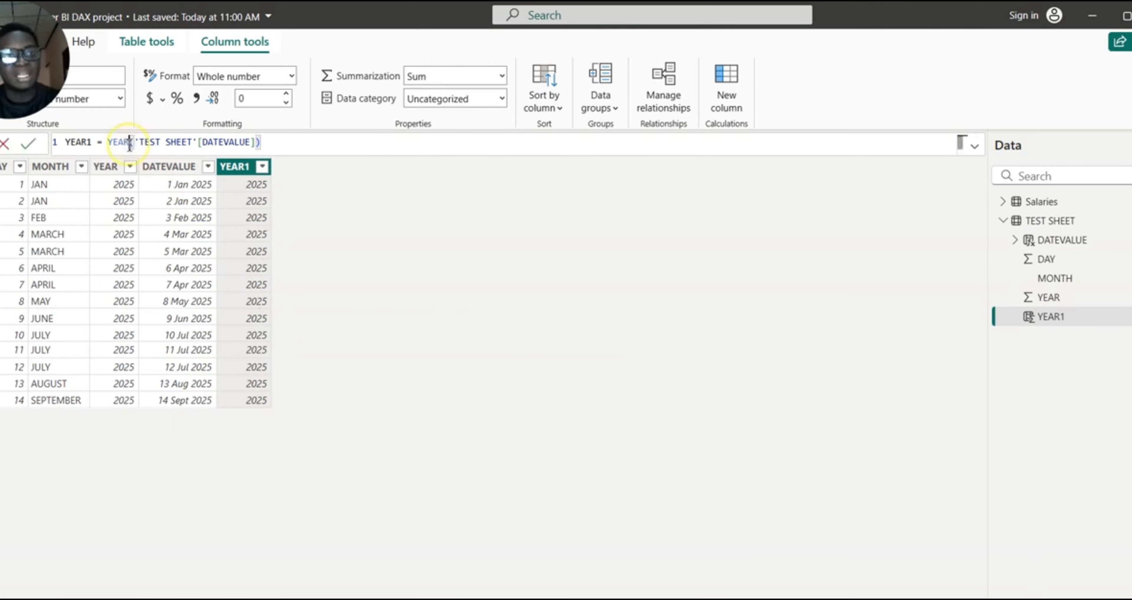
double_click(120, 142)
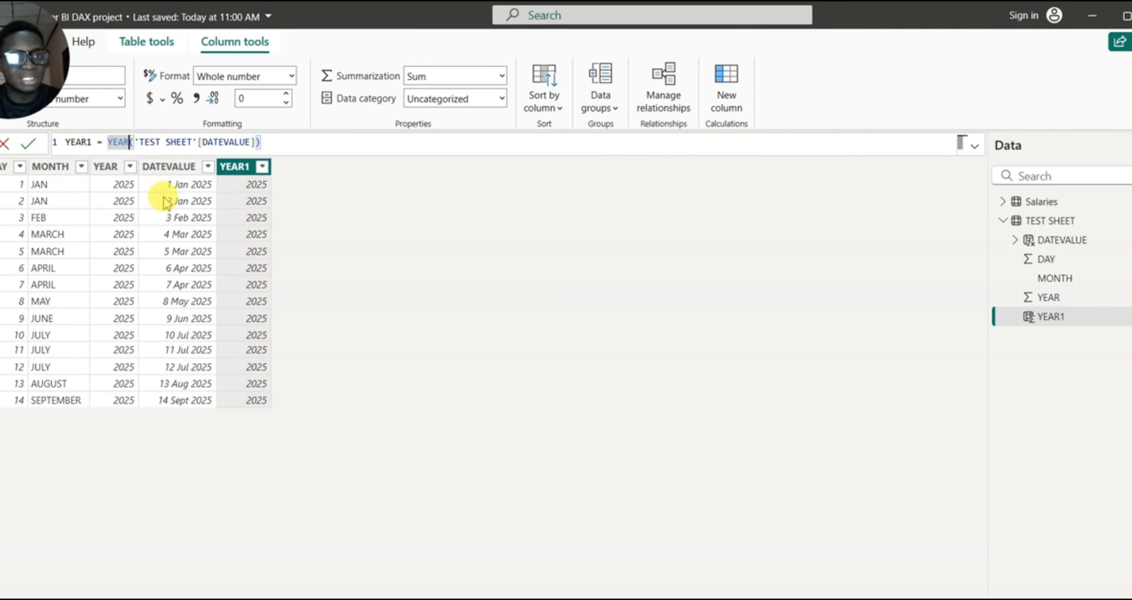
text(Y)
key(BackSpace)
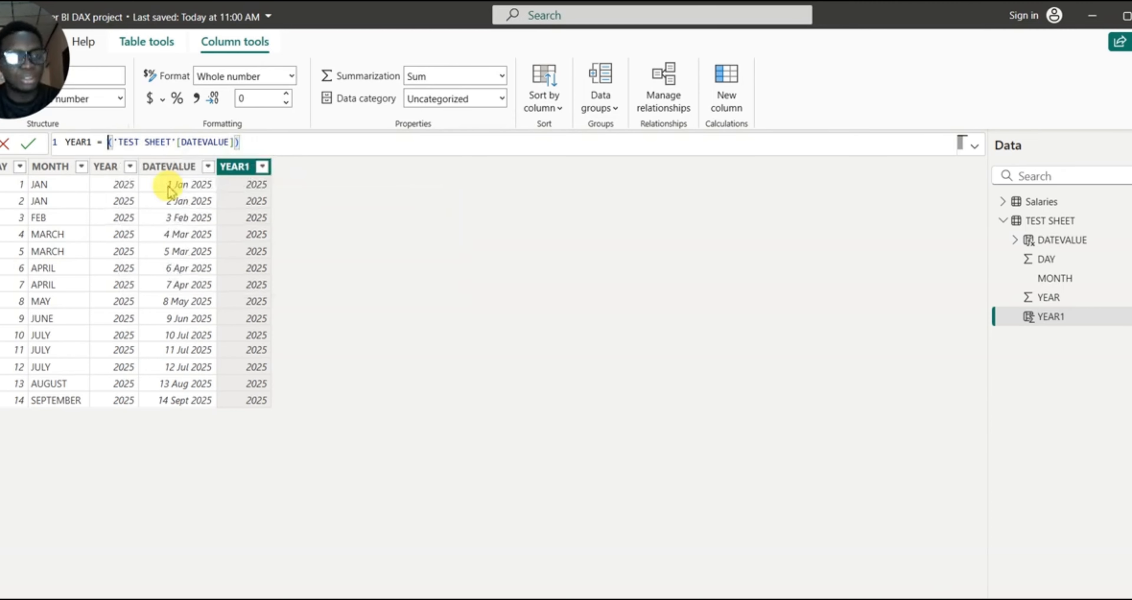
text(DAY)
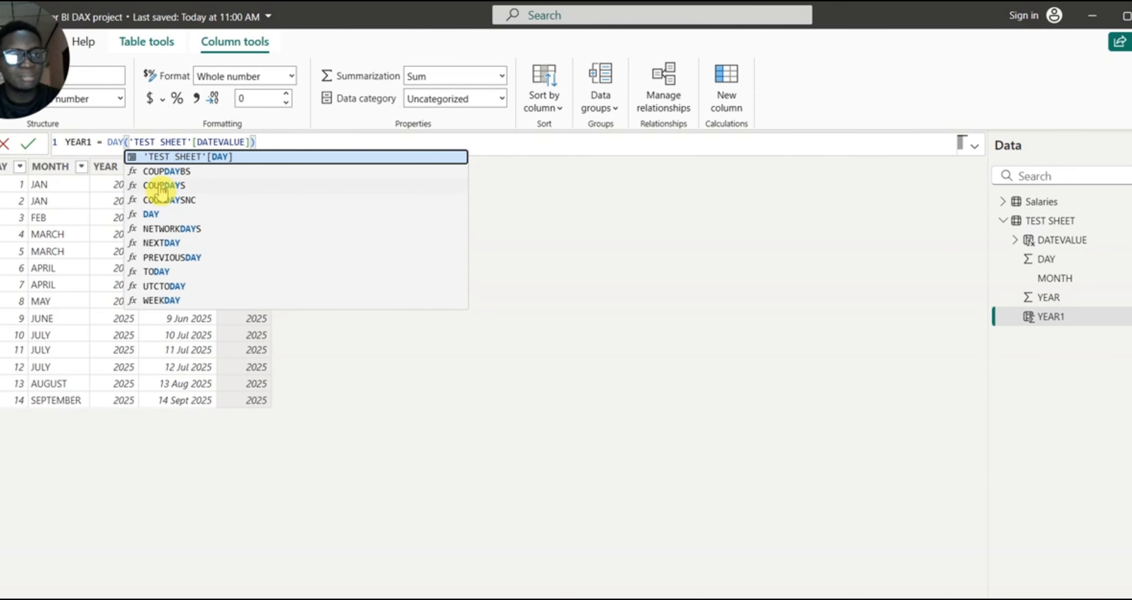
double_click(89, 142)
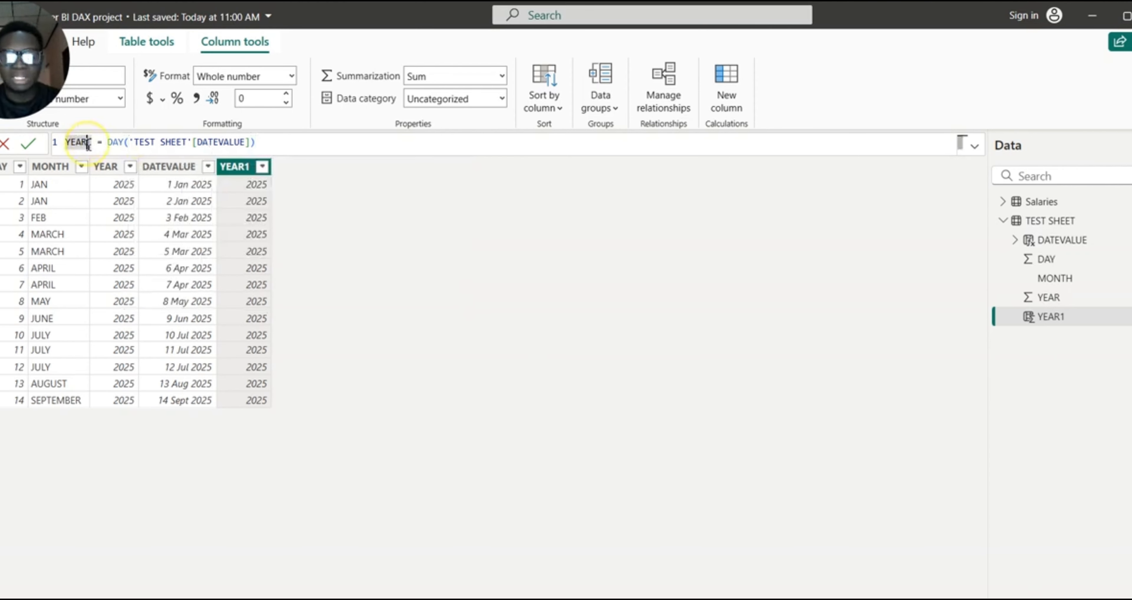
key(BackSpace)
text(DAY1)
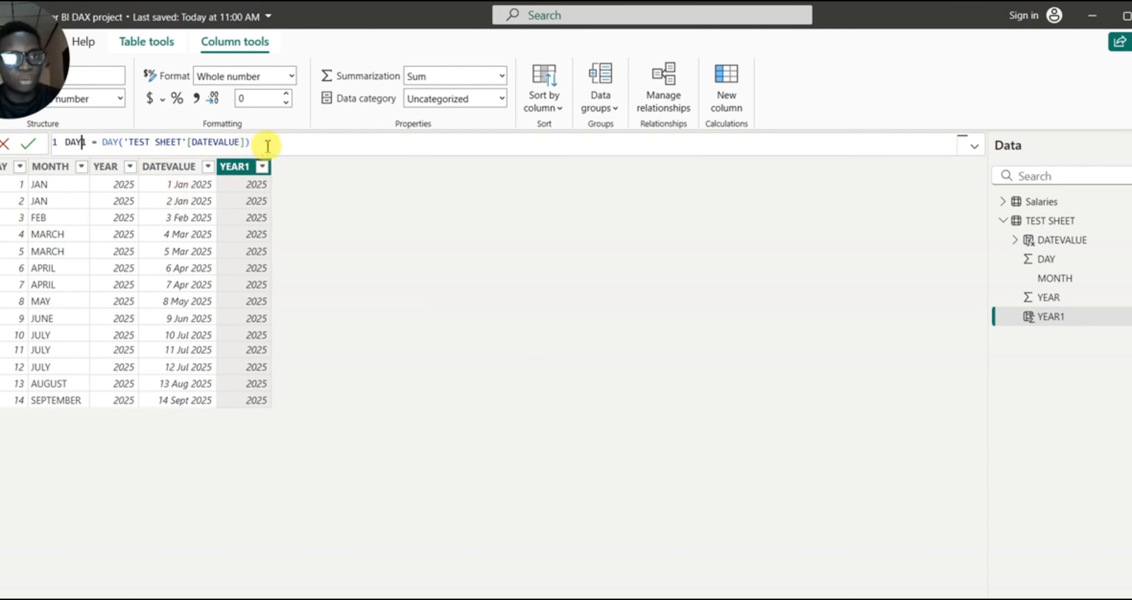
key(Return)
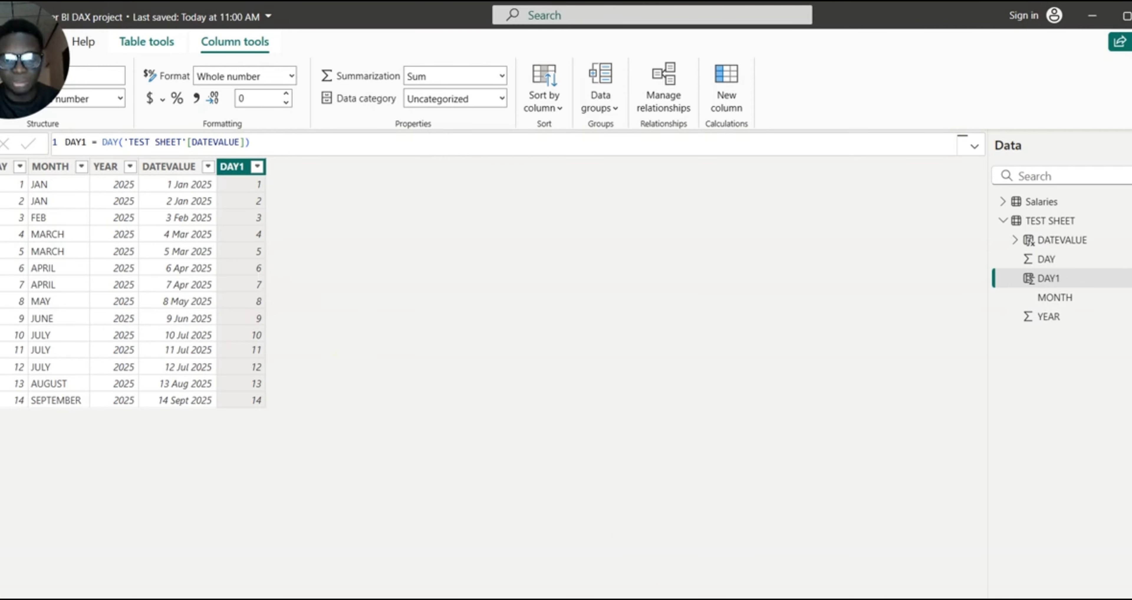
Check the function list in DAX LESSONS.pptx in WPS Office, return to Power BI, and replace the DAY1 column's formula with NOW = NOW().
click(655, 598)
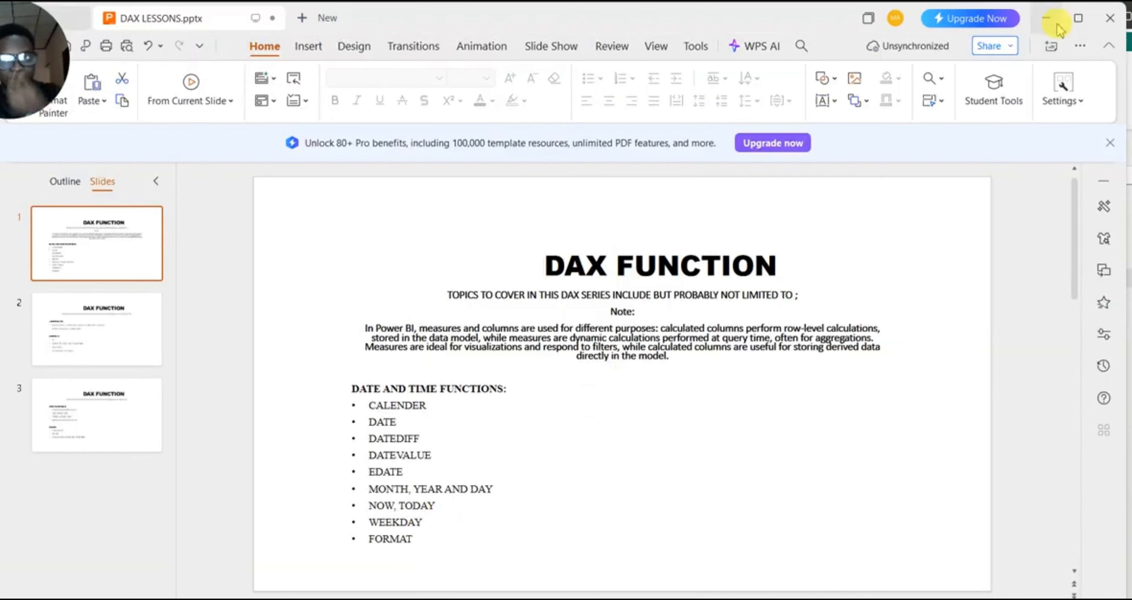
click(1047, 22)
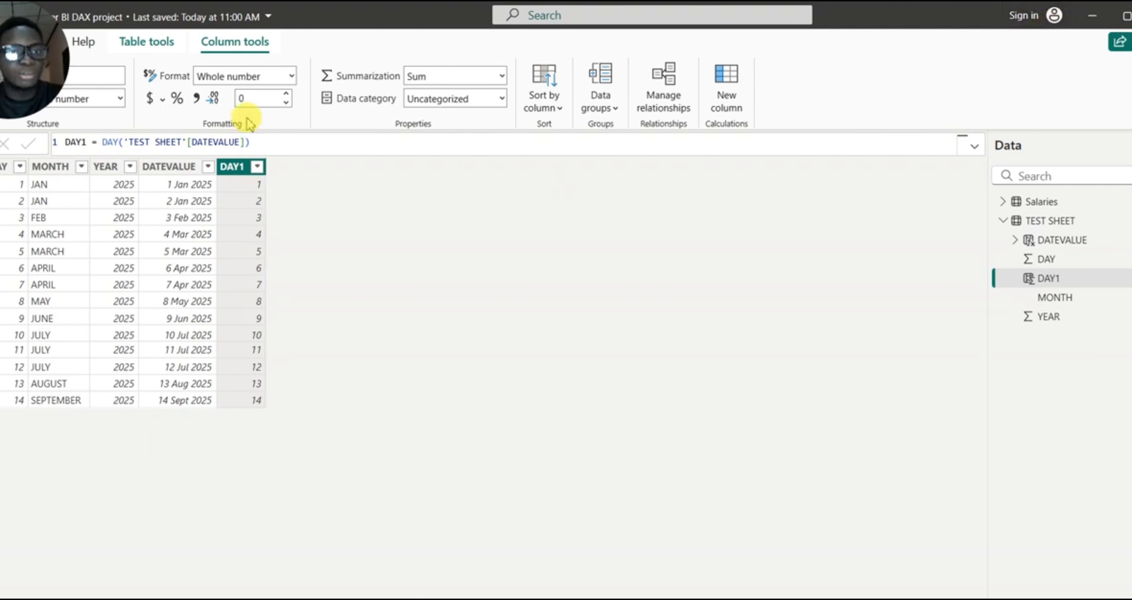
drag(260, 141, 58, 142)
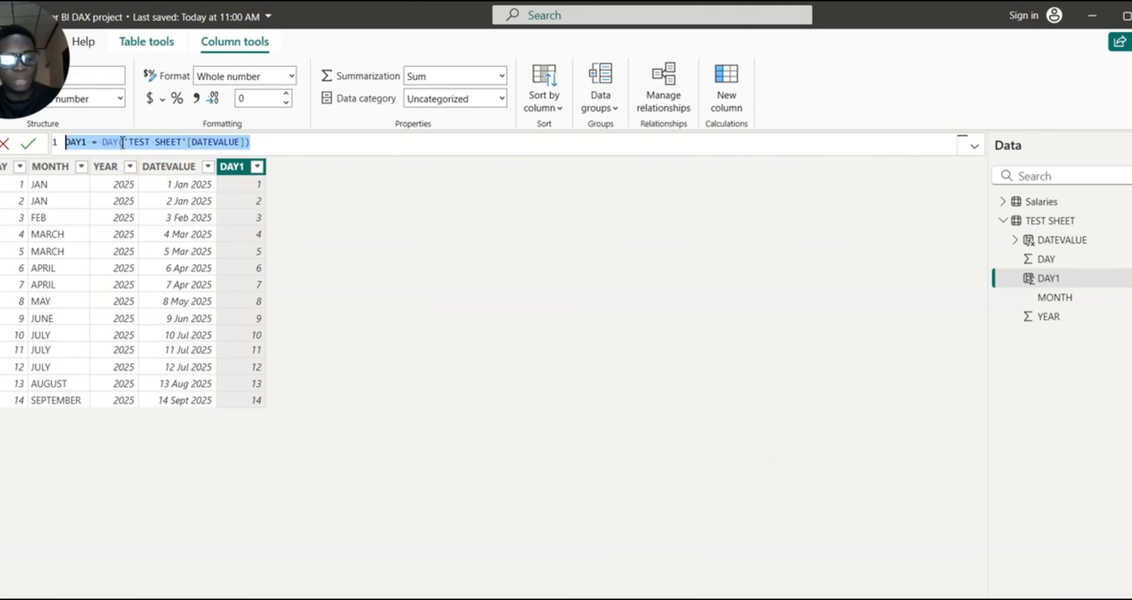
text(NOW =)
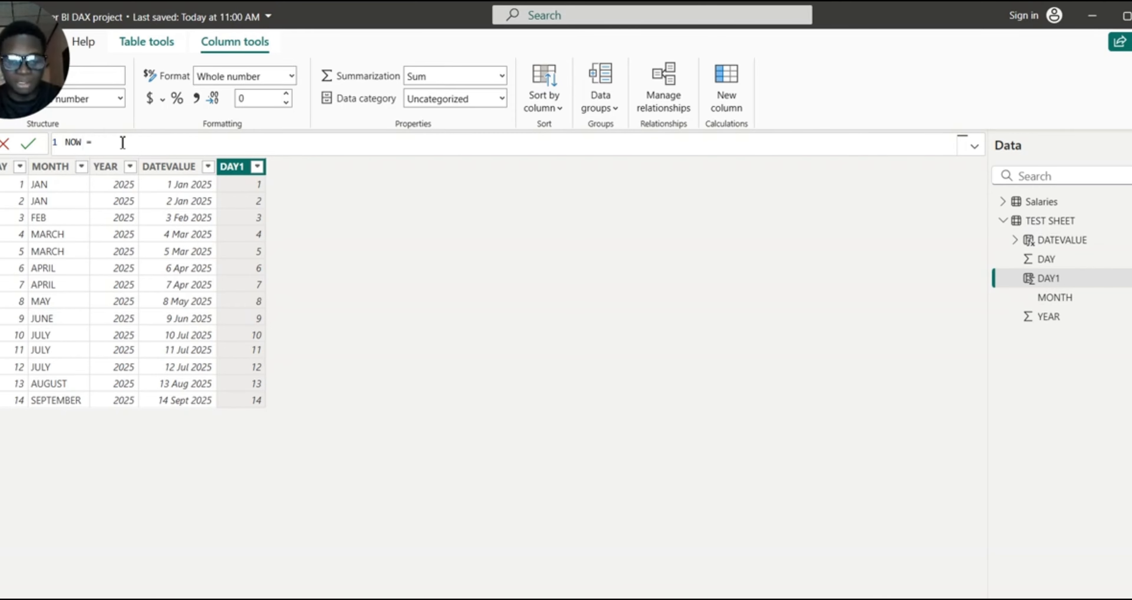
text( NOW)
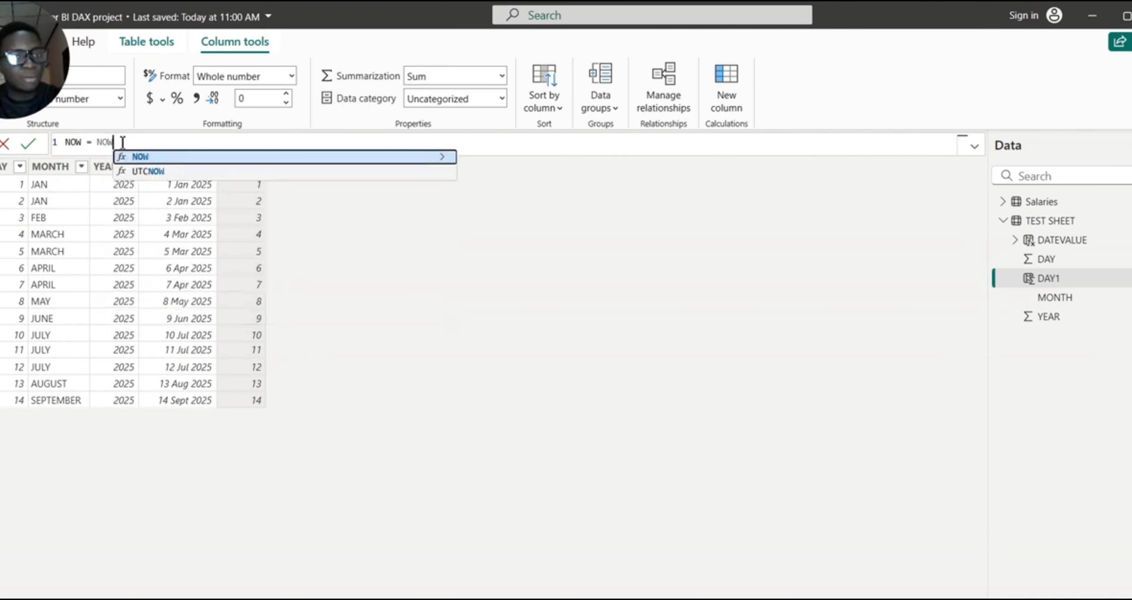
click(149, 154)
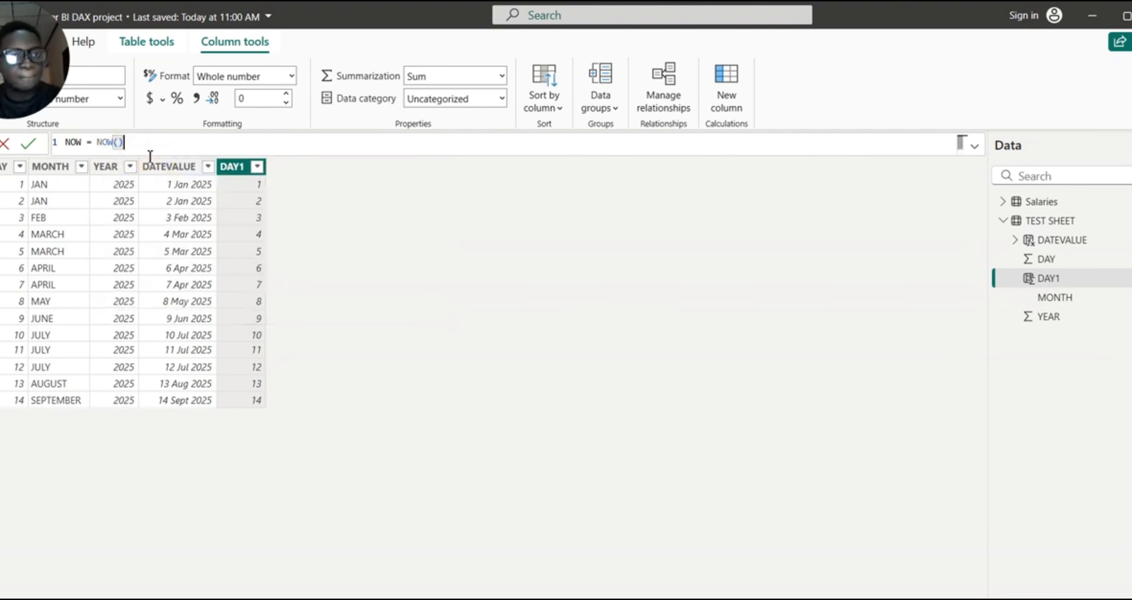
click(125, 145)
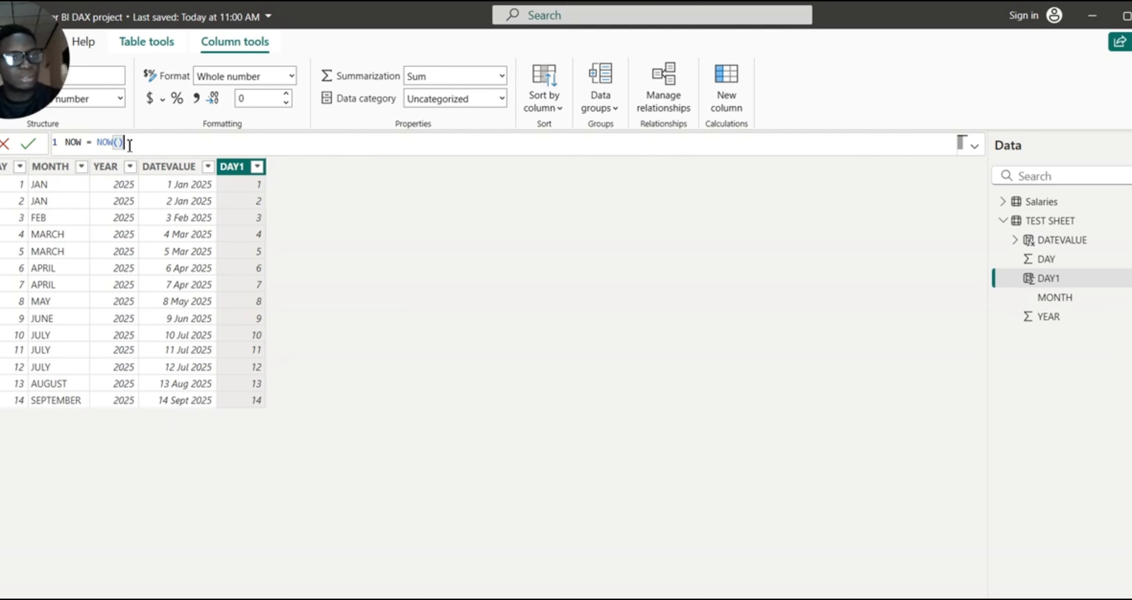
click(128, 145)
key(Return)
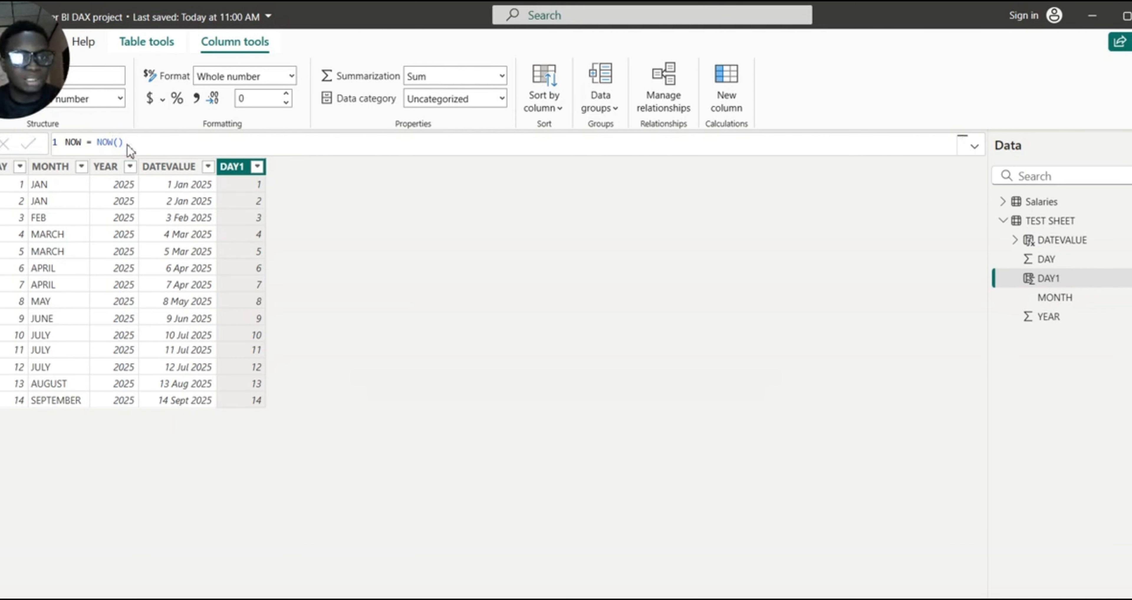
click(299, 204)
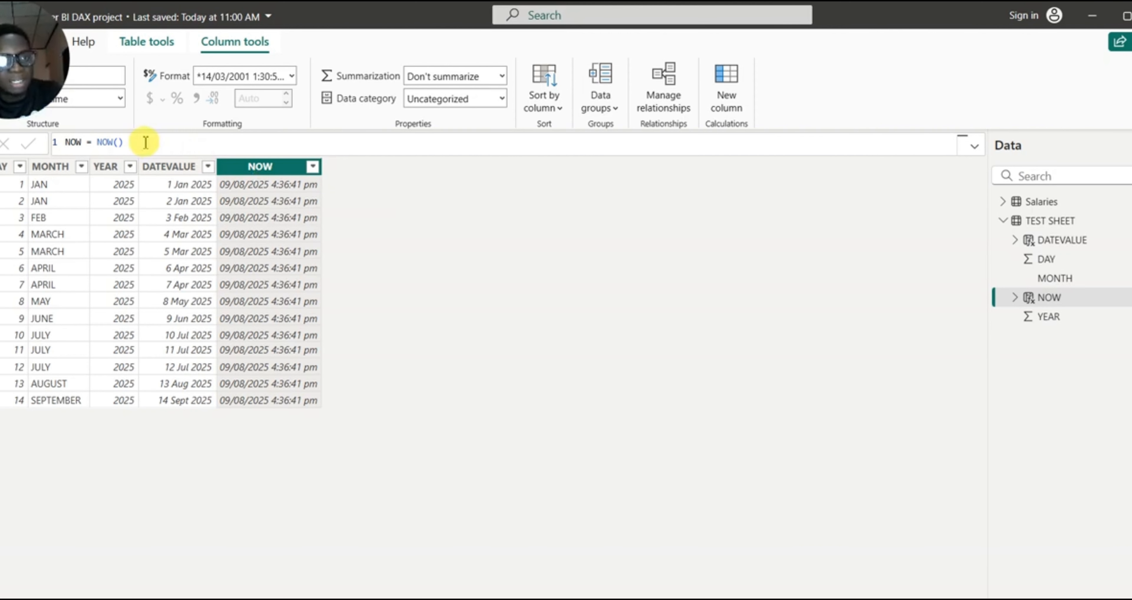
Replace the NOW column's formula with TODAY = TODAY() and format the column as 14 Mar 2001 (d mmm yyyy).
click(134, 142)
drag(135, 142, 57, 141)
text(TO)
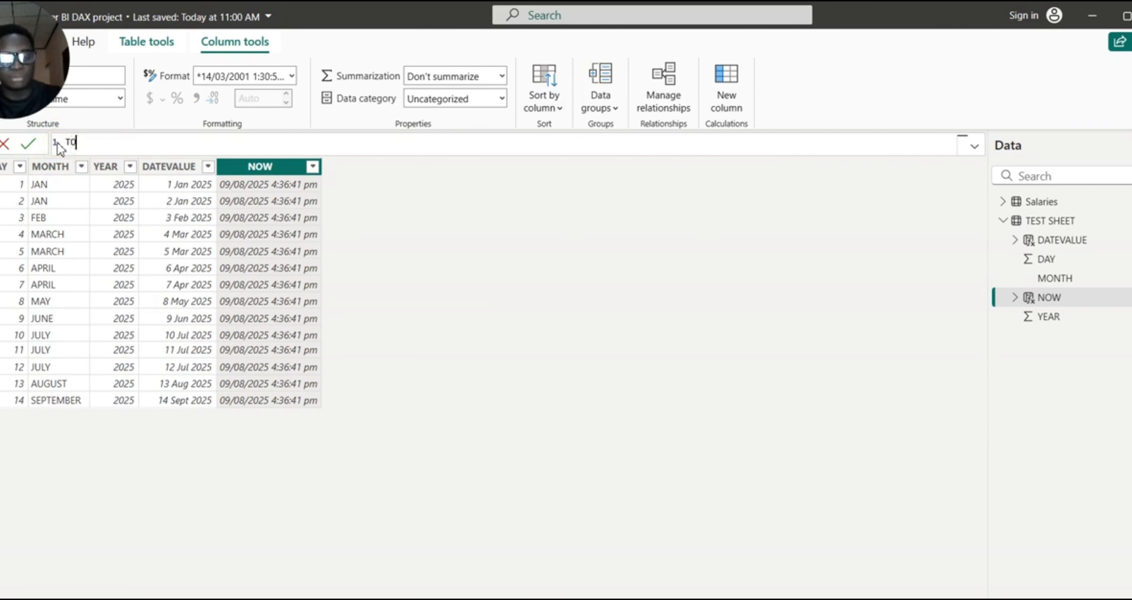
text(DAY = )
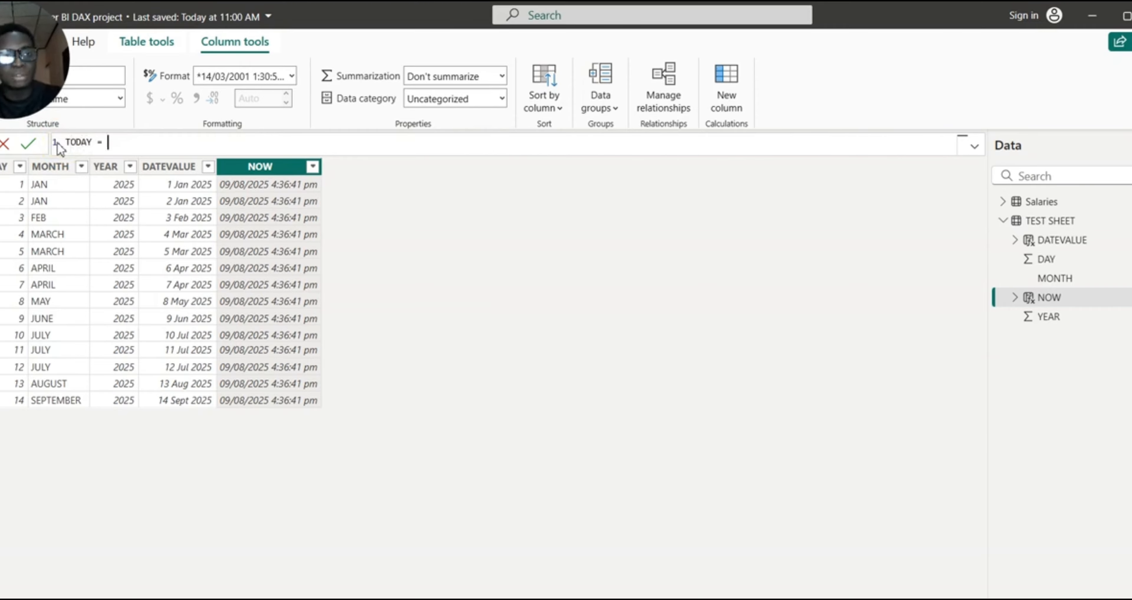
text(TODAY)
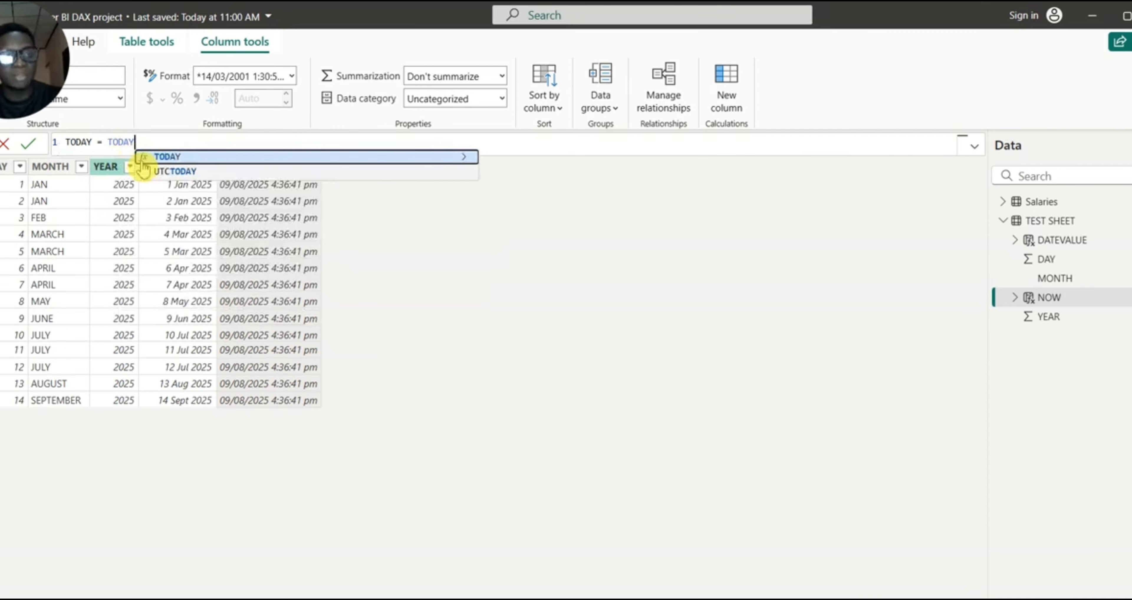
click(186, 160)
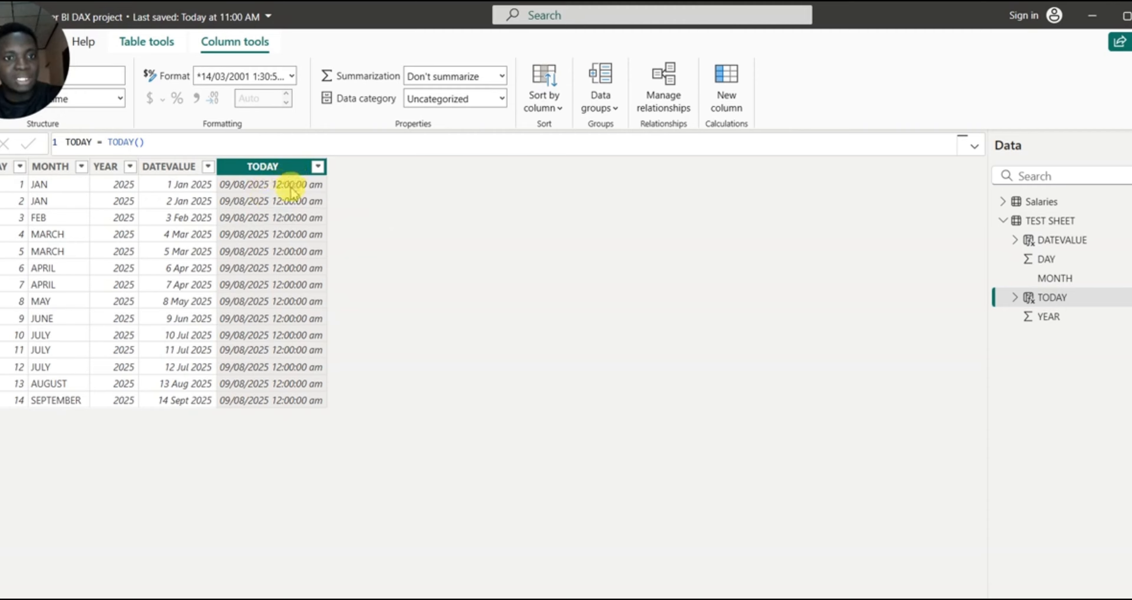
click(292, 78)
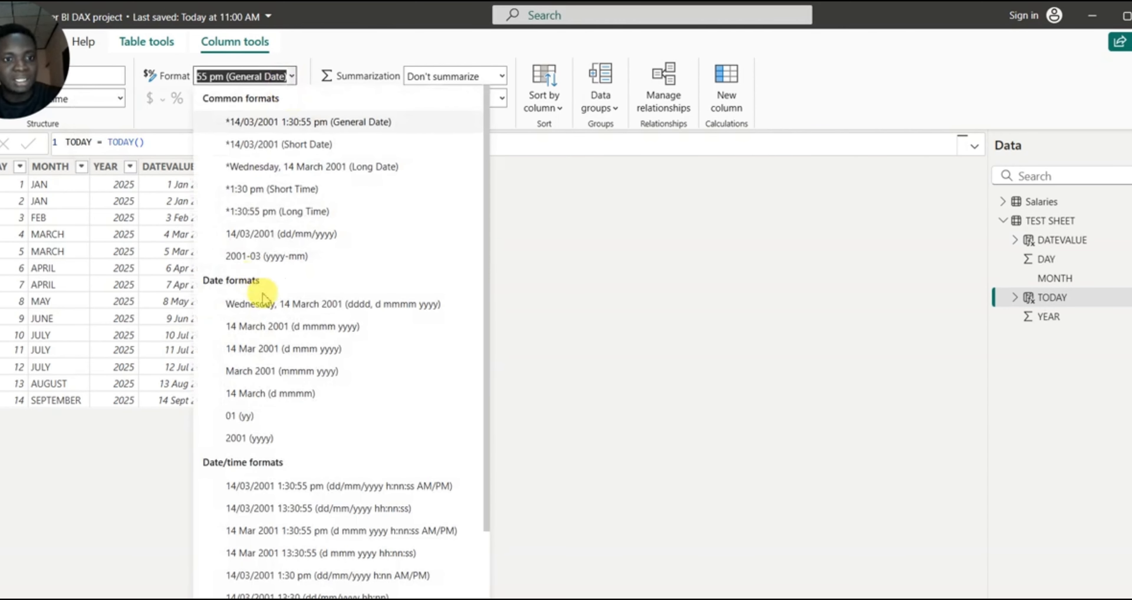
click(277, 354)
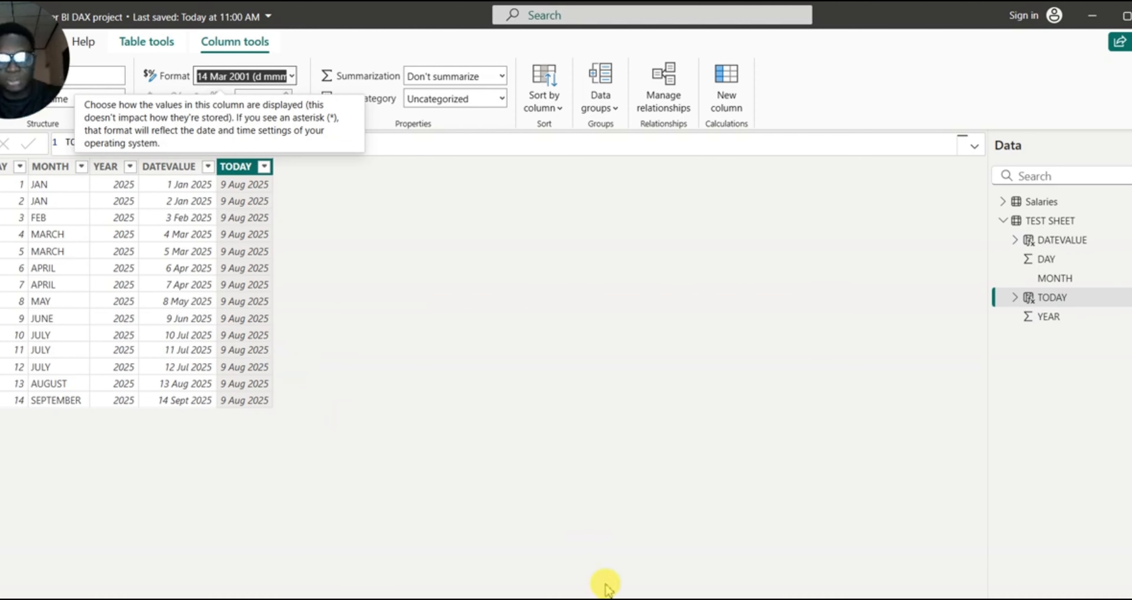
Check the date function list in DAX LESSONS.pptx in WPS Office, and return to Power BI.
mouse_move(655, 598)
click(655, 576)
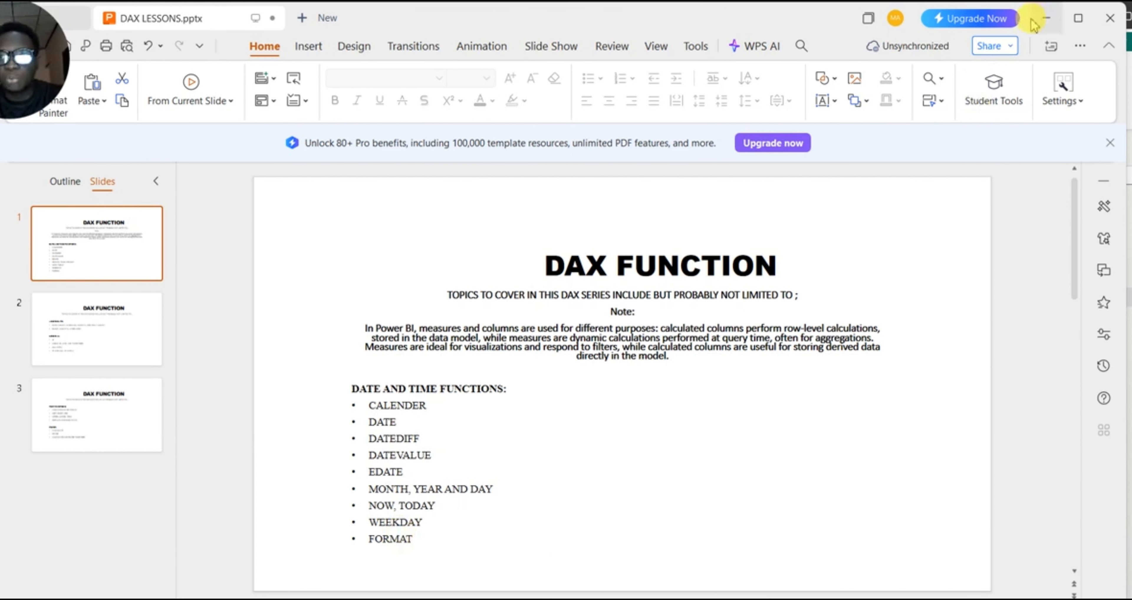
click(1046, 18)
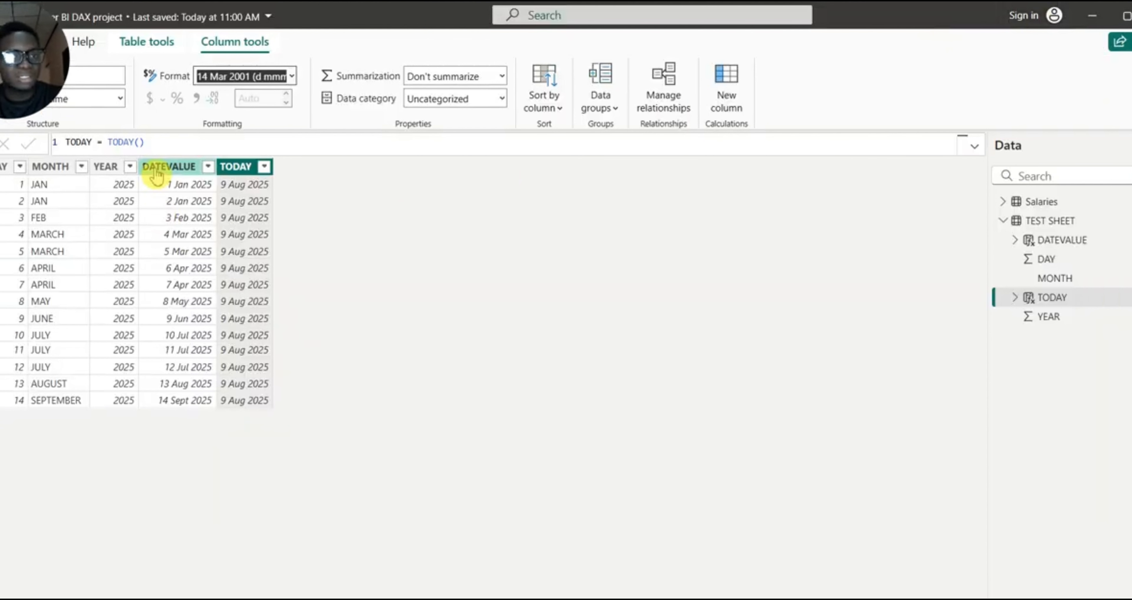
Change the TODAY column's formula to TODAY = WEEKDAY('TEST SHEET'[DATEVALUE],1), checking what return type 1 means, and apply it.
drag(150, 145, 107, 143)
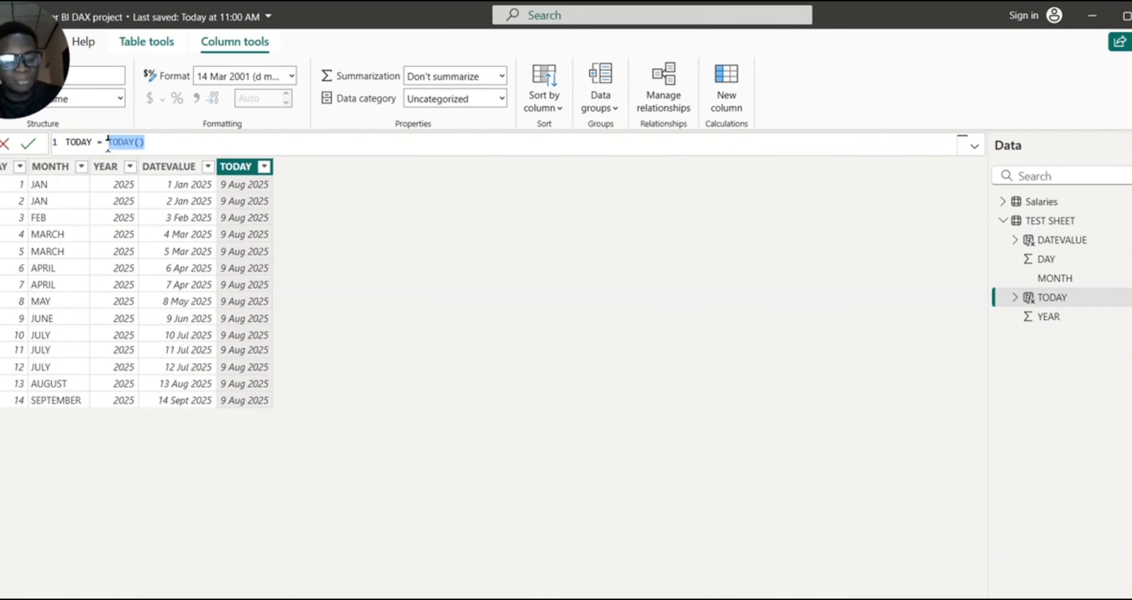
text(WEEKDAY)
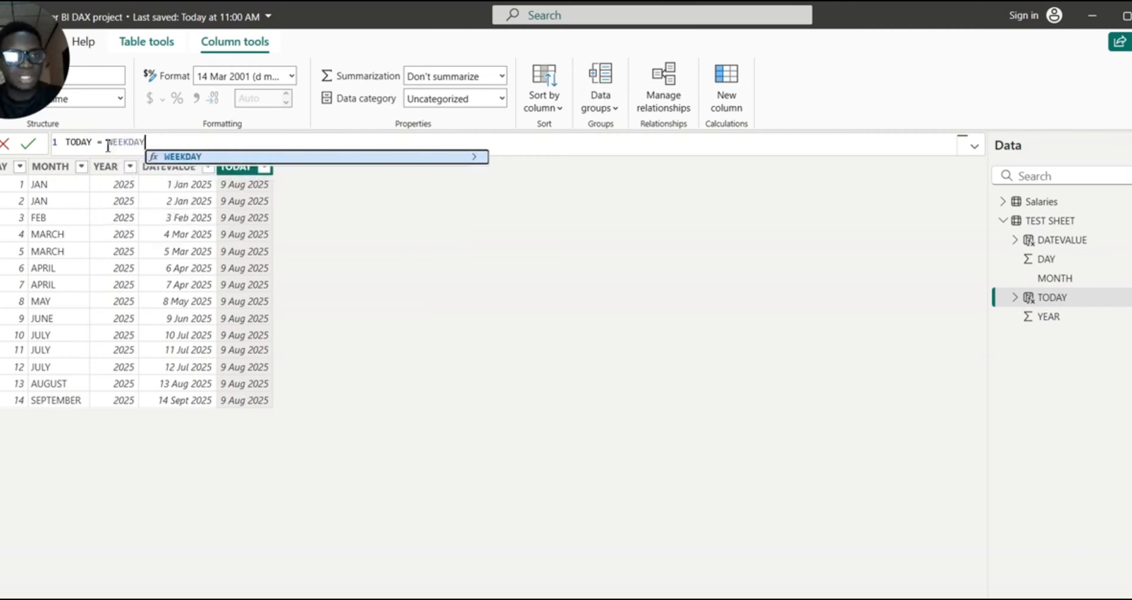
click(197, 156)
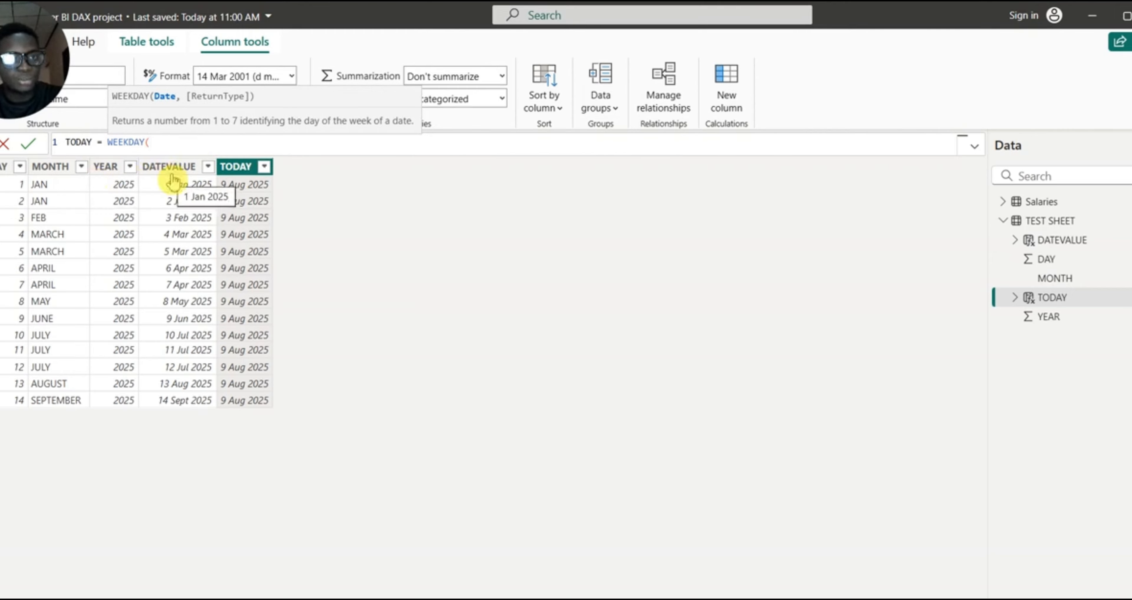
text(DATE)
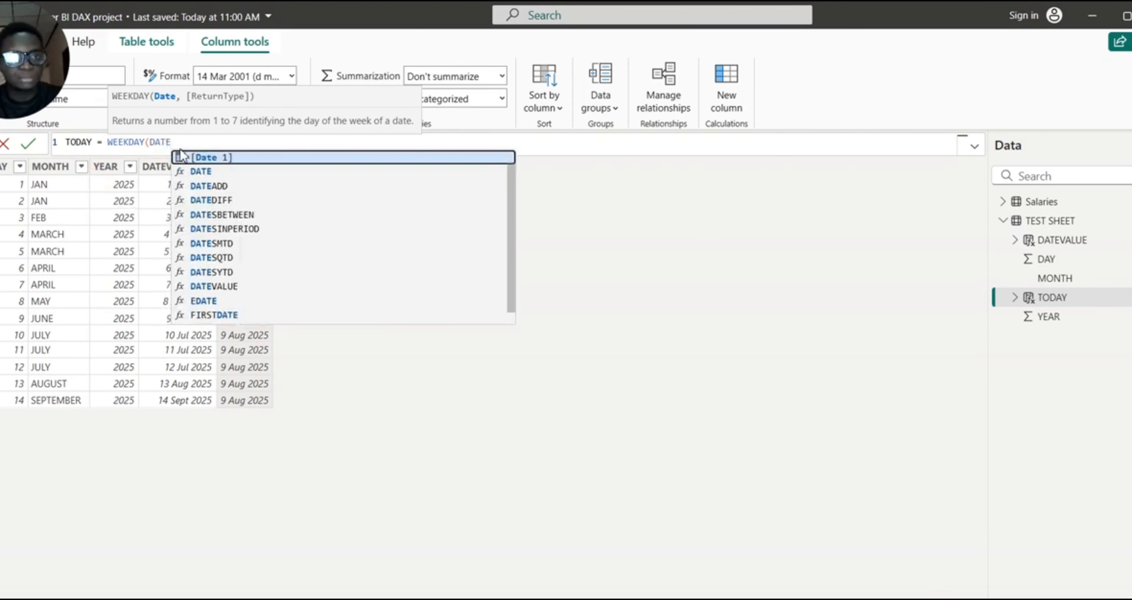
text(VALU)
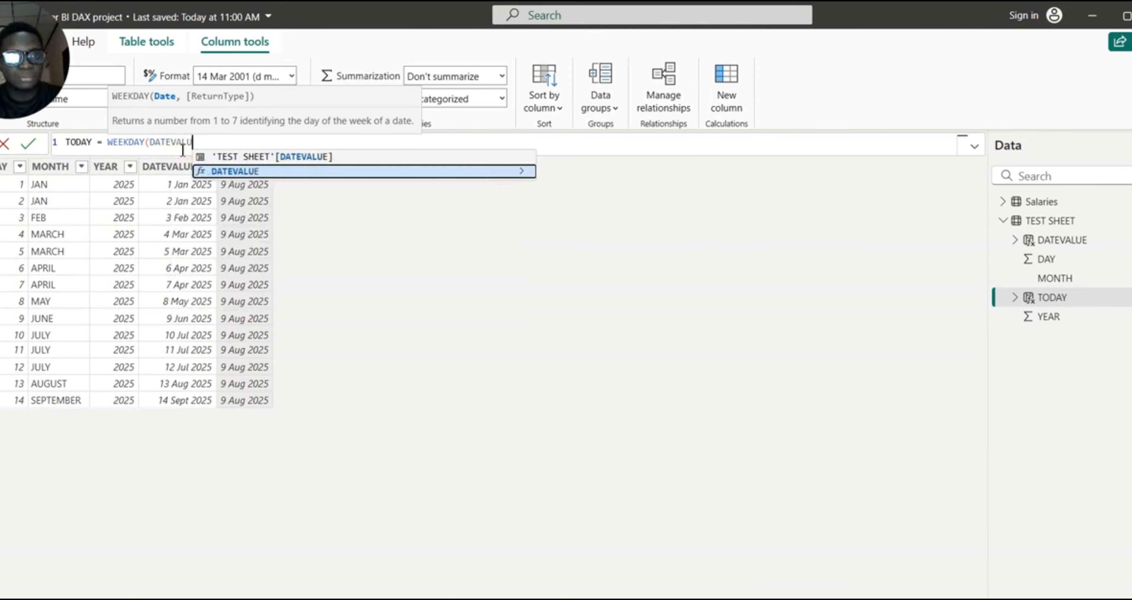
click(286, 157)
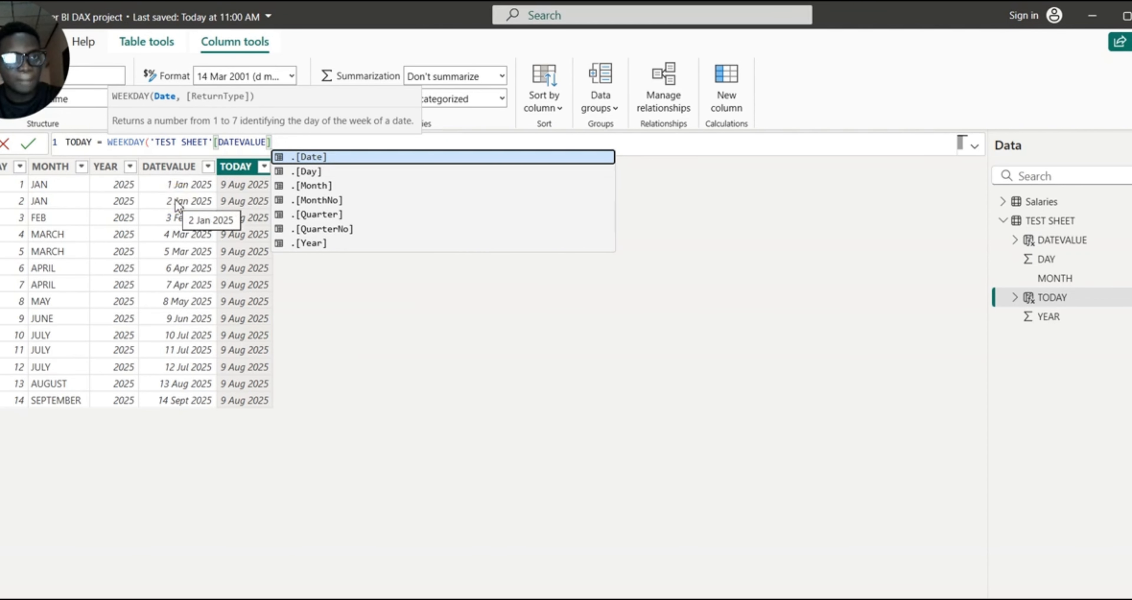
text(,)
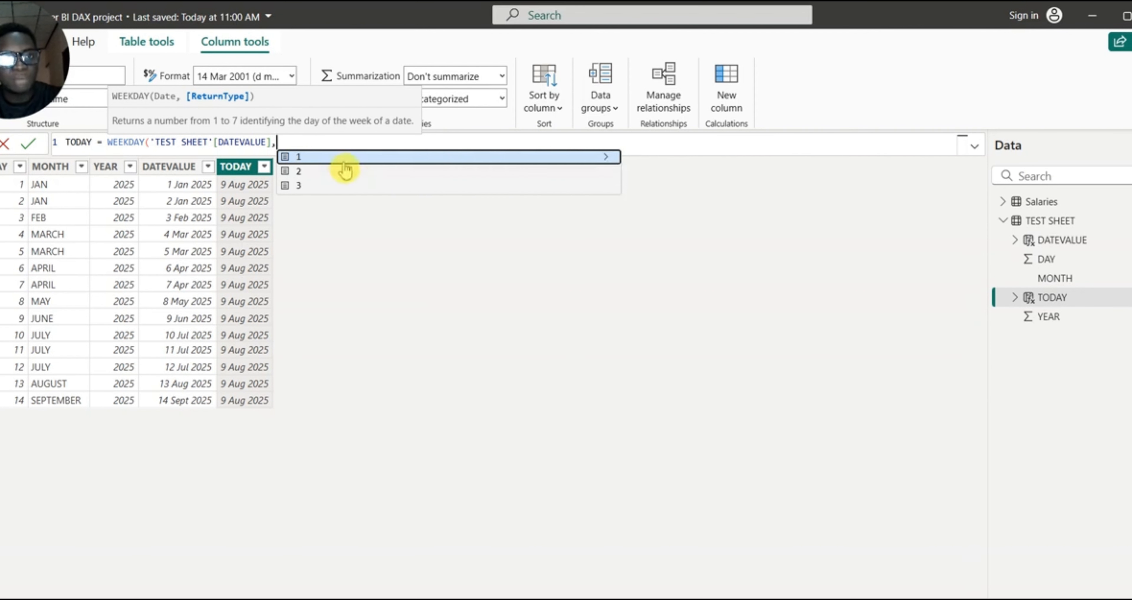
click(608, 157)
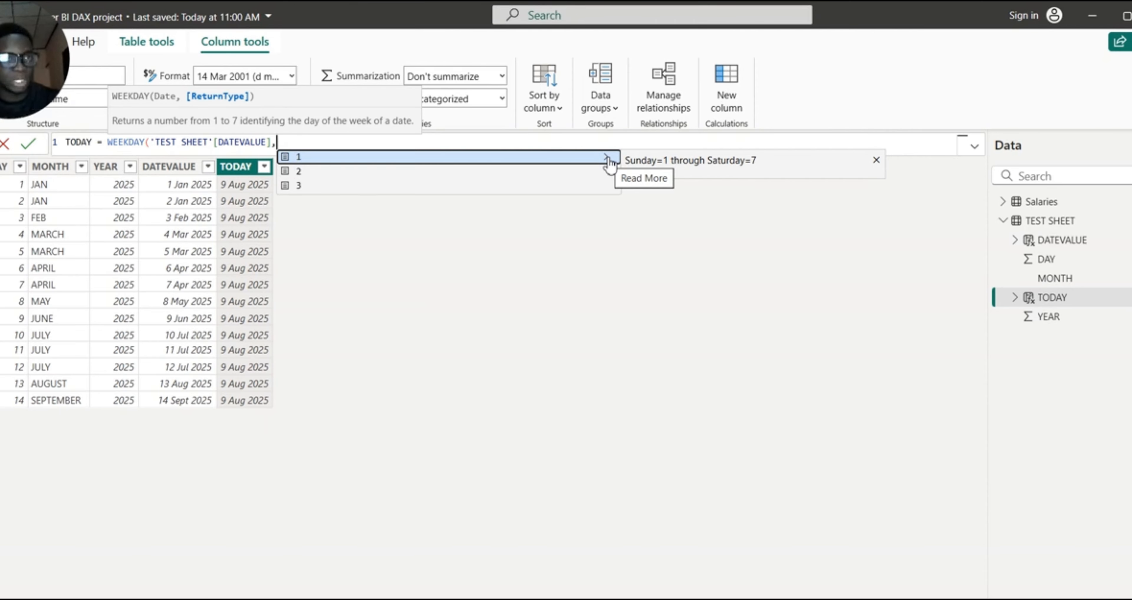
click(484, 157)
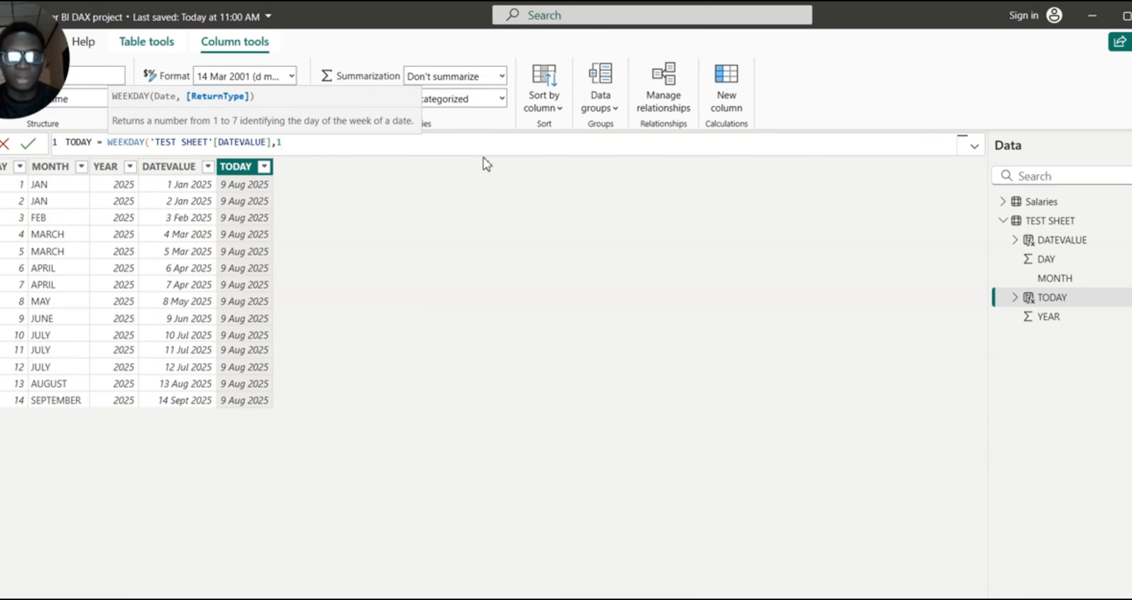
text())
key(Return)
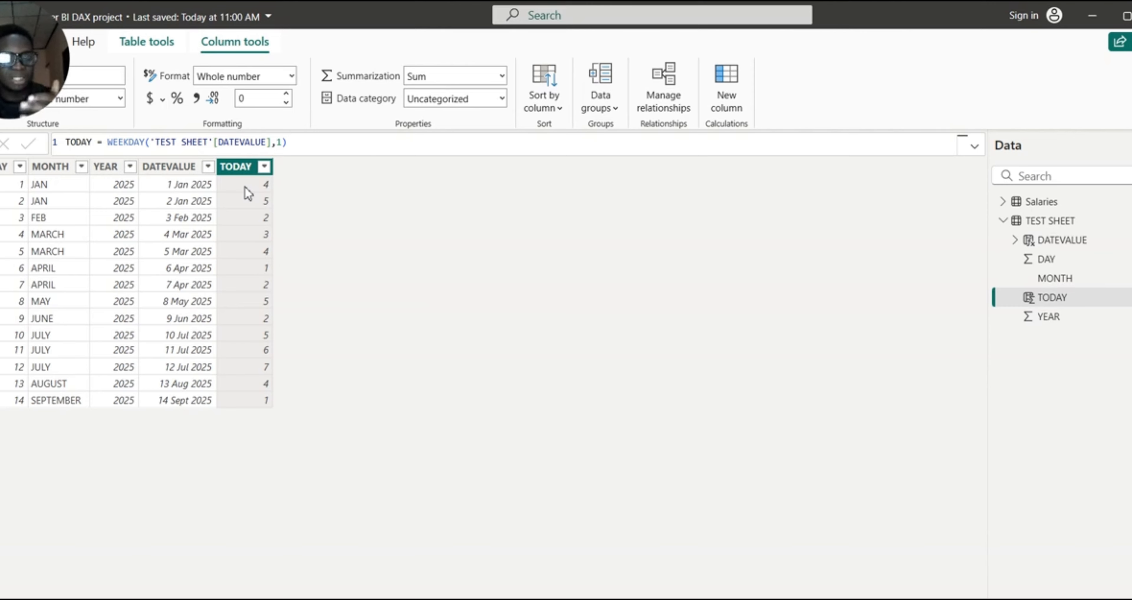
Add a new calculated column to TEST SHEET, check the function list in DAX LESSONS.pptx in WPS Office, and return to Power BI.
right_click(251, 173)
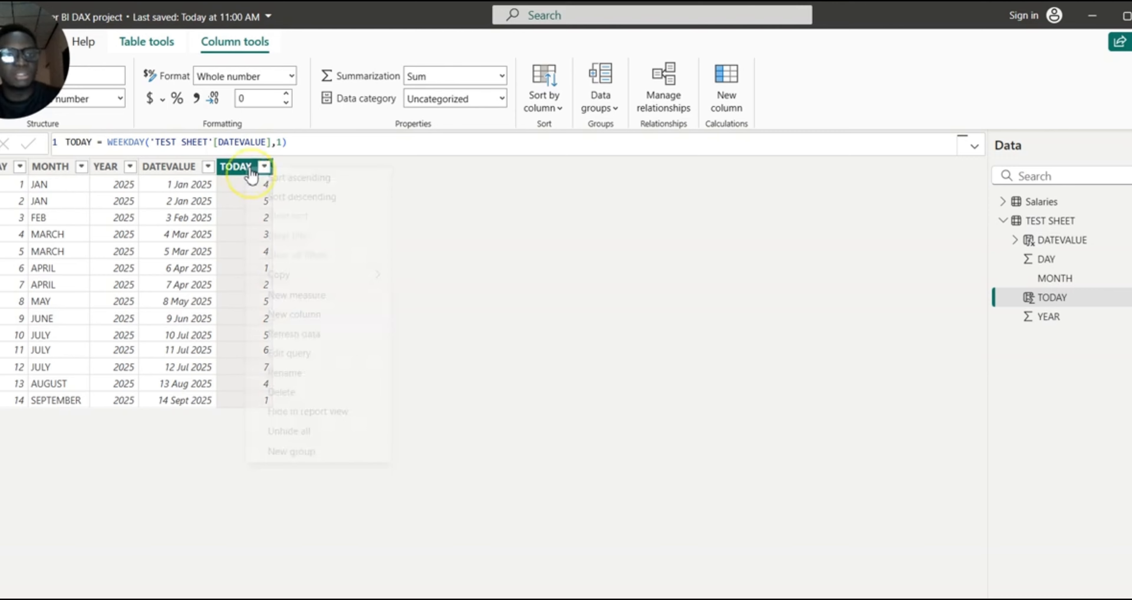
click(320, 316)
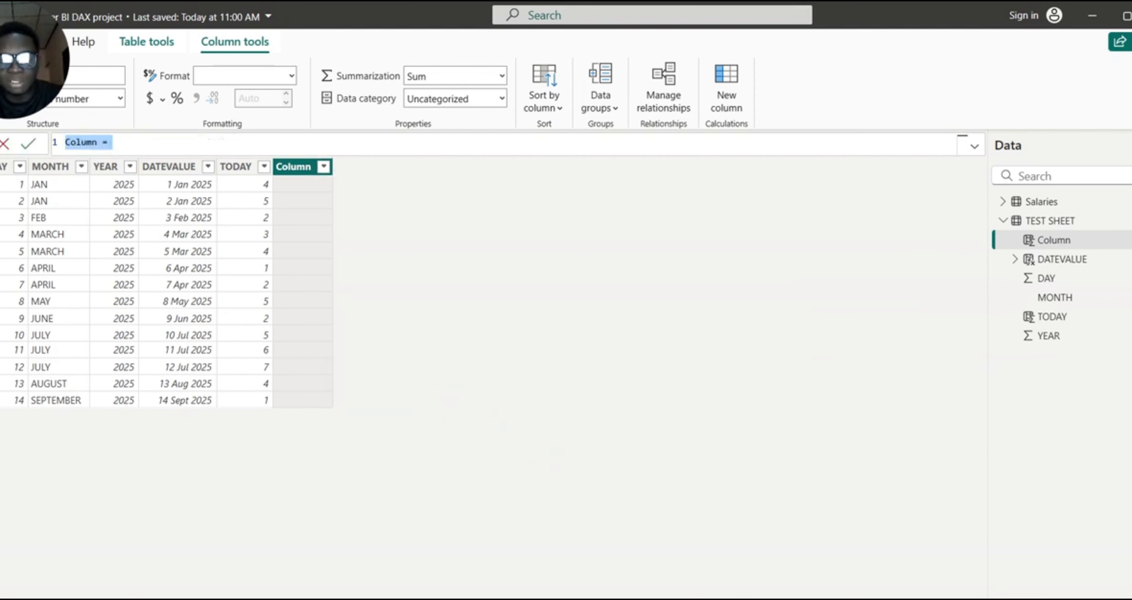
click(655, 598)
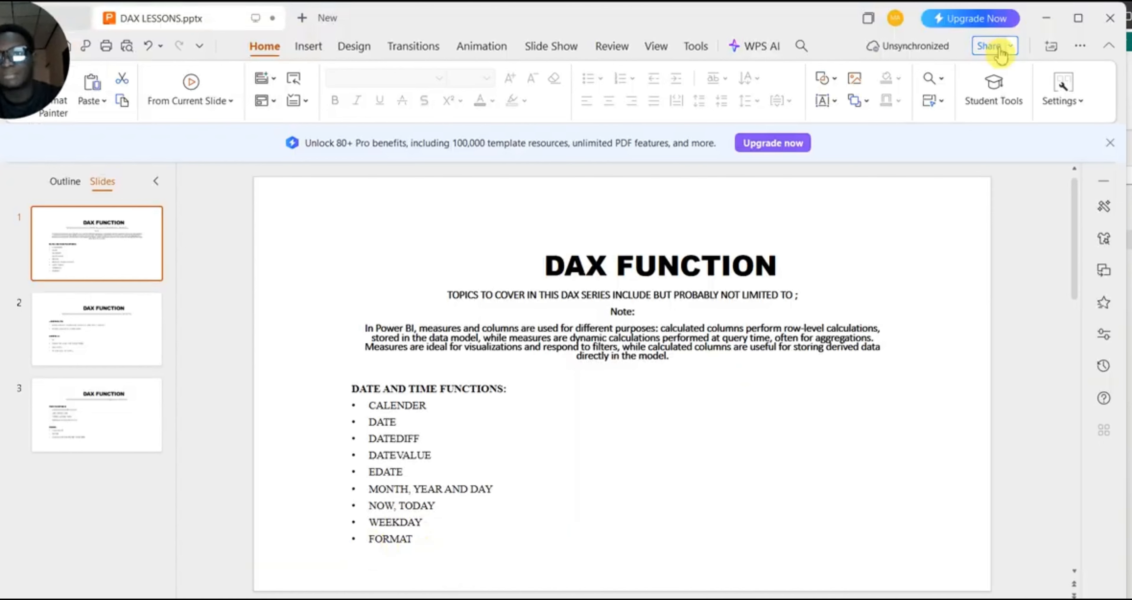
click(1046, 17)
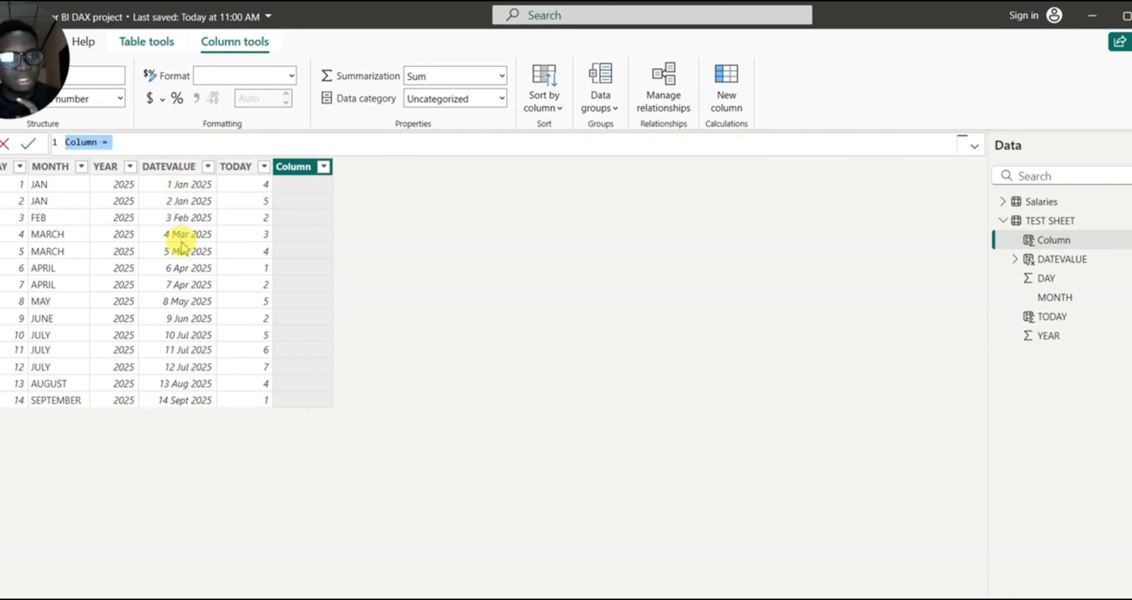
Replace the default name in the new column's formula with FORMAT_WEEKDAY.
click(98, 142)
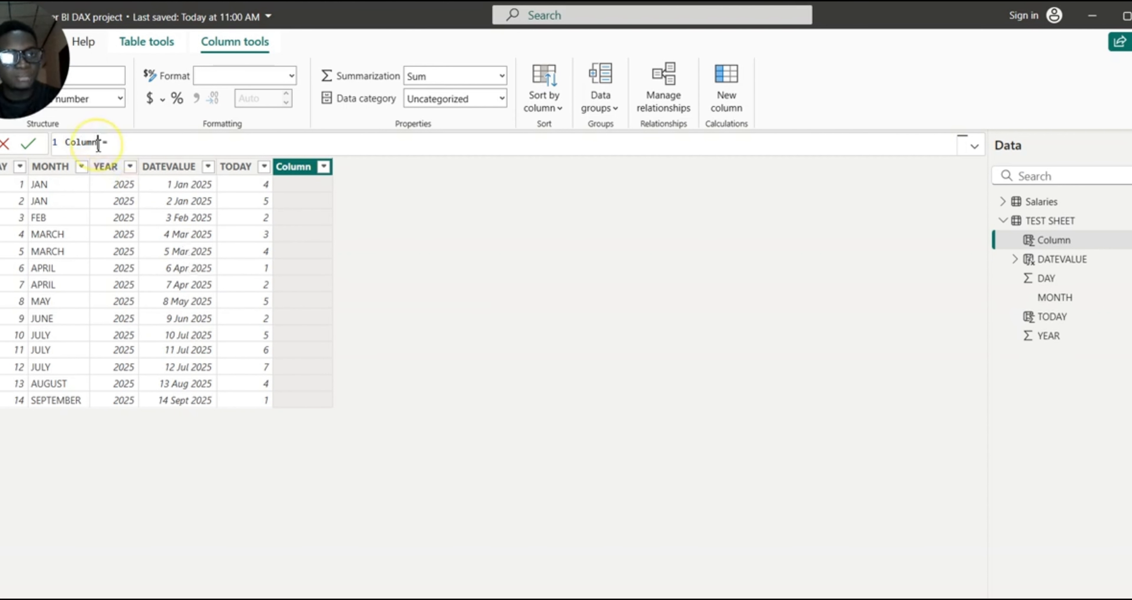
key(BackSpace)
key(BackSpace)
key(BackSpace)
key(BackSpace)
key(BackSpace)
key(BackSpace)
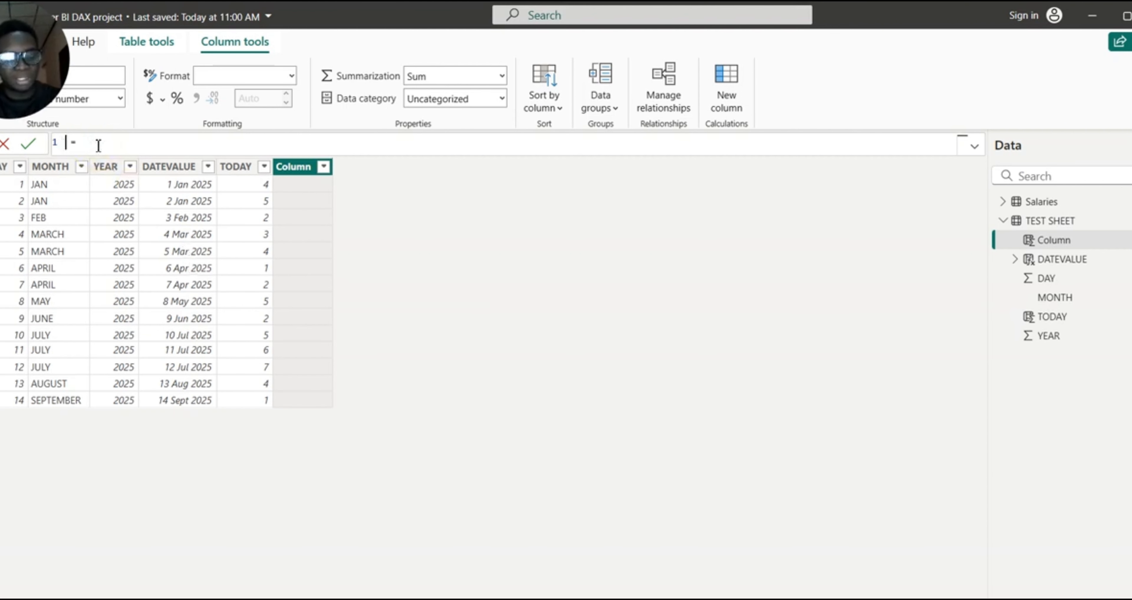
text(FORMAT)
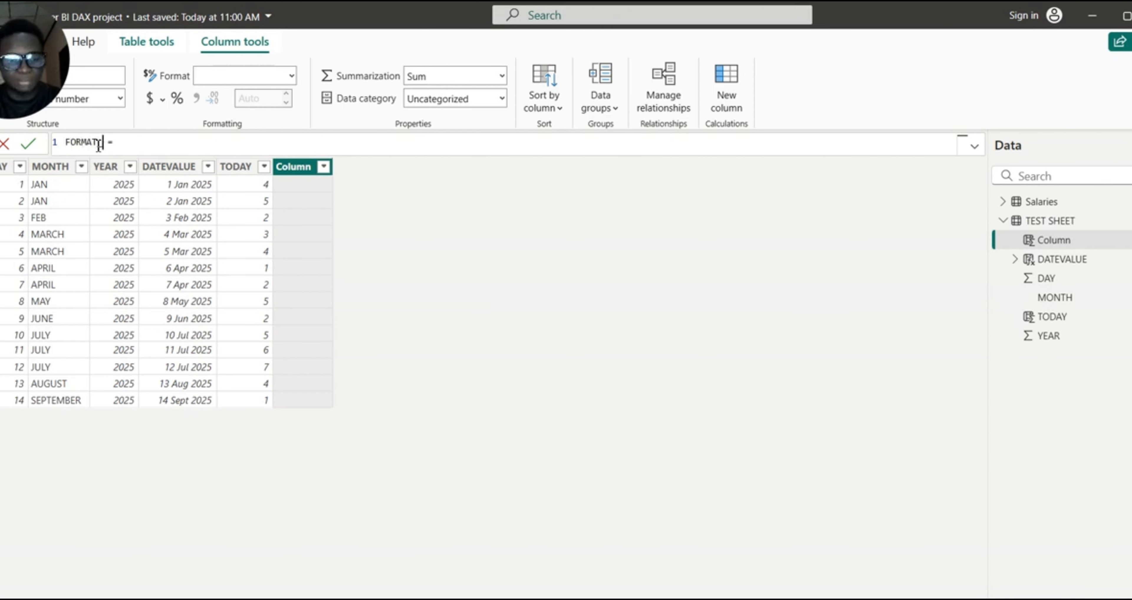
text( WEEKDAY)
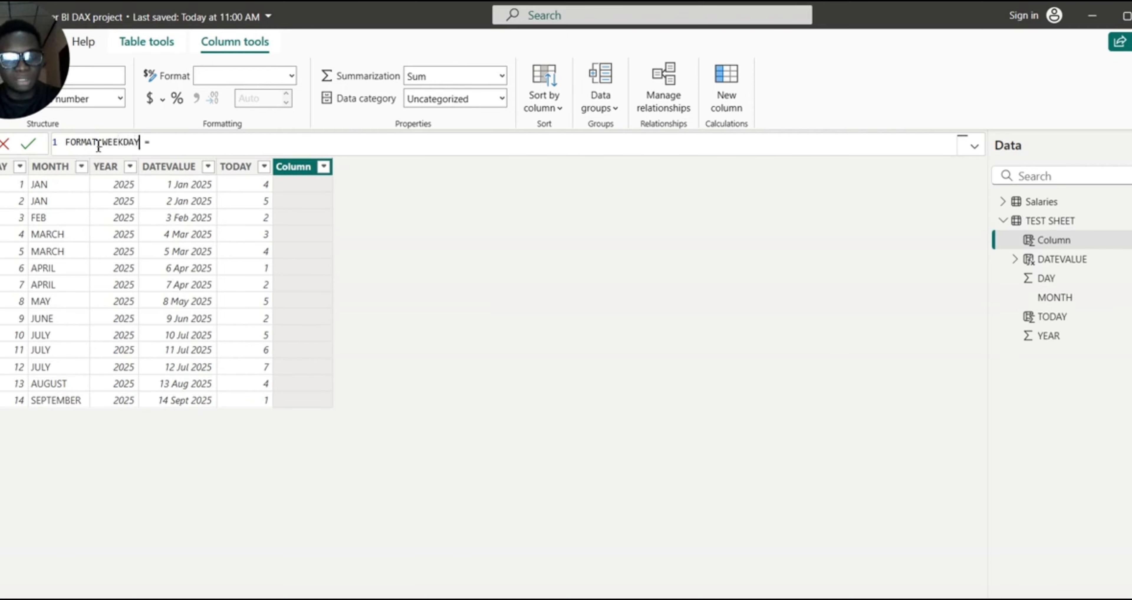
Define the FORMAT_WEEKDAY column as FORMAT('TEST SHEET'[DATEVALUE], "DDDD") and apply the formula.
click(181, 149)
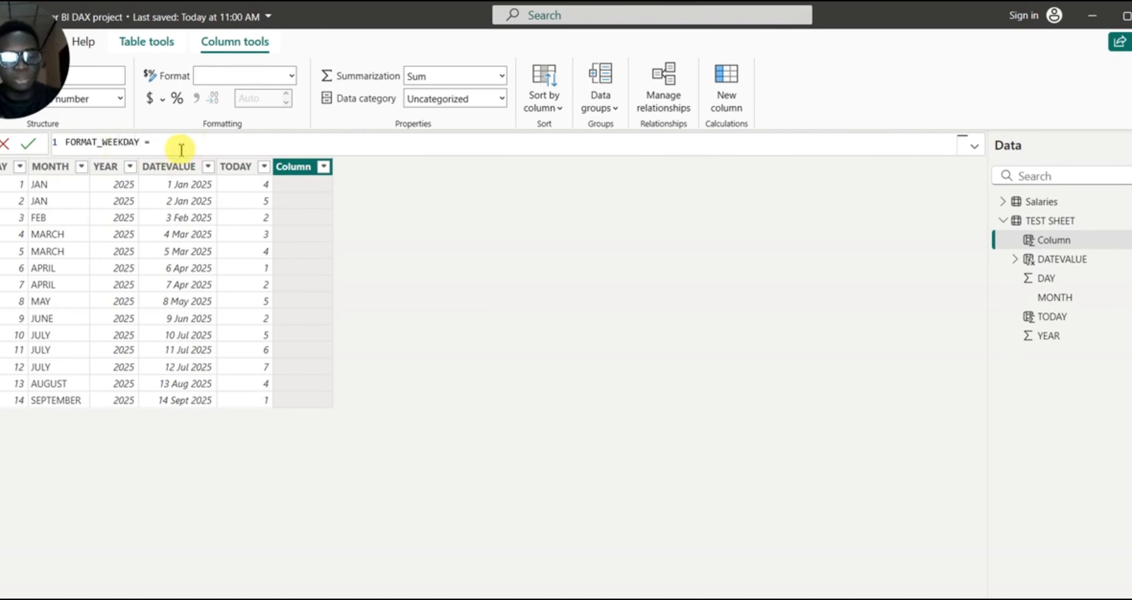
text(FORMAT)
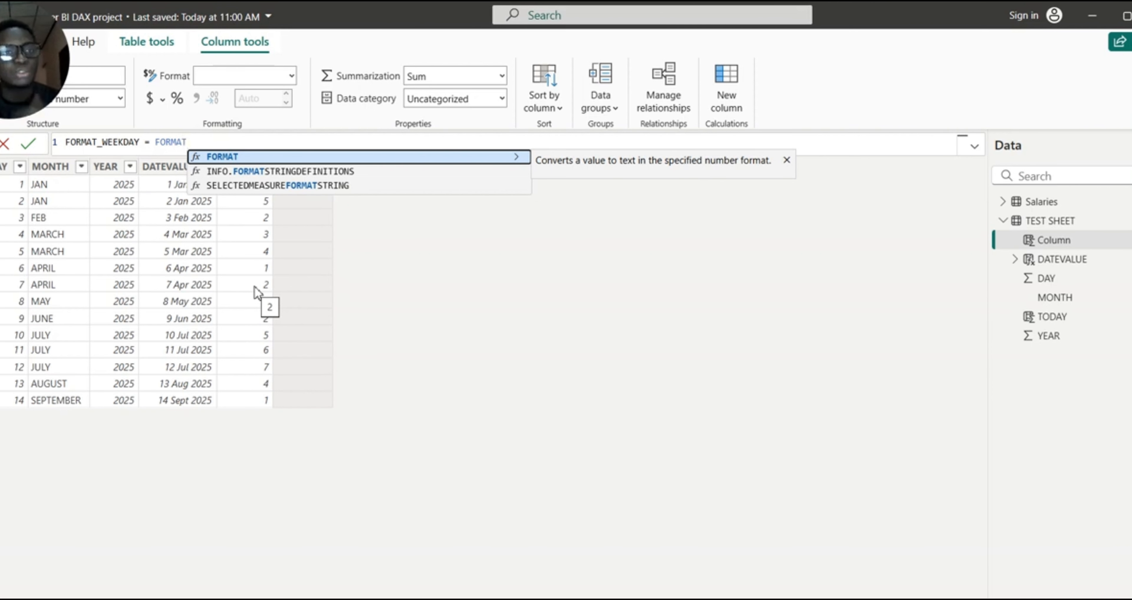
click(227, 157)
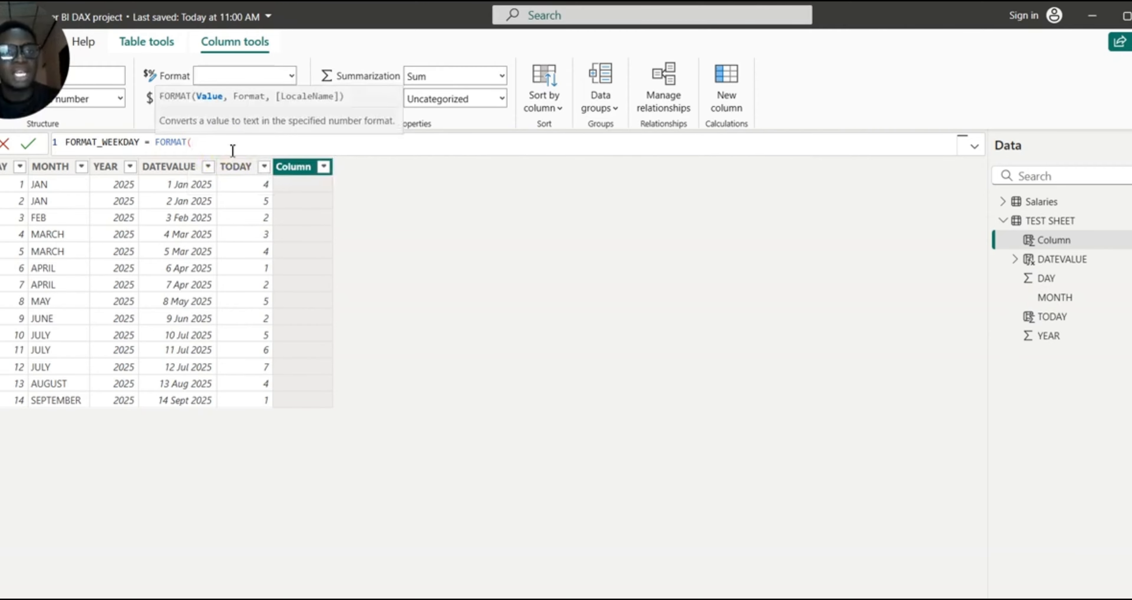
text(DATE)
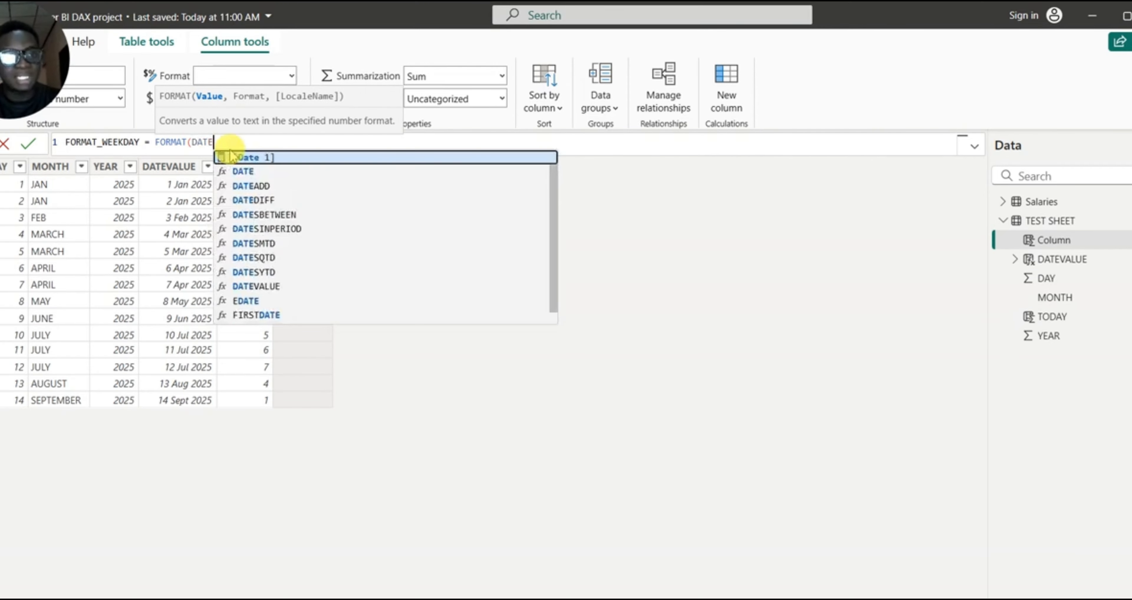
text(VALUE)
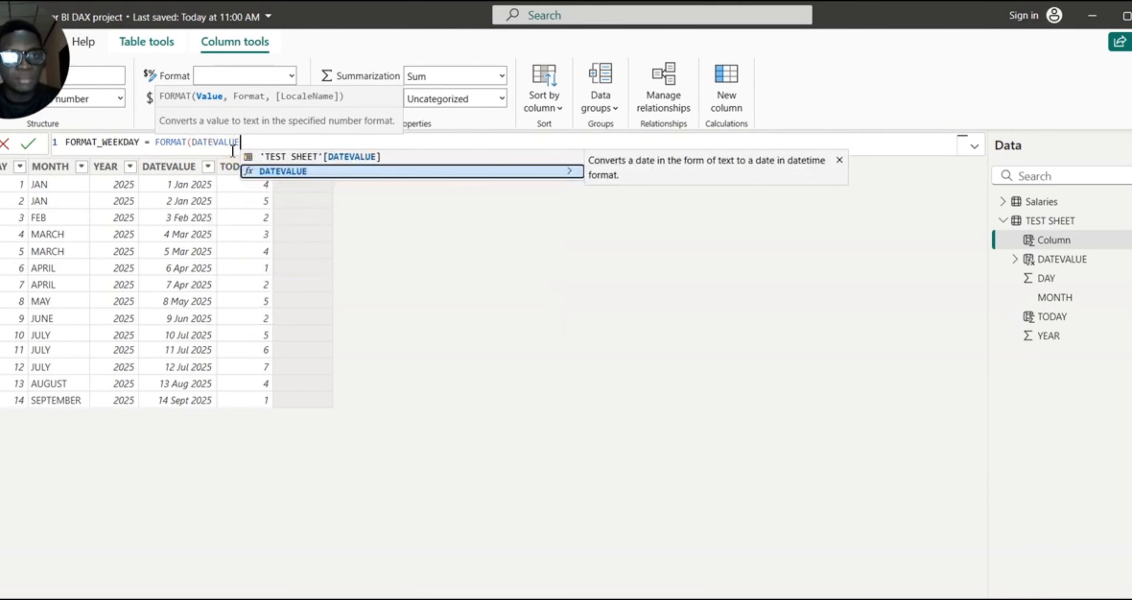
click(301, 162)
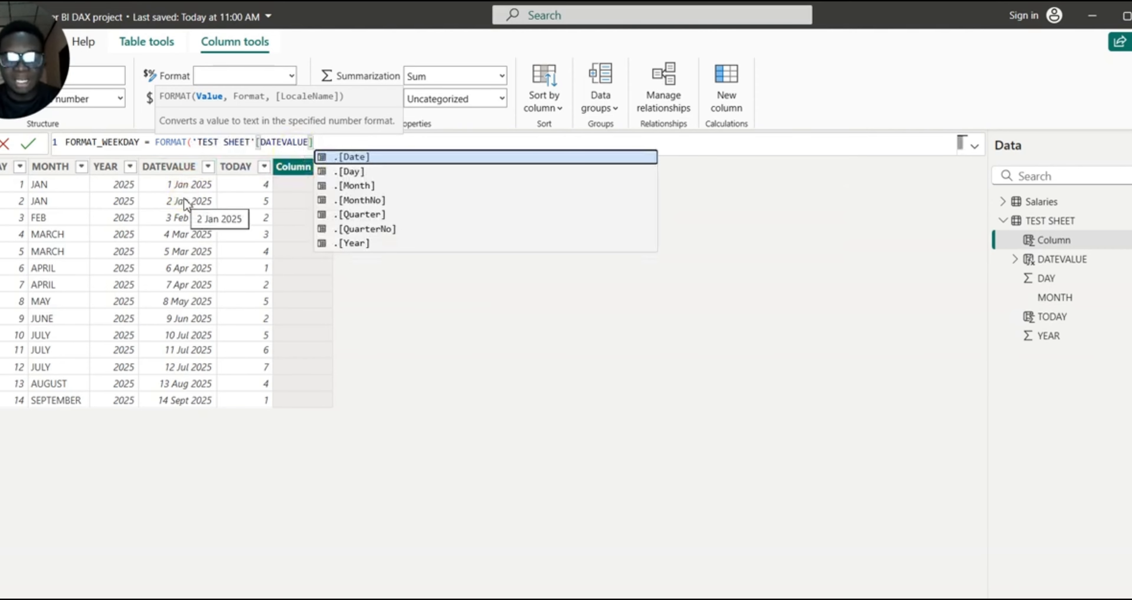
text(, )
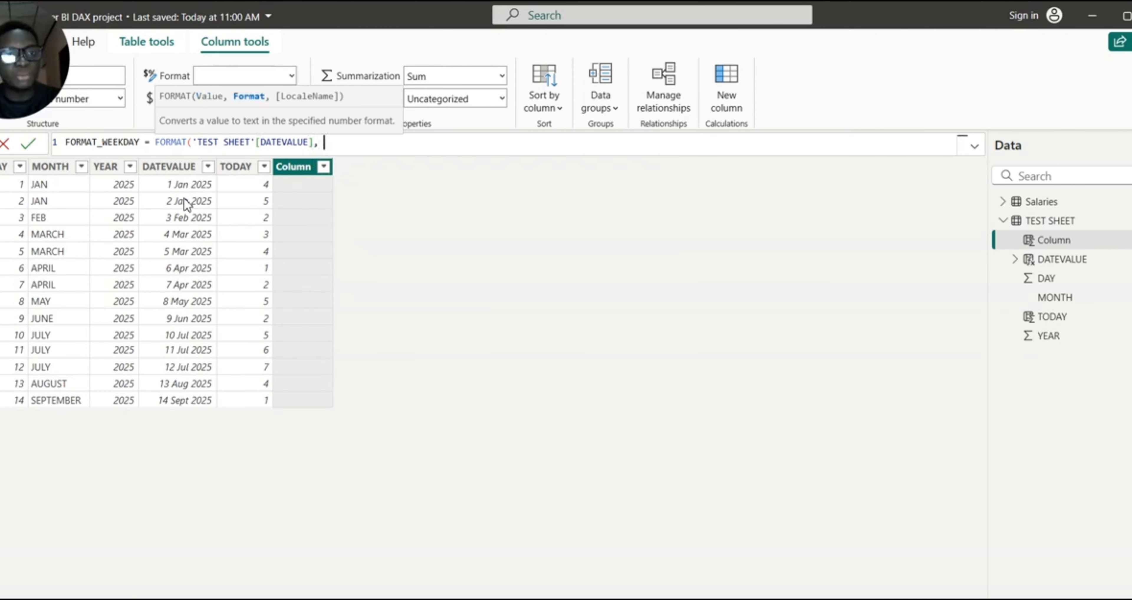
text(")
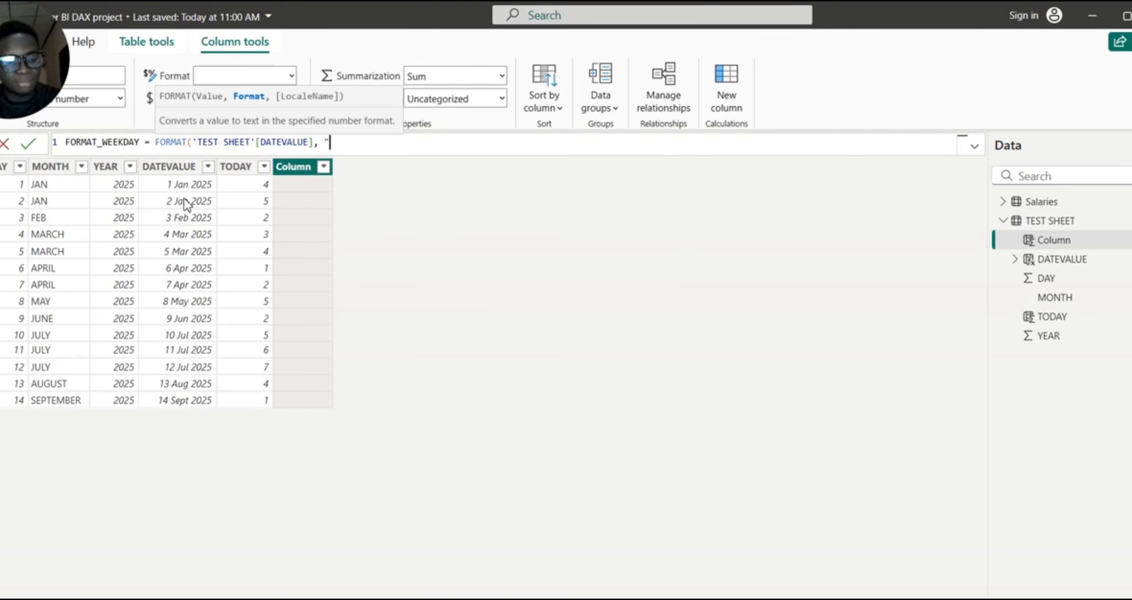
text(D)
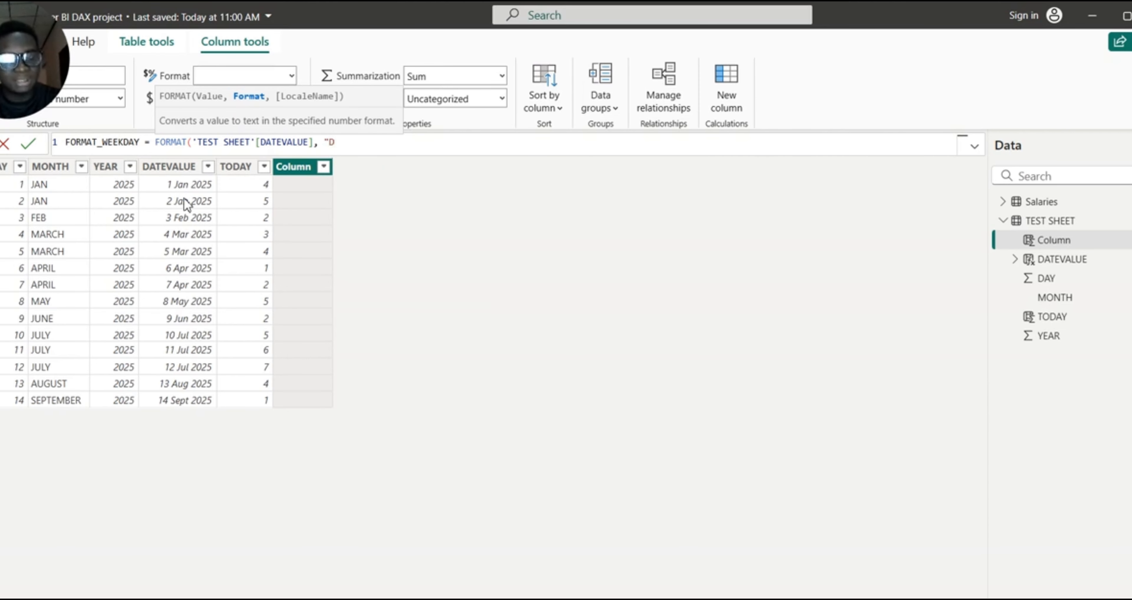
text(DD)
text(D)
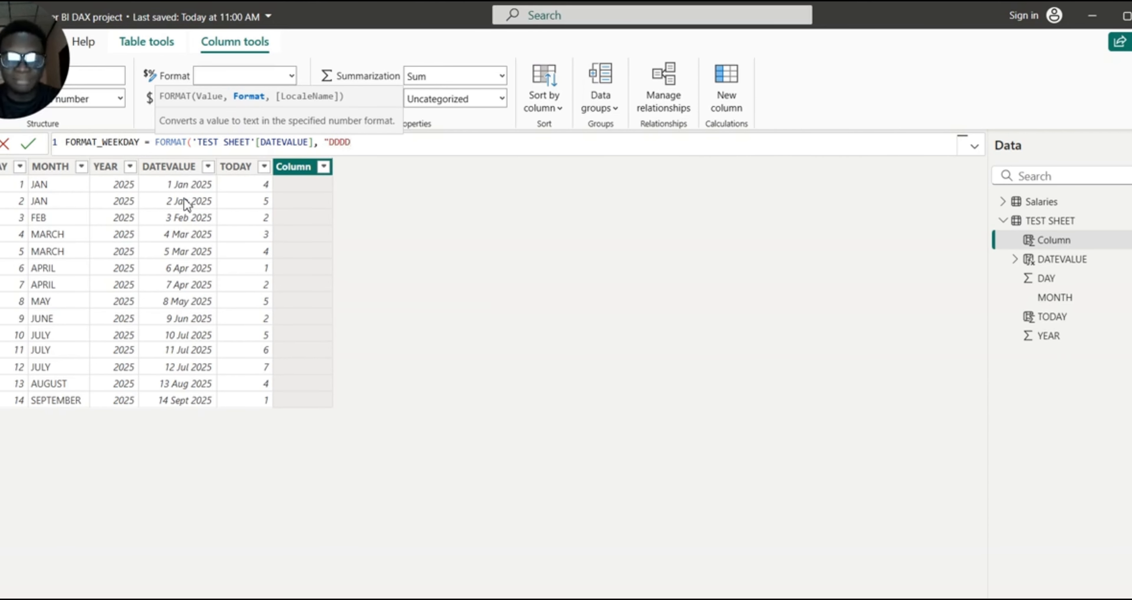
text("))
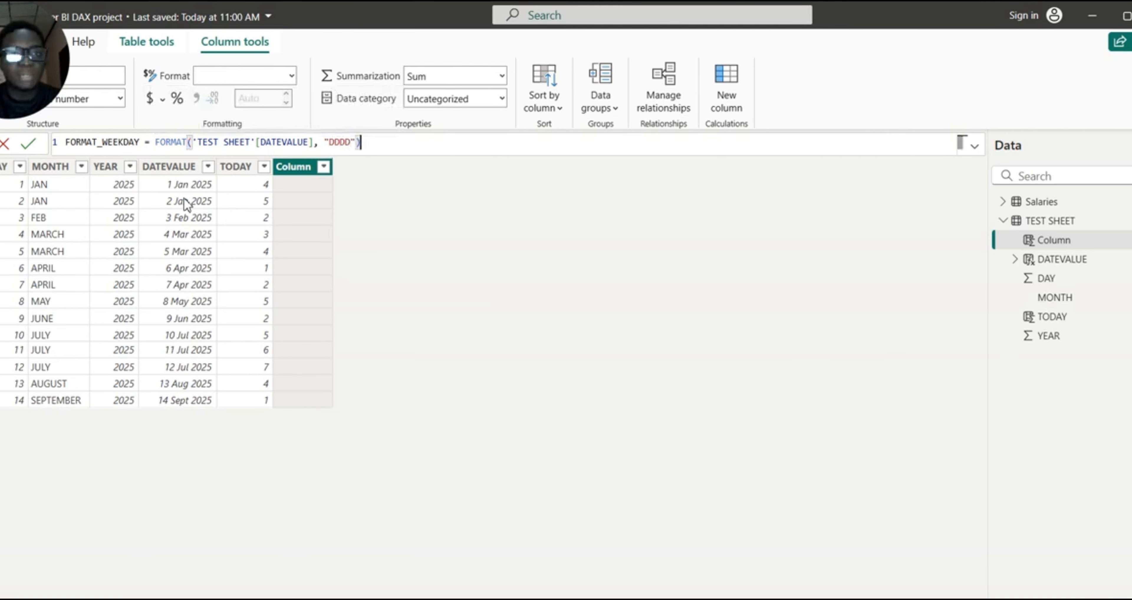
key(Return)
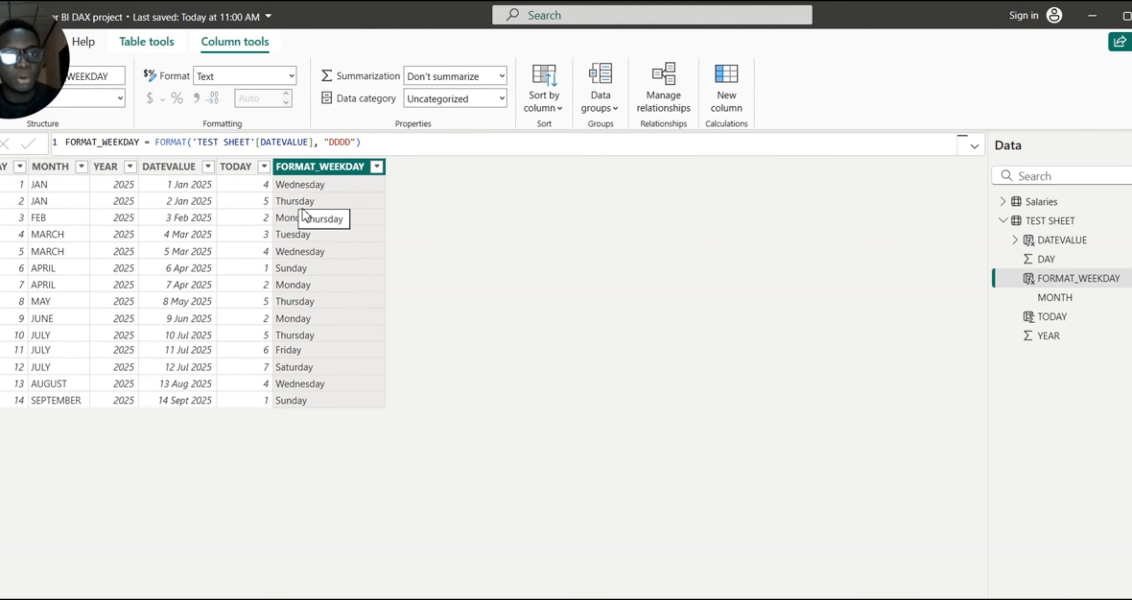
Shorten the format string in the FORMAT_WEEKDAY formula to "DDD" and apply it.
click(351, 145)
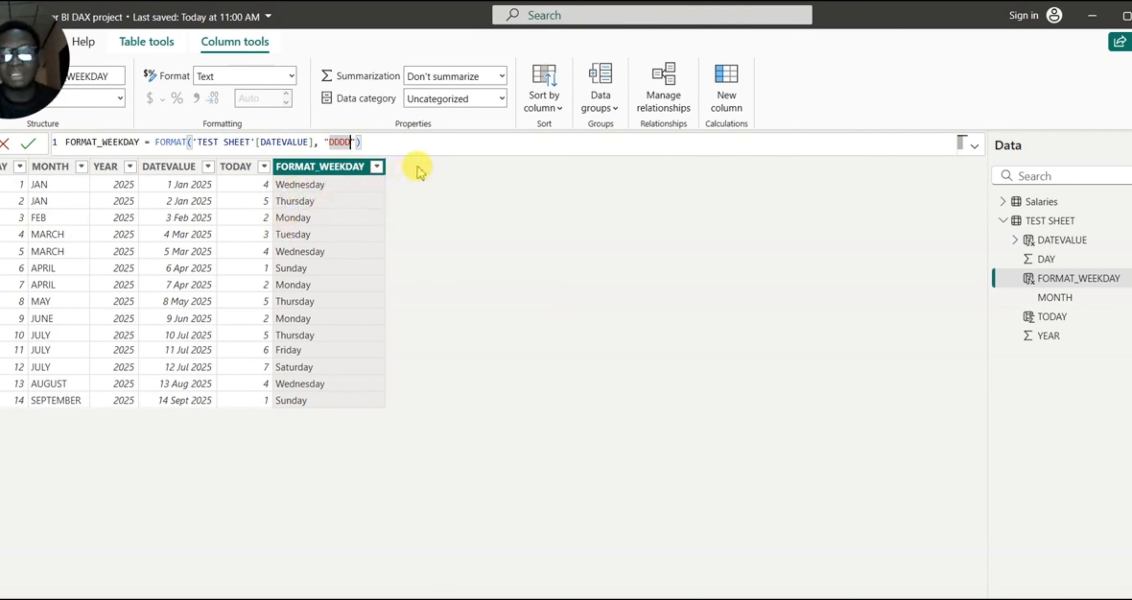
key(BackSpace)
click(372, 143)
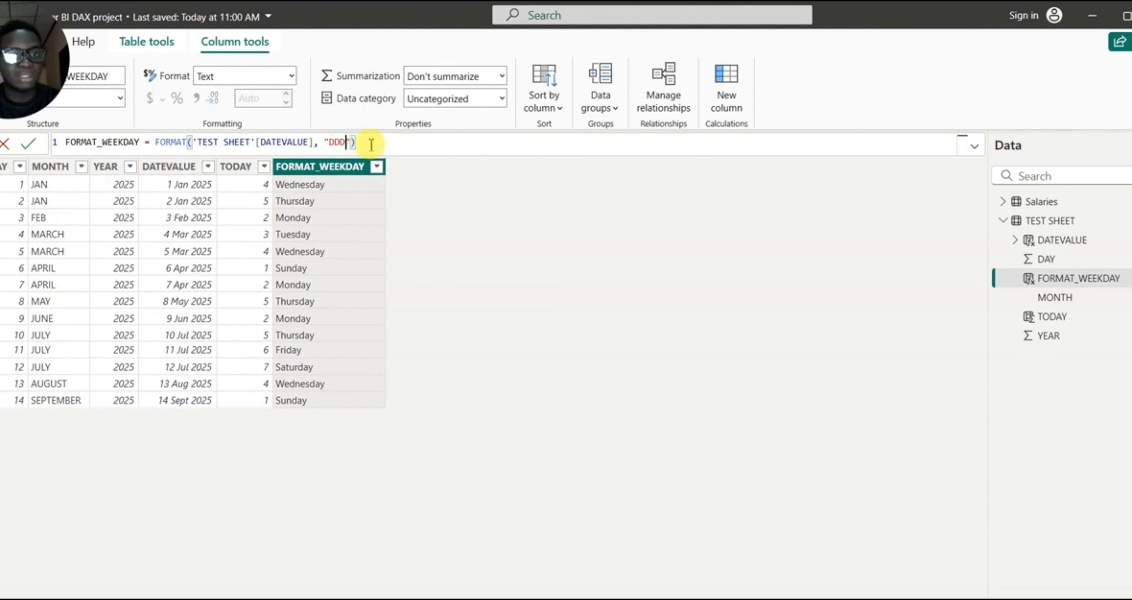
key(Return)
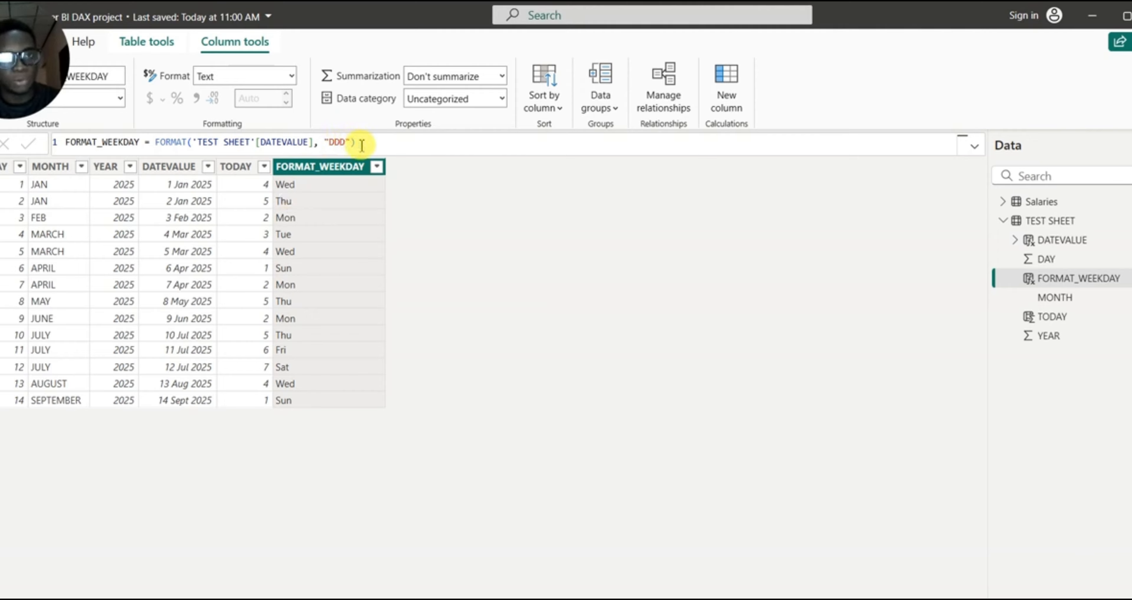
Change the format string in the FORMAT_WEEKDAY formula to "MMMM" and apply the formula.
click(349, 145)
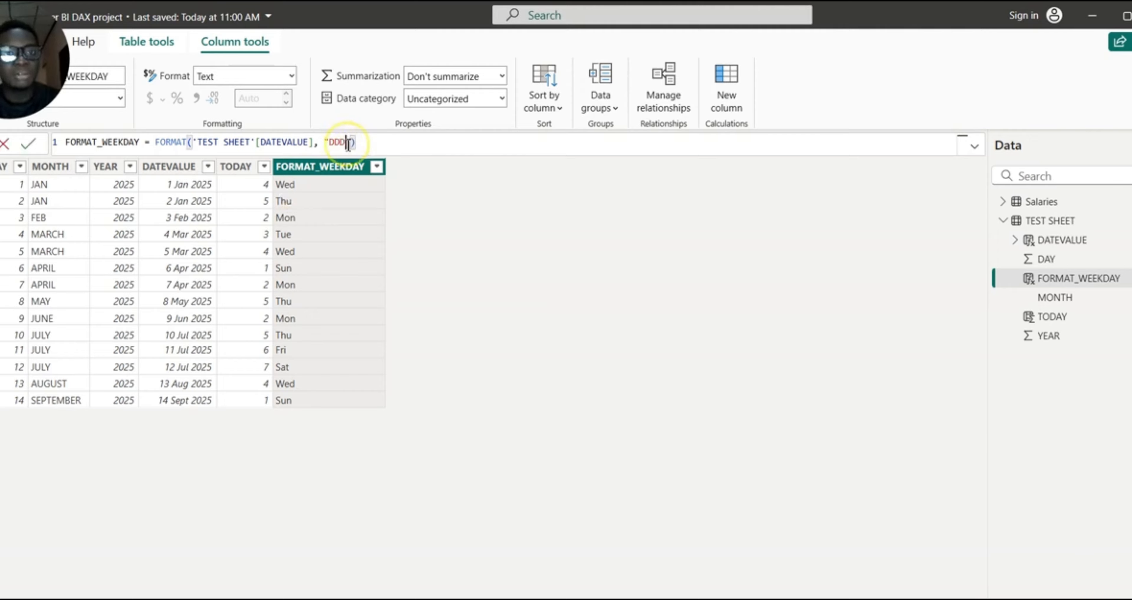
key(BackSpace)
key(BackSpace)
key(BackSpace)
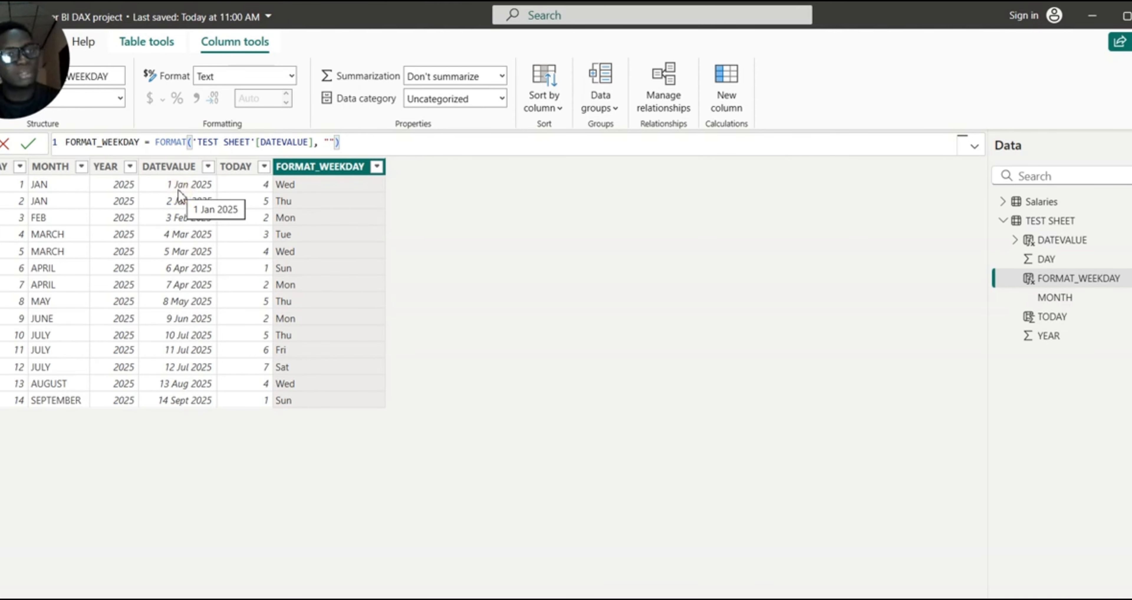
click(330, 142)
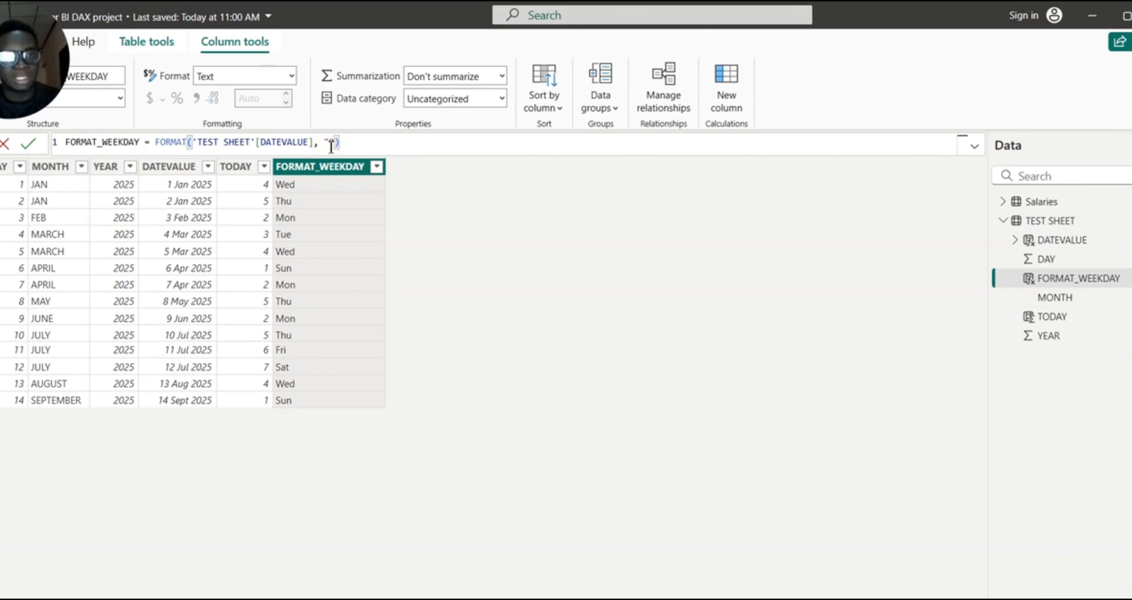
text(MMM)
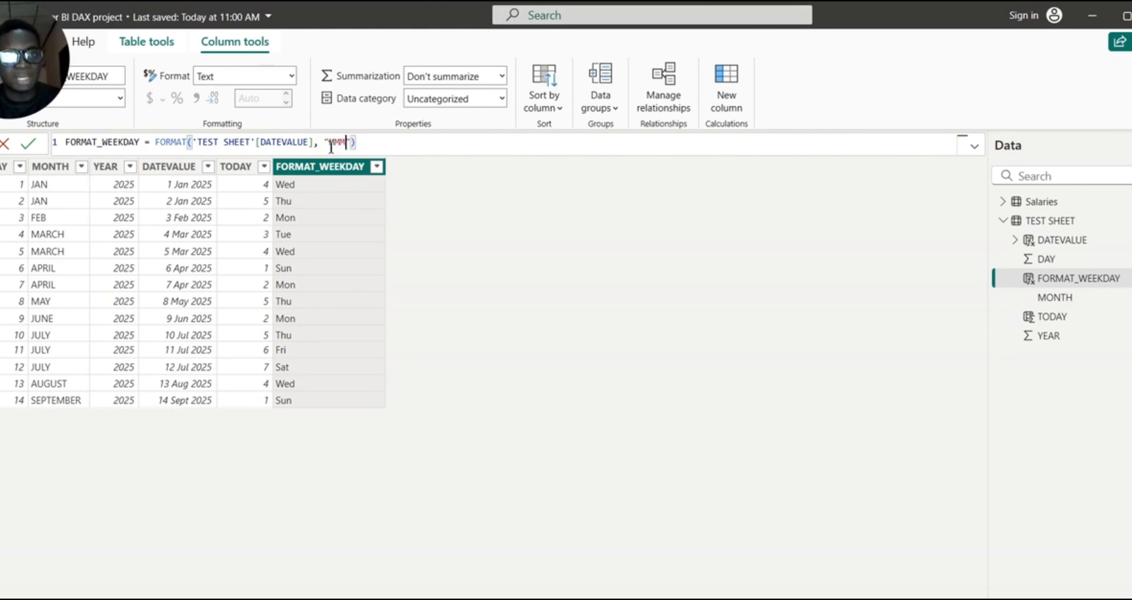
text(M)
click(382, 144)
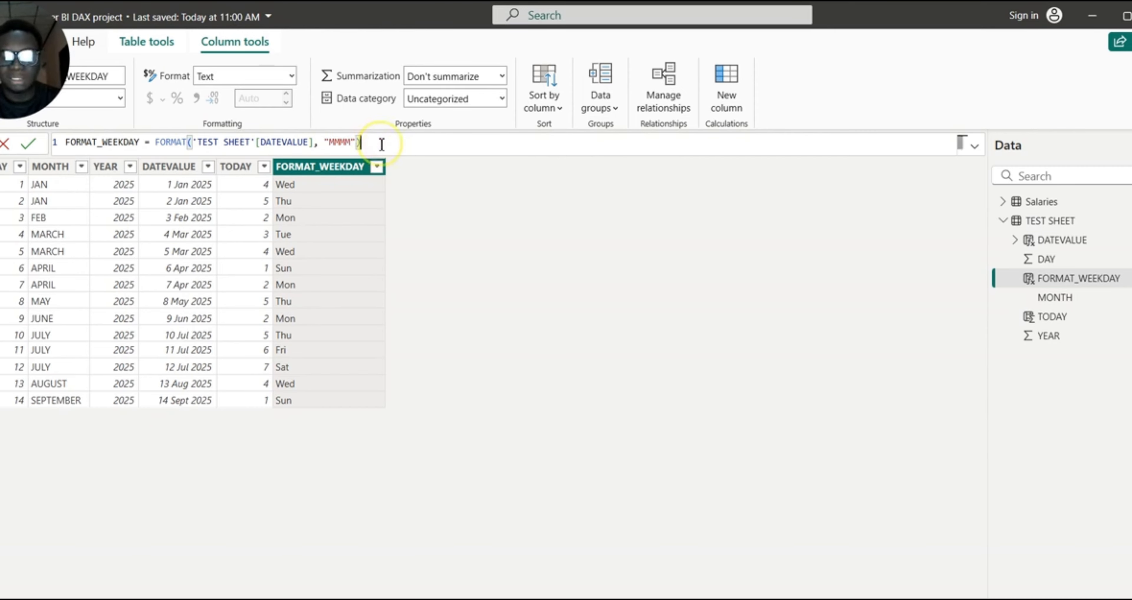
click(381, 144)
key(Return)
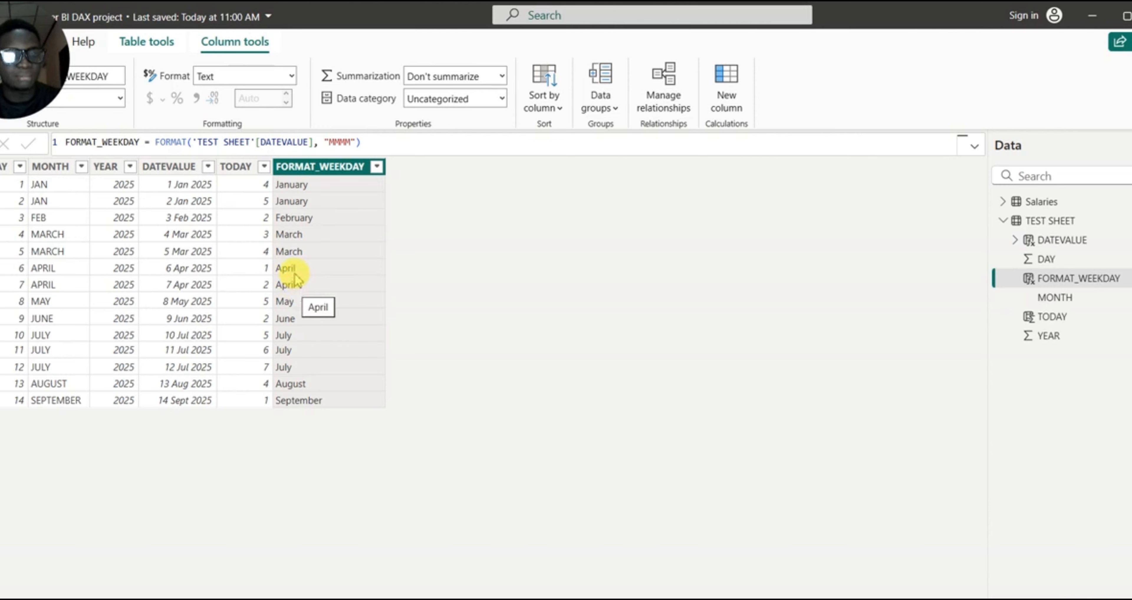
Set the format string in the FORMAT_WEEKDAY formula to "MMM" and apply it.
double_click(352, 143)
text(MMM)
key(Return)
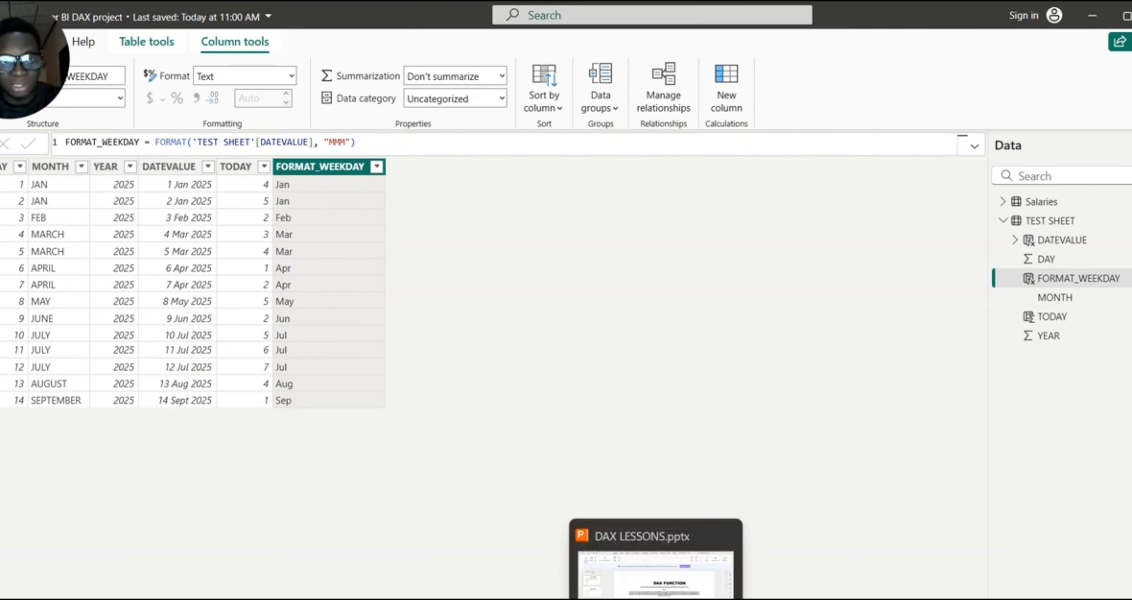
Check the function list in DAX LESSONS.pptx in WPS Office, return to Power BI and display the Salaries table.
click(656, 598)
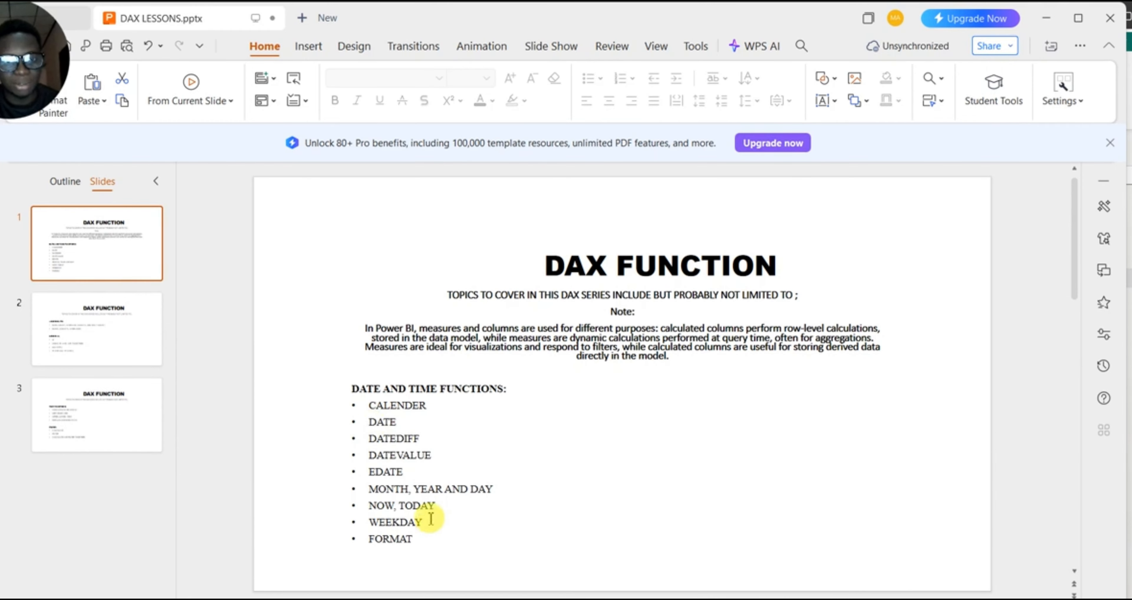
click(1050, 17)
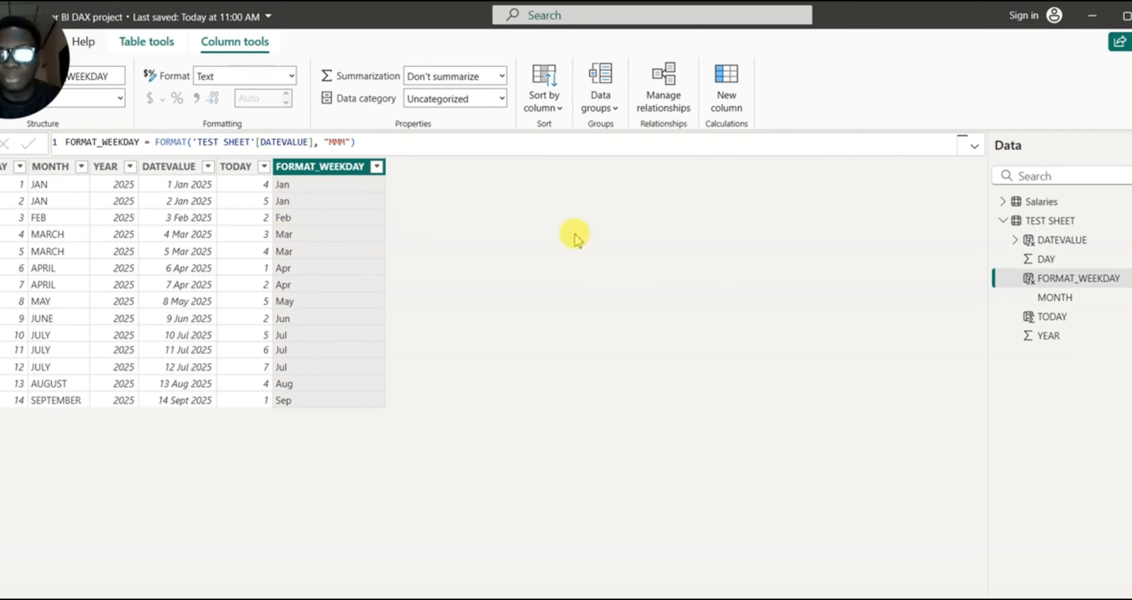
click(1007, 221)
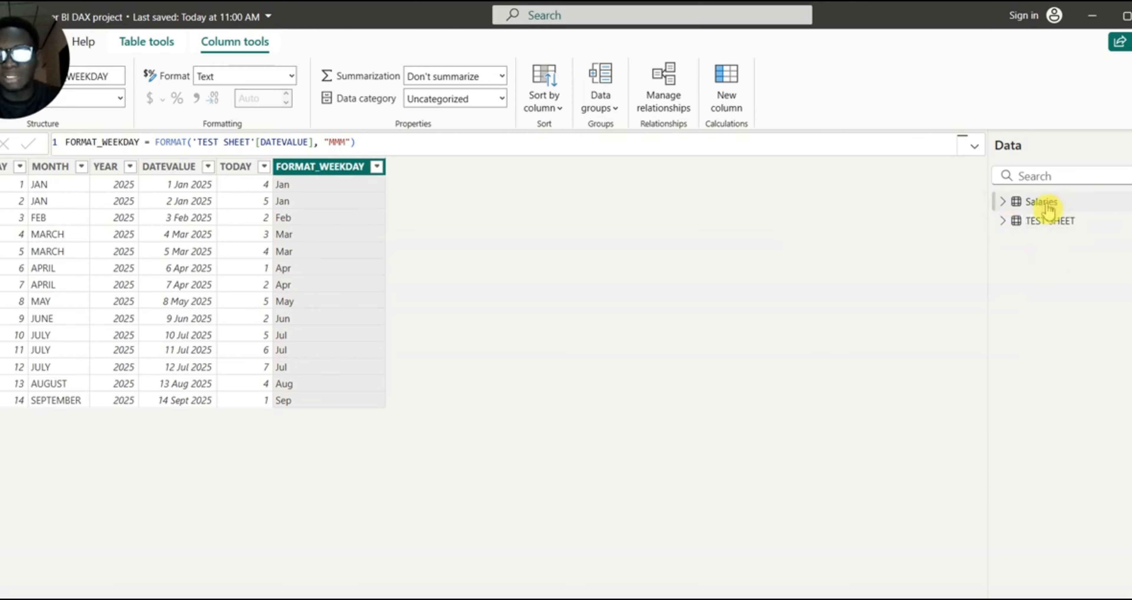
click(1005, 206)
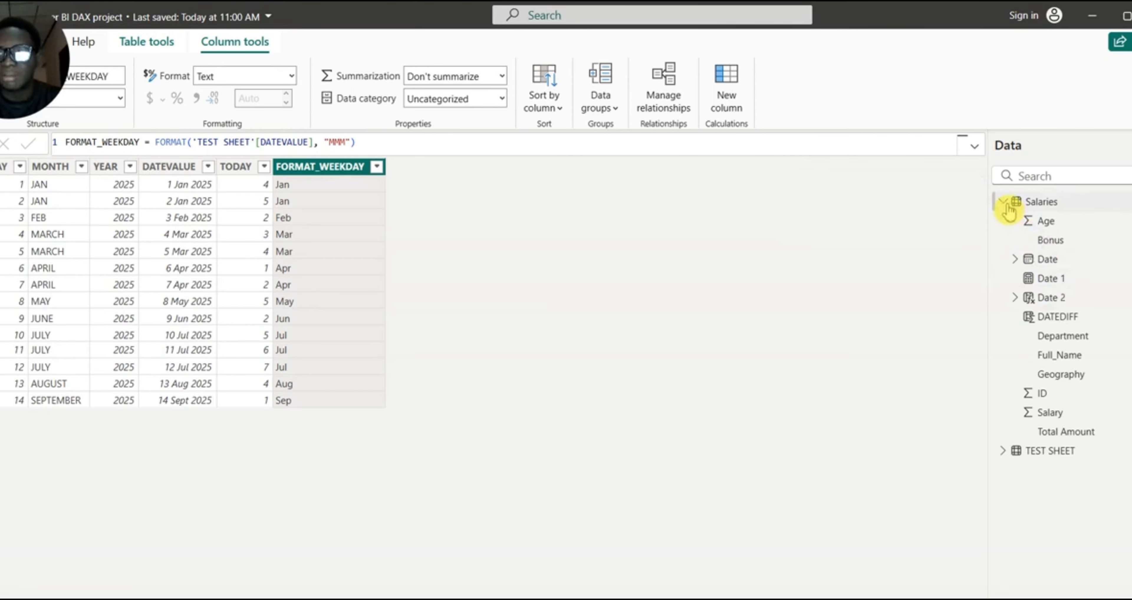
click(1005, 203)
click(1043, 205)
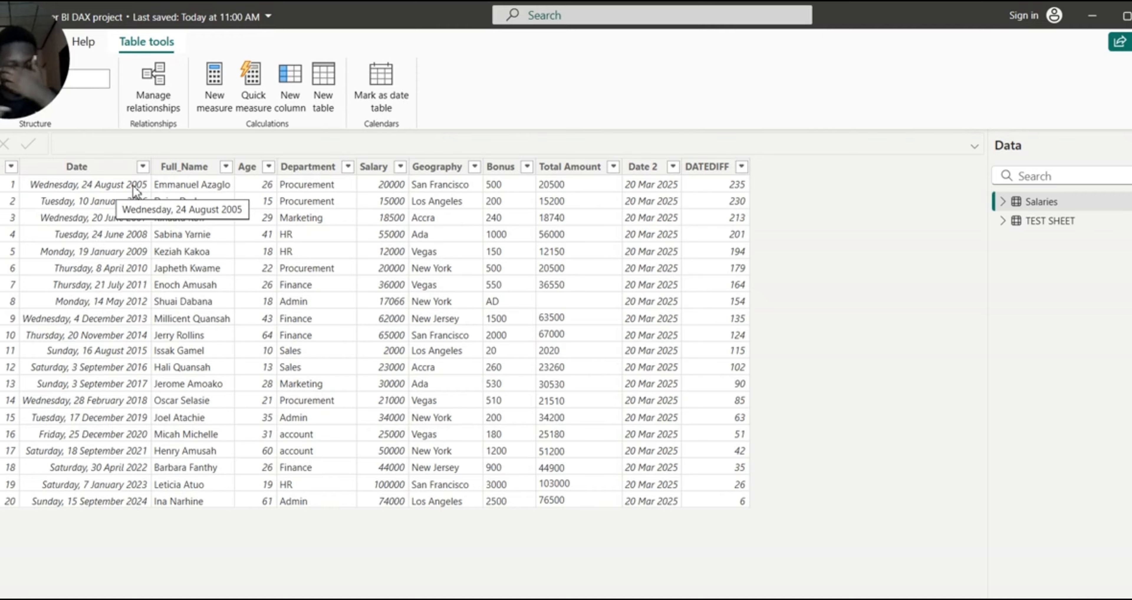
Review the filter values of the Date column in the Salaries table and close the filter list.
click(77, 169)
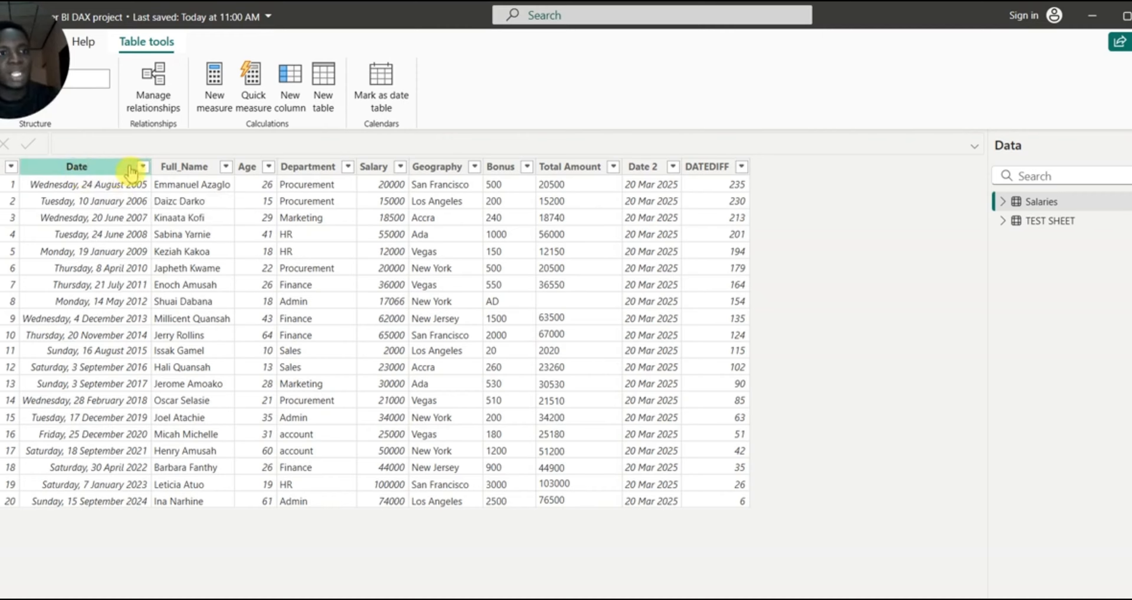
click(145, 167)
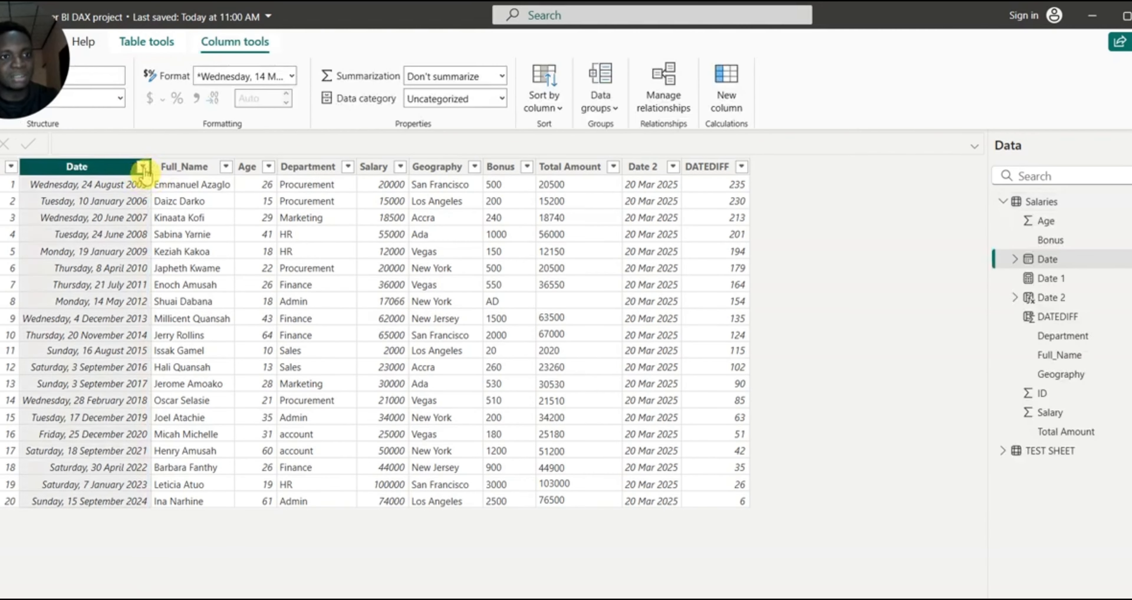
click(143, 166)
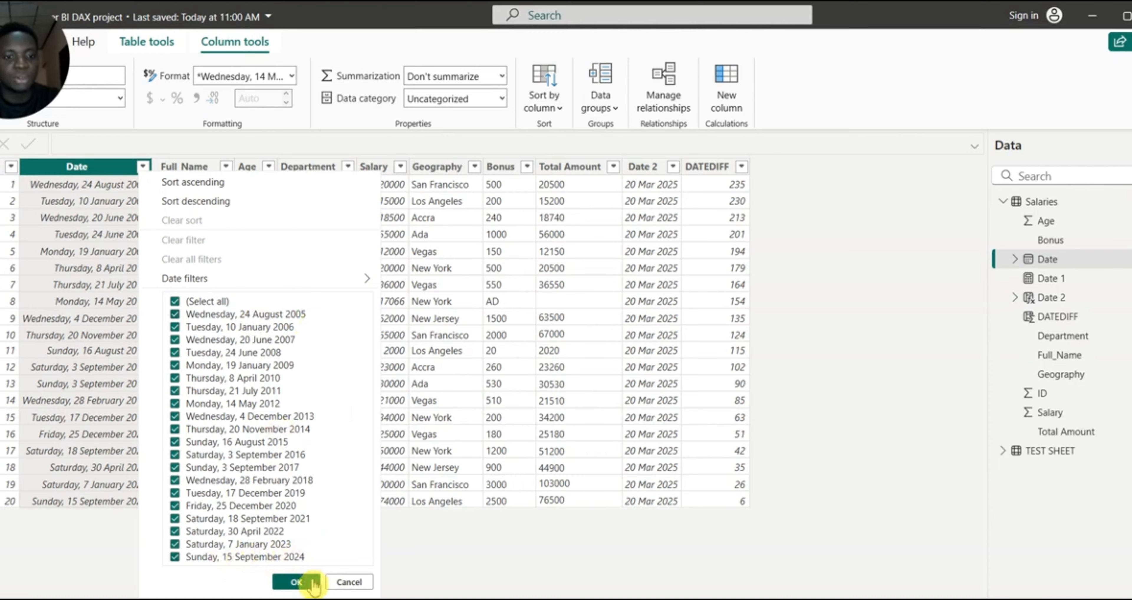
click(296, 581)
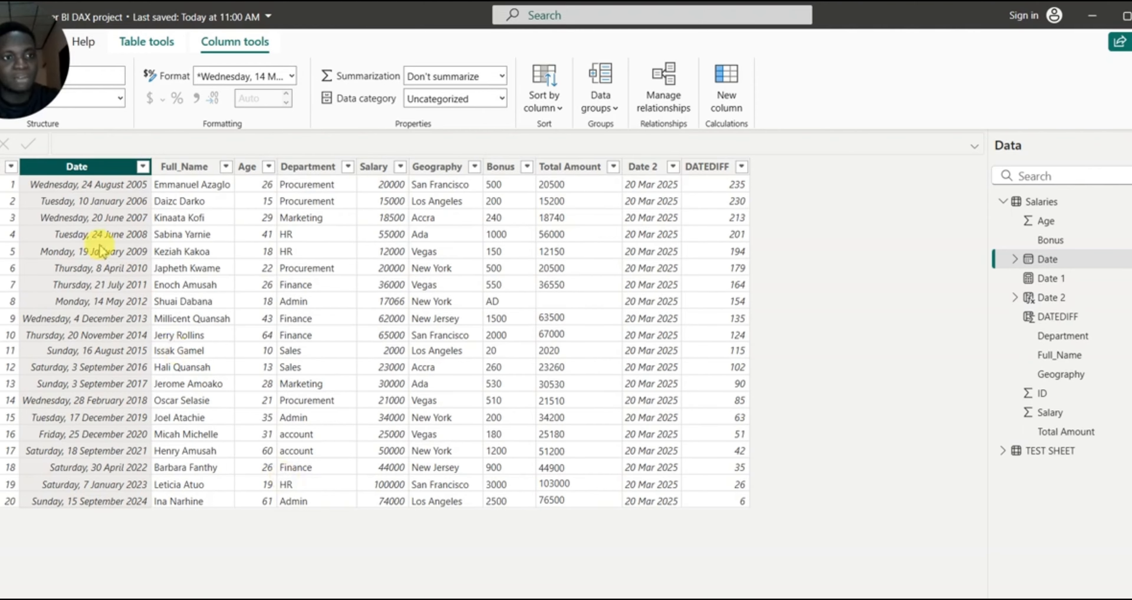
click(1033, 204)
right_click(1031, 204)
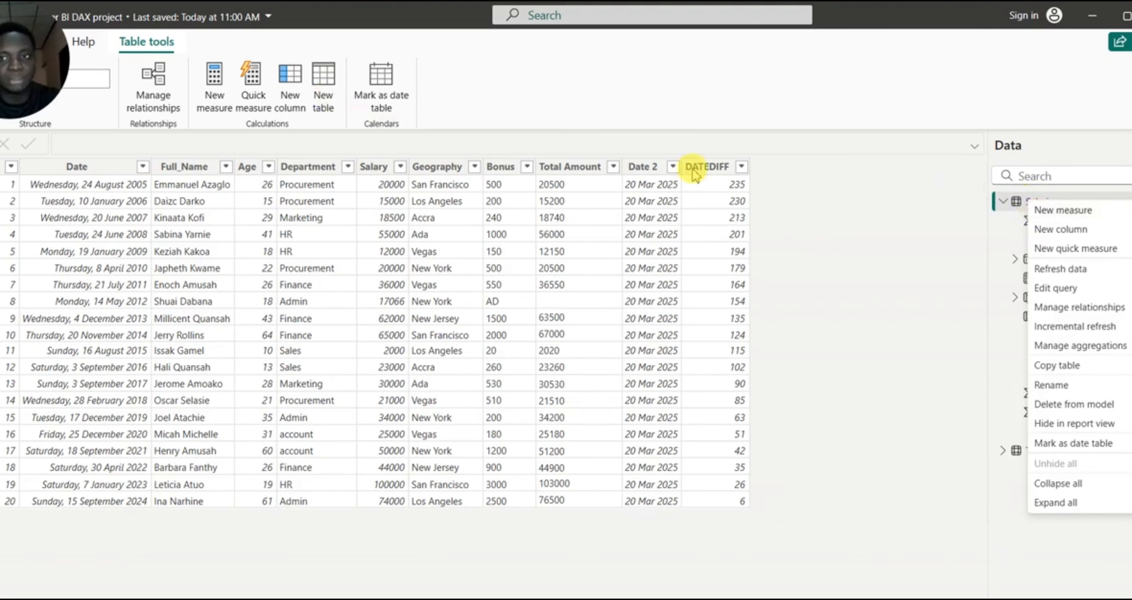
click(1015, 204)
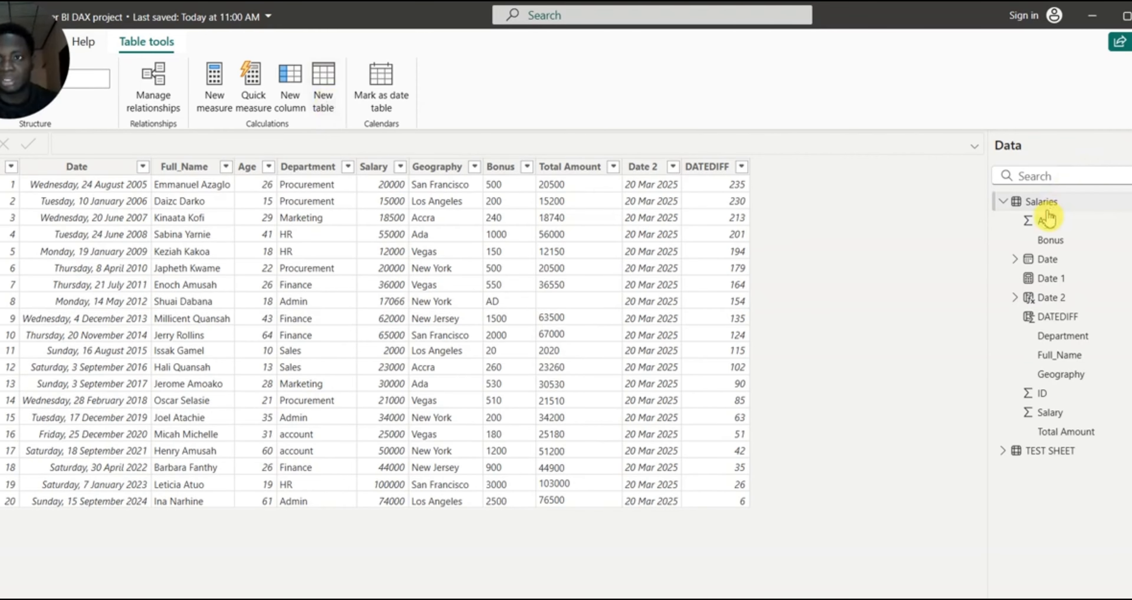
Create a new calculated table and replace the default name in its formula with CALENDER_TABLE.
click(325, 87)
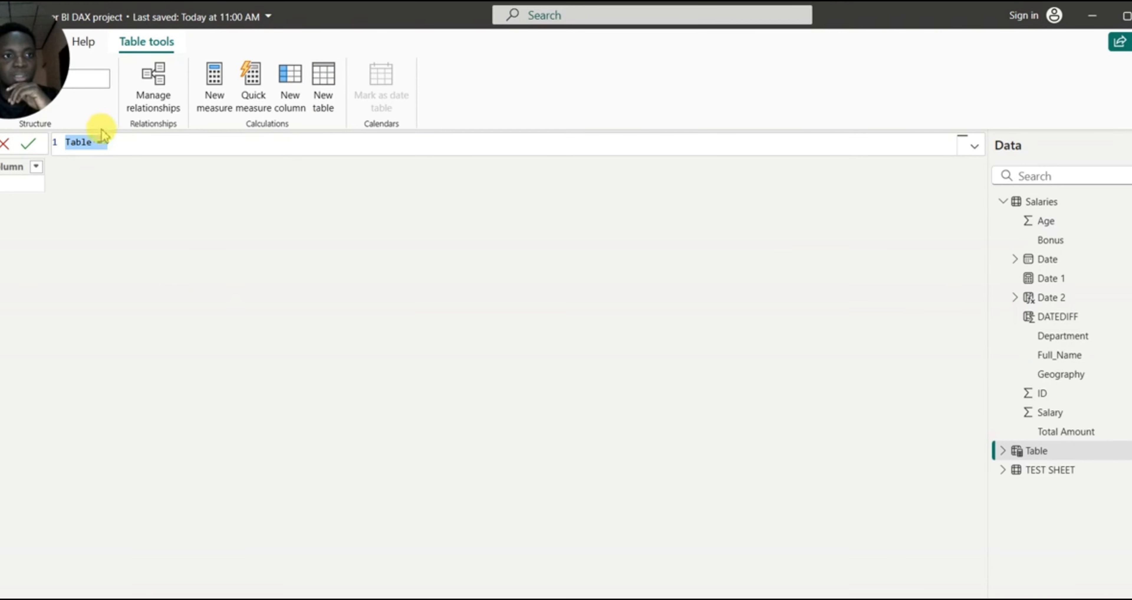
click(93, 143)
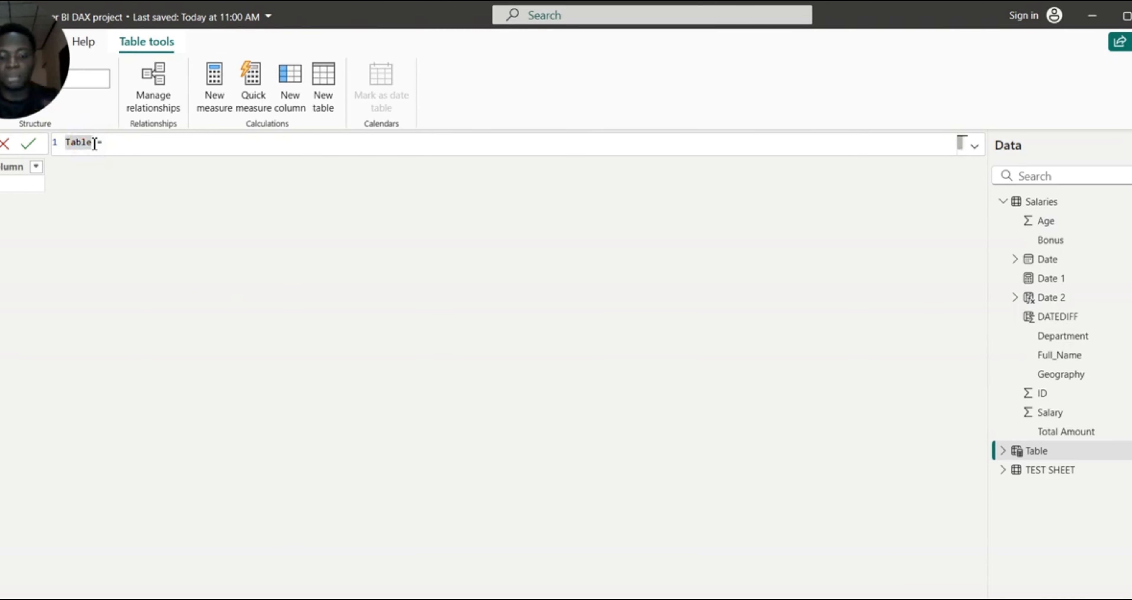
key(BackSpace)
key(BackSpace)
key(BackSpace)
key(BackSpace)
key(BackSpace)
text(CALENDER)
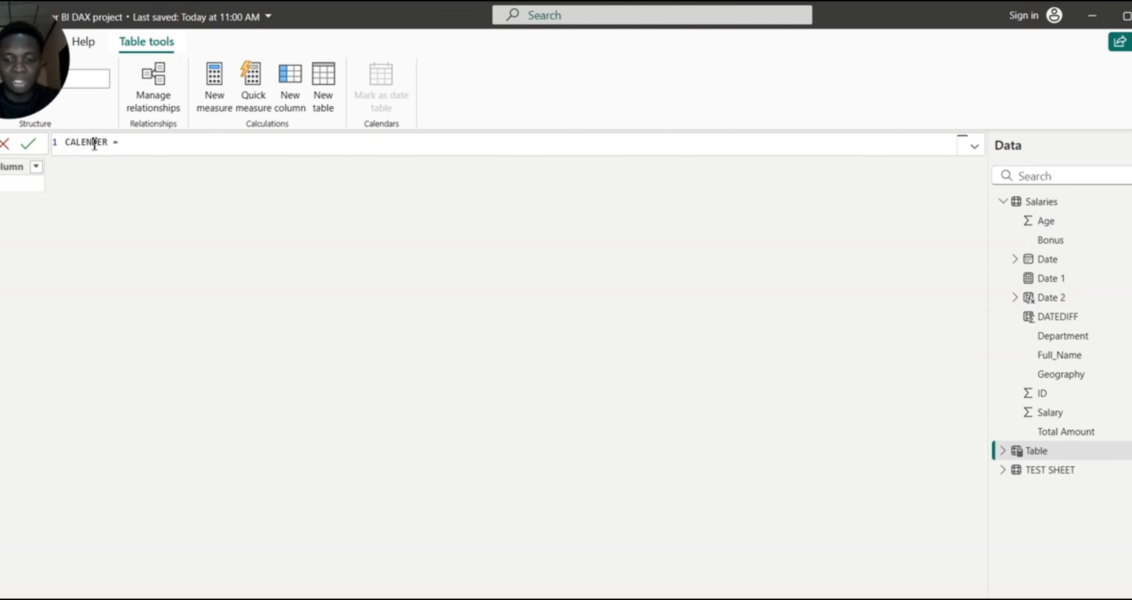
text(_TABLE)
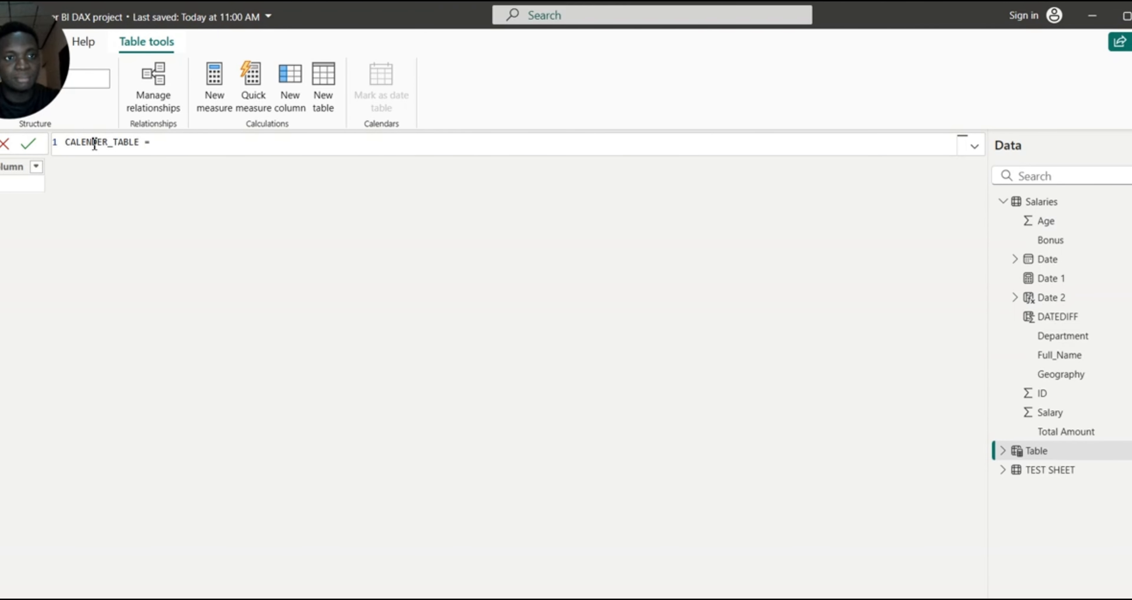
Start the CALENDER_TABLE formula with the CALENDAR function and insert MIN as its start date argument.
click(157, 145)
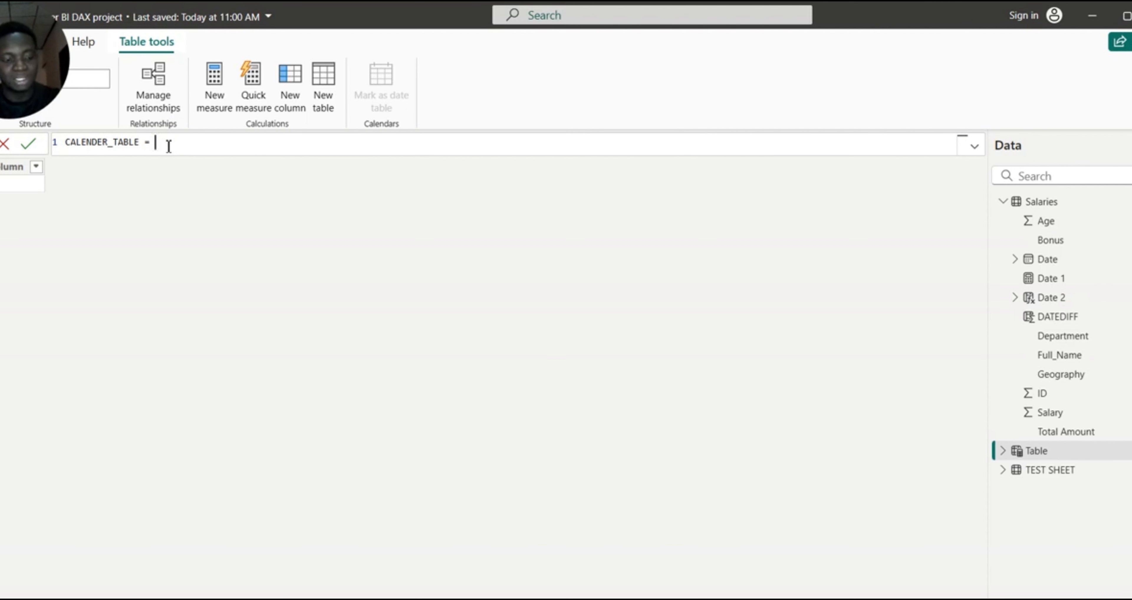
text(CALENDER)
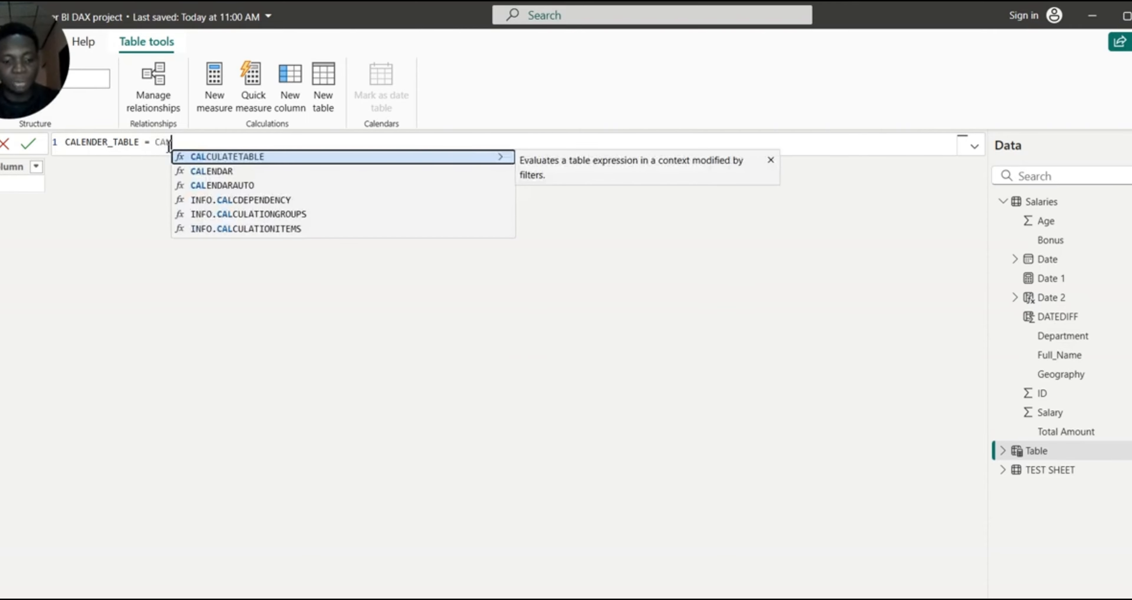
key(BackSpace)
key(BackSpace)
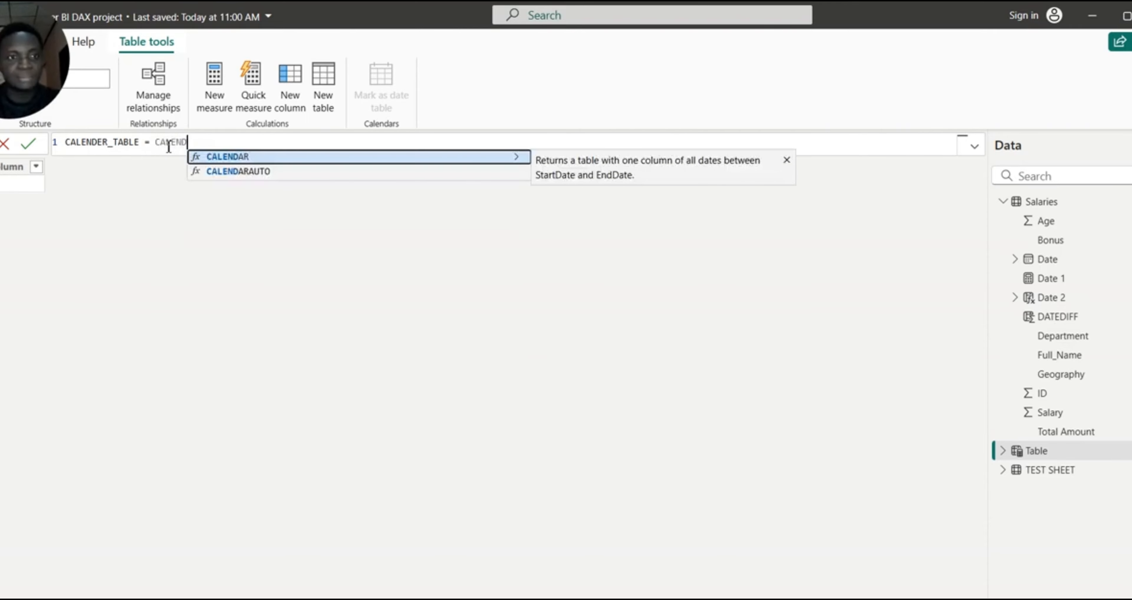
click(240, 157)
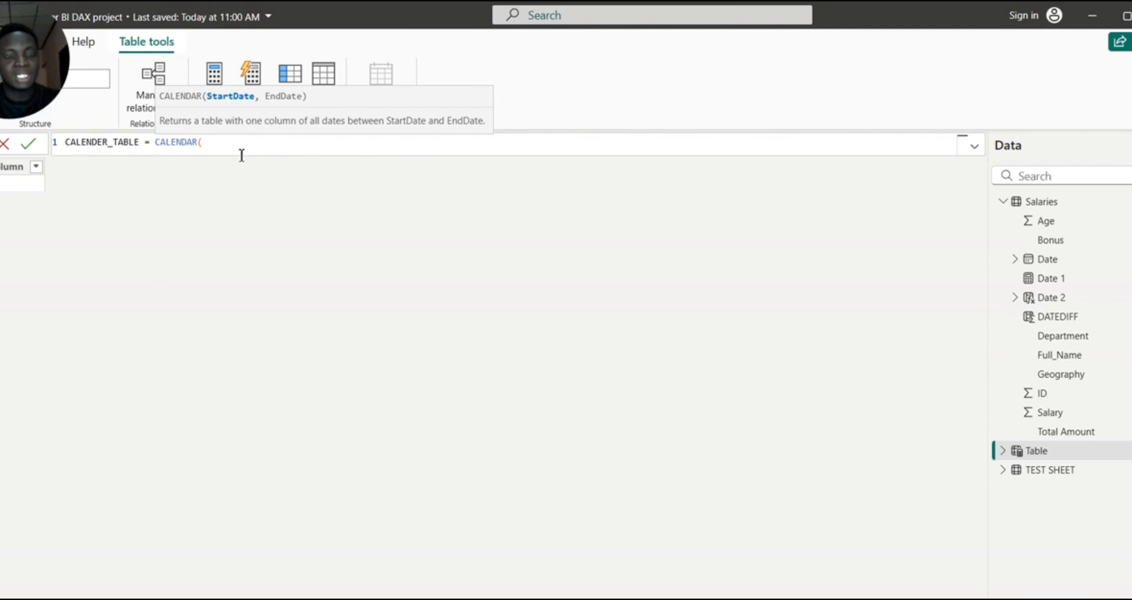
text(MIN)
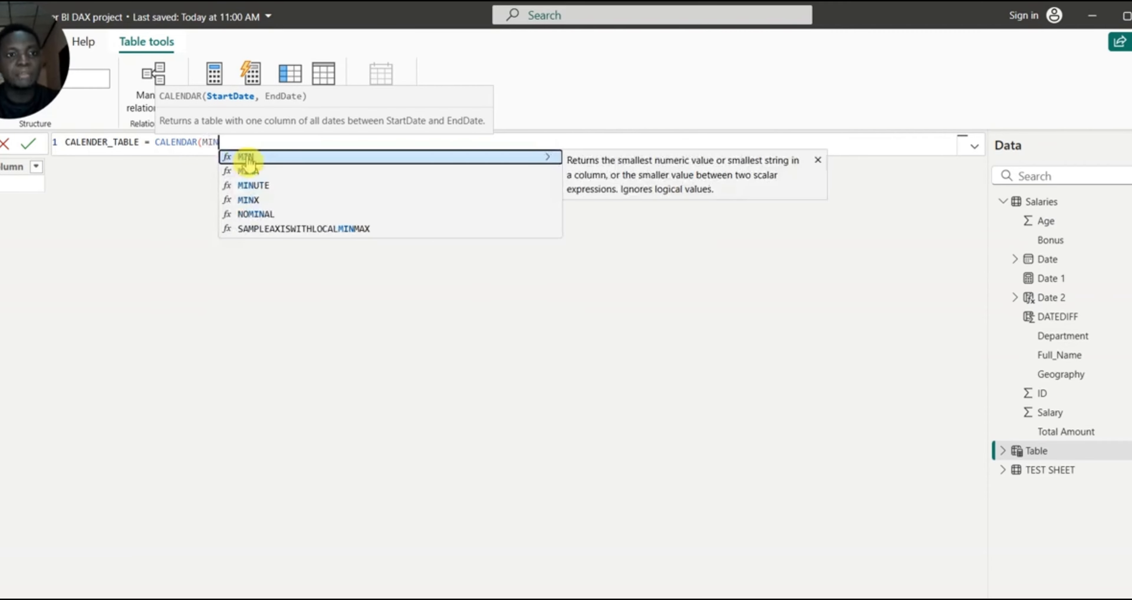
click(246, 157)
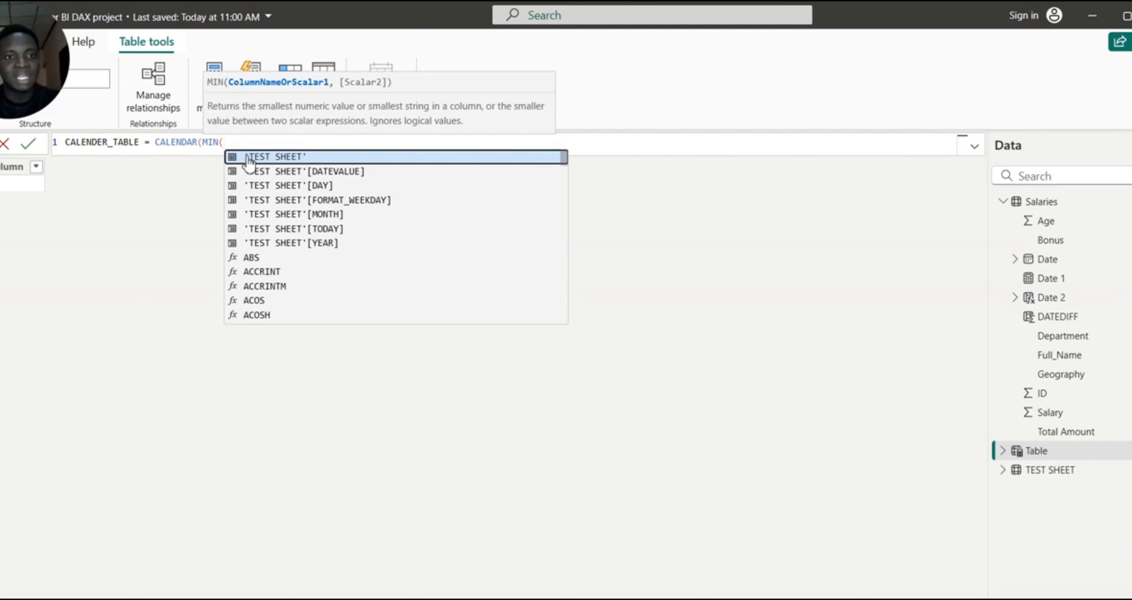
text(DATE)
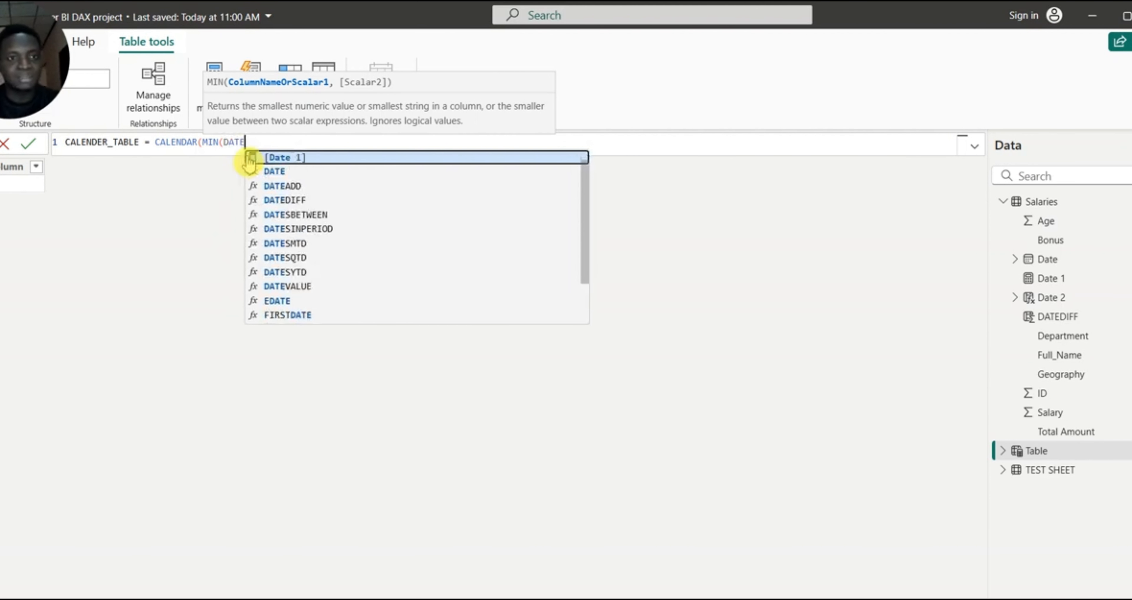
key(BackSpace)
key(BackSpace)
key(BackSpace)
key(BackSpace)
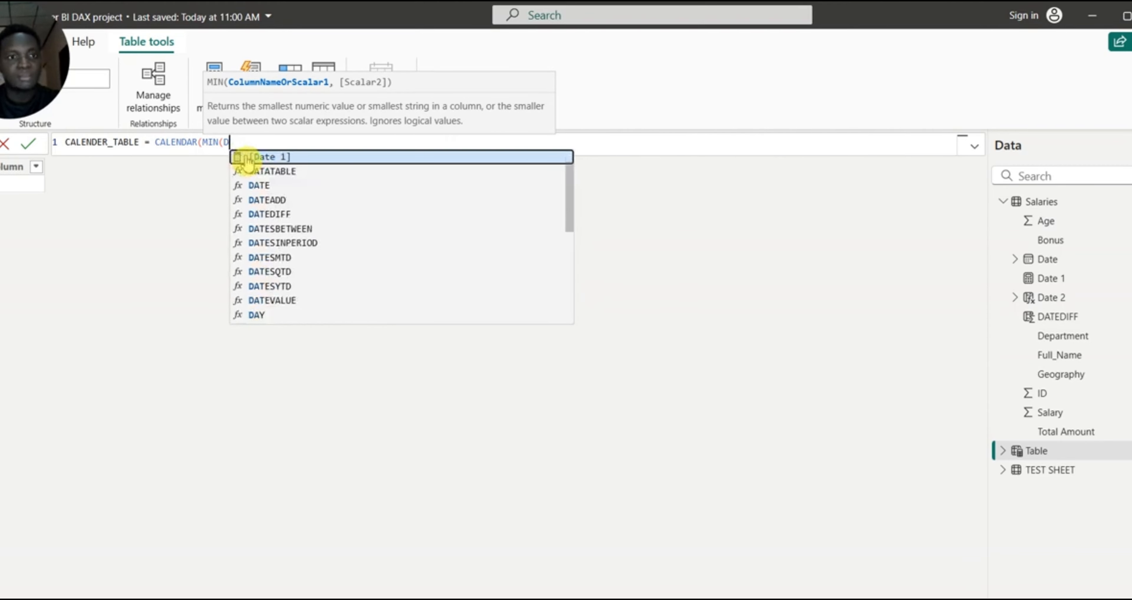
Use Salaries[Date] as the column inside MIN and close the start date expression.
text(SALAR)
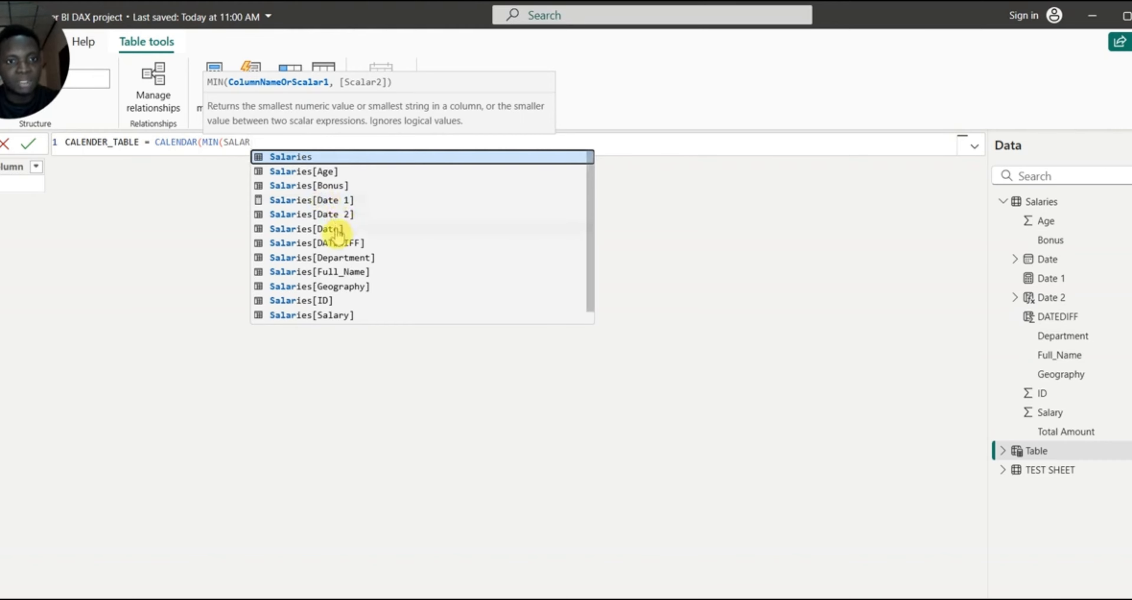
click(325, 228)
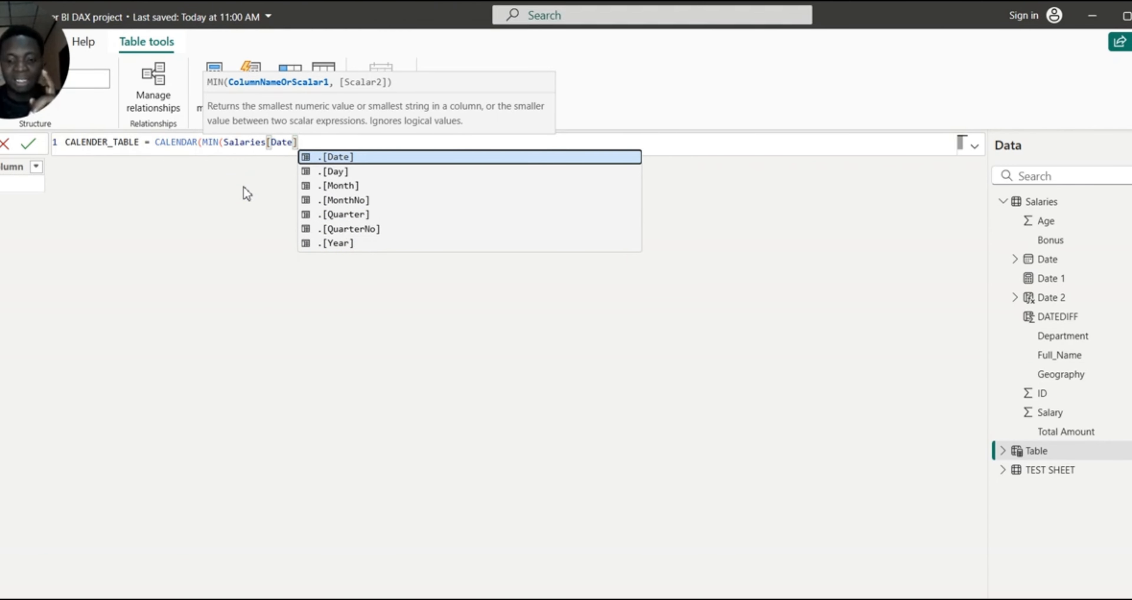
text())
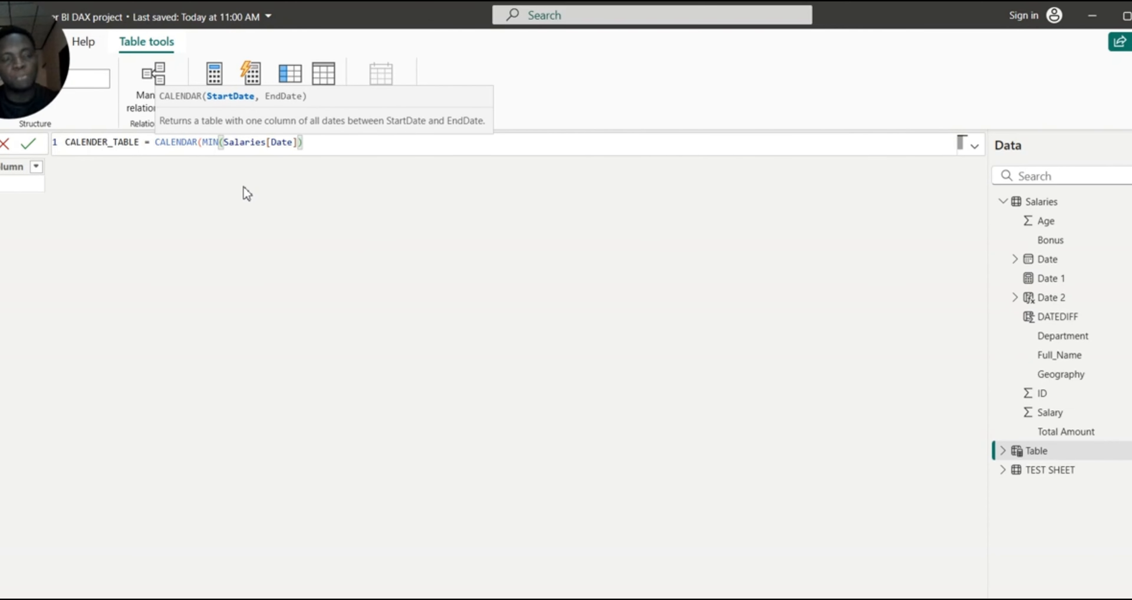
Add MAX of Salaries[Date] as the CALENDAR function's end date, close the expression and commit the CALENDER_TABLE formula.
text(,)
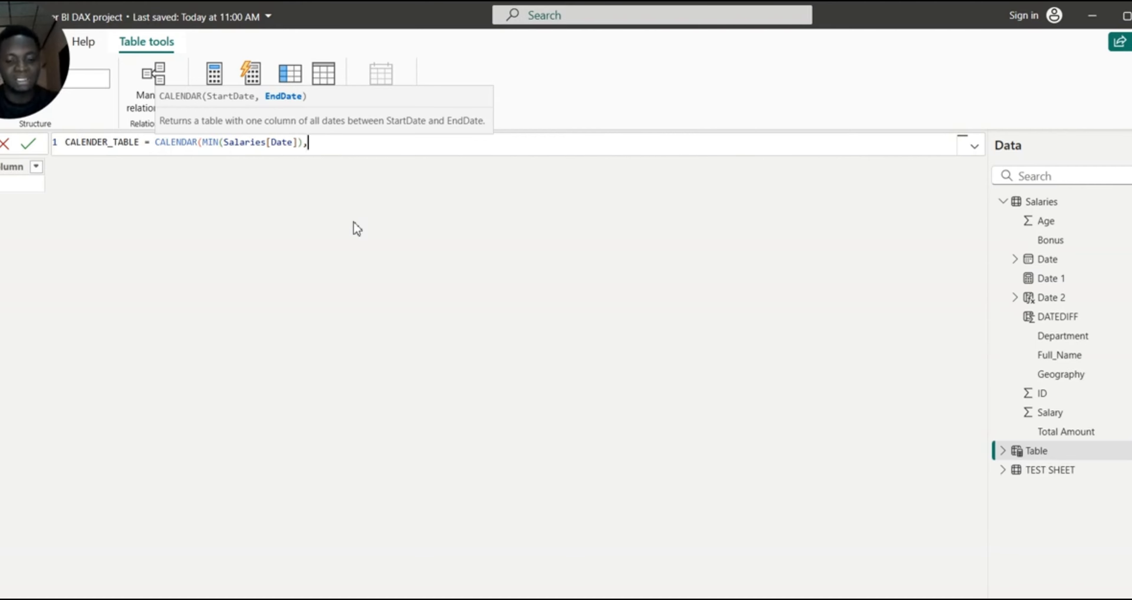
text(MAX)
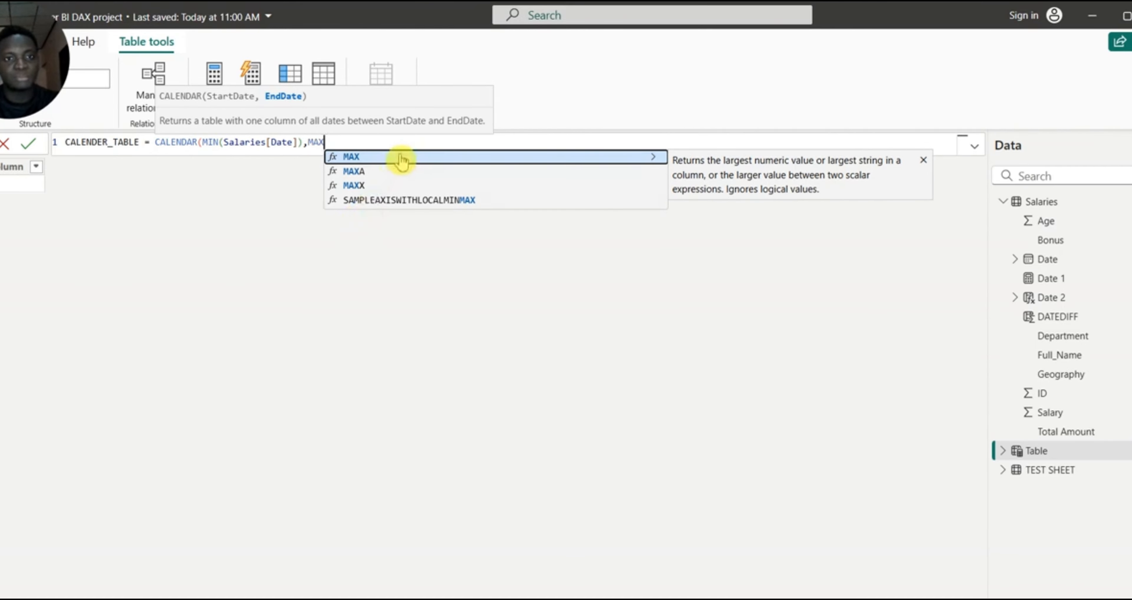
click(400, 158)
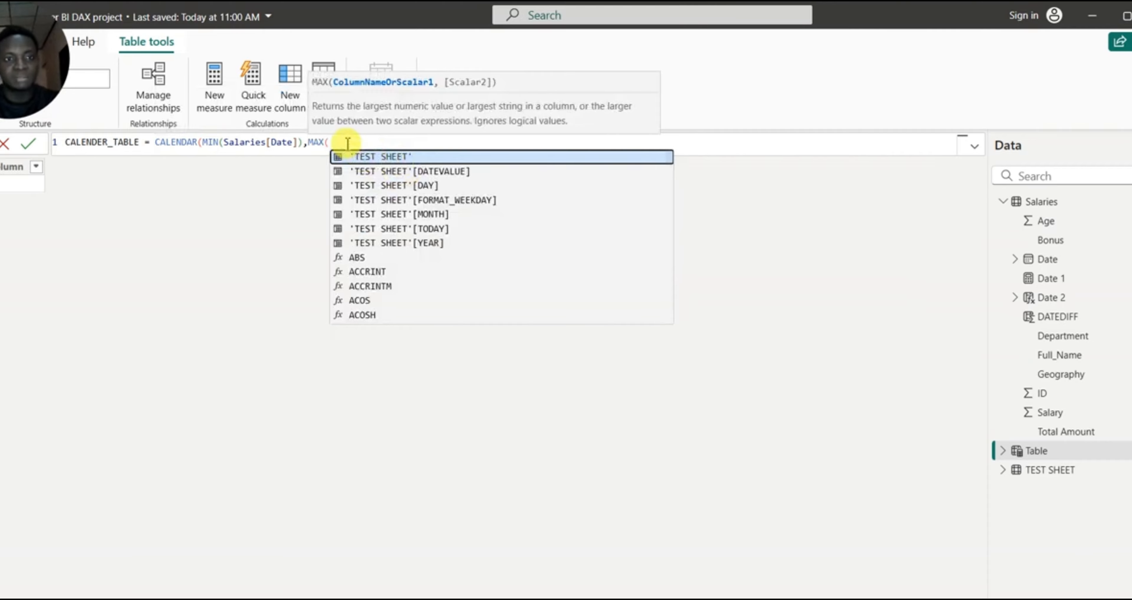
text(SALARI)
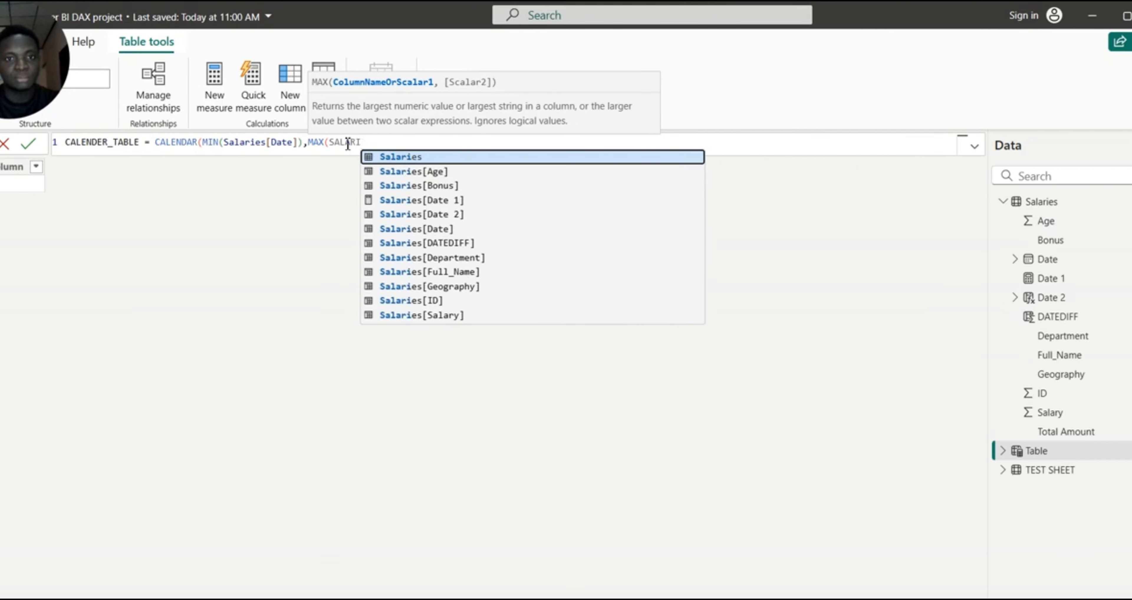
click(447, 229)
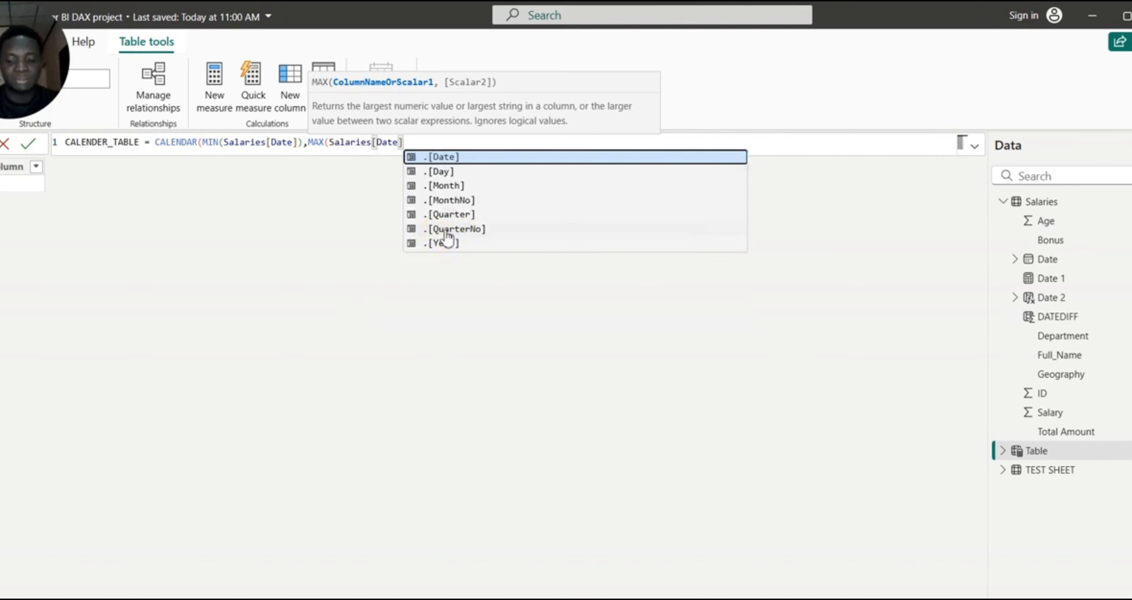
text())
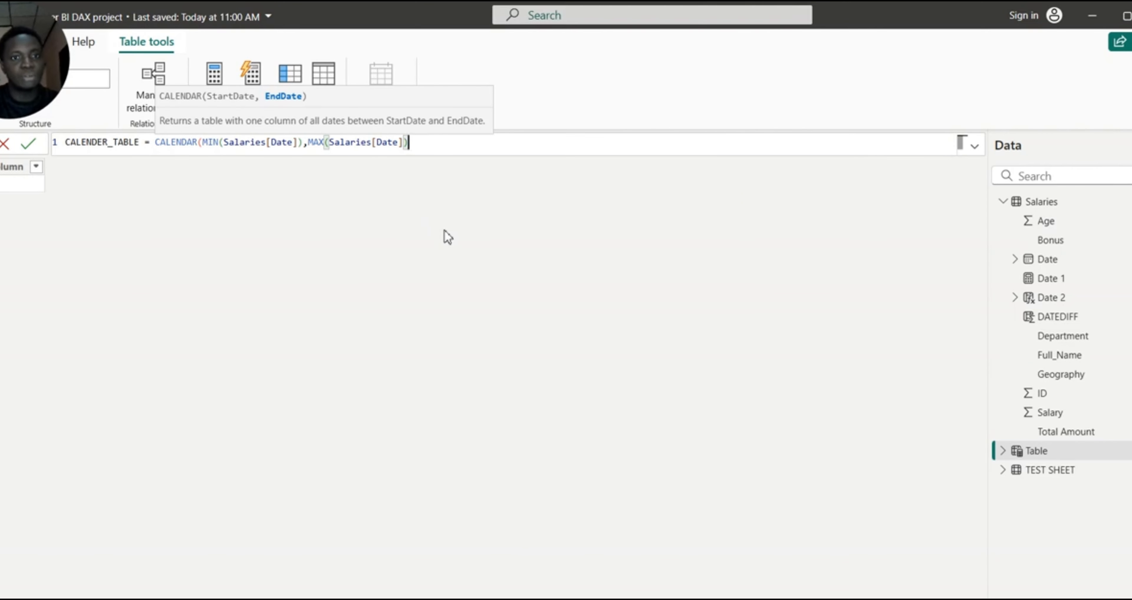
text())
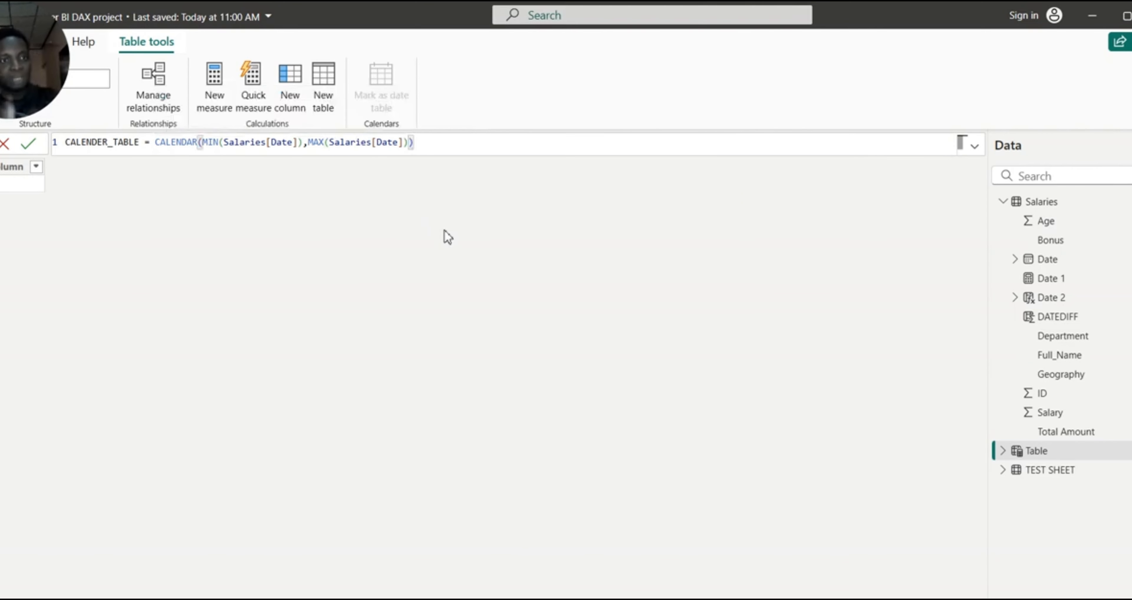
key(Return)
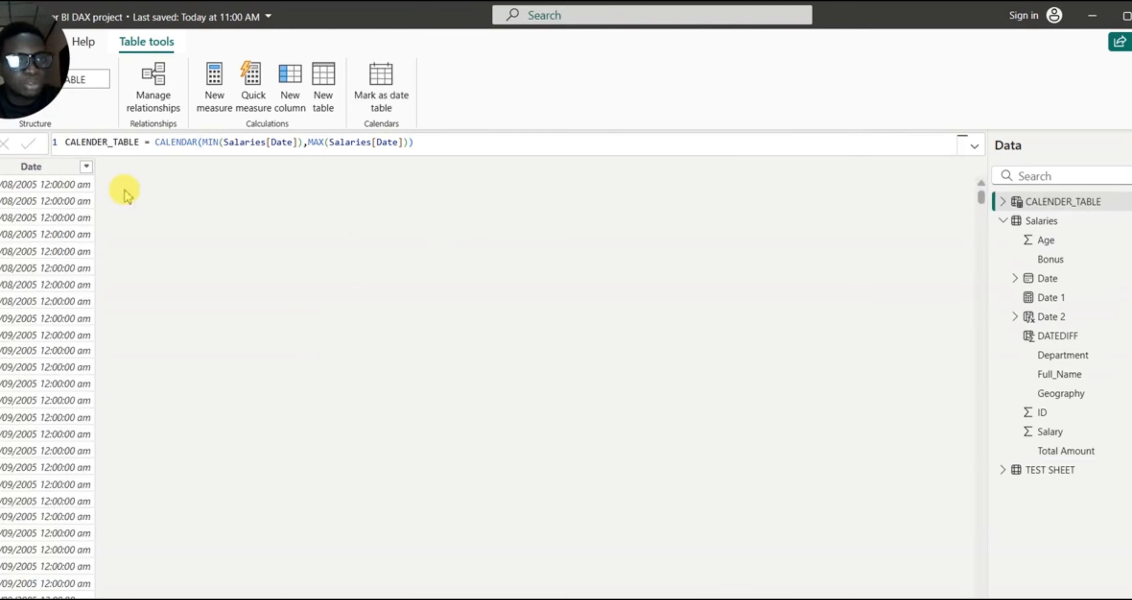
Review the filter values of the Date column in CALENDER_TABLE from first to last date and close the filter list.
click(87, 167)
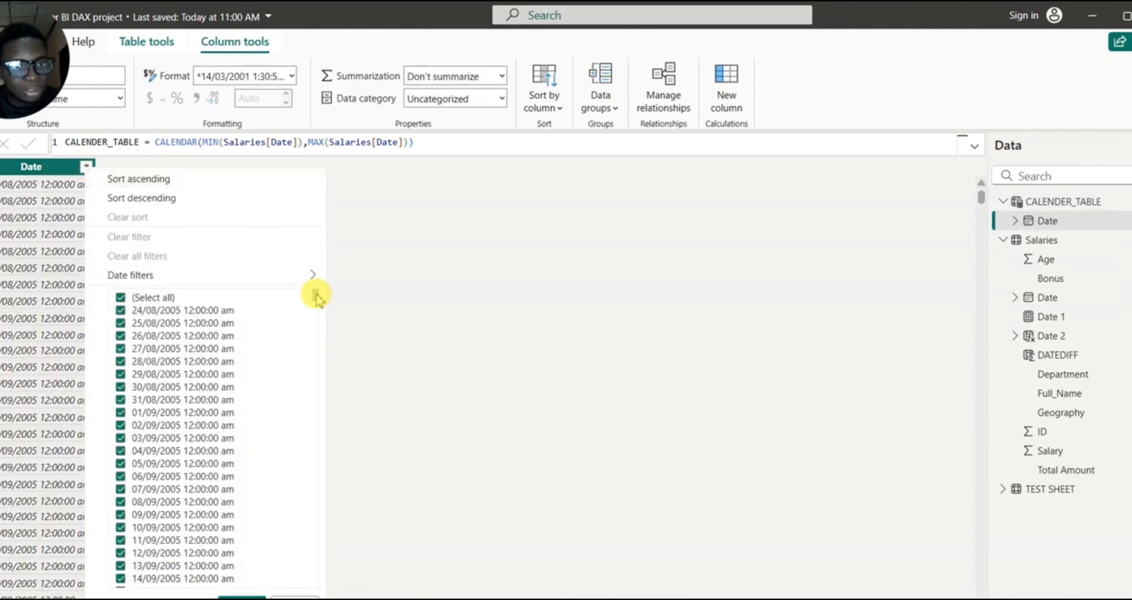
mouse_move(316, 293)
mouse_down()
mouse_move(311, 397)
mouse_move(321, 286)
mouse_up()
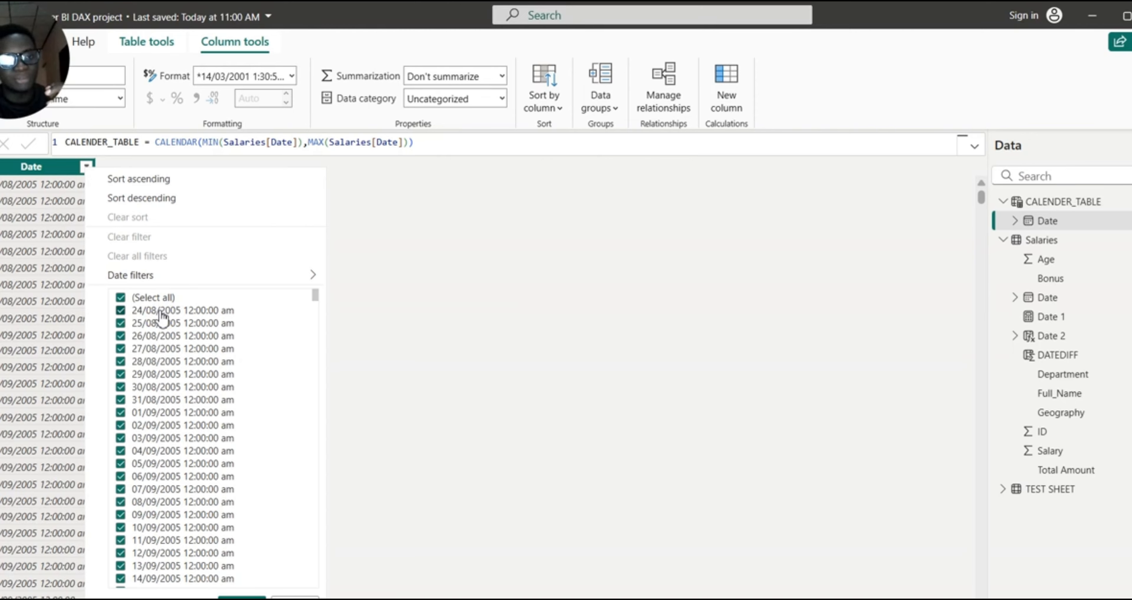
drag(314, 294, 317, 584)
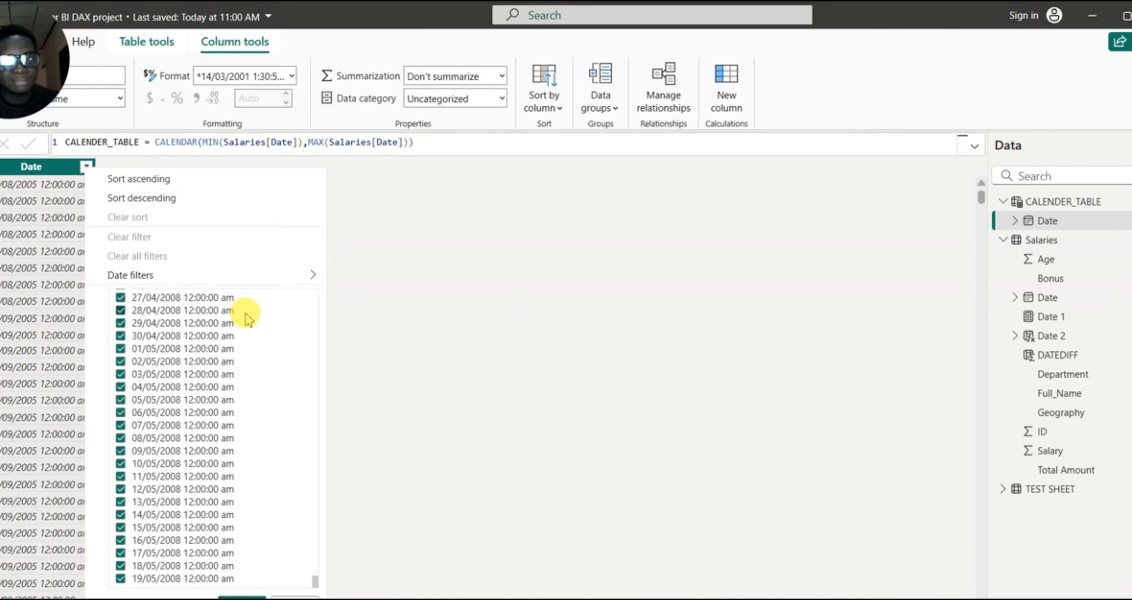
click(404, 228)
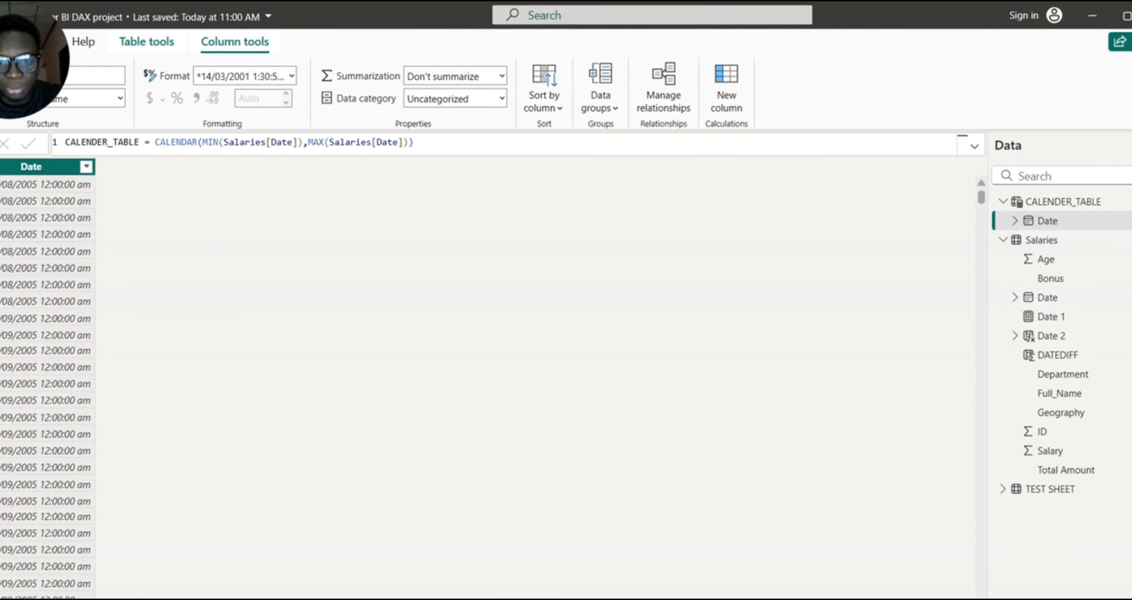
Switch to the DAX LESSONS.pptx presentation in WPS Office, review the topics on slides 2 and 3, and return to Power BI.
mouse_move(656, 599)
click(655, 572)
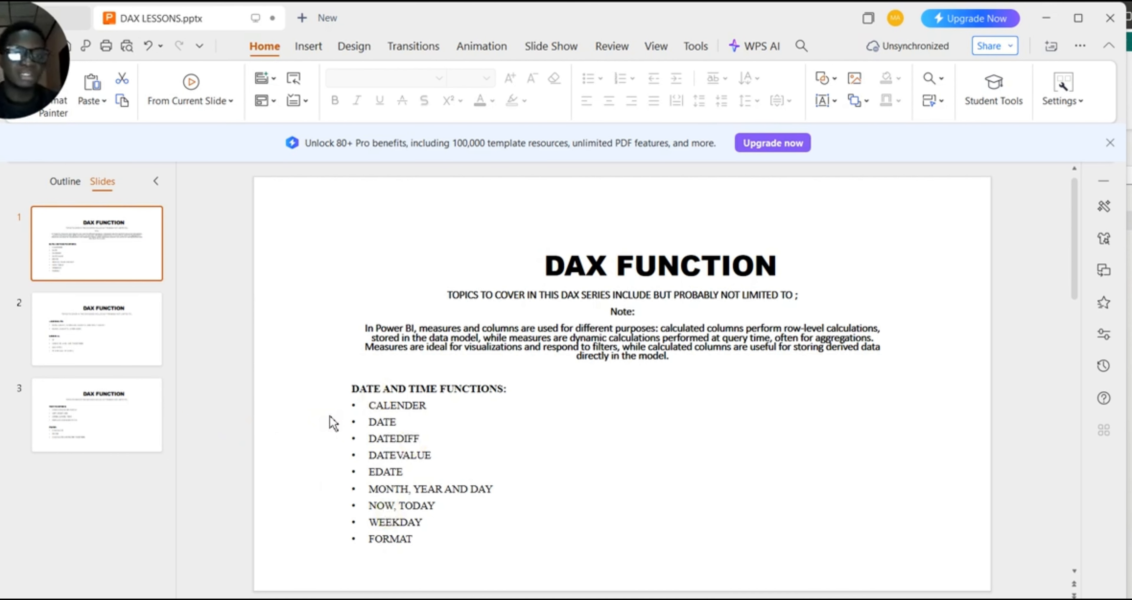
click(110, 332)
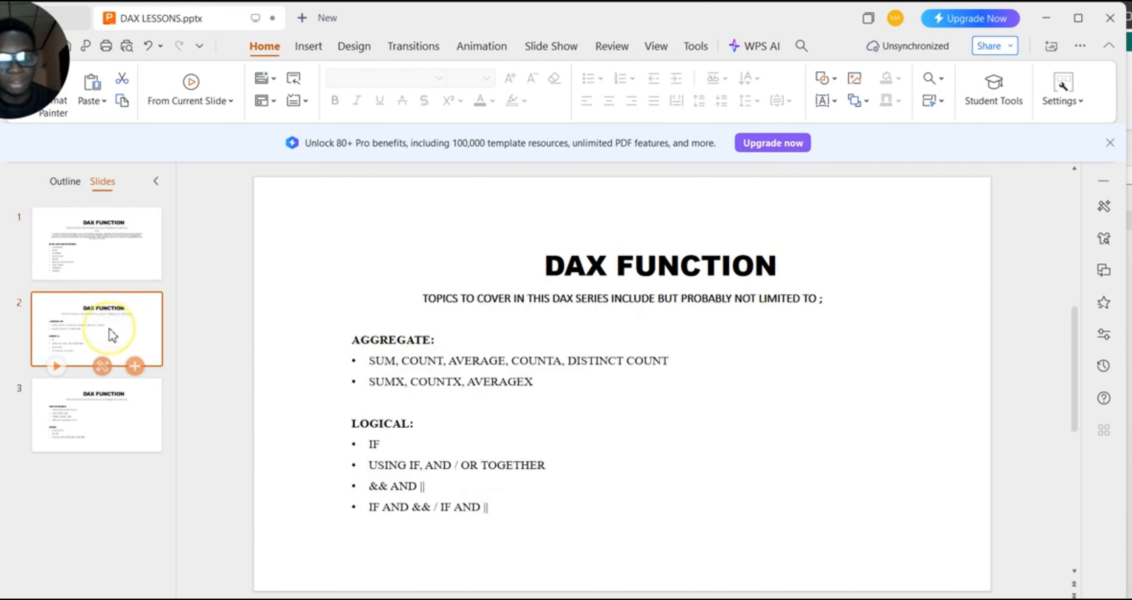
click(118, 424)
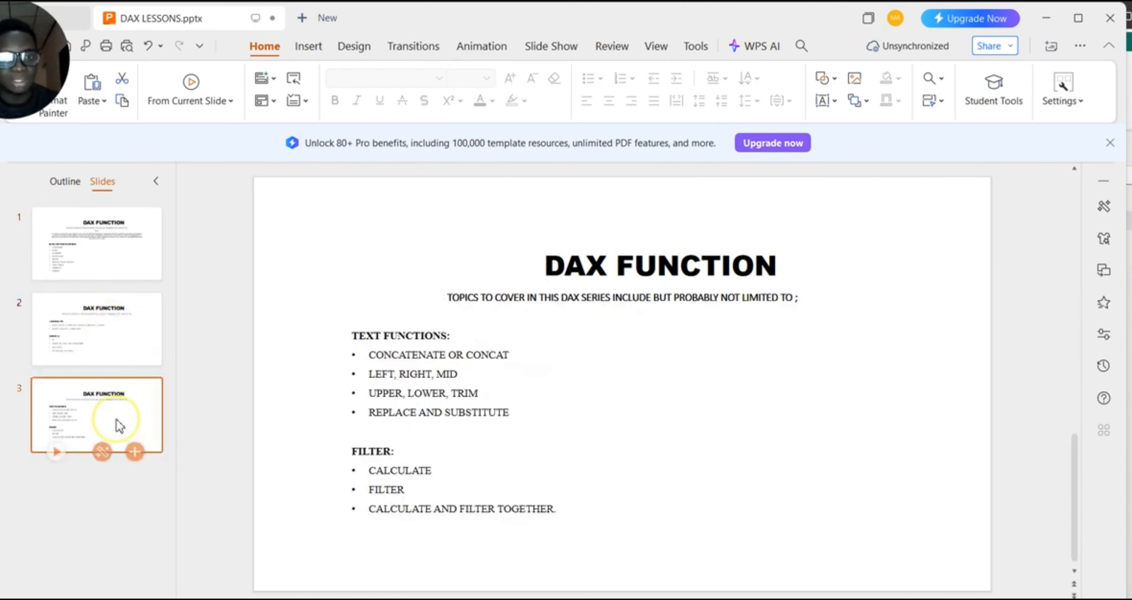
click(114, 330)
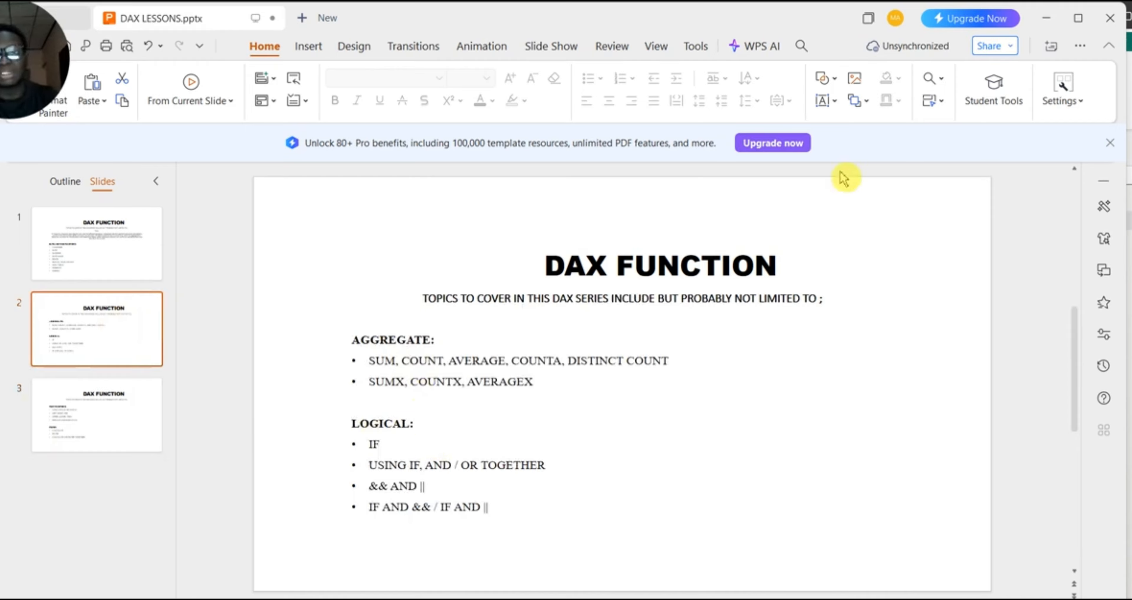
click(1050, 20)
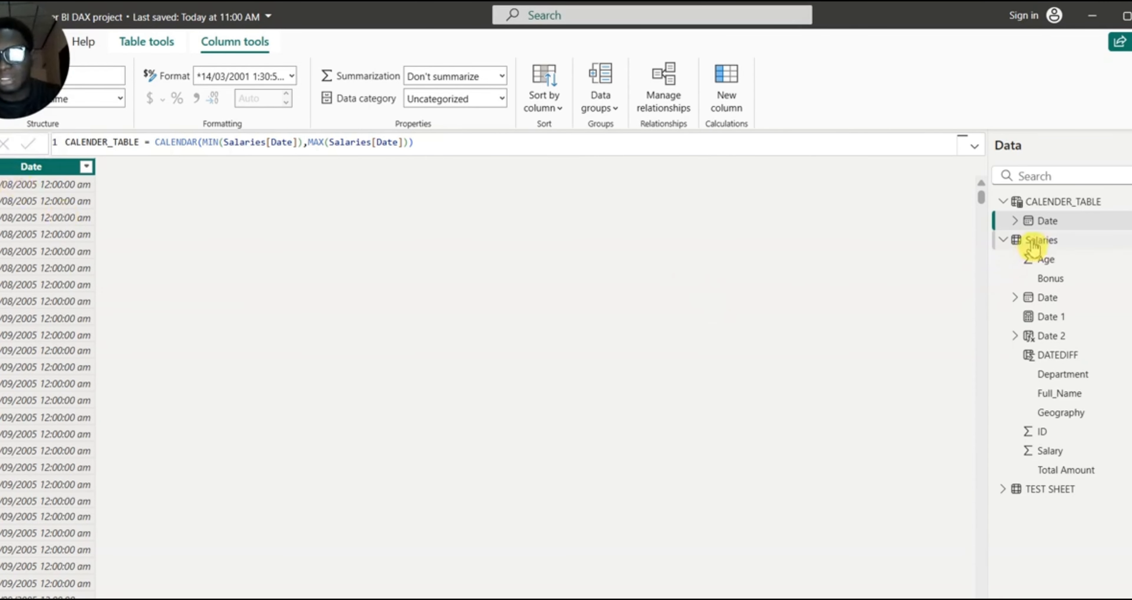
Collapse the field lists of CALENDER_TABLE and Salaries and display the data of the Salaries table.
click(1006, 205)
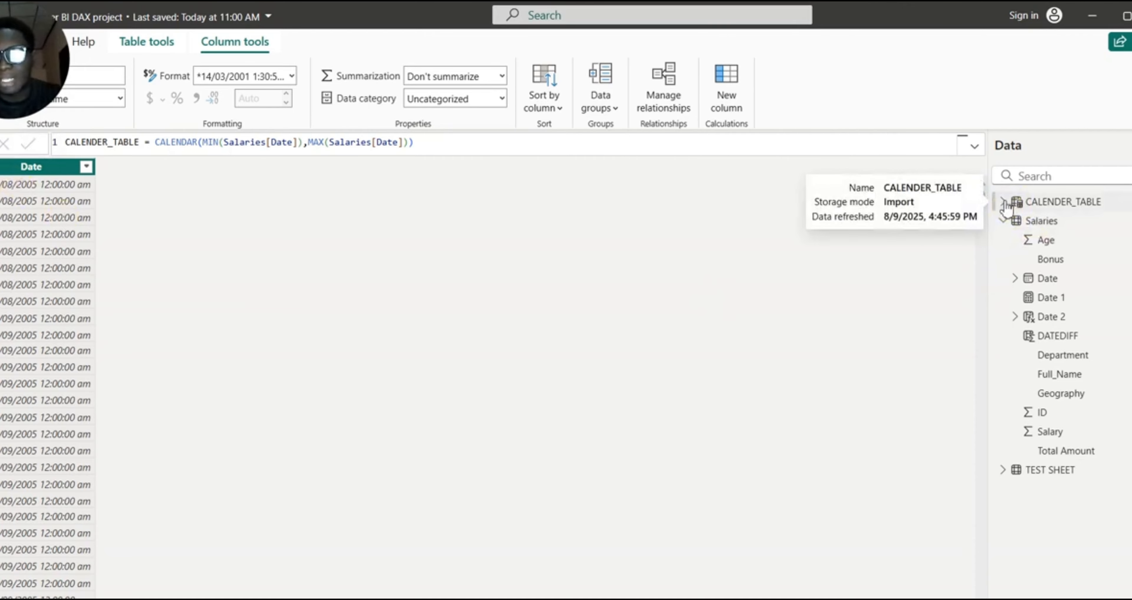
click(1009, 219)
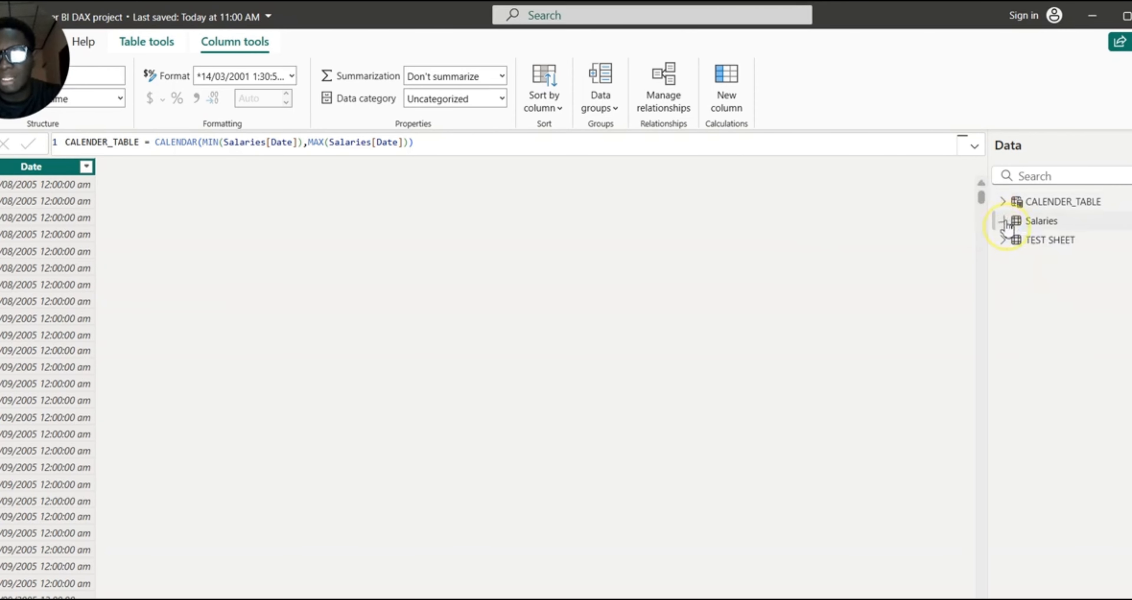
click(1053, 225)
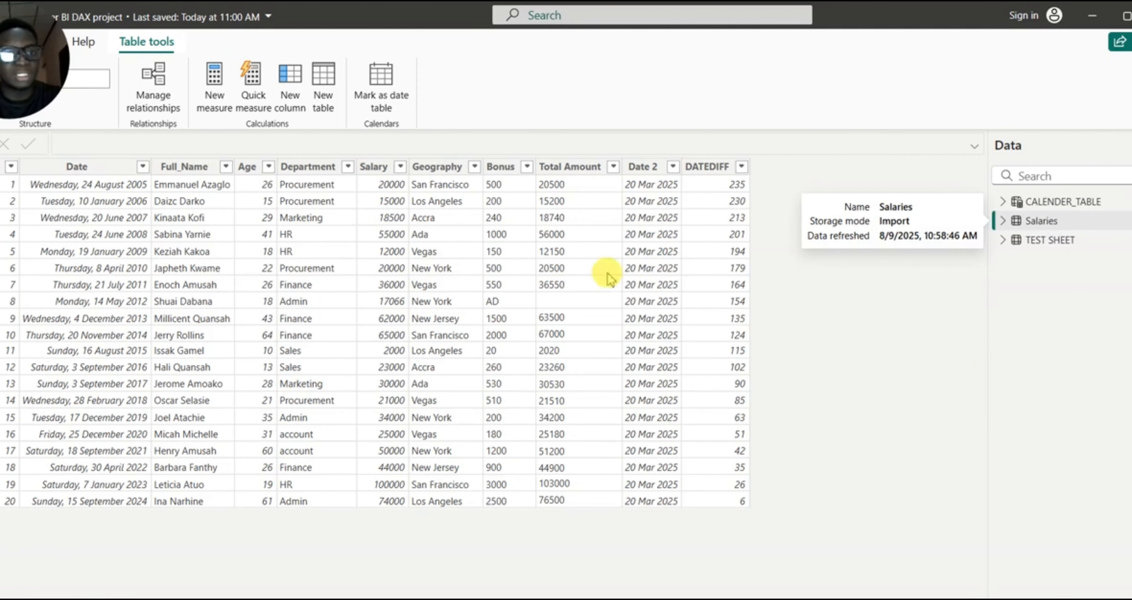
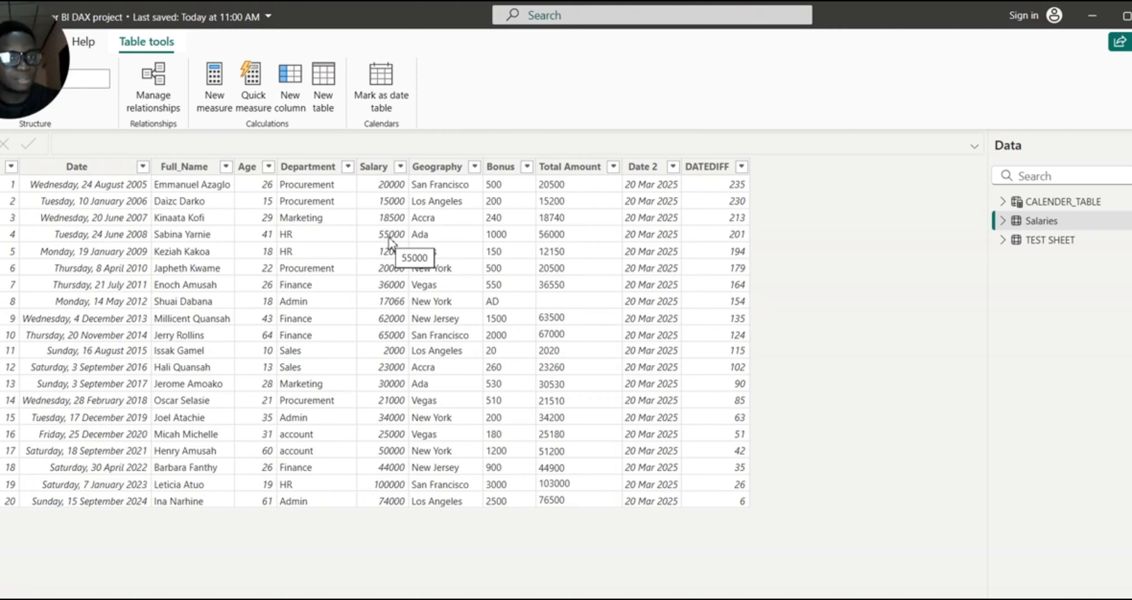
click(710, 168)
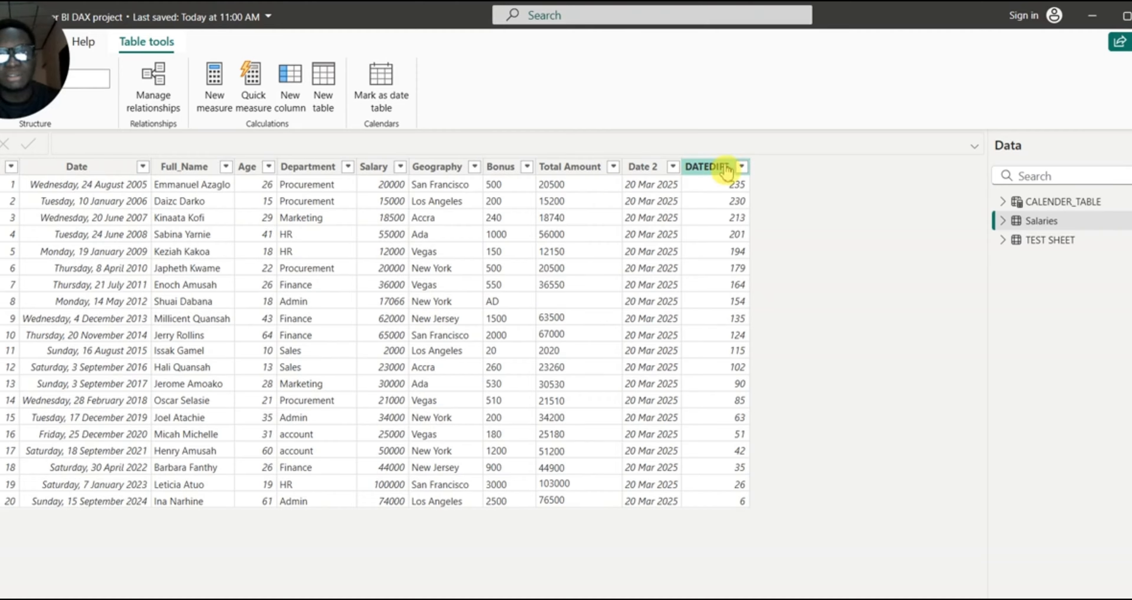
right_click(714, 171)
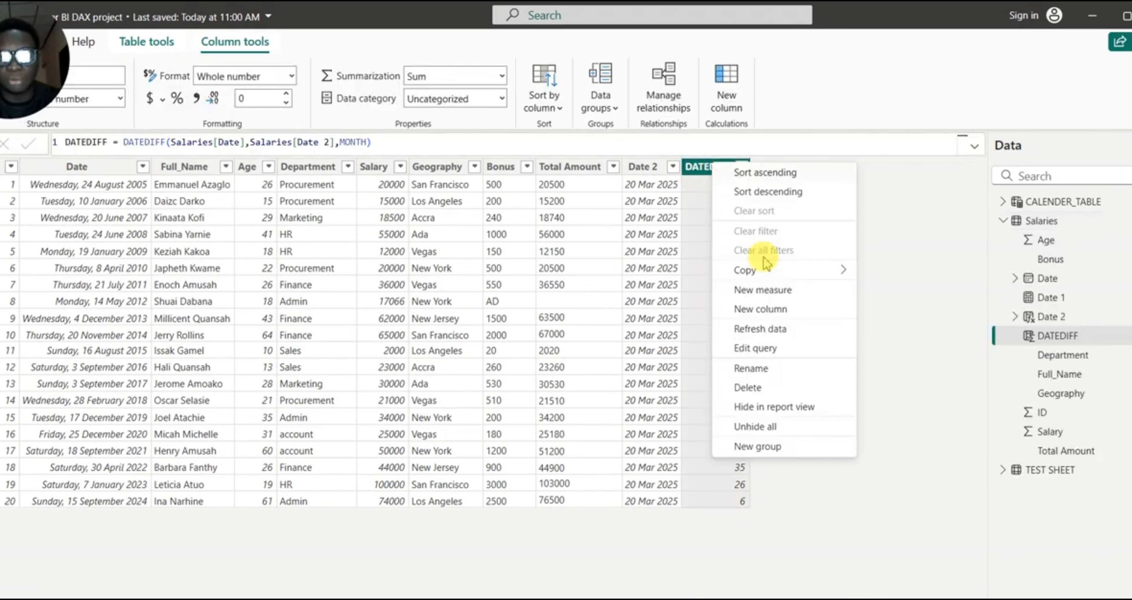
click(765, 311)
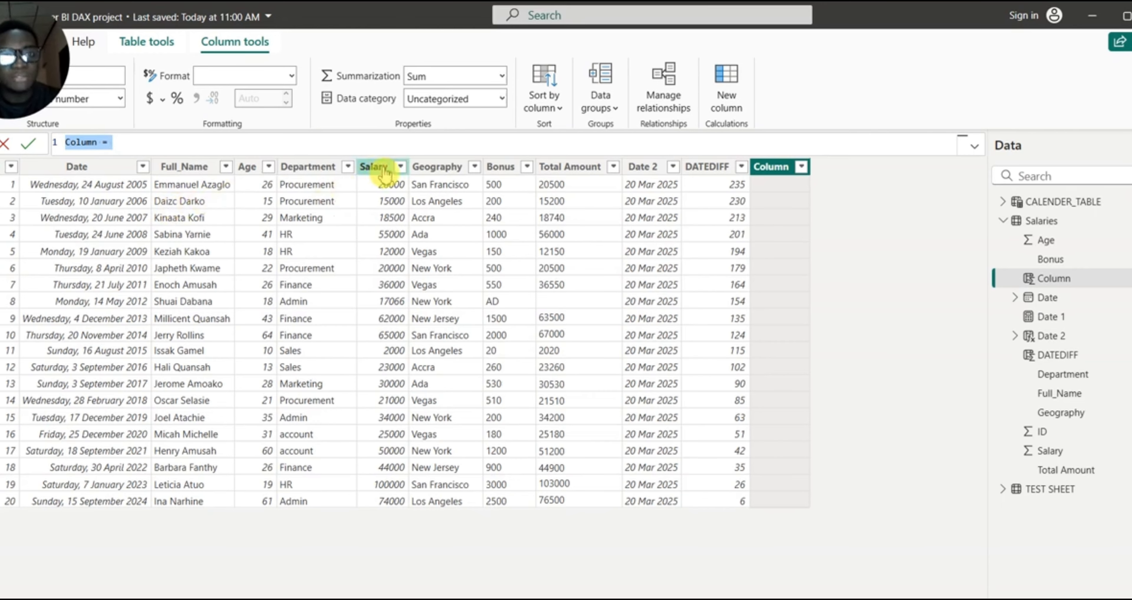
click(379, 299)
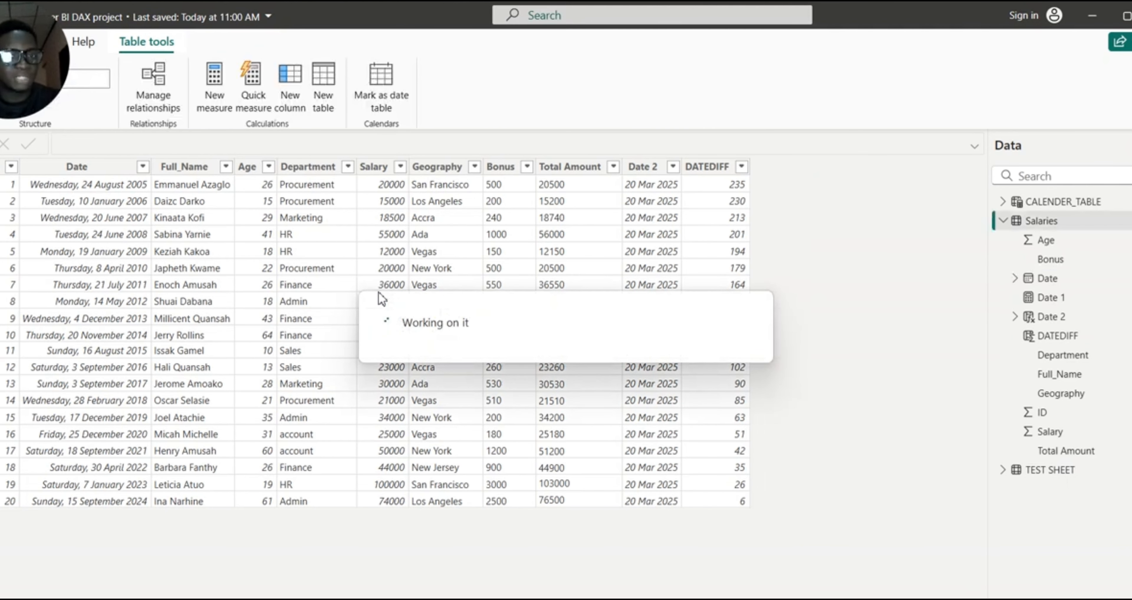
click(378, 292)
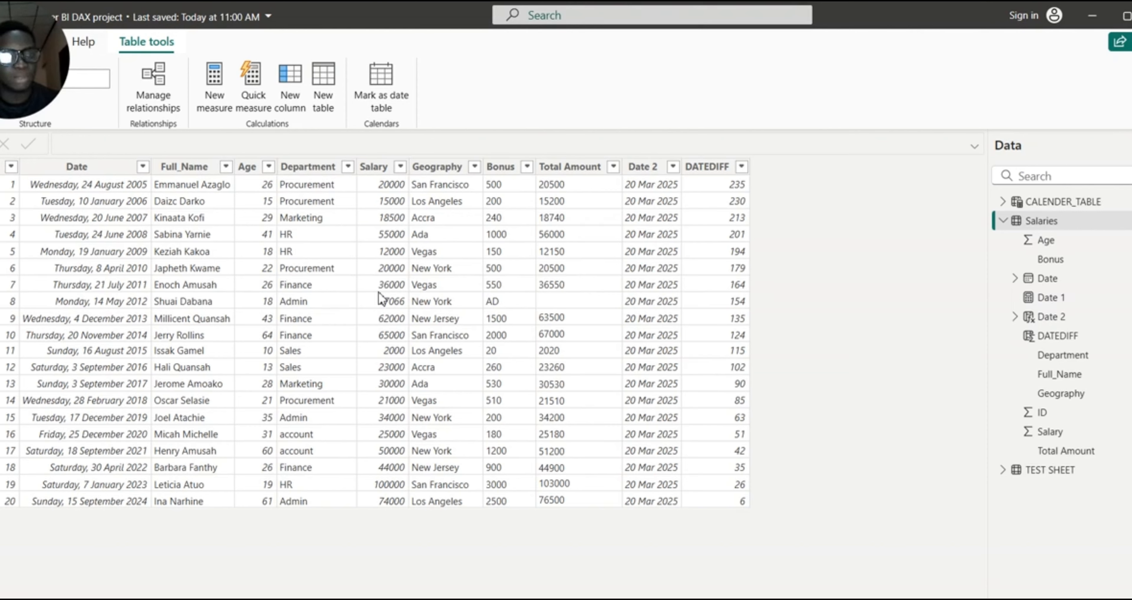
Create a new calculated column in the Salaries table and replace the default name in its formula with IF.
click(708, 167)
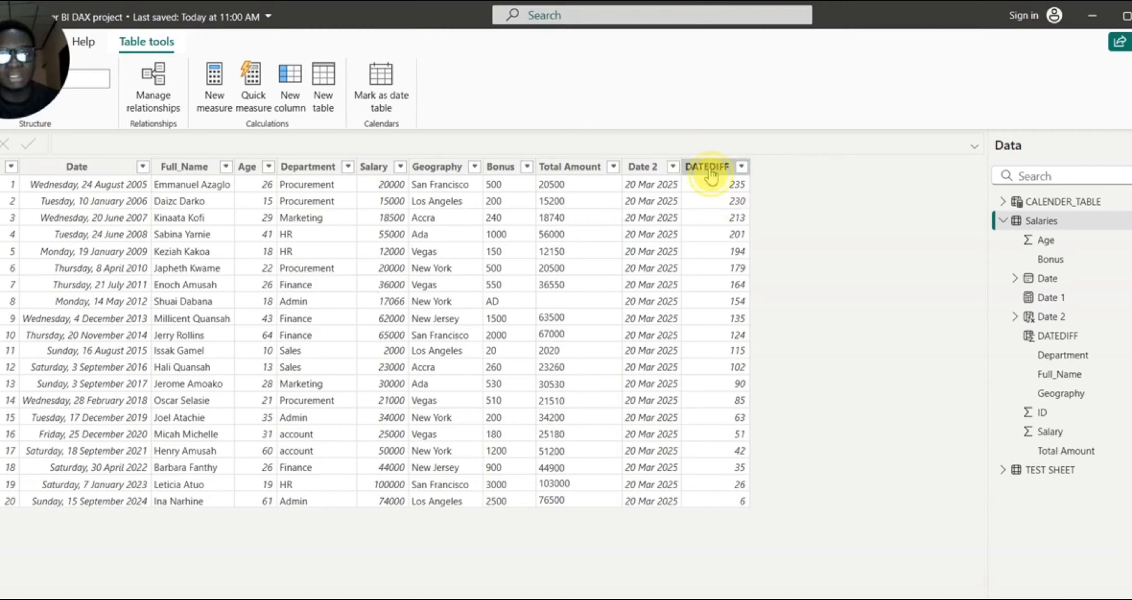
right_click(710, 176)
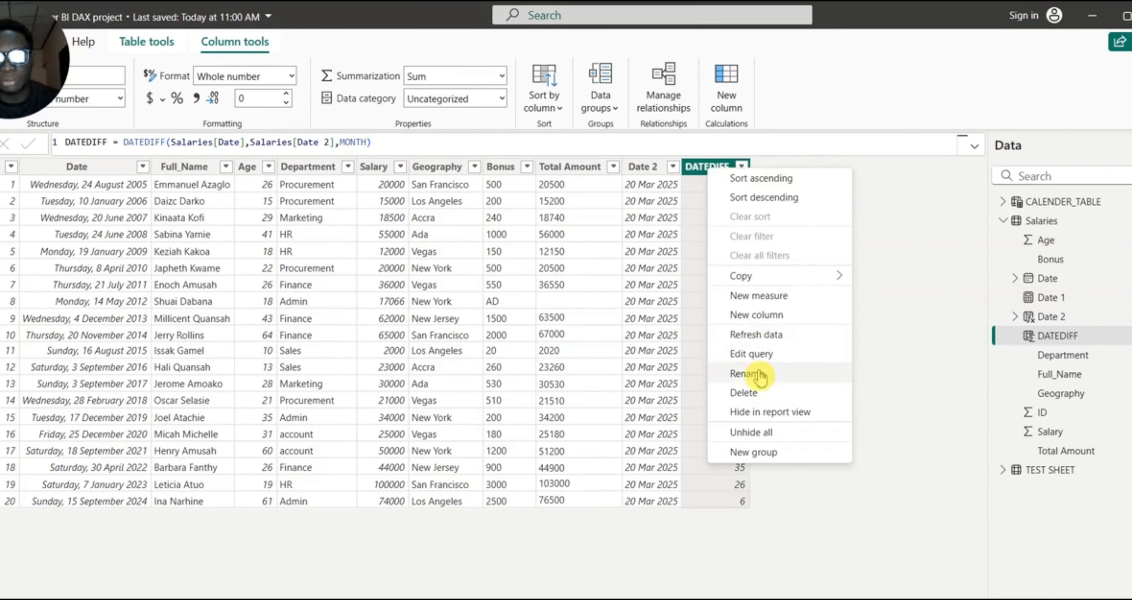
click(781, 316)
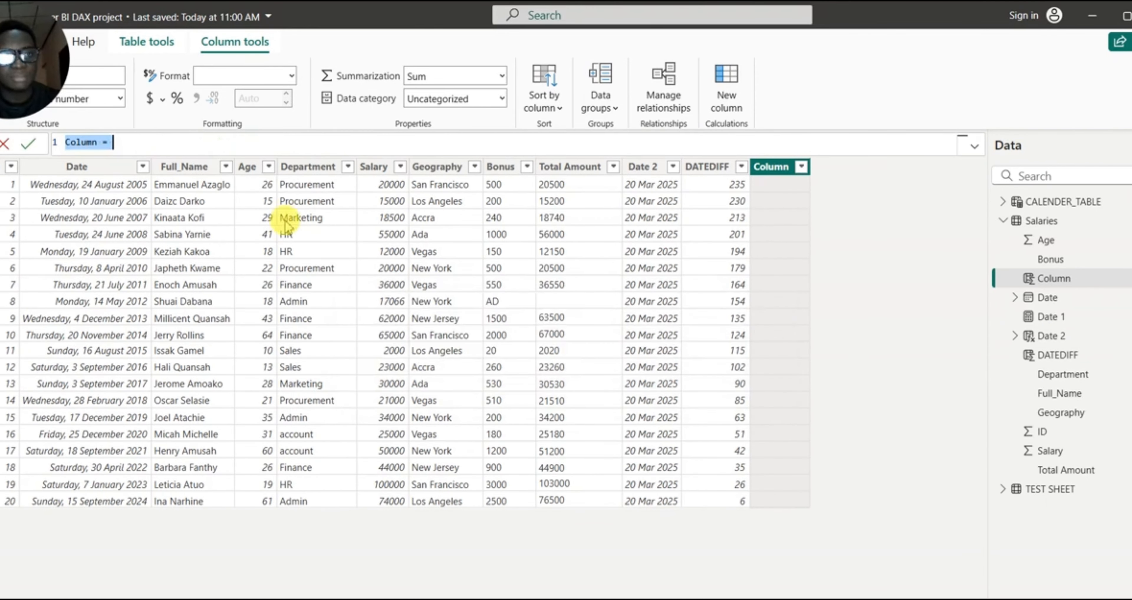
click(101, 142)
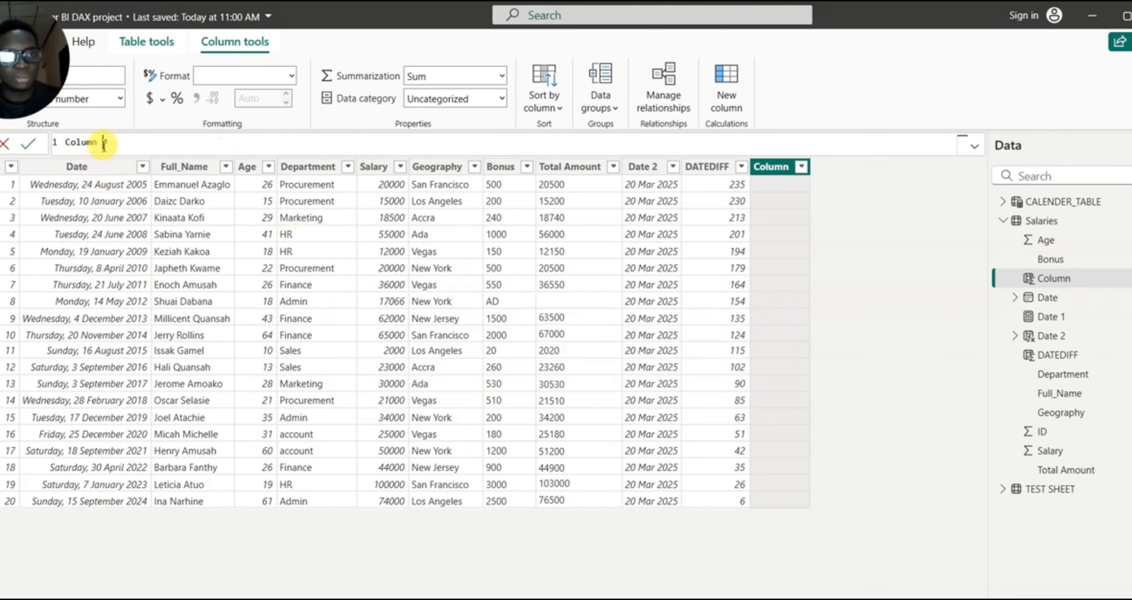
key(BackSpace)
key(BackSpace)
key(BackSpace)
key(BackSpace)
key(BackSpace)
key(BackSpace)
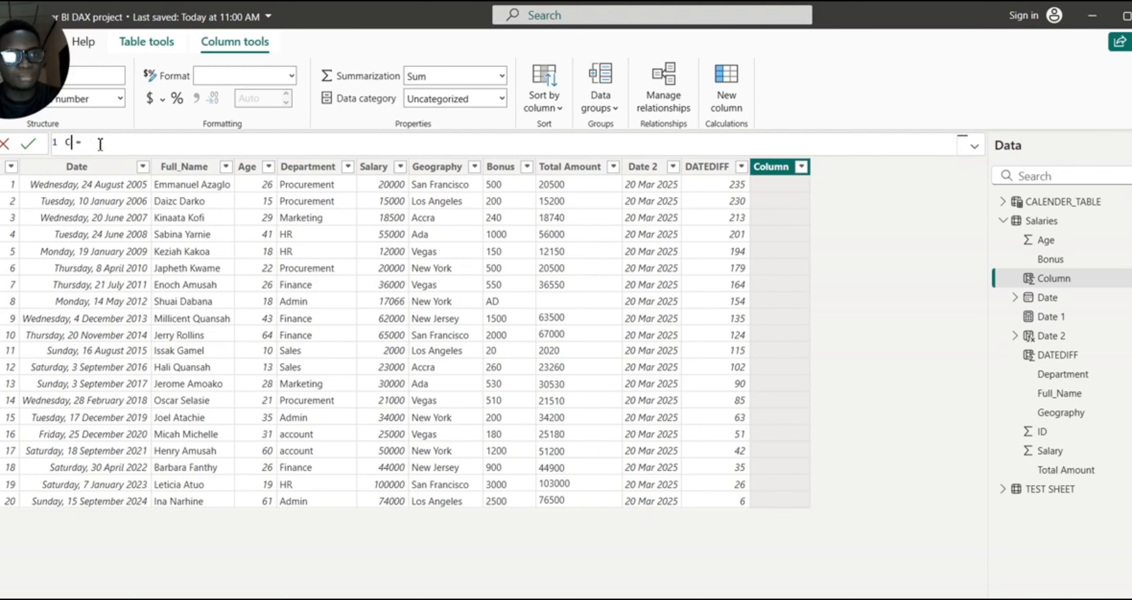
text(IF)
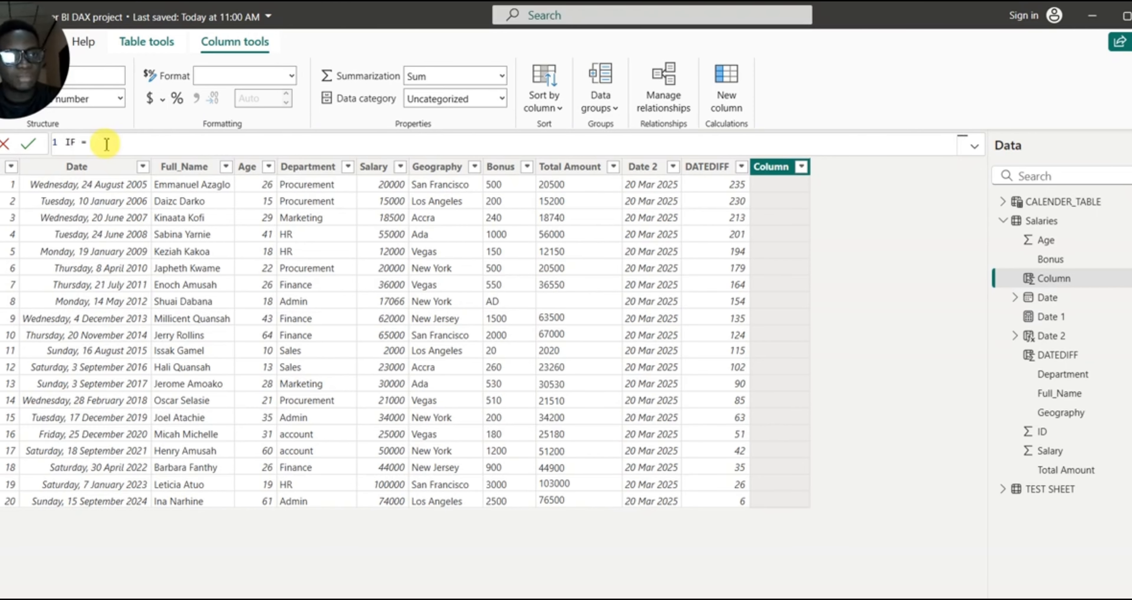
click(108, 144)
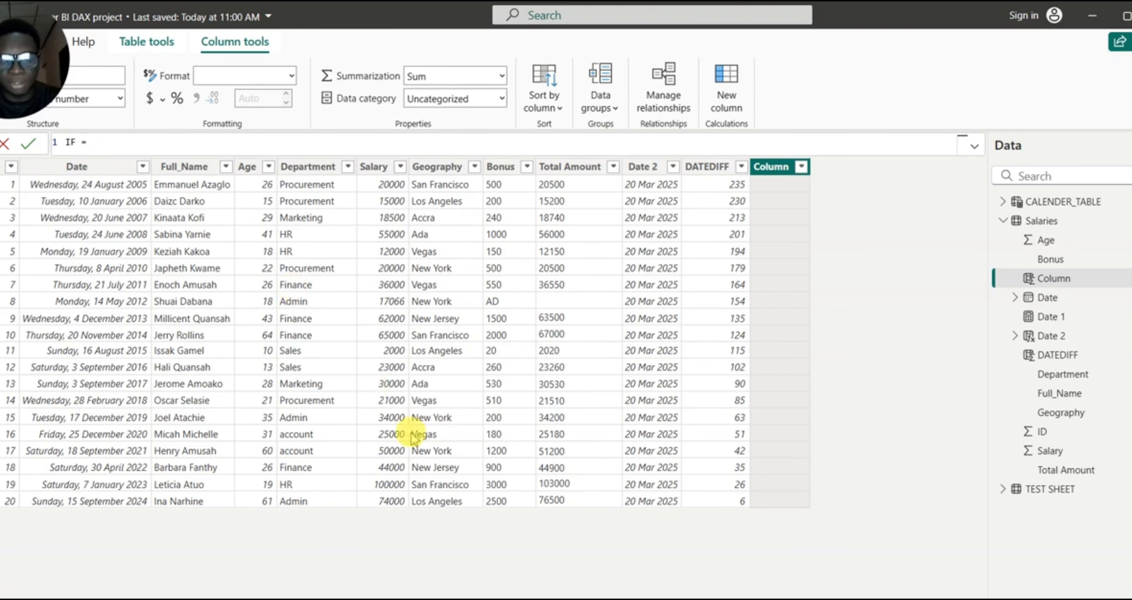
Switch to WPS Office, create a blank spreadsheet and dismiss the default office software prompt.
click(656, 596)
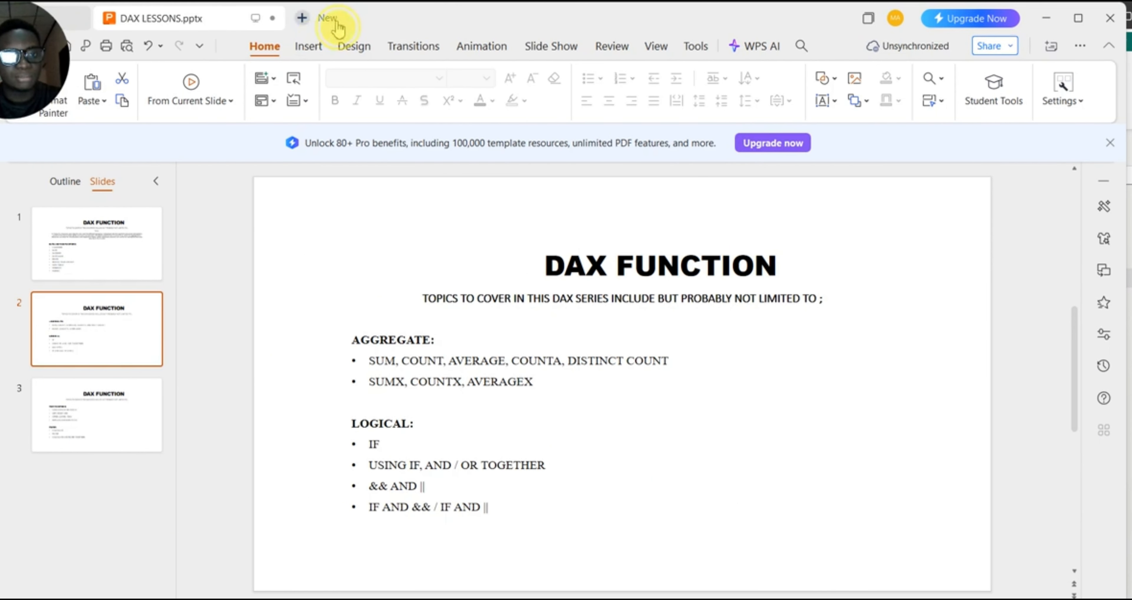
click(323, 18)
click(69, 239)
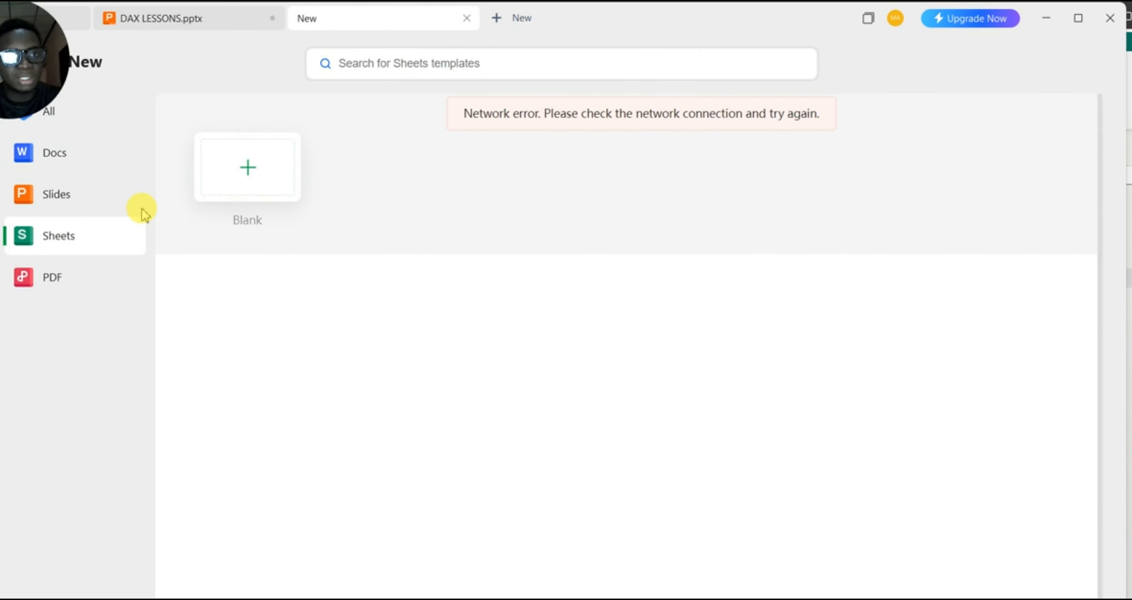
click(265, 183)
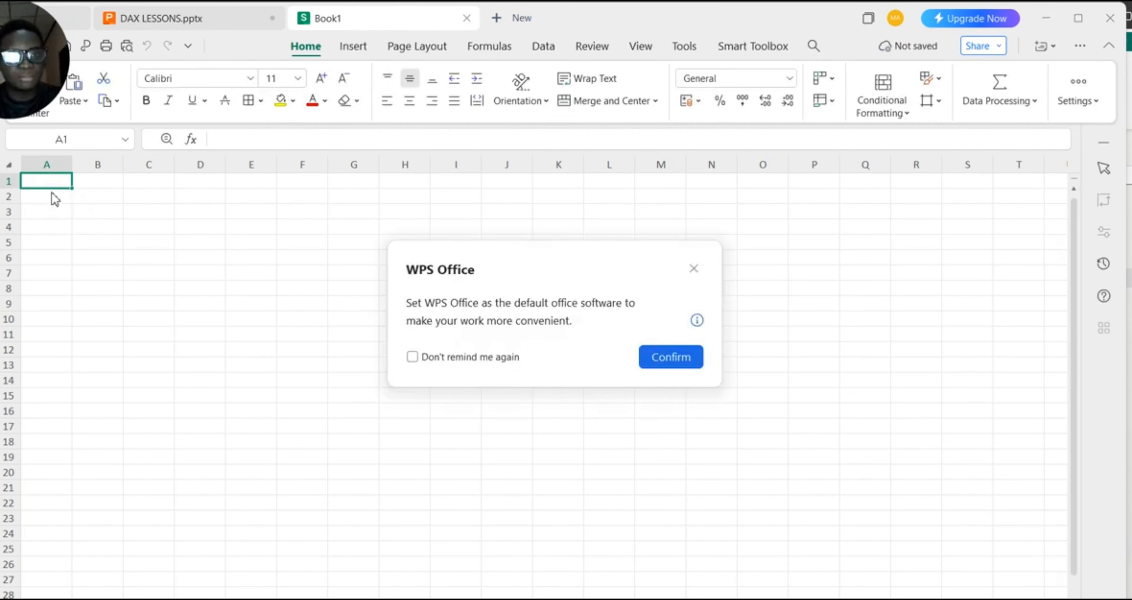
click(693, 270)
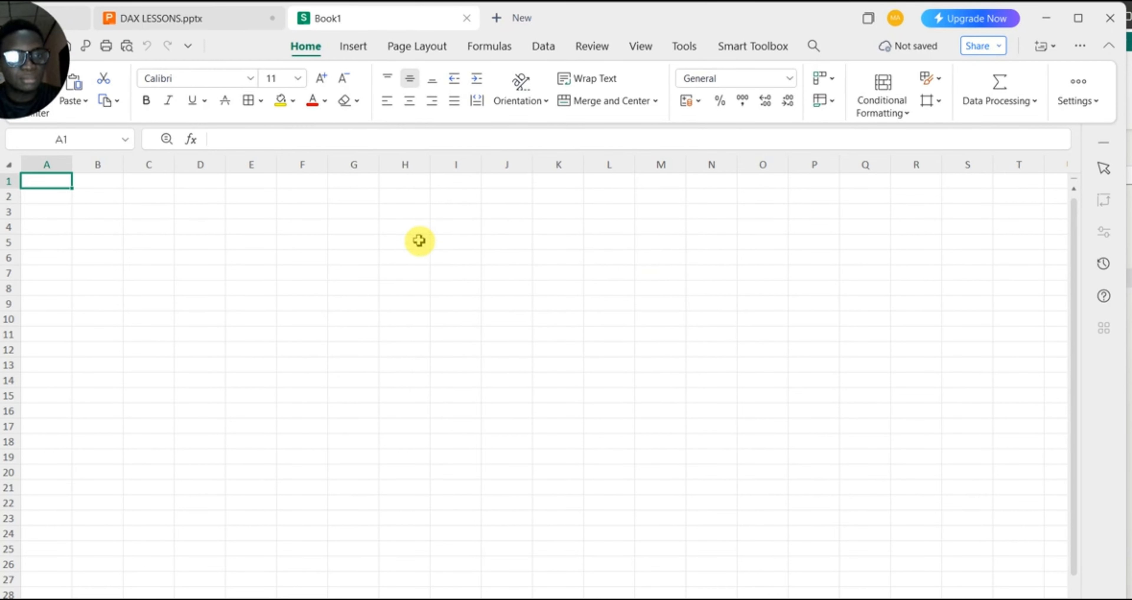
Enter "IF SALARY GREATER 50000 THEN DESERVES A BONUS ELSE HE OR SHE DOES NOT DESERVE A BONUS" in cell A1.
text(IF SALARY)
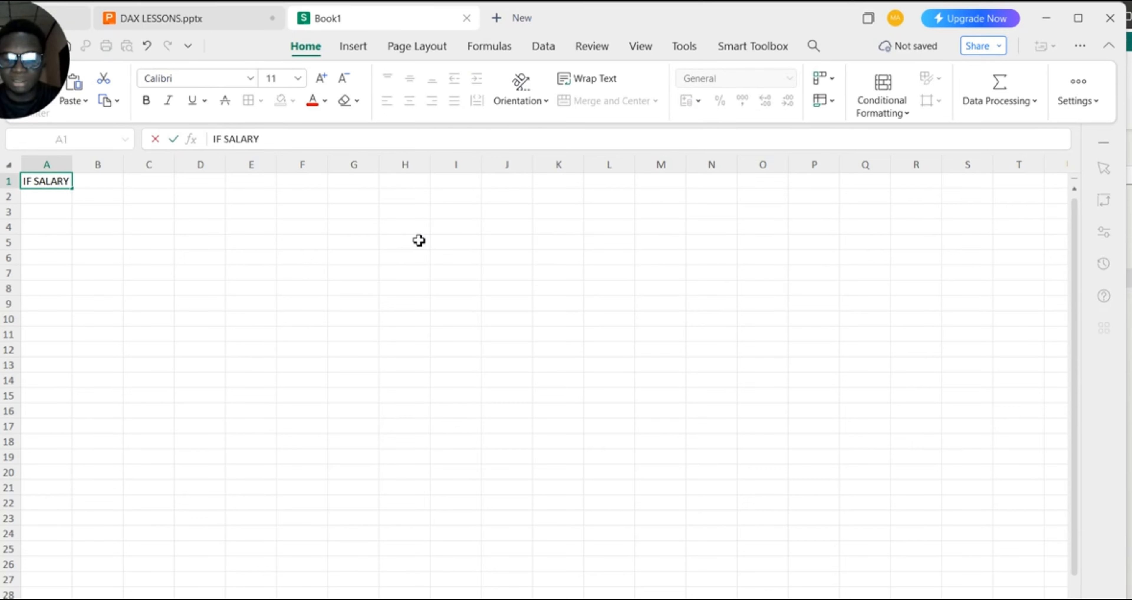
text( GREATER)
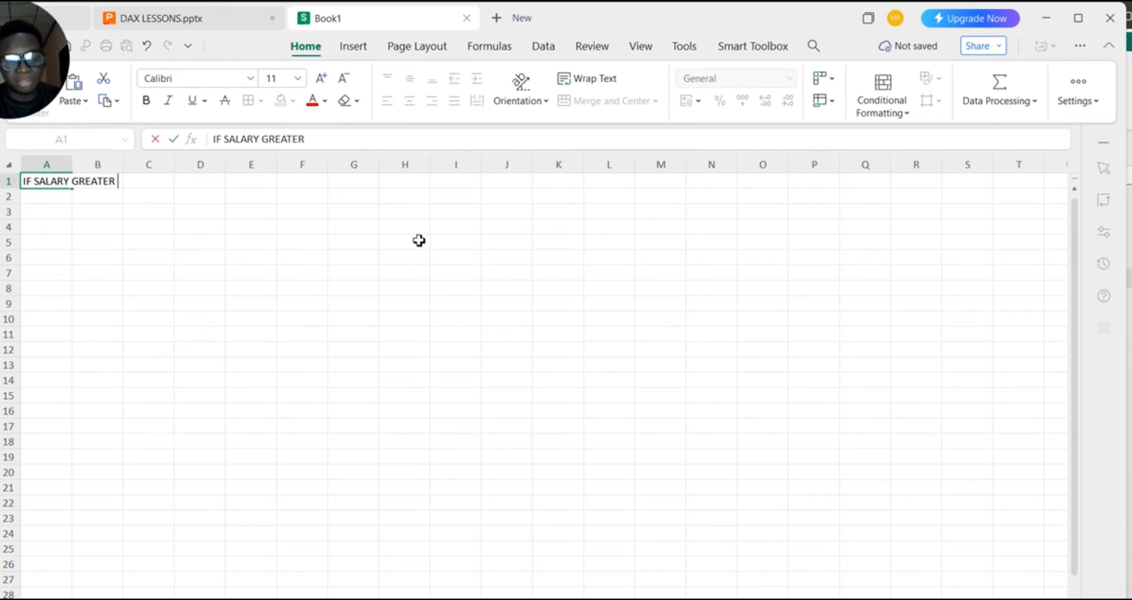
text( 500000)
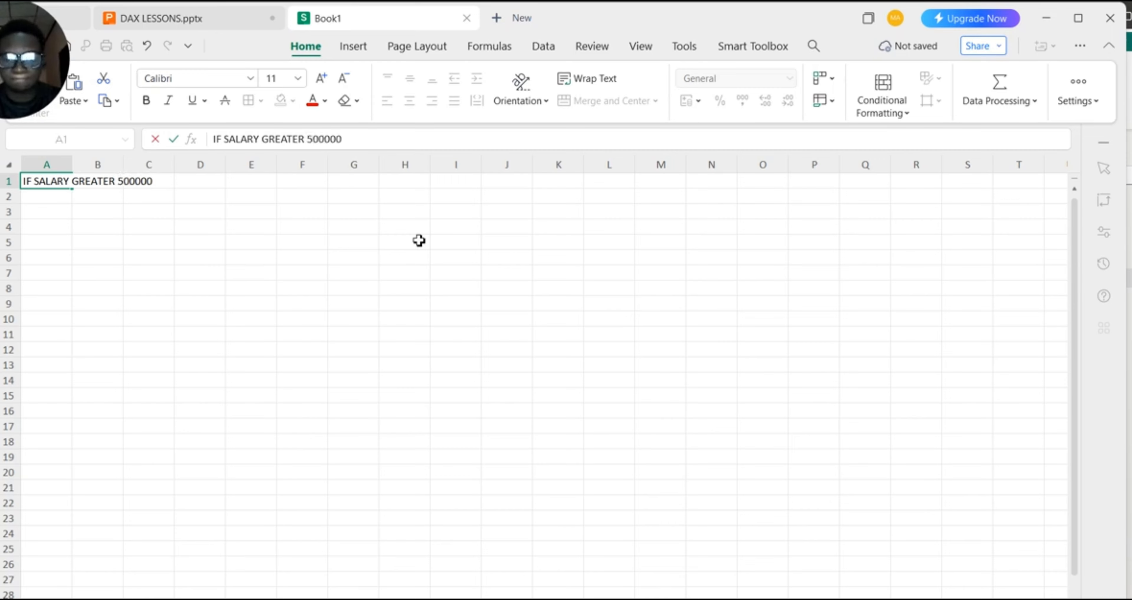
key(BackSpace)
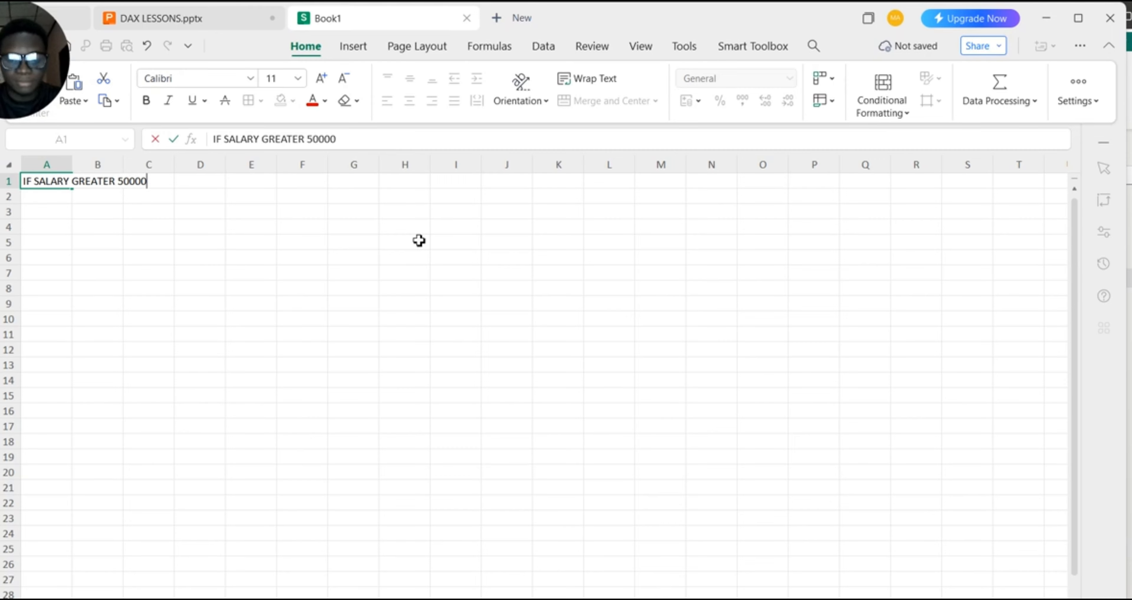
text(THEN )
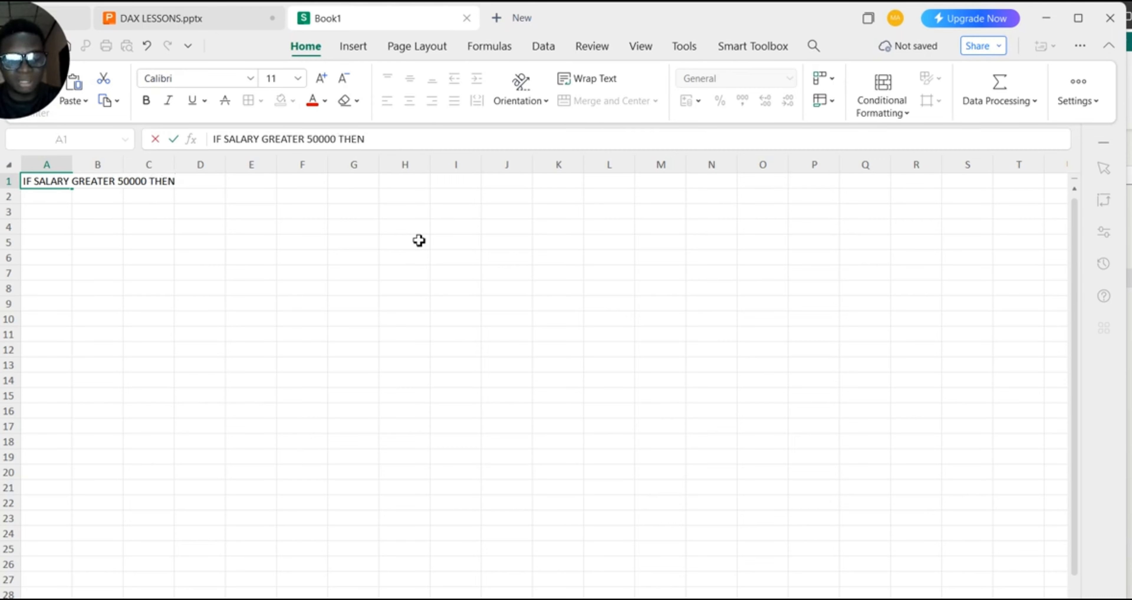
text(DES)
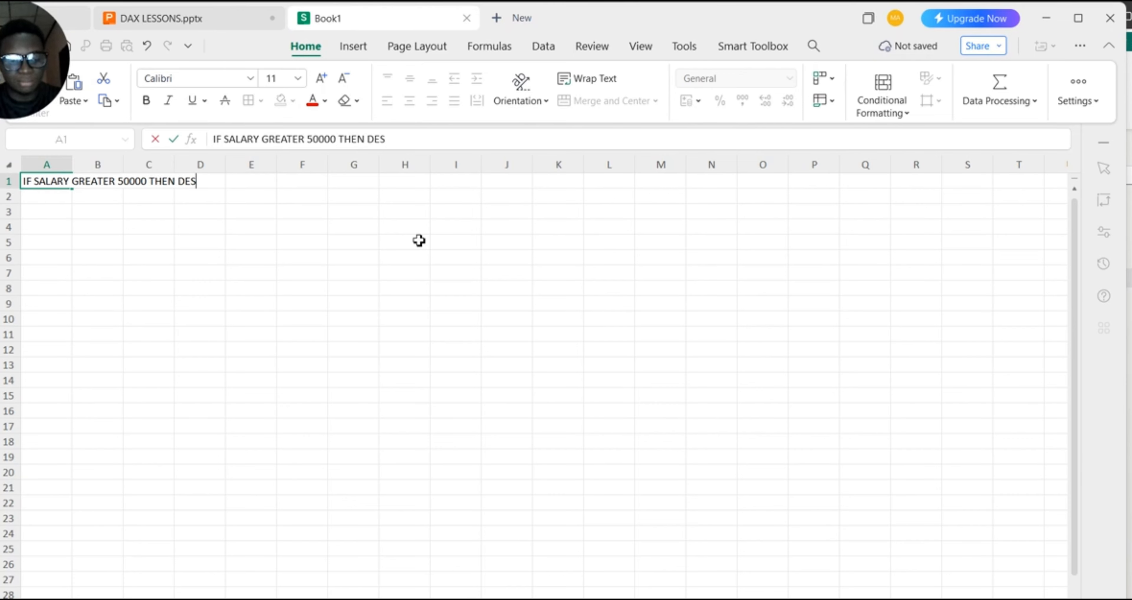
text(ERVES A B)
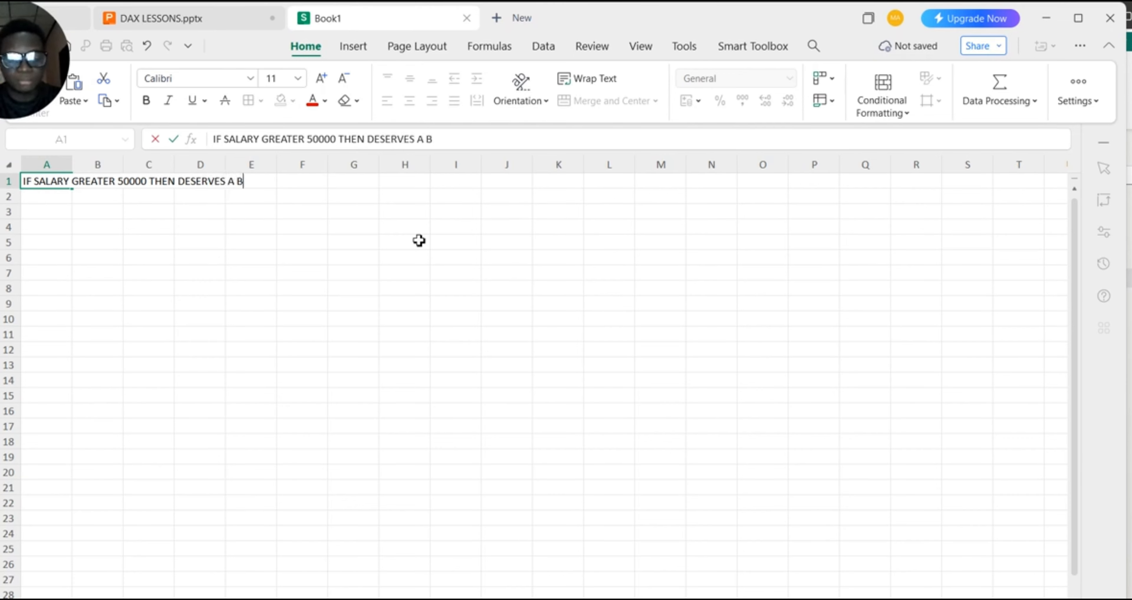
text(ONUS ELS)
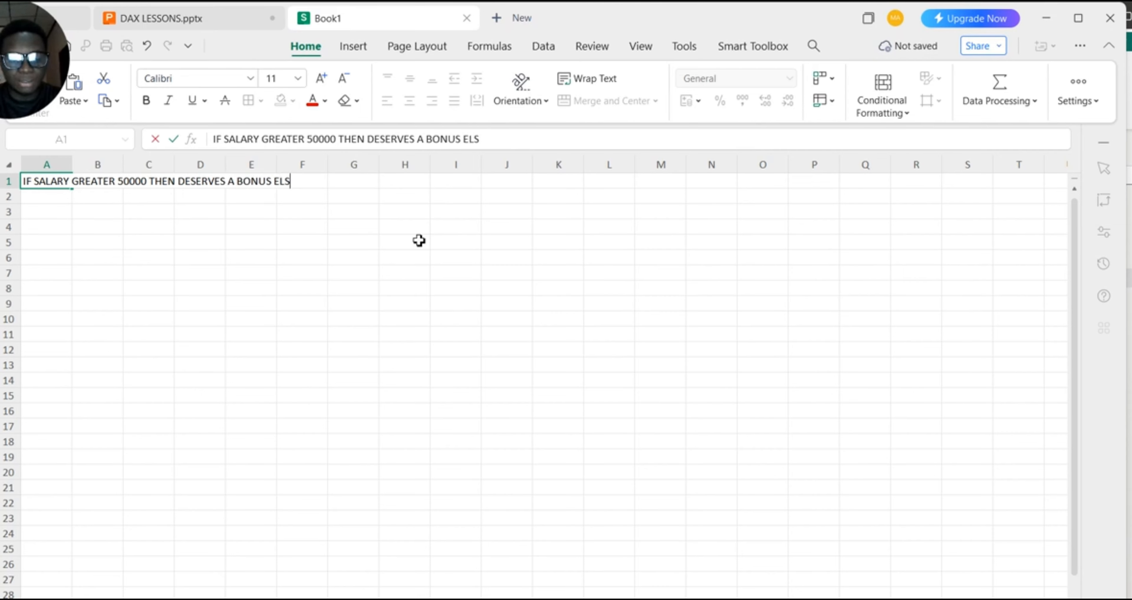
text(E HE OR )
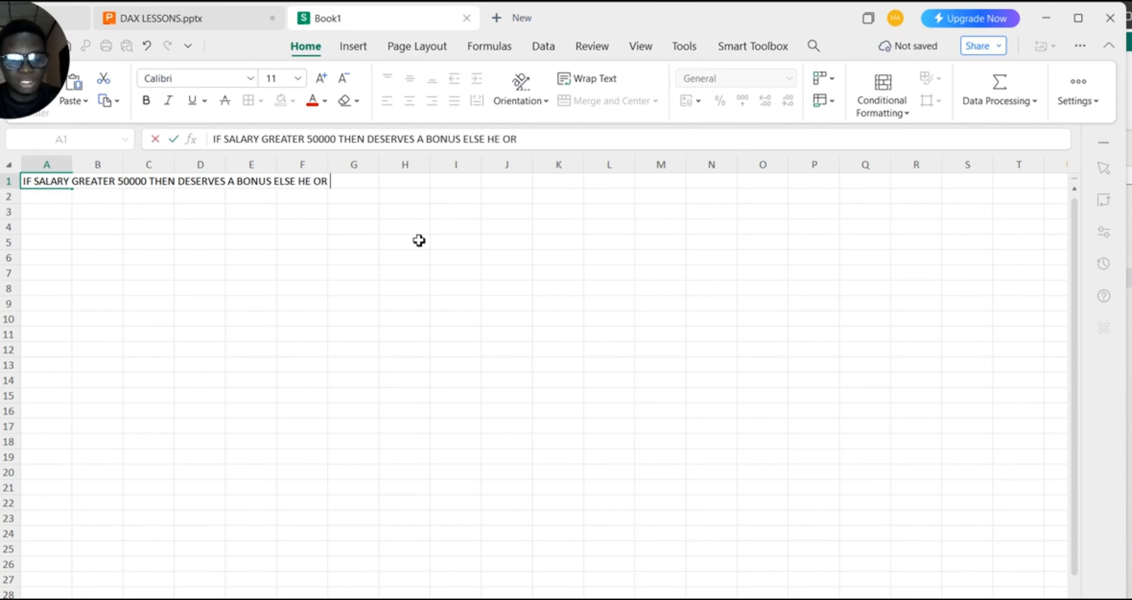
text(SHE DOES NO)
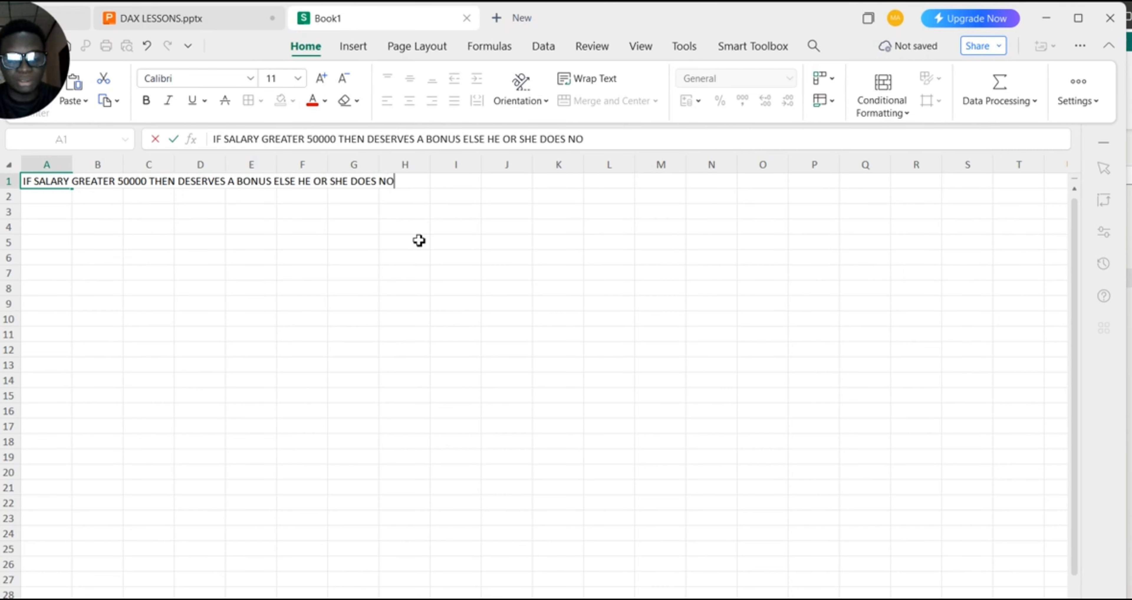
text(T DESERVE A BONUS)
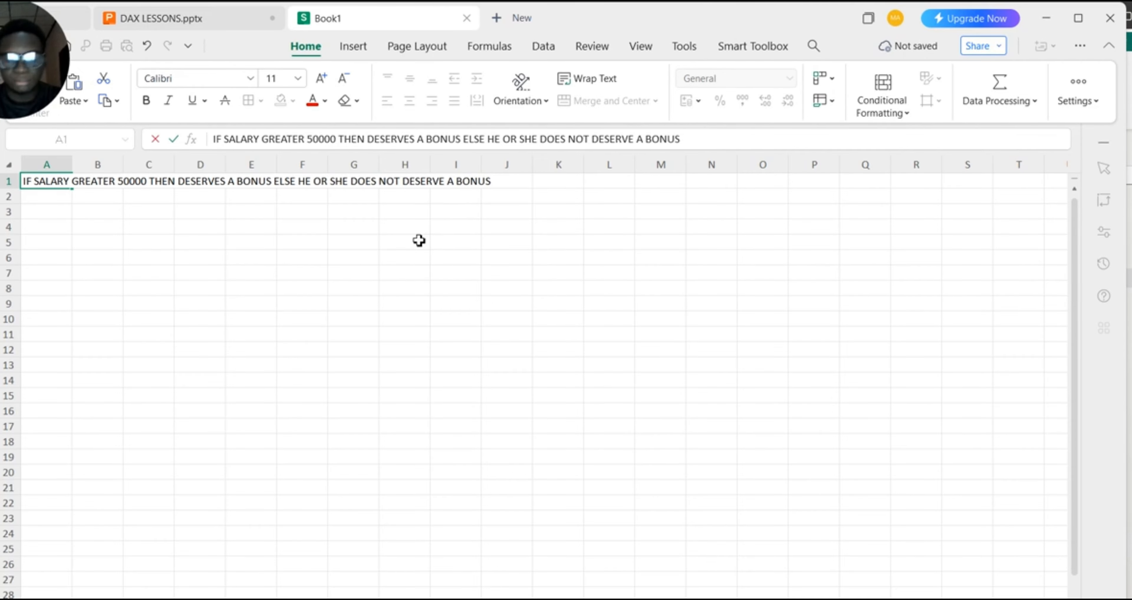
key(Return)
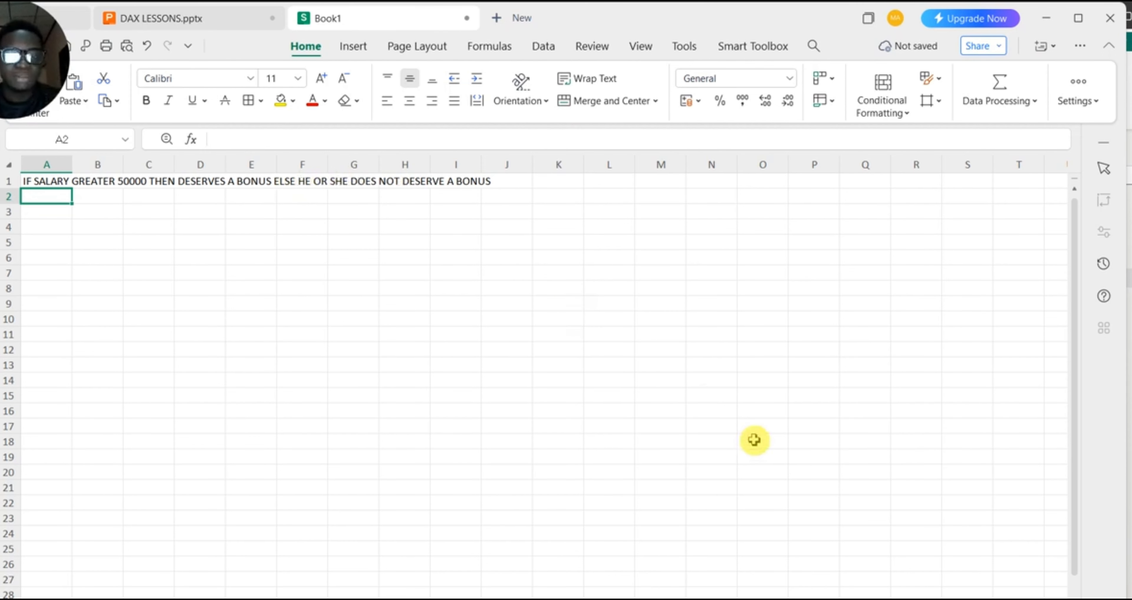
Return to Power BI and start the column's IF function with the logical test Salaries[Salary] > 50000.
click(868, 599)
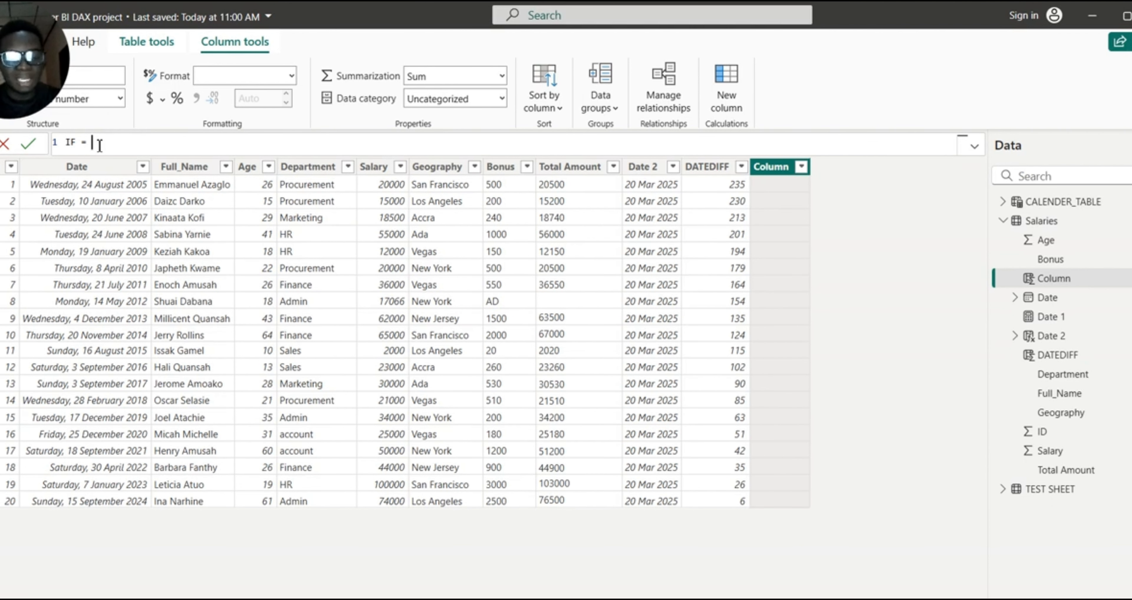
text(IF)
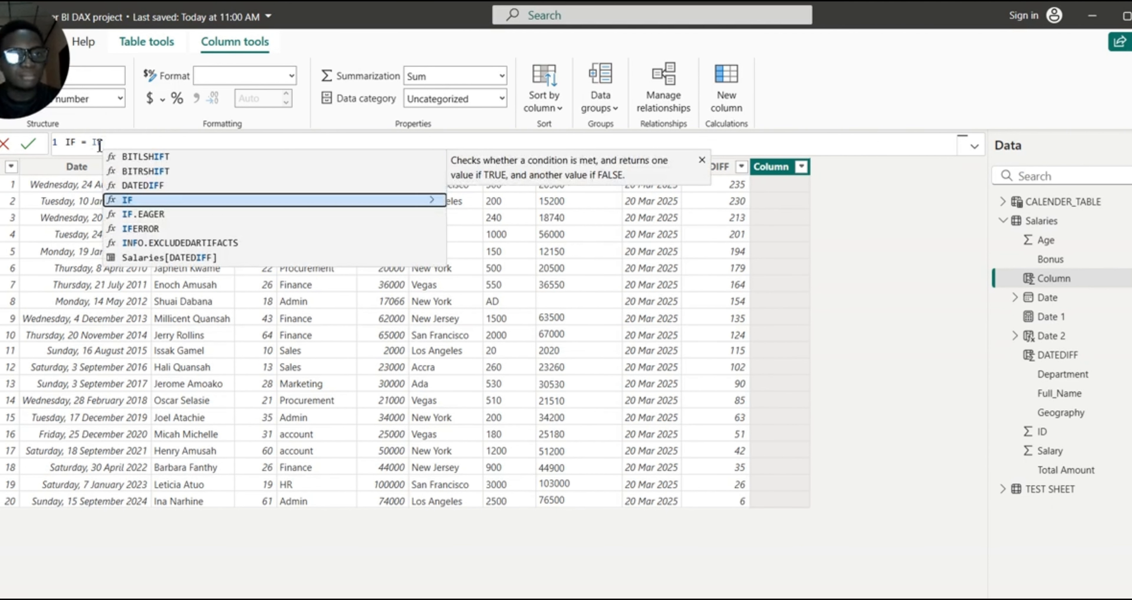
click(171, 202)
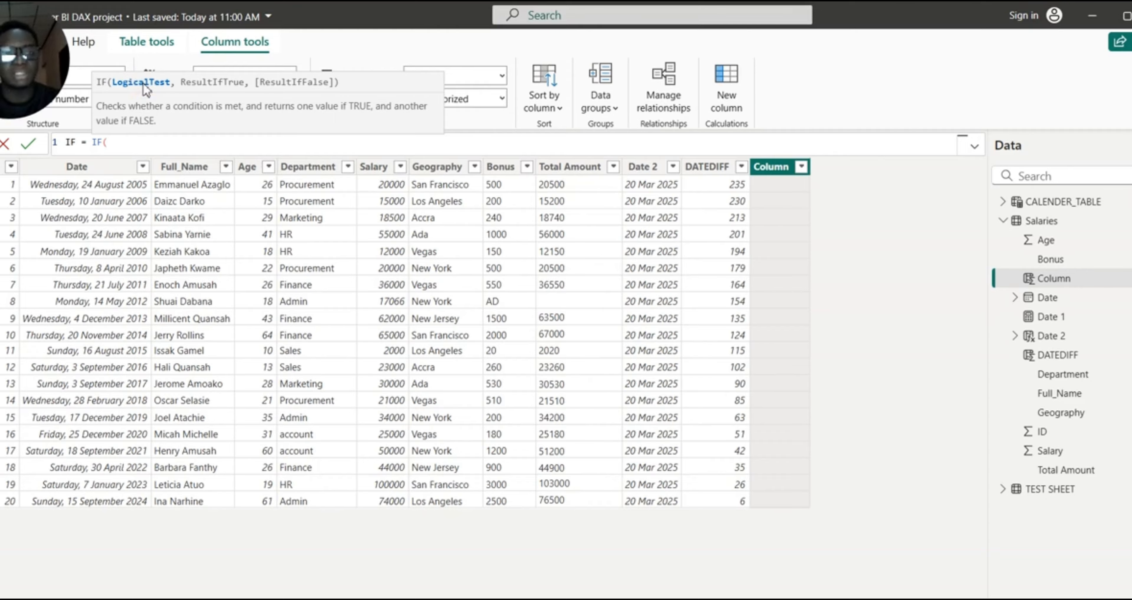
text(SAL)
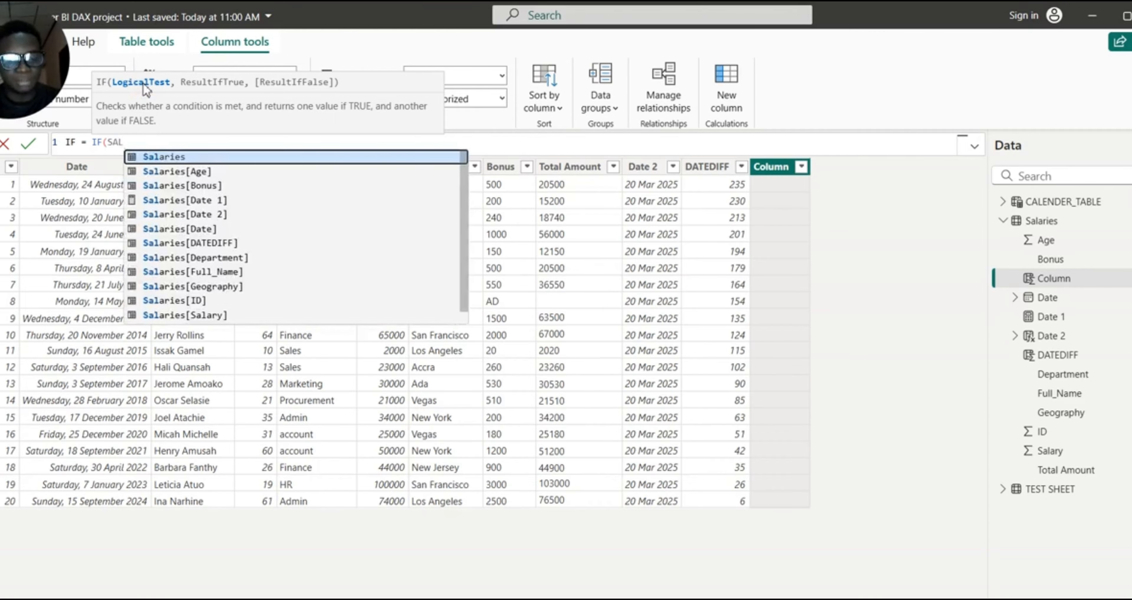
text(ARY)
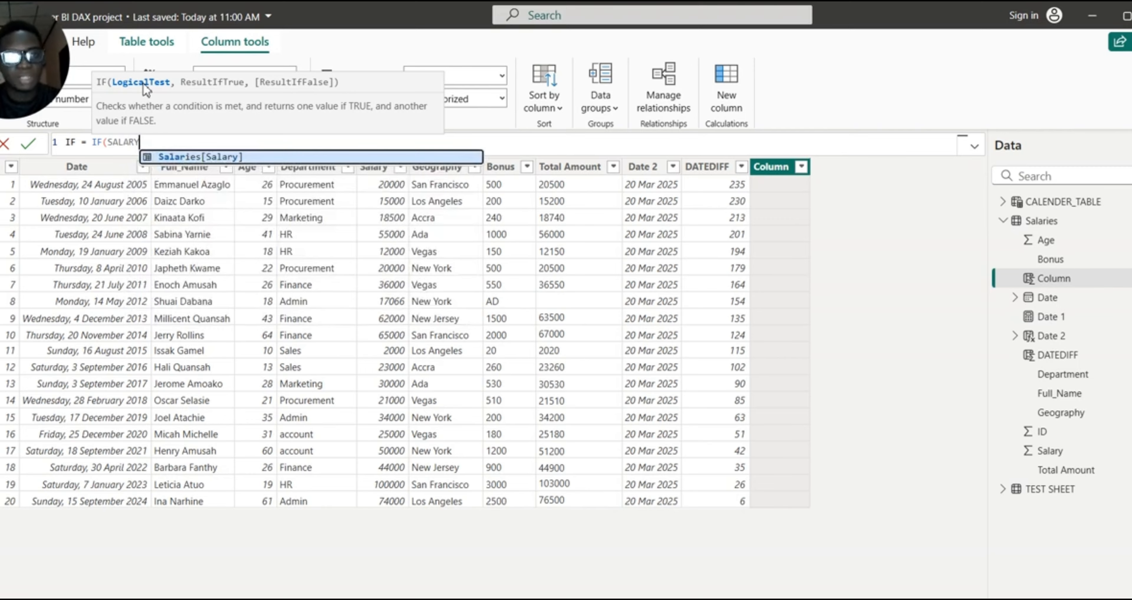
click(232, 157)
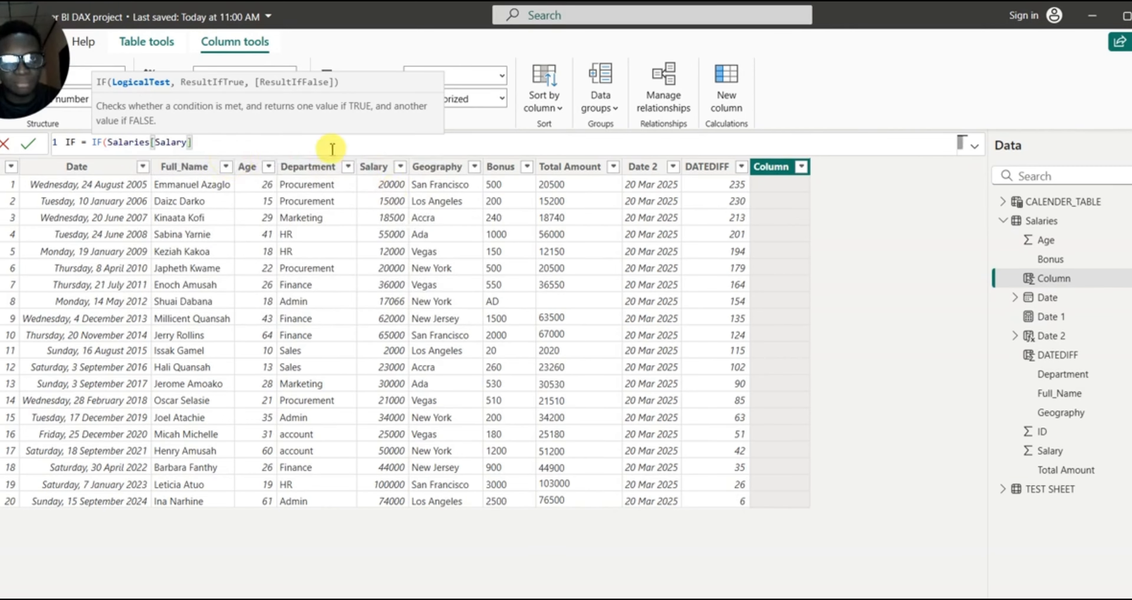
text(> )
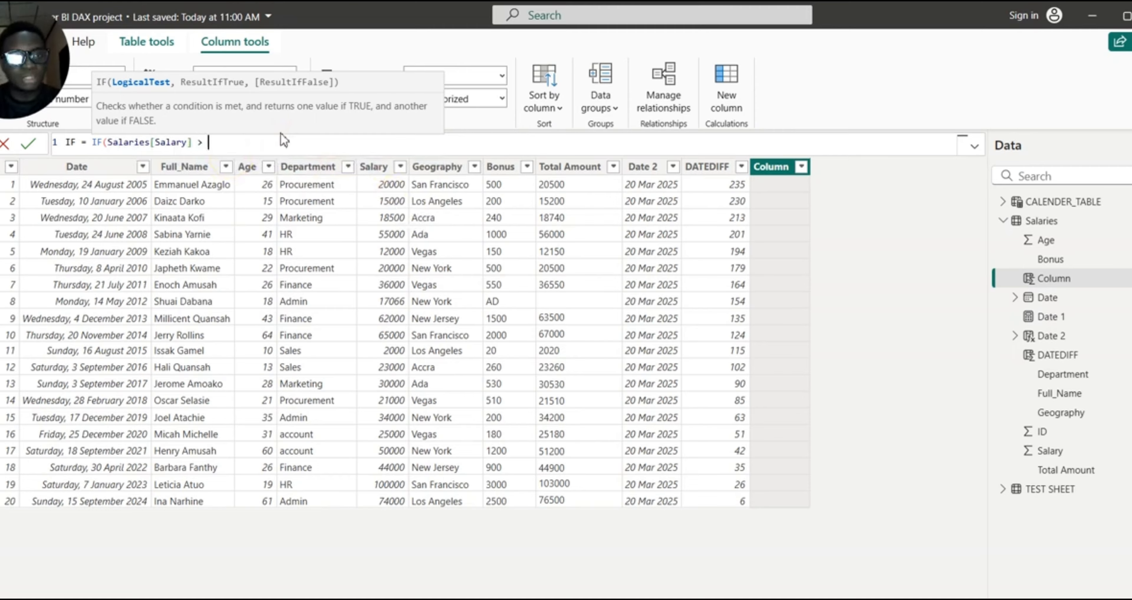
text(50000)
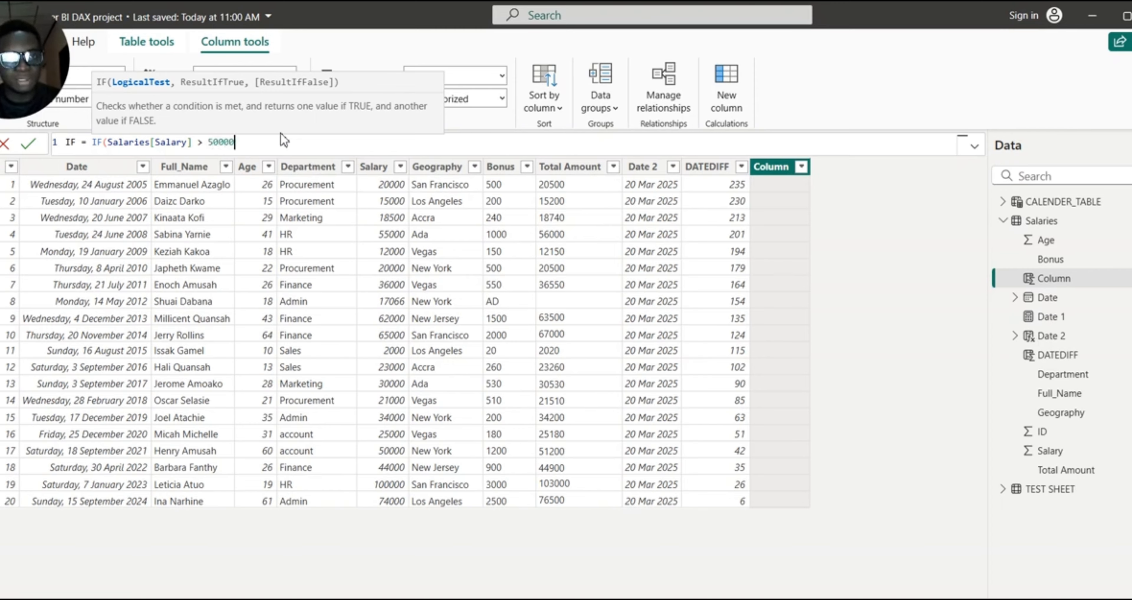
Add "DESERVES A BONUS" as the IF function's result when the test is true.
text(,)
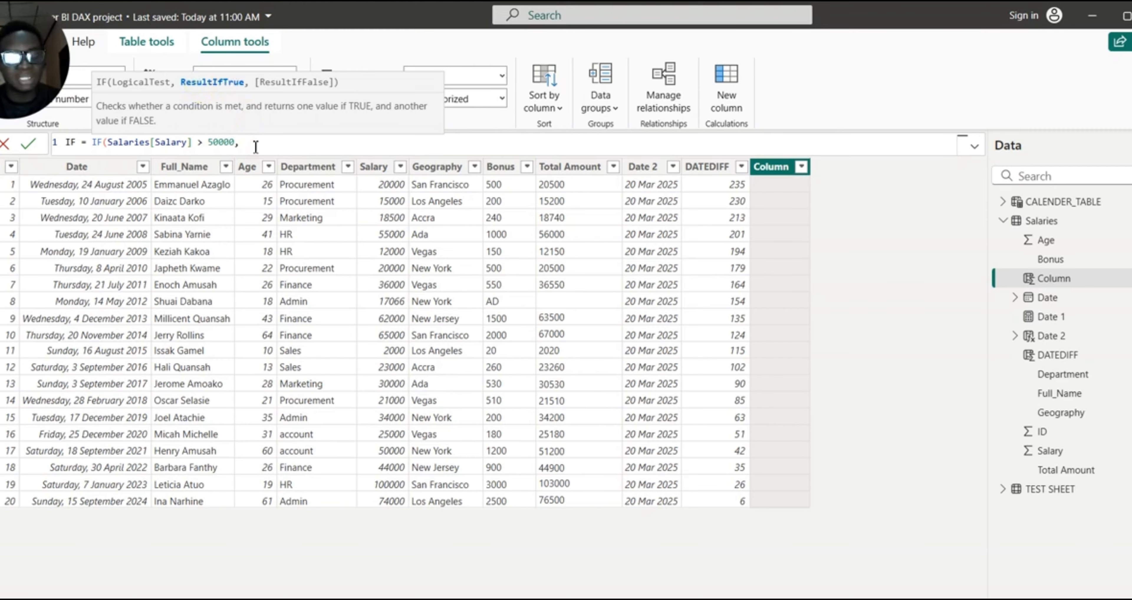
text(")
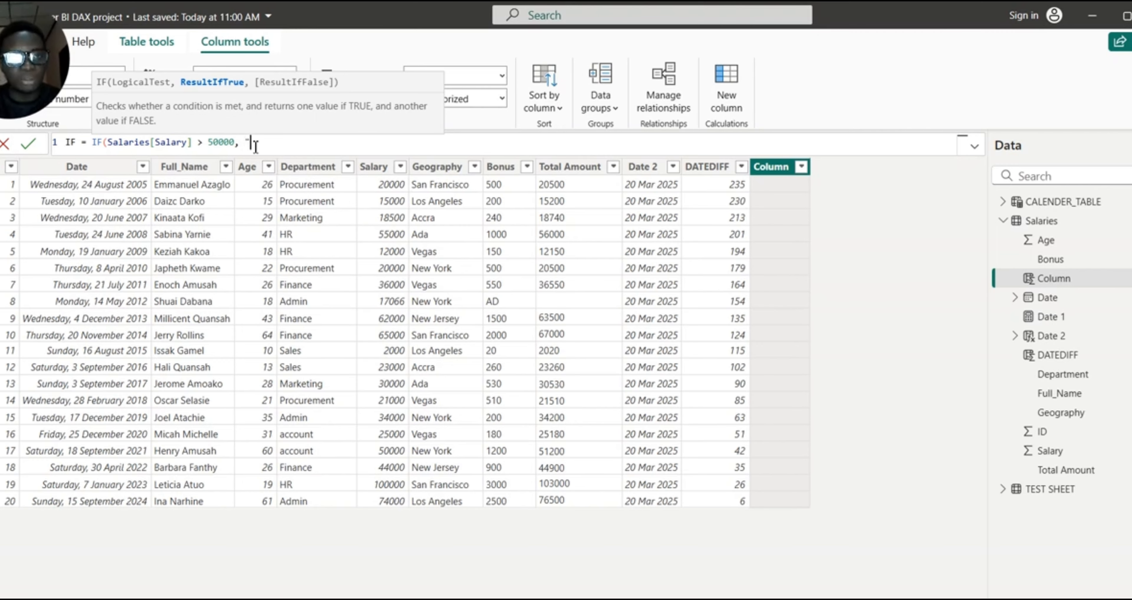
text(DESERV)
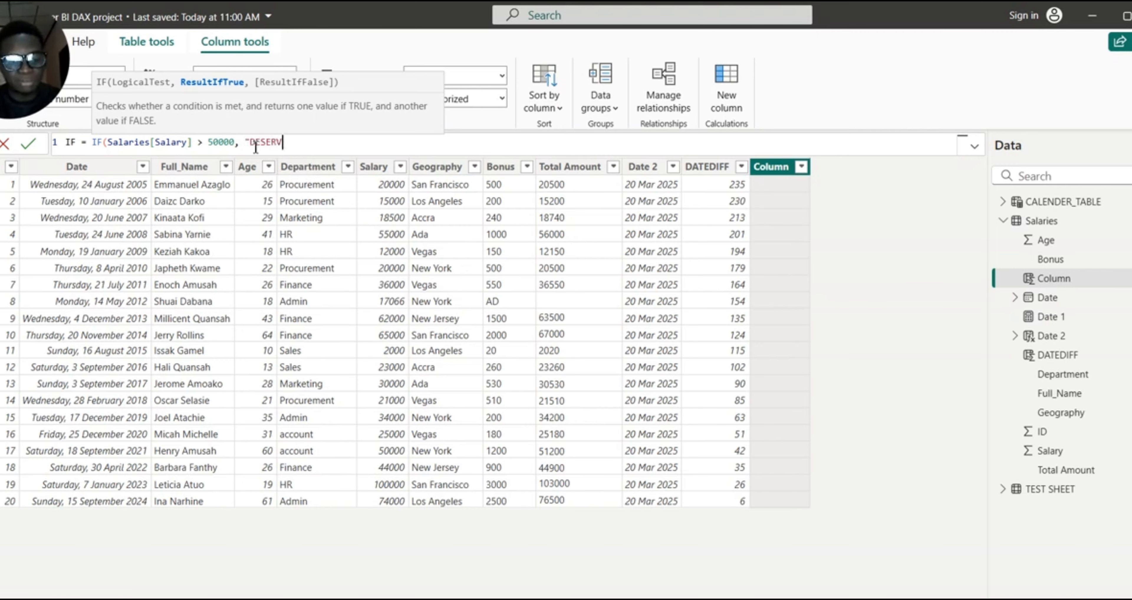
text(ES A BONUS)
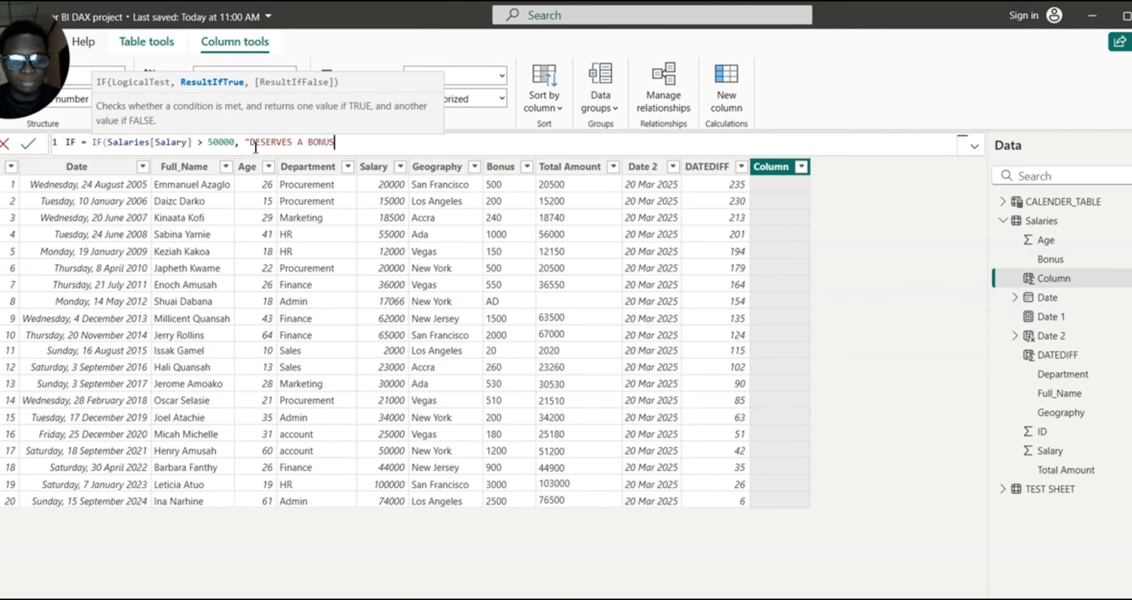
text(",)
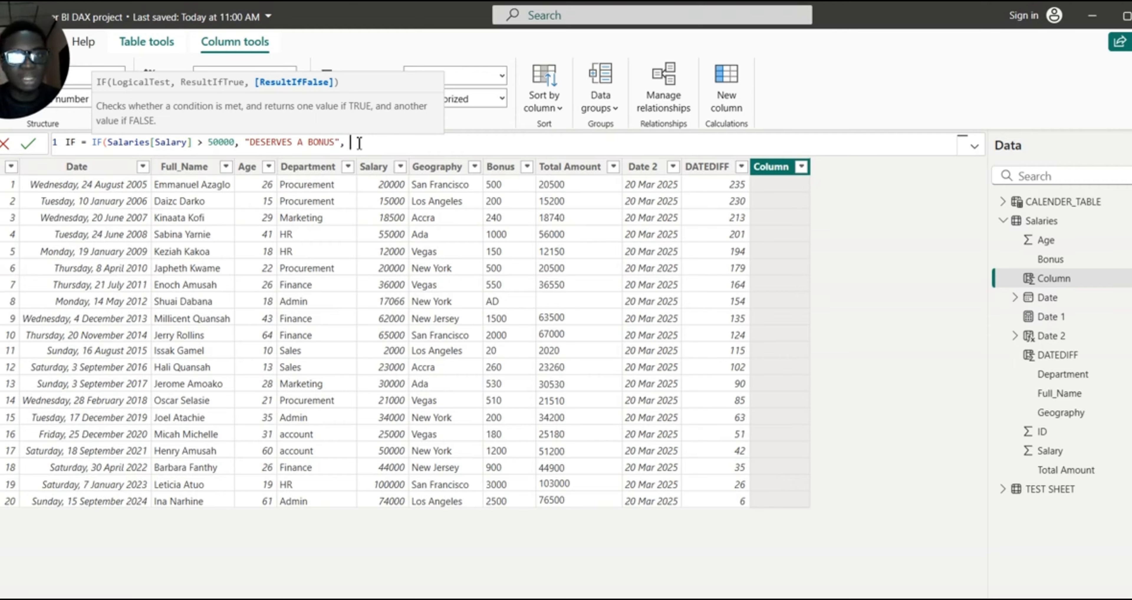
Add "DOES NOT DESERVE A BONUS" as the IF function's false result and close the function's parenthesis.
text(")
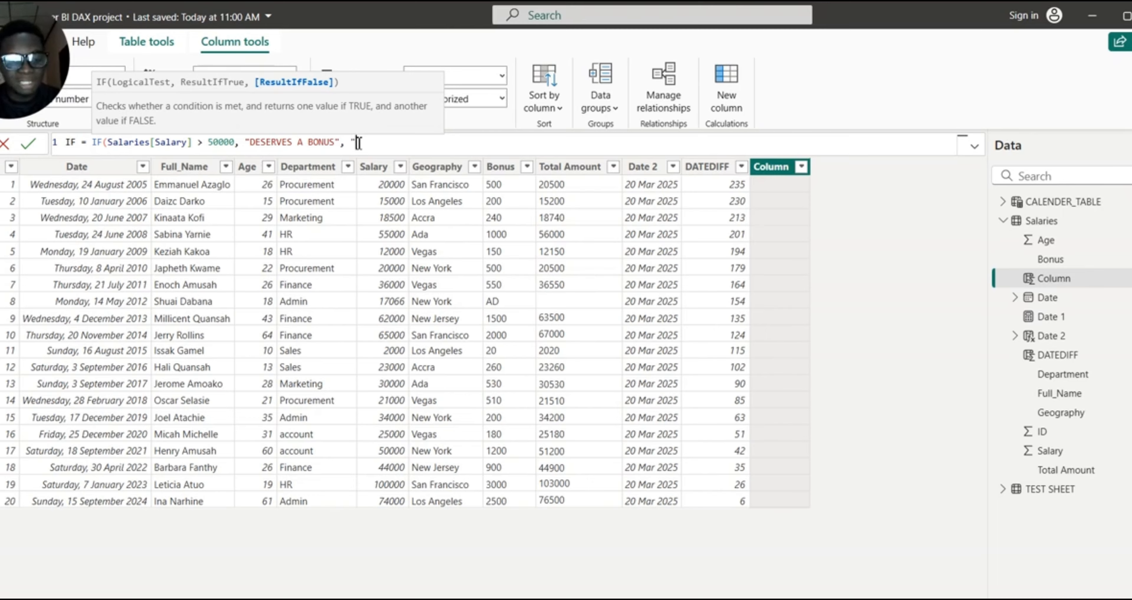
text(DOES NOT D)
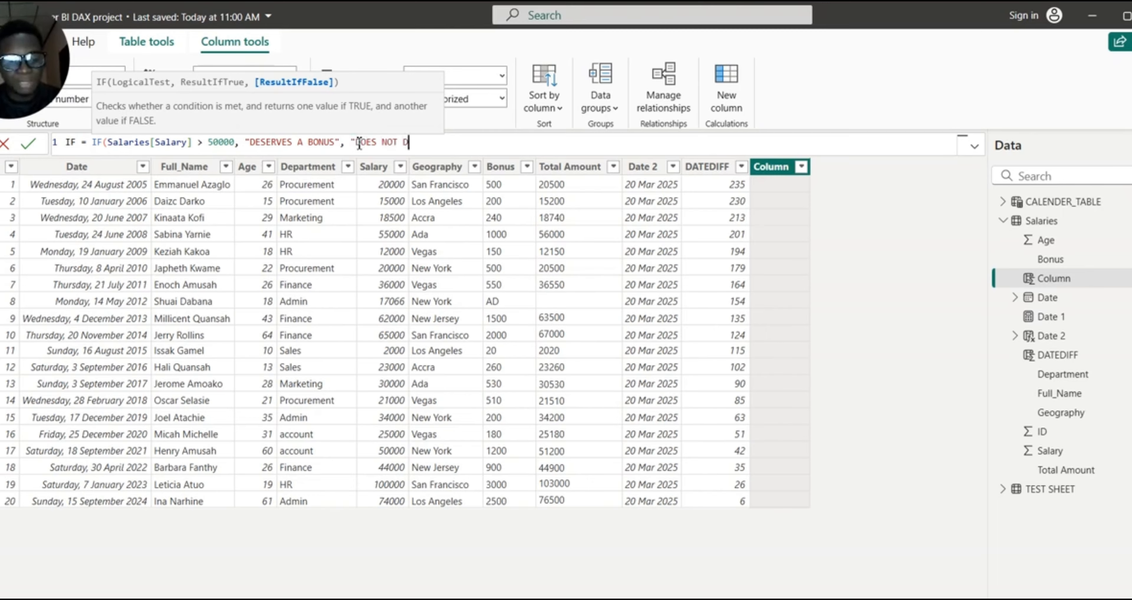
text(ESERVE)
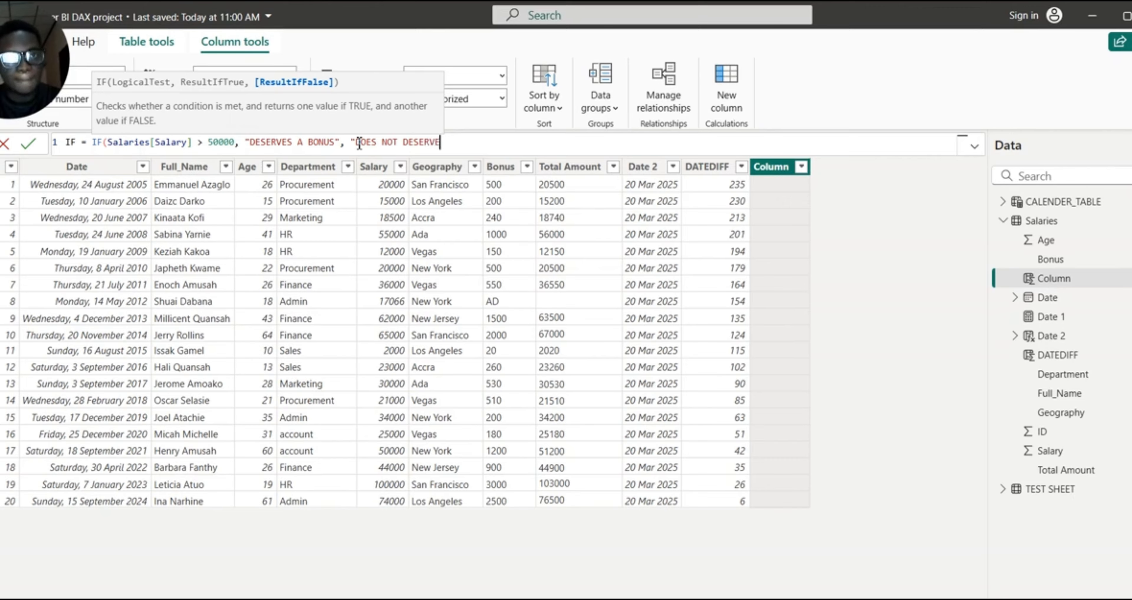
text( A BO)
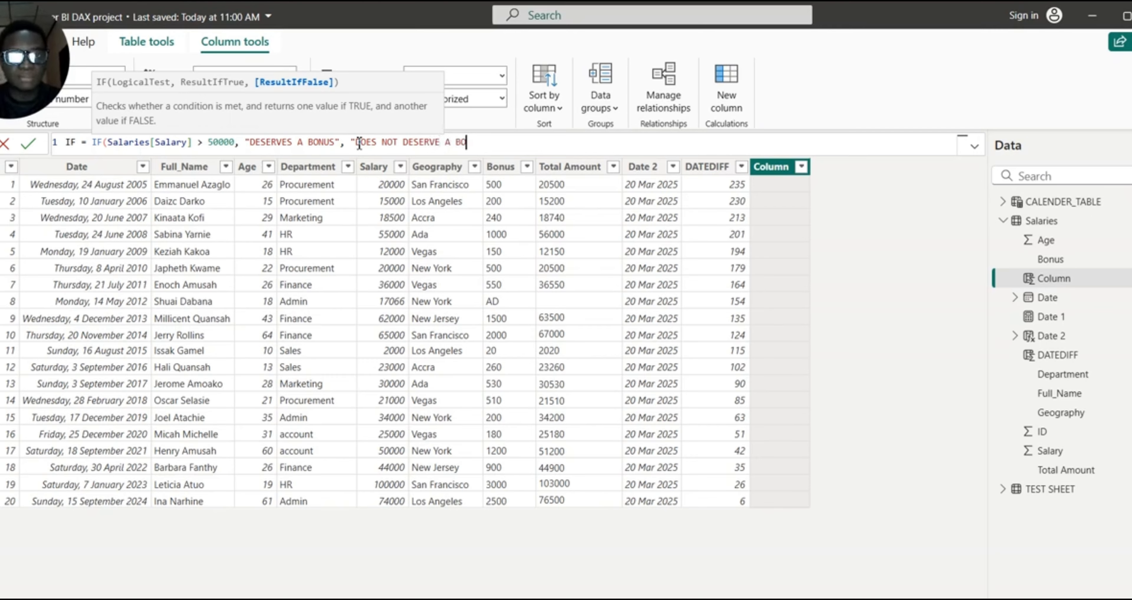
text(NUS)
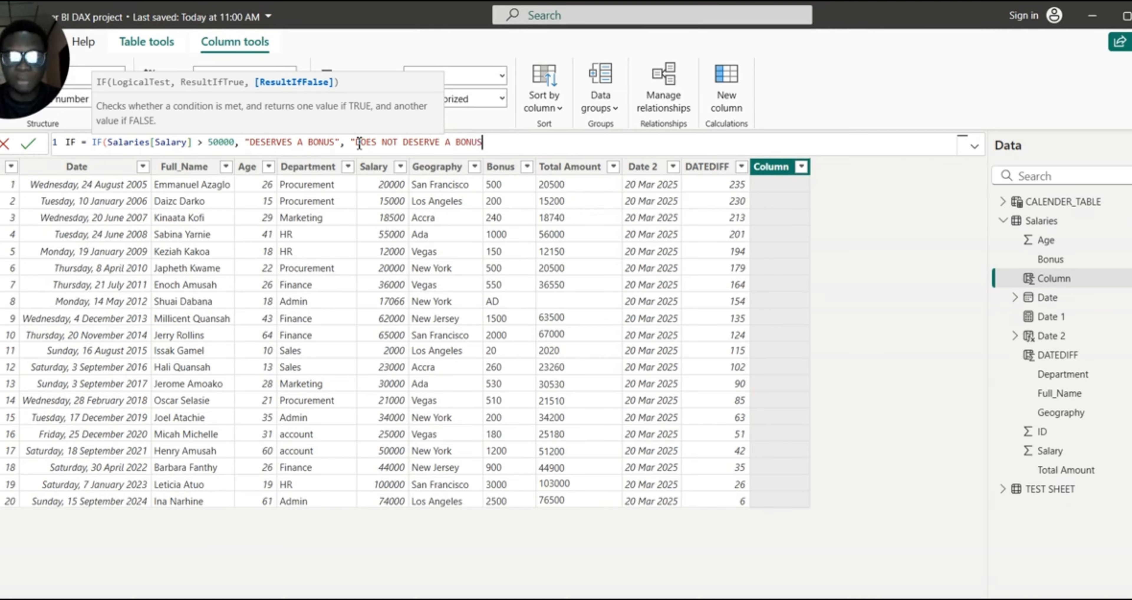
text("))
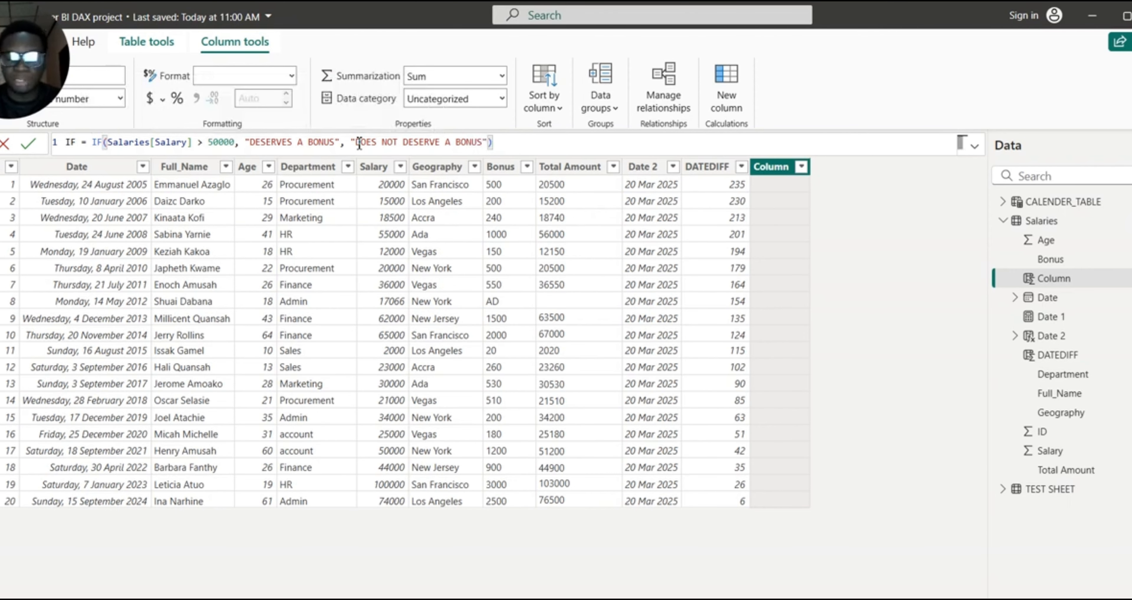
Commit the IF formula so the bonus verdict column is calculated for every row of the Salaries table.
key(Return)
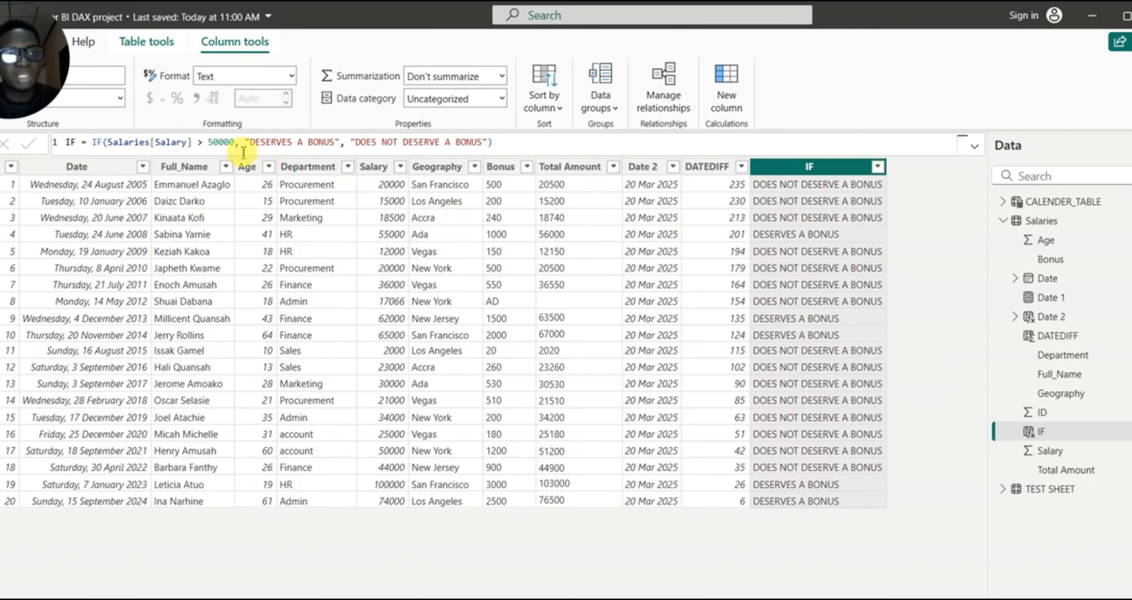
click(232, 144)
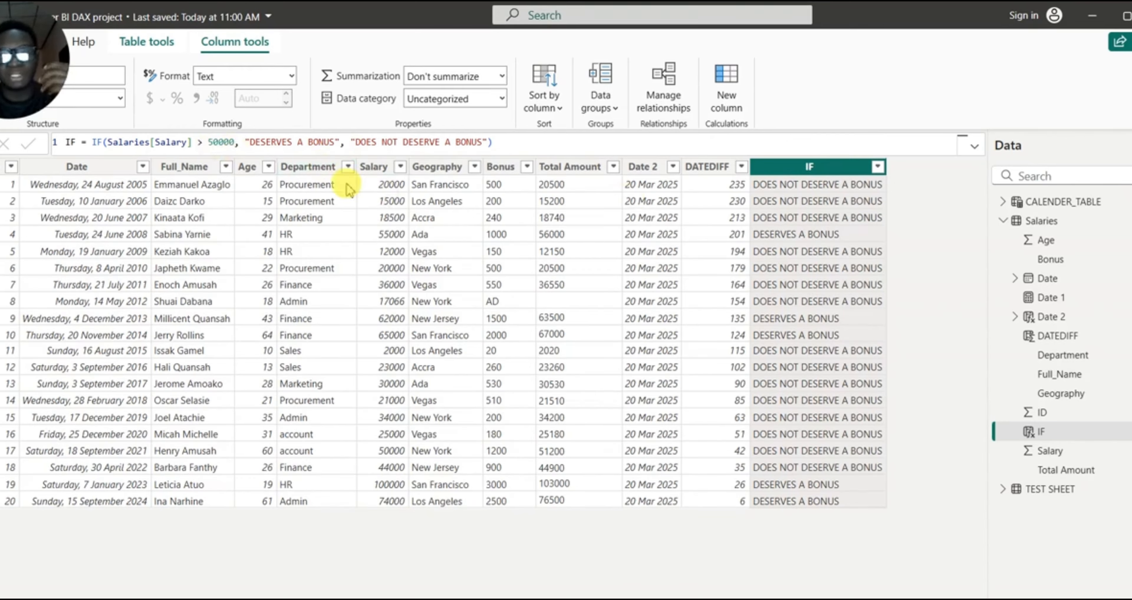
Switch to the DAX LESSONS.pptx presentation to check the listed logical function topics, and return to Power BI.
mouse_move(619, 593)
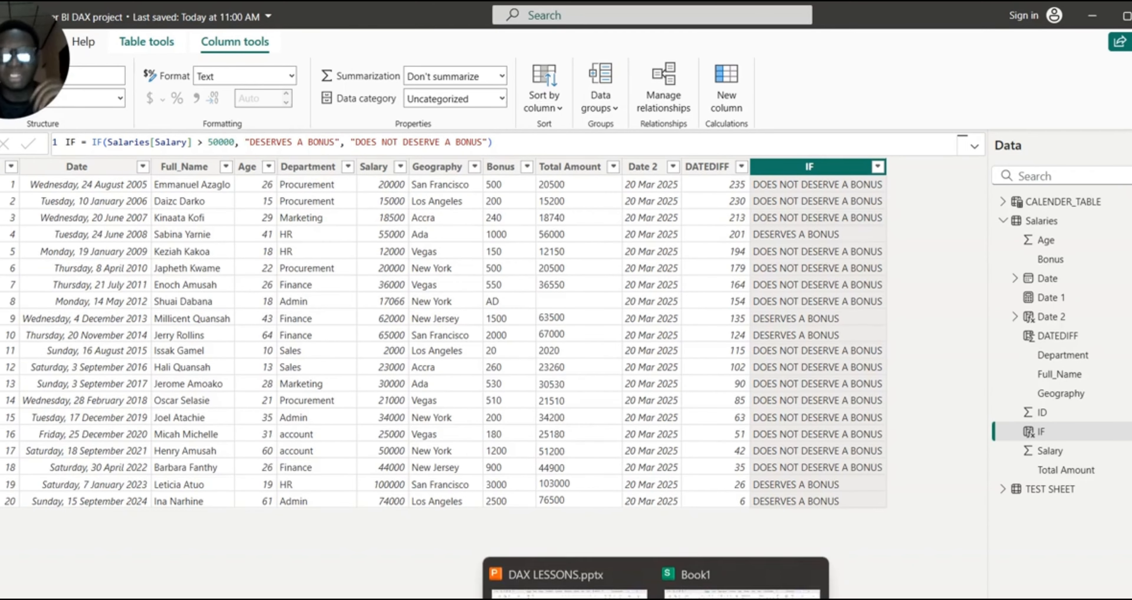
click(708, 556)
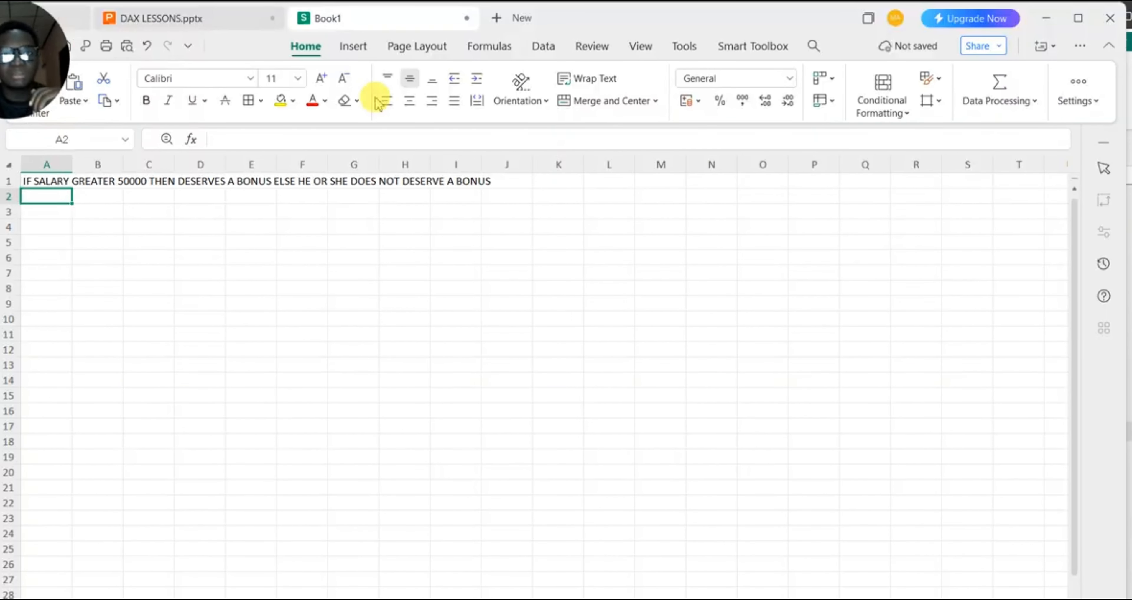
click(194, 19)
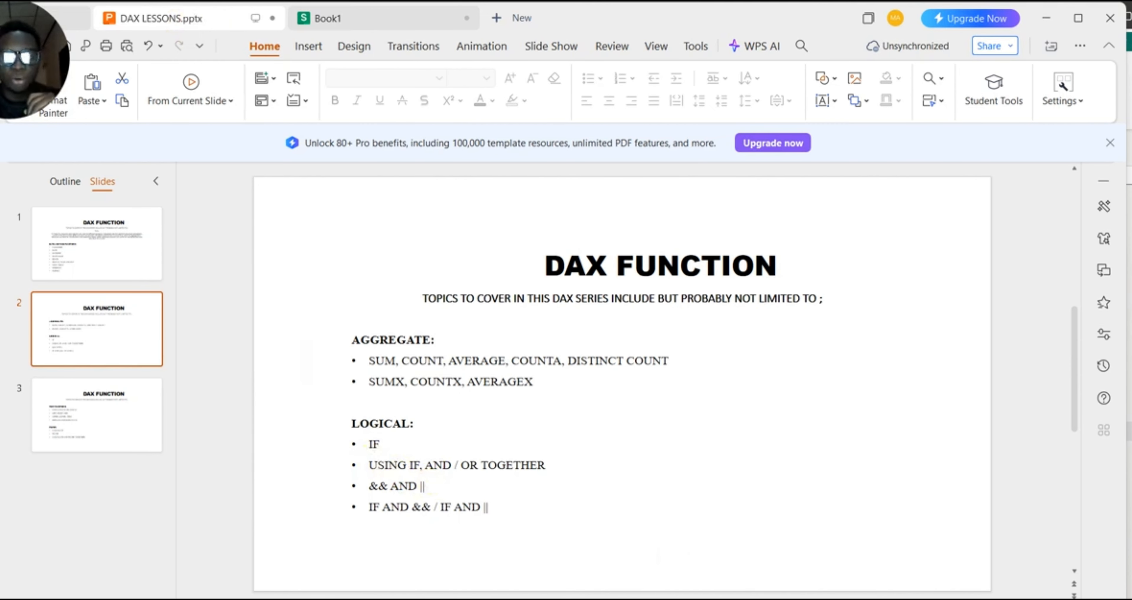
click(868, 596)
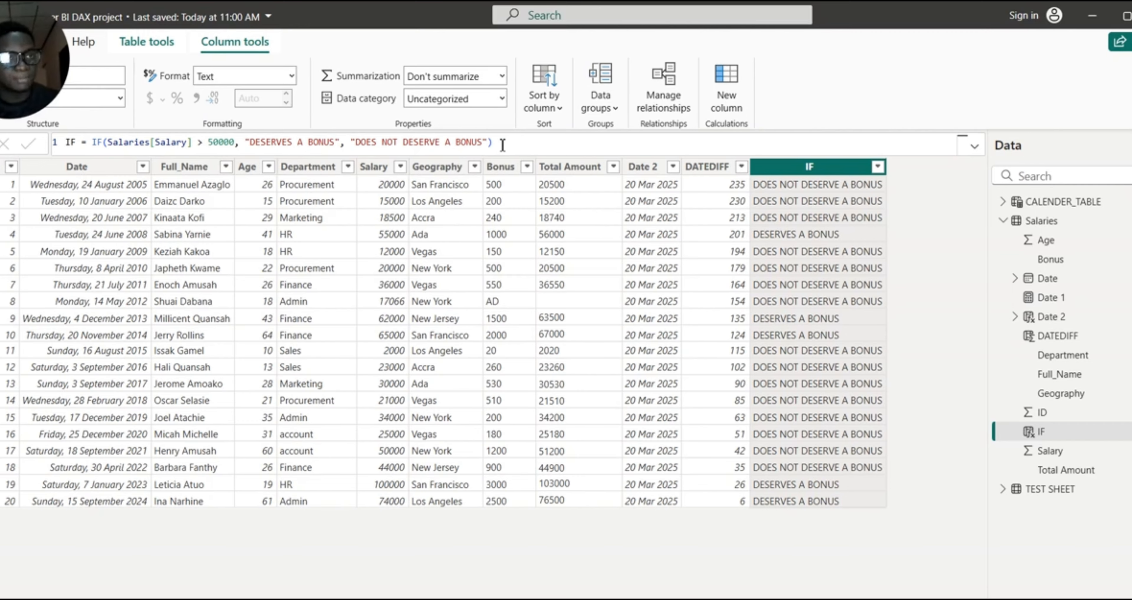
Replace the IF column's whole formula with a column named AND that begins with the AND function.
drag(502, 144, 60, 147)
text(AND =)
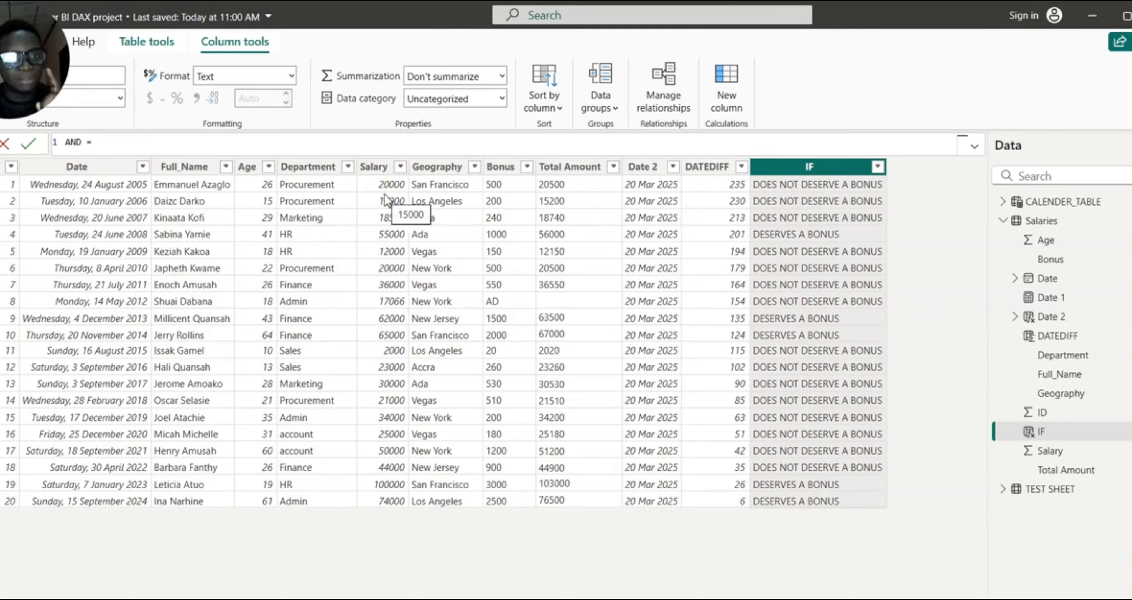
click(298, 252)
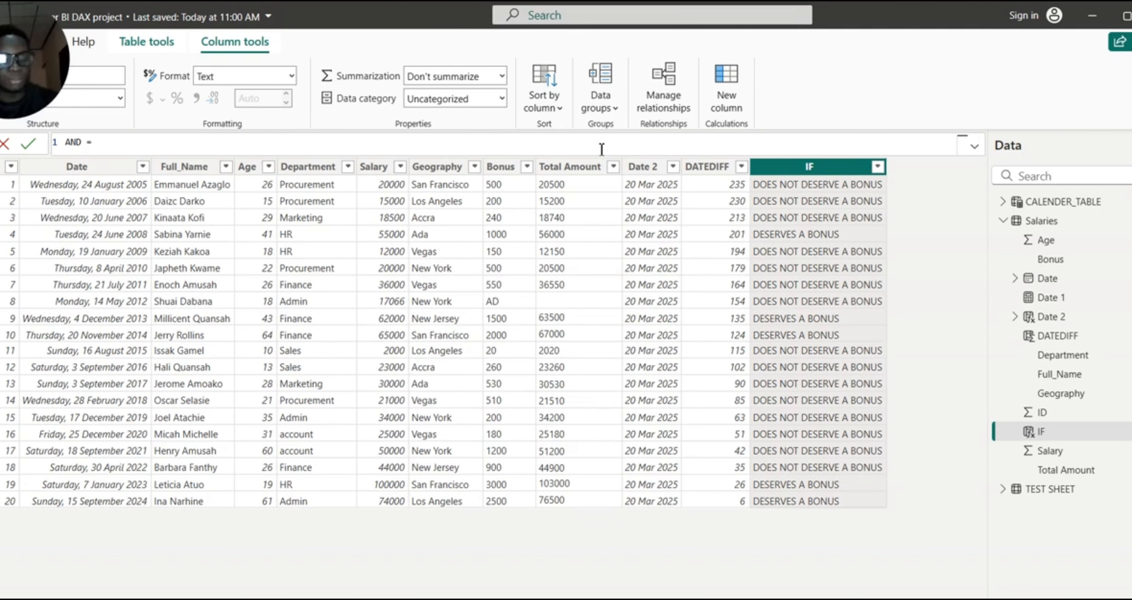
text(AND)
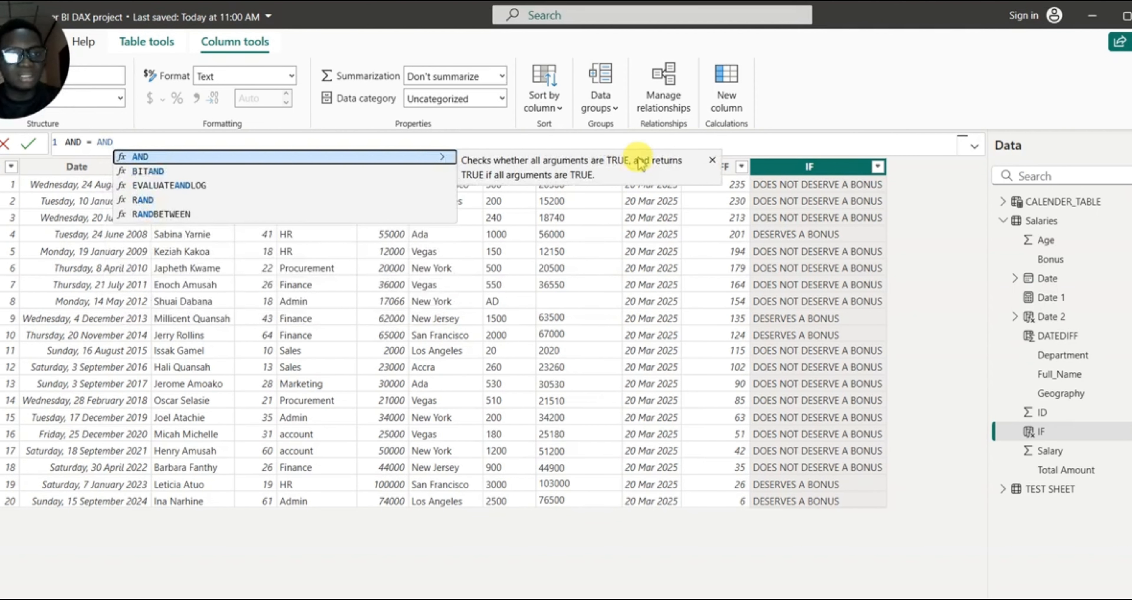
click(288, 158)
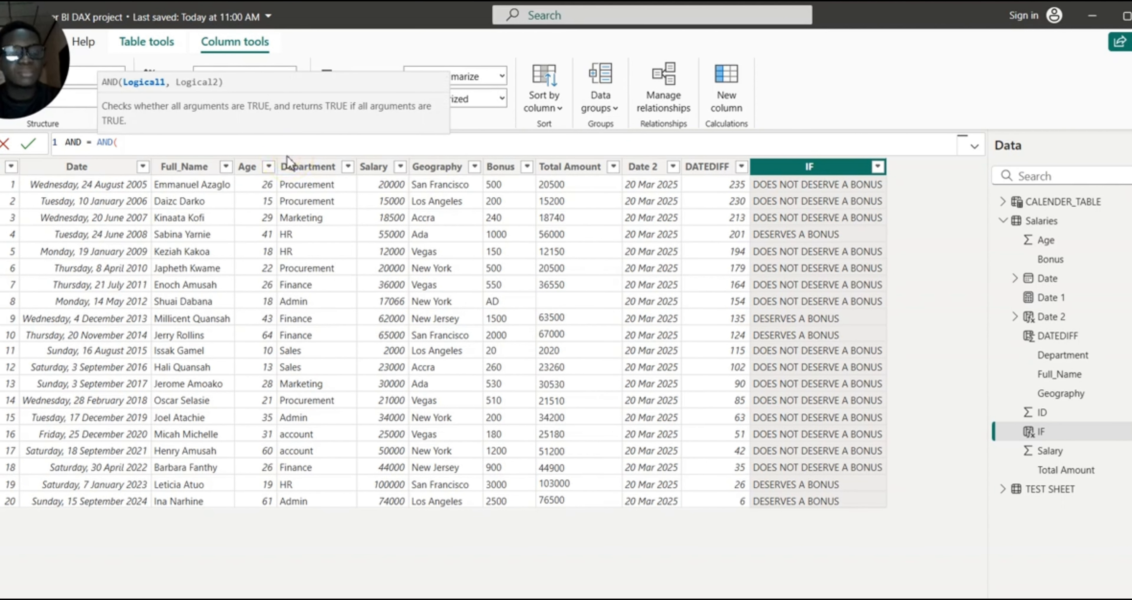
Set the AND function's first condition to Salaries[Department] = "Finance", followed by a comma.
text(DEP)
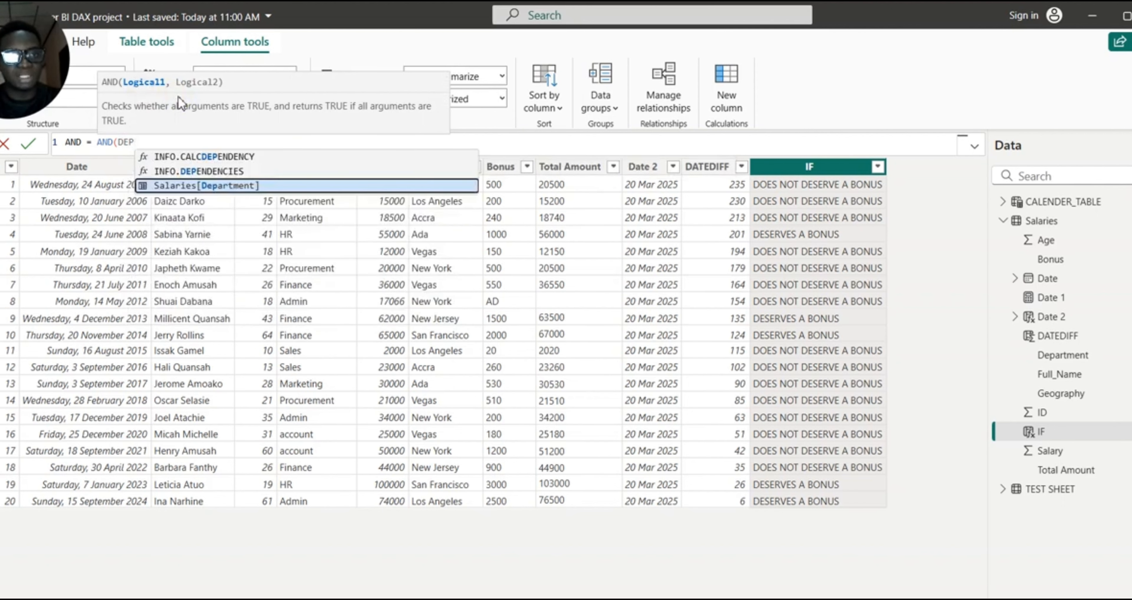
click(217, 185)
text(= ")
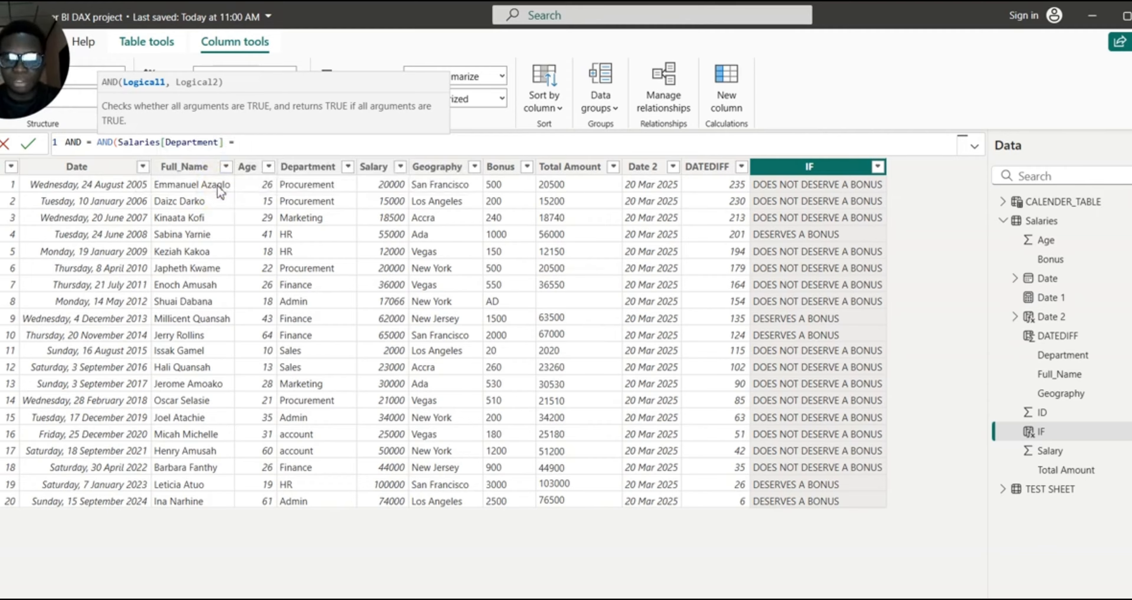
key(BackSpace)
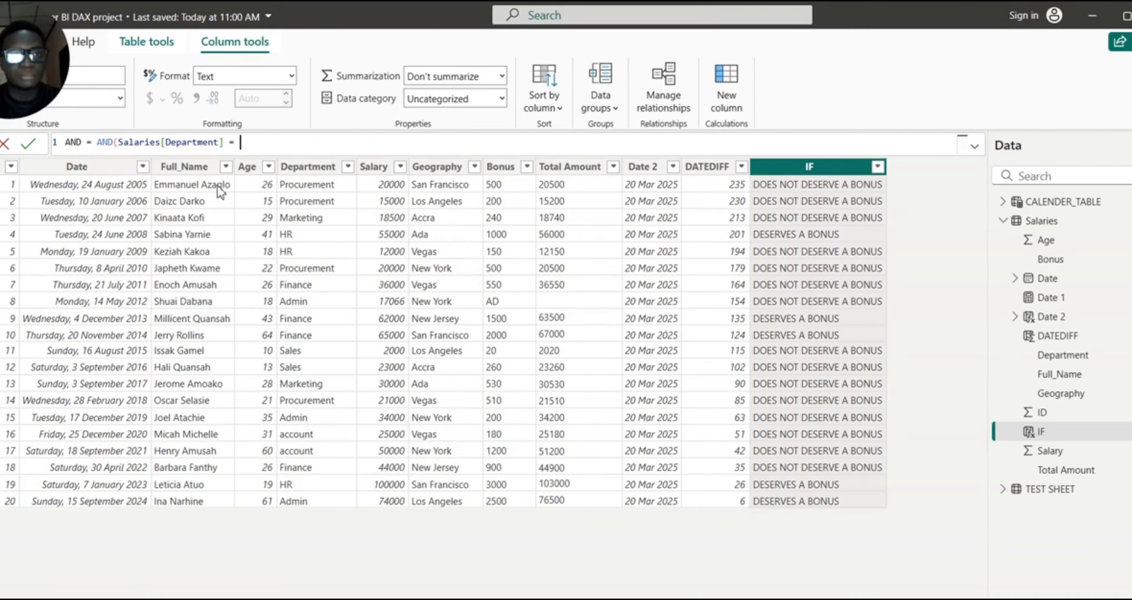
text("F)
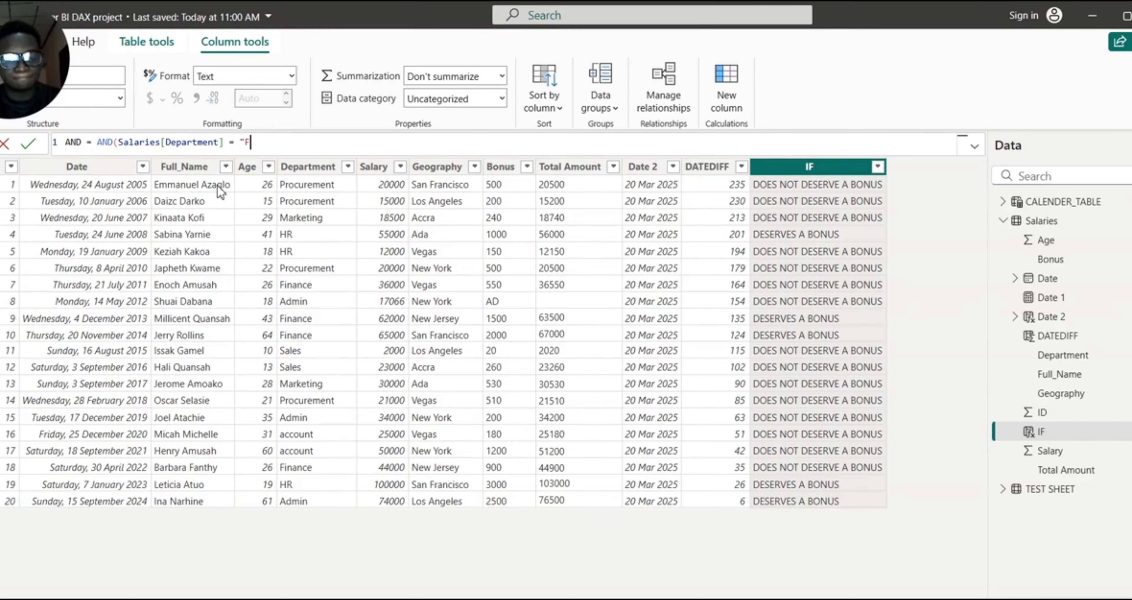
text(inance)
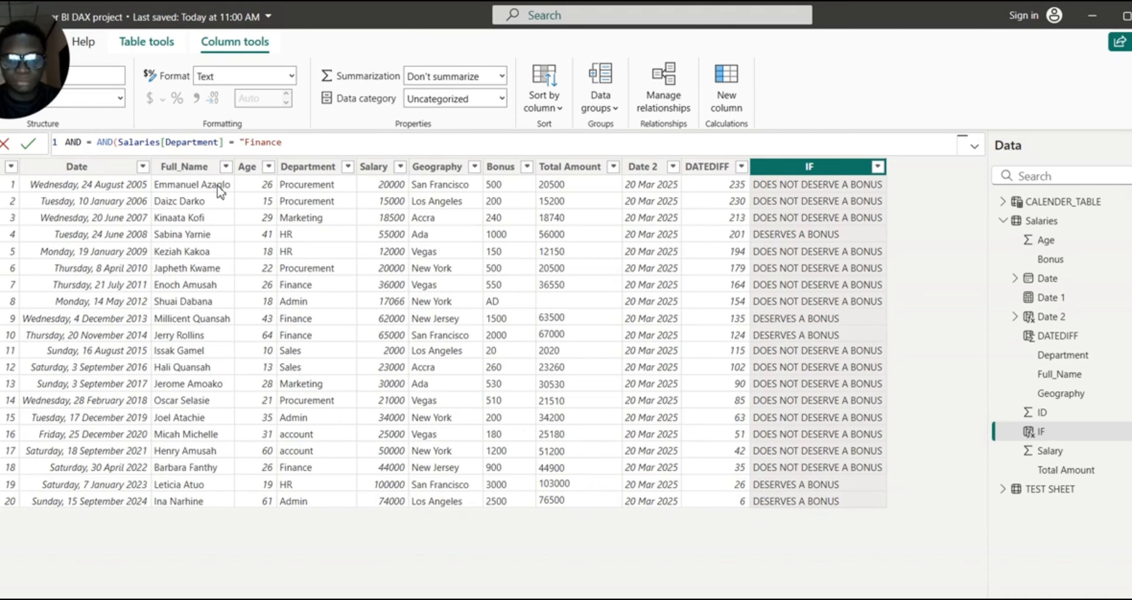
text(",)
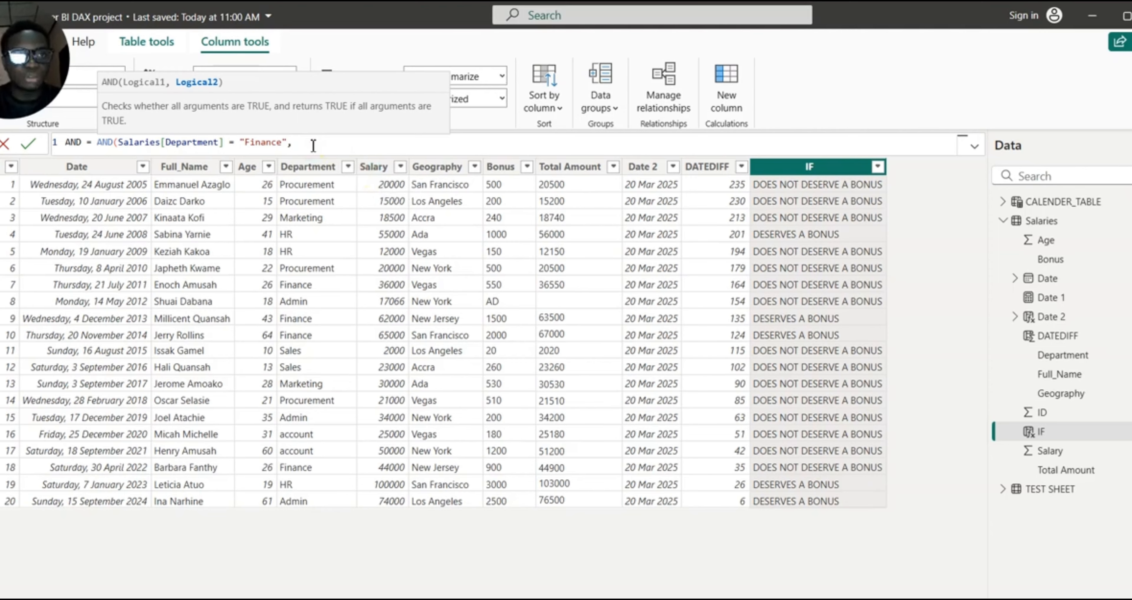
Add Salaries[Salary] > 50000 as the AND function's second condition, close the parenthesis and commit the formula.
text(sa)
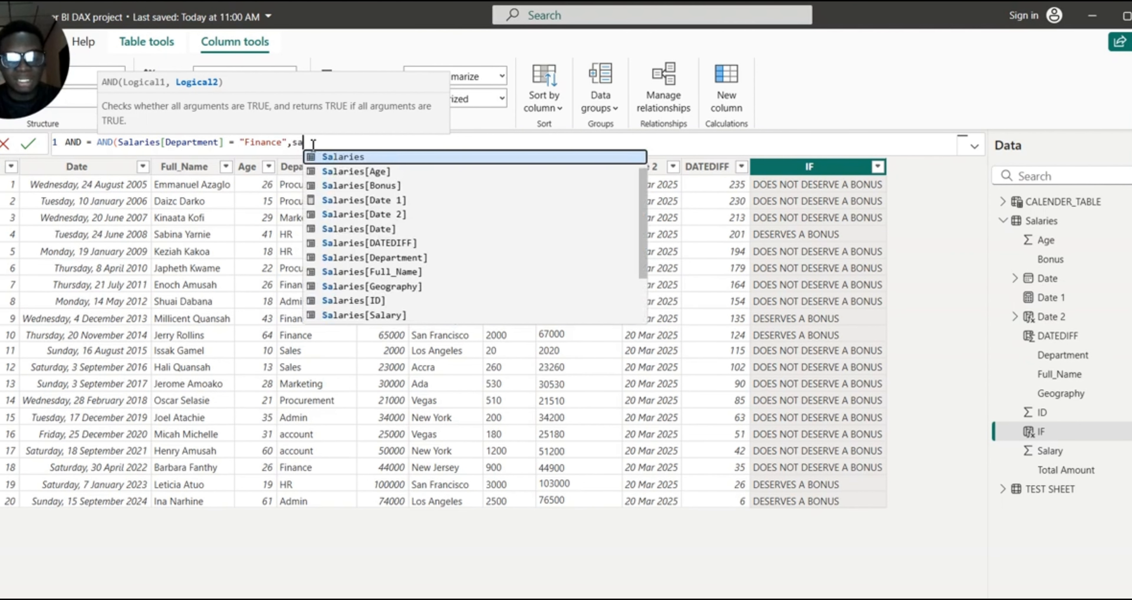
text(lary)
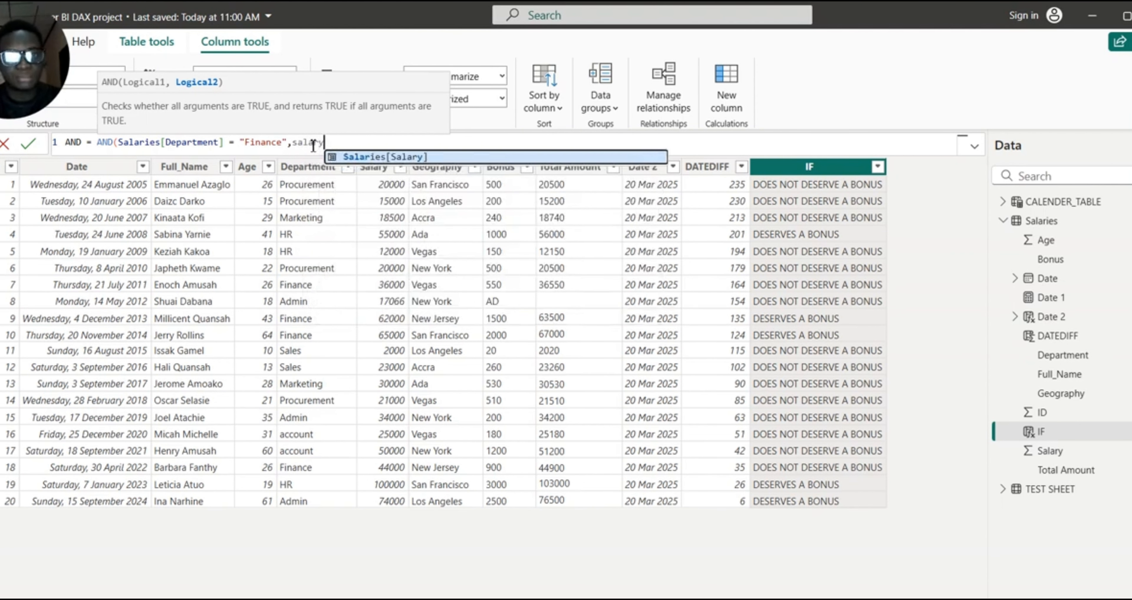
click(412, 158)
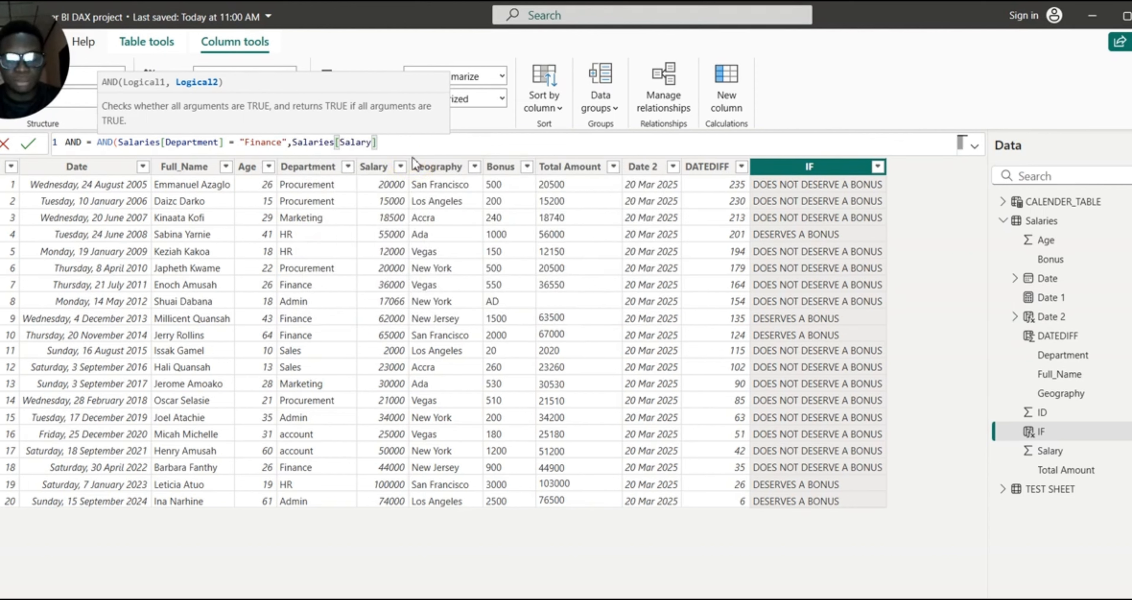
text(>)
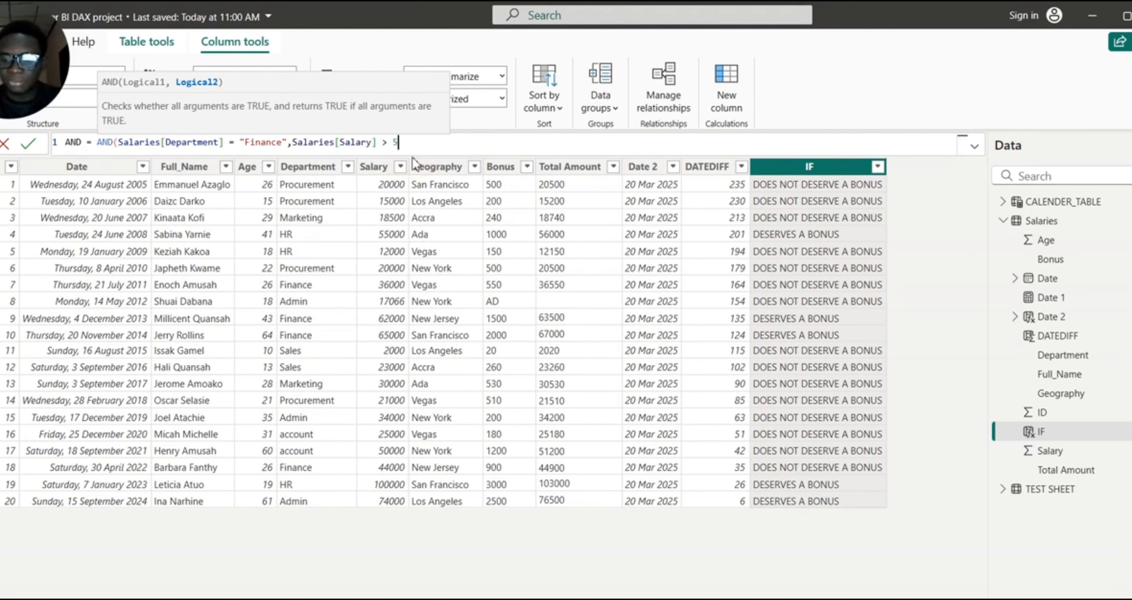
text( 50000)
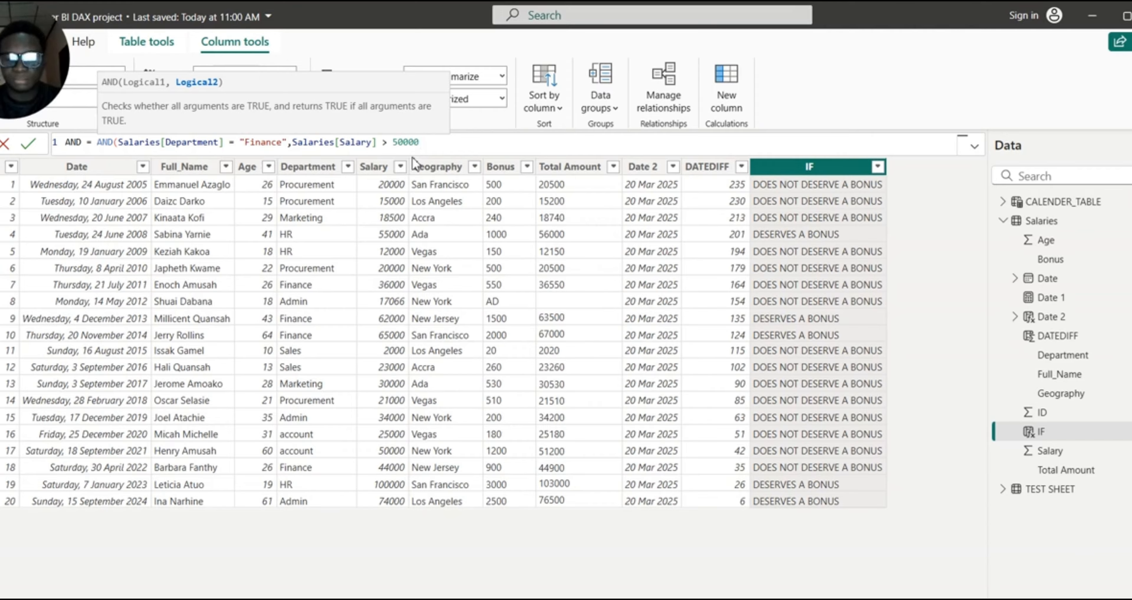
text())
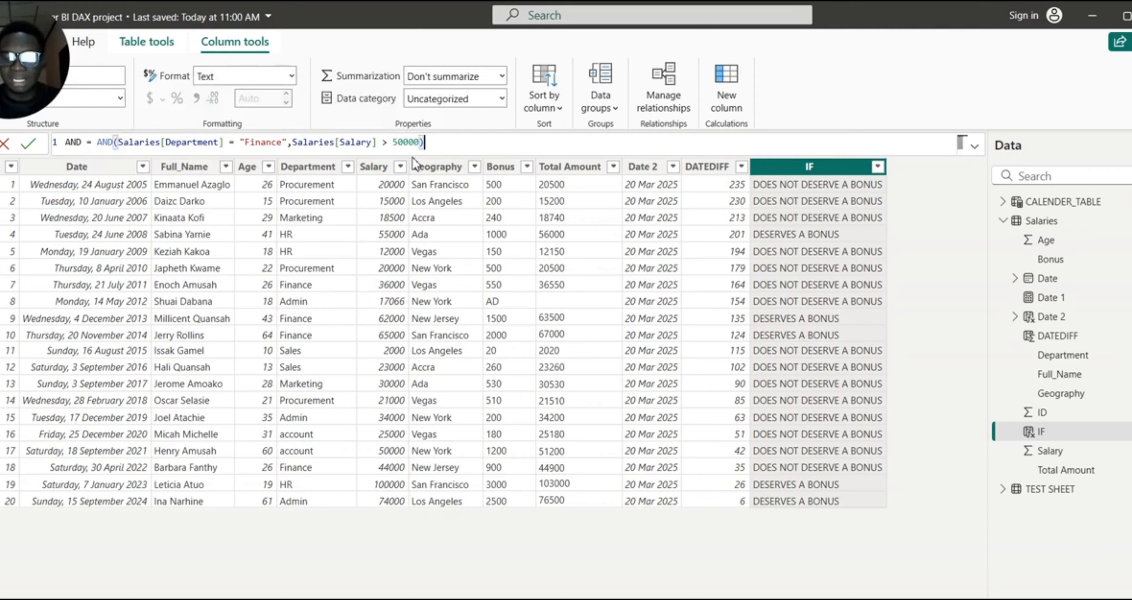
key(Return)
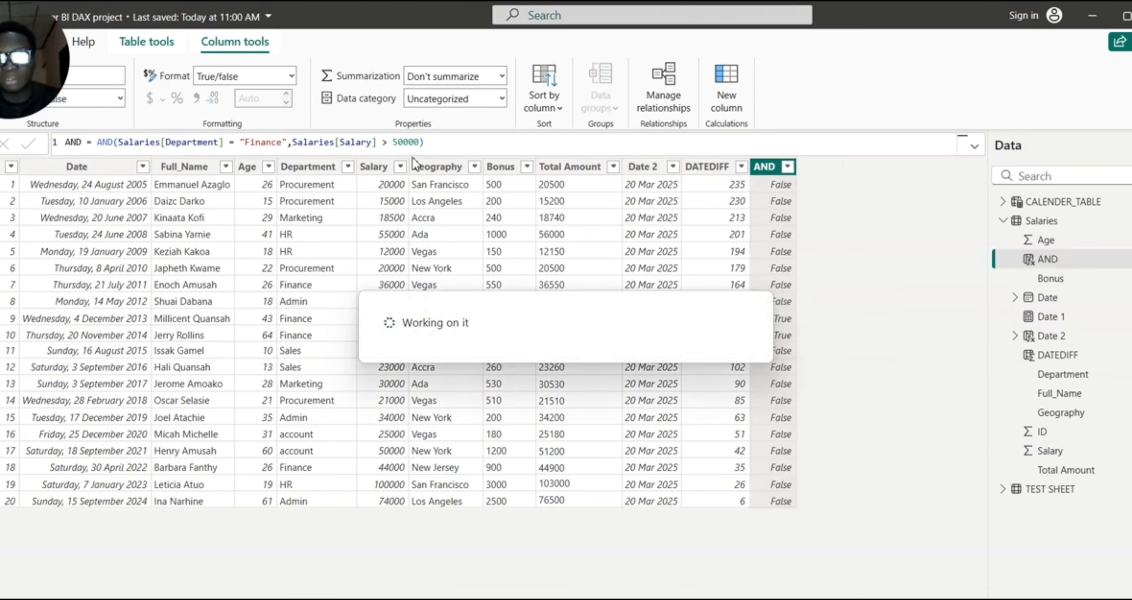
click(767, 170)
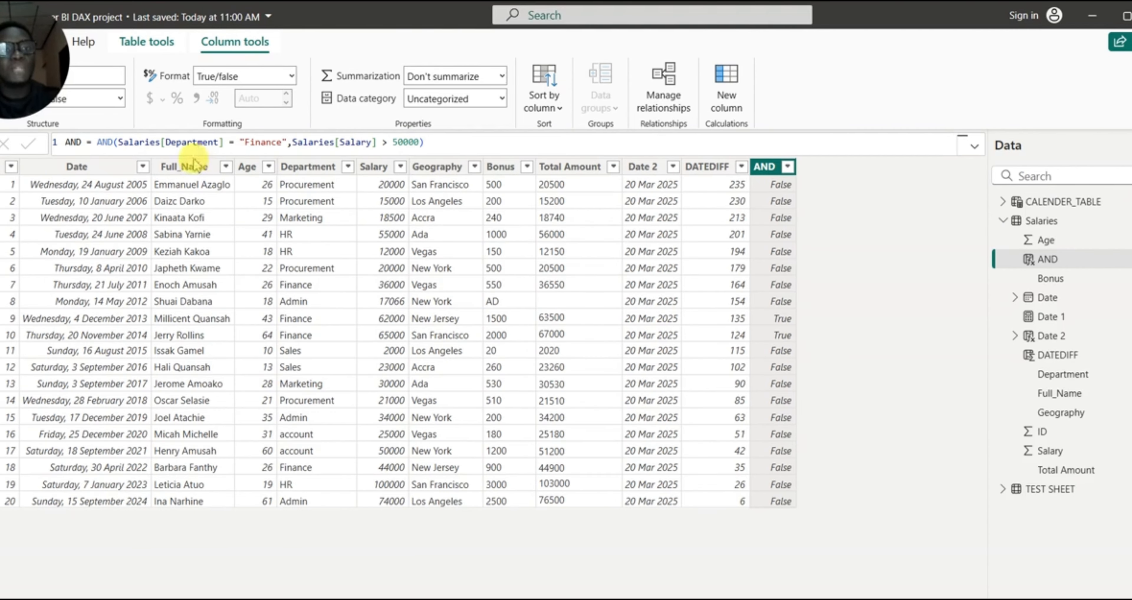
Rename the AND calculated column to "or" in its DAX formula.
double_click(77, 142)
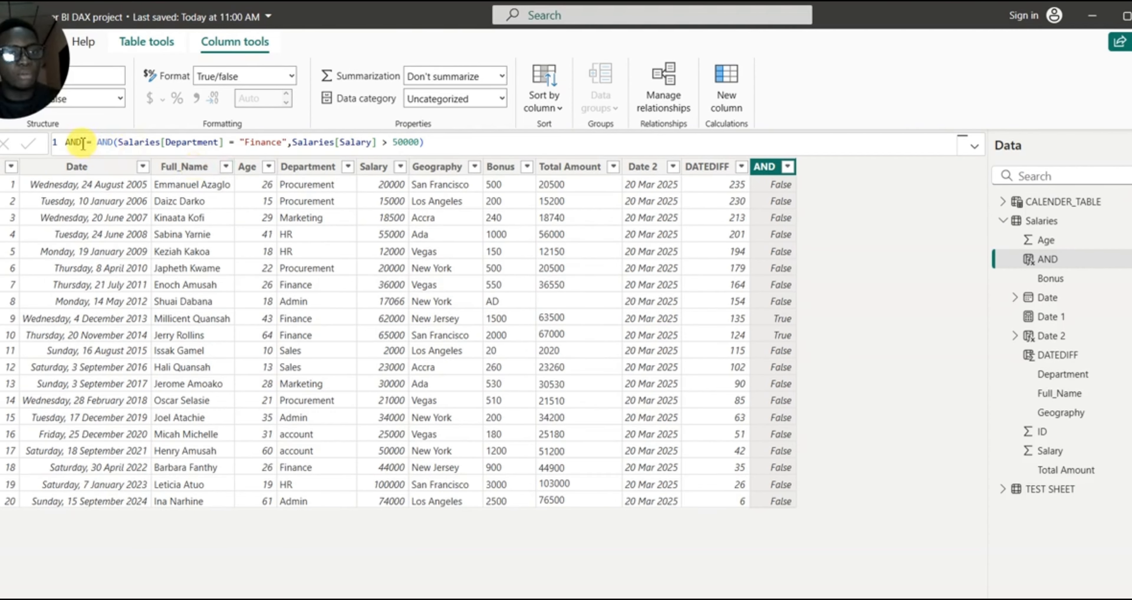
key(BackSpace)
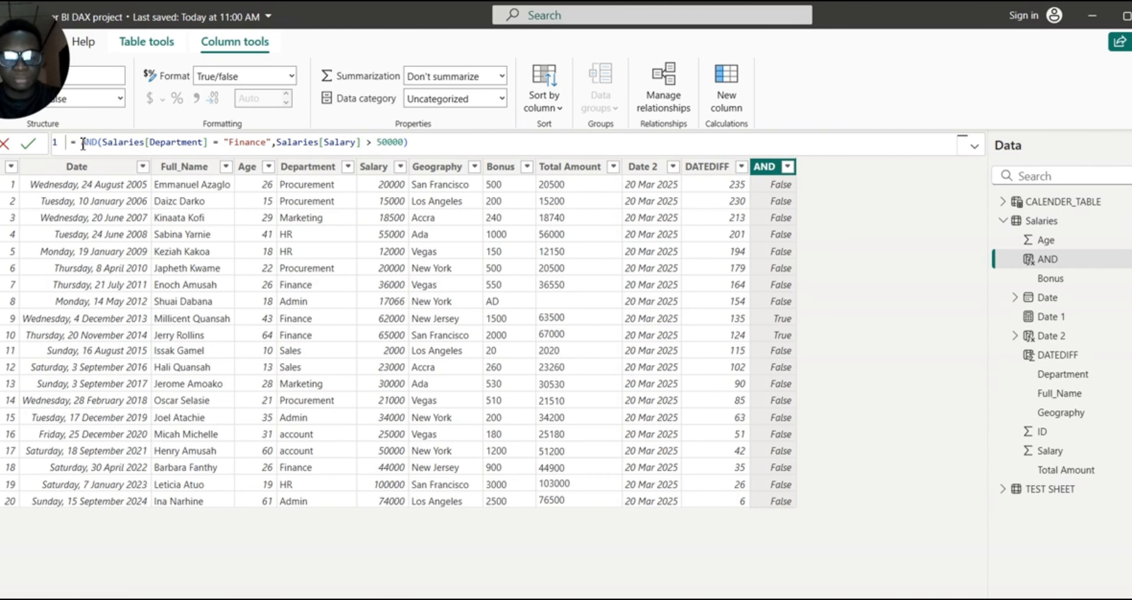
text(or)
Replace the AND function in the column's formula with OR, keeping both conditions, and commit the formula.
click(103, 143)
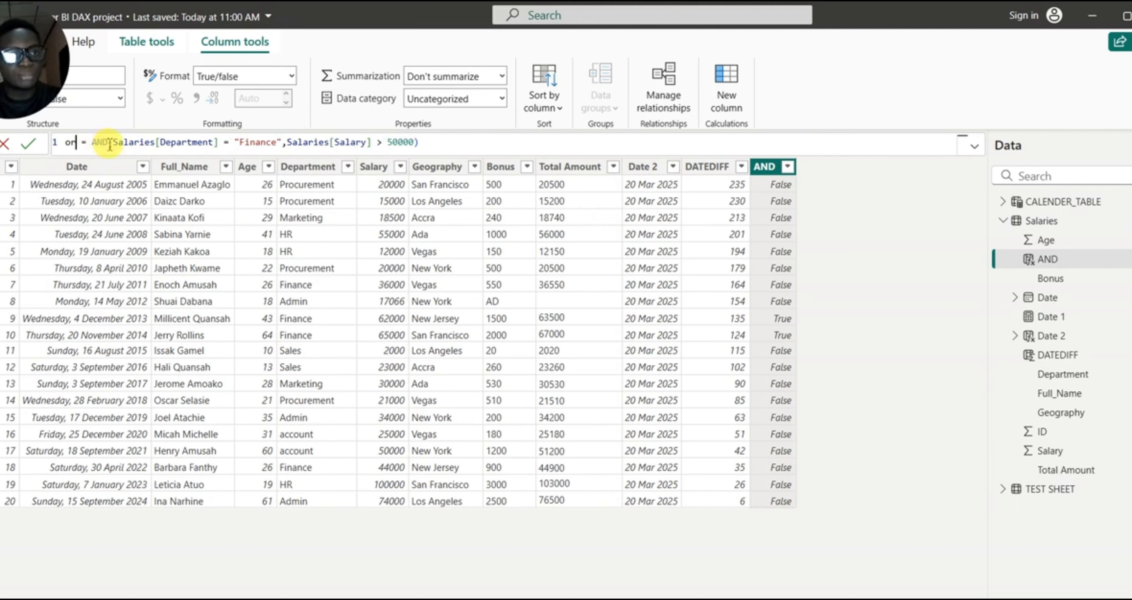
key(BackSpace)
key(BackSpace)
key(BackSpace)
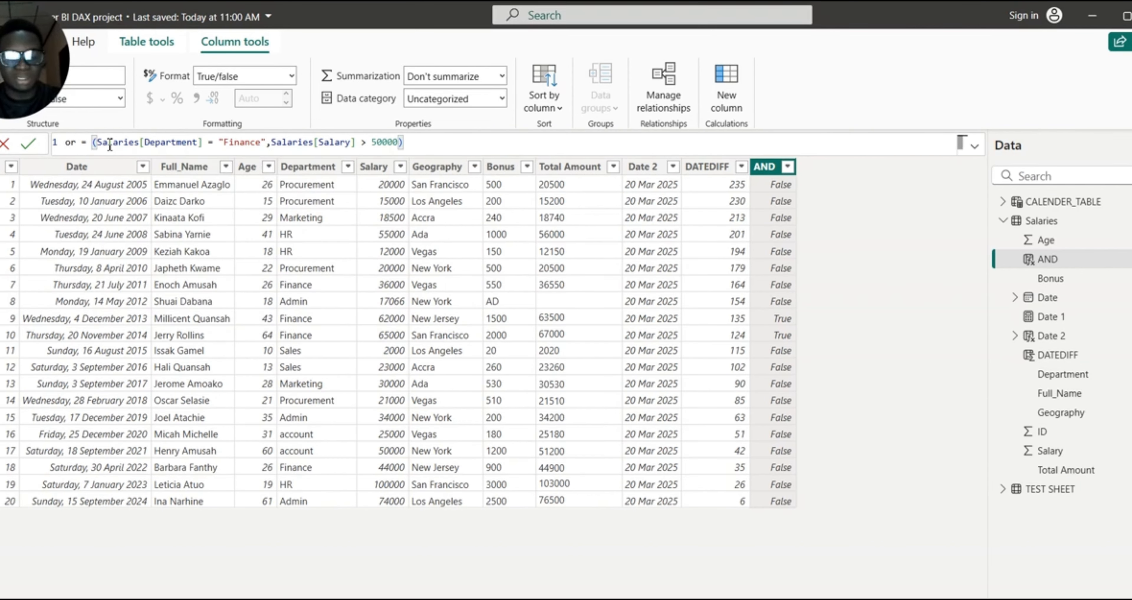
text(or)
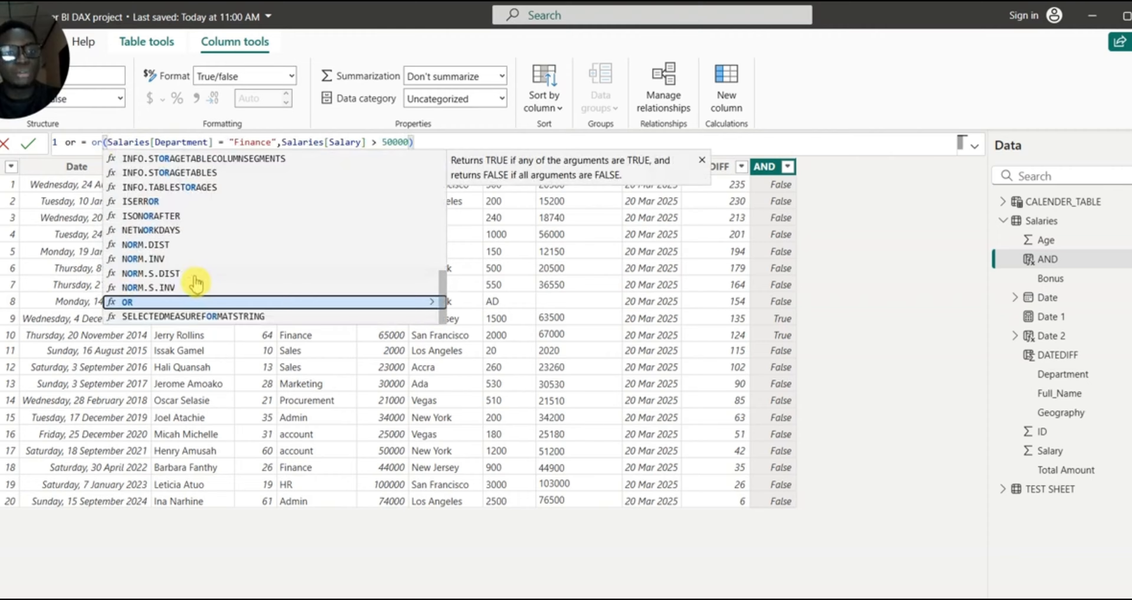
click(140, 301)
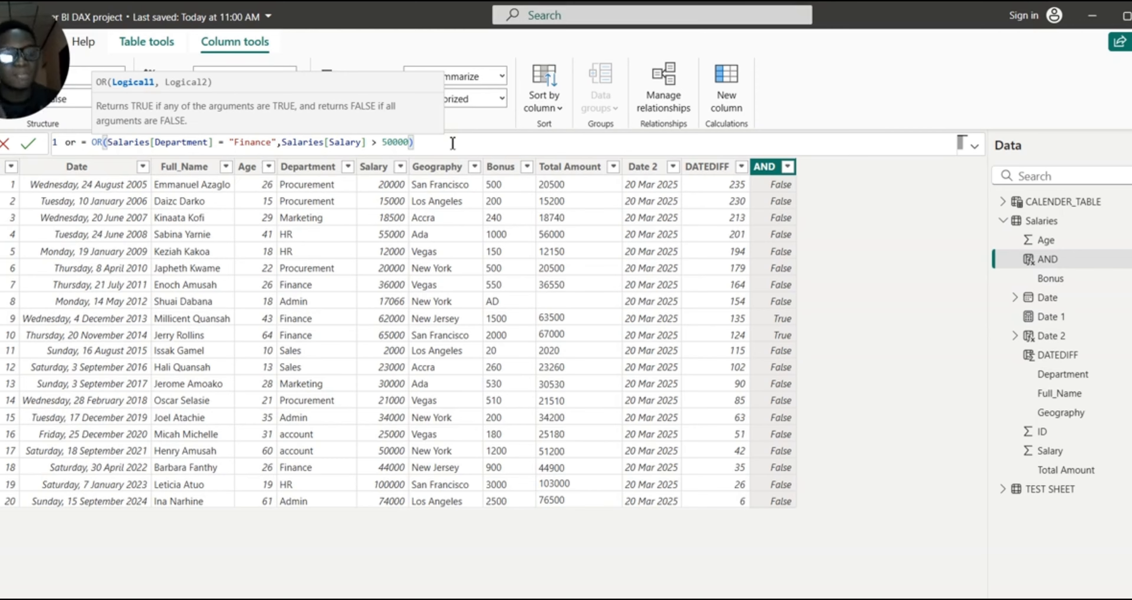
click(118, 149)
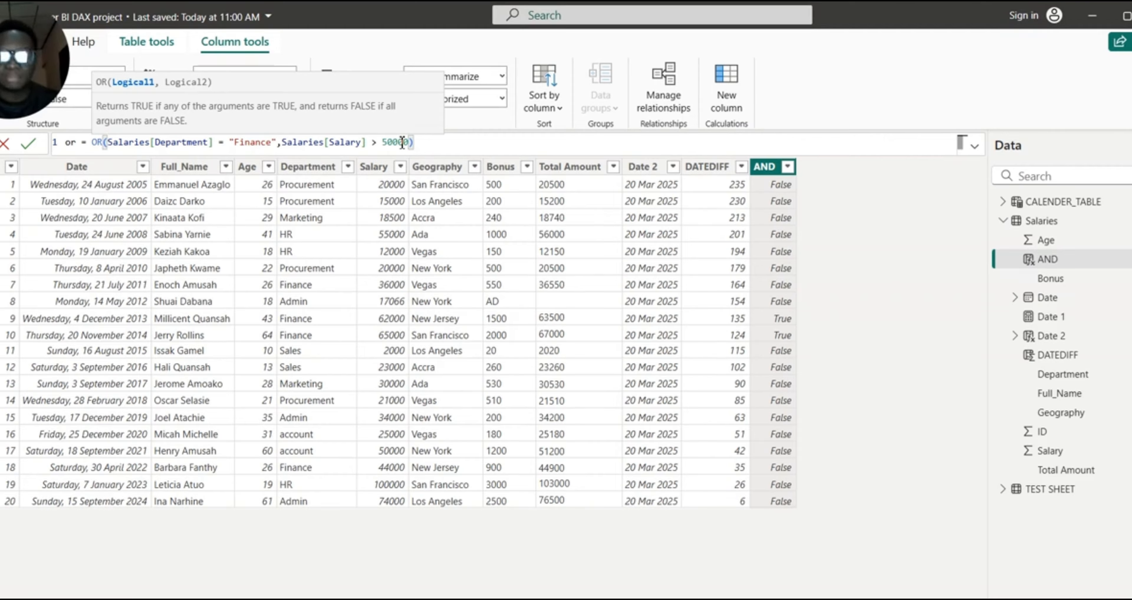
click(431, 146)
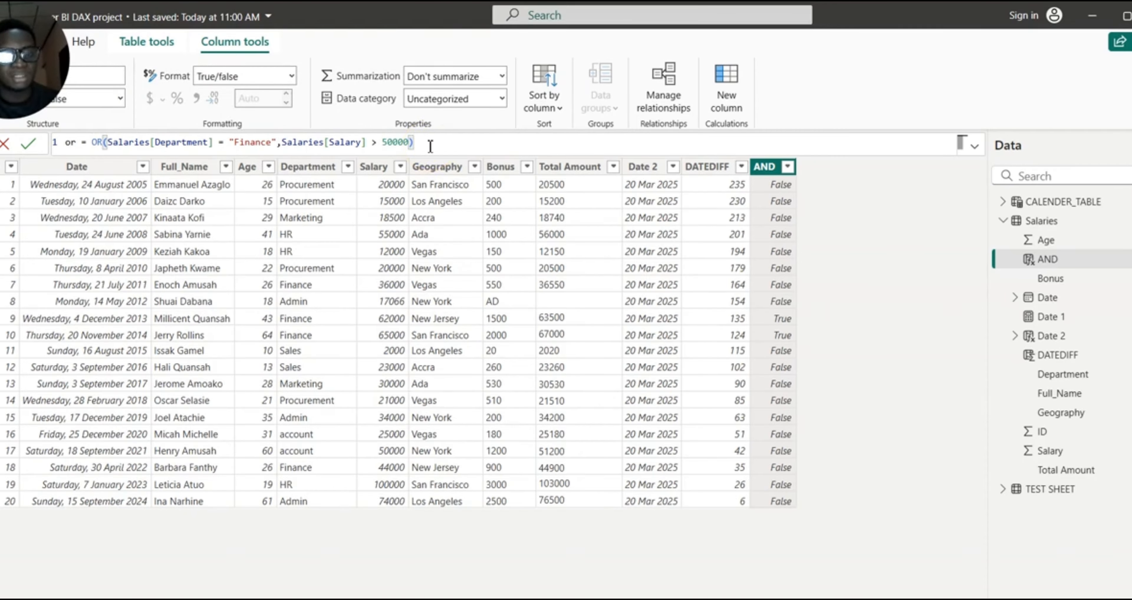
key(Return)
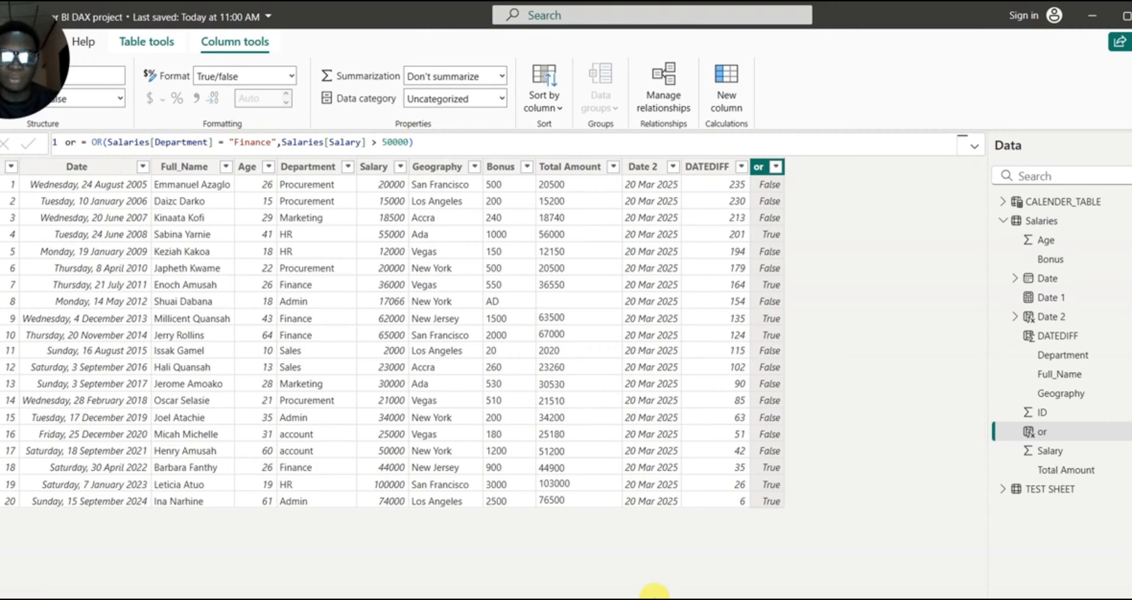
Switch to the DAX LESSONS.pptx presentation, review the "&& AND ||" topic under LOGICAL, and return to Power BI.
mouse_move(655, 598)
click(570, 587)
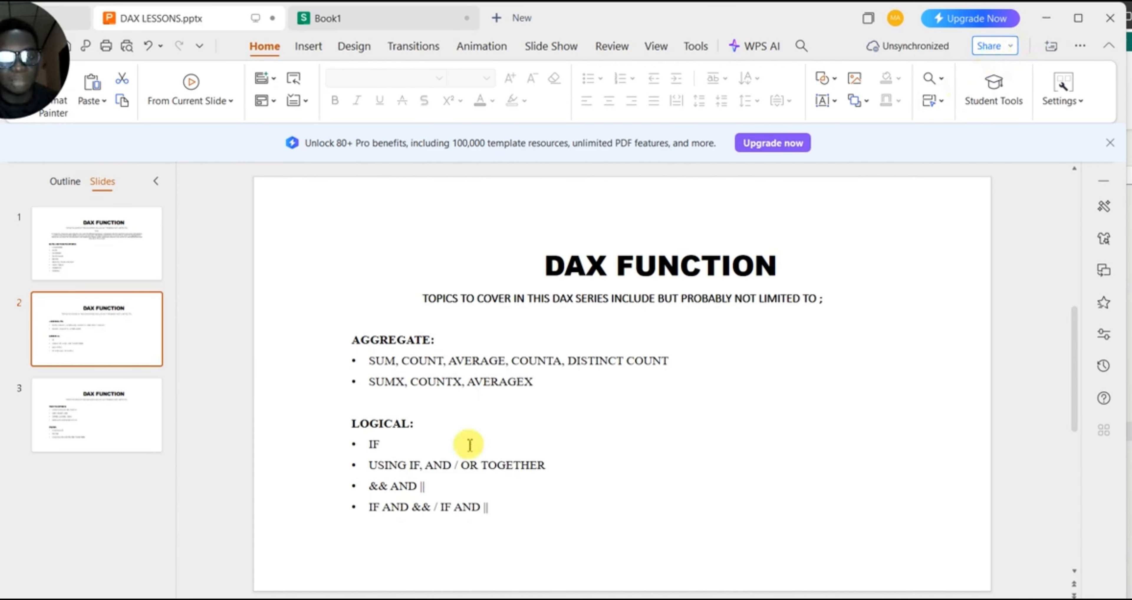
drag(373, 486, 440, 488)
click(440, 489)
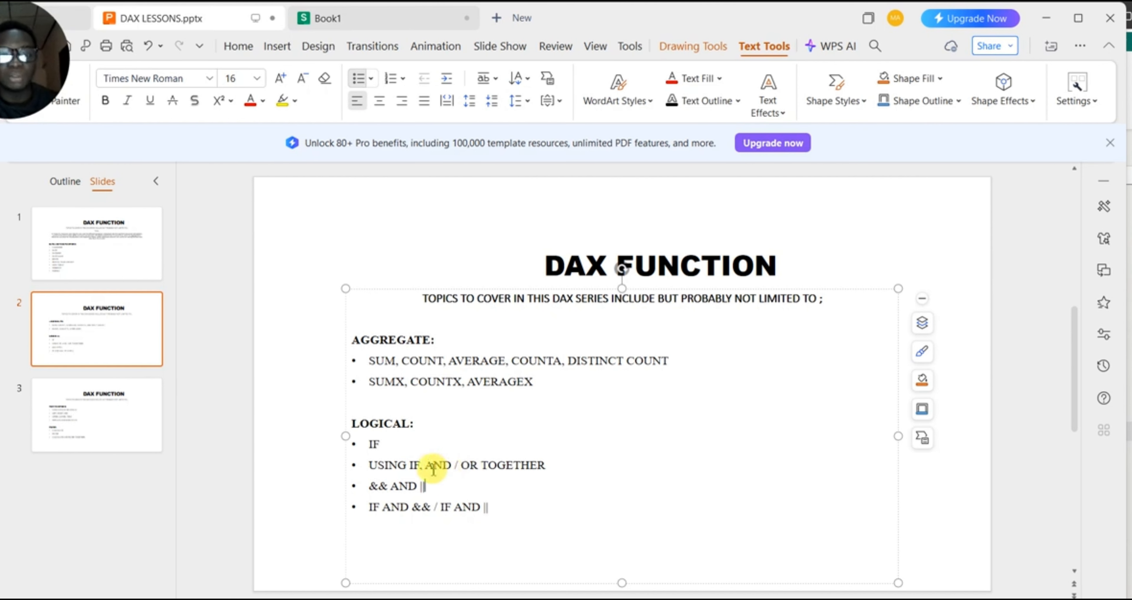
click(1055, 25)
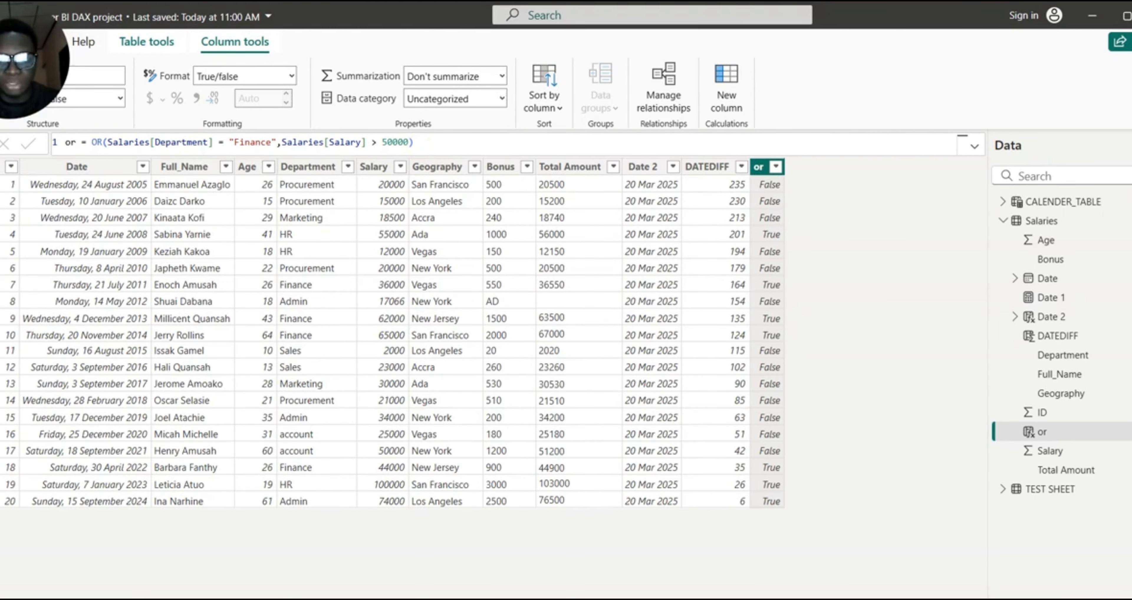
Bring up DAX LESSONS.pptx again to check the LOGICAL topics, and switch back to the Power BI DAX project.
mouse_move(656, 598)
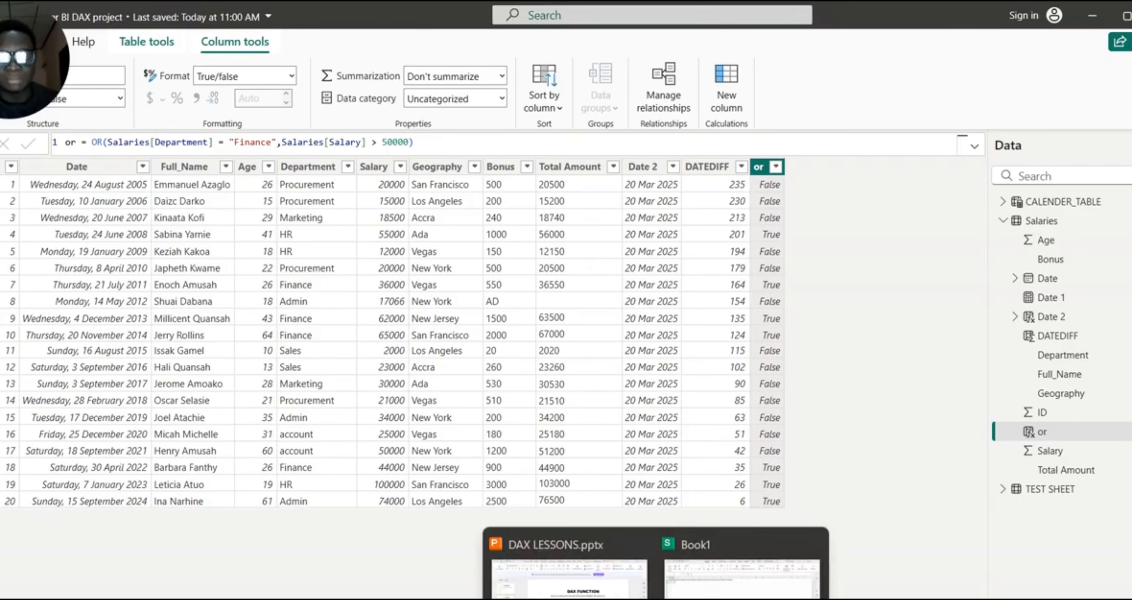
click(570, 585)
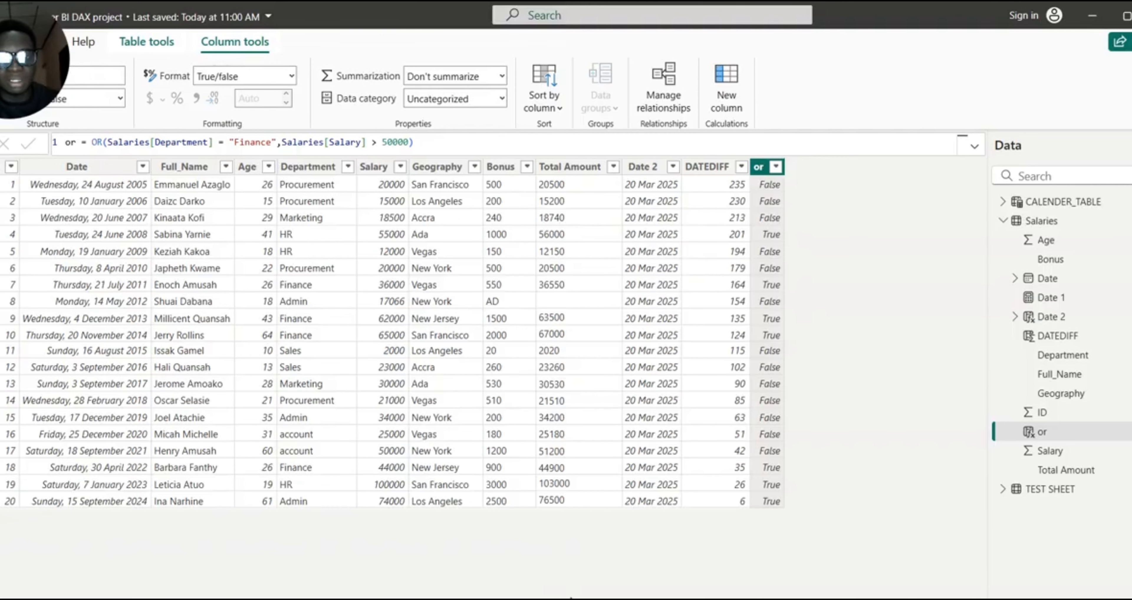
click(1093, 11)
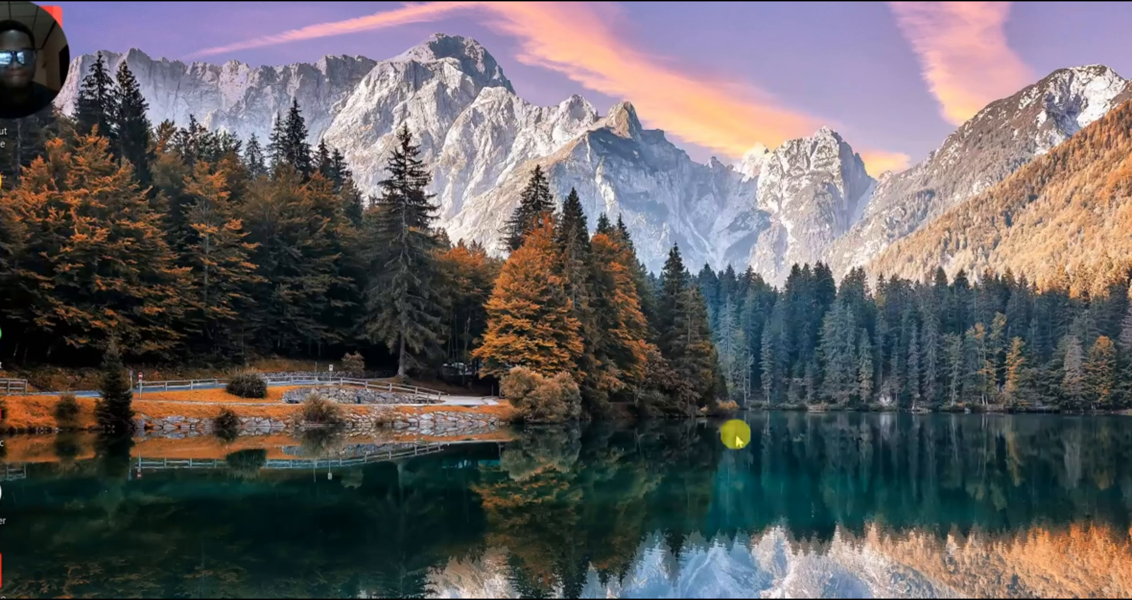
mouse_move(657, 597)
click(554, 584)
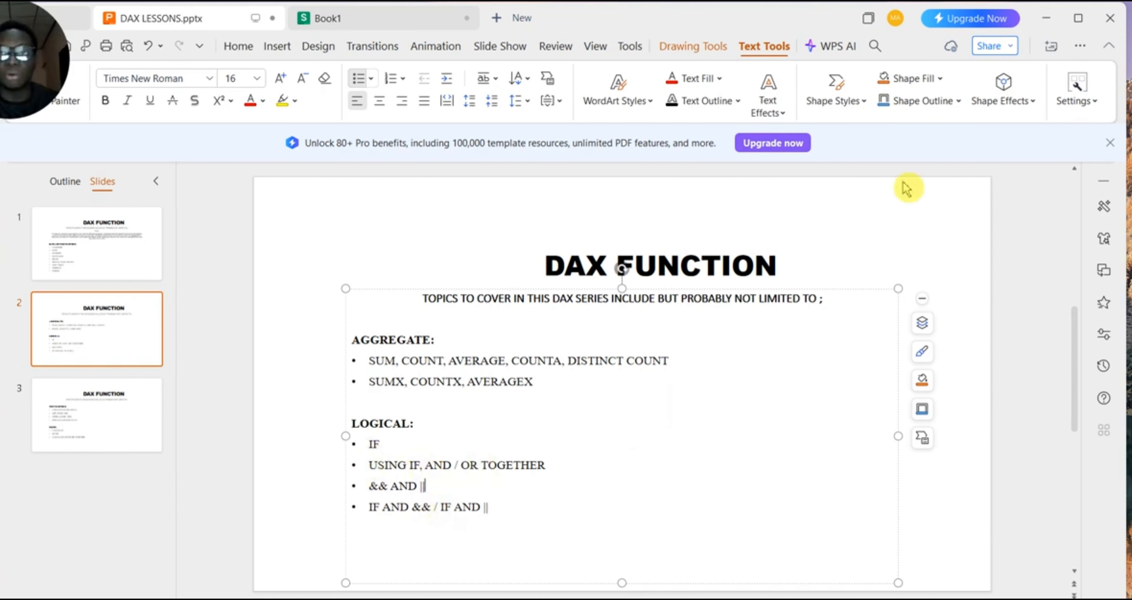
click(1048, 18)
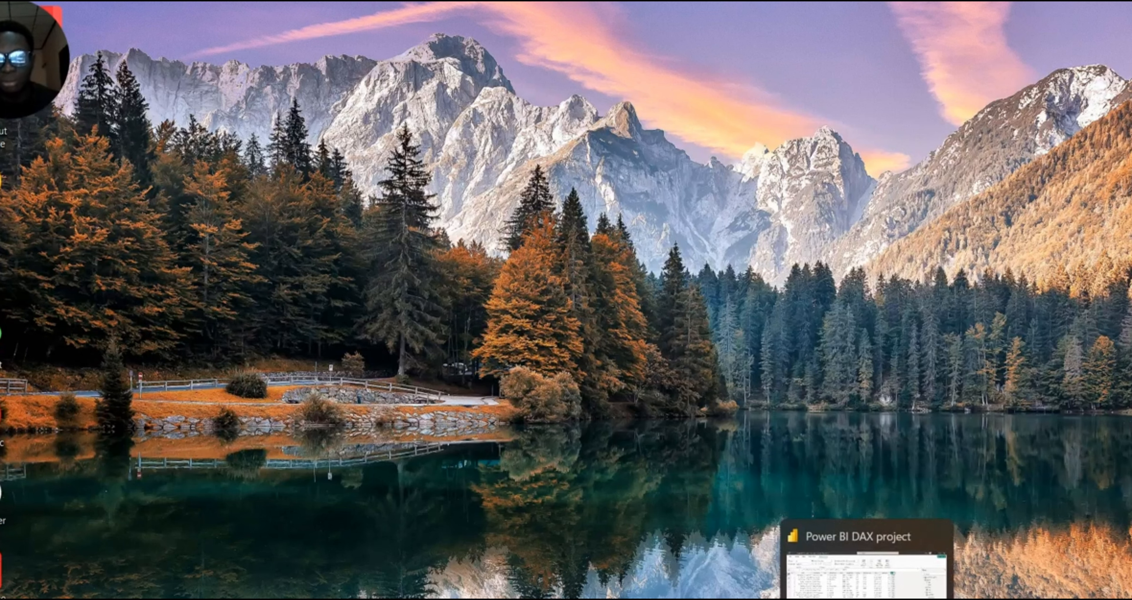
click(855, 580)
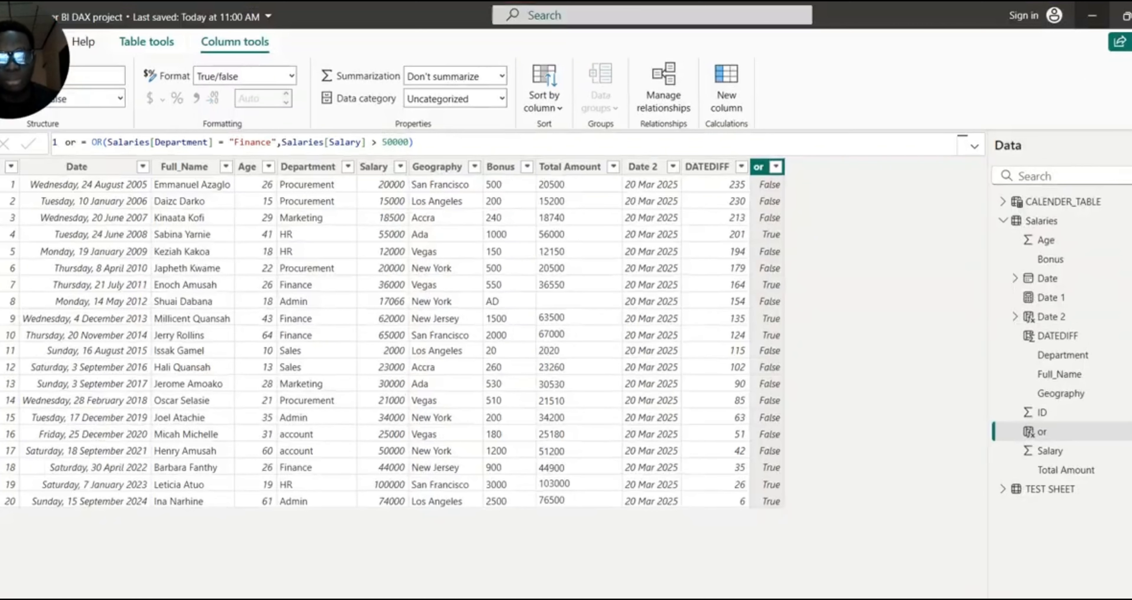
Replace the or column's whole formula with the beginning of a nested one, IF_AND = IF(AND(.
click(422, 148)
drag(423, 147, 55, 146)
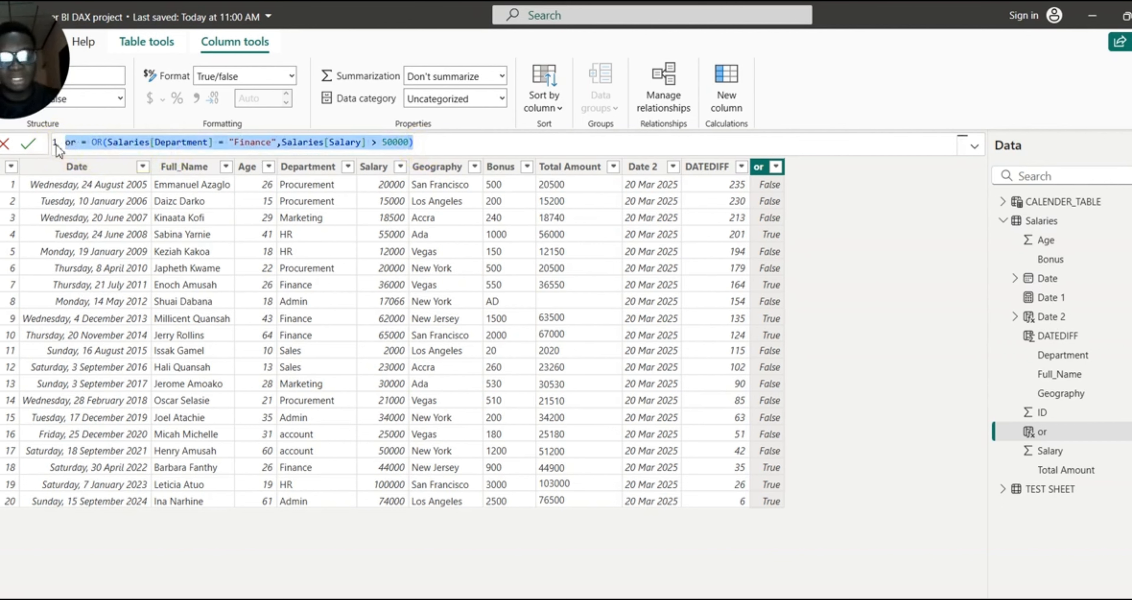
text(IF)
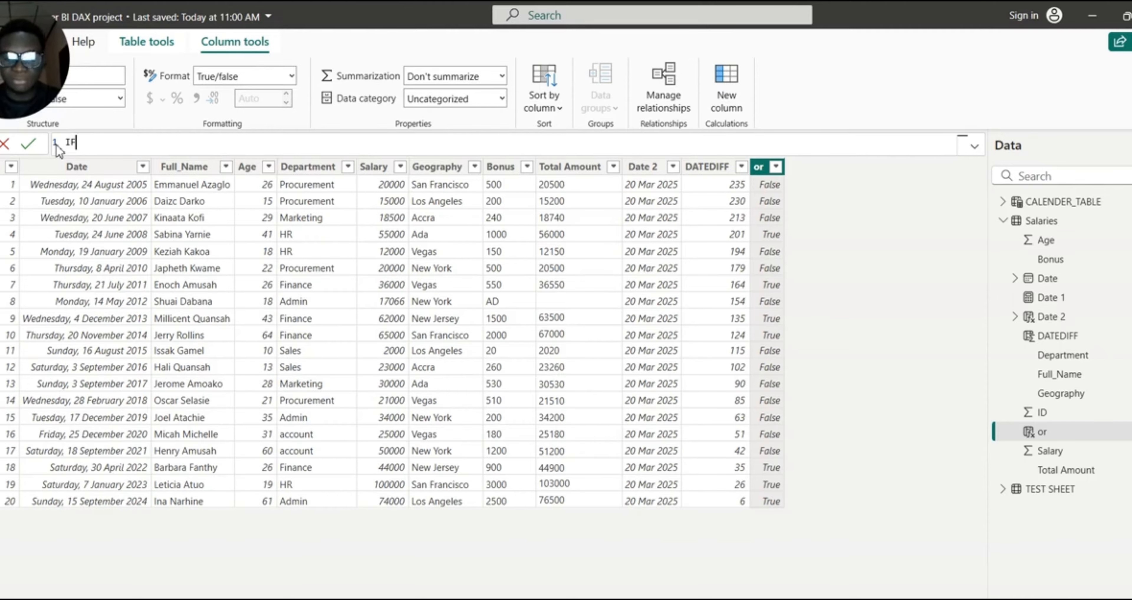
text(_AND)
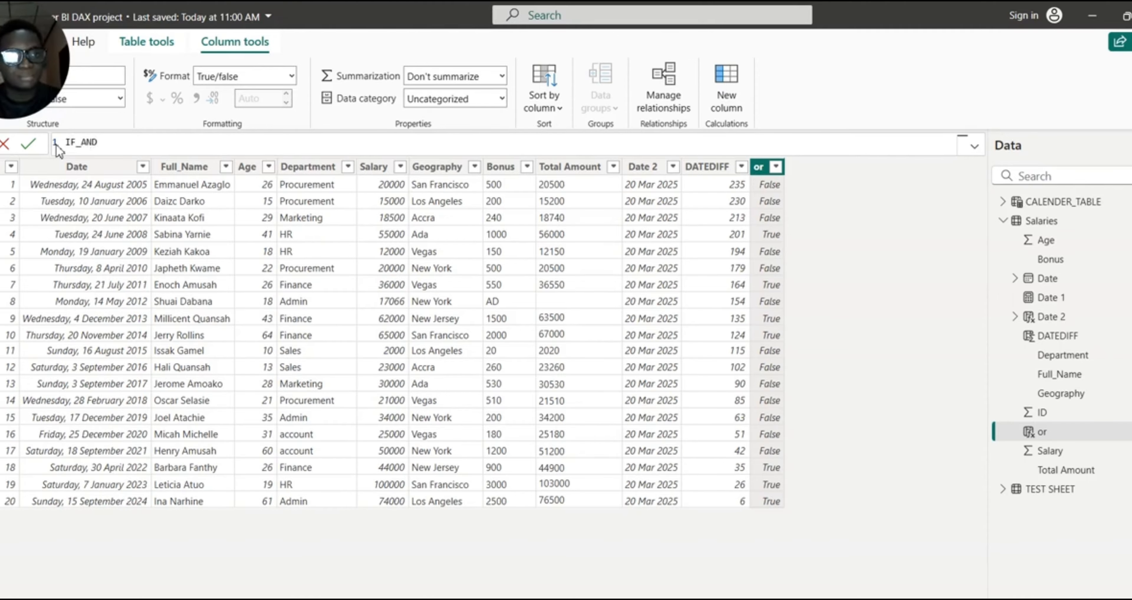
text( =)
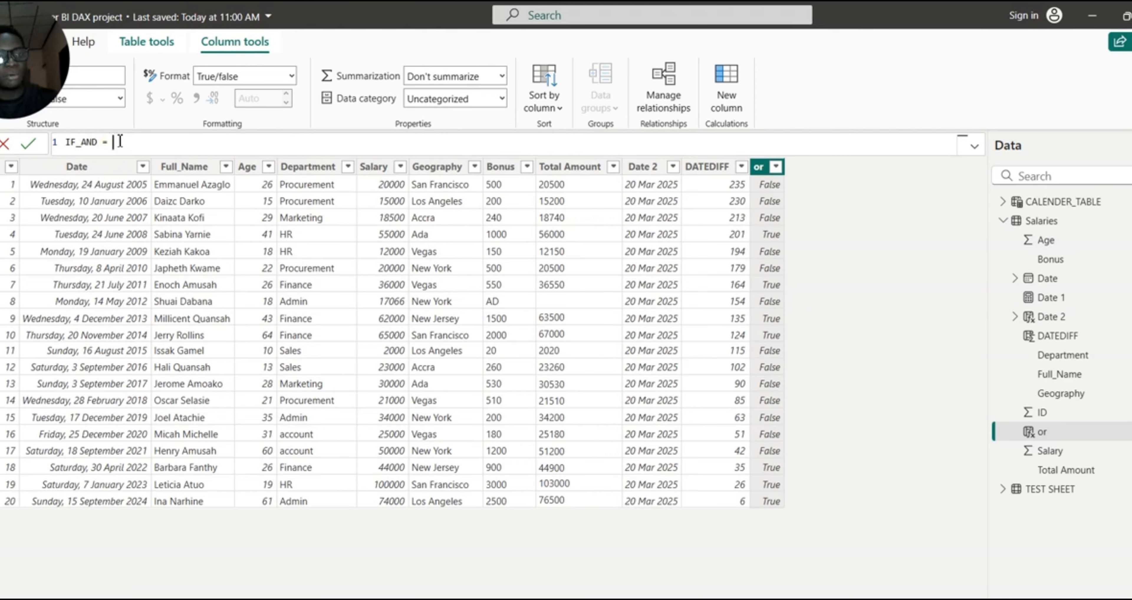
text(IF)
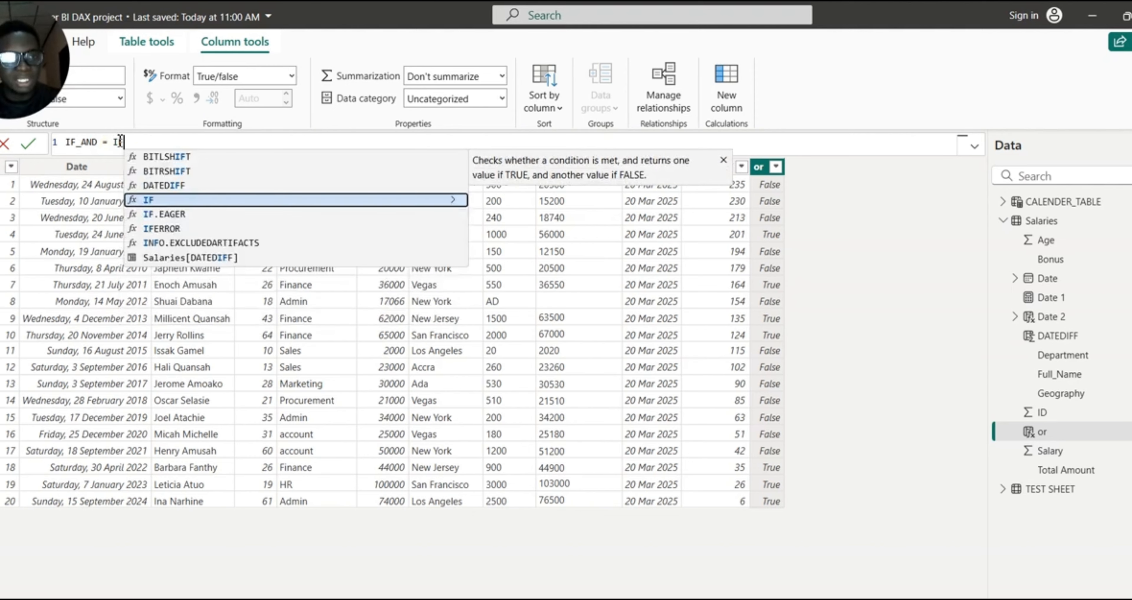
text((AN)
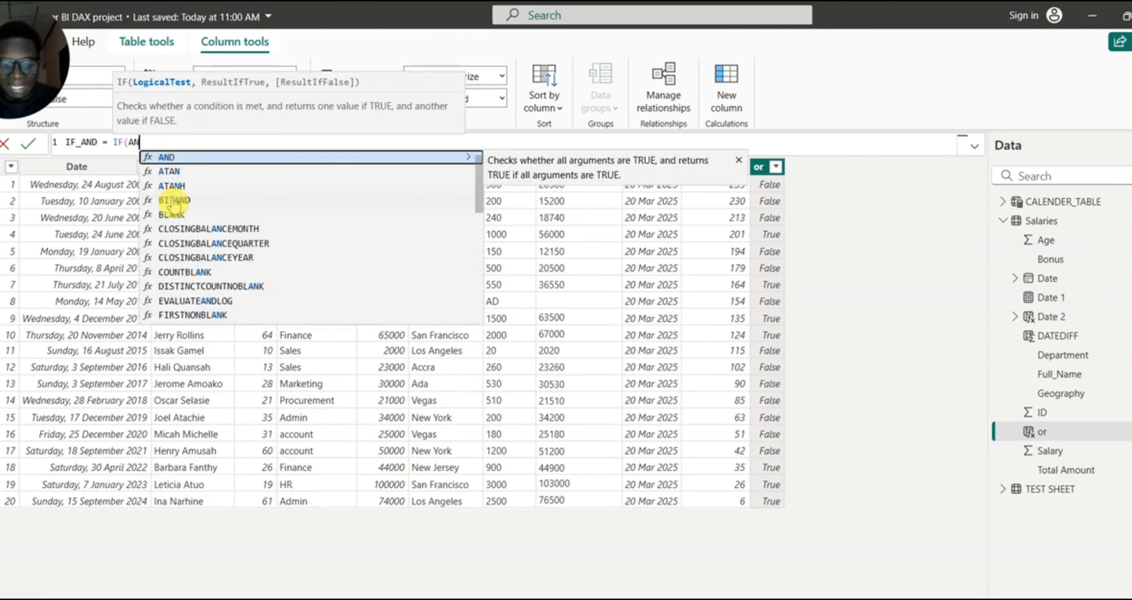
text(D()
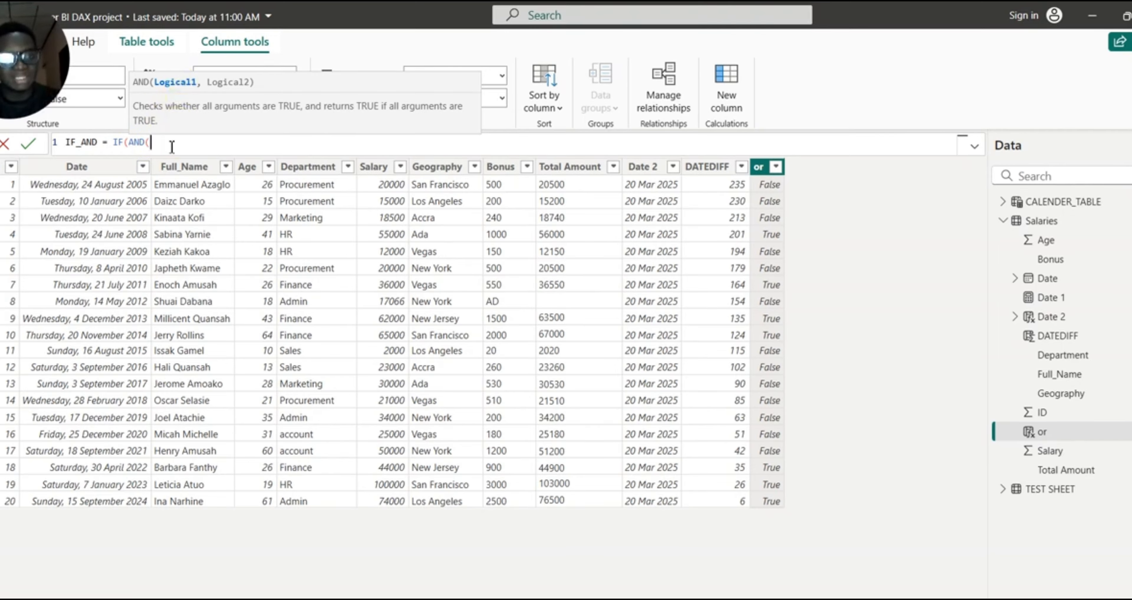
Add Salaries[Department] = "Procurement" as the first condition of the AND function.
text(DEPA)
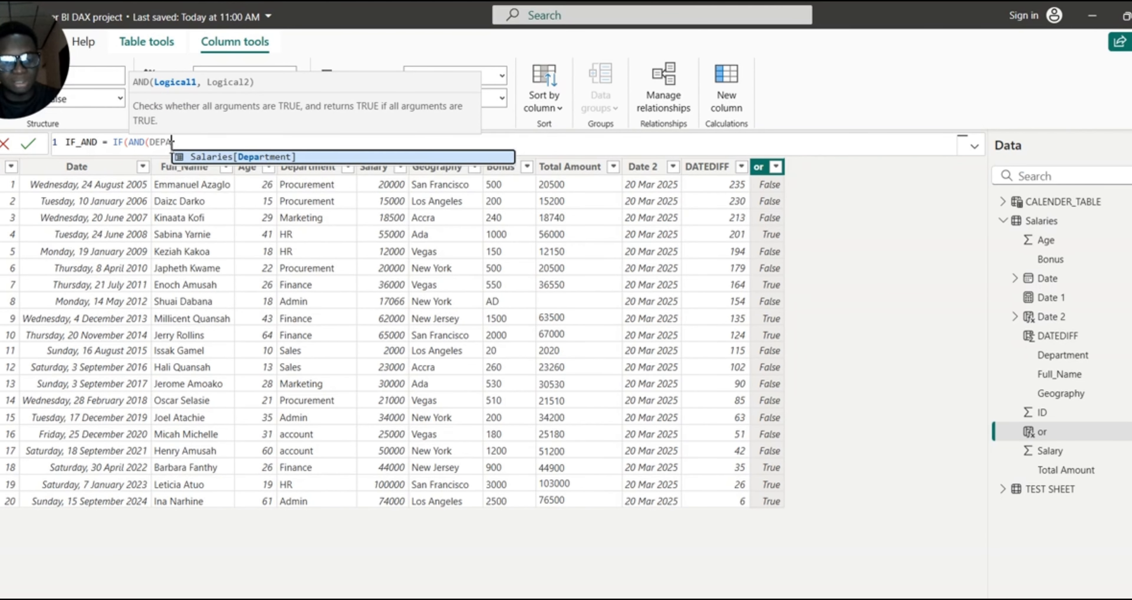
text(RT)
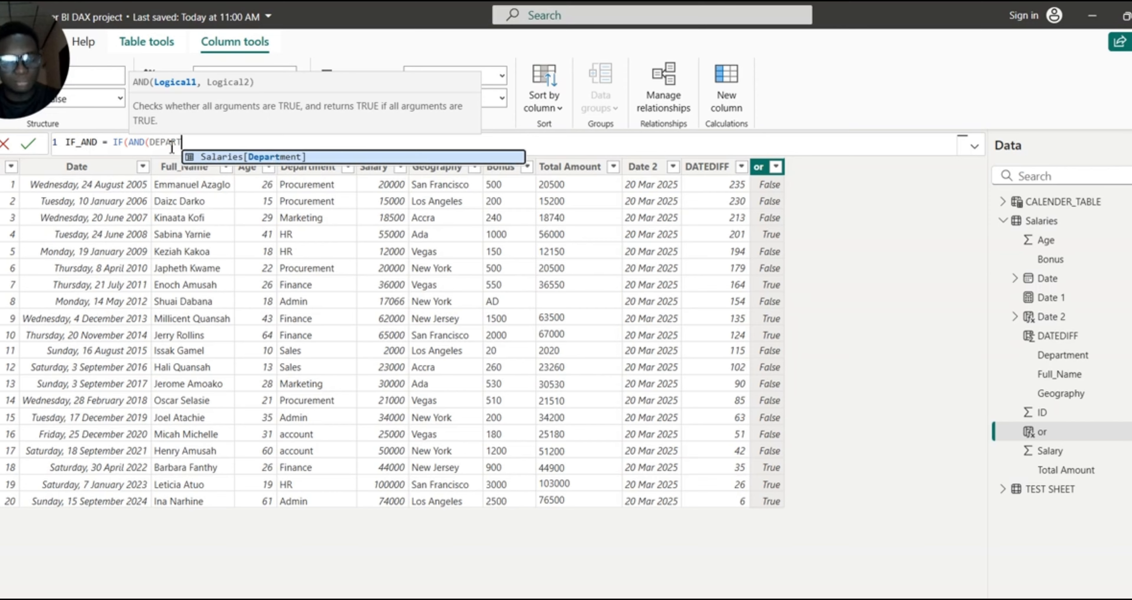
click(286, 157)
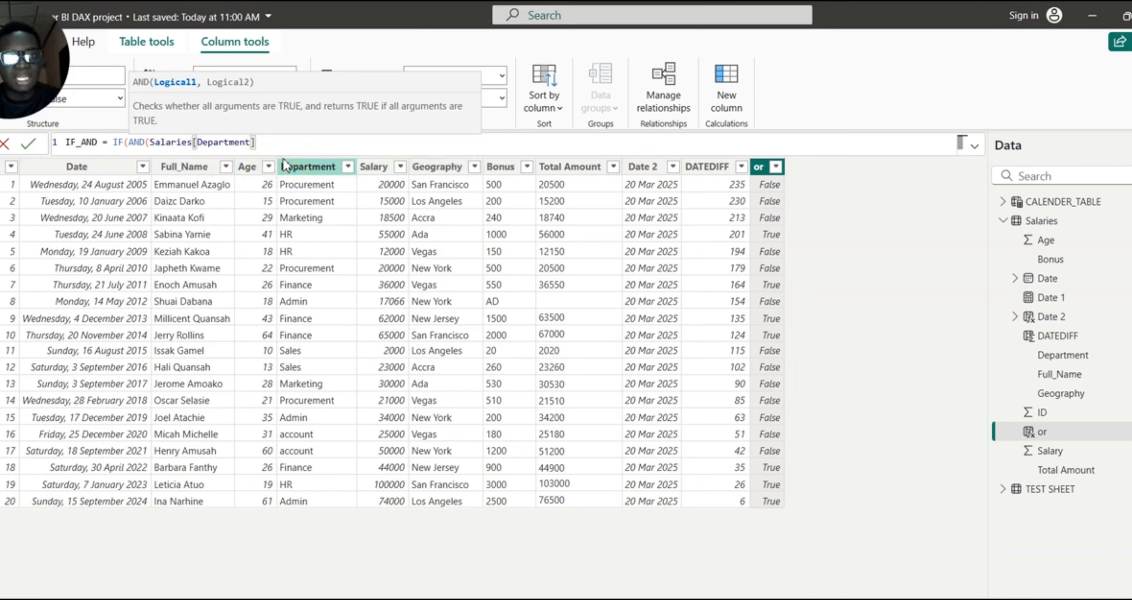
text(= "P)
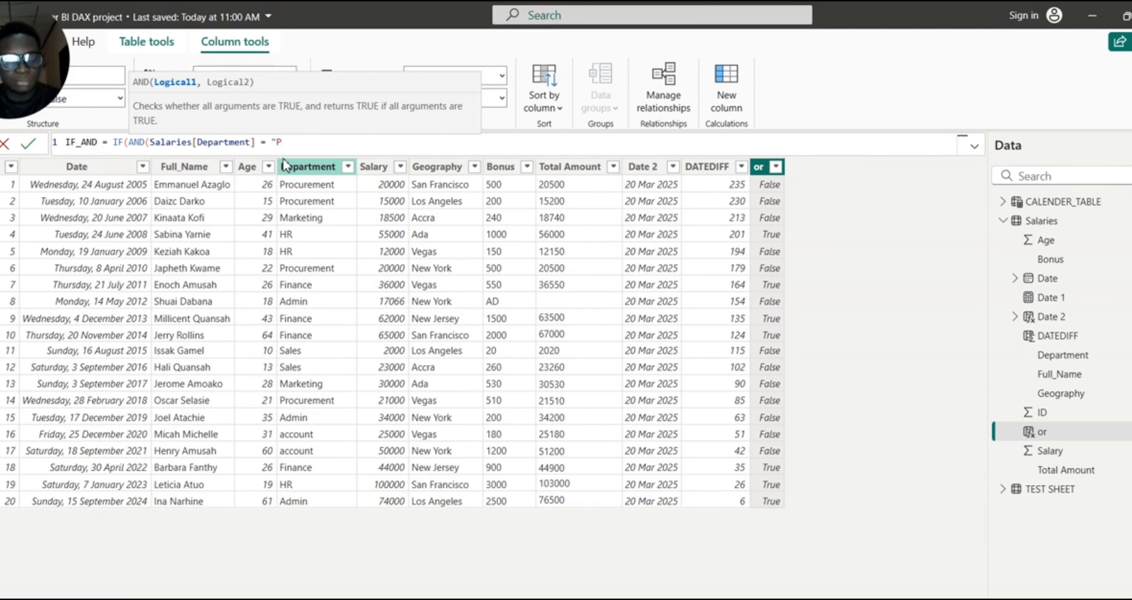
text(rocurement)
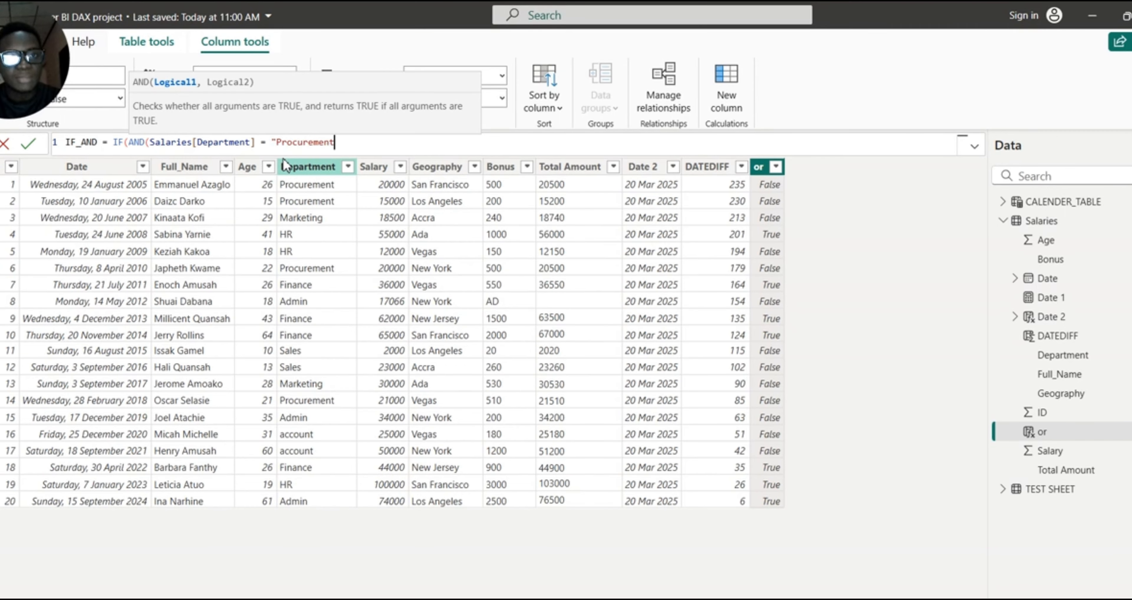
text(", )
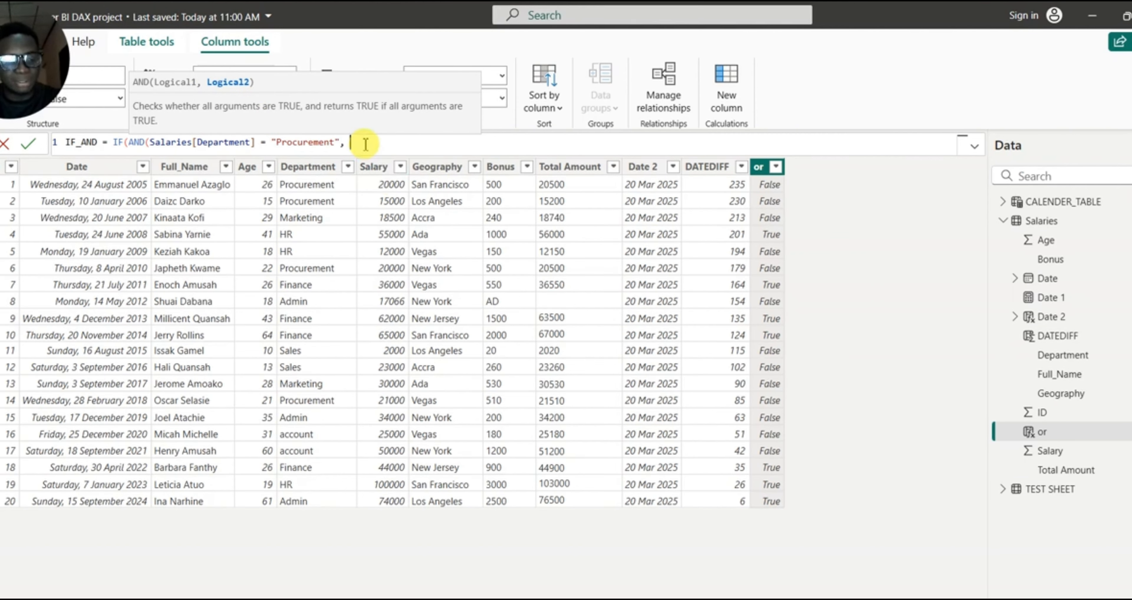
Add Salaries[Salary] > 20000 as the second condition and close the AND function.
text(Salaries[Salary)
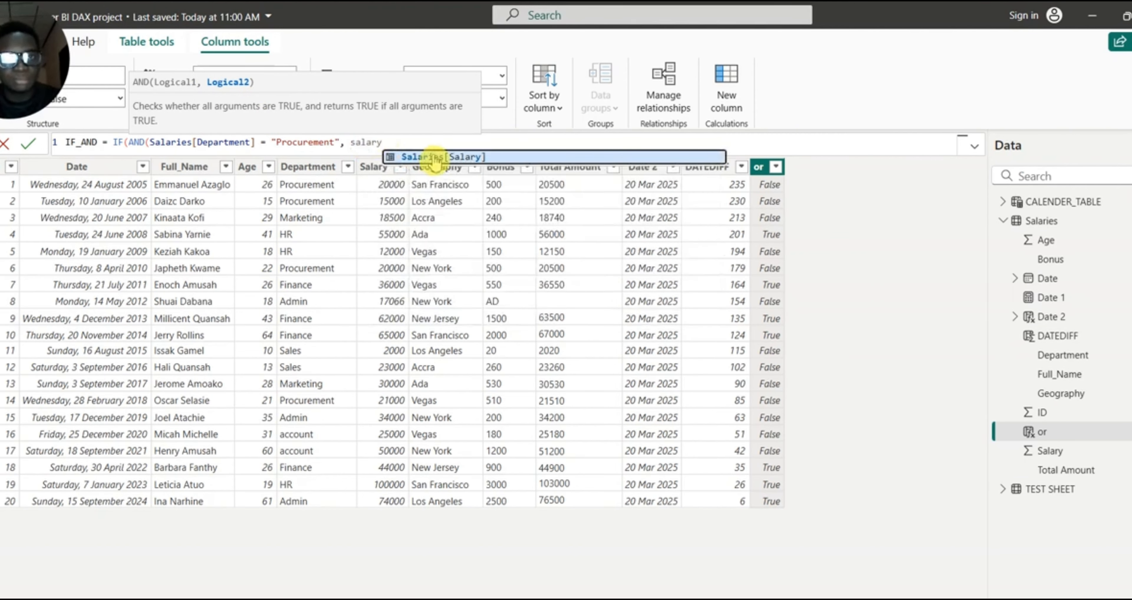
click(443, 157)
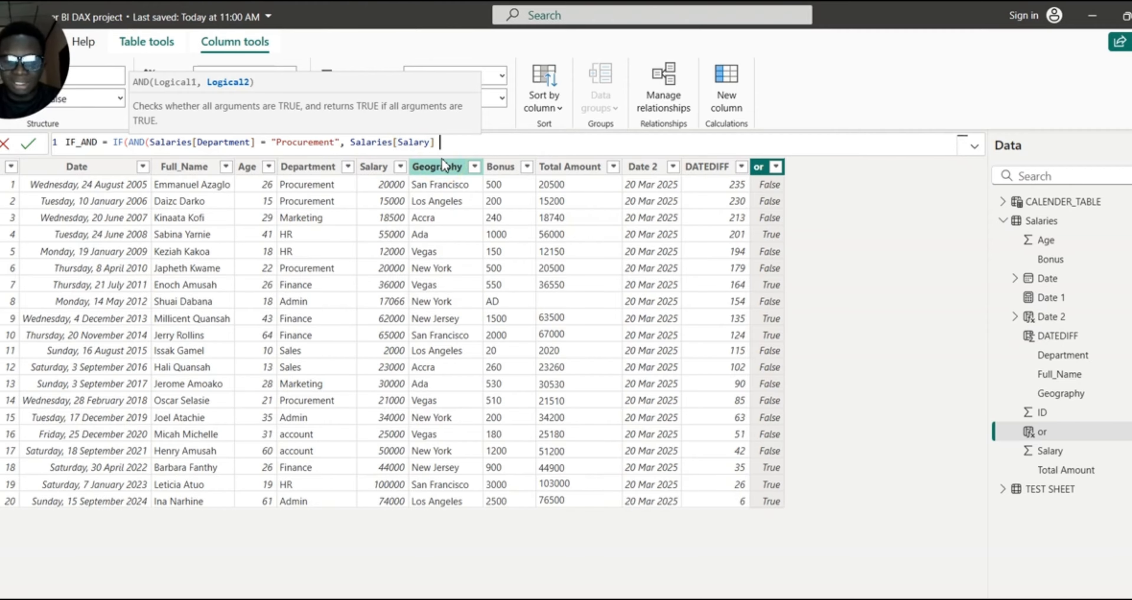
text(> 20000)
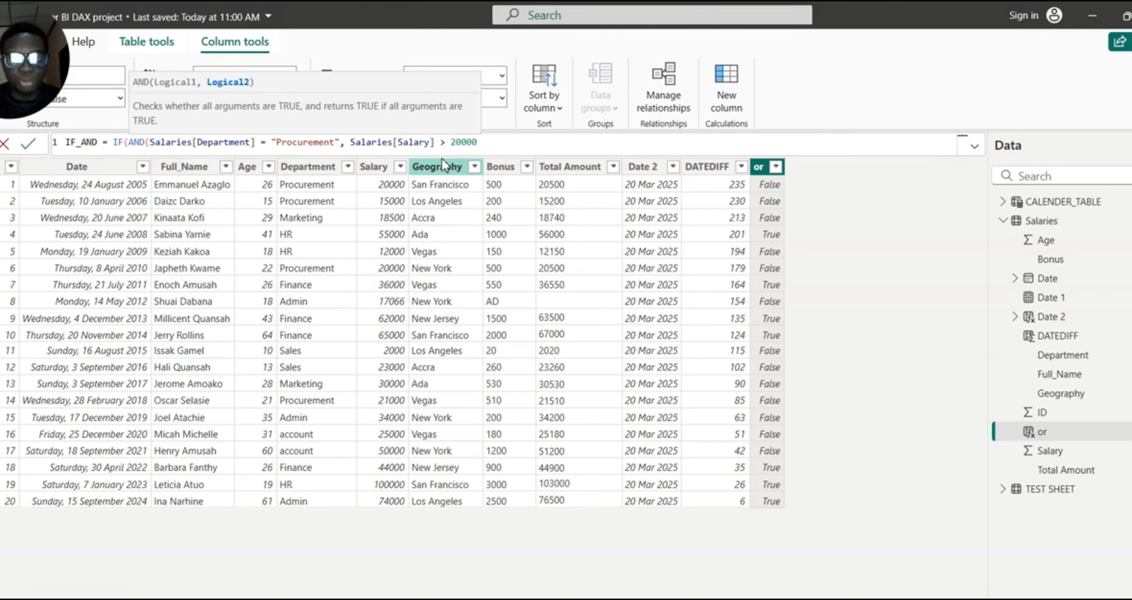
text())
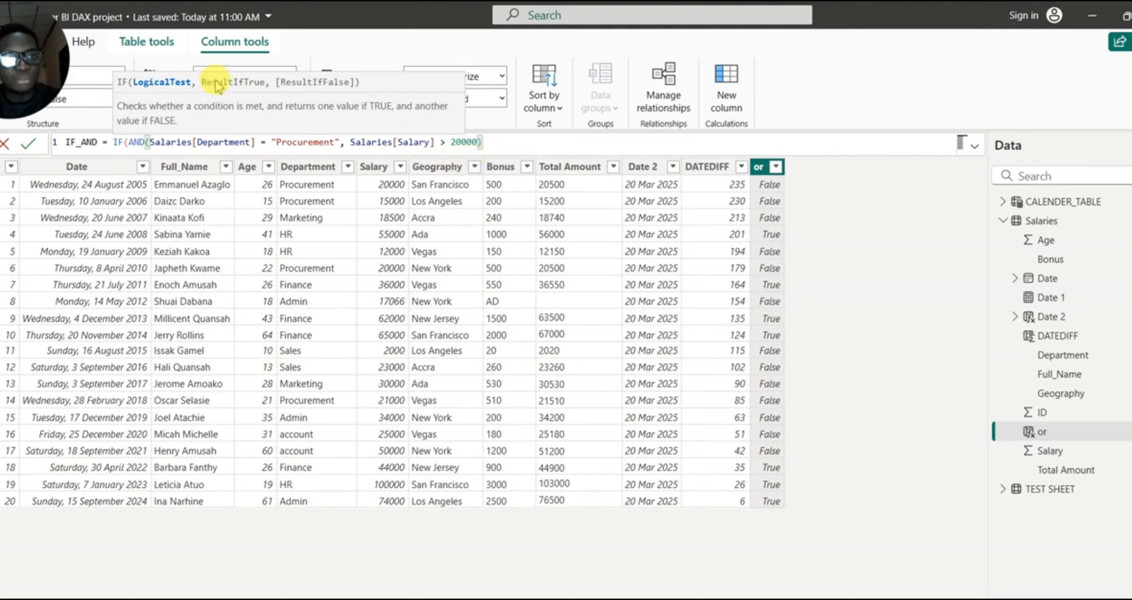
Add "Doing Well" as the IF function's result when the AND test is true.
text(,)
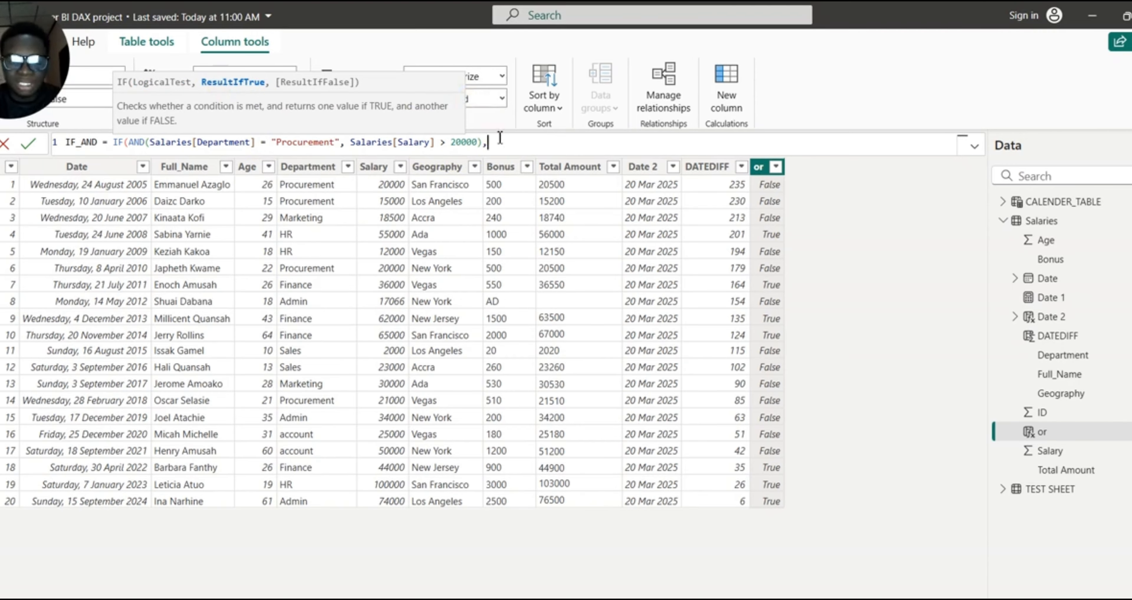
text("Doing)
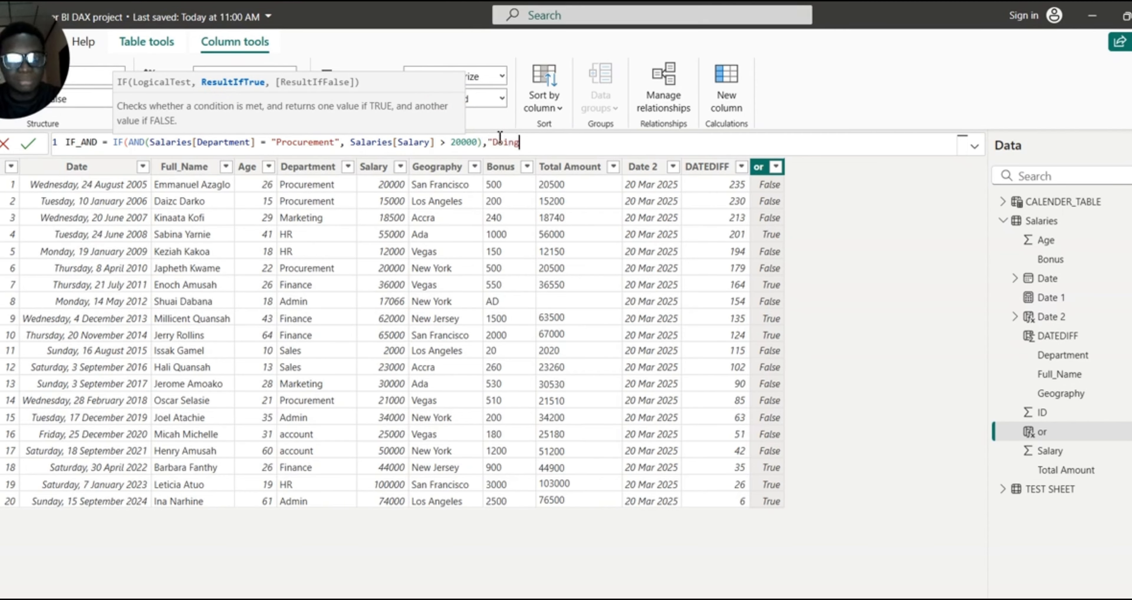
text( W)
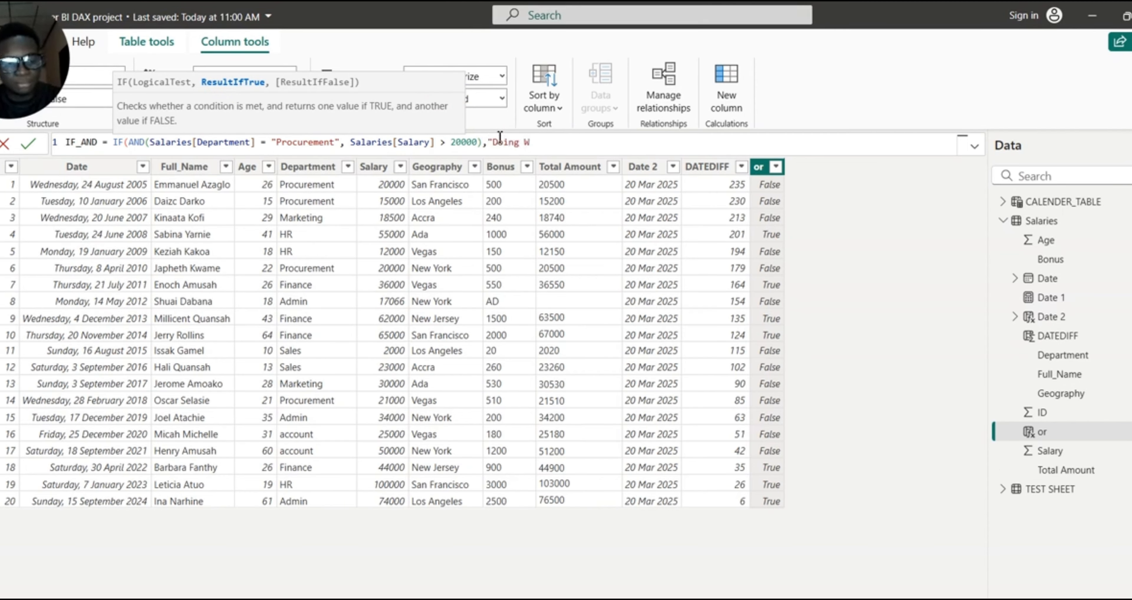
text(ell)
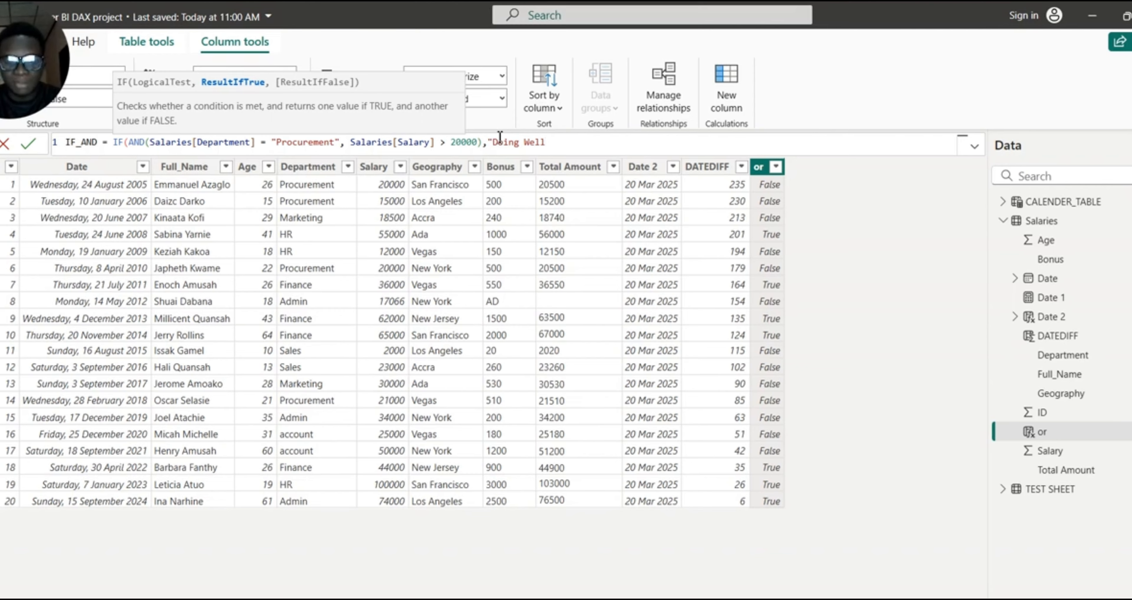
text(", )
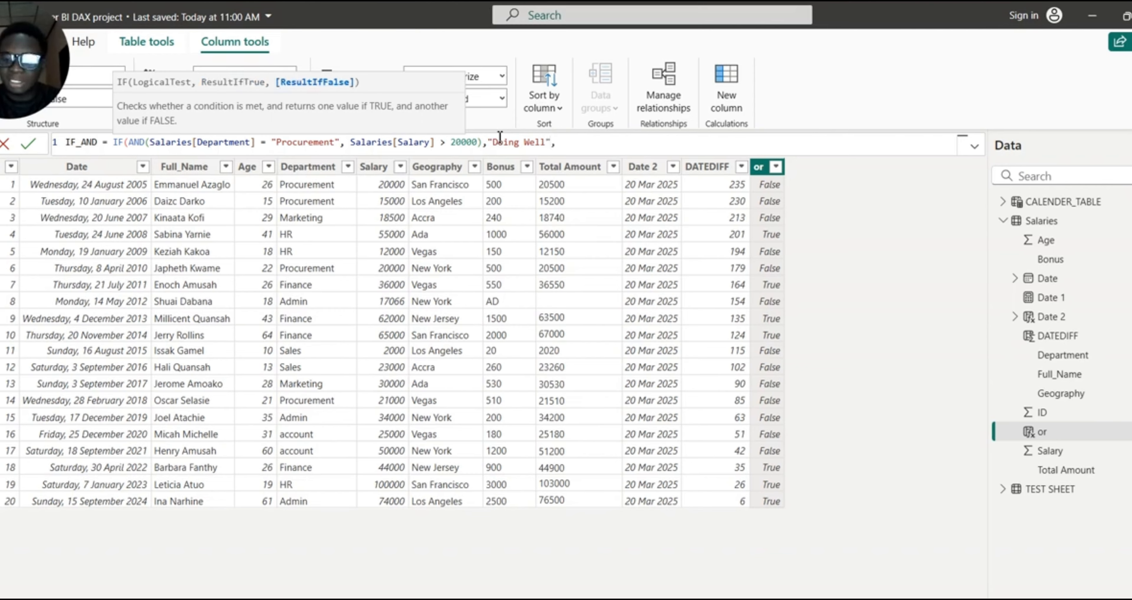
Add "Not Performing" as the false result, close the IF function and apply the IF_AND formula.
text("Not)
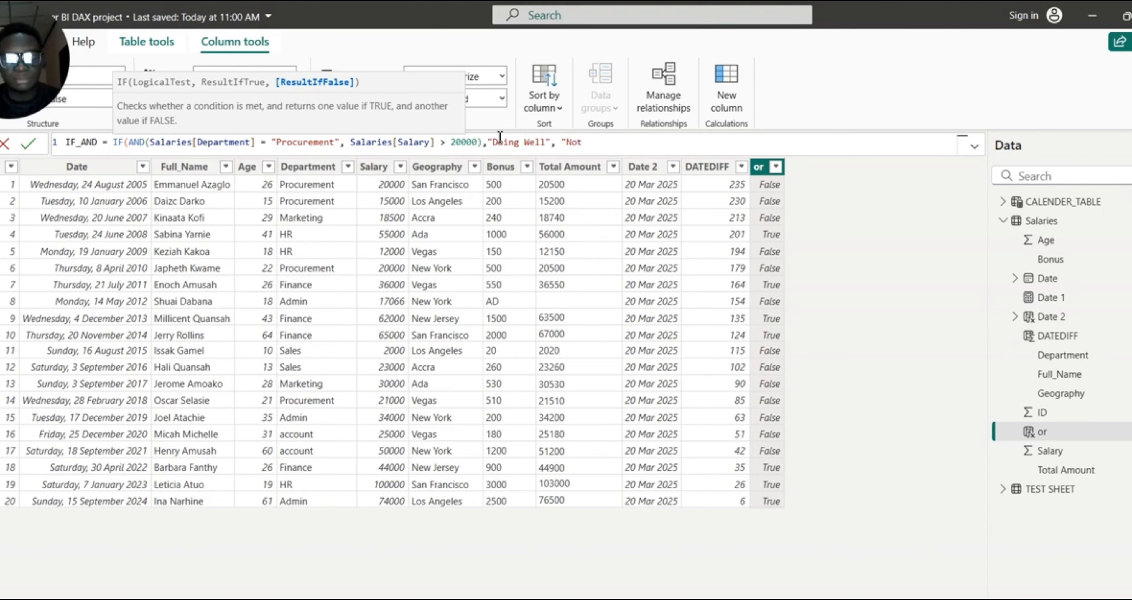
text( Perfor)
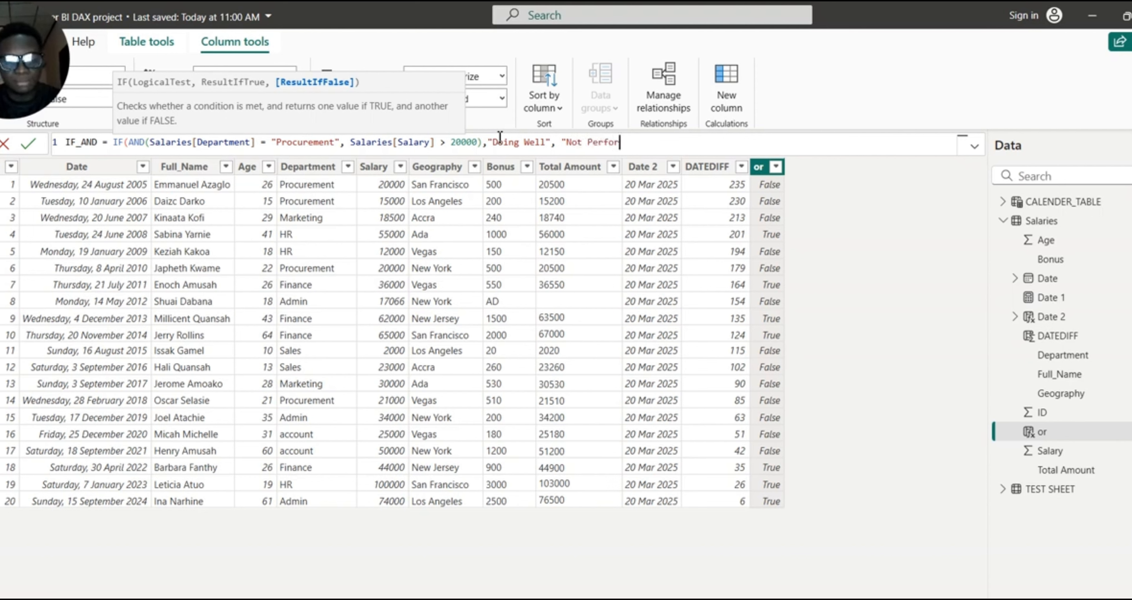
text(ming)
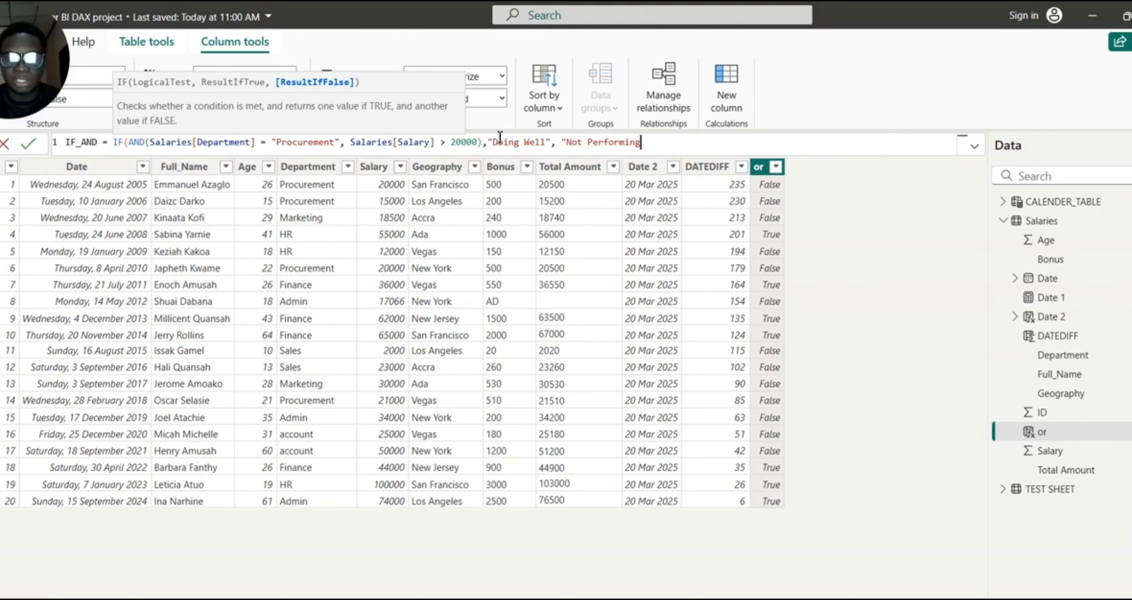
text("))
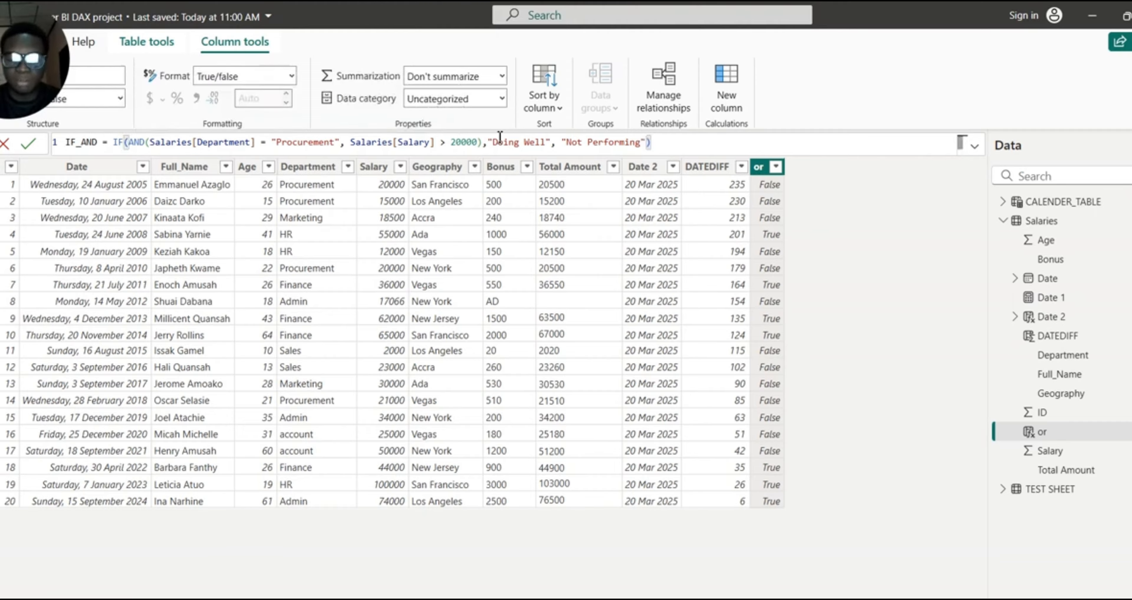
key(Return)
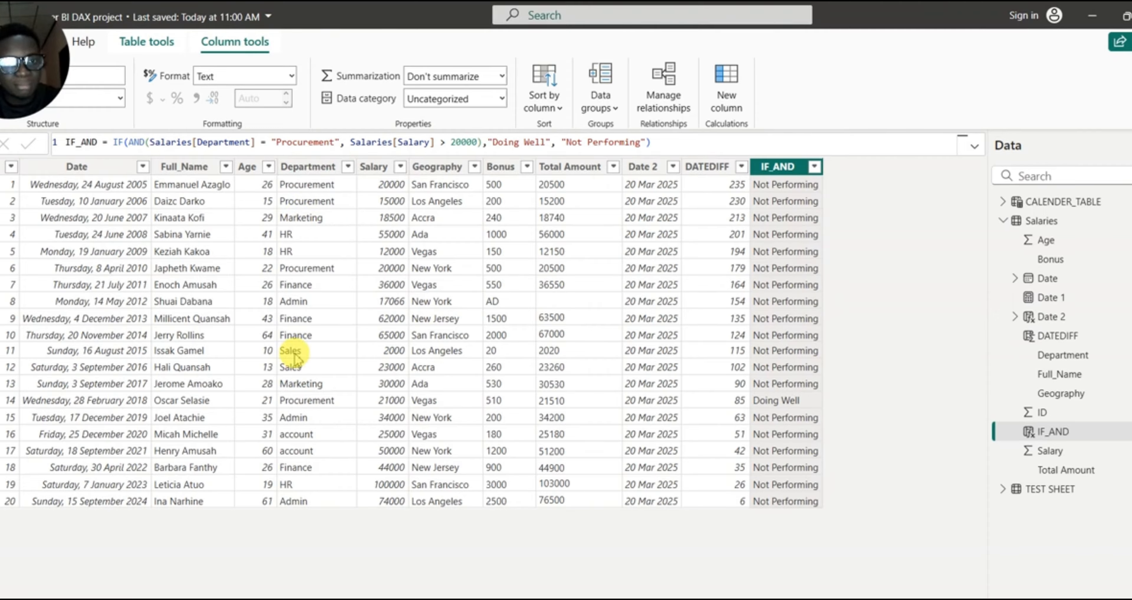
Change the department condition in the IF_AND formula to "Marketing" and apply it.
click(336, 143)
key(BackSpace)
key(BackSpace)
key(BackSpace)
key(BackSpace)
key(BackSpace)
key(BackSpace)
key(BackSpace)
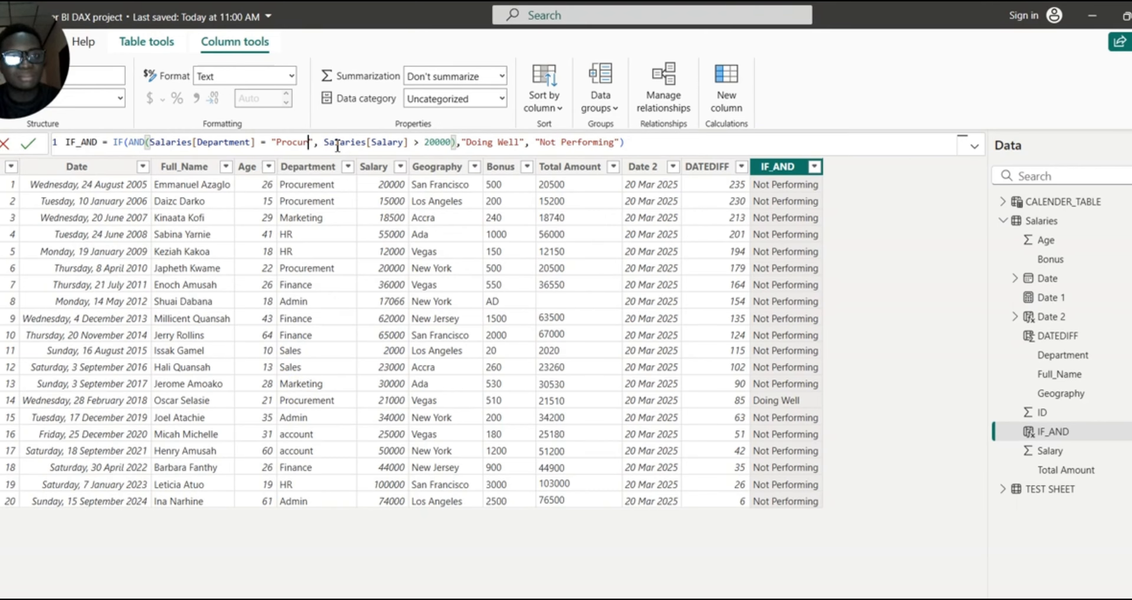
key(BackSpace)
key(BackSpace)
key(BackSpace)
key(BackSpace)
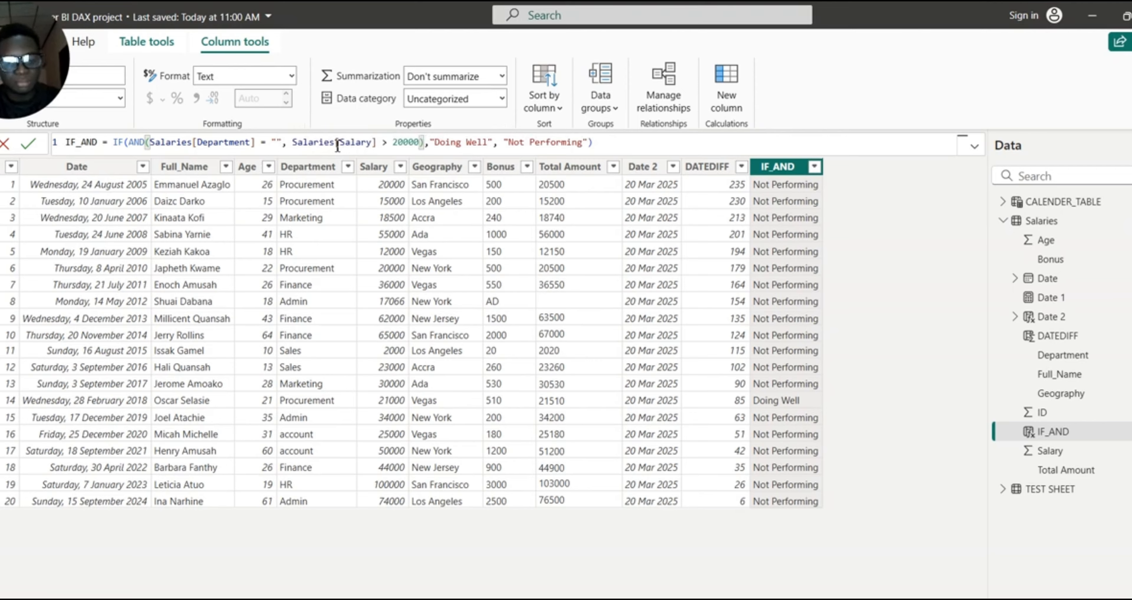
text(Marketing)
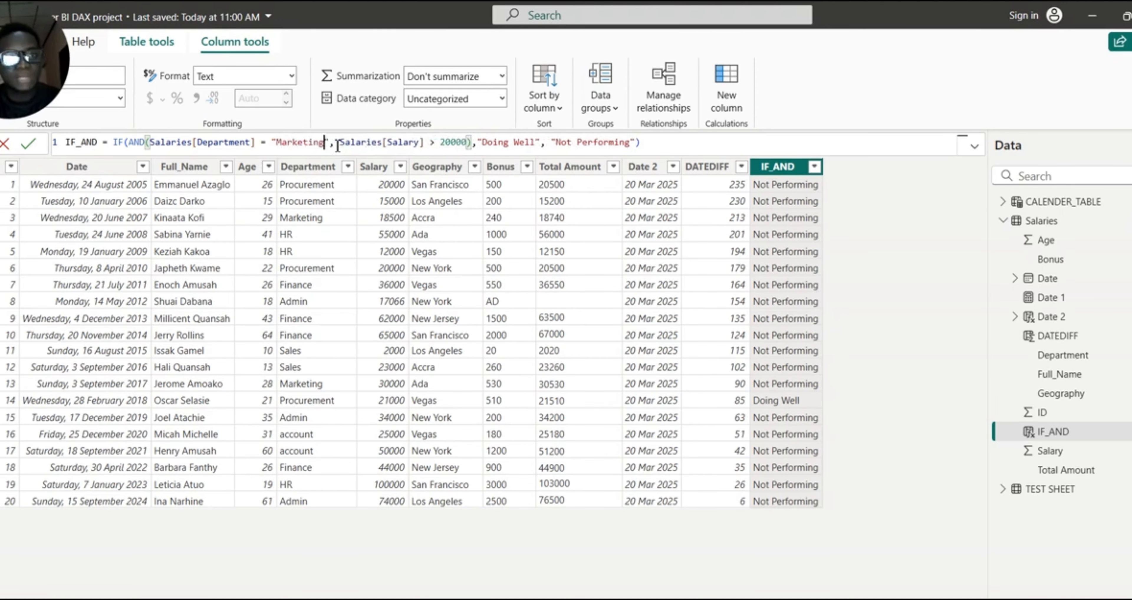
key(Return)
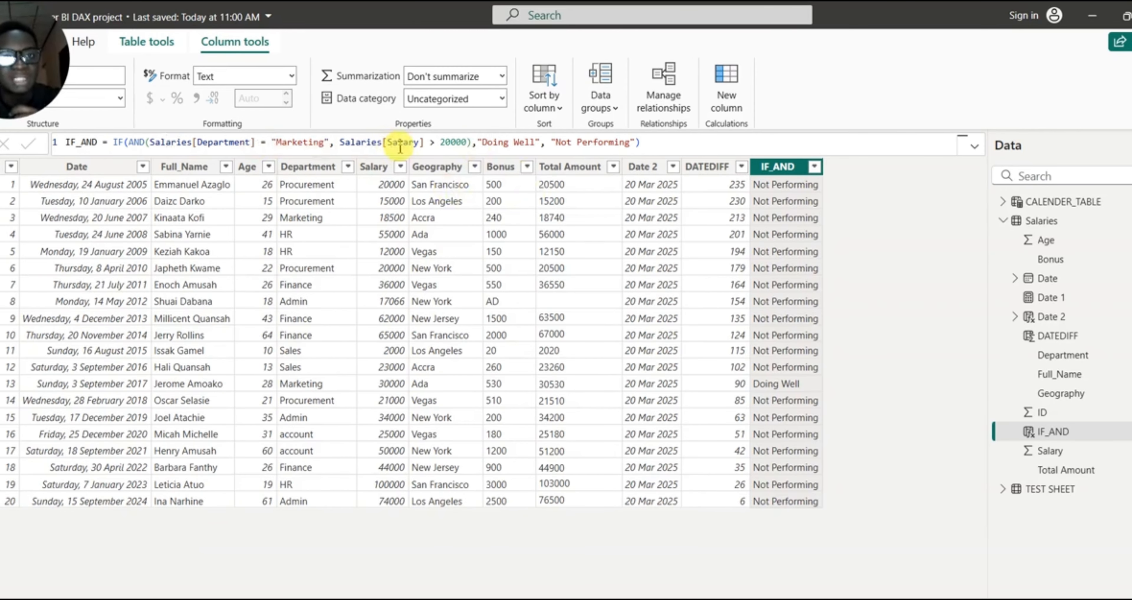
Try adding Salaries[Bonus] = 530 as another argument after the closed AND function, before "Doing Well", and apply the formula.
click(479, 143)
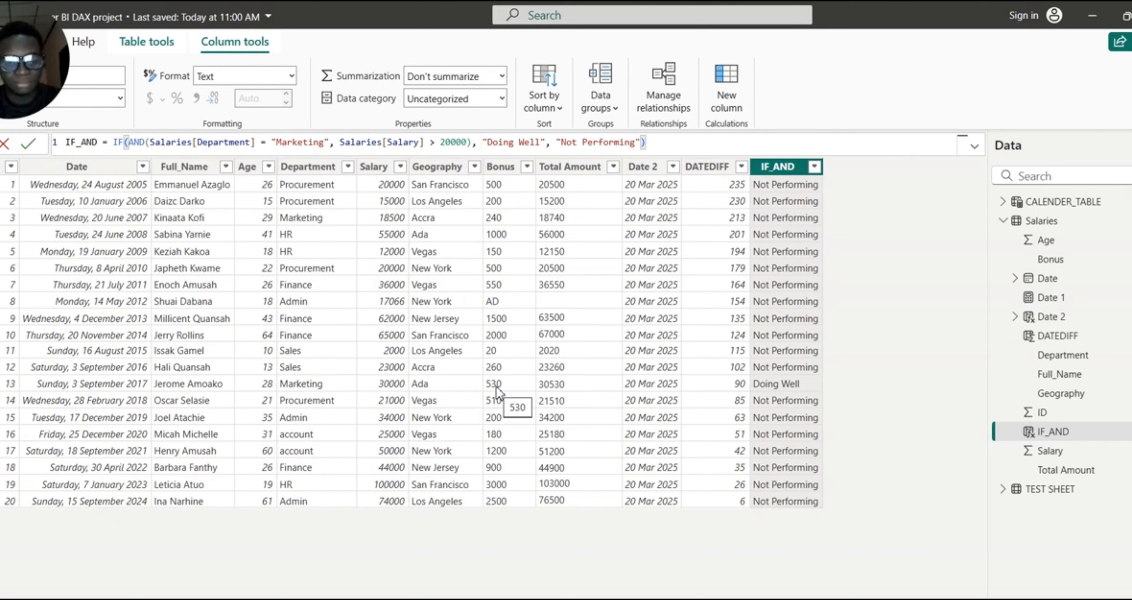
text(bonus)
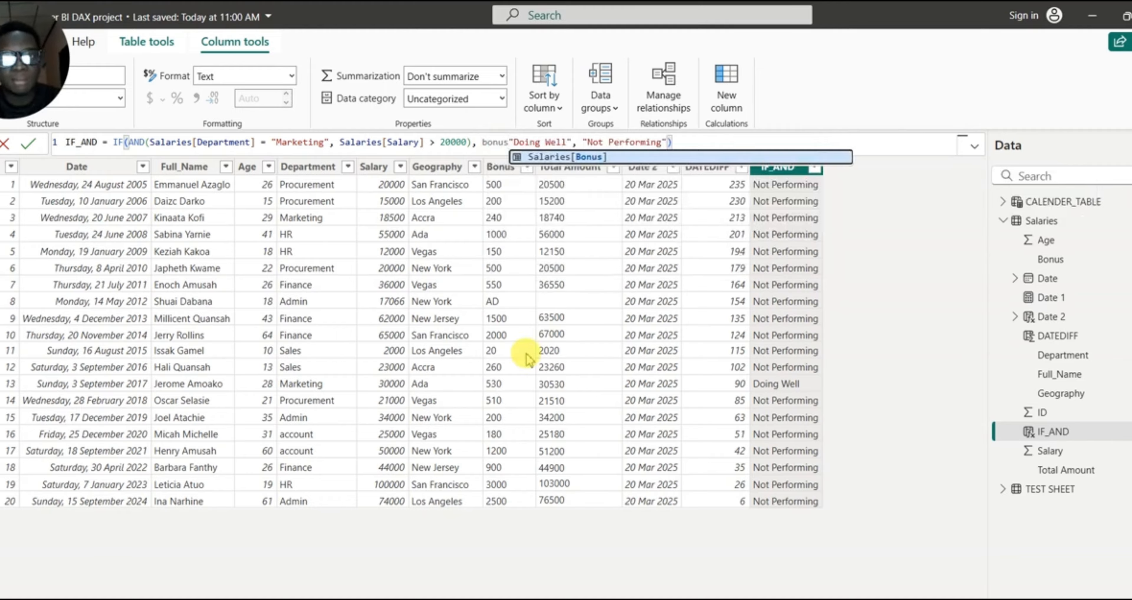
click(597, 160)
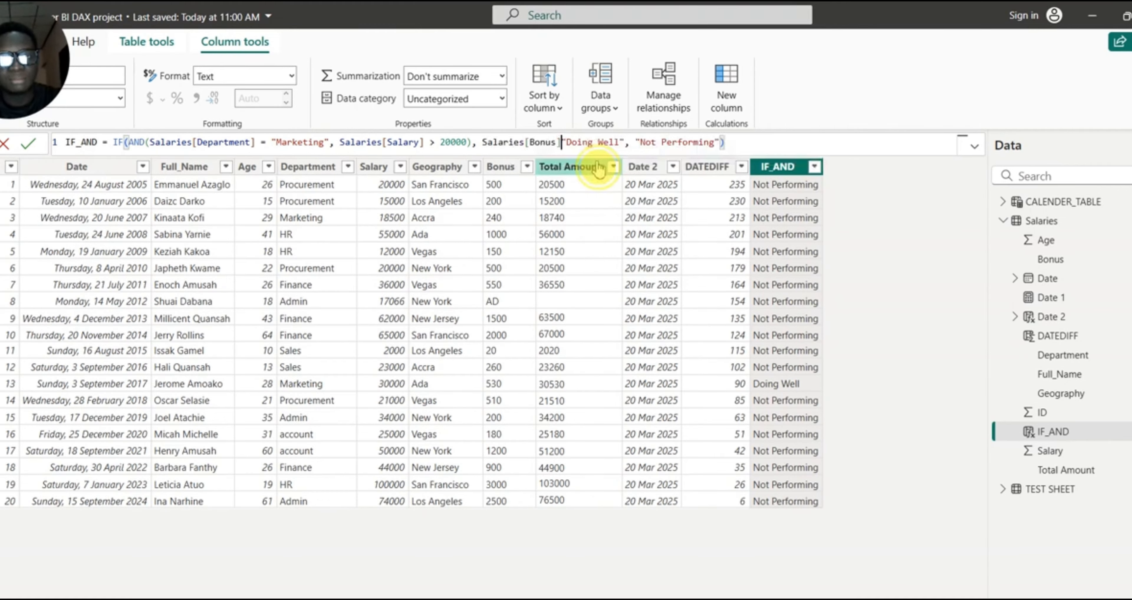
text(= )
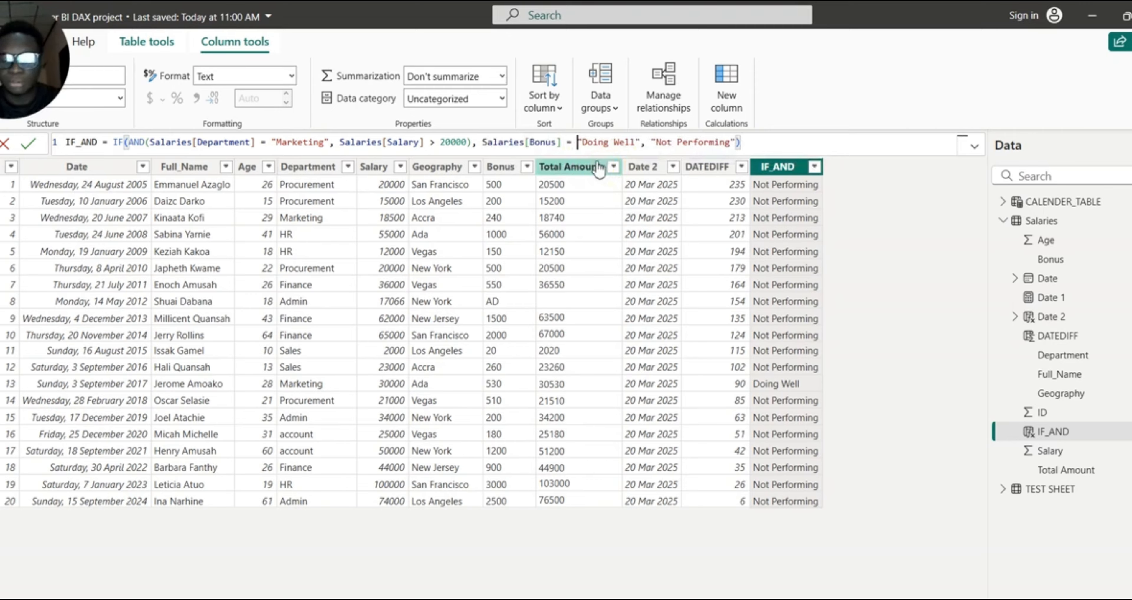
text(530)
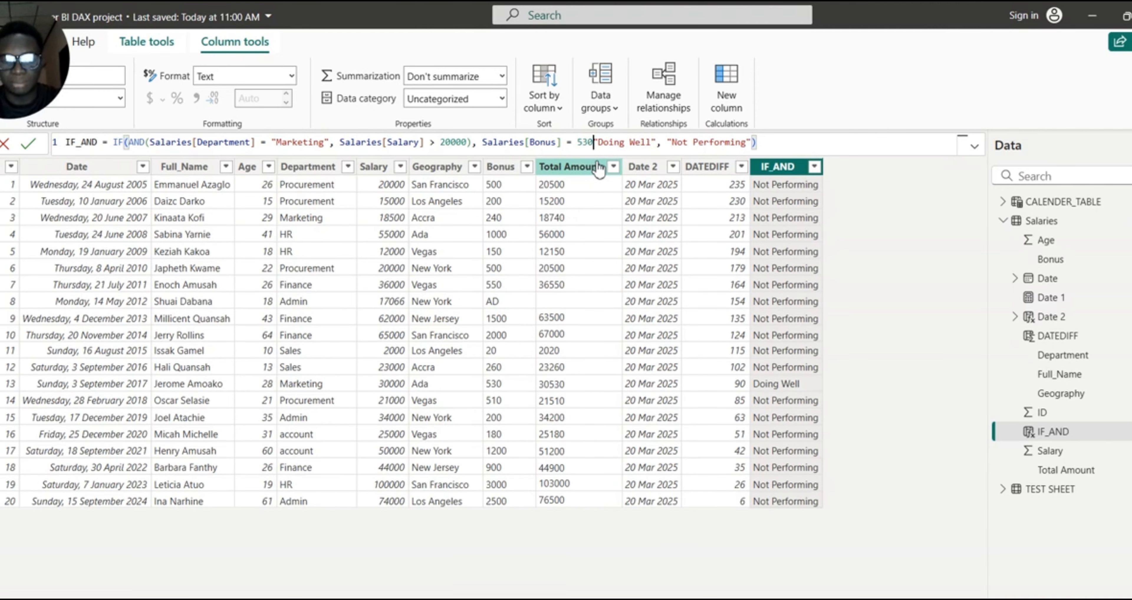
text(,)
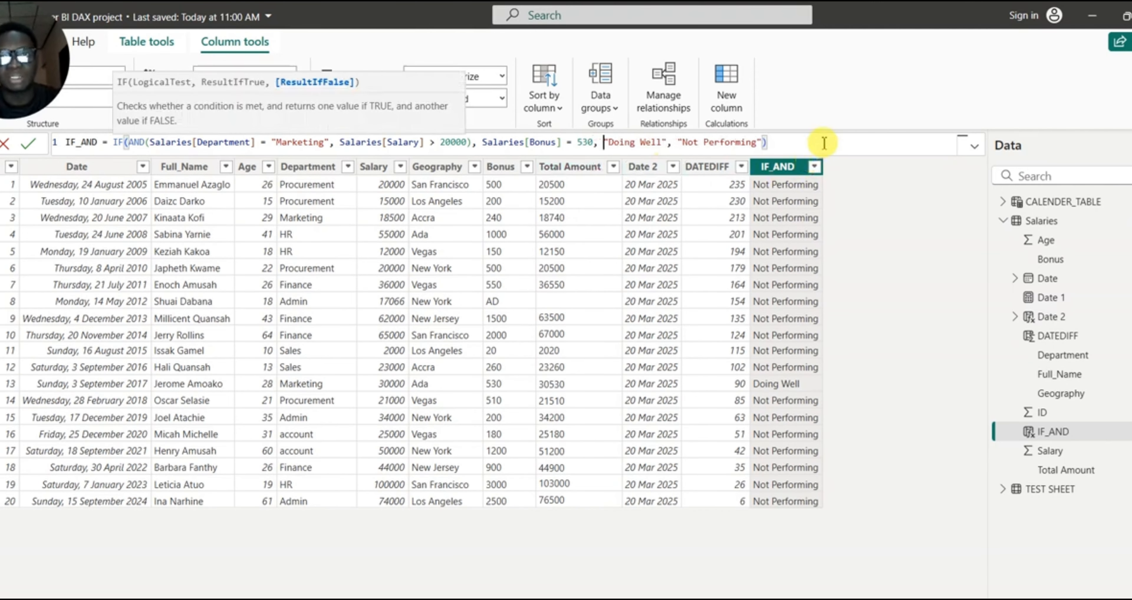
click(812, 142)
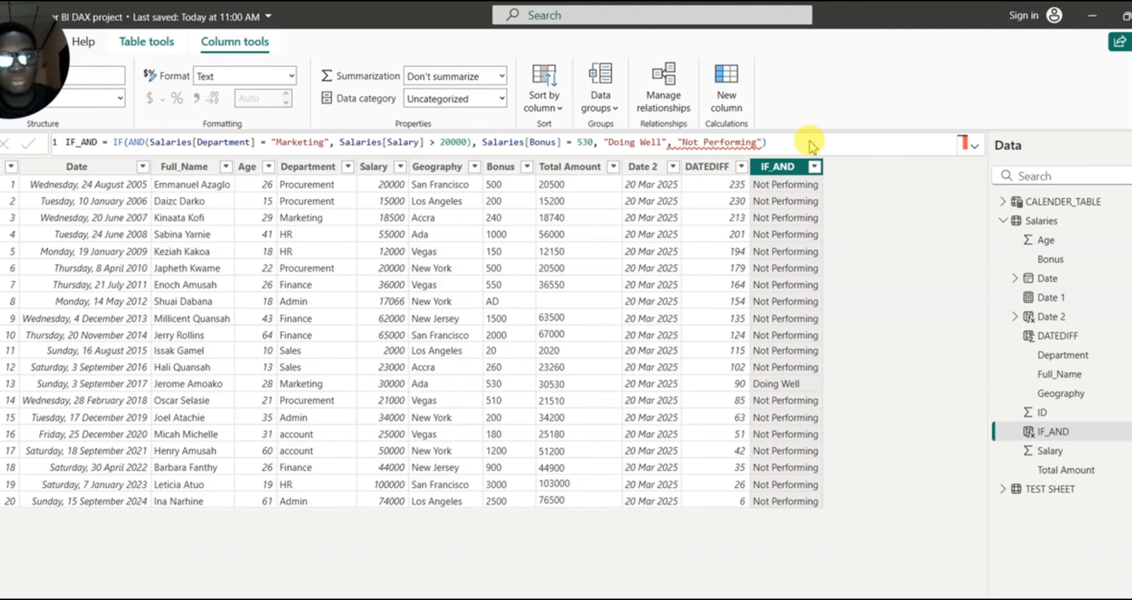
click(641, 210)
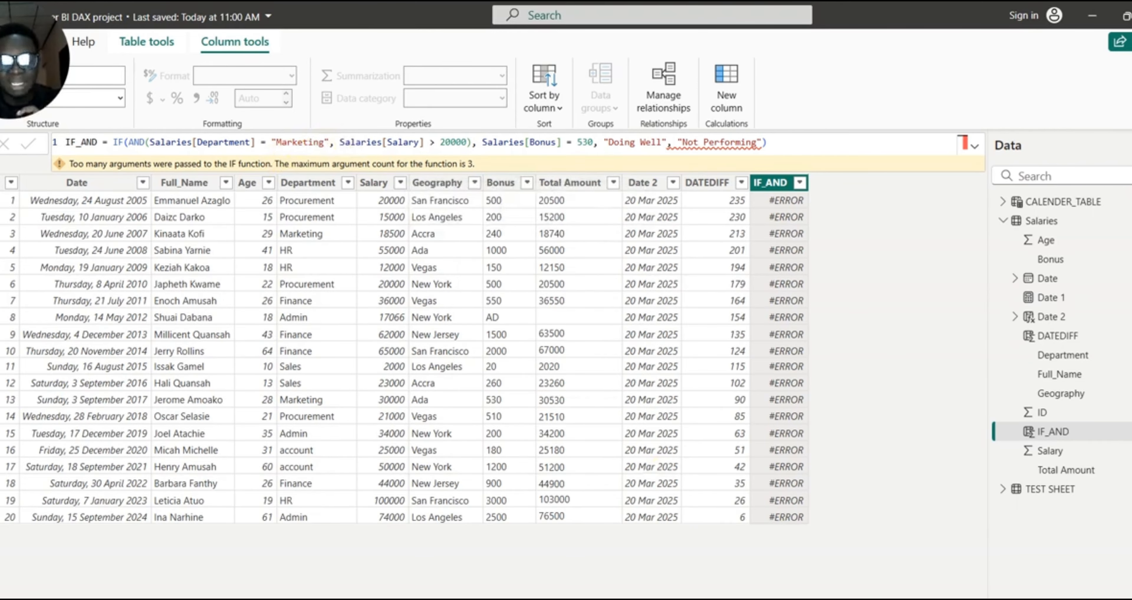
Check the LOGICAL topics in DAX LESSONS.pptx, and back in Power BI remove AND and its opening parenthesis from the IF_AND formula.
click(581, 581)
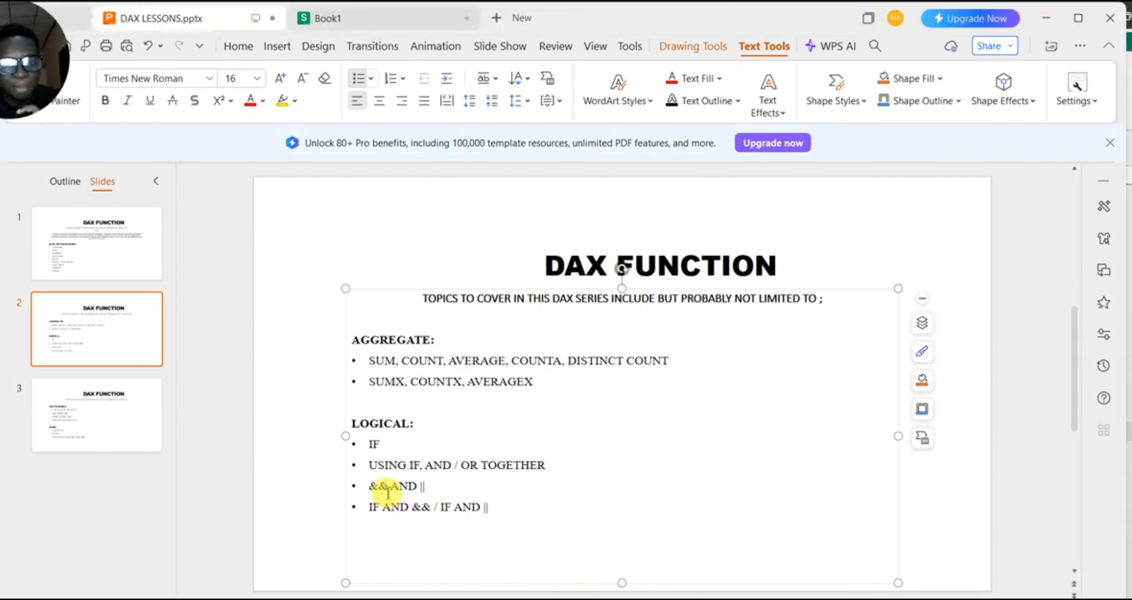
click(1047, 23)
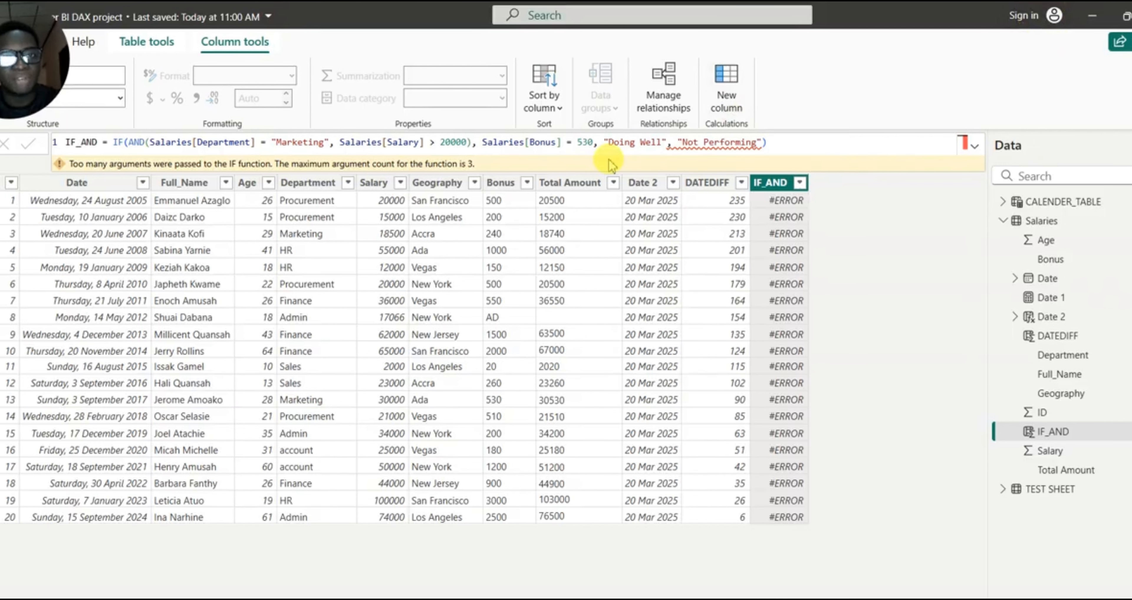
double_click(140, 142)
key(BackSpace)
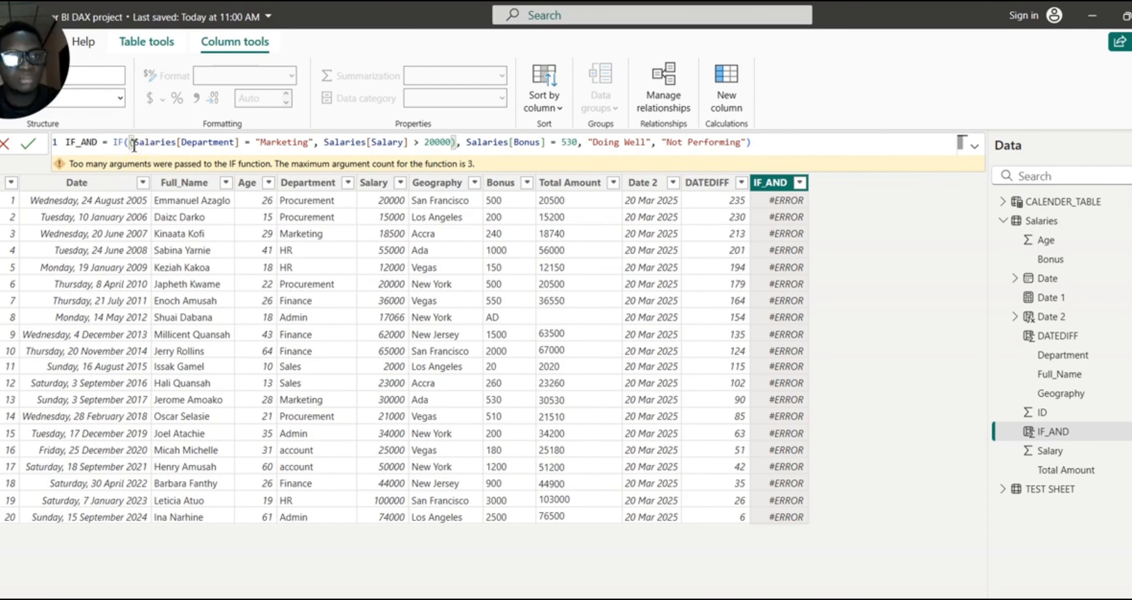
key(BackSpace)
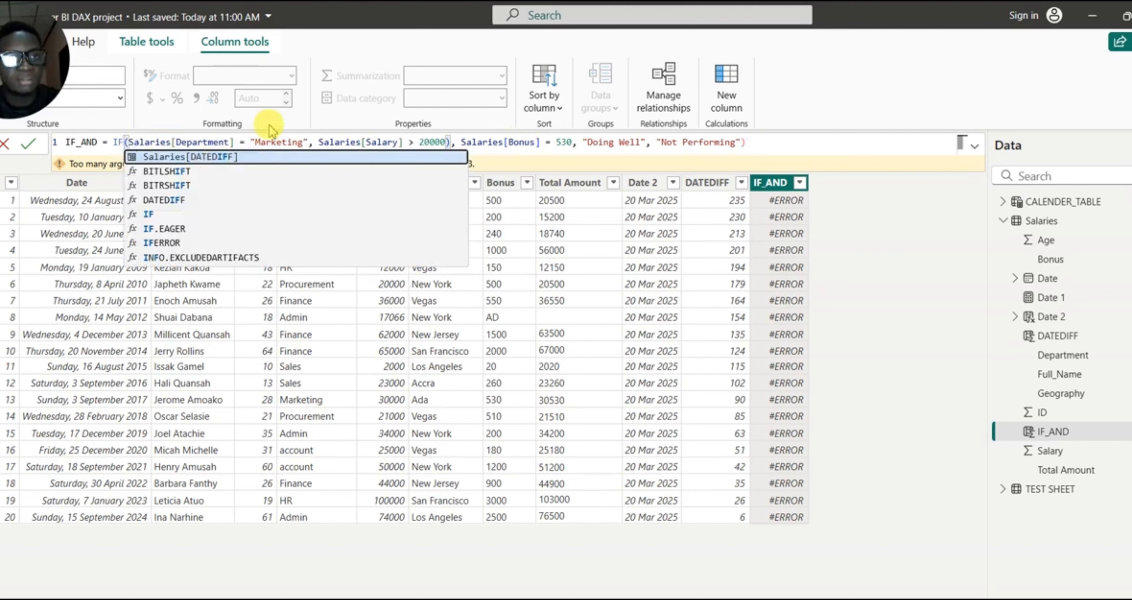
click(518, 150)
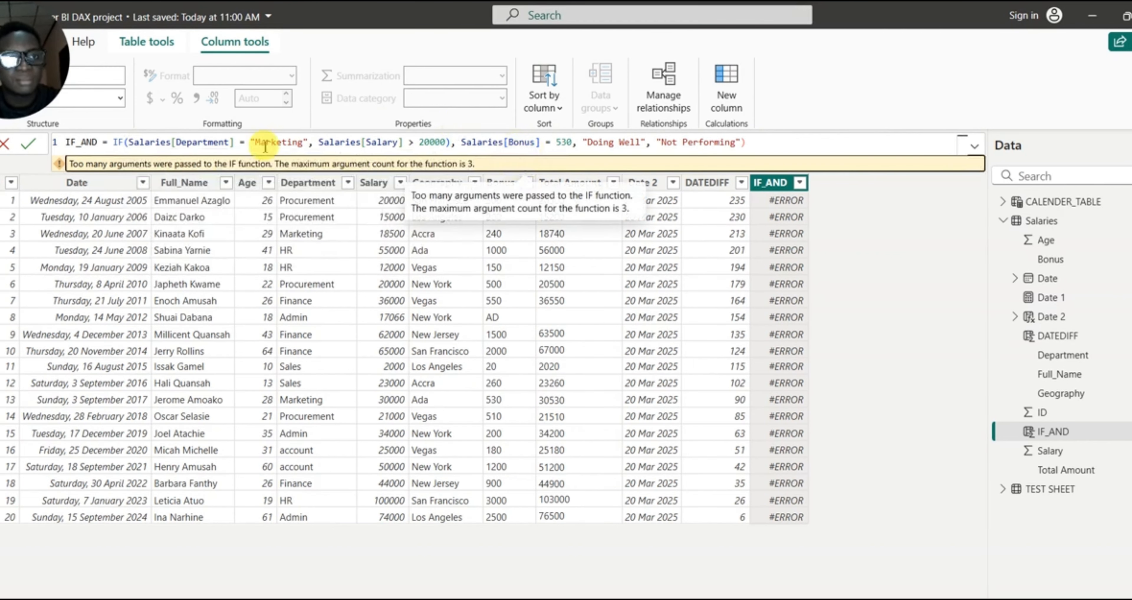
Replace the comma between the Department and Salary conditions with the && operator.
click(321, 145)
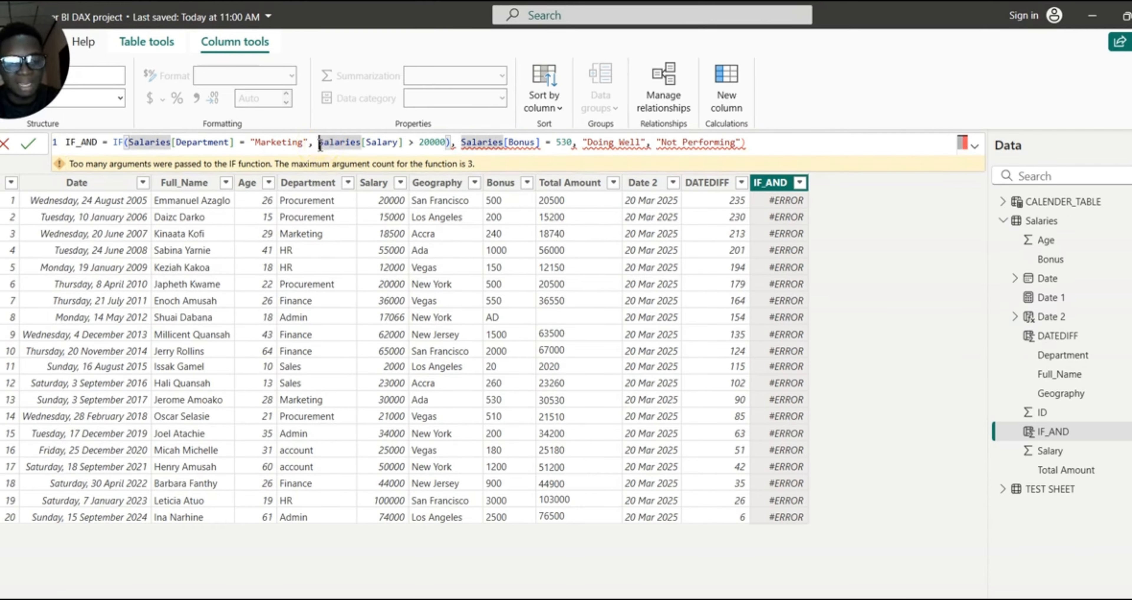
text(&&)
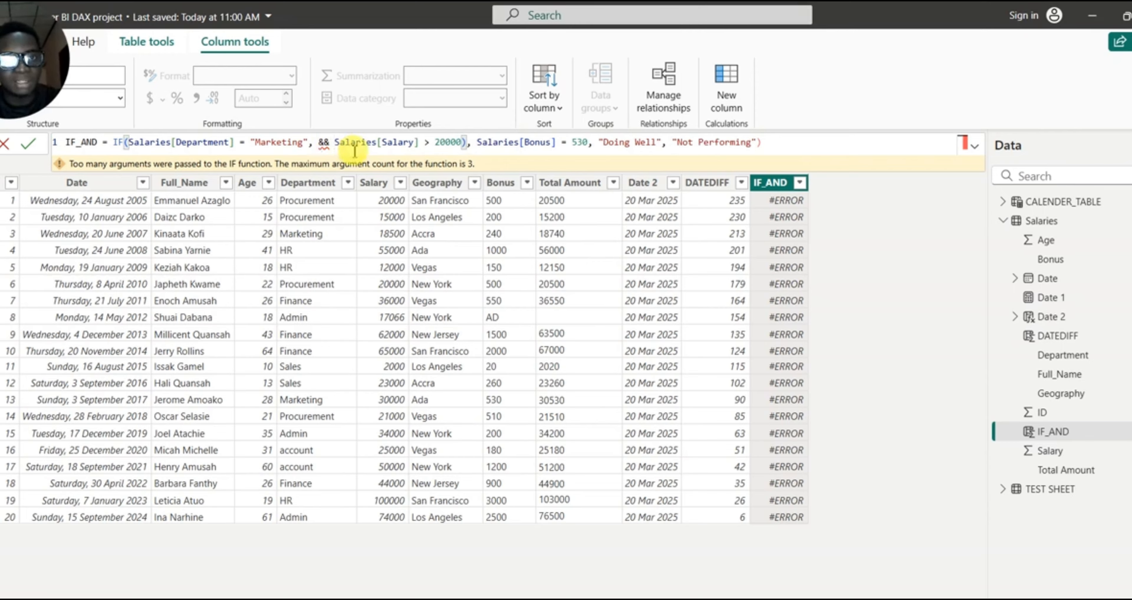
click(316, 145)
key(BackSpace)
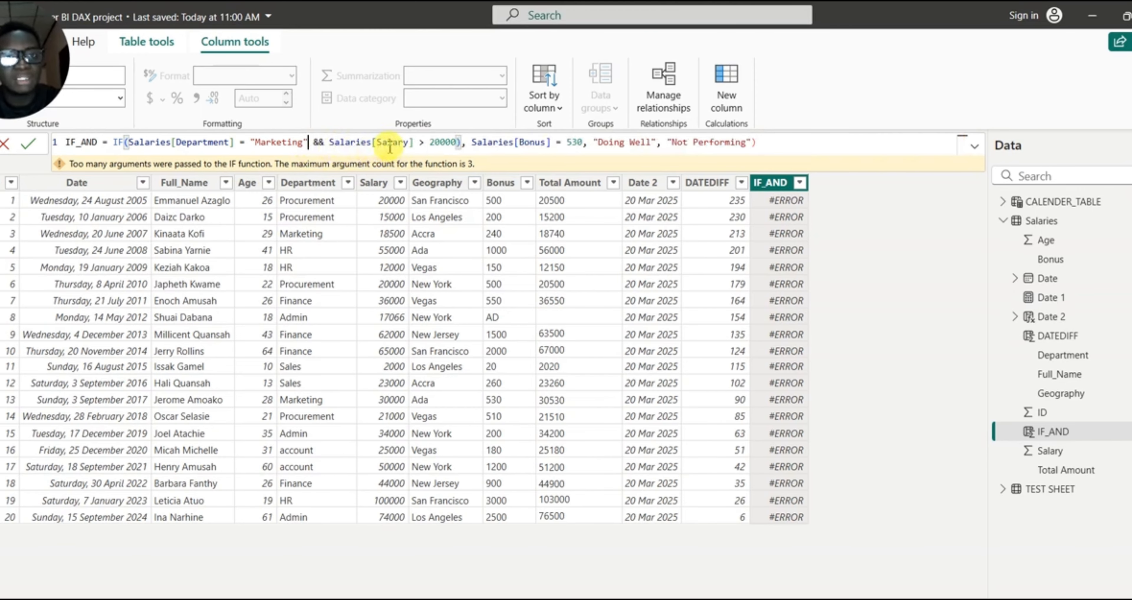
Replace the comma before the Salaries[Bonus] = 530 condition with the && operator.
click(472, 145)
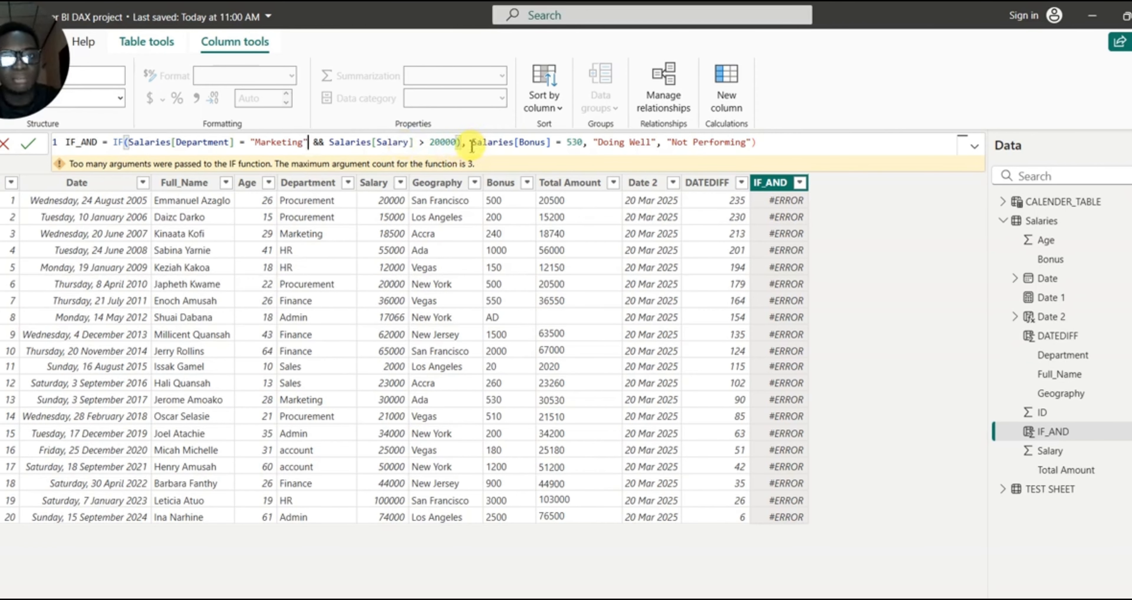
key(BackSpace)
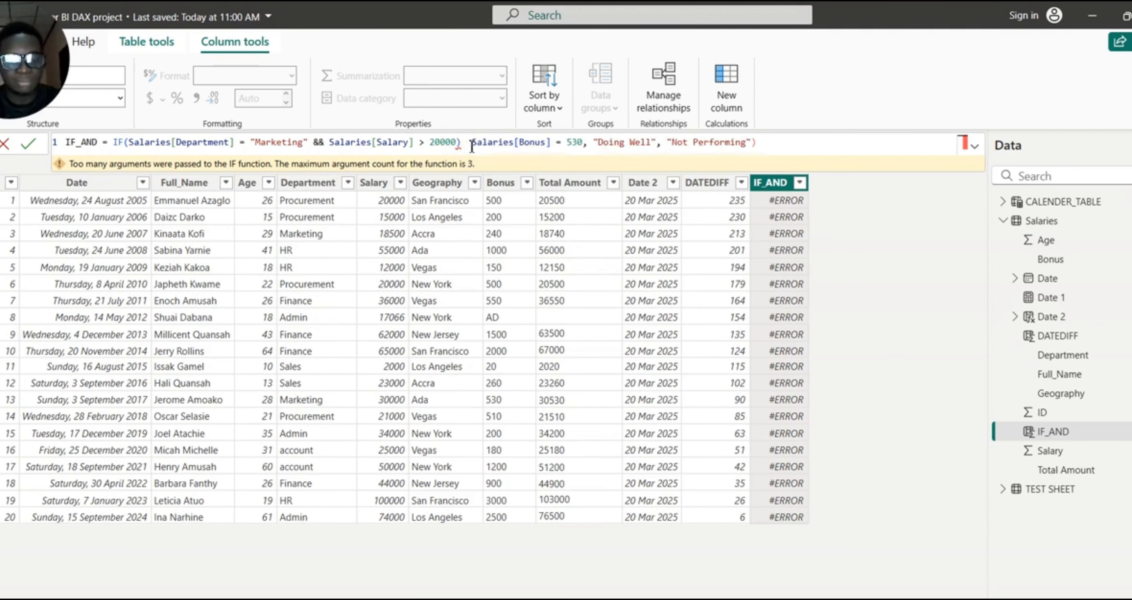
text(&&)
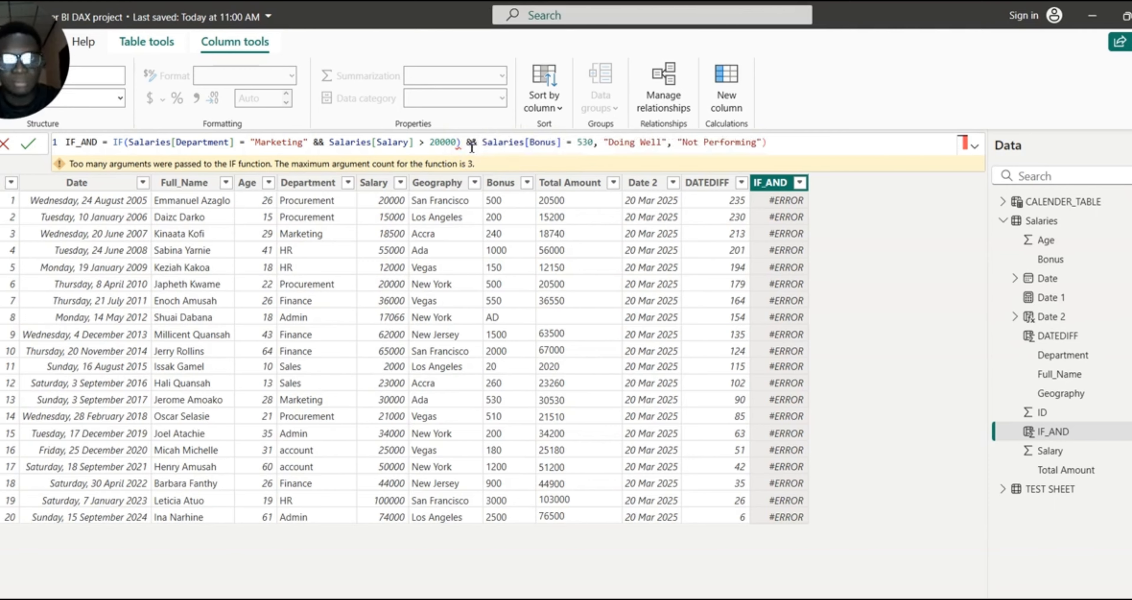
click(473, 147)
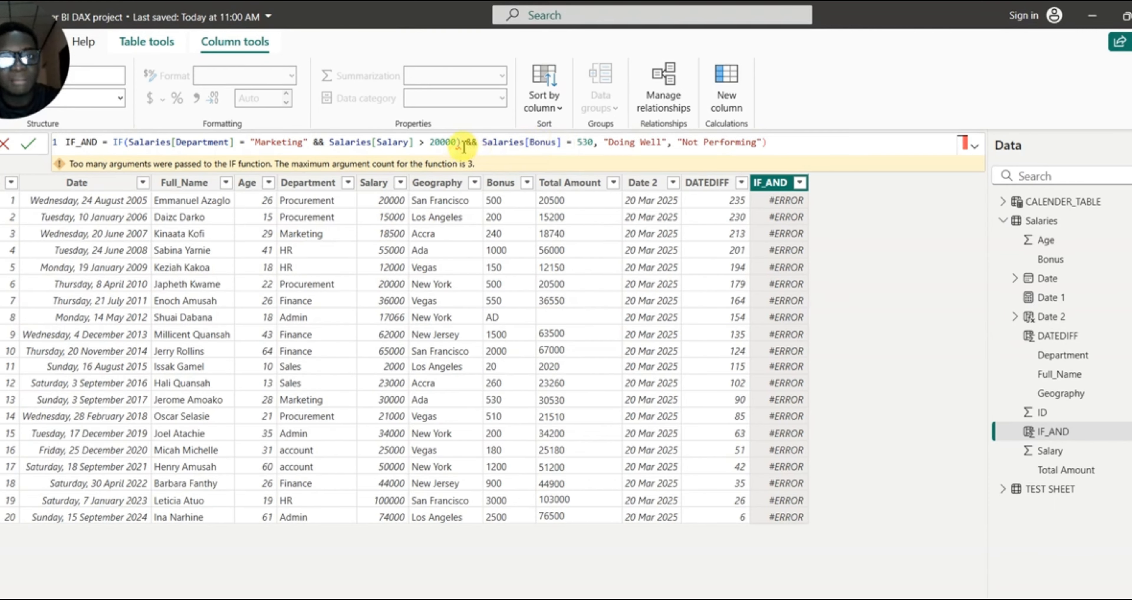
click(659, 141)
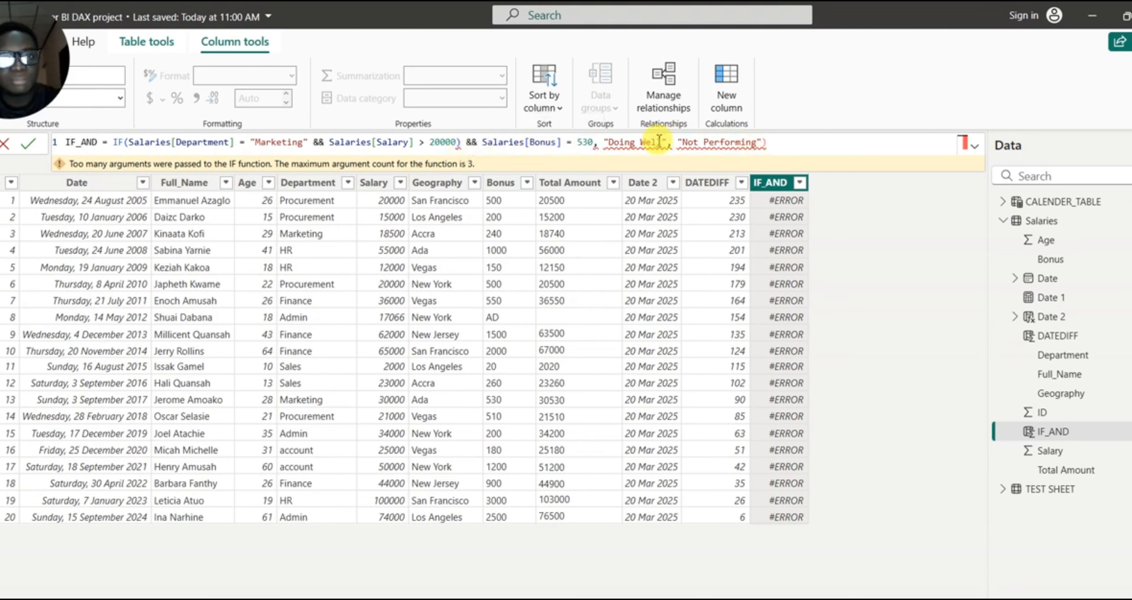
Remove the extra closing parenthesis after 20000 in the IF_AND formula and apply the formula.
click(460, 143)
key(BackSpace)
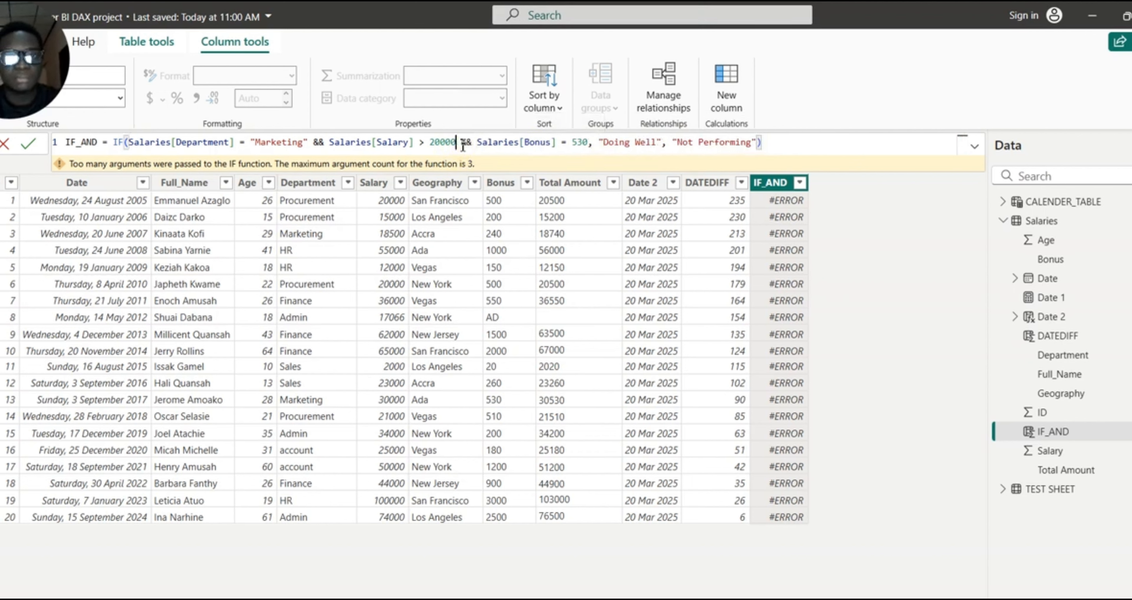
click(653, 153)
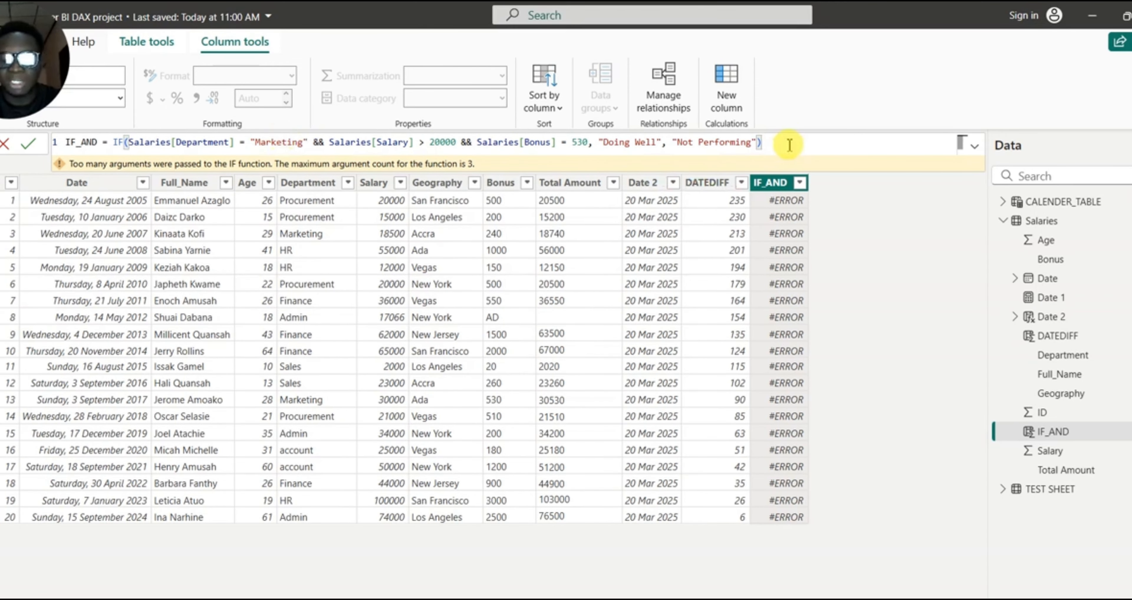
key(Return)
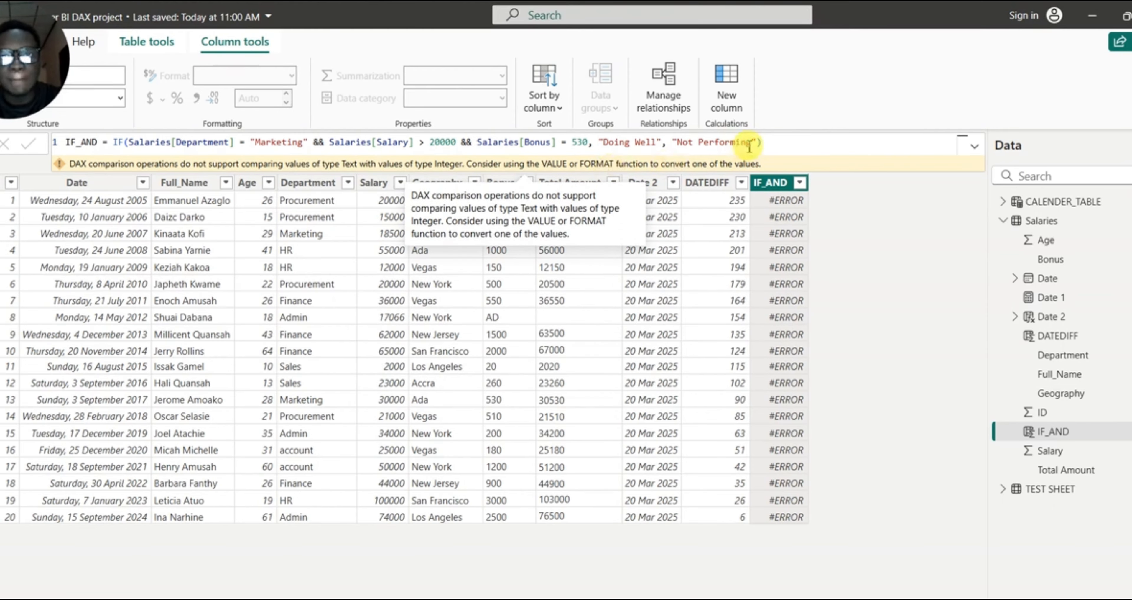
Replace Salaries[Bonus] with Salaries[Total Amount] in the third condition of the IF_AND formula.
click(773, 144)
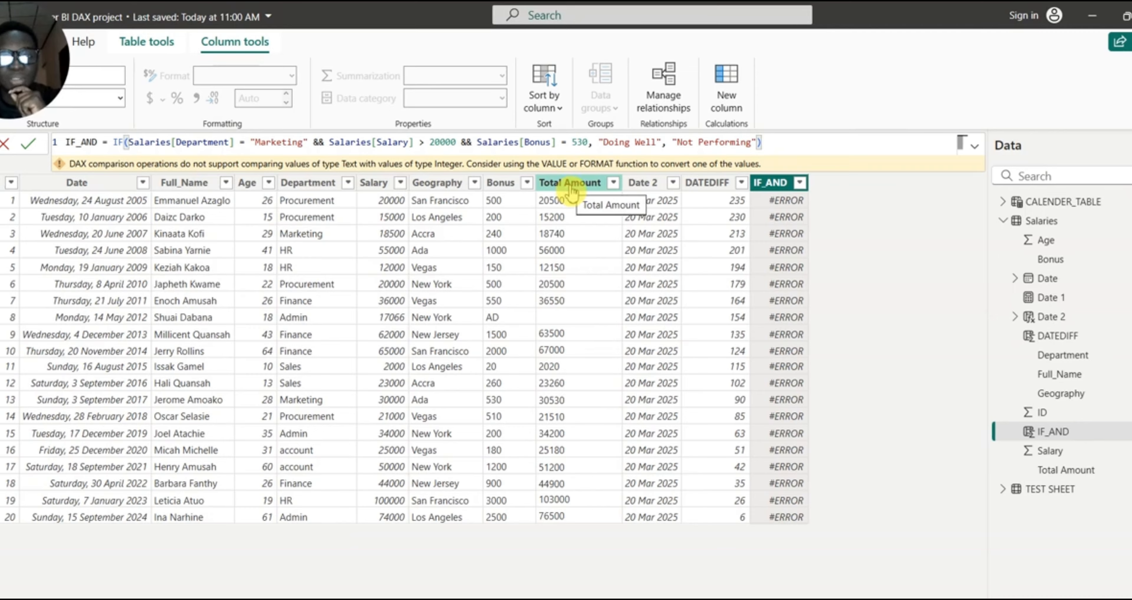
click(558, 142)
key(BackSpace)
key(BackSpace)
key(BackSpace)
key(BackSpace)
key(BackSpace)
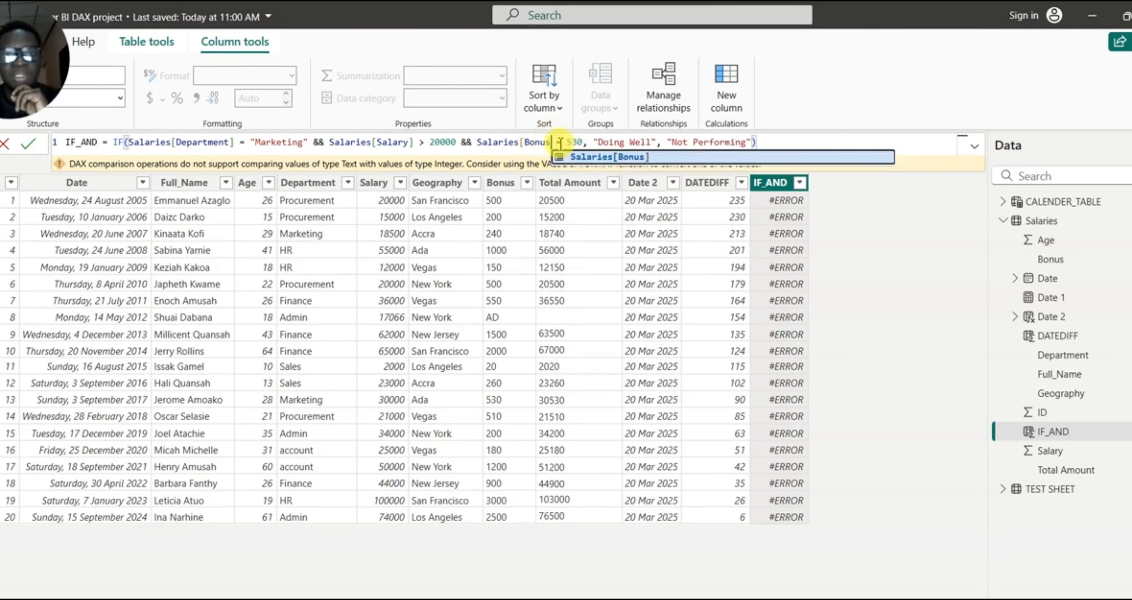
key(BackSpace)
key(BackSpace)
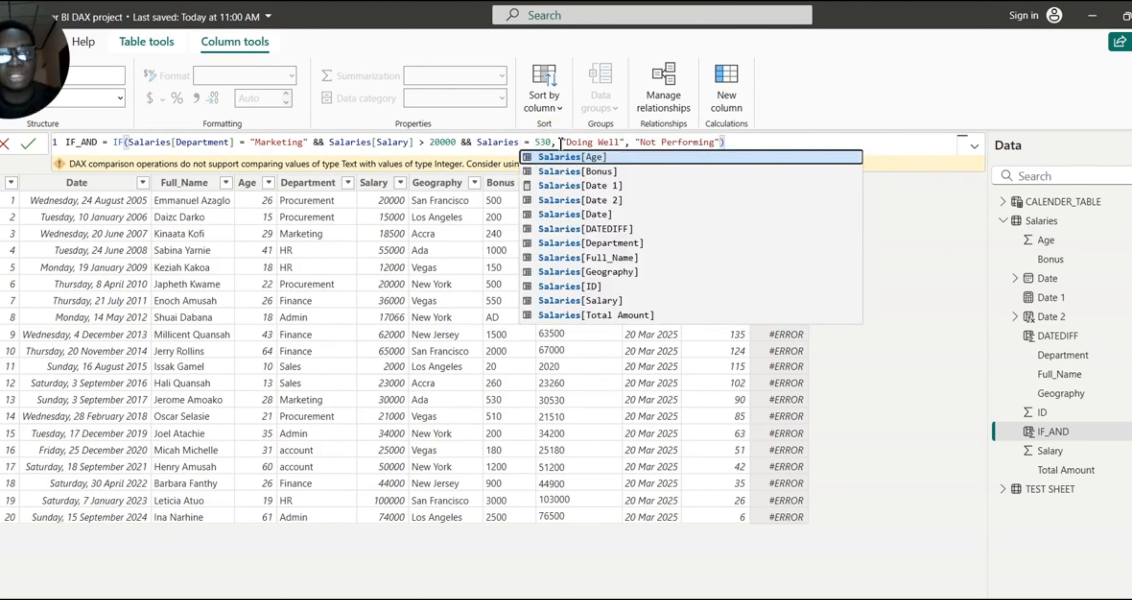
click(635, 315)
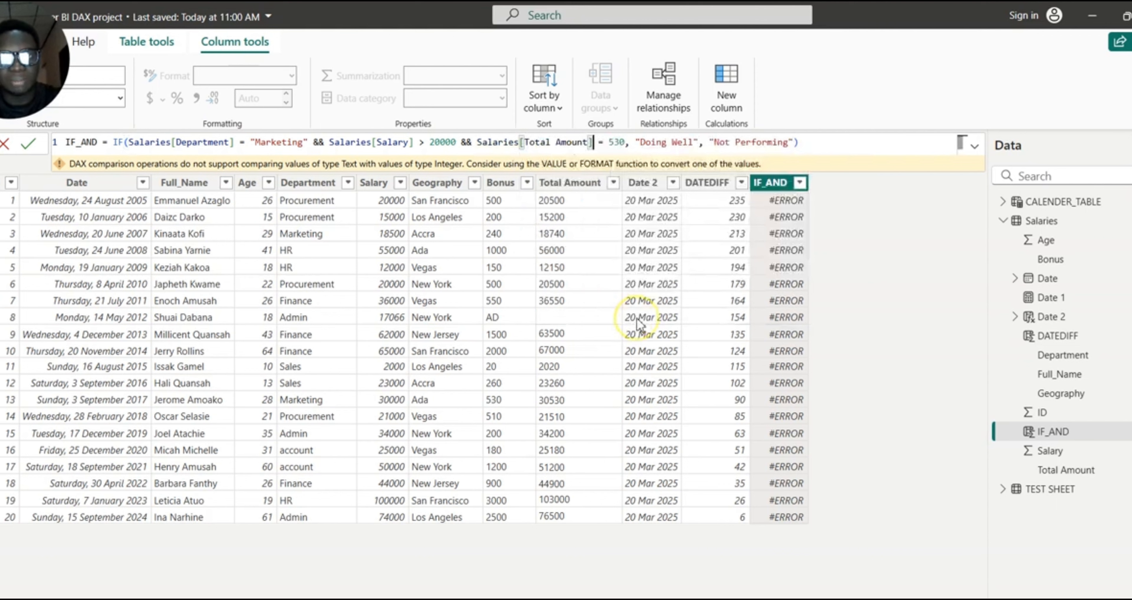
Set the value compared with Salaries[Total Amount] to 30530 and apply the IF_AND formula.
click(626, 142)
key(BackSpace)
key(BackSpace)
key(BackSpace)
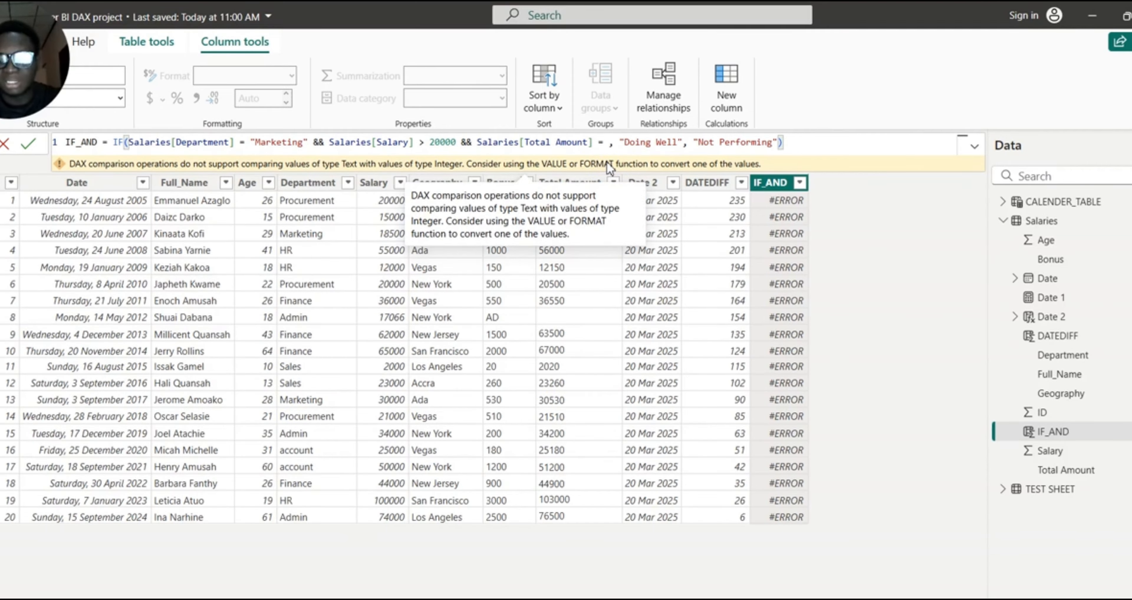
text(30530)
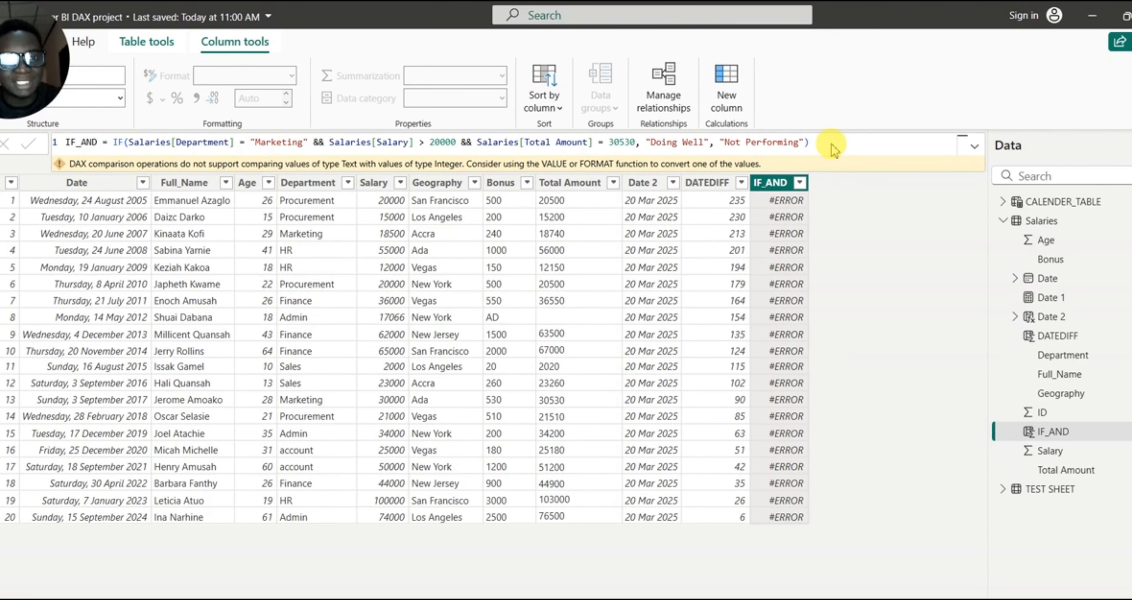
key(Return)
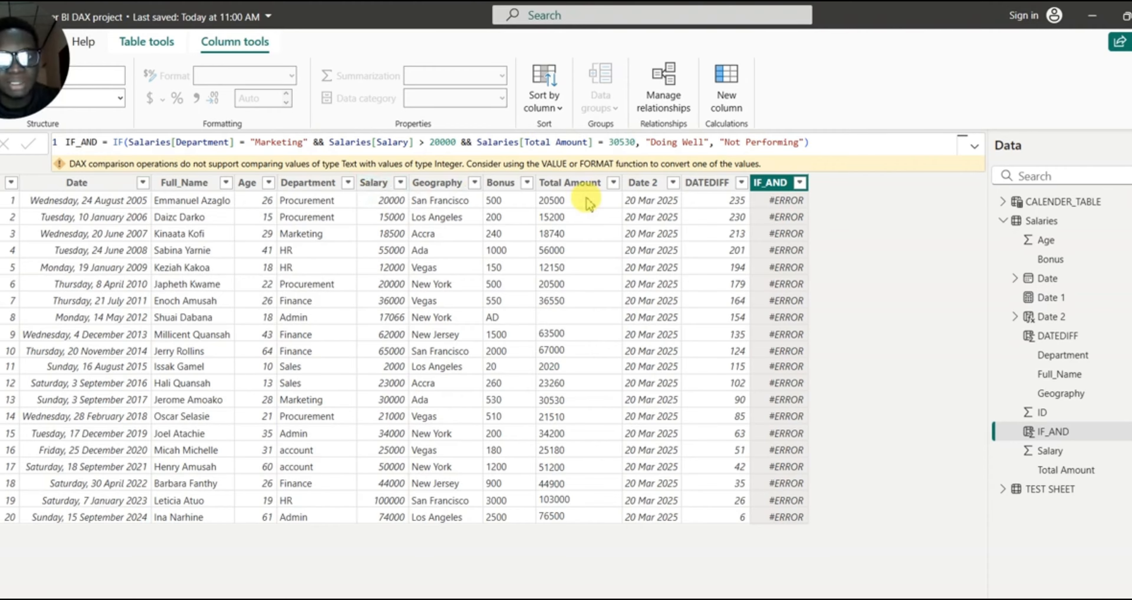
Change the Total Amount column's data type to Whole number, accept the data type change, and reselect the IF_AND column.
click(589, 184)
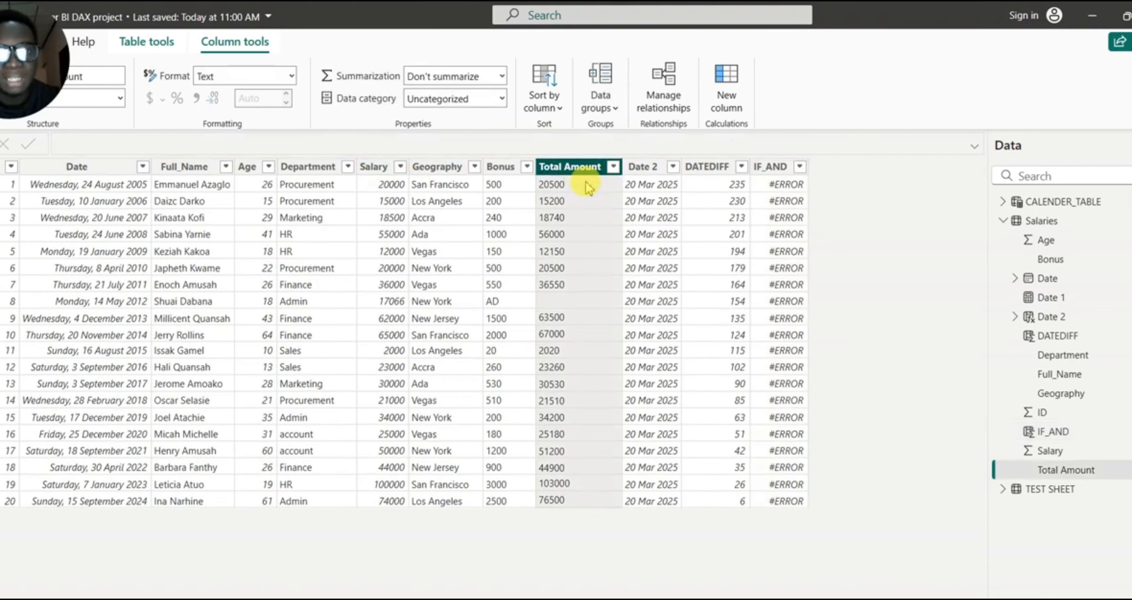
click(120, 98)
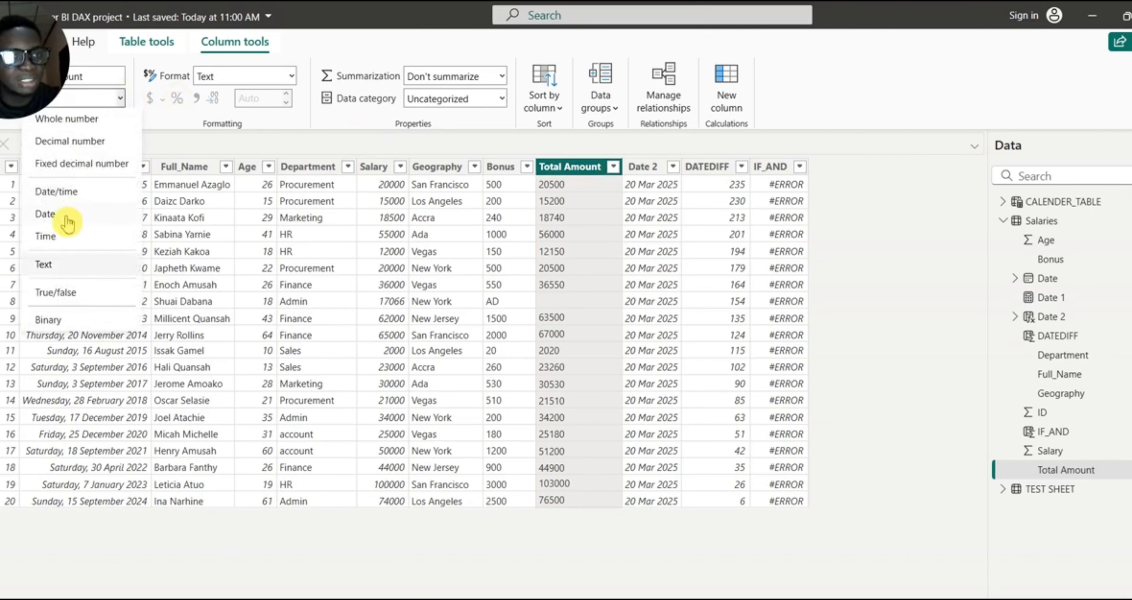
click(93, 121)
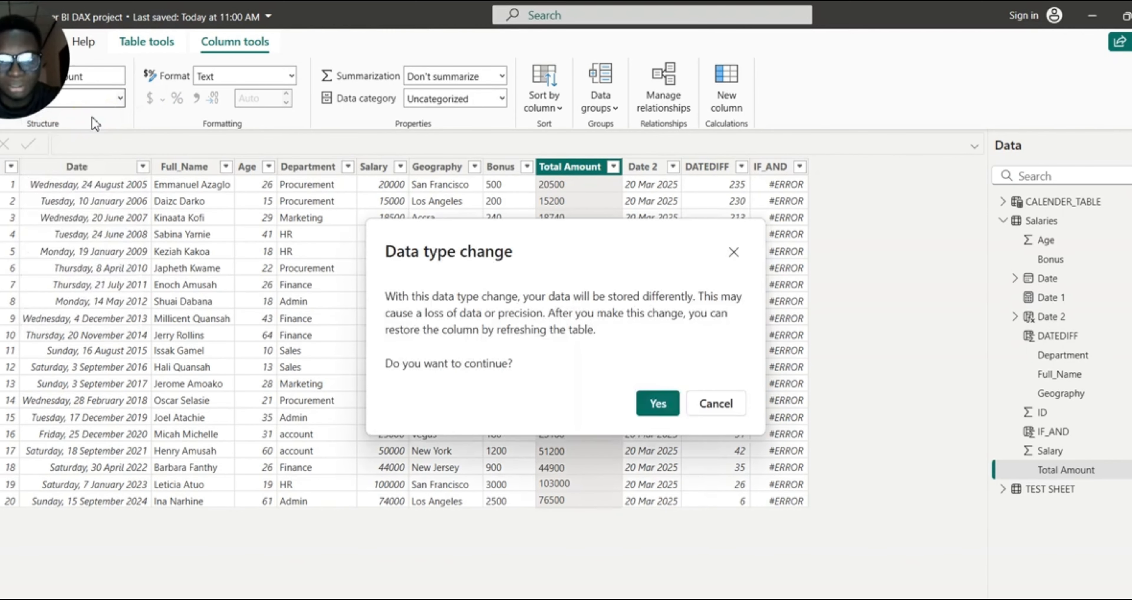
click(658, 403)
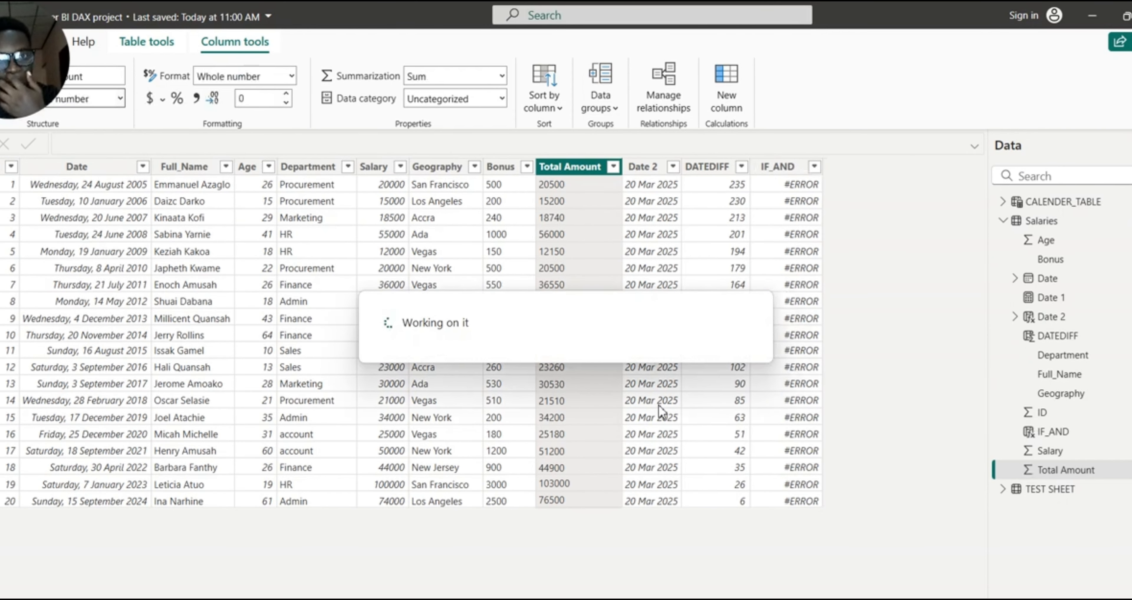
click(789, 172)
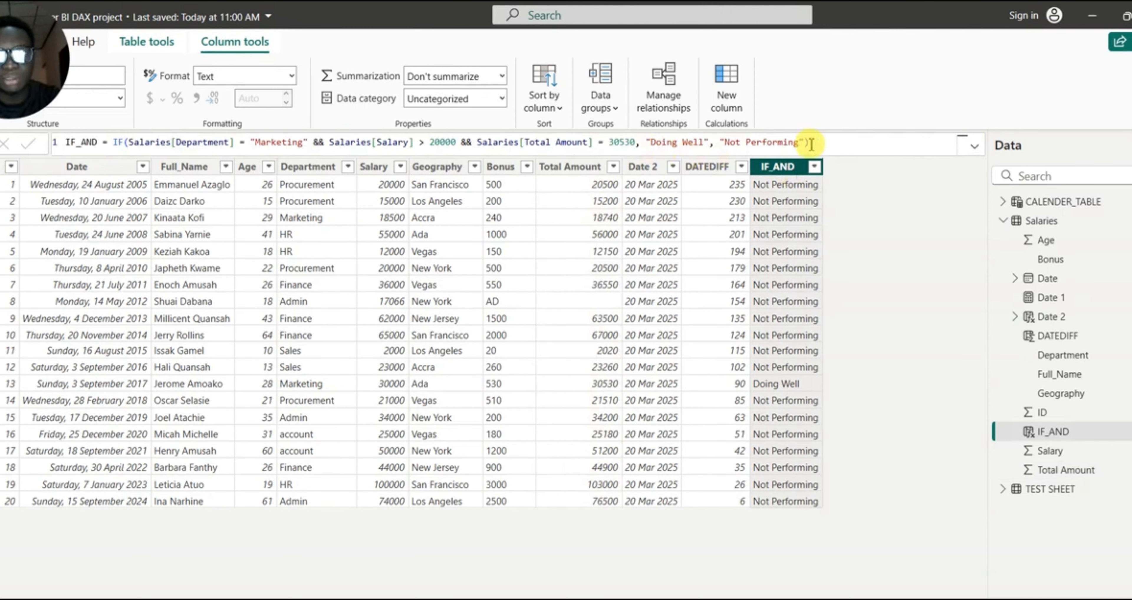
Replace the IF_AND formula's true result "Doing Well" with "Good".
click(826, 142)
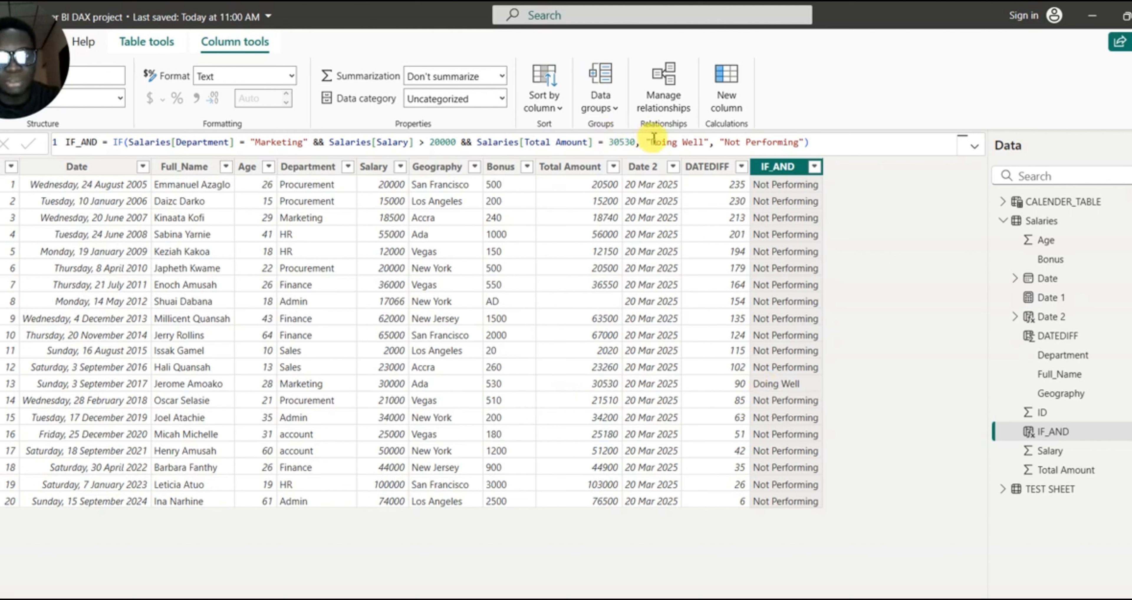
click(708, 143)
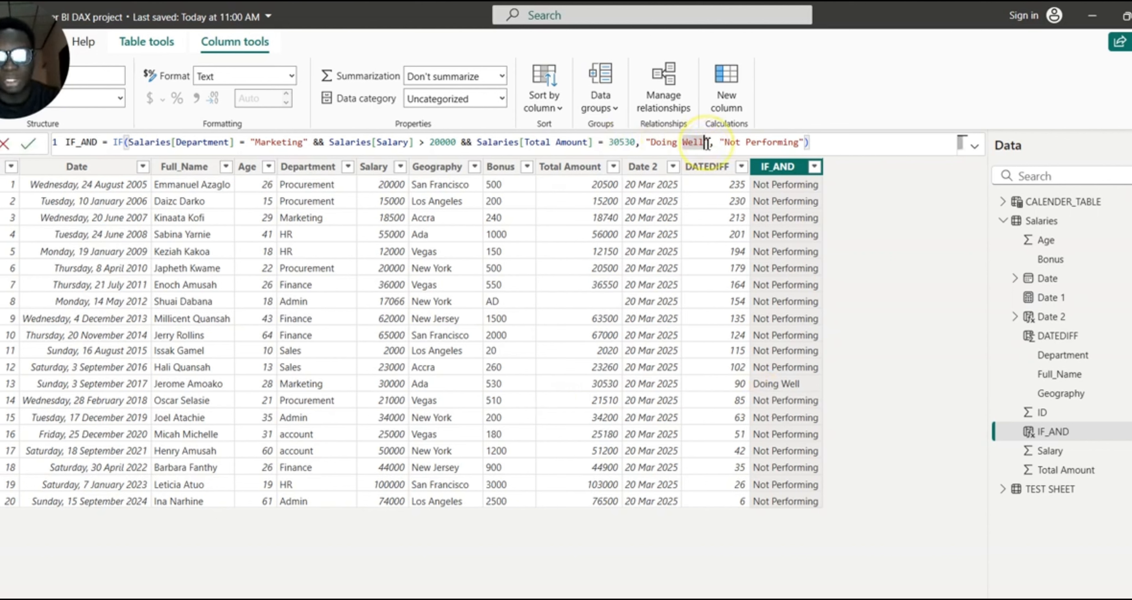
key(BackSpace)
key(BackSpace)
key(BackSpace)
key(BackSpace)
key(BackSpace)
key(BackSpace)
key(BackSpace)
key(BackSpace)
key(BackSpace)
key(BackSpace)
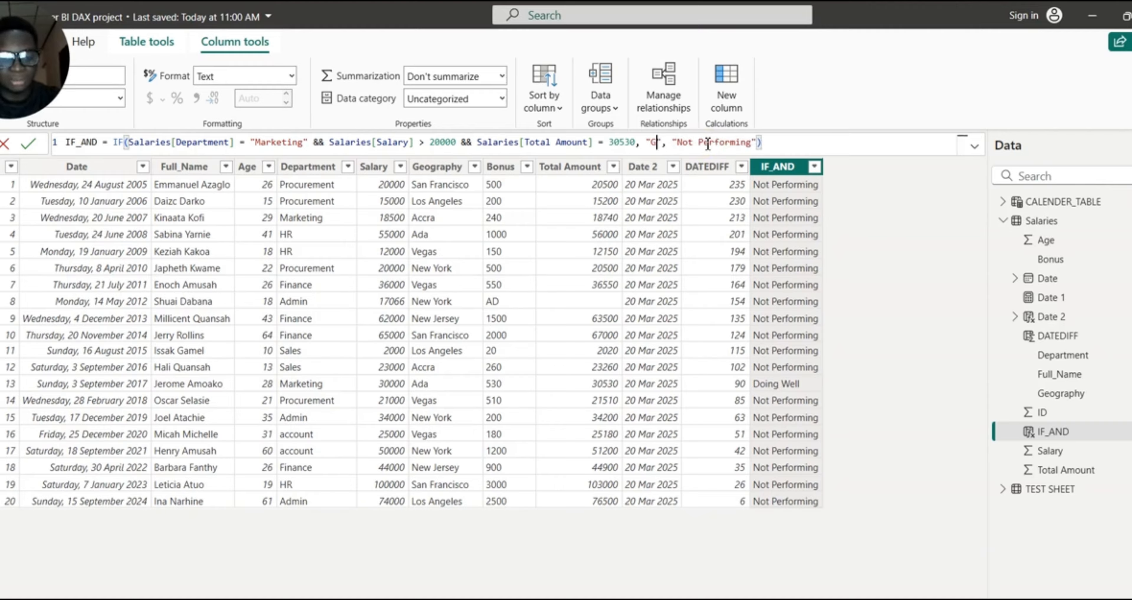
text(Good)
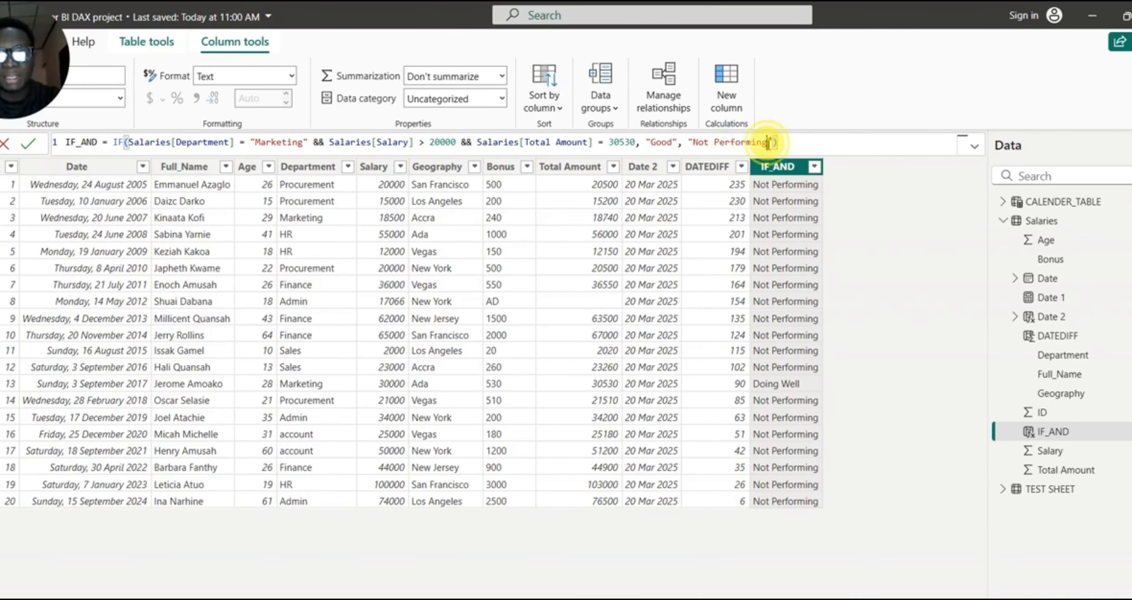
Change the false result "Not Performing" to "Not Good" and apply the IF_AND formula.
key(BackSpace)
key(BackSpace)
key(BackSpace)
key(BackSpace)
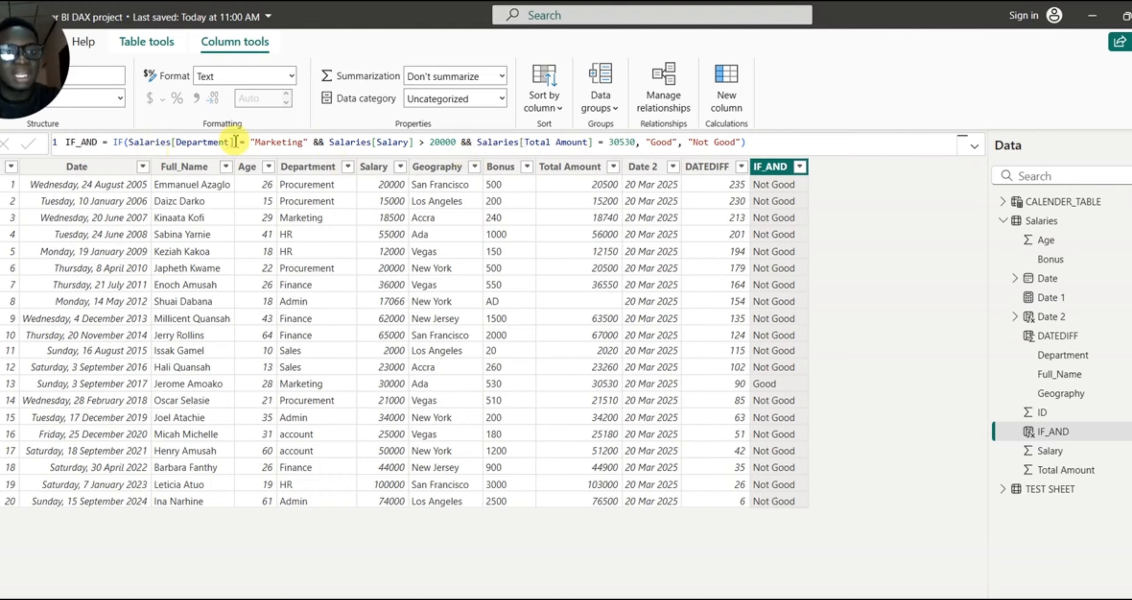
Replace the && operator between the Department and Salary conditions with the || operator.
click(325, 144)
key(BackSpace)
key(BackSpace)
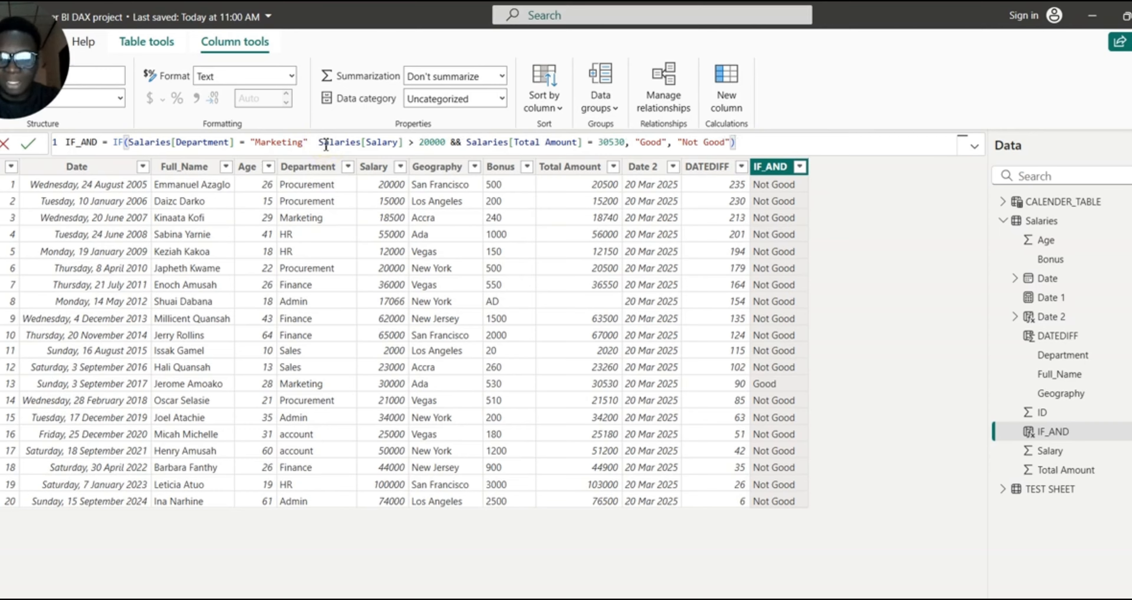
text(||)
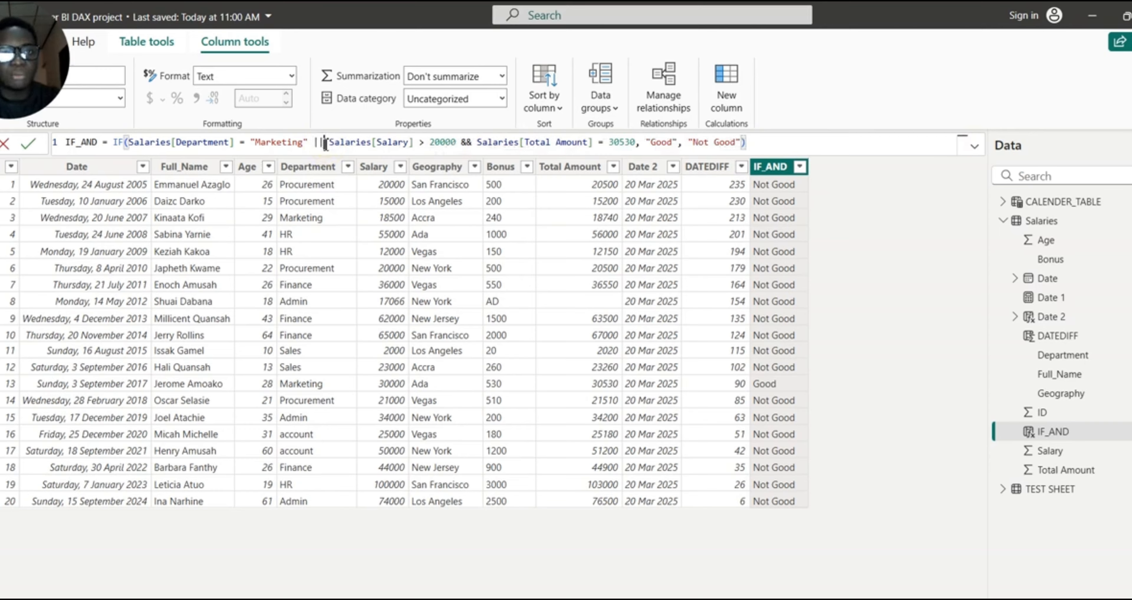
Replace the && operator before the Salaries[Total Amount] = 30530 condition with || and apply the formula.
click(473, 143)
key(BackSpace)
key(BackSpace)
key(BackSpace)
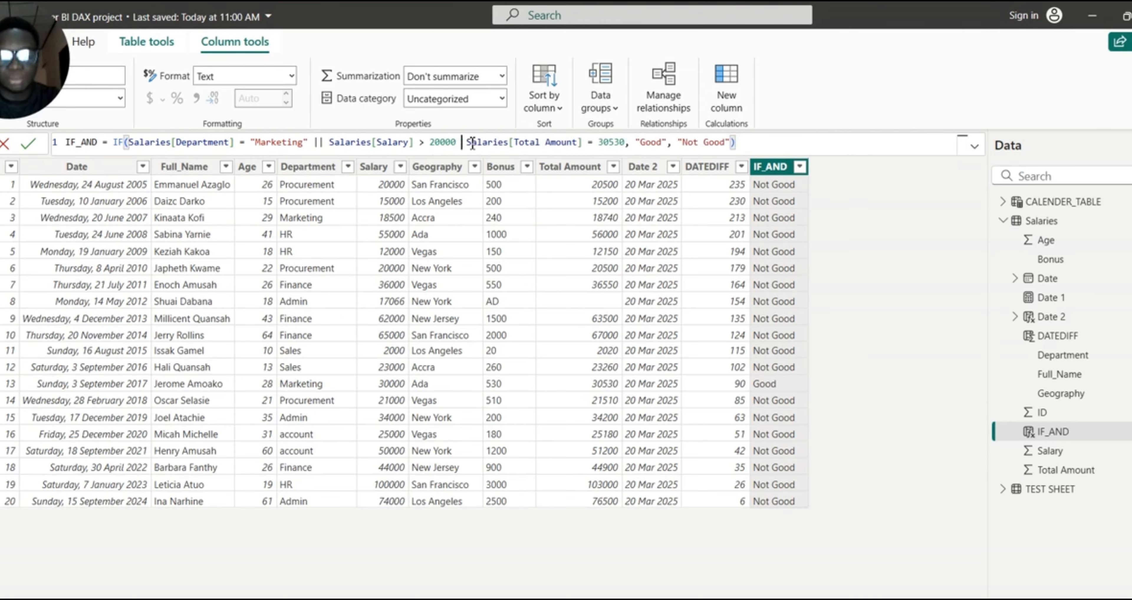
text(||)
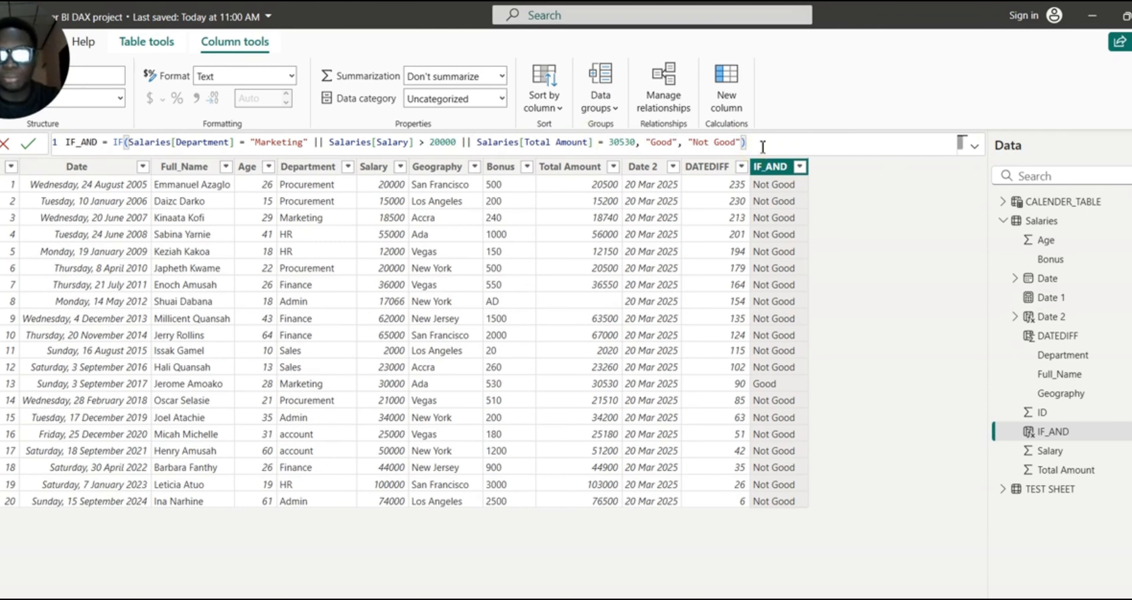
key(Return)
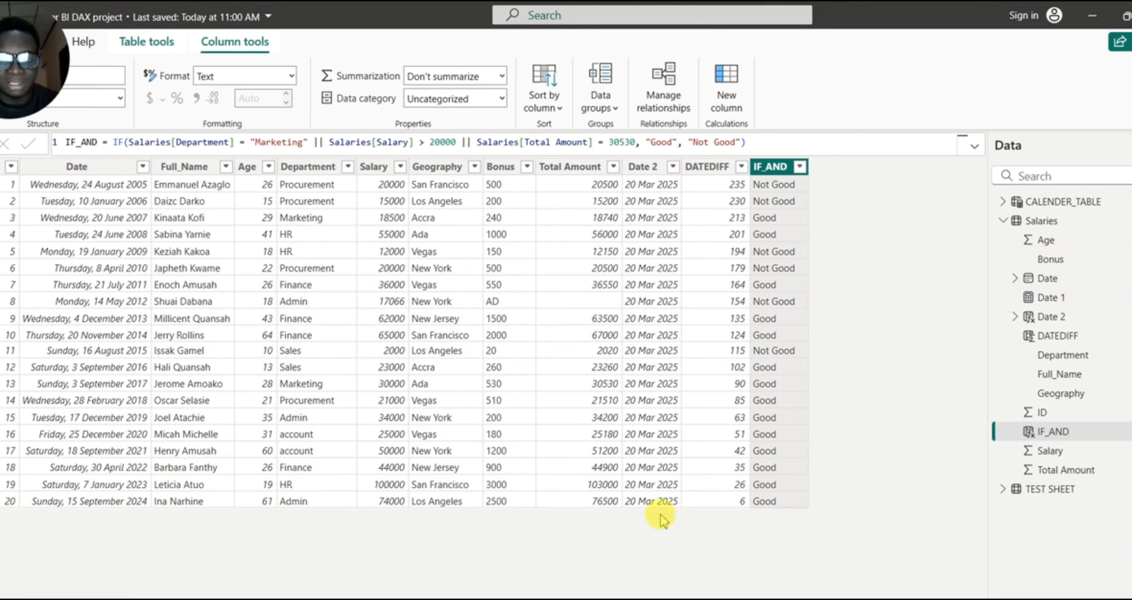
Switch to DAX LESSONS.pptx, check the TEXT FUNCTIONS topics on slide 3, and return to Power BI.
mouse_move(656, 599)
click(569, 580)
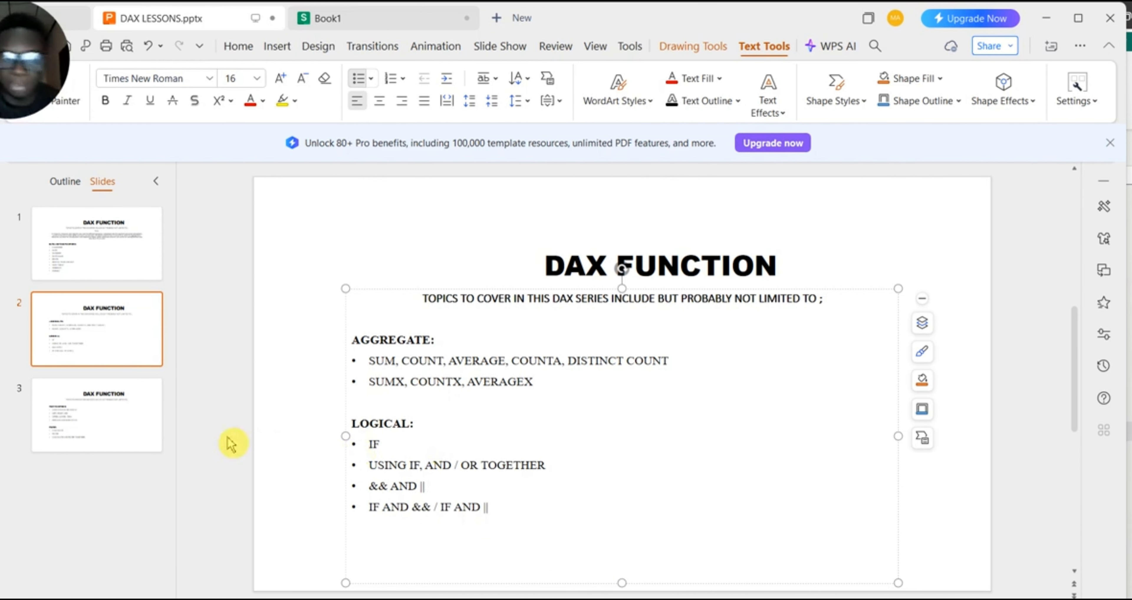
mouse_move(157, 417)
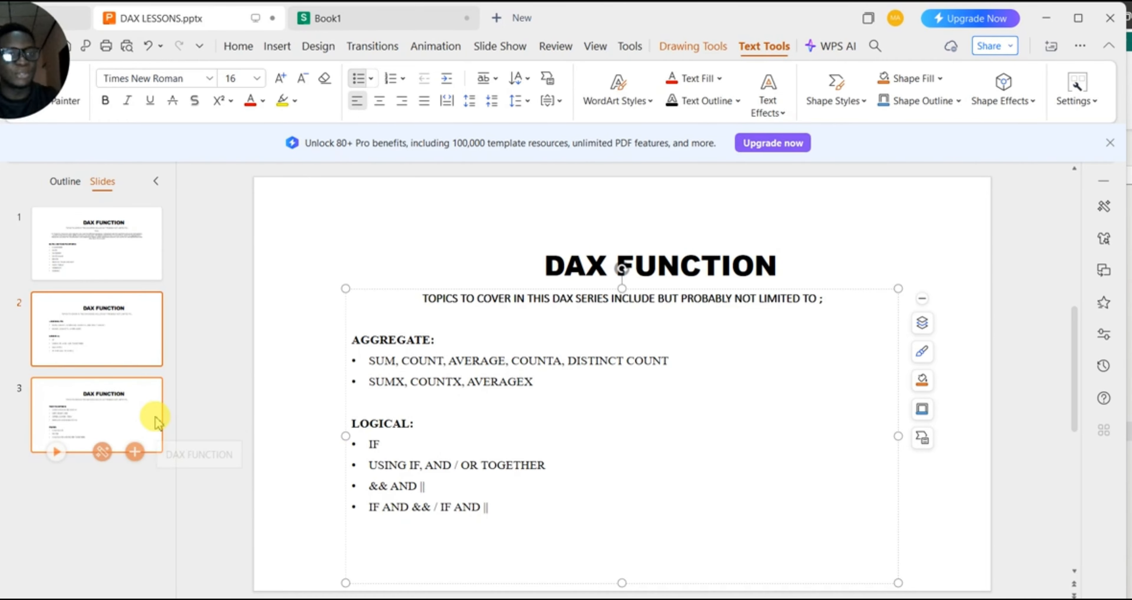
click(100, 415)
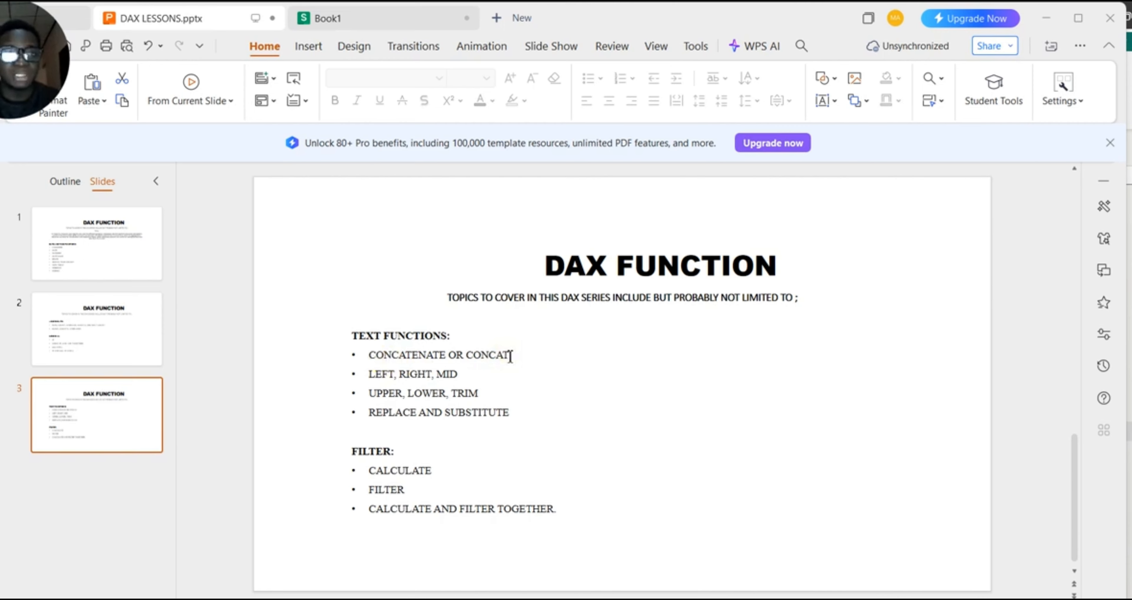
click(1042, 18)
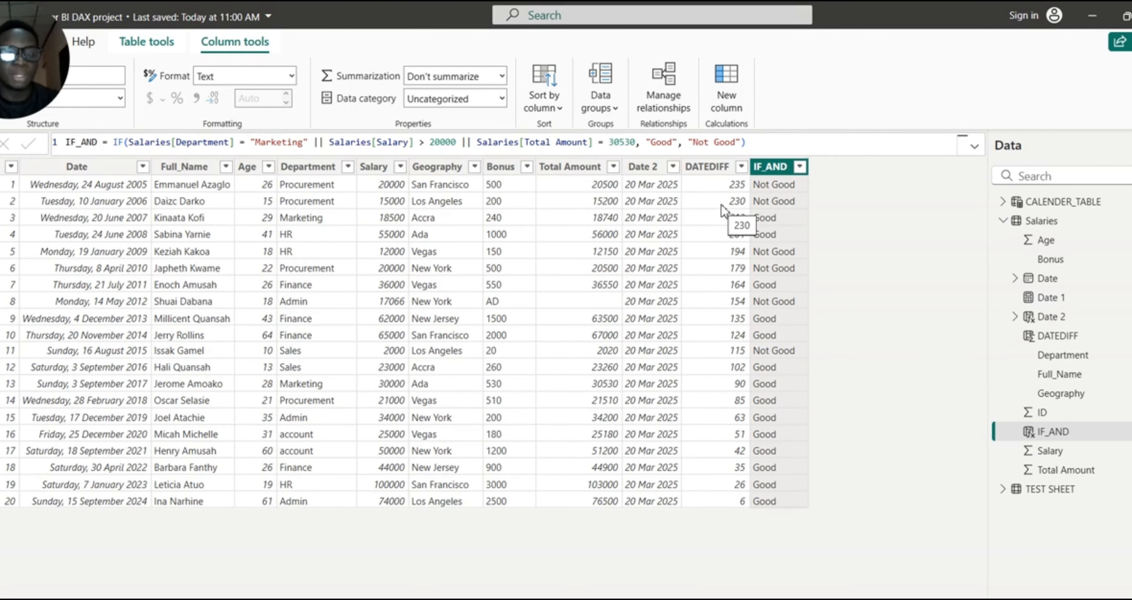
Add a new calculated column to the Salaries table and name it concatenate in its formula.
right_click(776, 170)
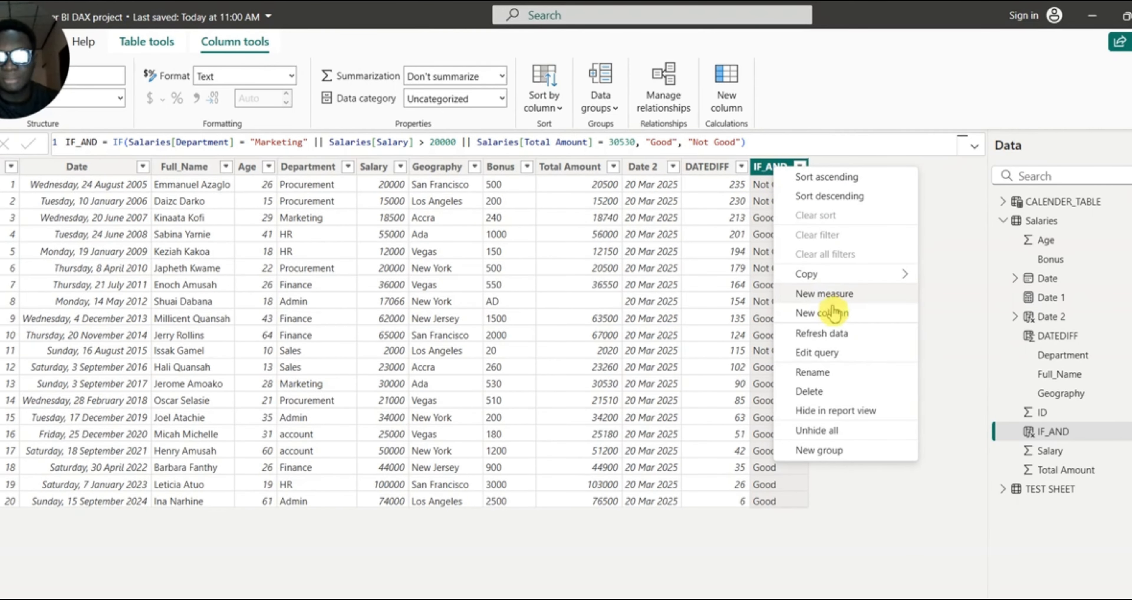
click(837, 318)
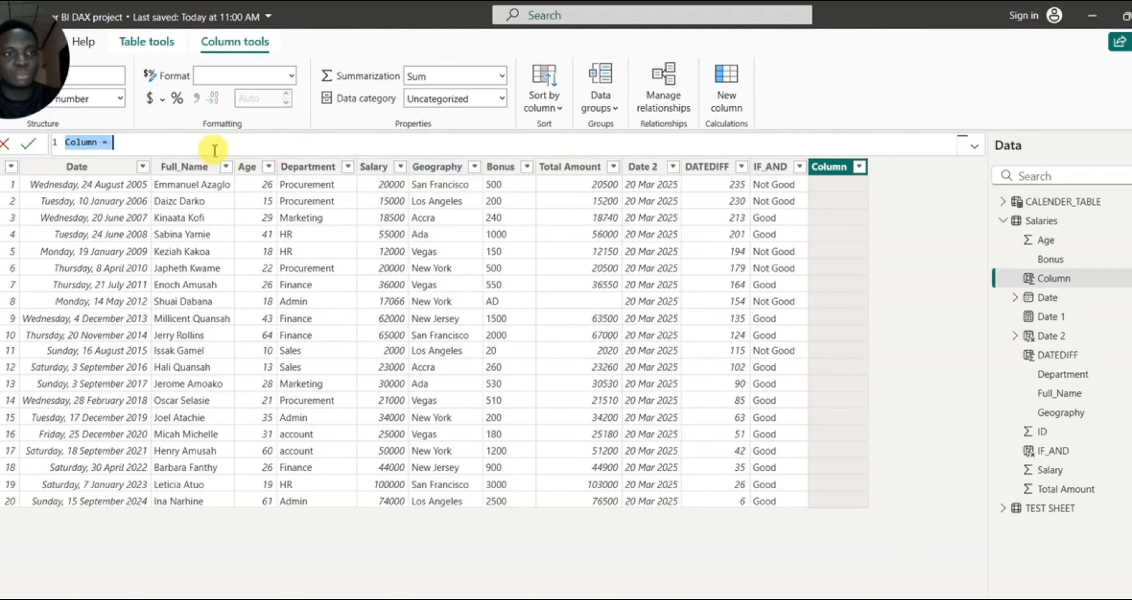
click(97, 142)
key(BackSpace)
key(BackSpace)
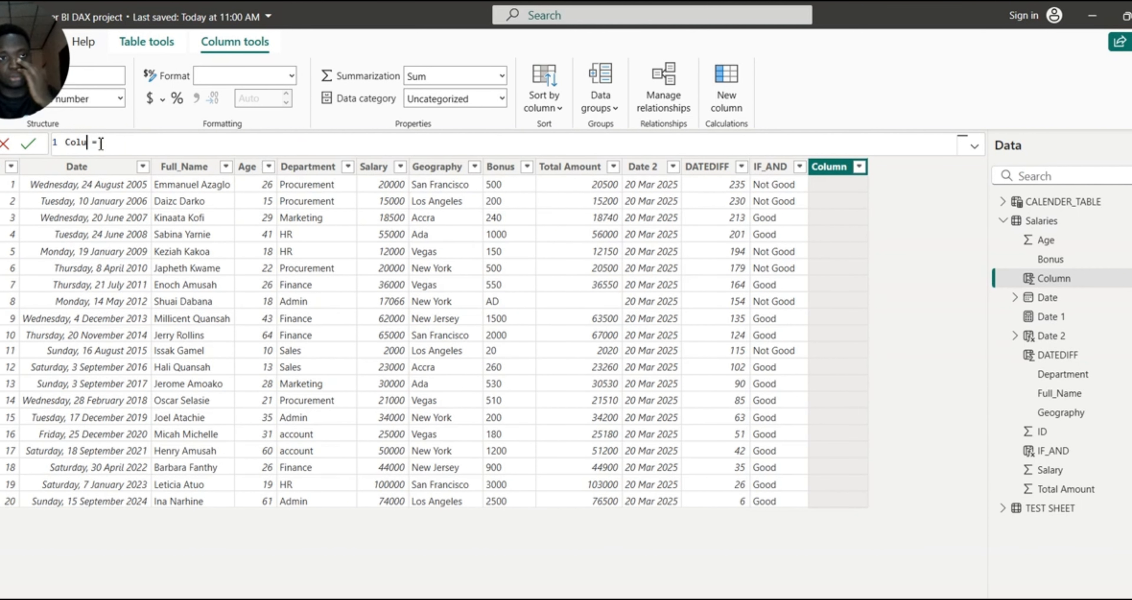
key(BackSpace)
key(BackSpace)
key(BackSpace)
key(BackSpace)
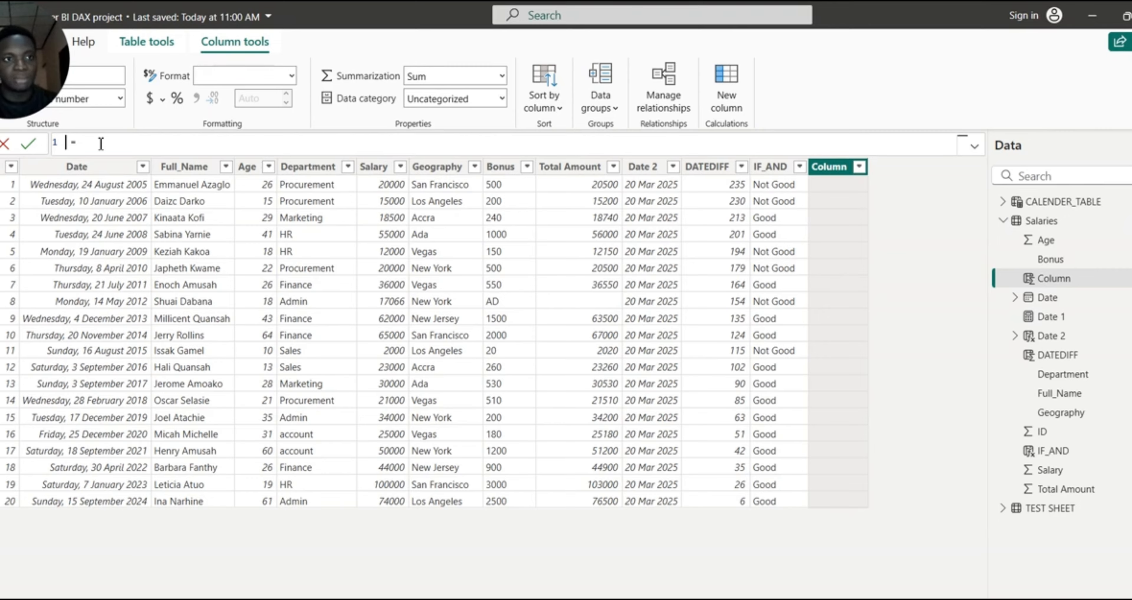
key(Delete)
text(conca)
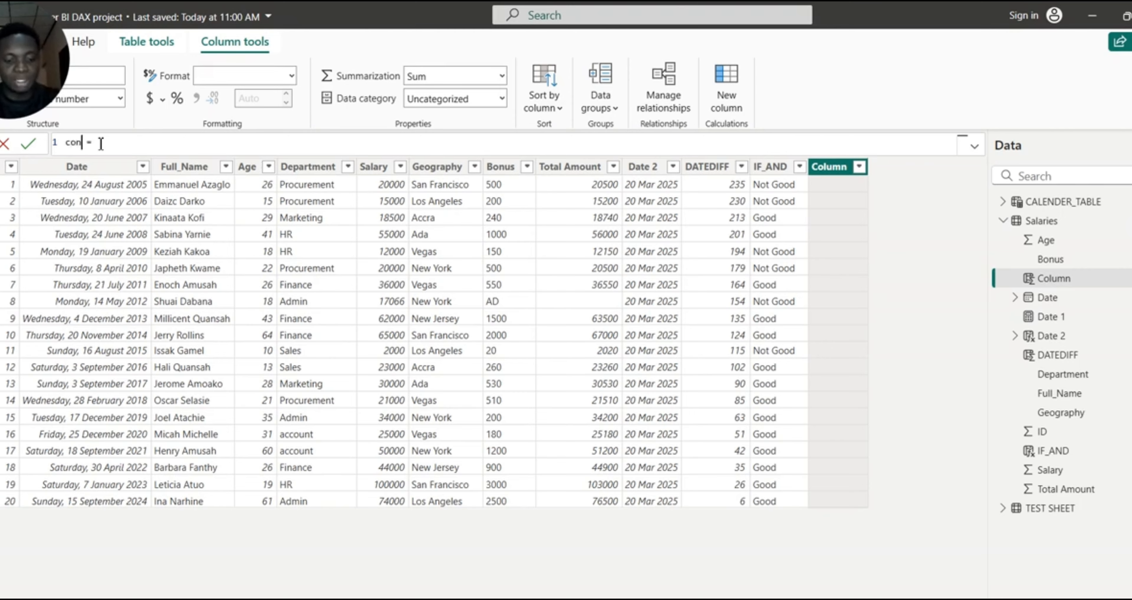
text(tenate)
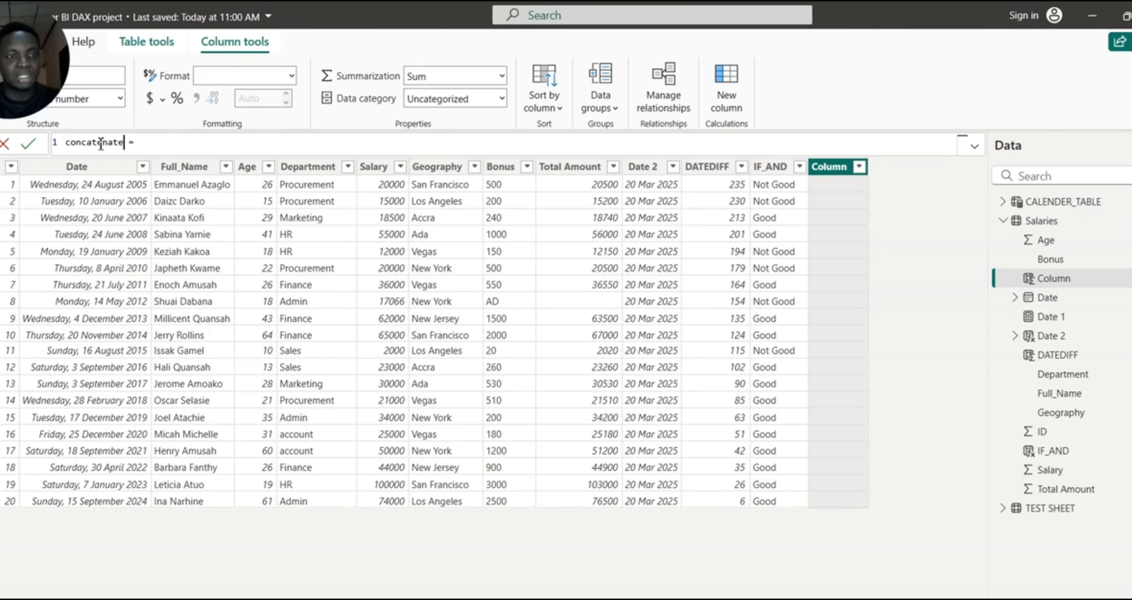
Complete the concatenate column formula as CONCATENATE(Salaries[Department], Salaries[Geography]) and apply it.
click(151, 141)
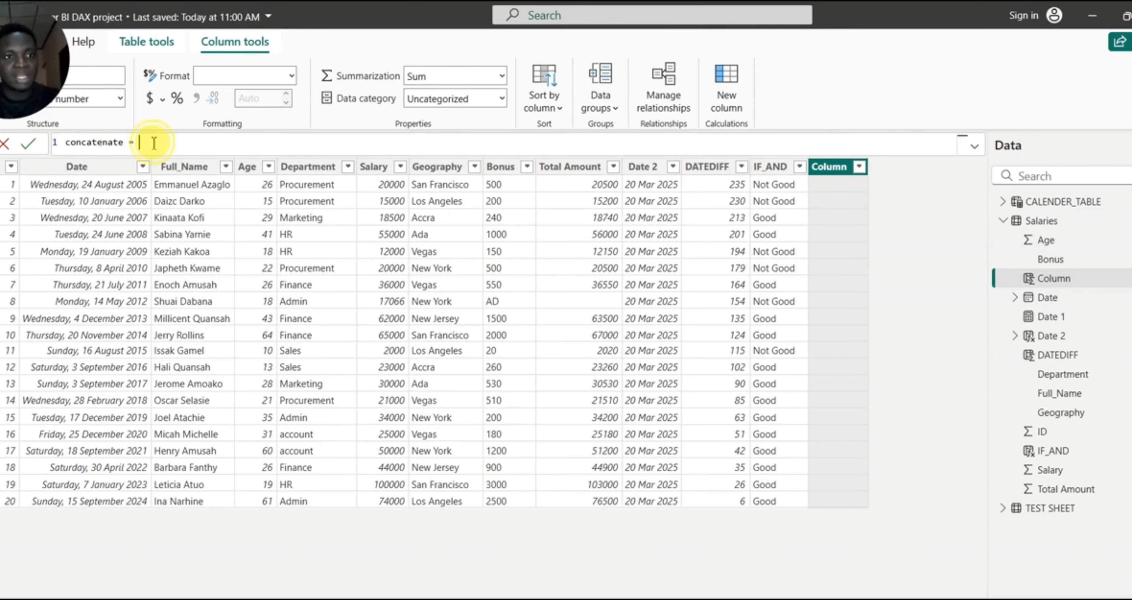
text(CONCA)
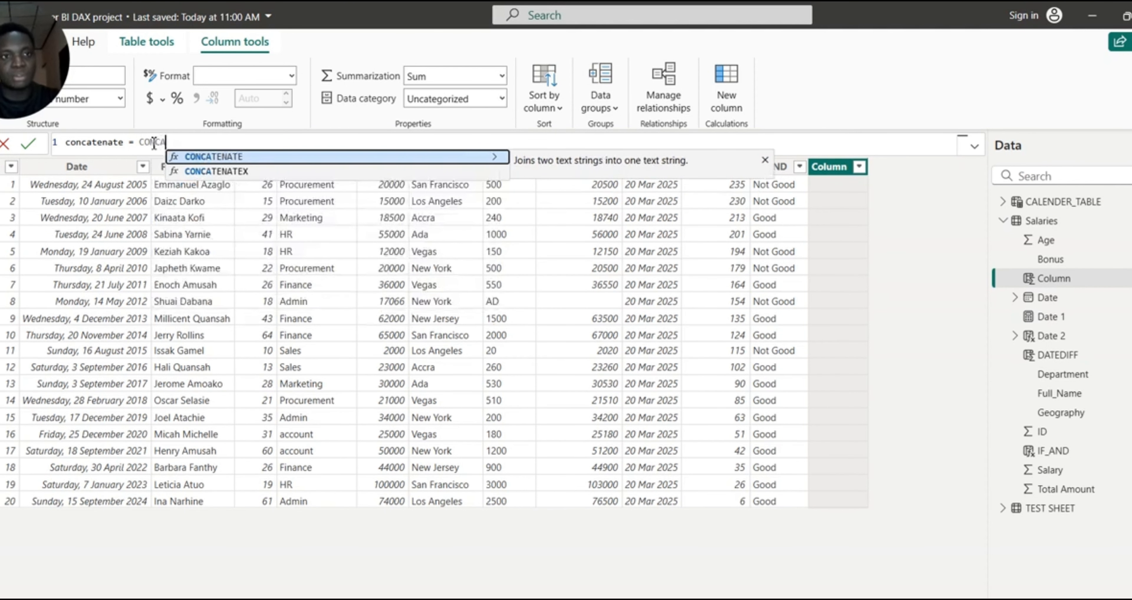
click(243, 157)
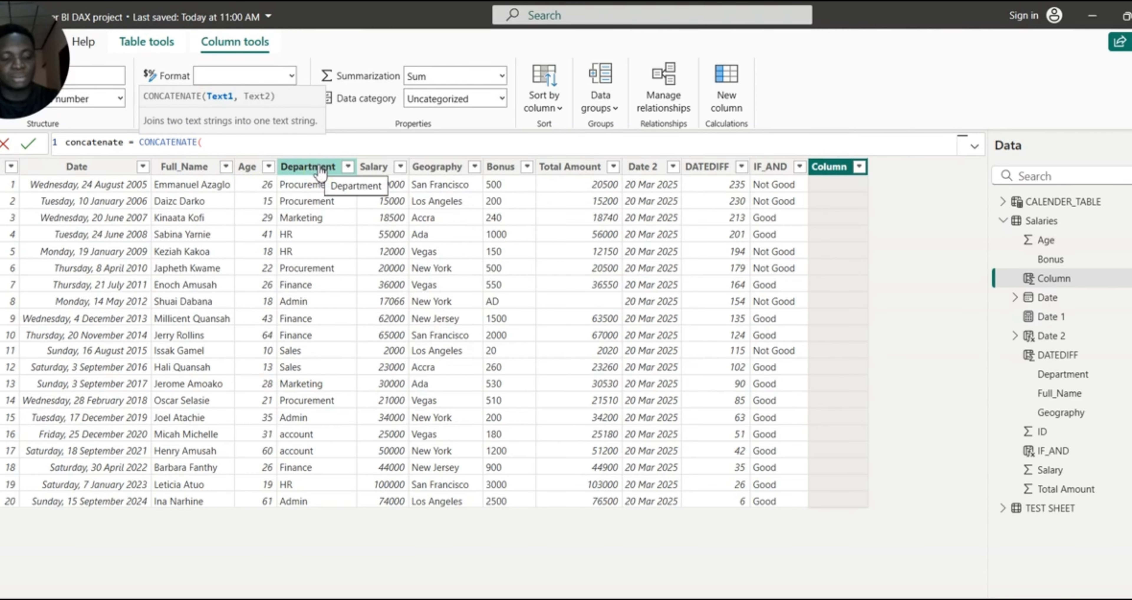
text(DEPARTMENT)
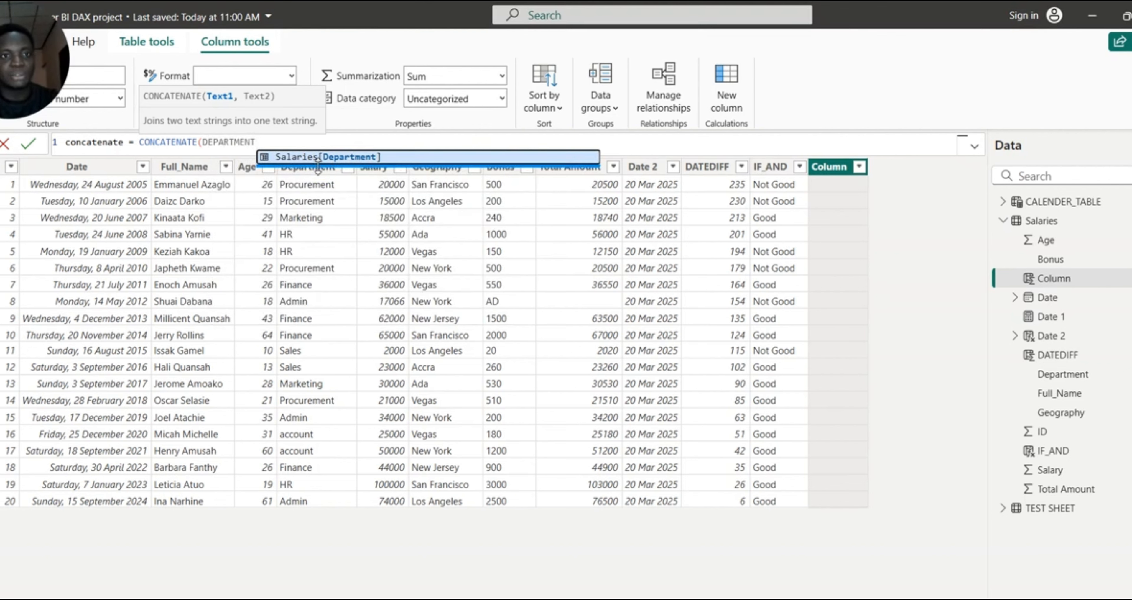
click(358, 156)
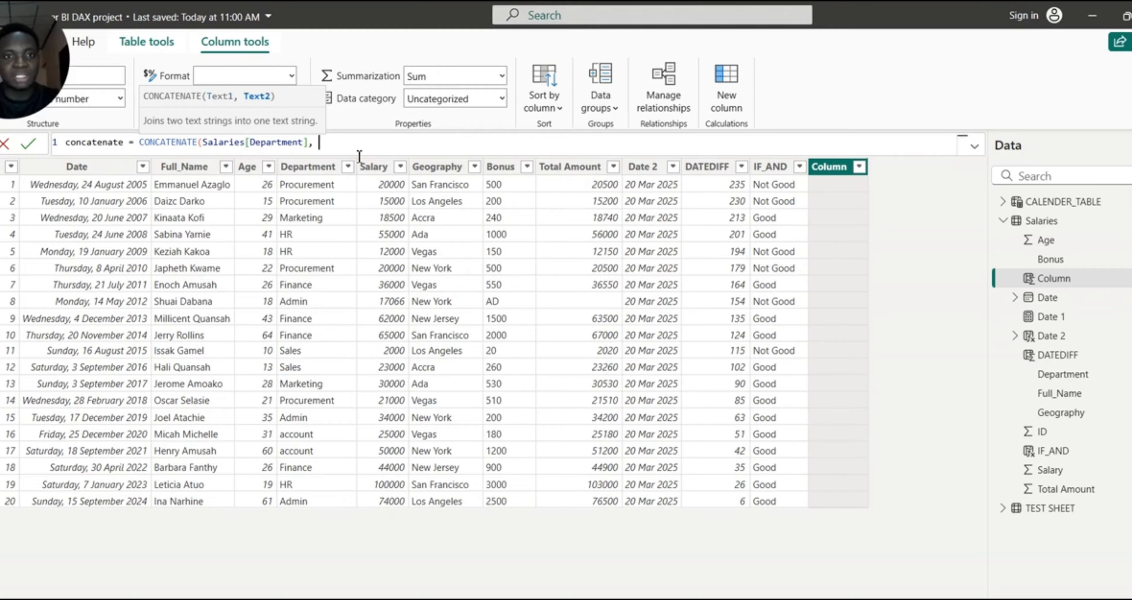
text(G)
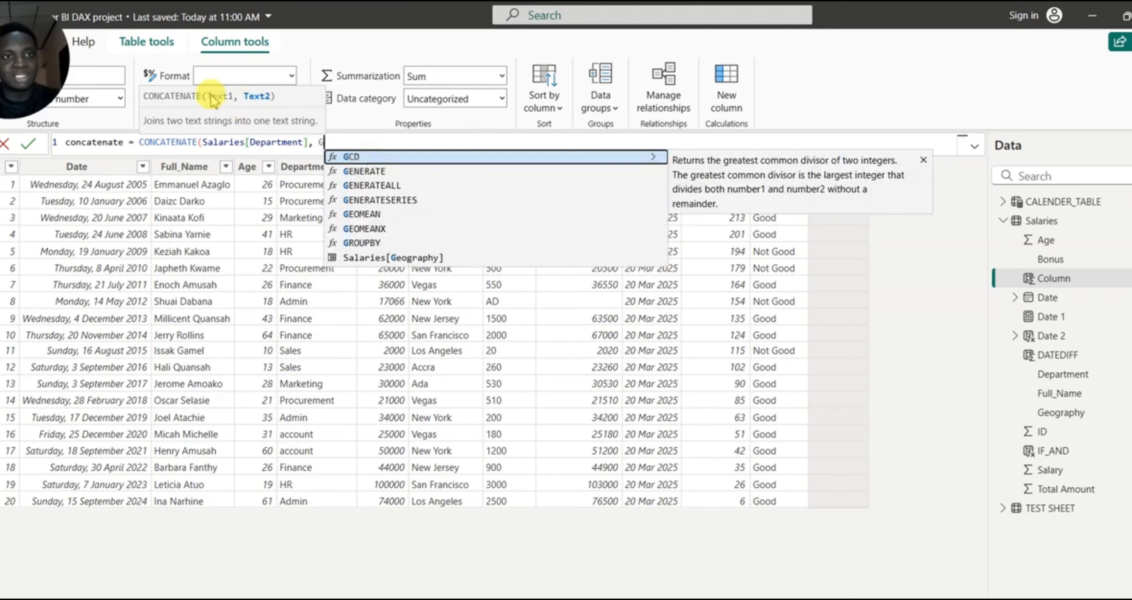
text(EOG)
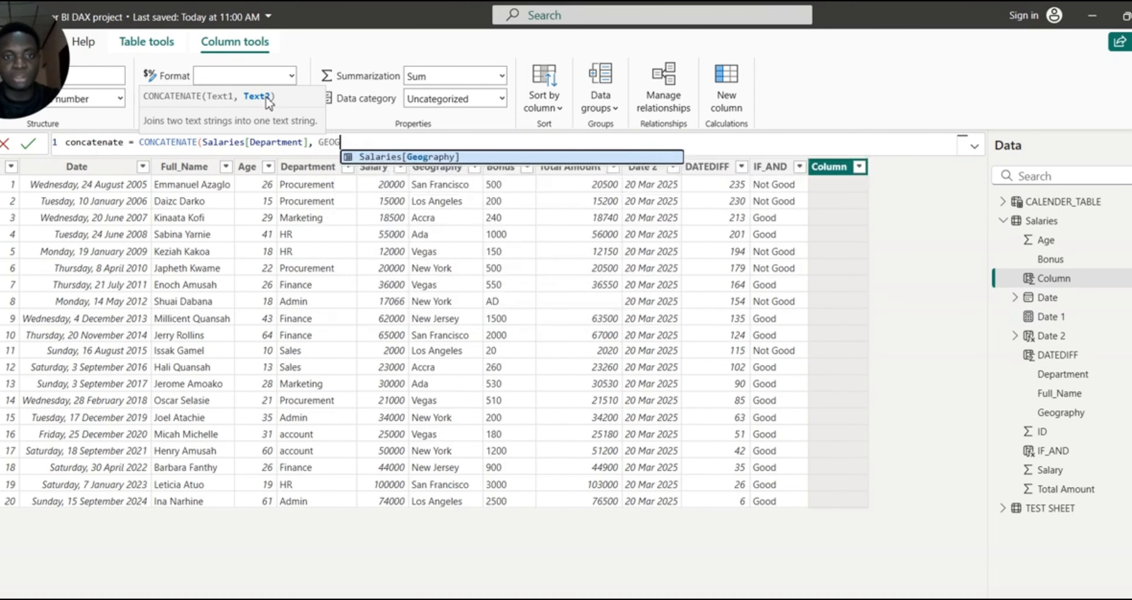
click(416, 156)
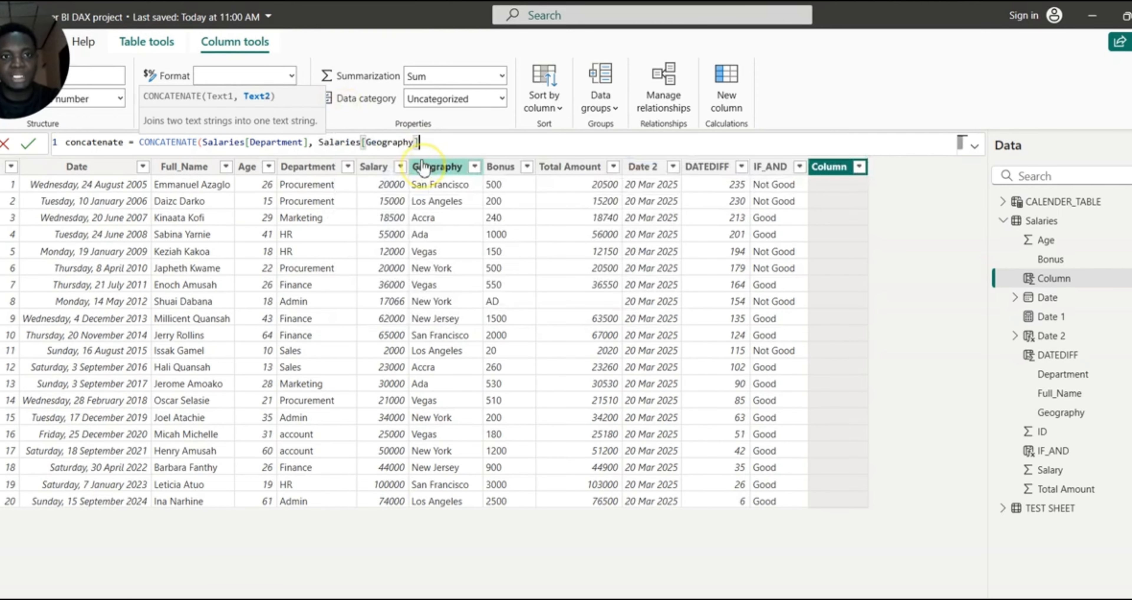
text())
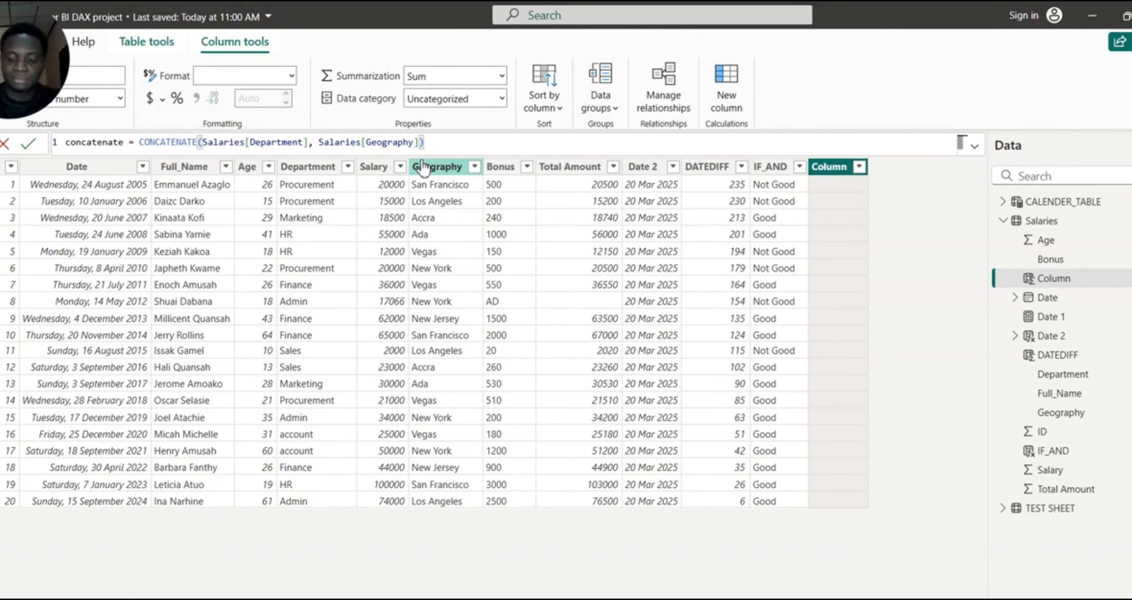
key(Return)
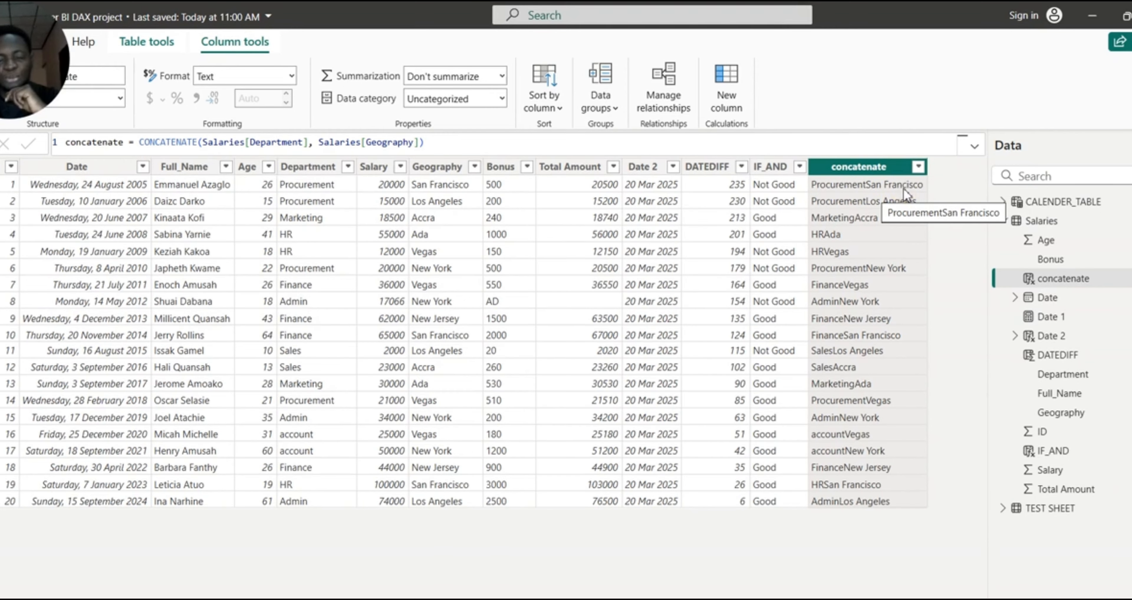
Insert & " " & between Salaries[Department] and Salaries[Geography] in the formula and remove the comma after Salaries[Department].
click(314, 143)
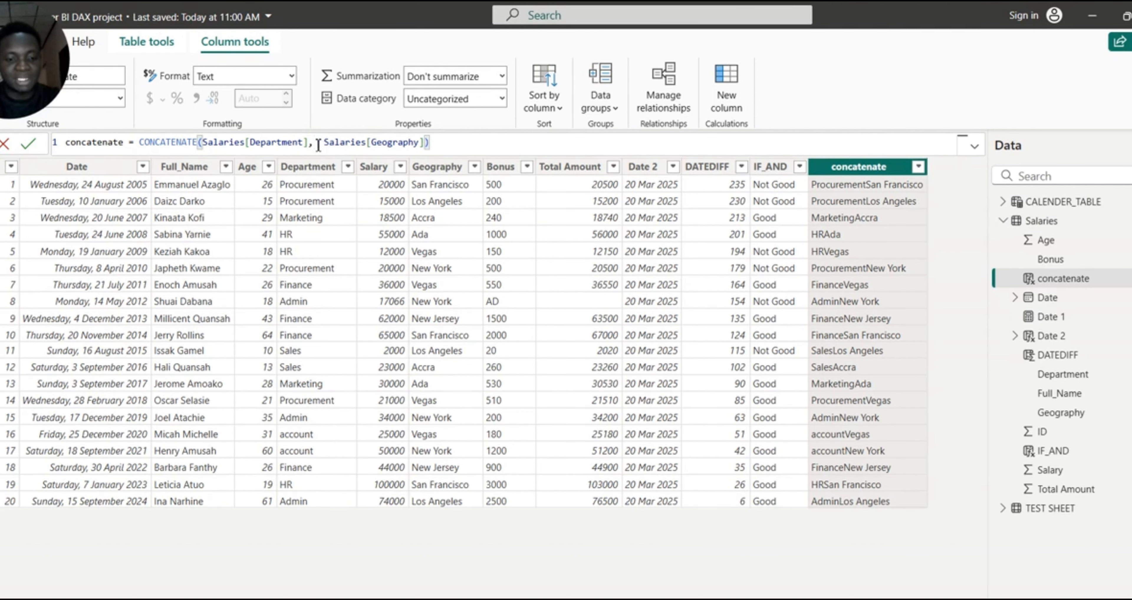
text(& )
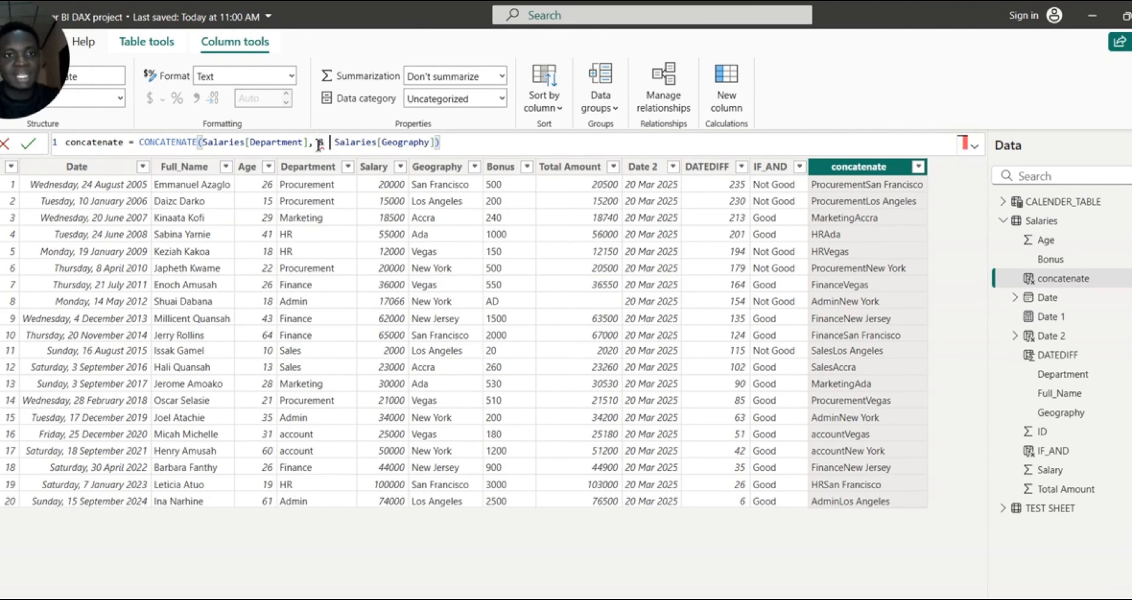
text(")
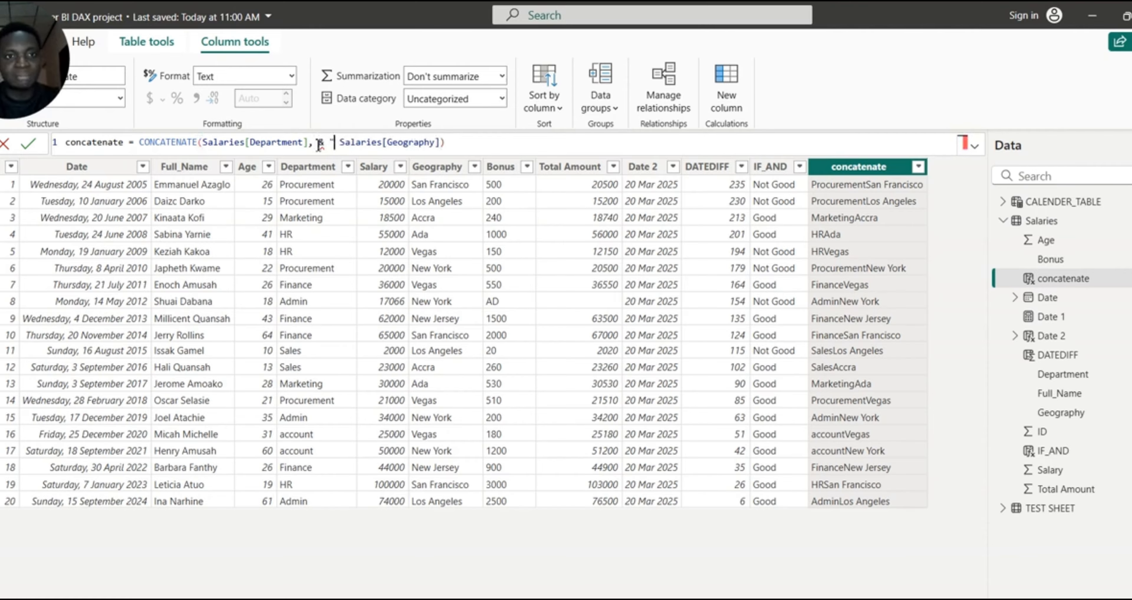
text( ")
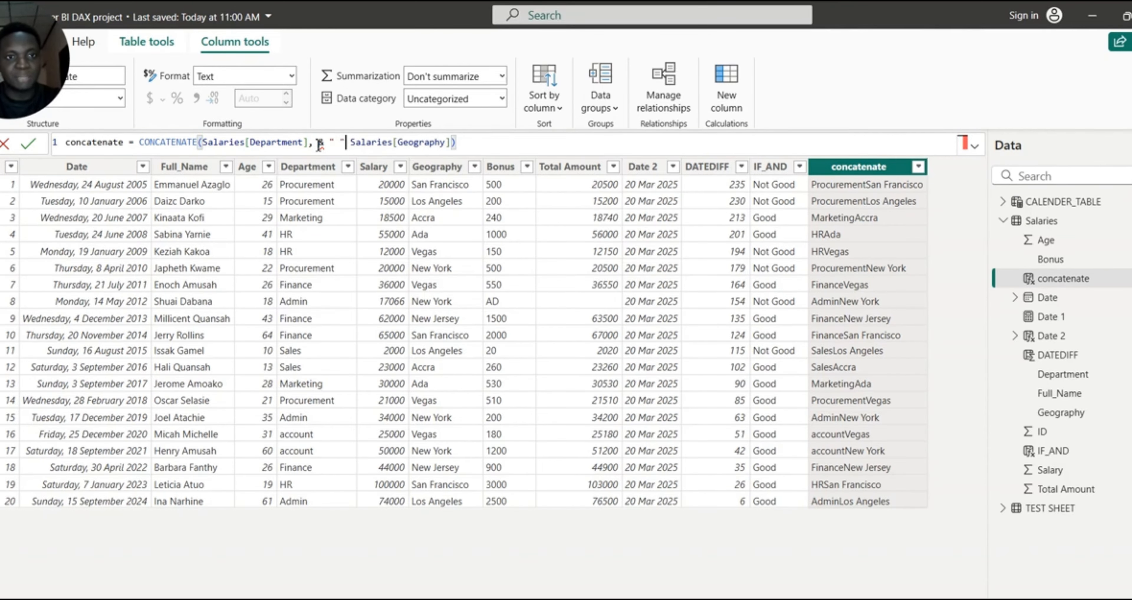
click(317, 144)
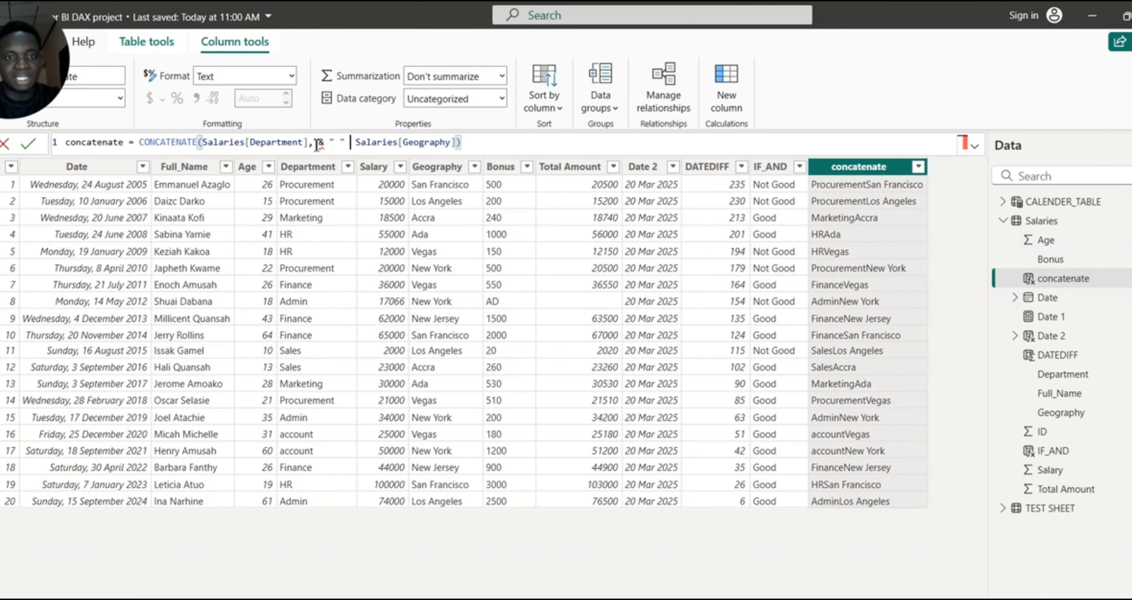
text(&)
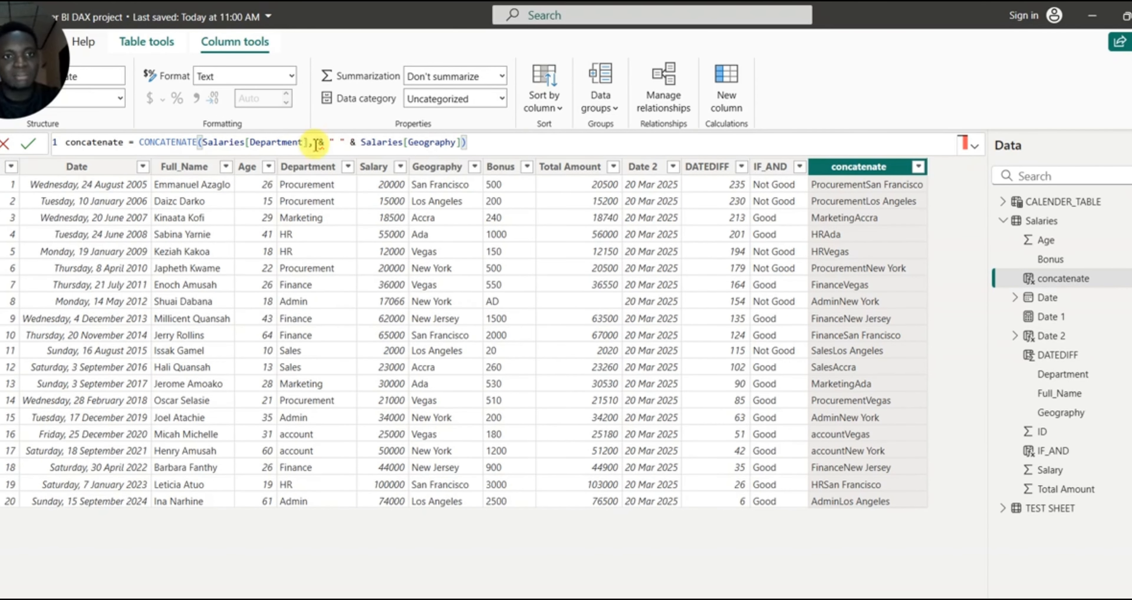
click(315, 144)
key(BackSpace)
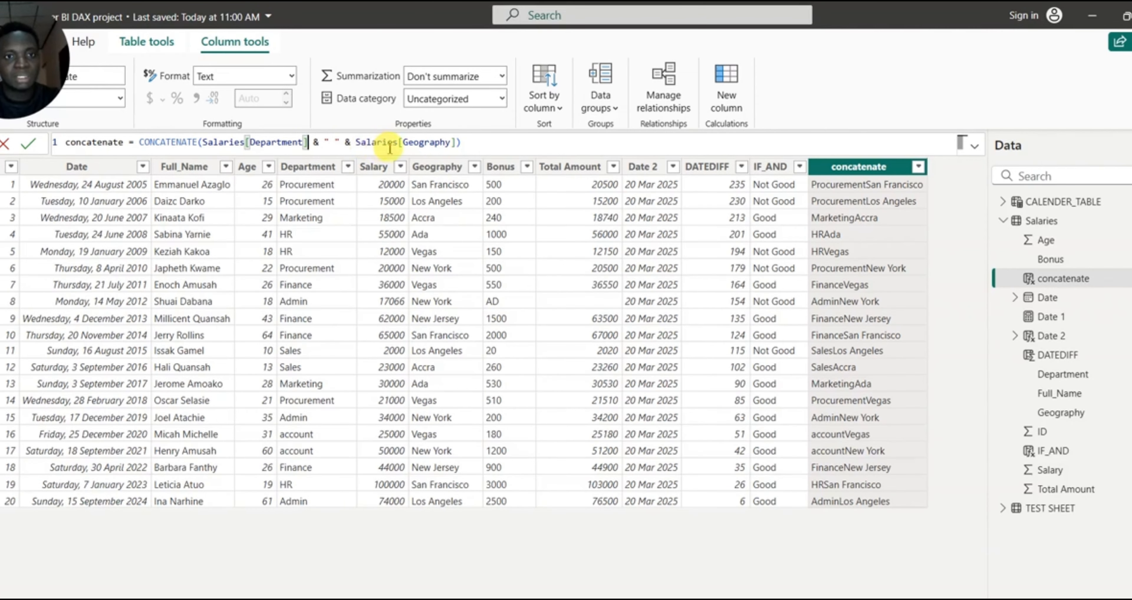
Try a comma after the second & operator in the CONCATENATE formula, and remove it again.
click(486, 146)
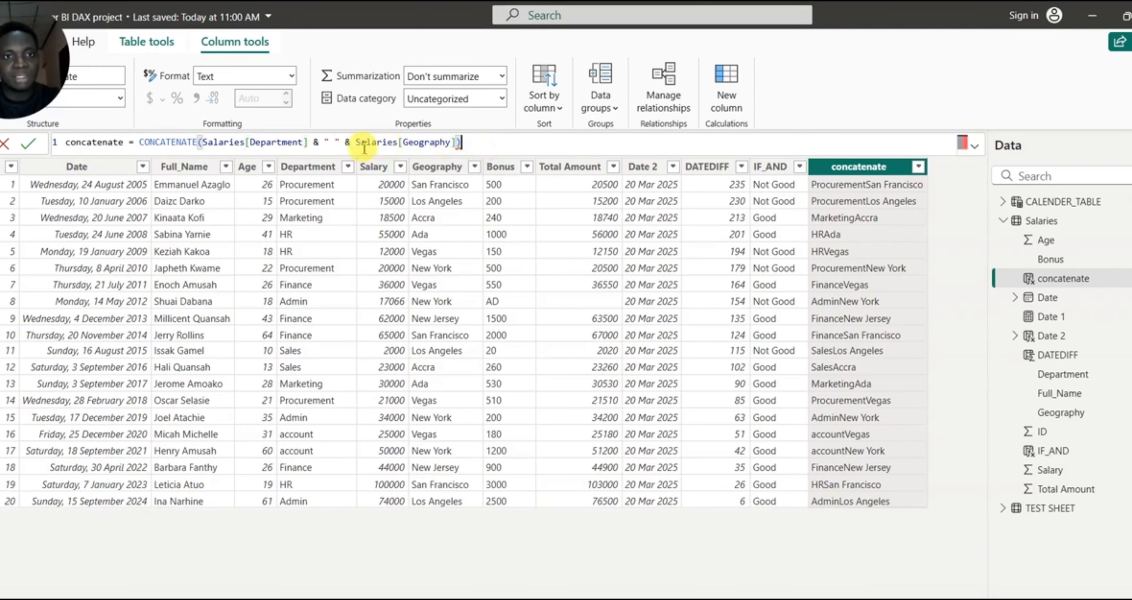
click(354, 145)
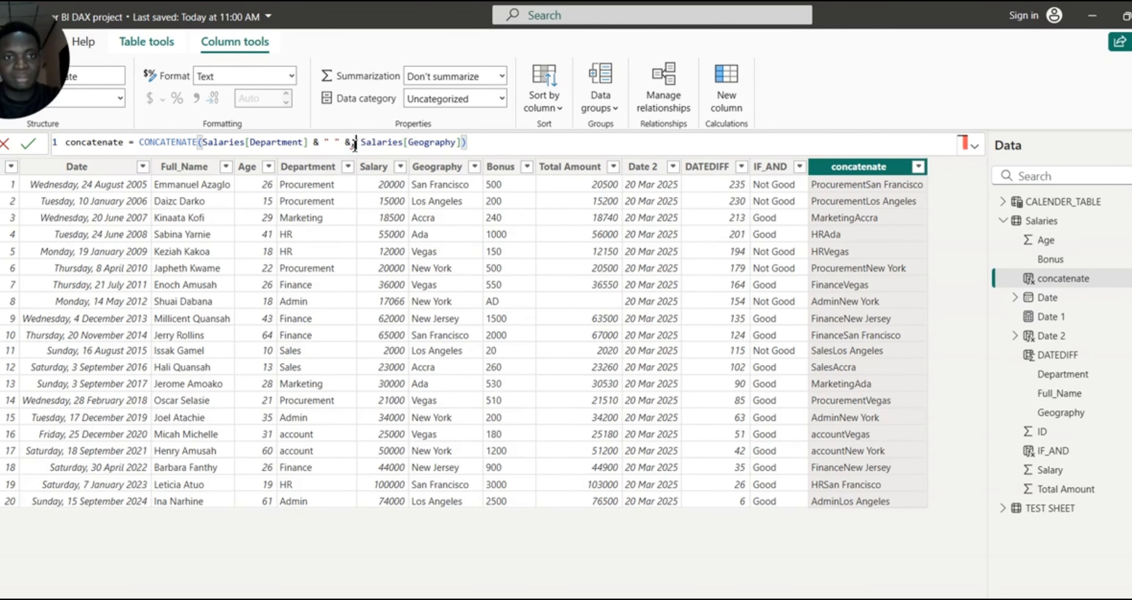
click(494, 144)
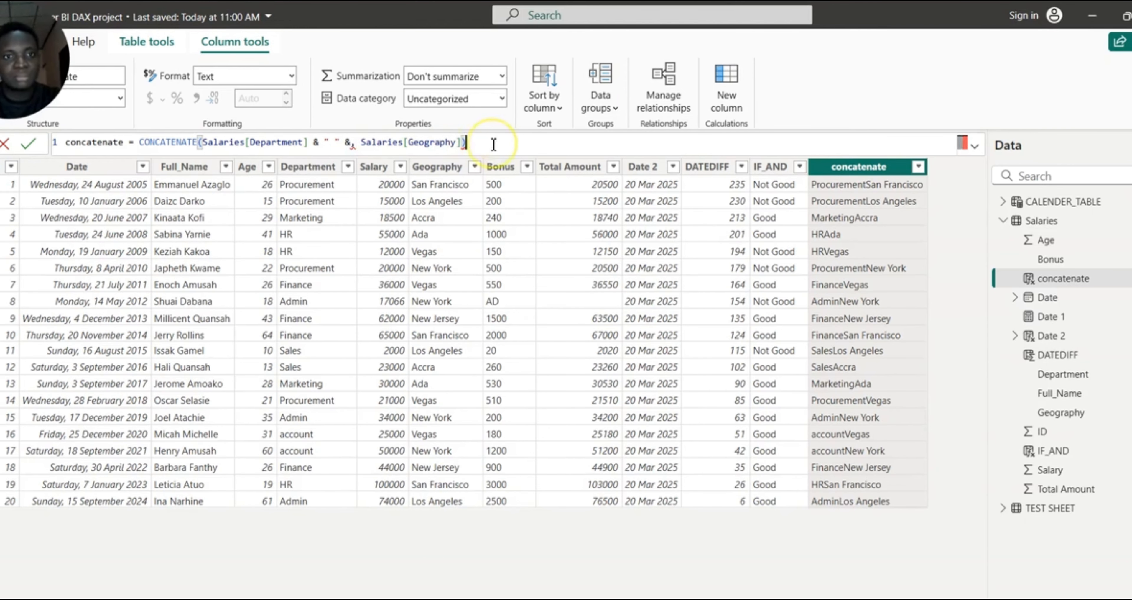
key(BackSpace)
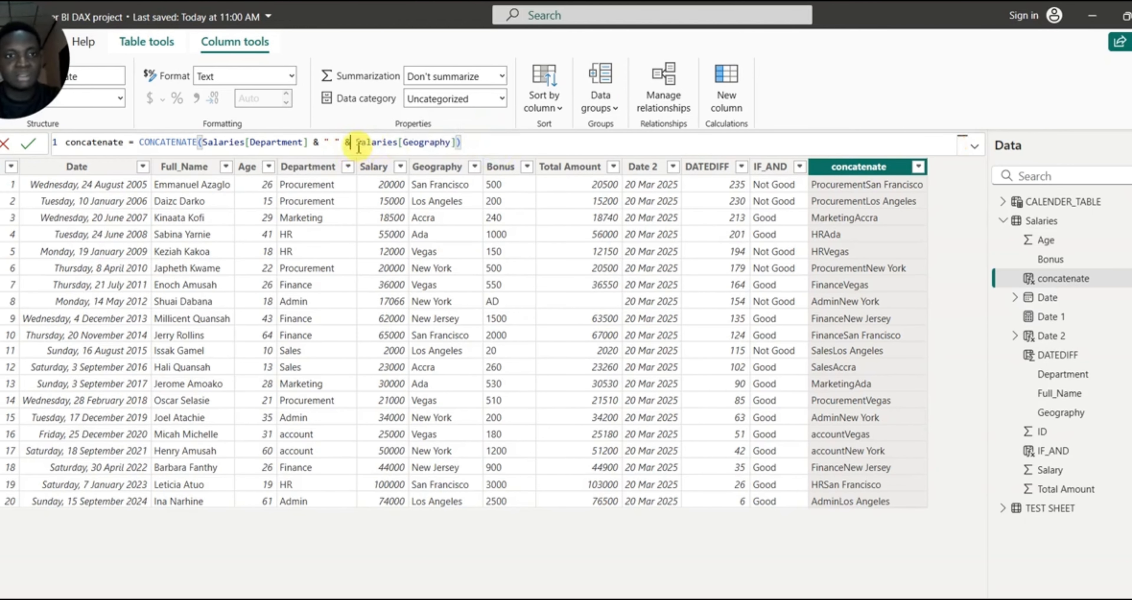
Try a comma between the quoted space and the second & operator, and delete it again.
click(344, 145)
click(344, 145)
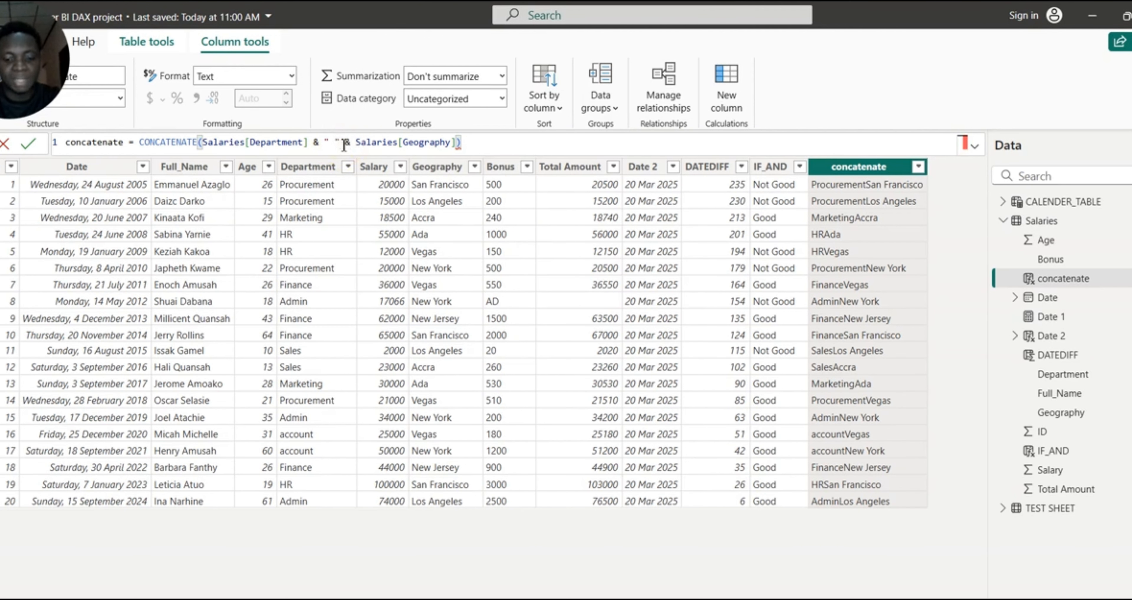
text(,)
click(503, 142)
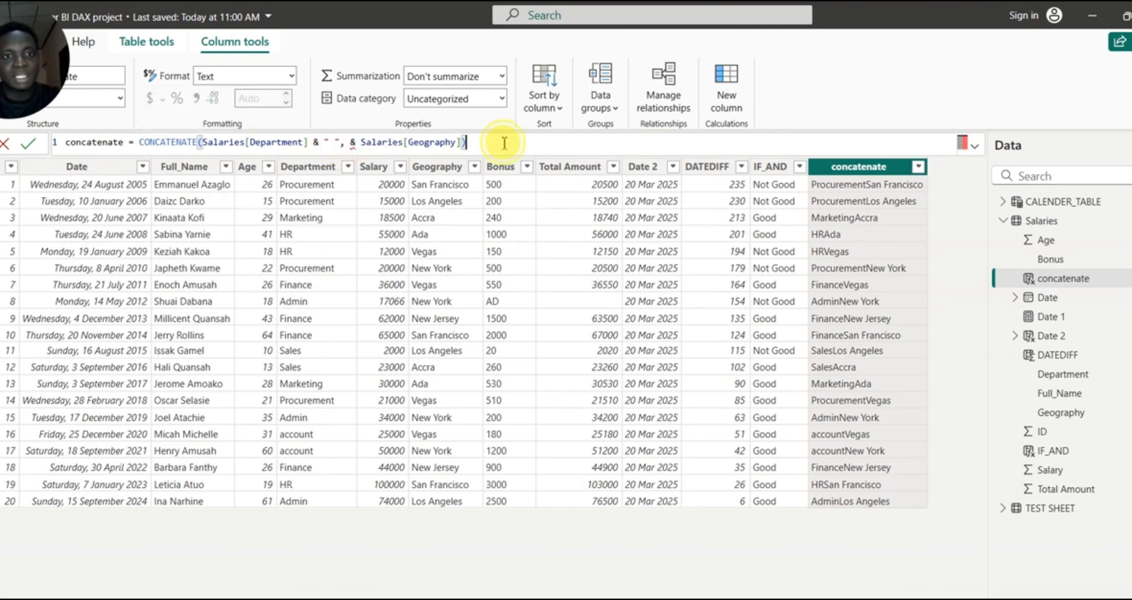
click(504, 143)
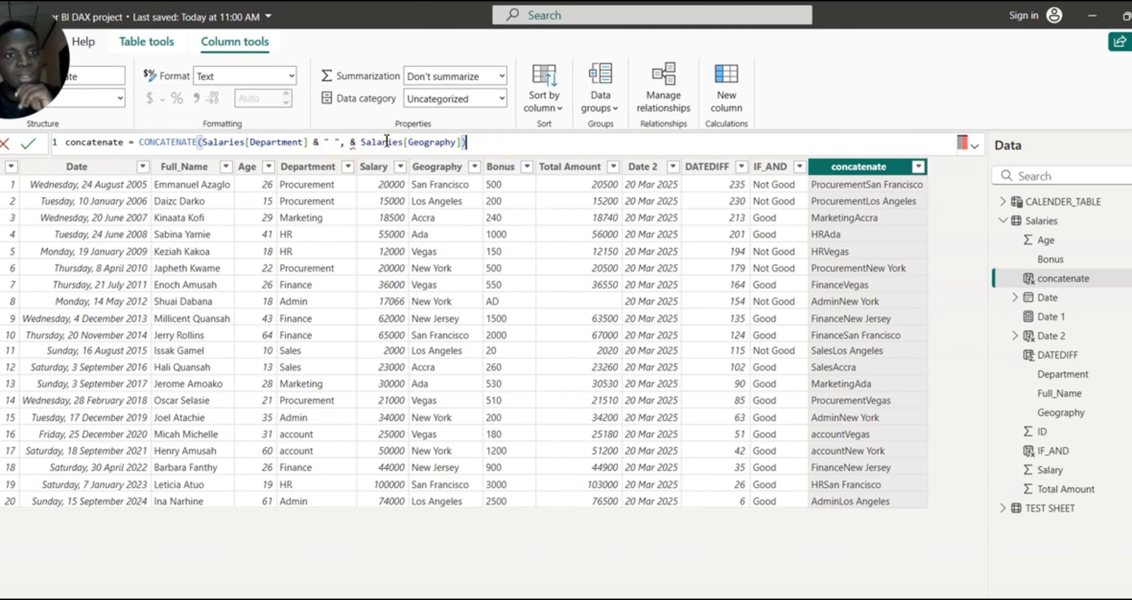
click(348, 144)
key(BackSpace)
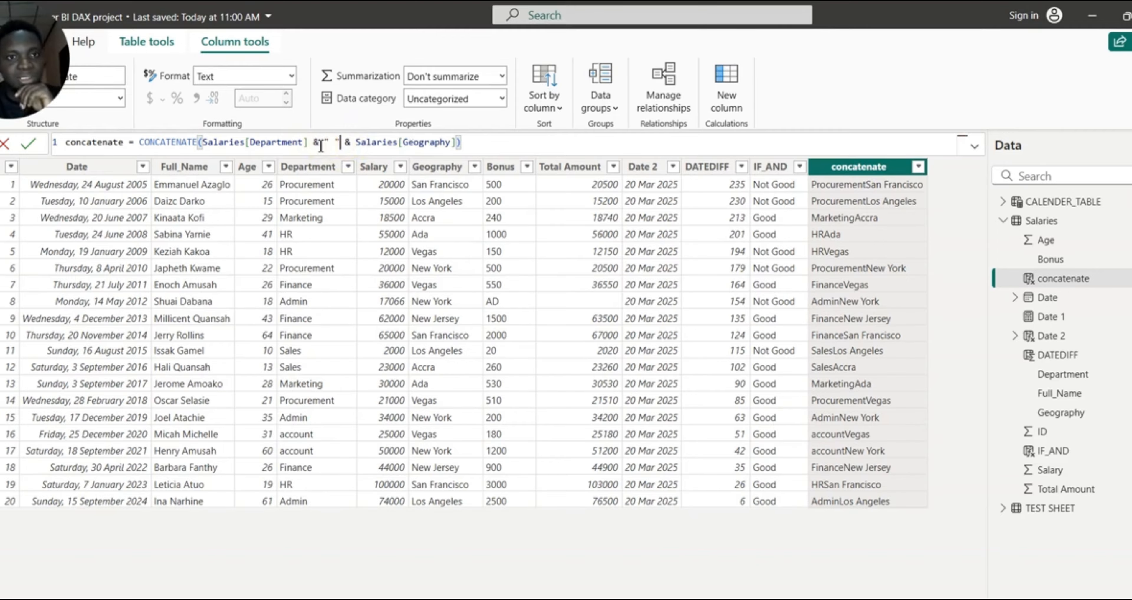
Try a comma directly after Salaries[Department], before the first & operator, and take it out again.
click(320, 144)
click(315, 144)
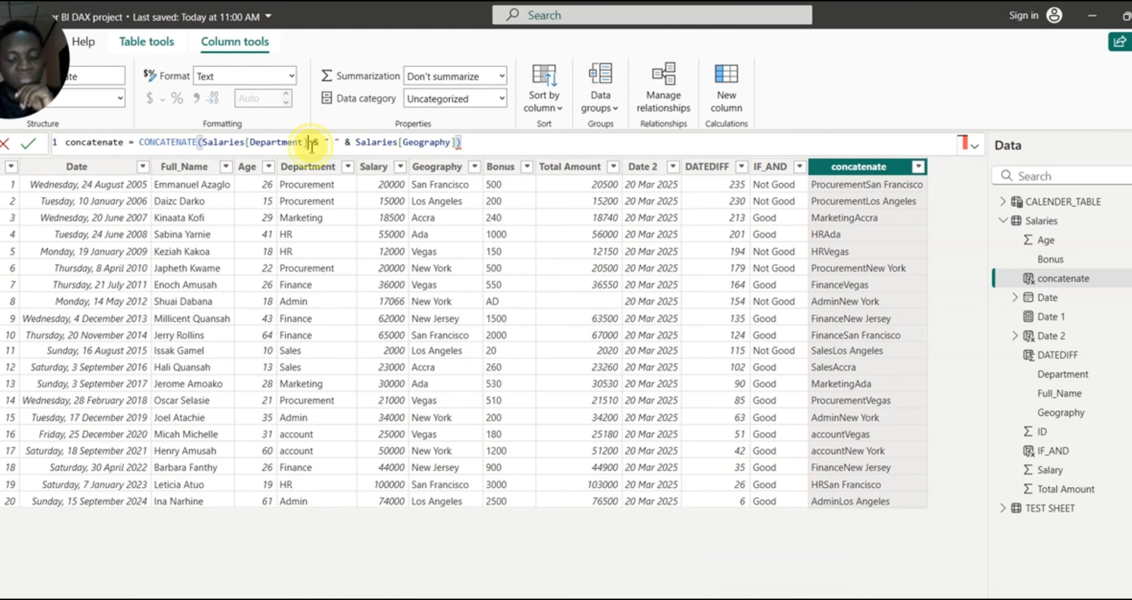
text(,)
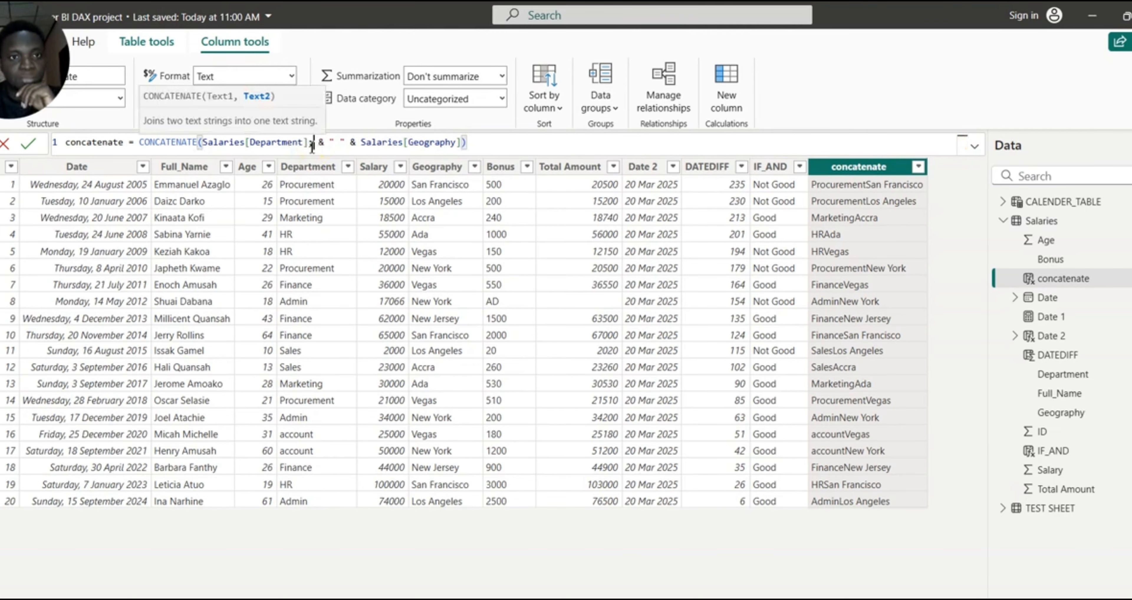
click(487, 146)
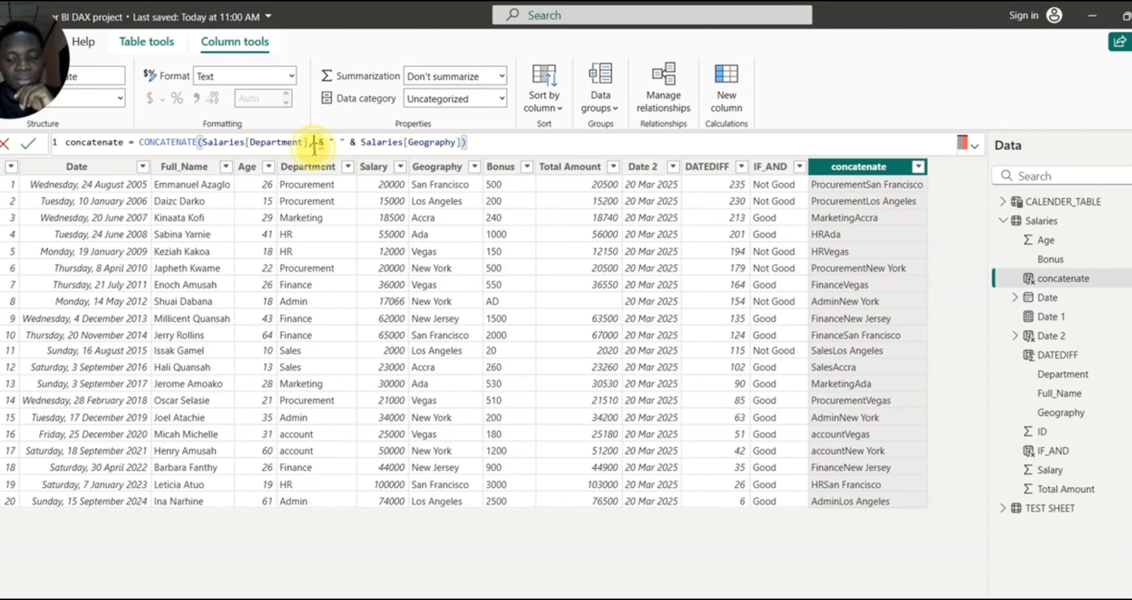
key(BackSpace)
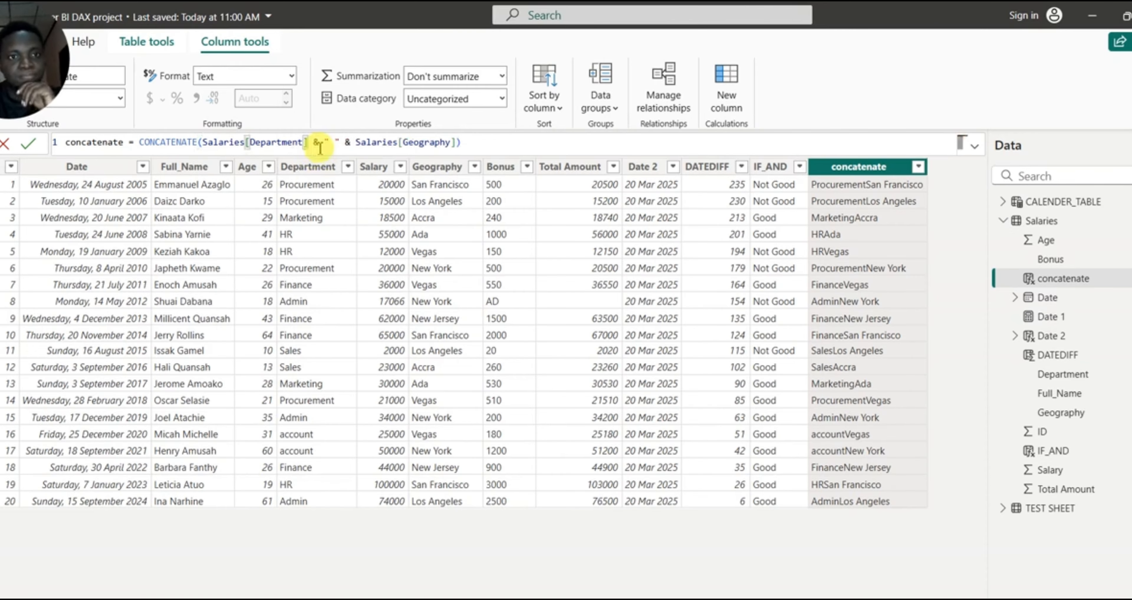
Replace the second & operator with a comma so the formula reads CONCATENATE(Salaries[Department] & " ", Salaries[Geography]), and apply it.
click(356, 143)
key(BackSpace)
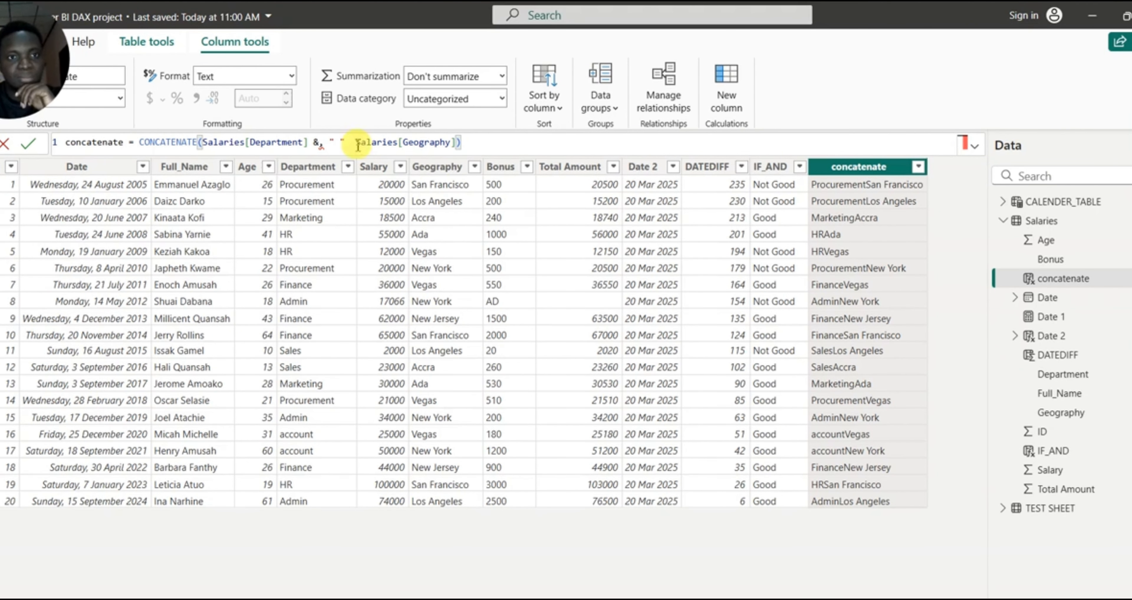
click(325, 144)
key(BackSpace)
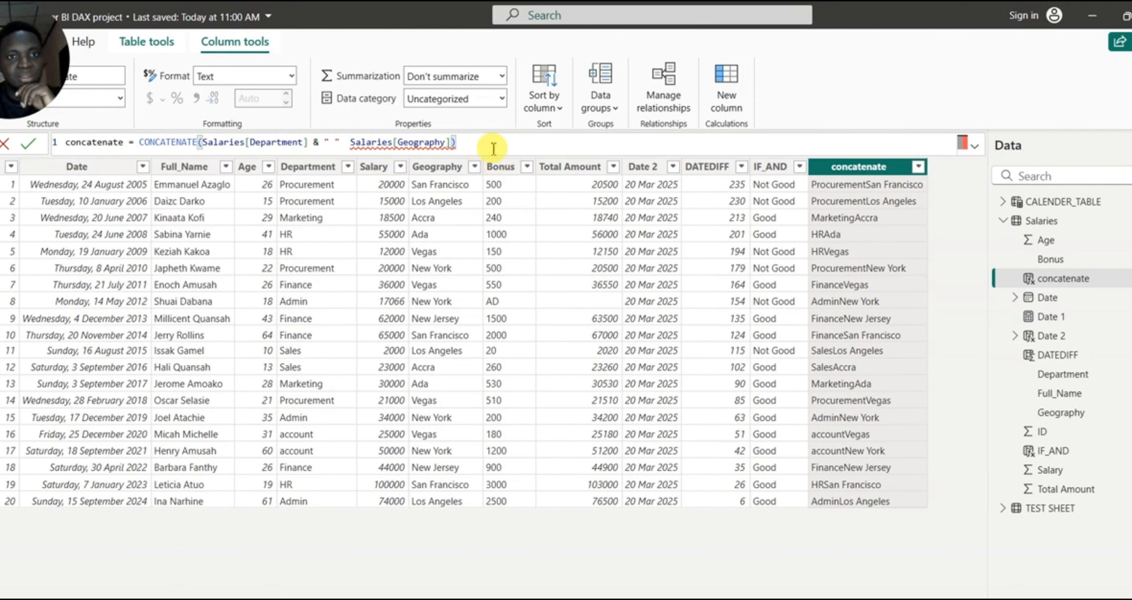
click(344, 143)
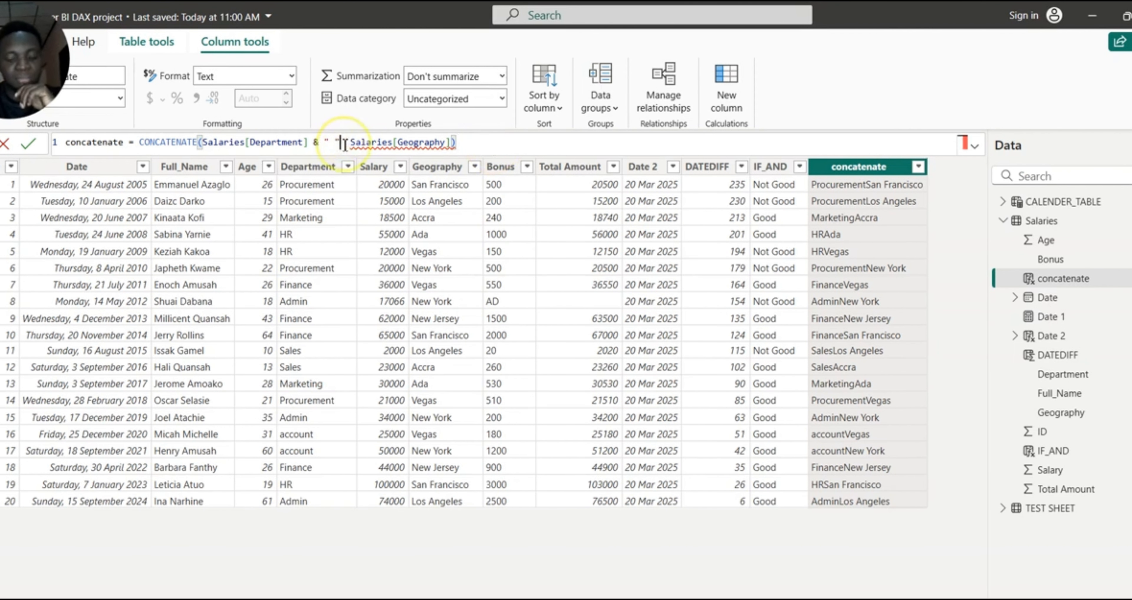
text(,)
click(480, 142)
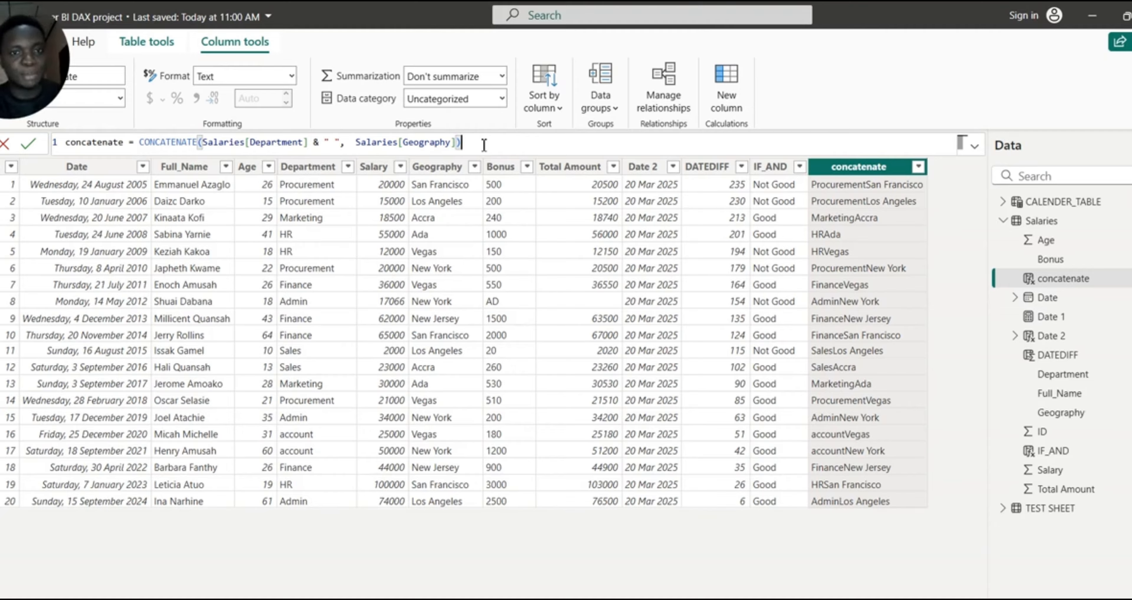
key(Return)
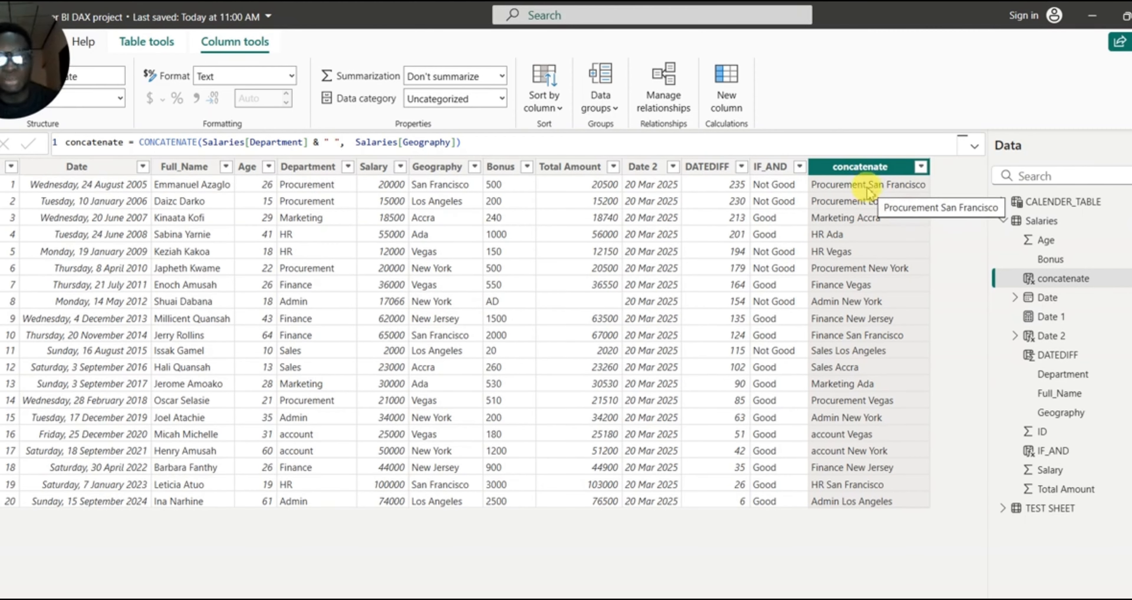
Replace the quoted space separator in the CONCATENATE formula with a hyphen, and apply the formula.
click(335, 145)
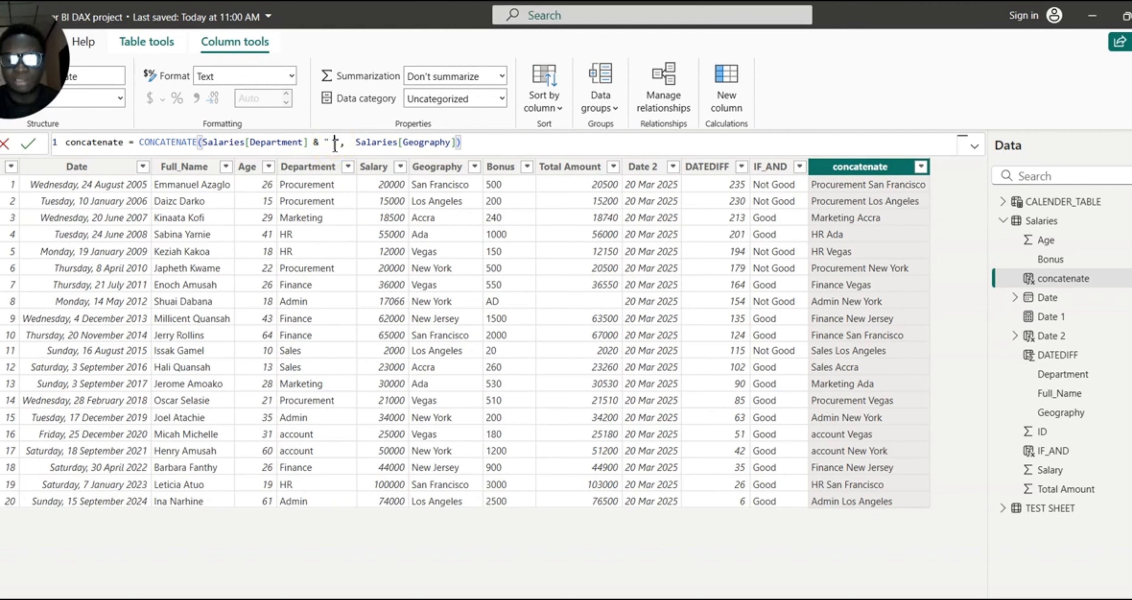
text(-)
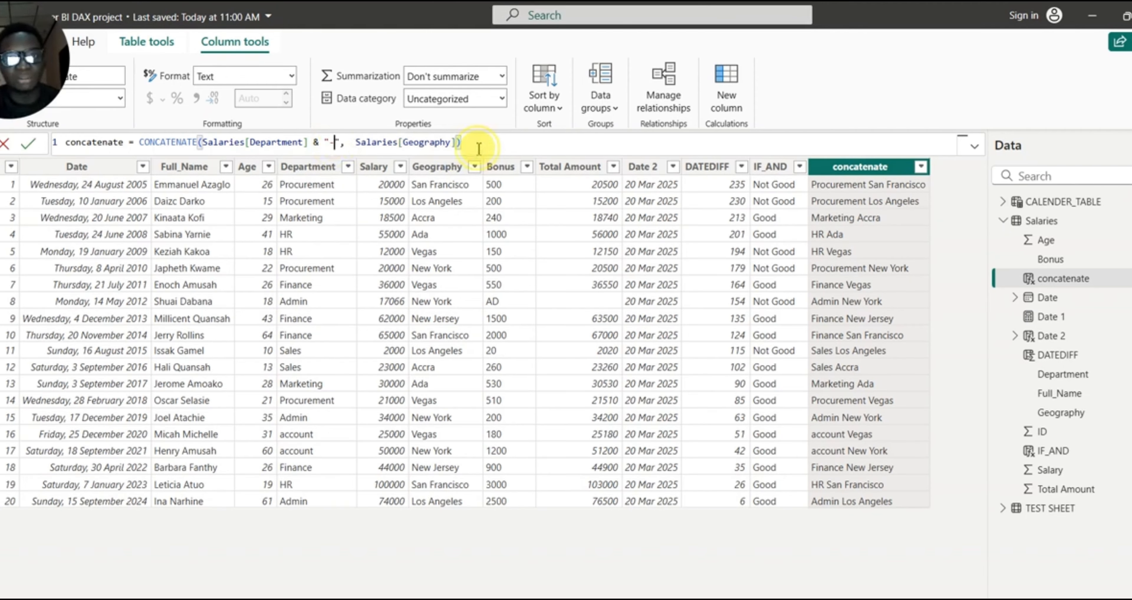
key(Return)
click(333, 141)
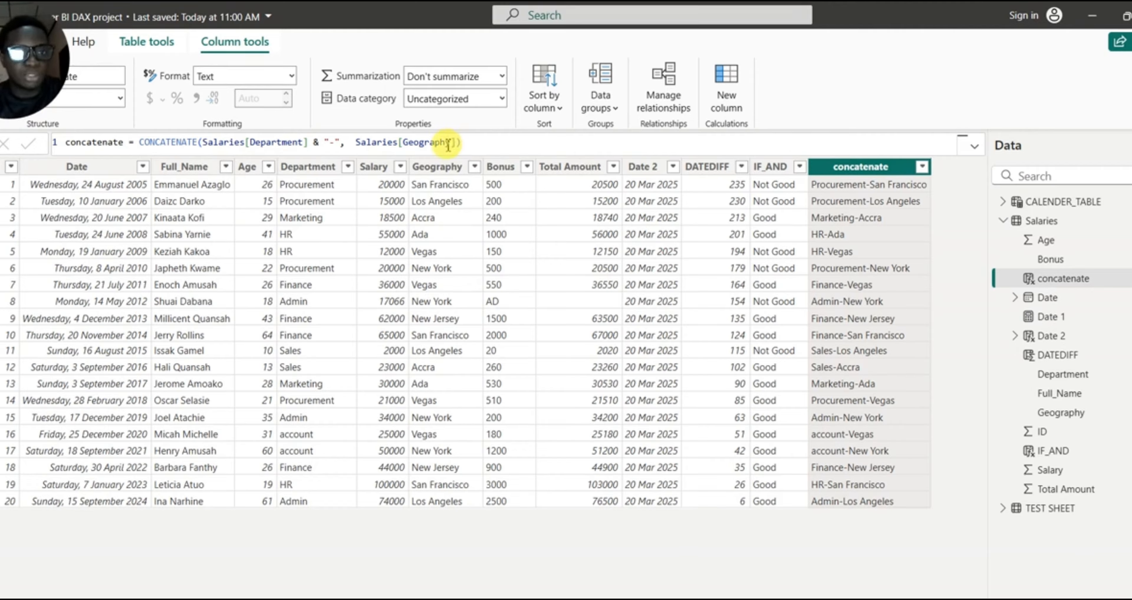
click(462, 142)
text())
click(420, 141)
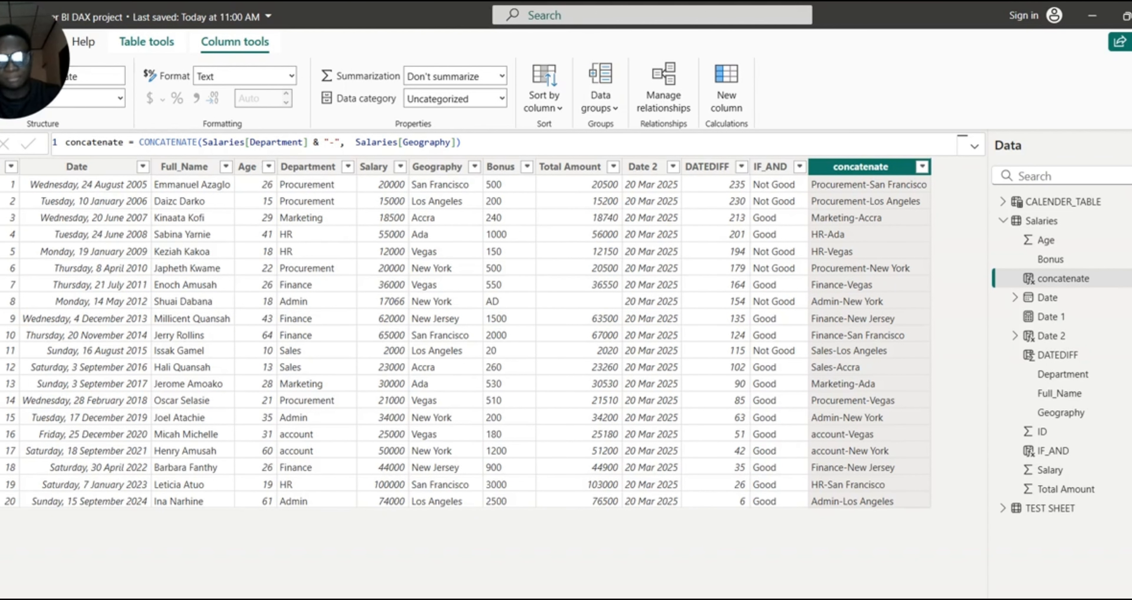
Switch to the DAX LESSONS.pptx slides in WPS to check the listed text functions, and return to the Salaries table.
key(alt+Tab)
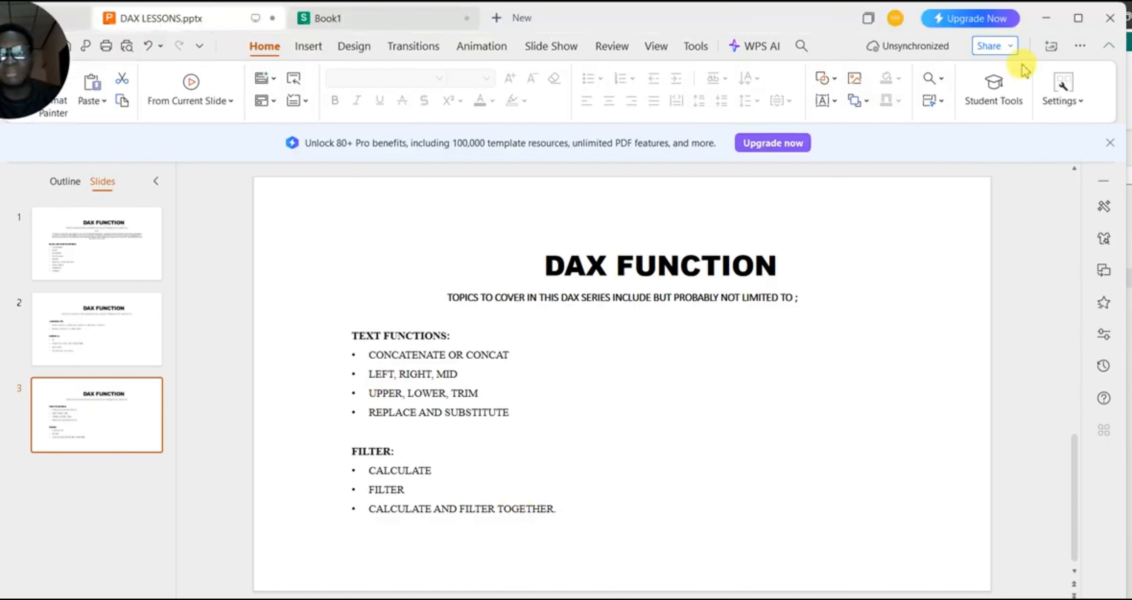
click(1049, 31)
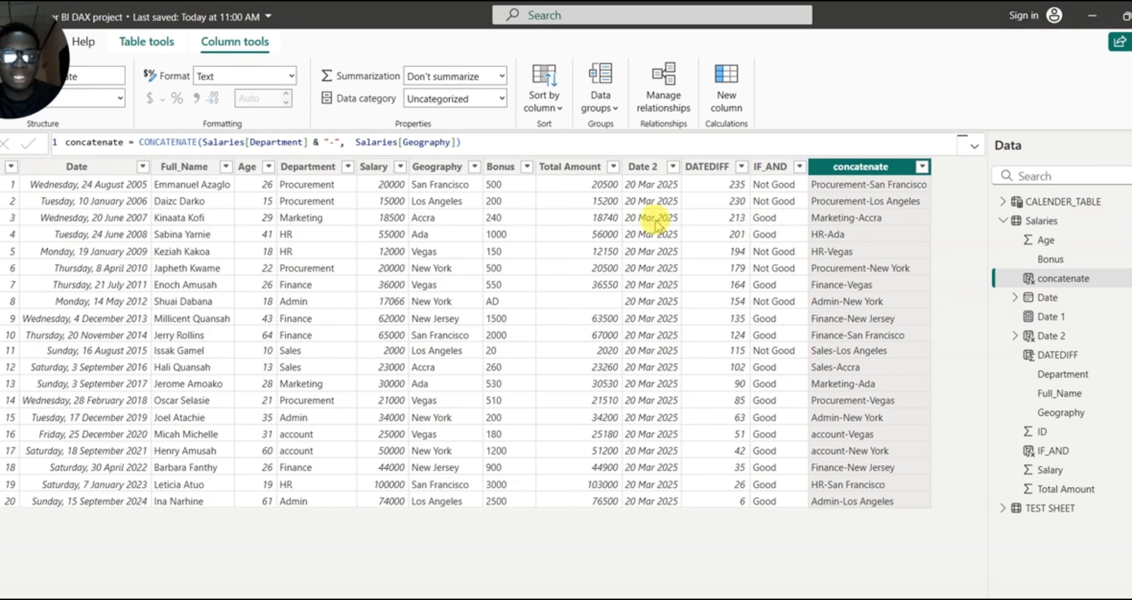
Replace the whole concatenate column formula with a definition named RIGHT that starts with the RIGHT function.
right_click(865, 170)
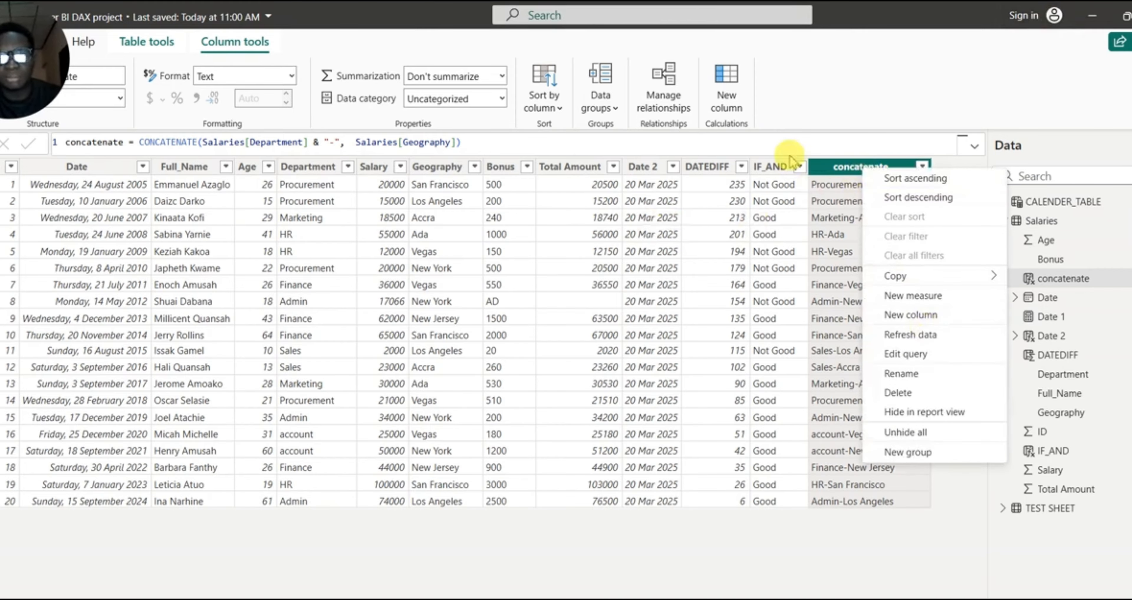
click(461, 143)
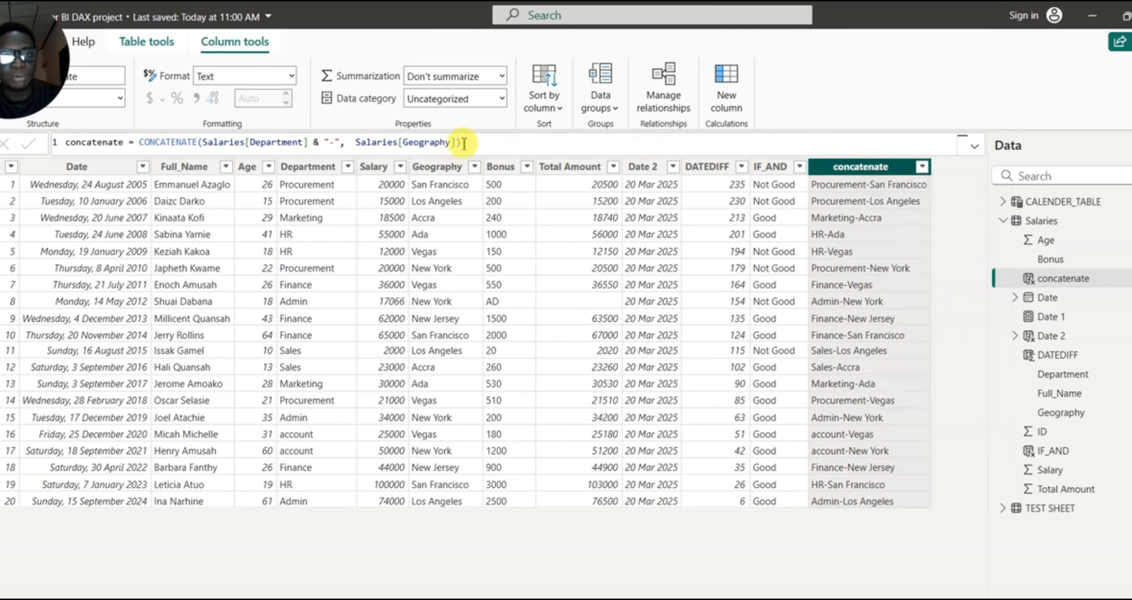
drag(460, 142, 60, 136)
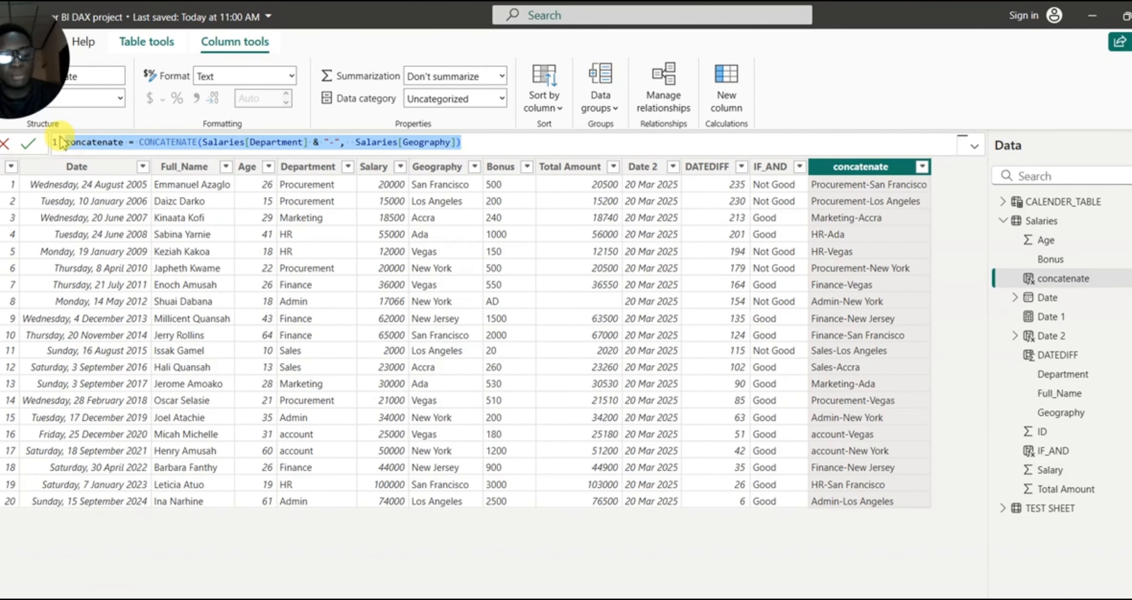
text(SIGHT =)
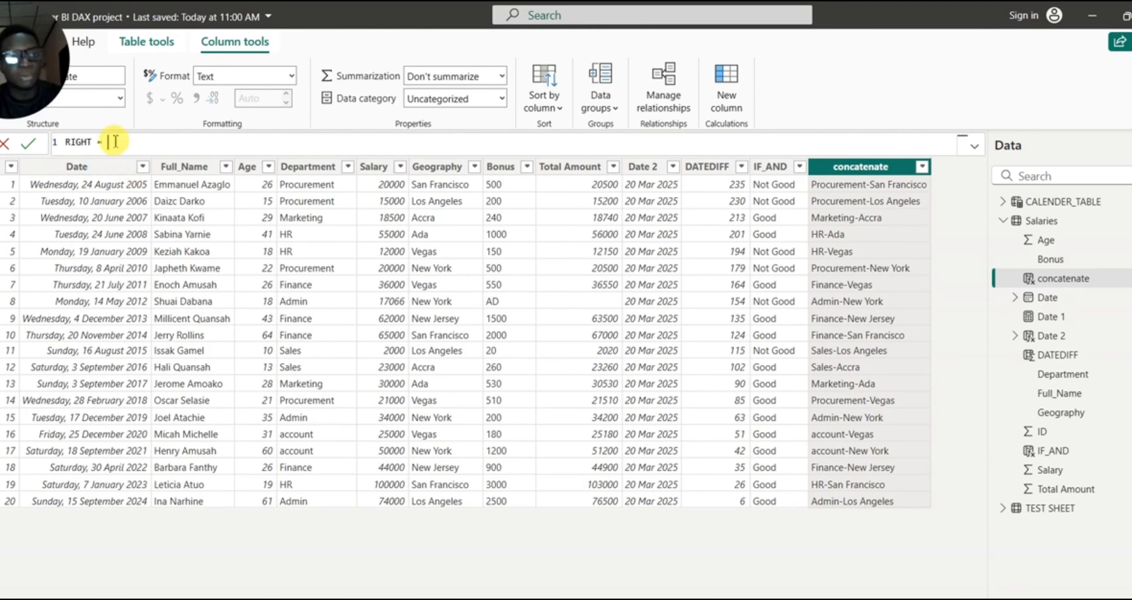
text(RIGHT)
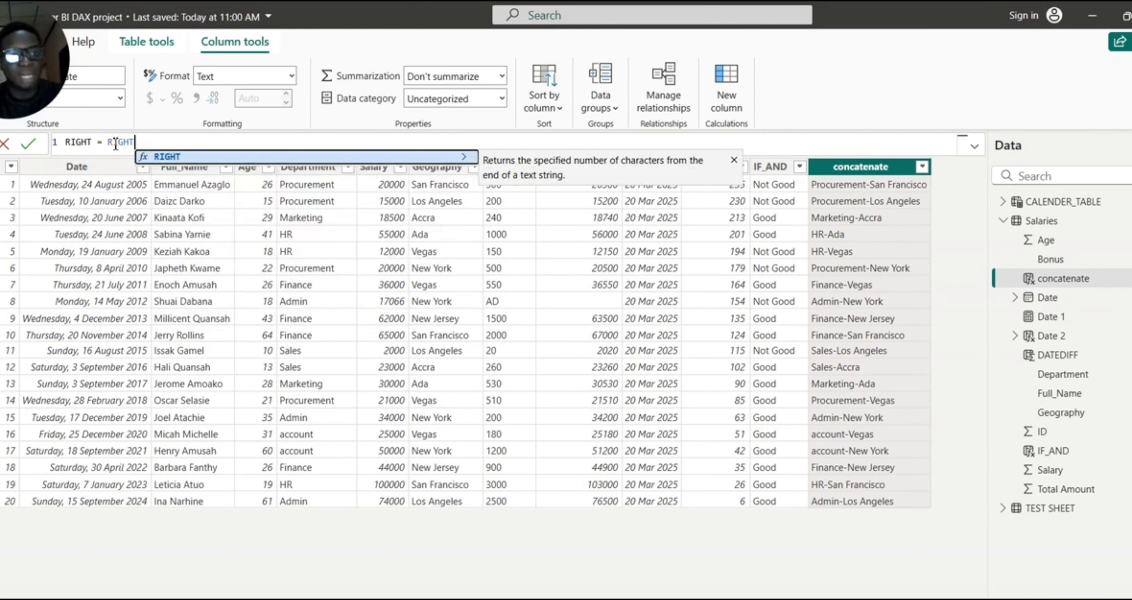
text(()
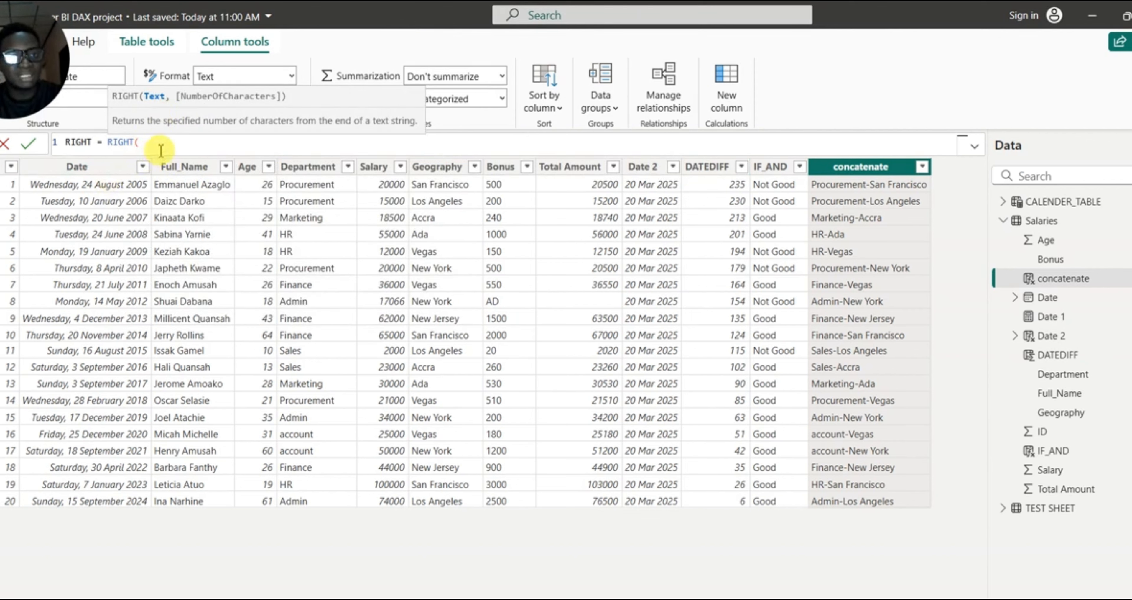
Complete the formula as RIGHT(Salaries[Date],4) and apply it to the column.
text(SALARIES)
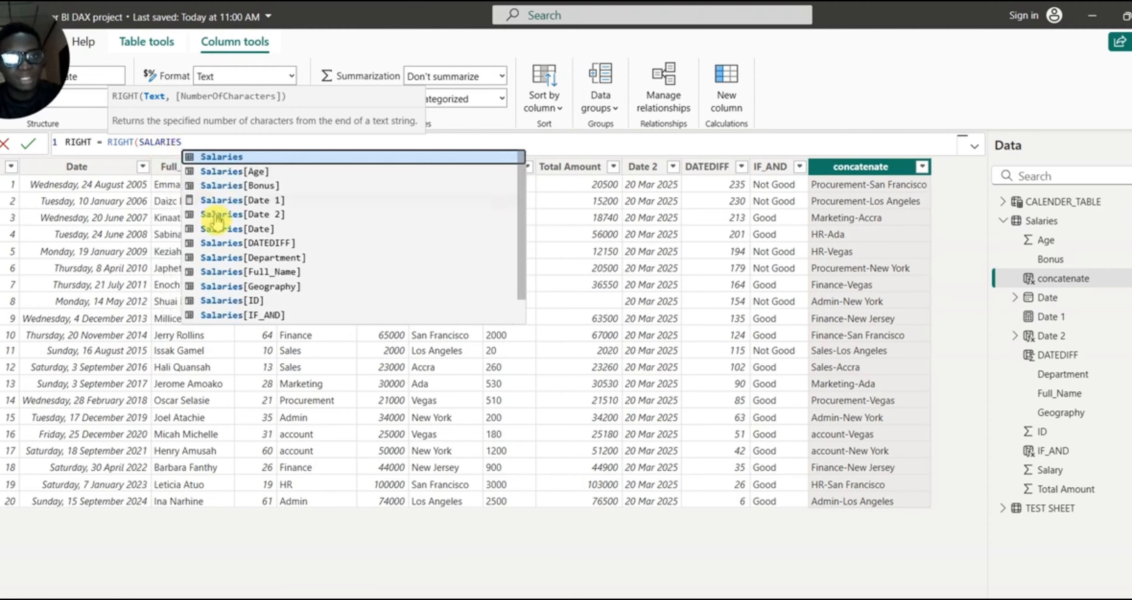
click(270, 229)
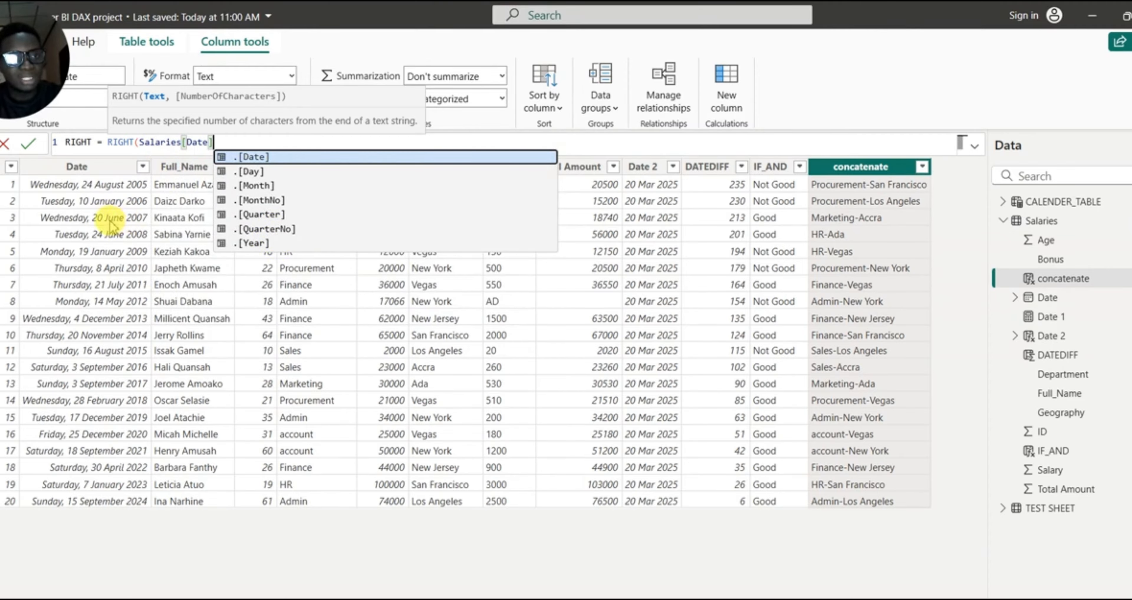
key(Escape)
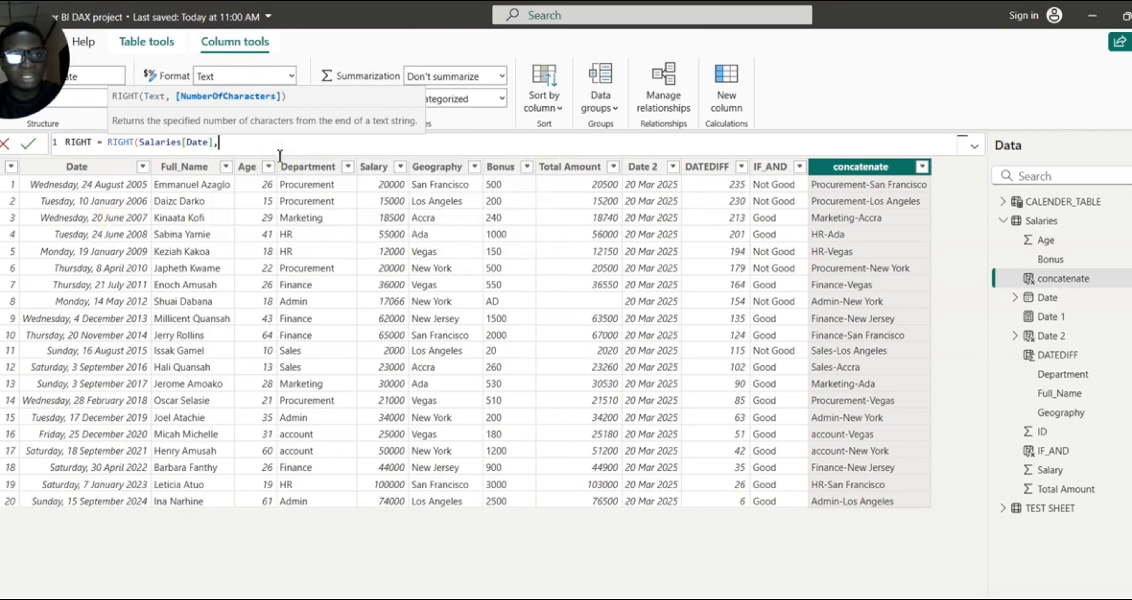
text(,)
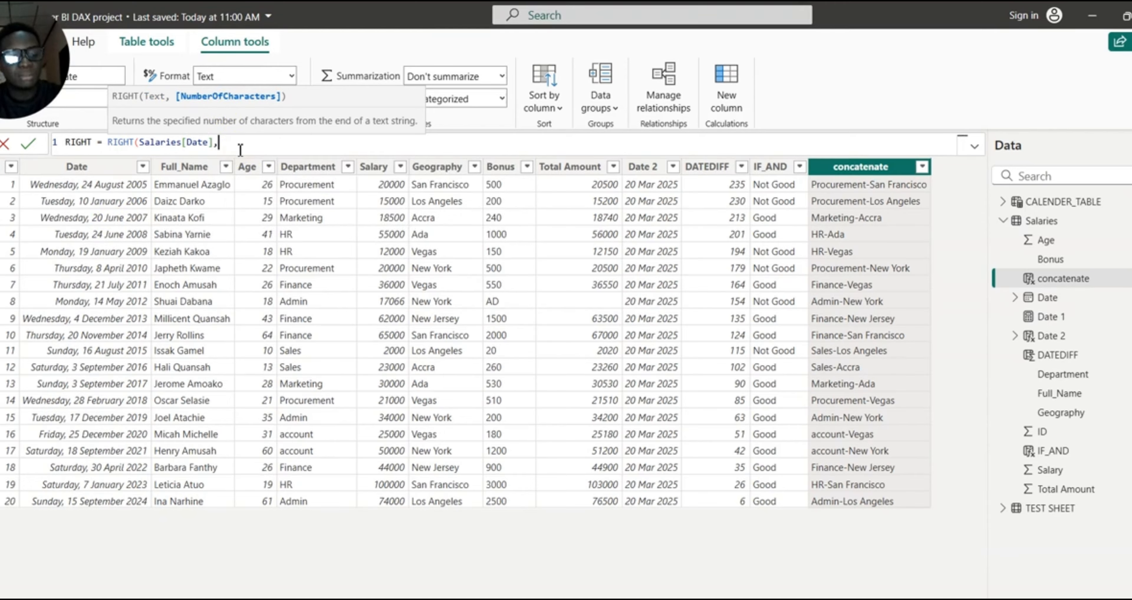
text(4))
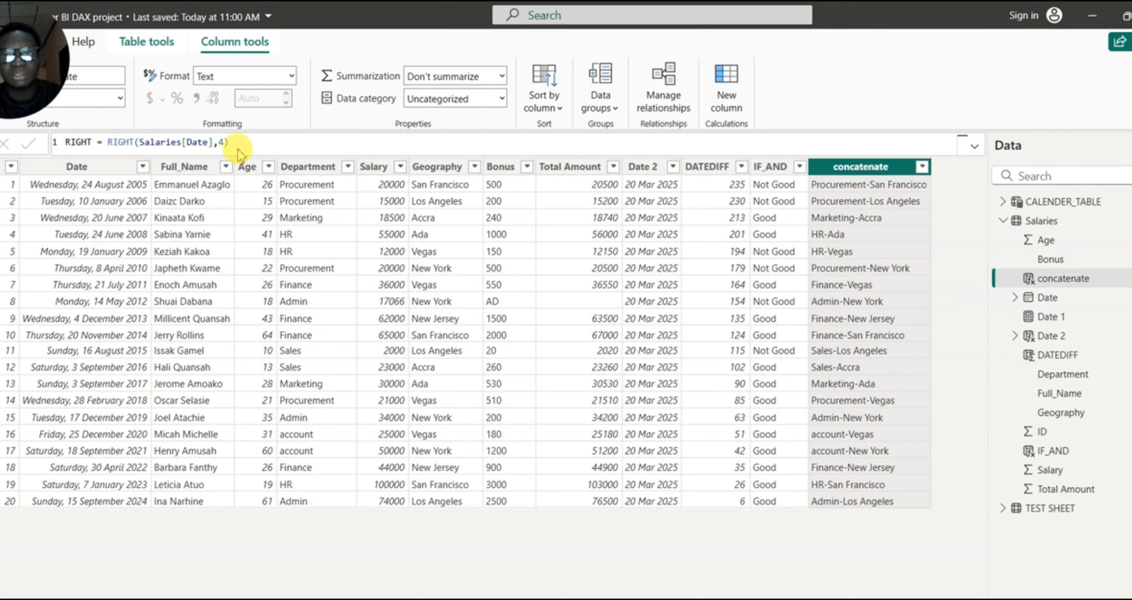
key(Return)
click(775, 147)
click(851, 245)
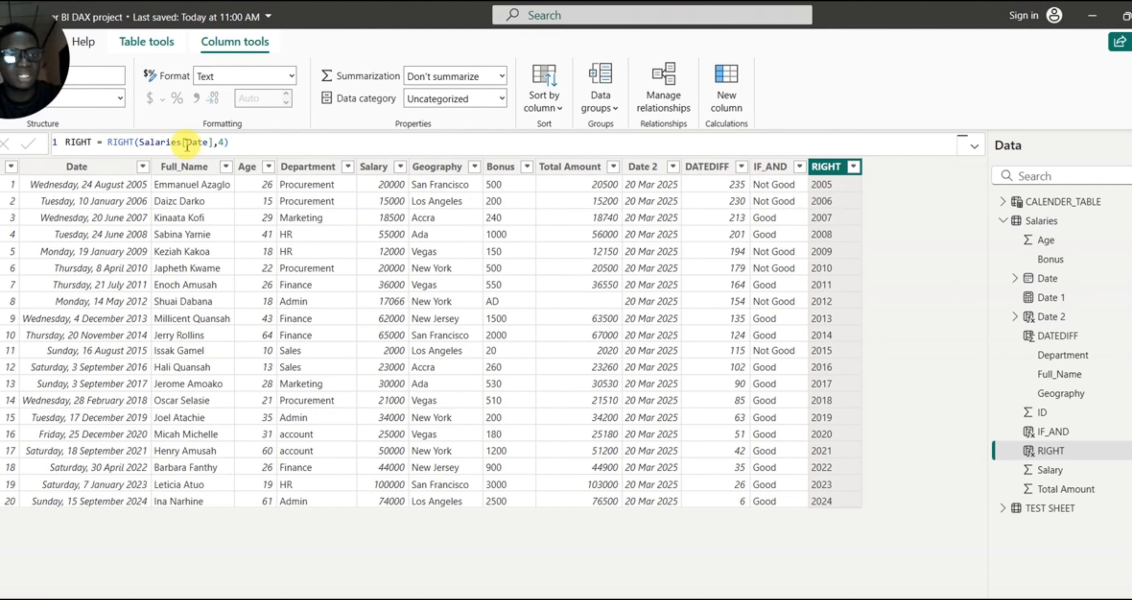
Change the RIGHT formula to take 2 characters from Salaries[IF_AND] instead of the Date column, and apply it.
click(217, 145)
key(BackSpace)
key(BackSpace)
key(BackSpace)
key(BackSpace)
key(BackSpace)
key(BackSpace)
key(BackSpace)
key(BackSpace)
key(BackSpace)
key(BackSpace)
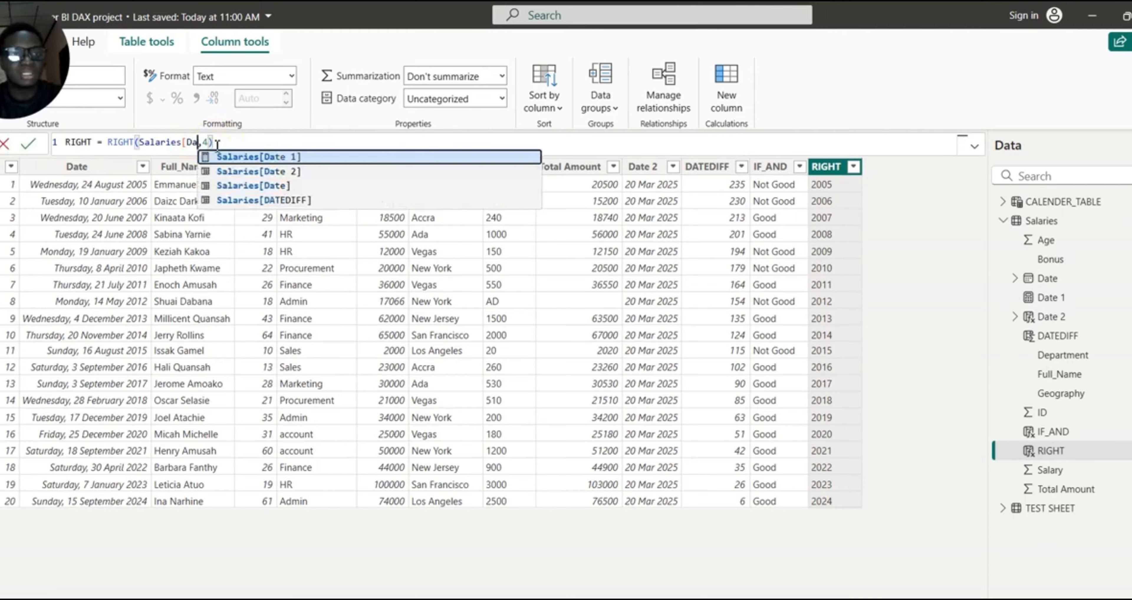
key(BackSpace)
key(BackSpace)
key(BackSpace)
key(BackSpace)
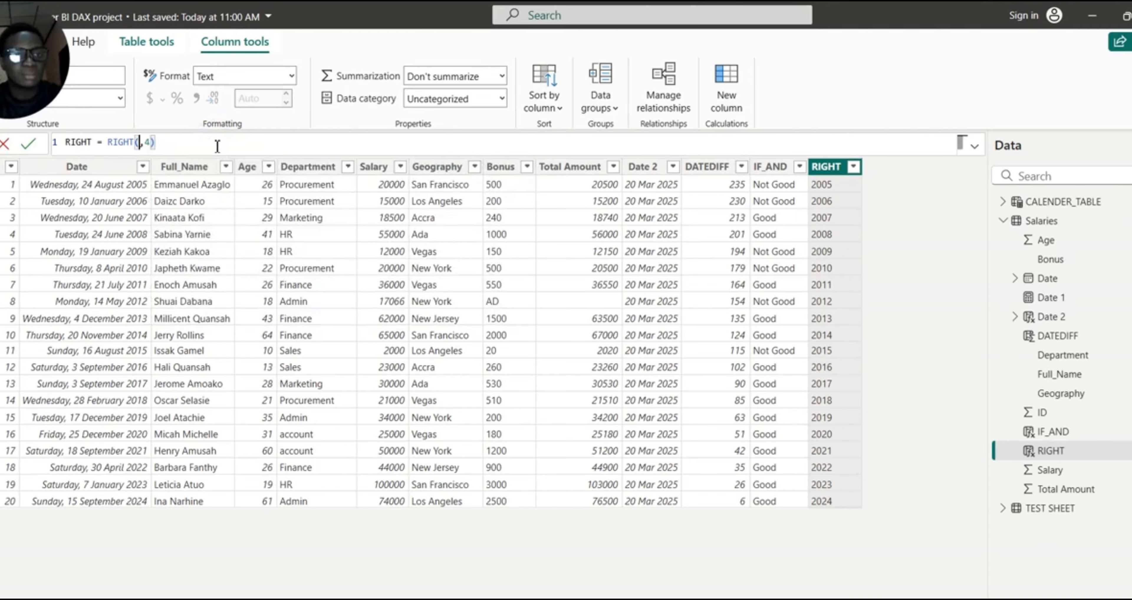
text(SALARI)
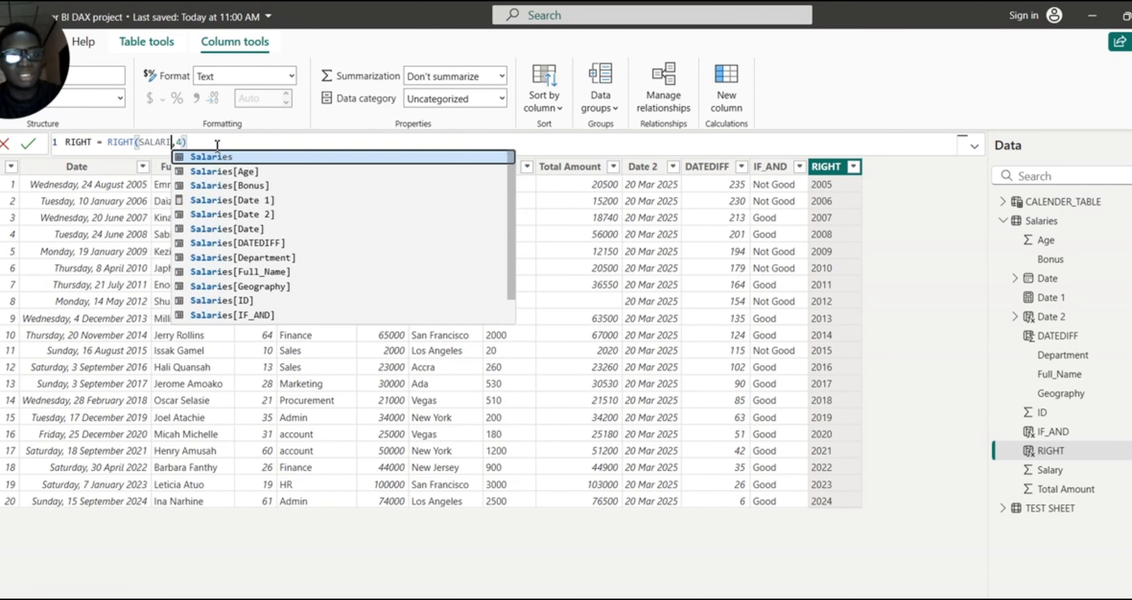
click(257, 316)
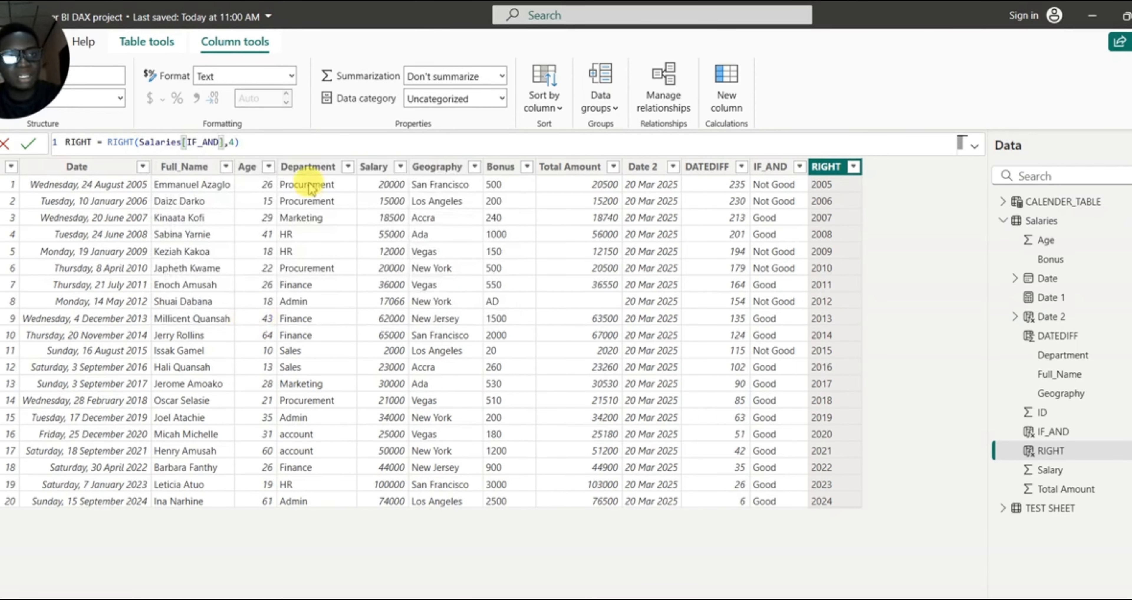
click(237, 143)
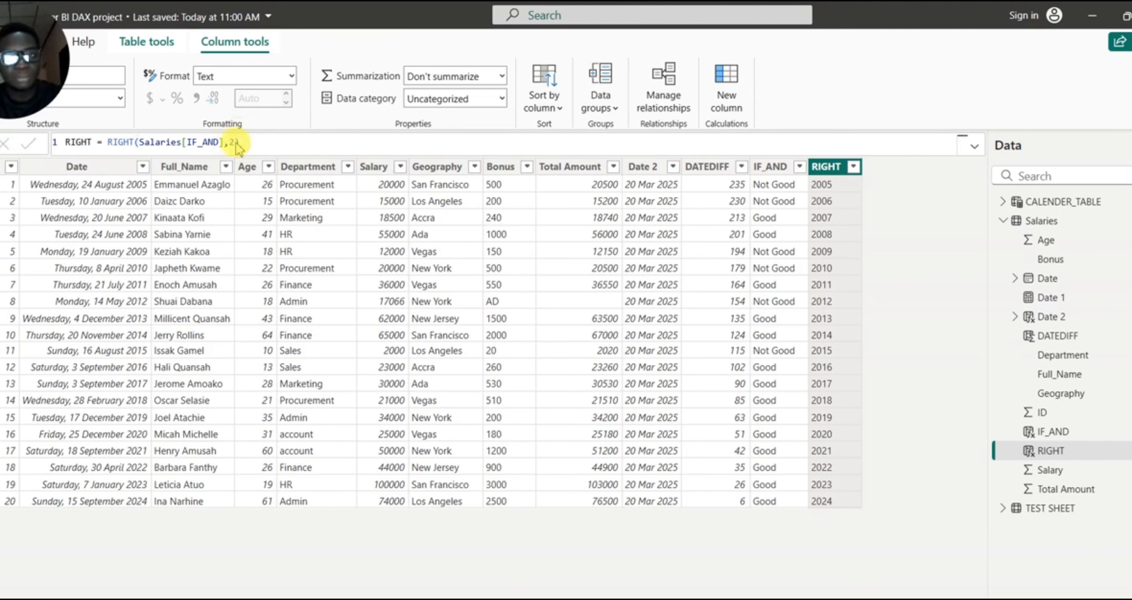
key(Return)
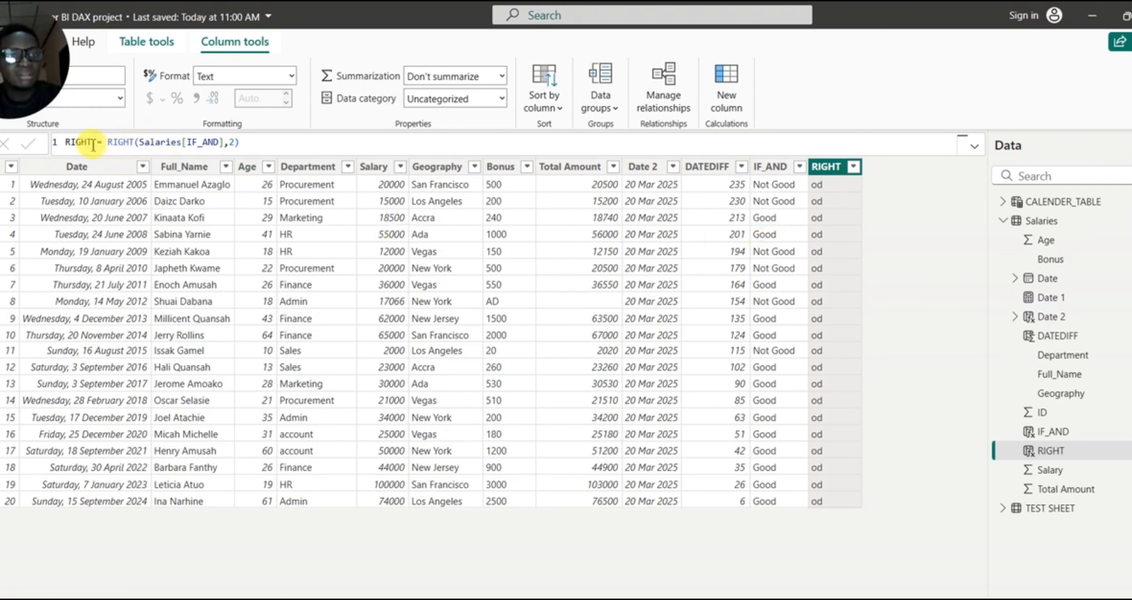
Rename the RIGHT column to LEFT in its formula and replace the RIGHT function with LEFT.
double_click(83, 142)
key(BackSpace)
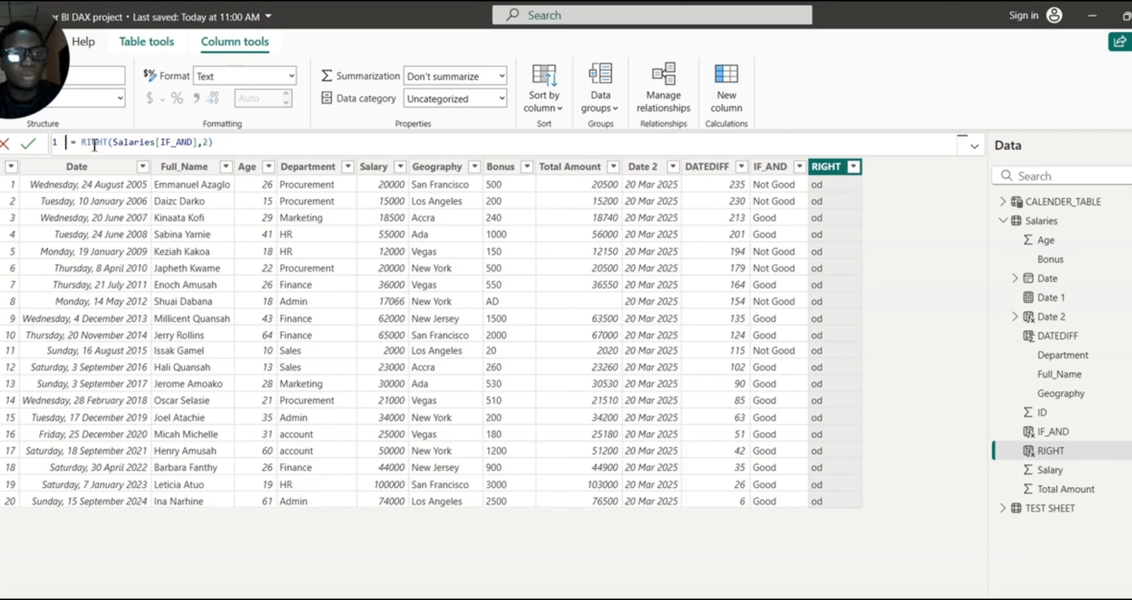
text(LEFT)
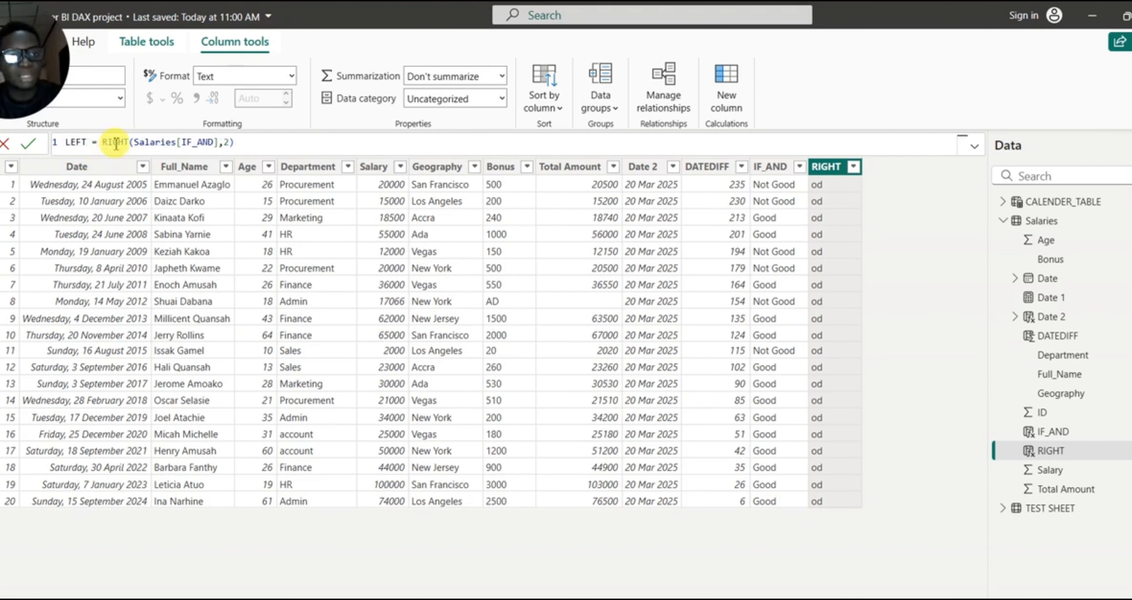
double_click(118, 142)
key(BackSpace)
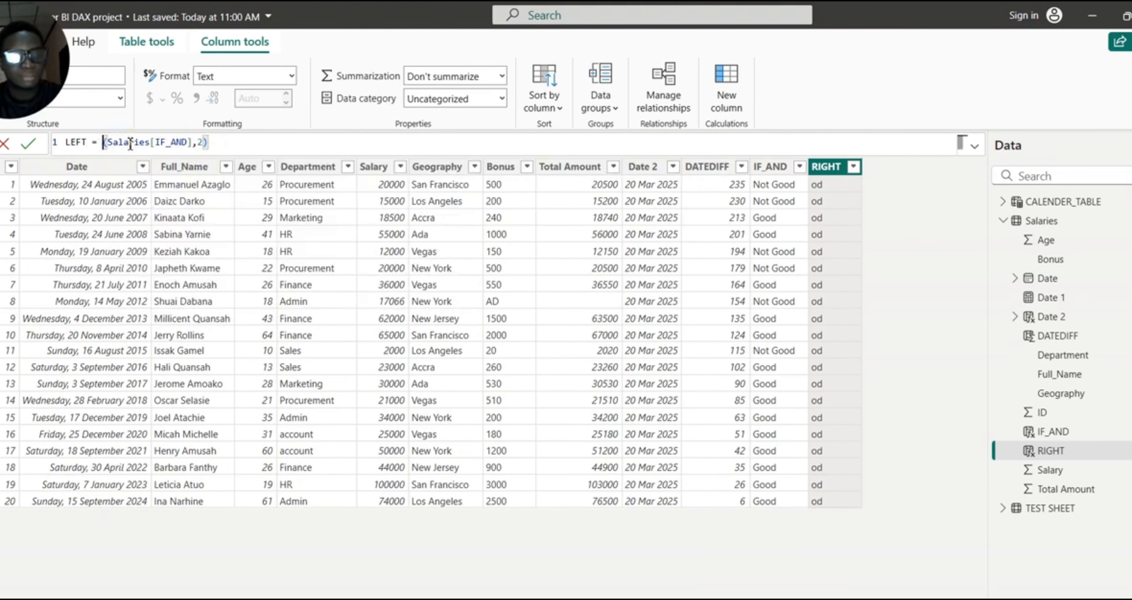
text(LEFT)
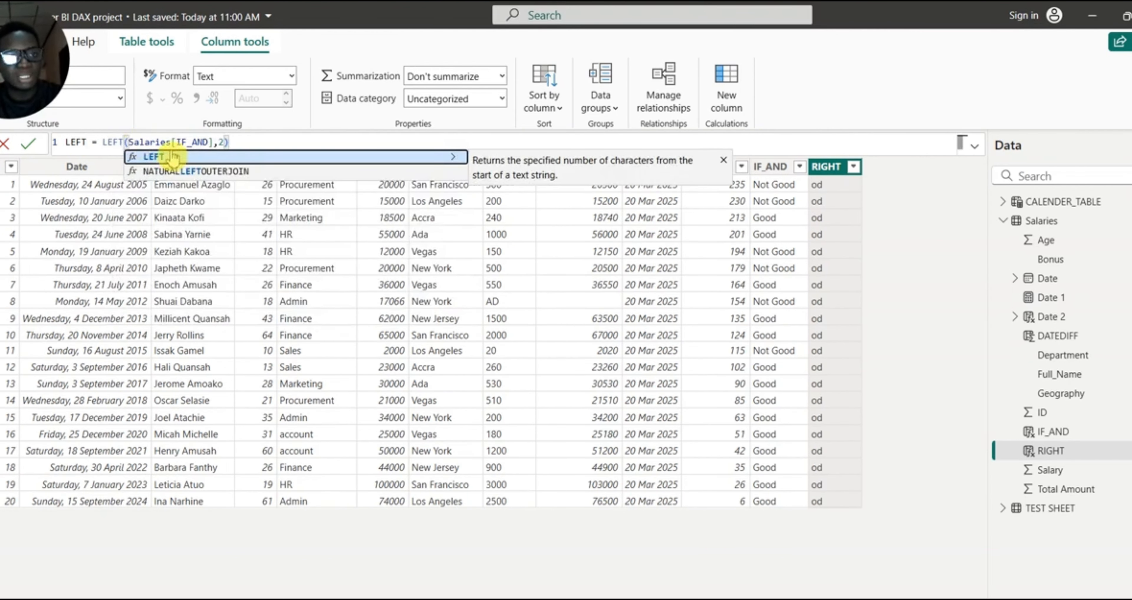
click(178, 163)
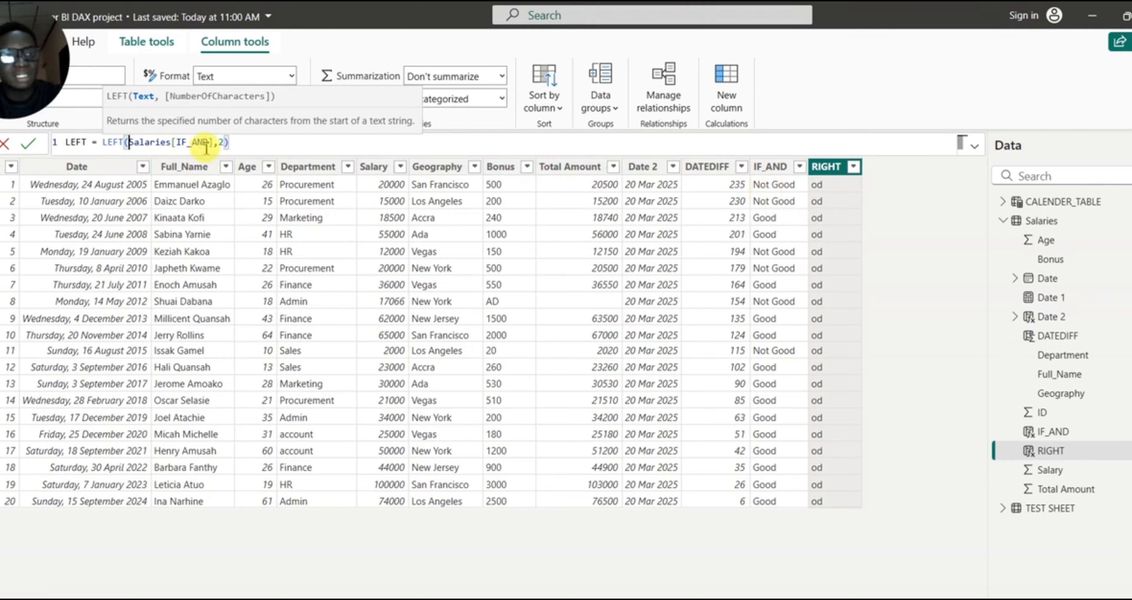
Set the LEFT formula's number of characters to 3 and apply it.
click(226, 143)
key(BackSpace)
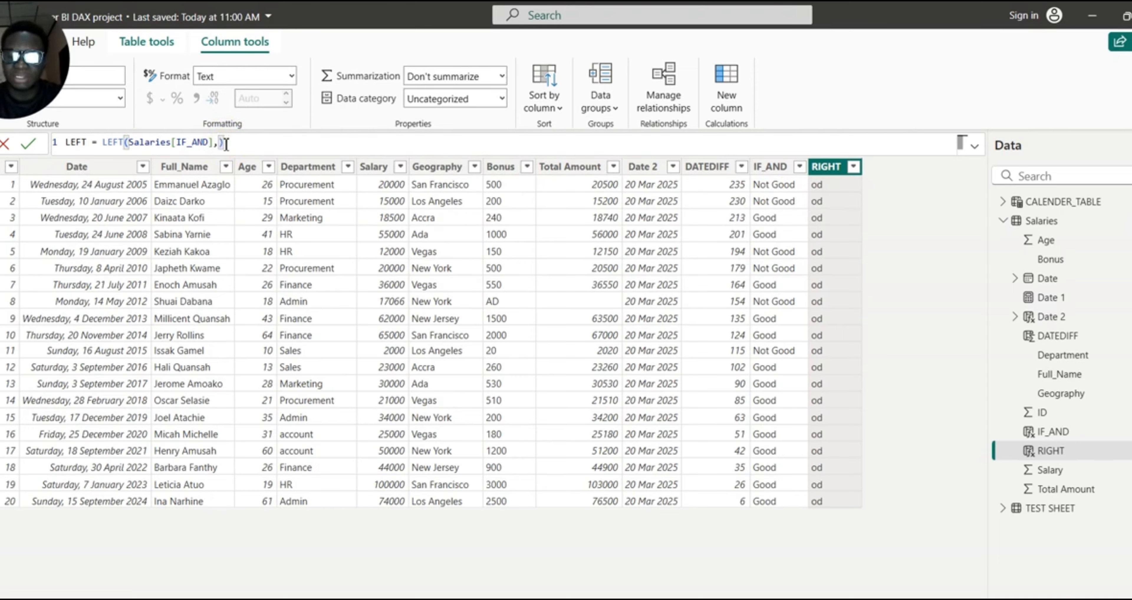
text(3)
key(Return)
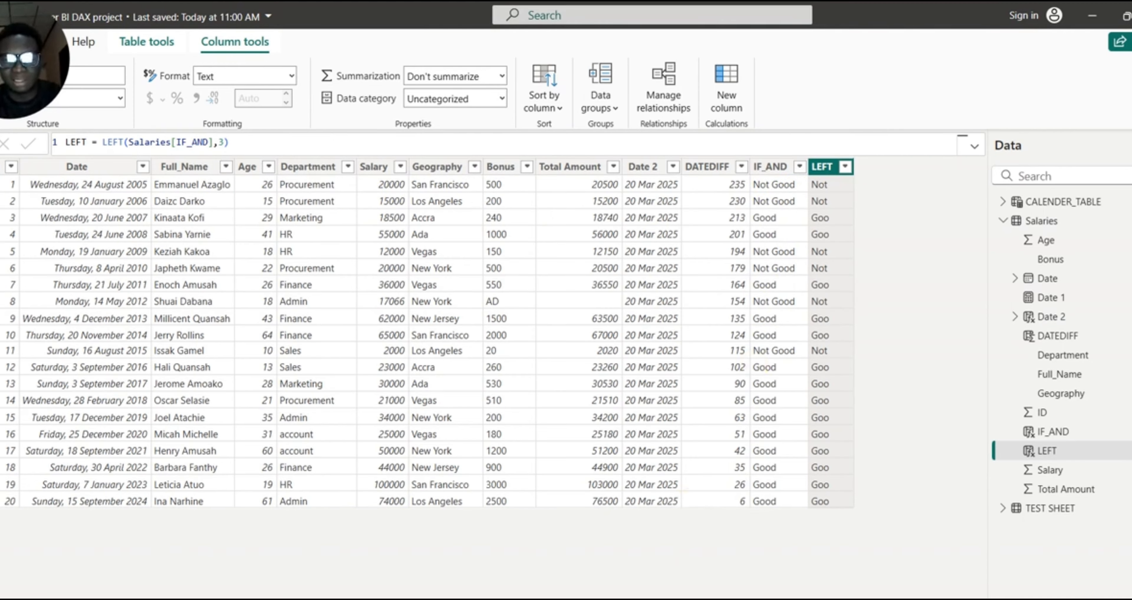
Check the DAX LESSONS.pptx slide in WPS for the next text functions, and return to the Salaries table.
mouse_move(655, 598)
click(572, 582)
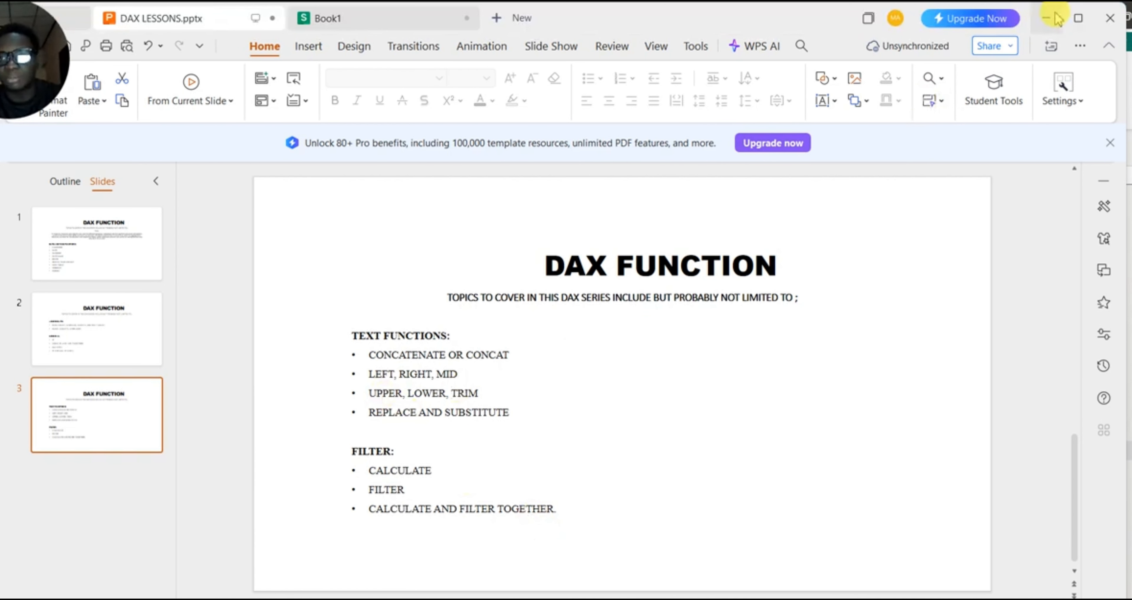
click(1047, 20)
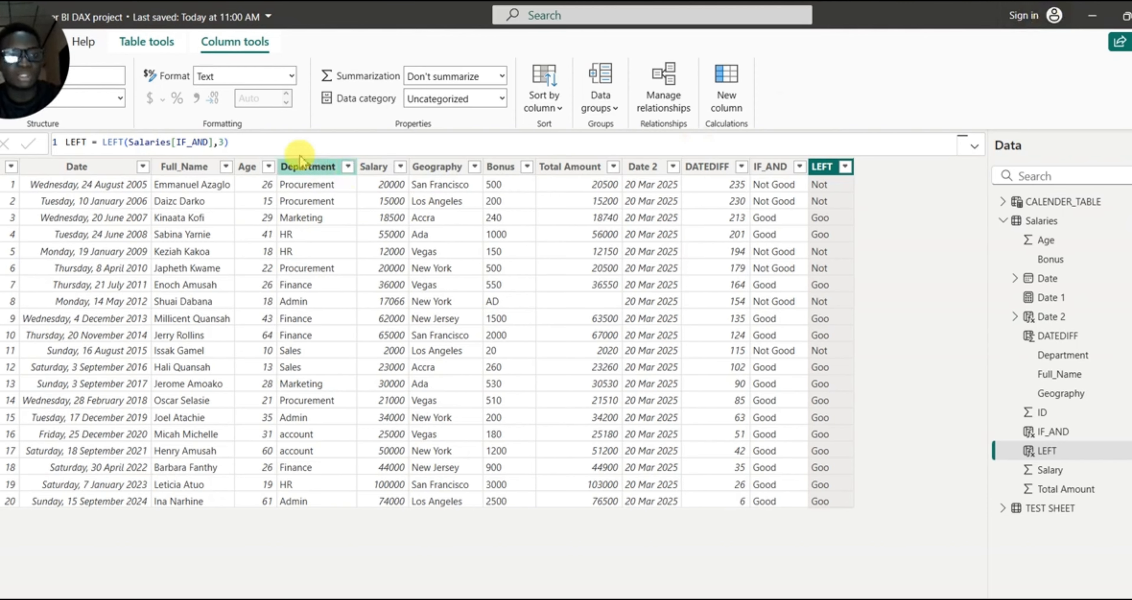
Replace the LEFT column's formula with UPPER = UPPER(Salaries[Full_Name]) and apply it.
drag(242, 142, 55, 154)
text(UPPER)
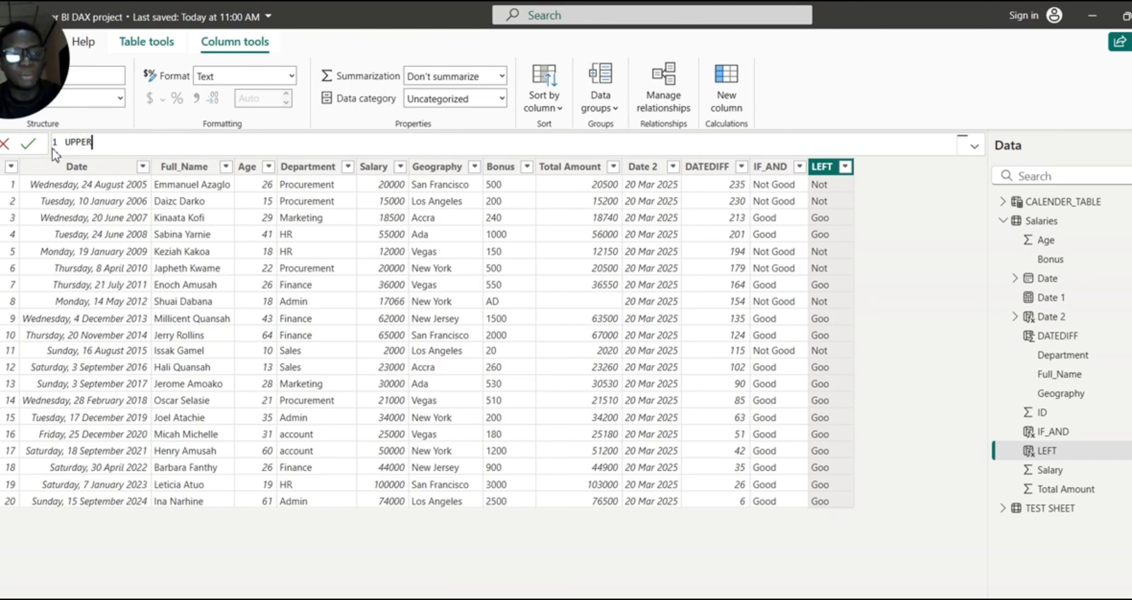
text( =)
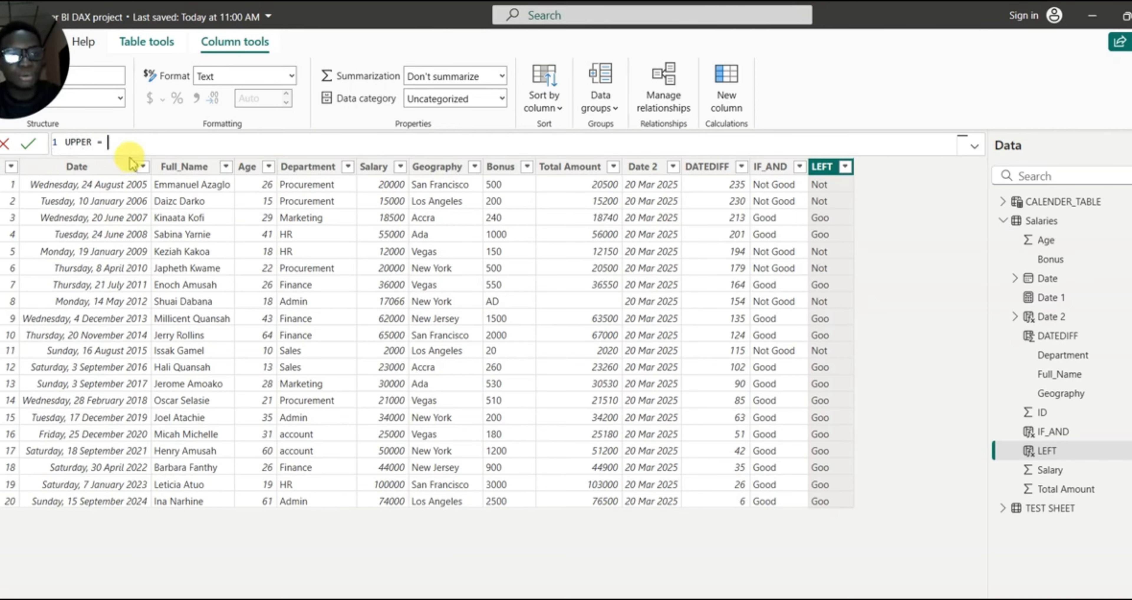
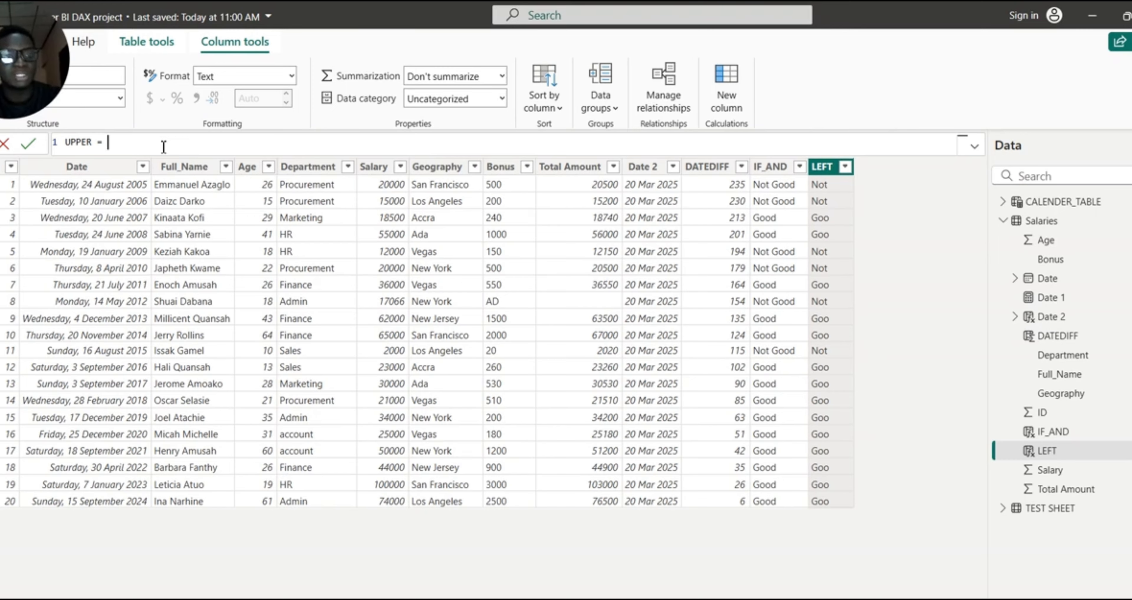
text(UPPER)
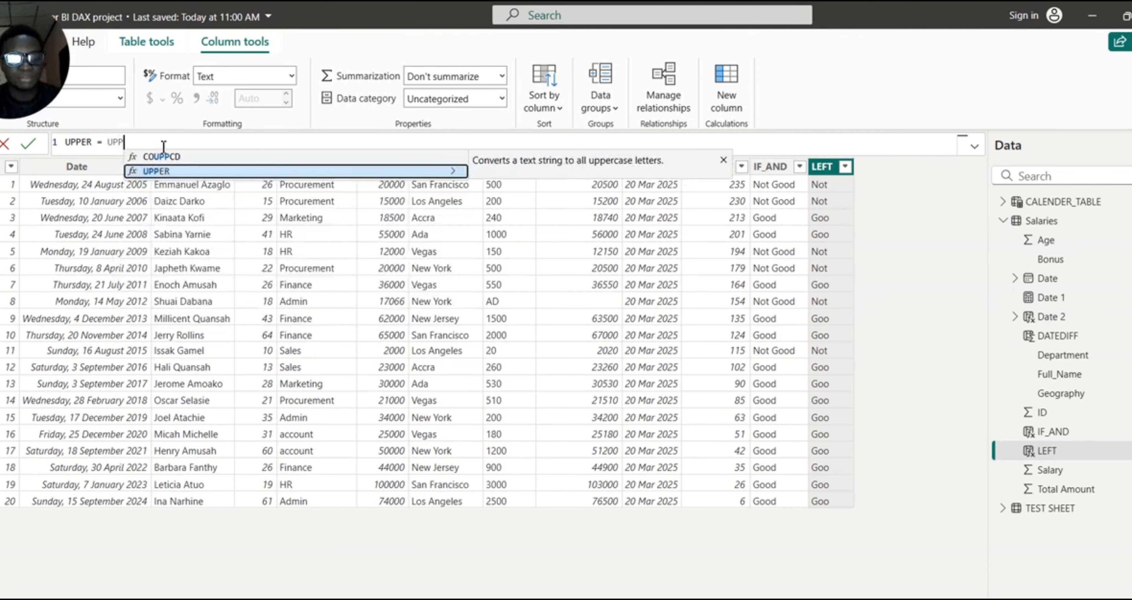
click(165, 156)
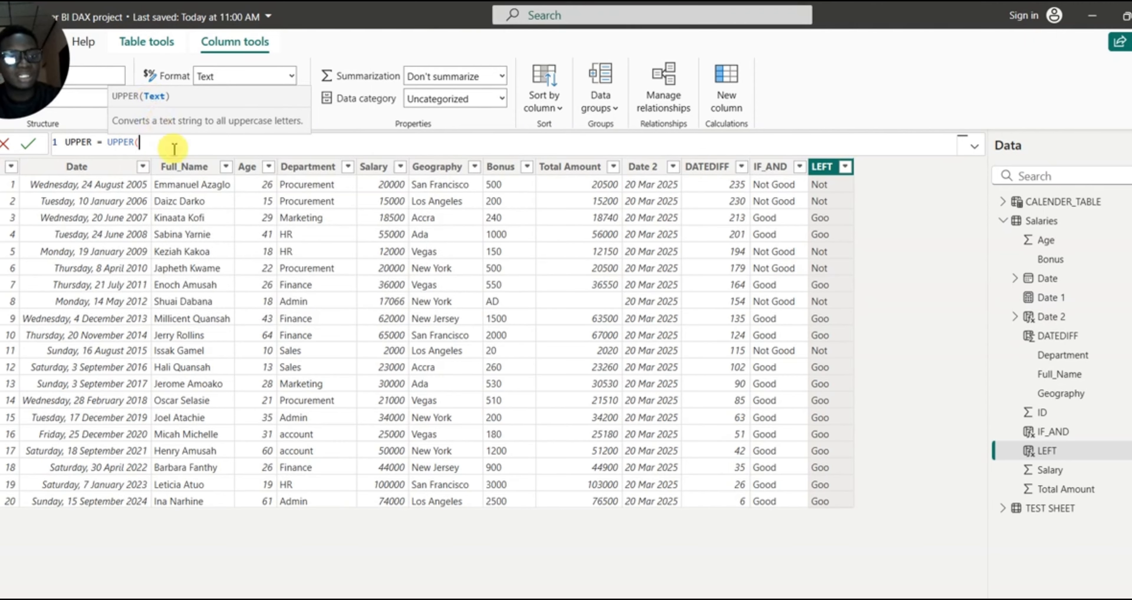
text(FULL)
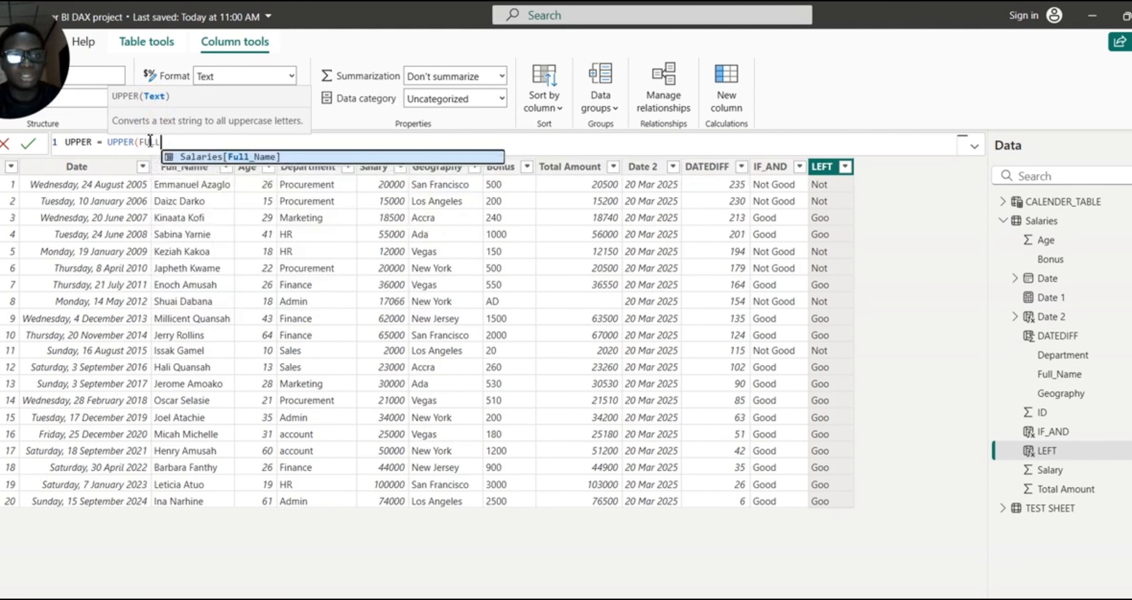
click(233, 158)
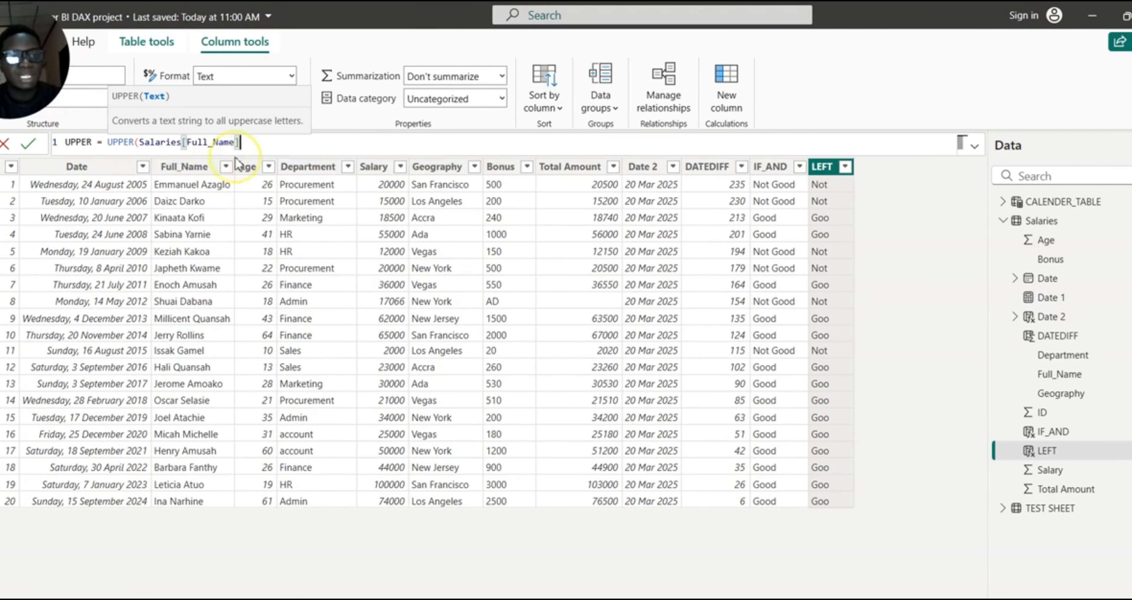
text())
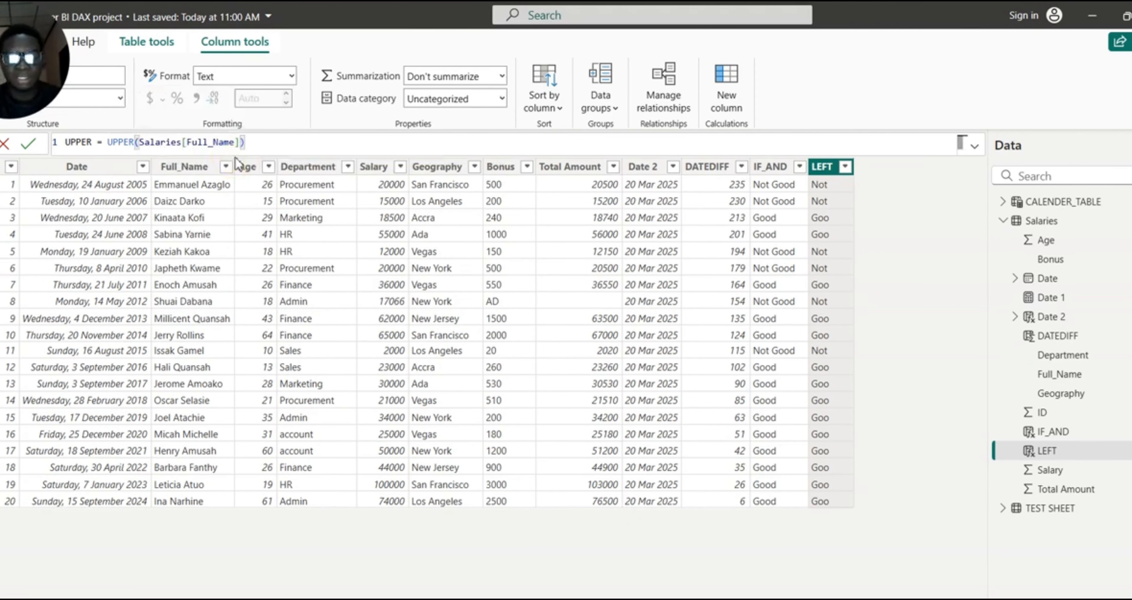
key(Return)
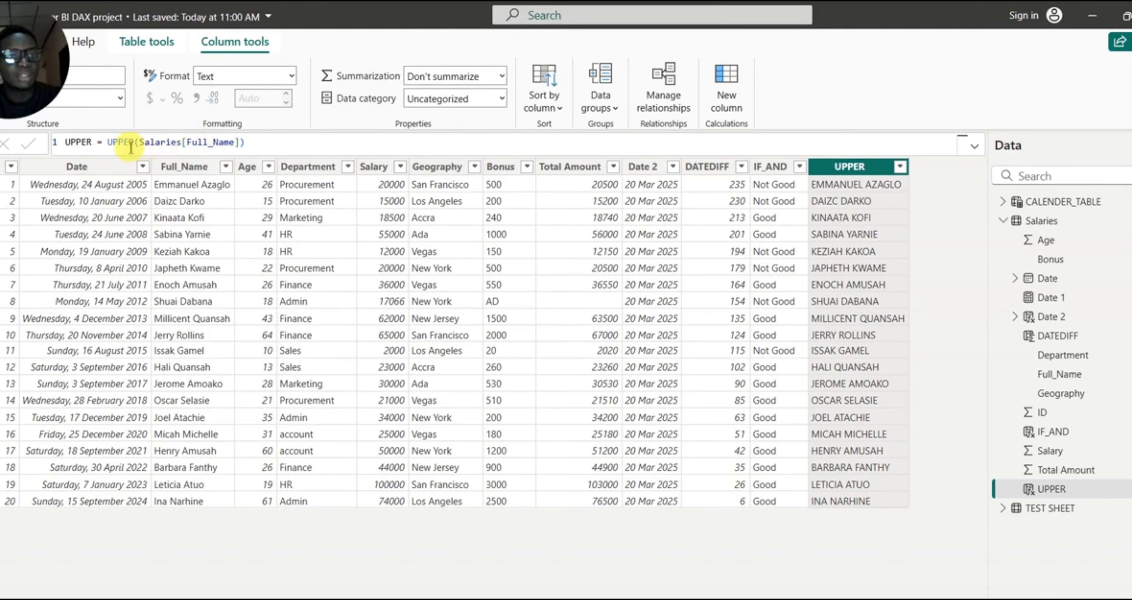
Rename the UPPER column to LOWER in its formula, swap the UPPER function for LOWER on Salaries[Full_Name], and apply it.
drag(93, 142, 65, 143)
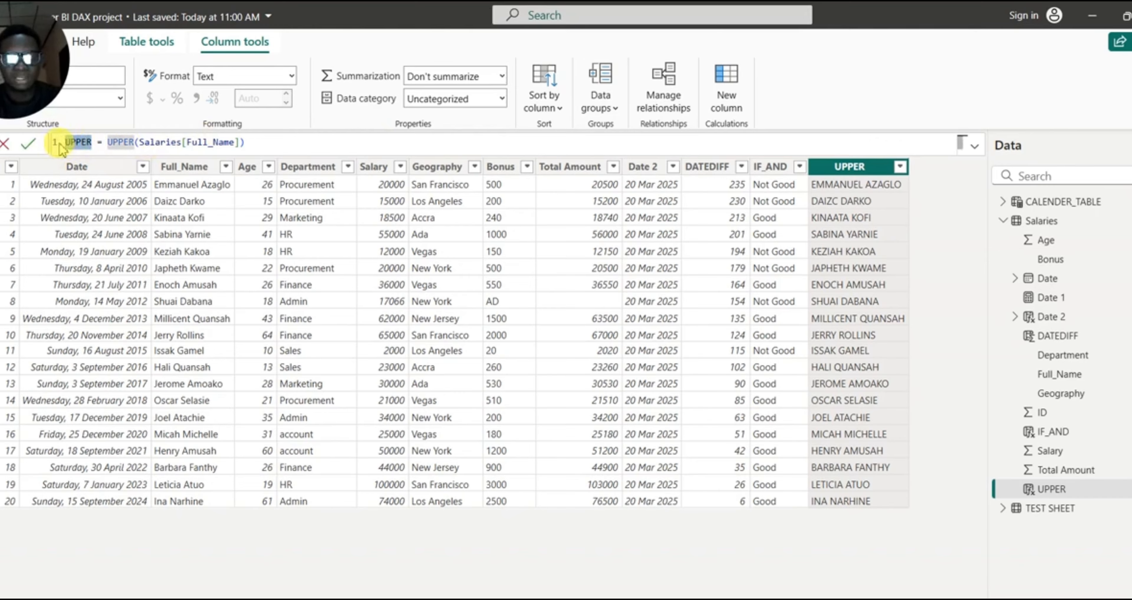
text(LOWER)
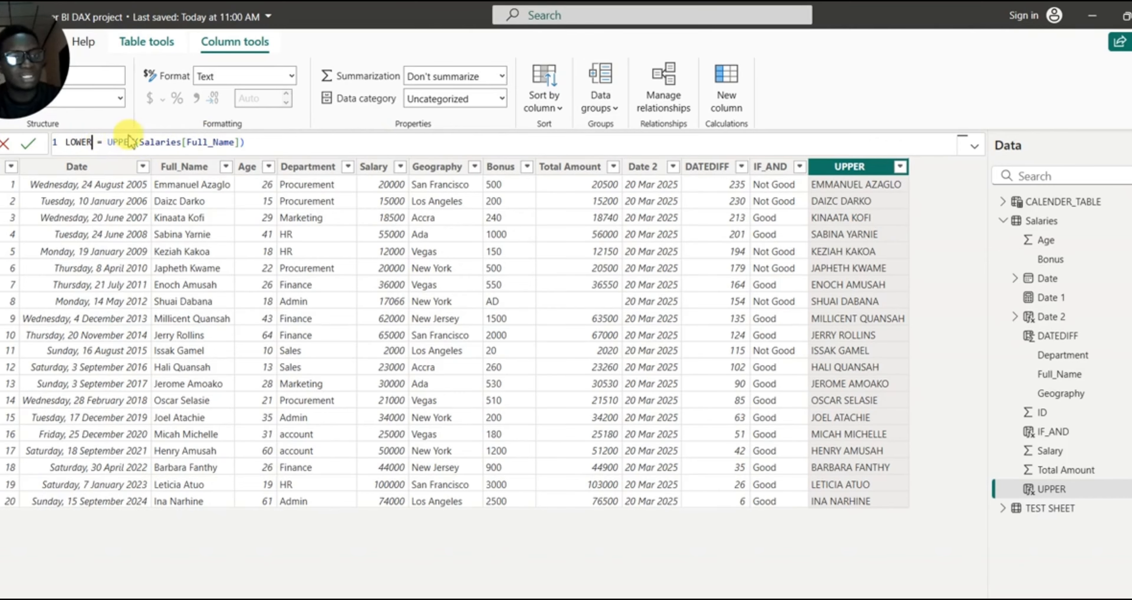
double_click(123, 142)
key(BackSpace)
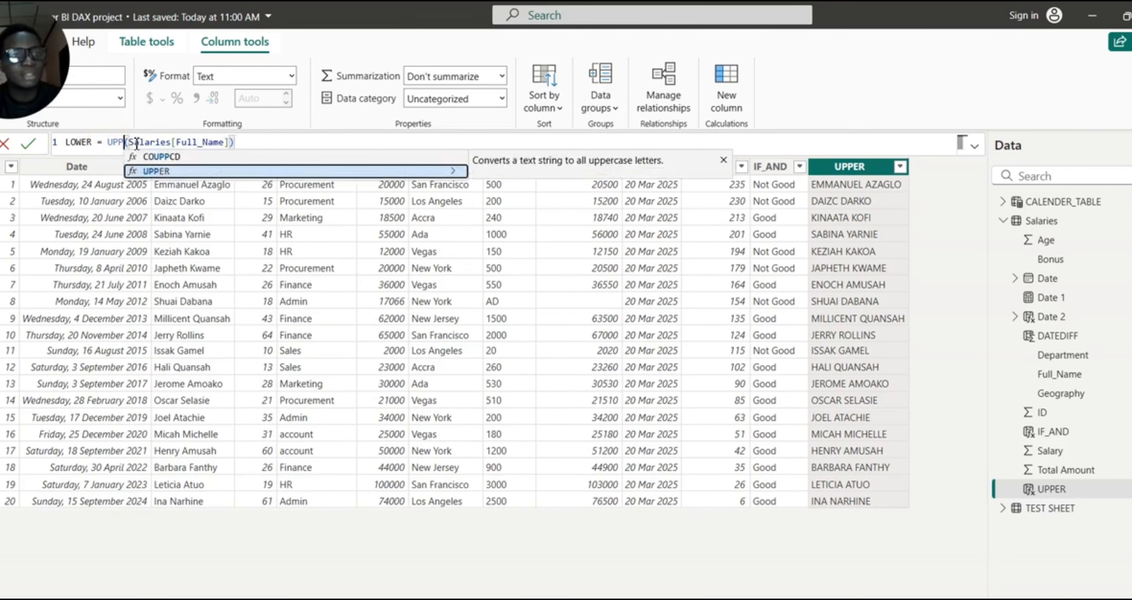
text(LOWER)
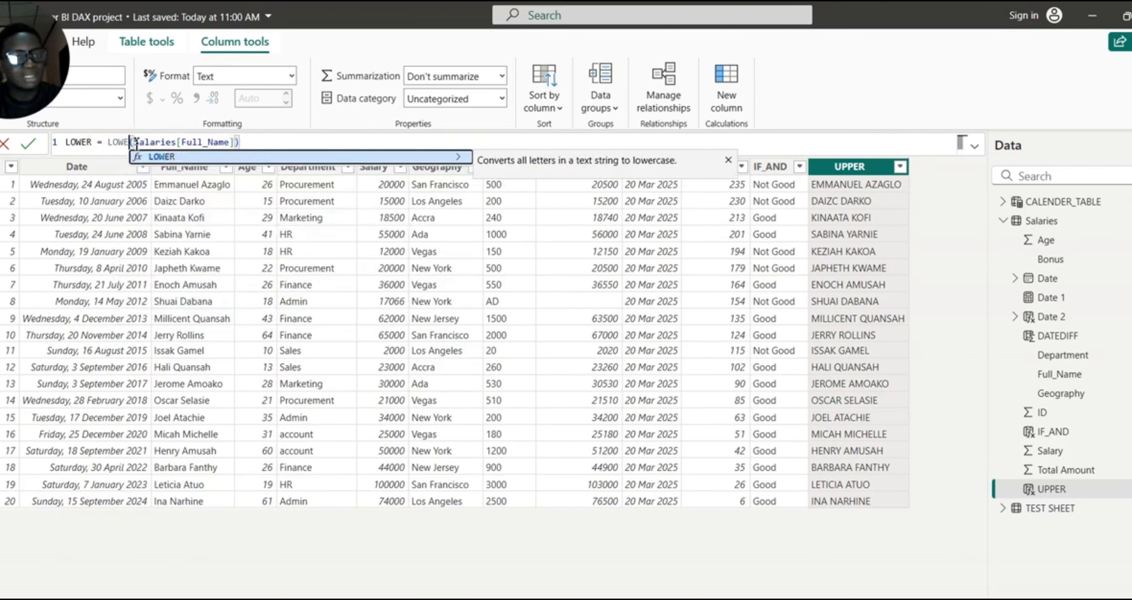
click(267, 142)
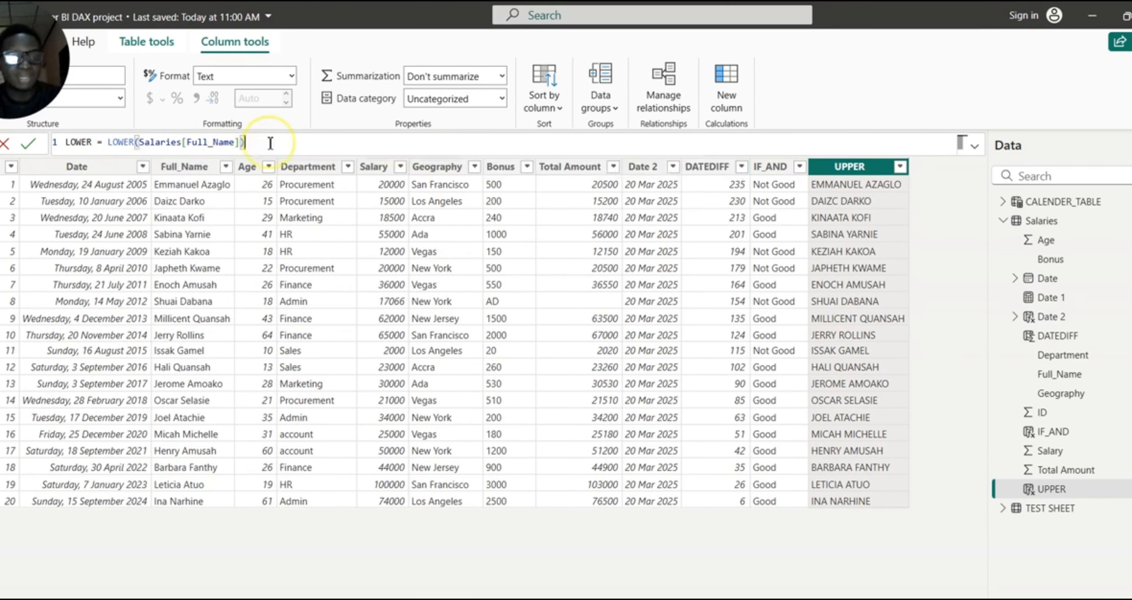
double_click(133, 142)
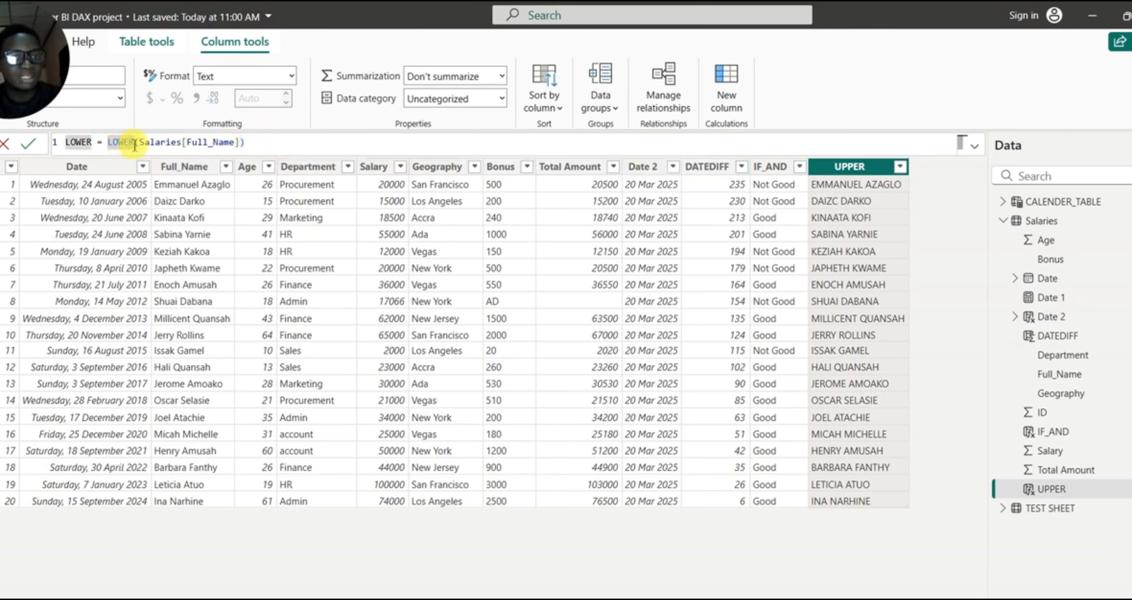
click(257, 145)
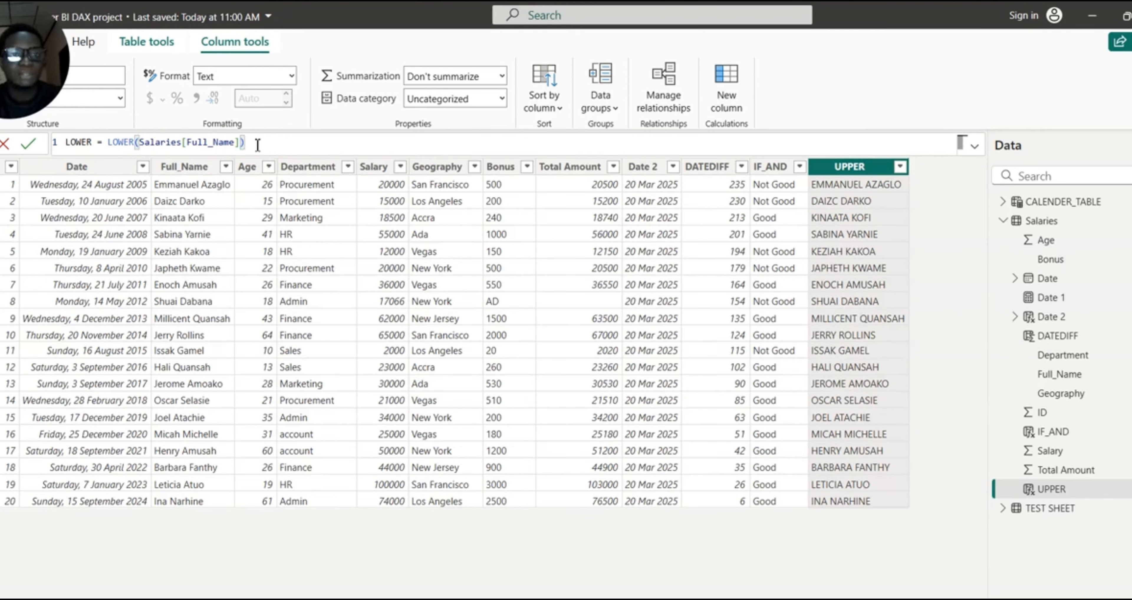
key(Return)
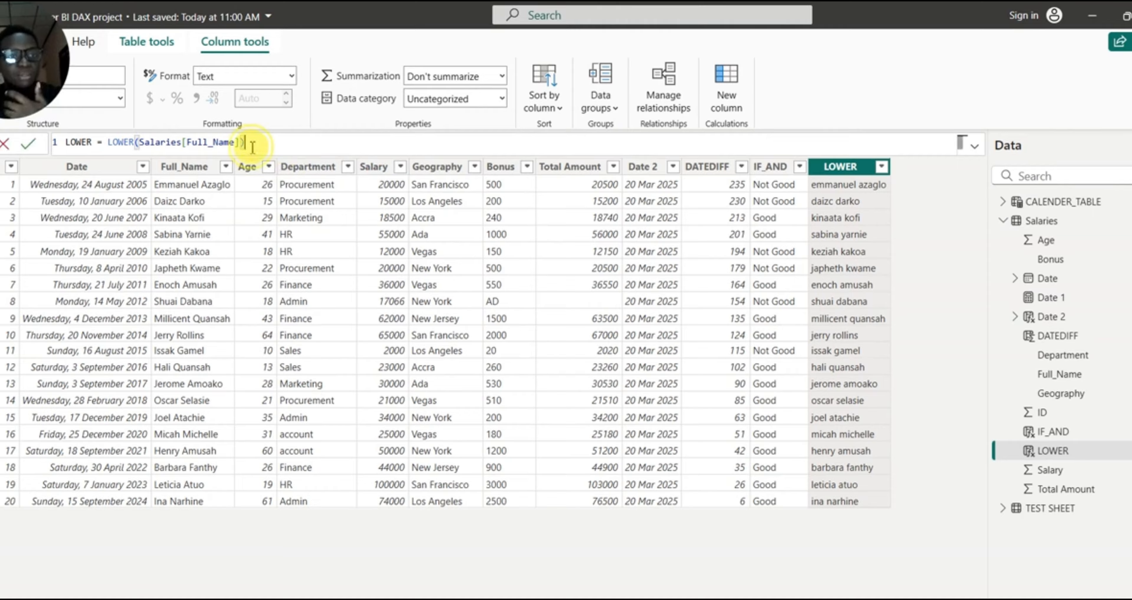
Select the whole LOWER formula, look at the Book1 workbook in WPS, and return to the Salaries table in Power BI.
drag(245, 143, 60, 146)
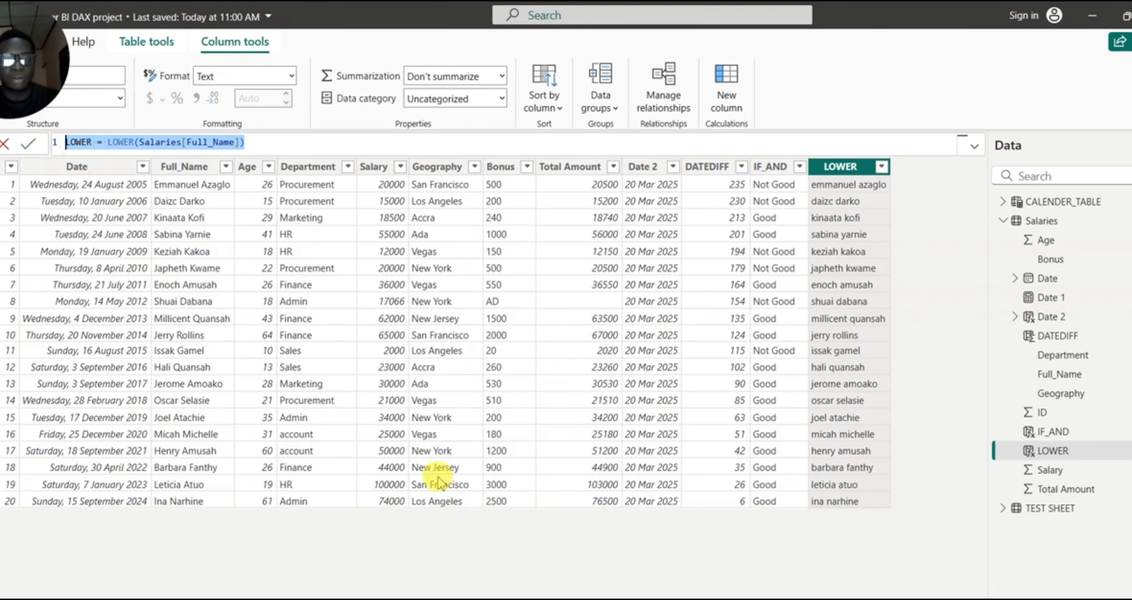
mouse_move(586, 599)
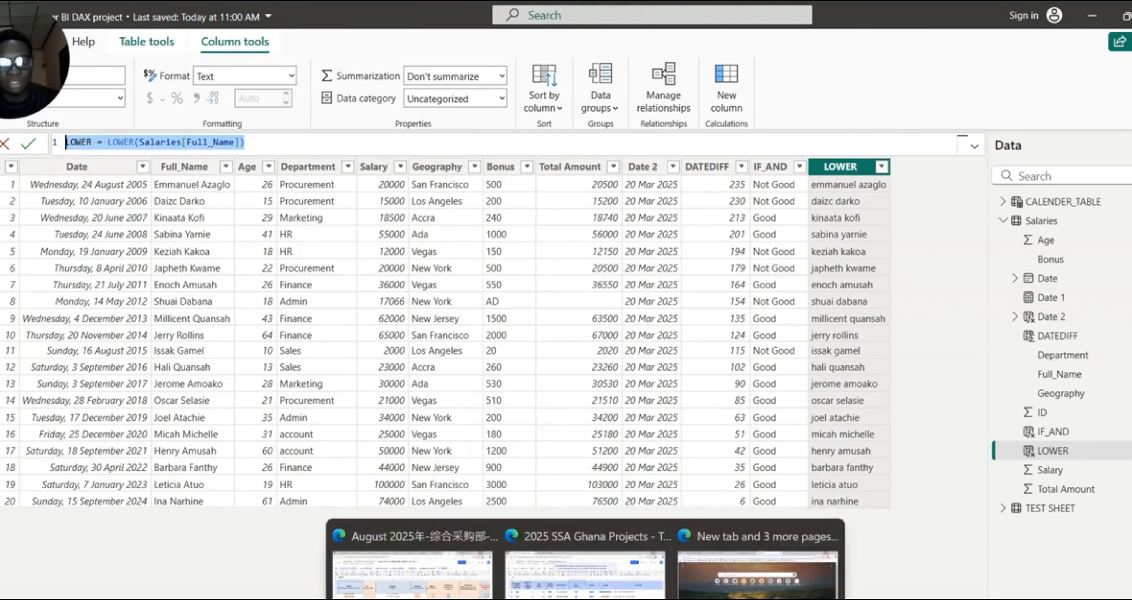
mouse_move(691, 599)
mouse_move(655, 598)
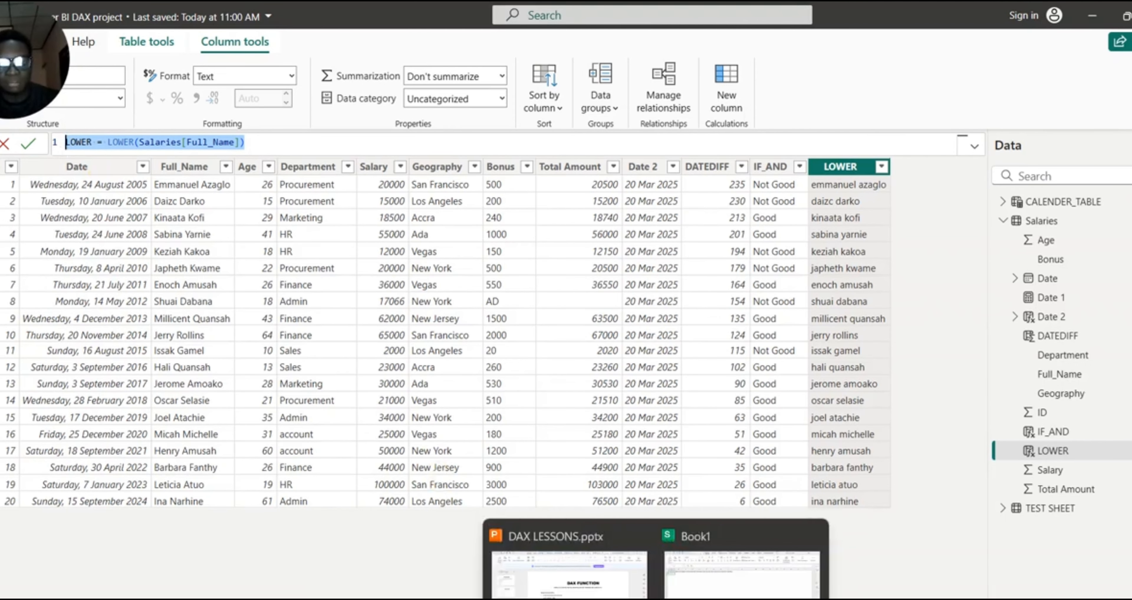
click(710, 594)
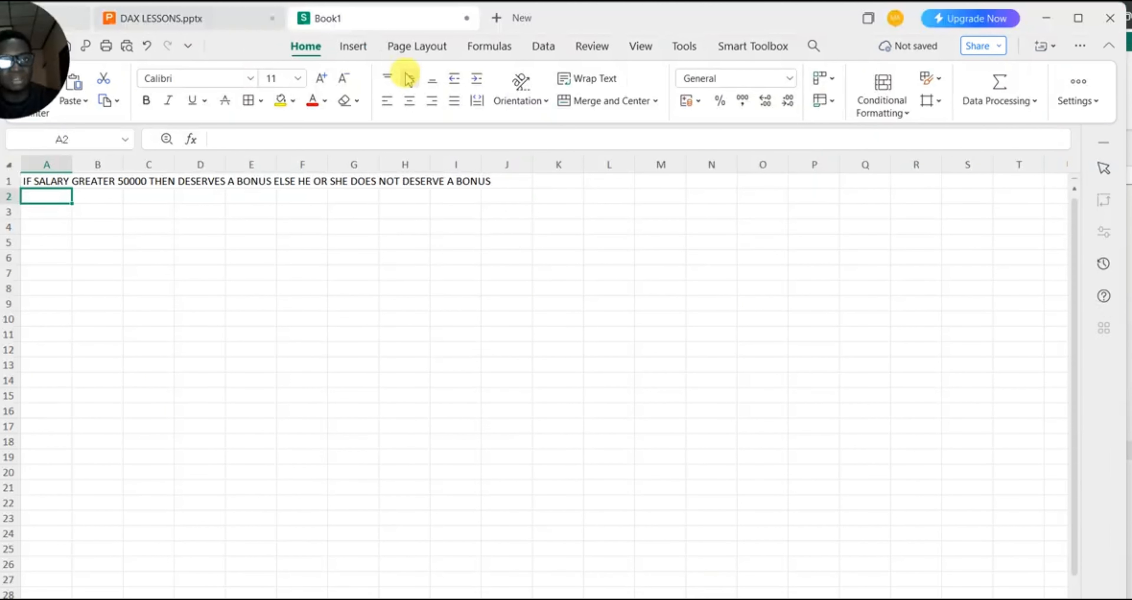
click(1056, 19)
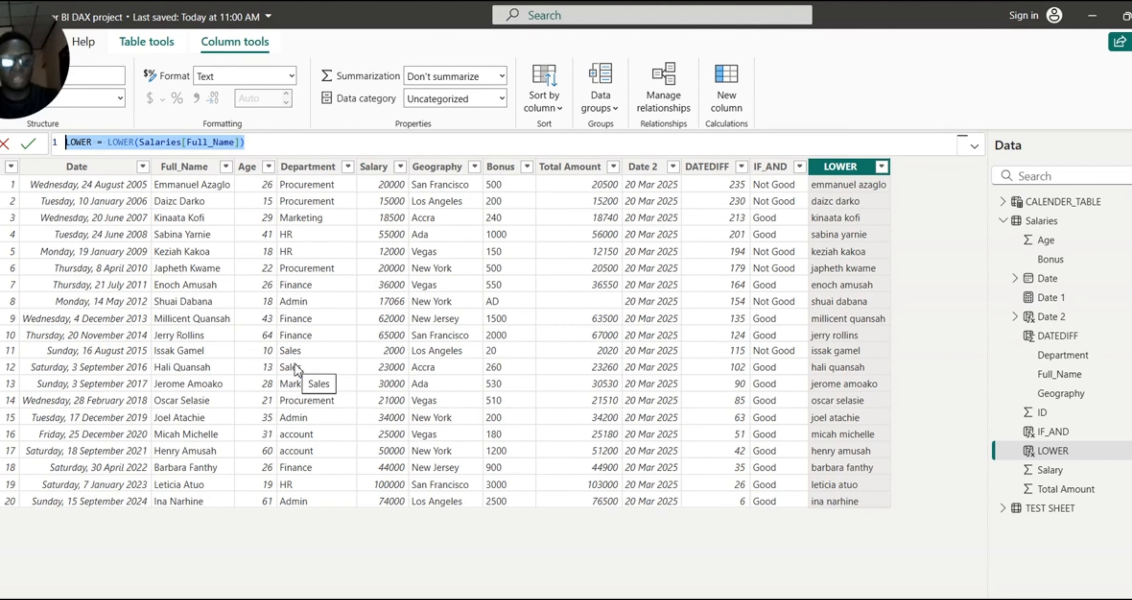
Replace the LOWER column's formula with TRIM = TRIM(Salaries[Full_Name]) and apply it.
text(TRIM)
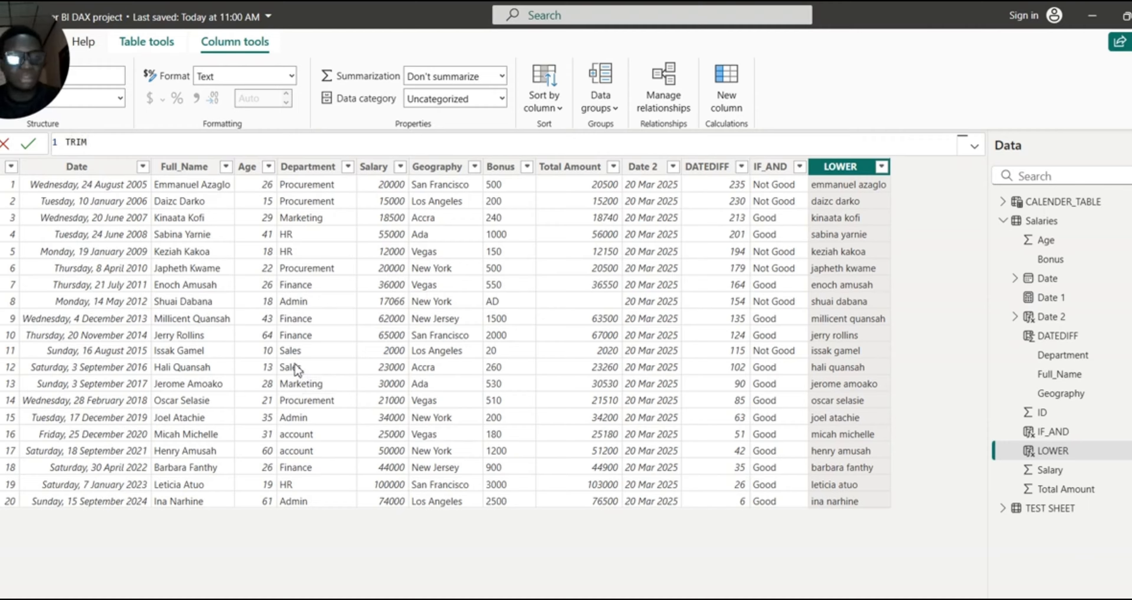
text( = )
text(TRIM)
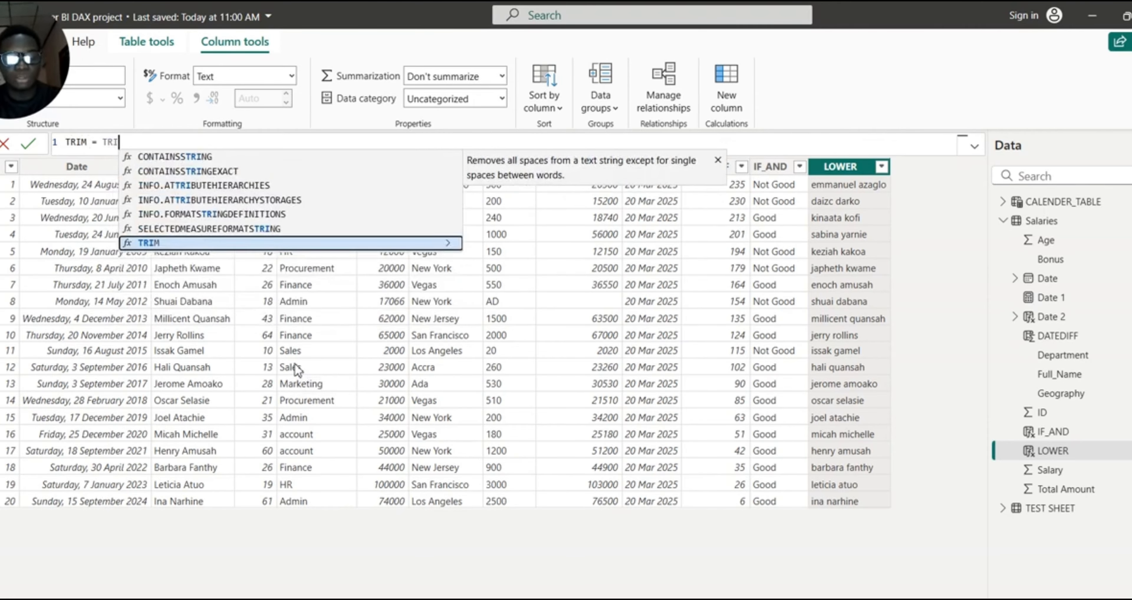
click(195, 163)
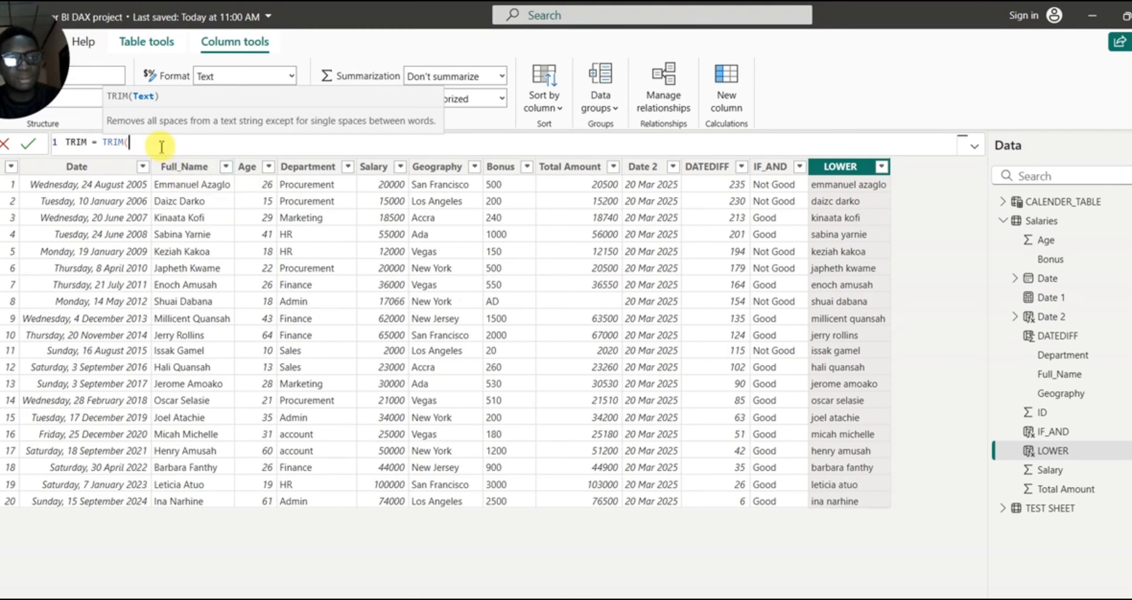
text(FULL)
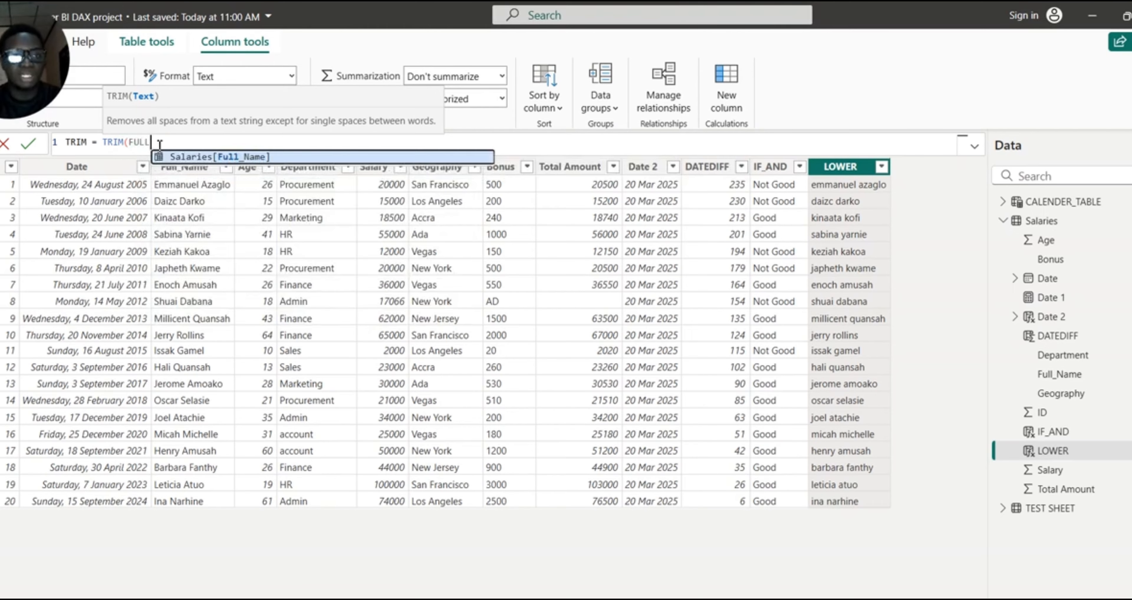
click(224, 158)
text())
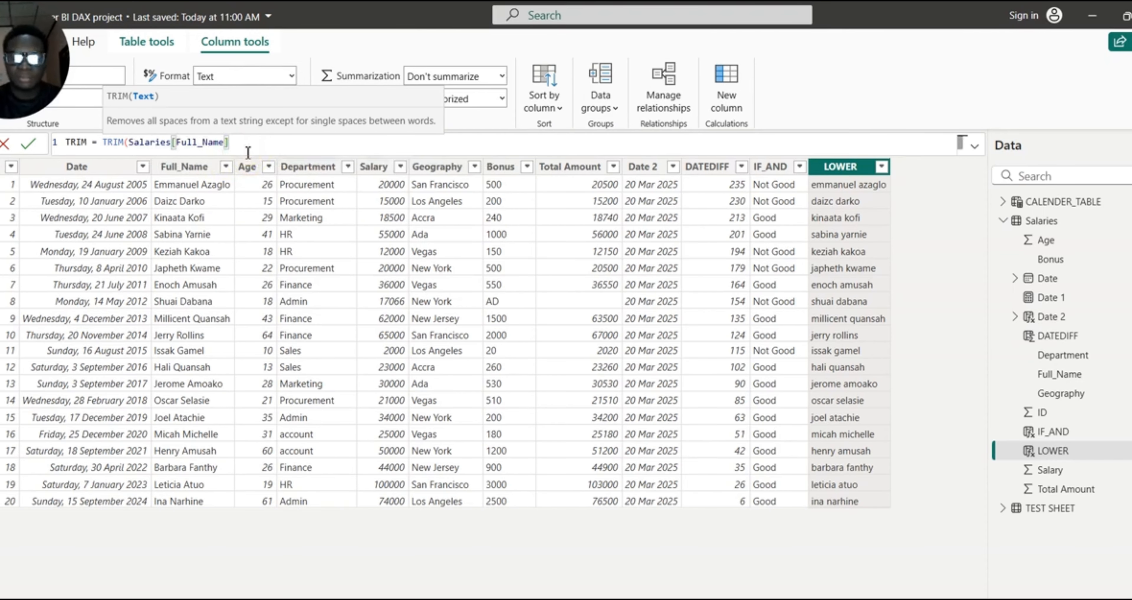
key(Return)
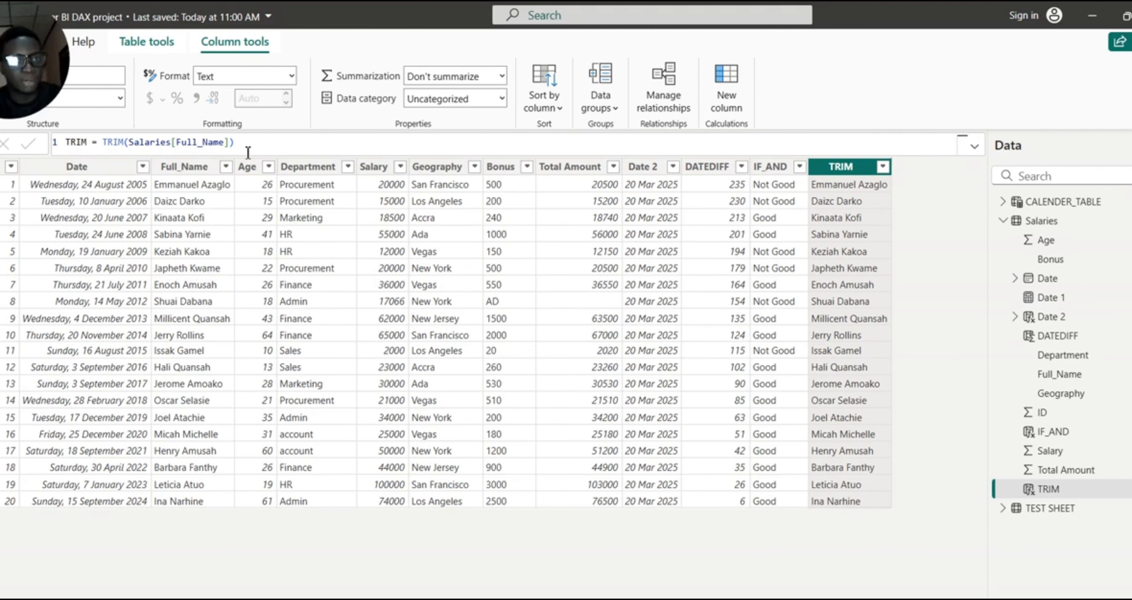
Check the text functions list on the DAX LESSONS.pptx slide in WPS, and return to the Salaries table in Power BI.
mouse_move(656, 598)
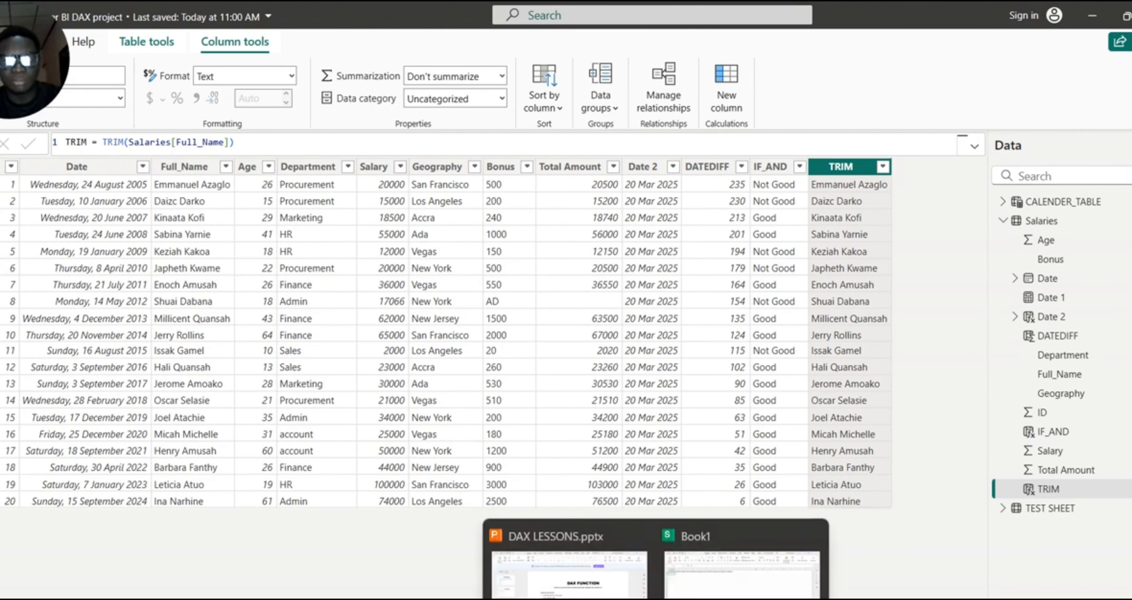
click(712, 571)
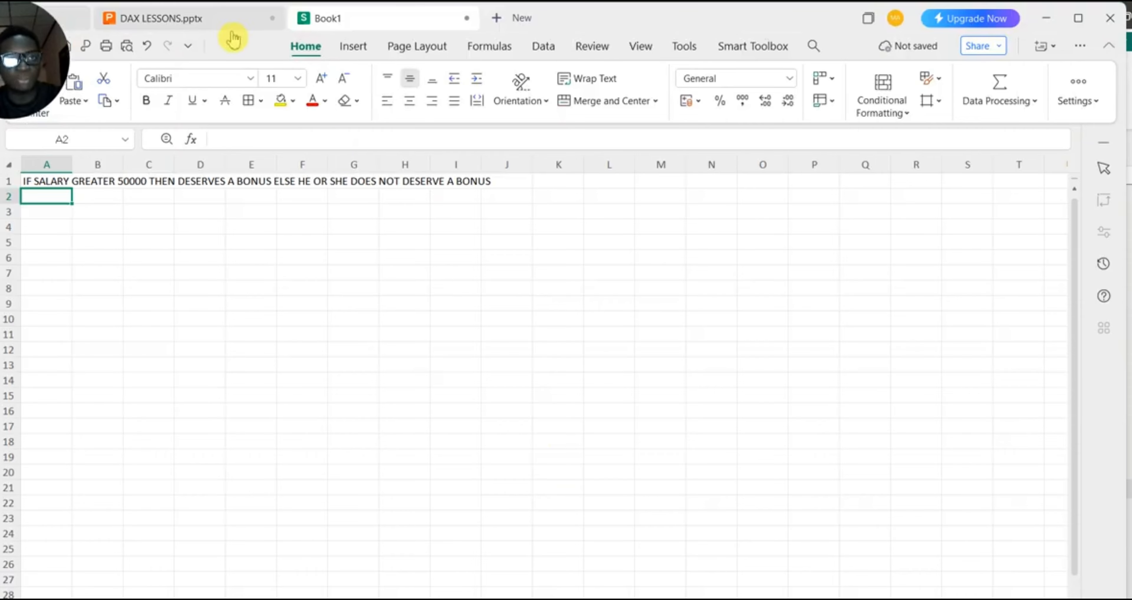
click(202, 18)
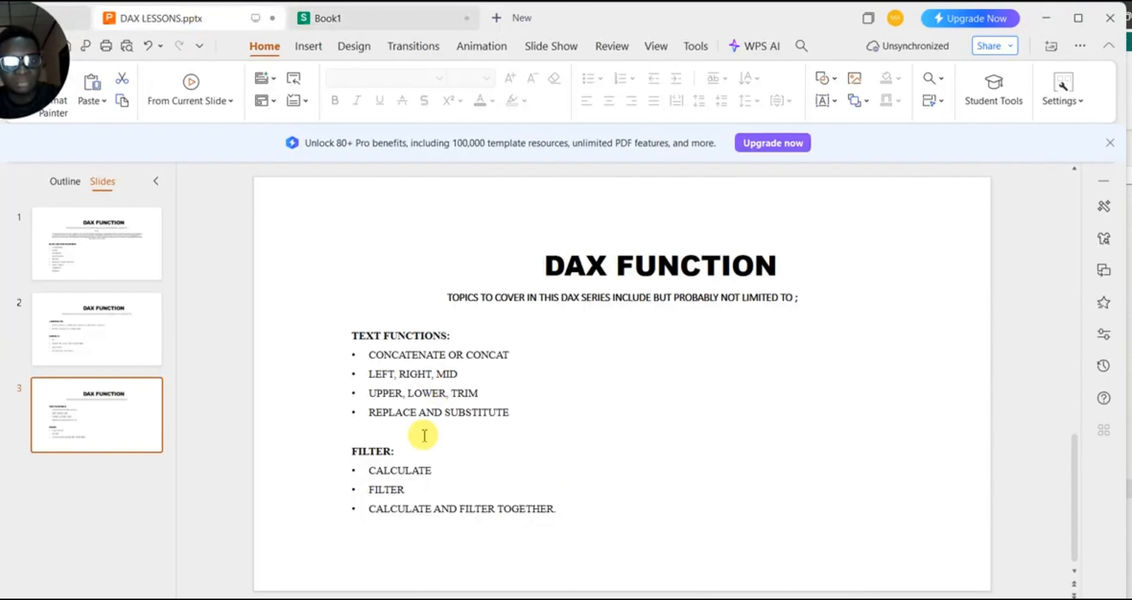
click(1053, 18)
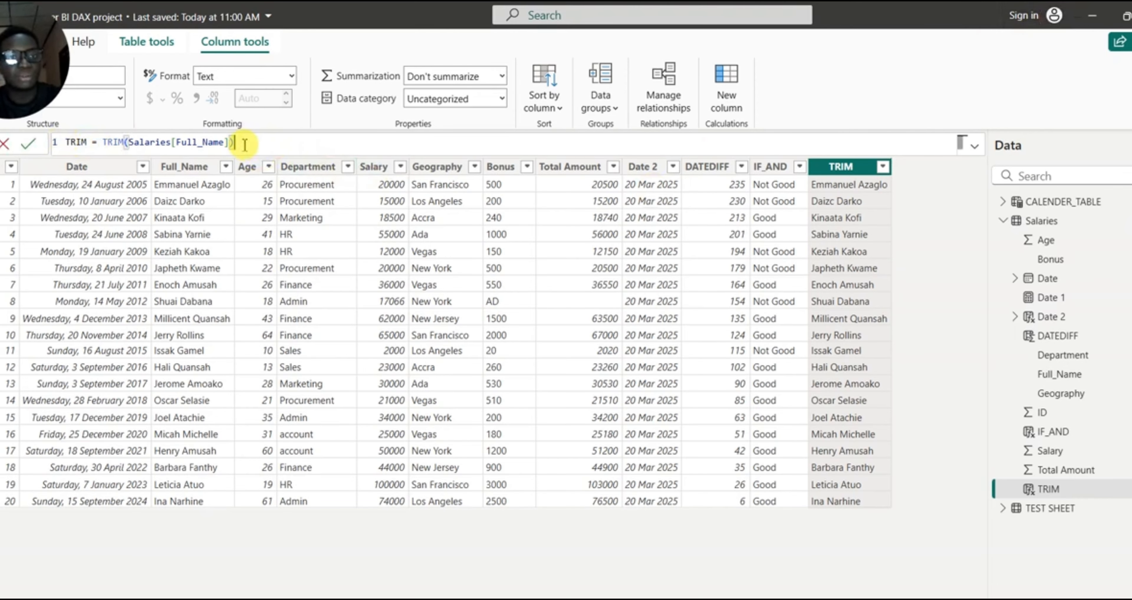
Overwrite the TRIM column's formula with the start of a new one, REPLACE = REPLACE(.
drag(234, 143, 14, 143)
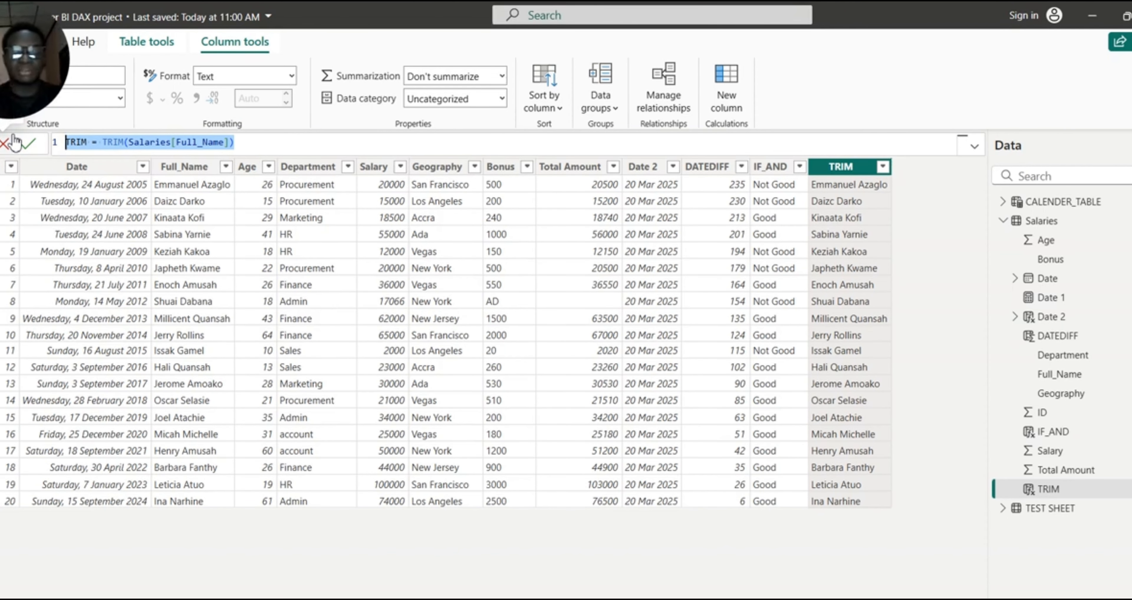
text(RE)
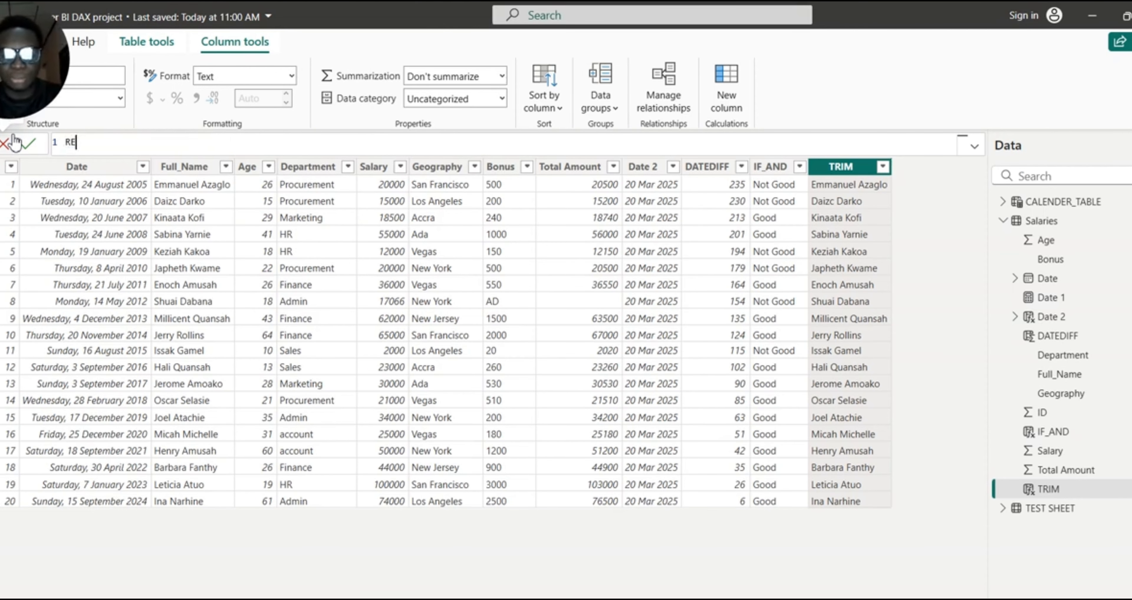
text(PLACE =)
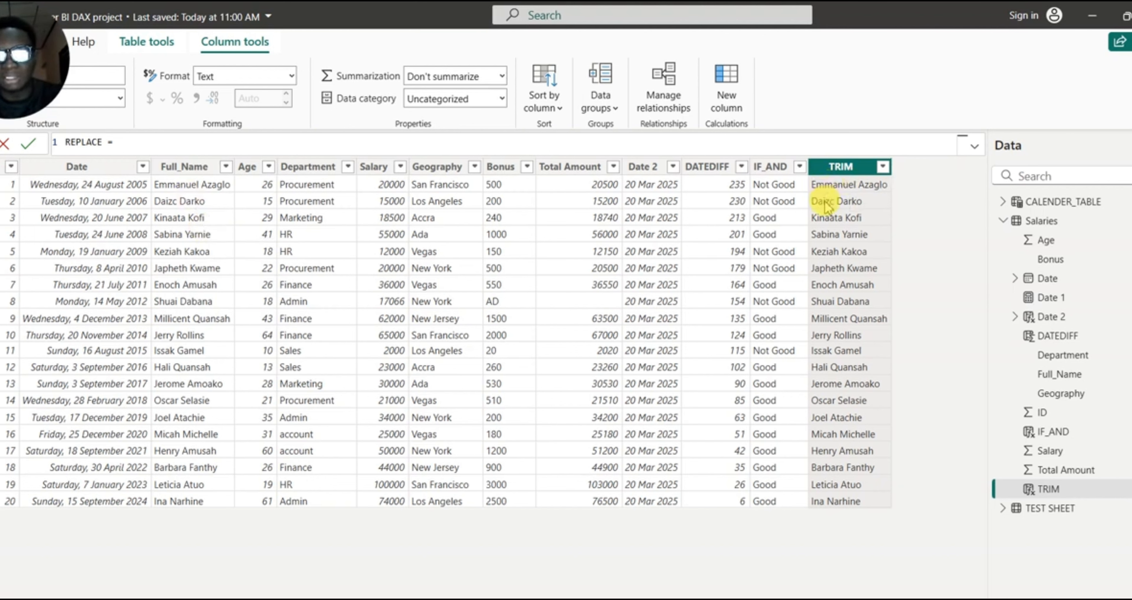
click(145, 141)
text(REPLACE)
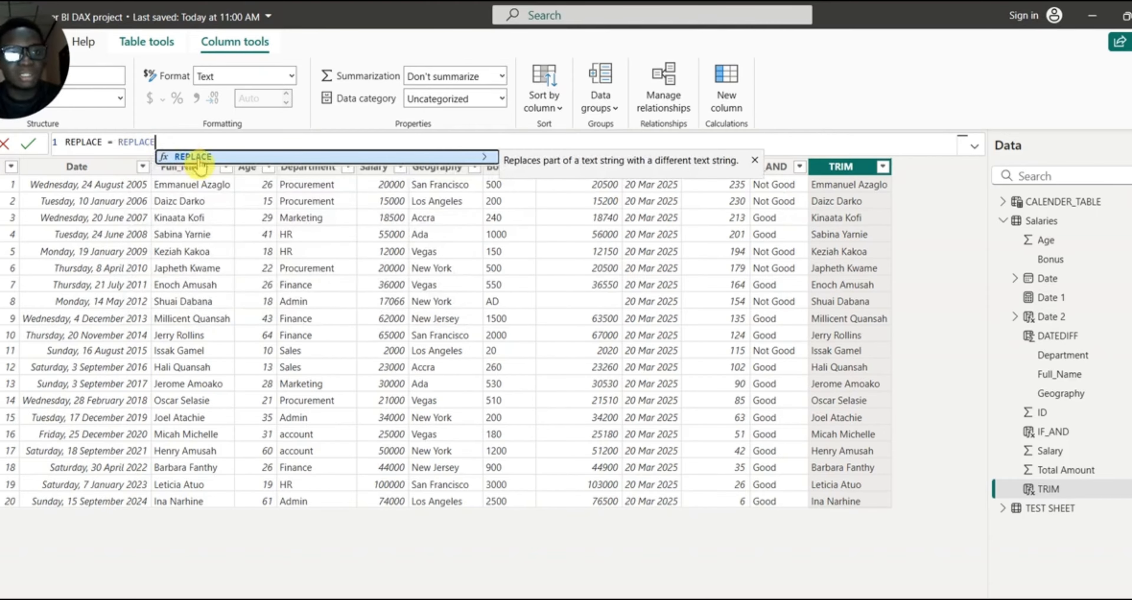
click(187, 156)
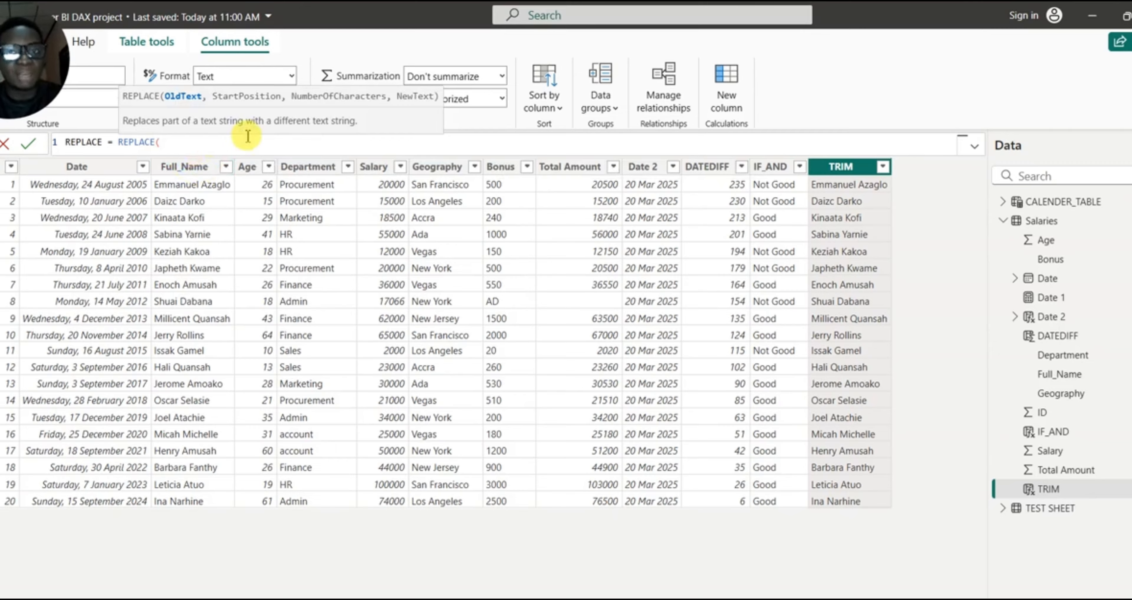
text(TRIM()
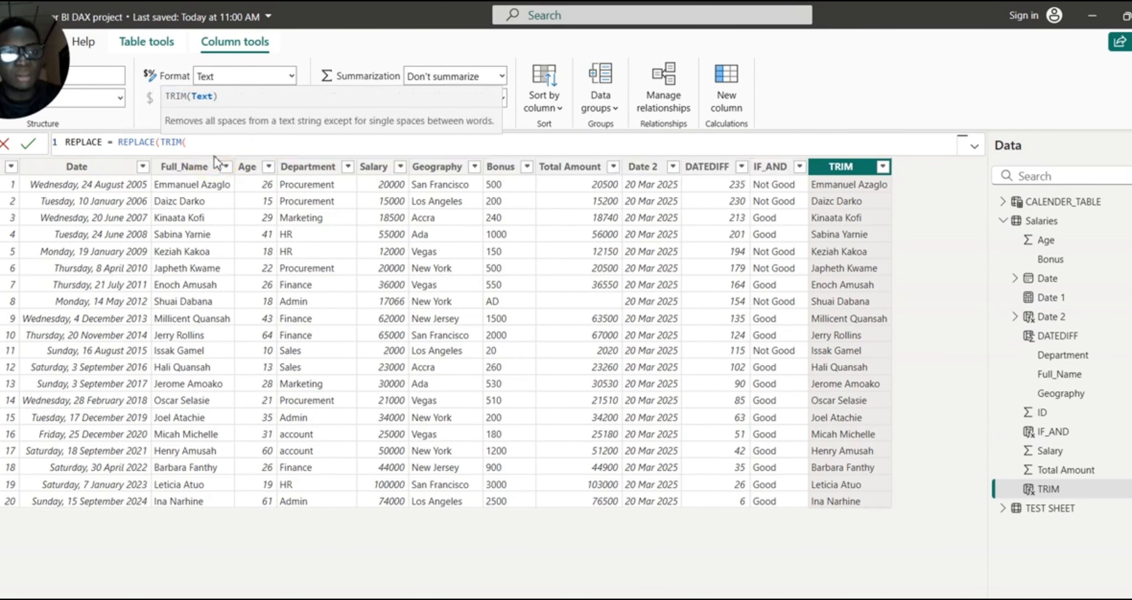
key(BackSpace)
key(BackSpace)
key(BackSpace)
key(BackSpace)
key(BackSpace)
Give the REPLACE function Salaries[IF_AND] as old text, start position 1 and 3 characters.
text(SALA)
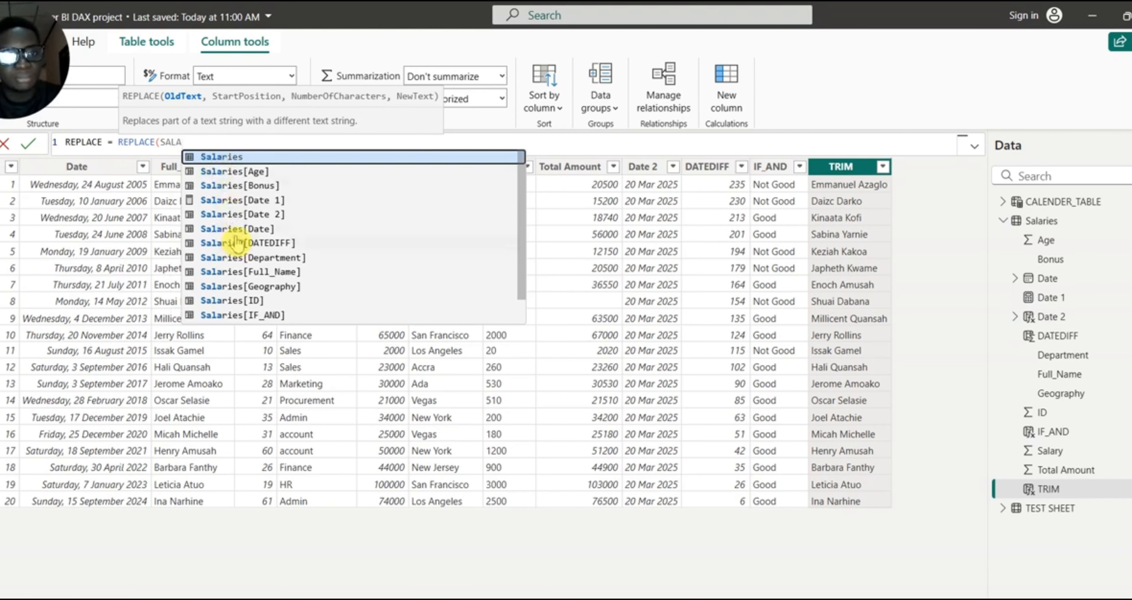
drag(522, 251, 523, 275)
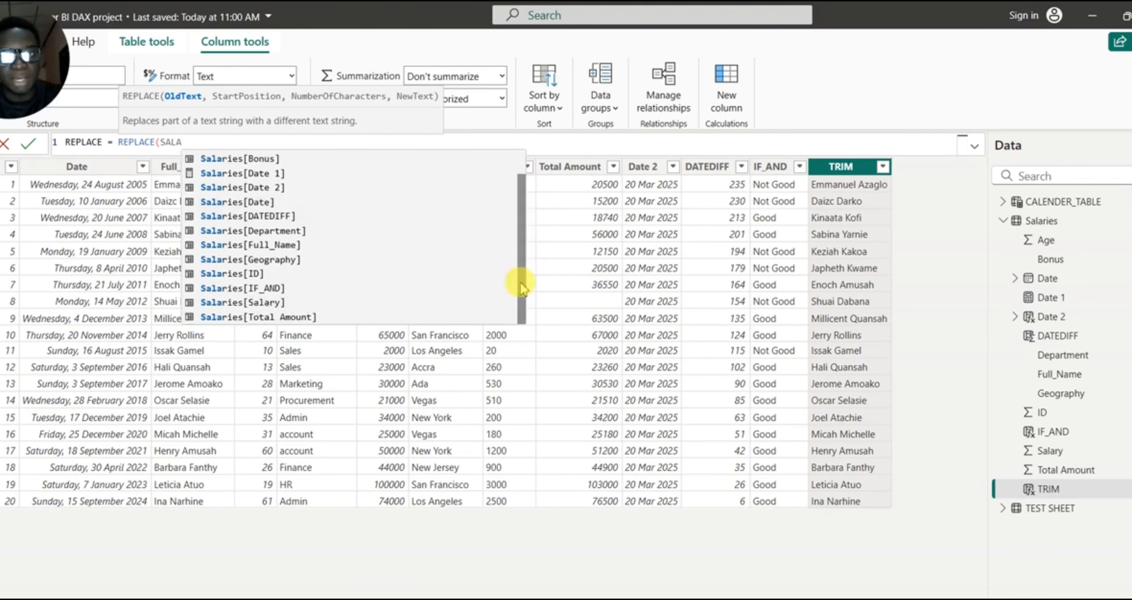
drag(520, 282, 520, 215)
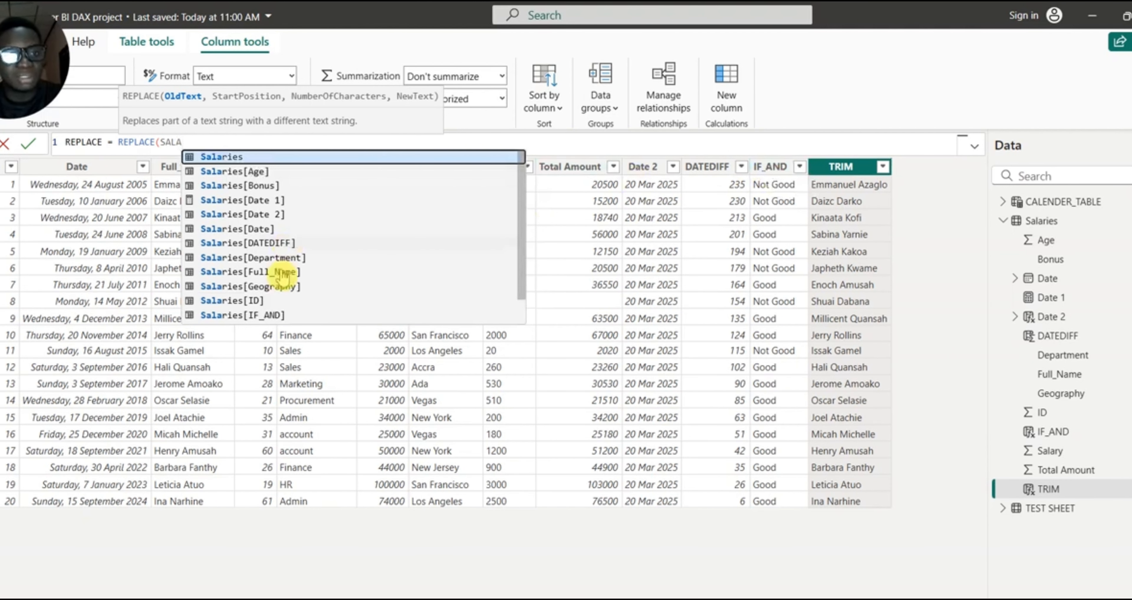
click(262, 315)
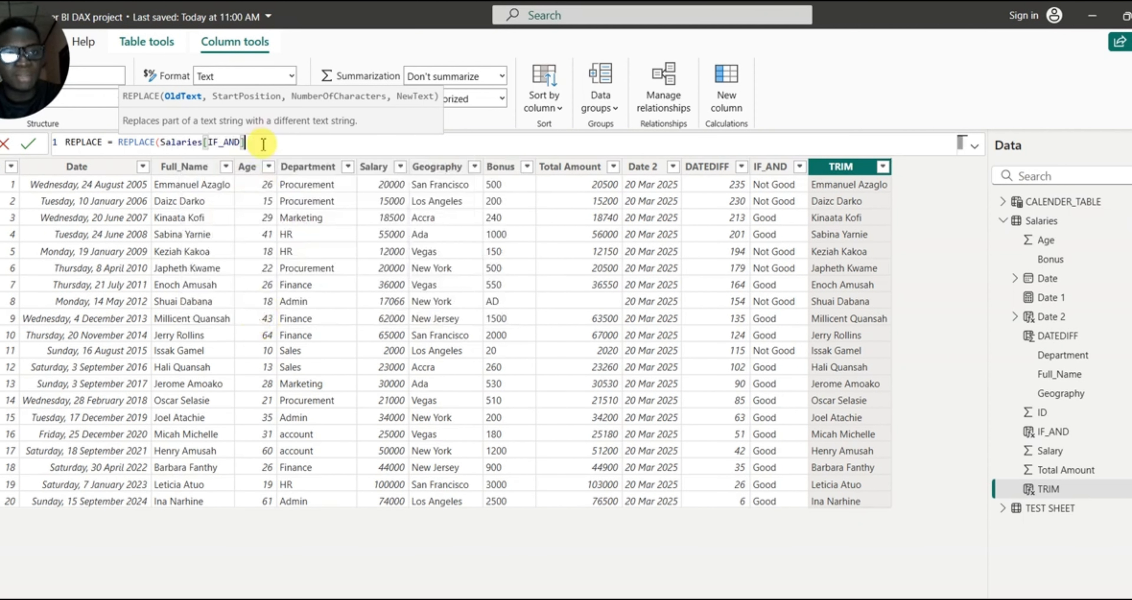
text(,)
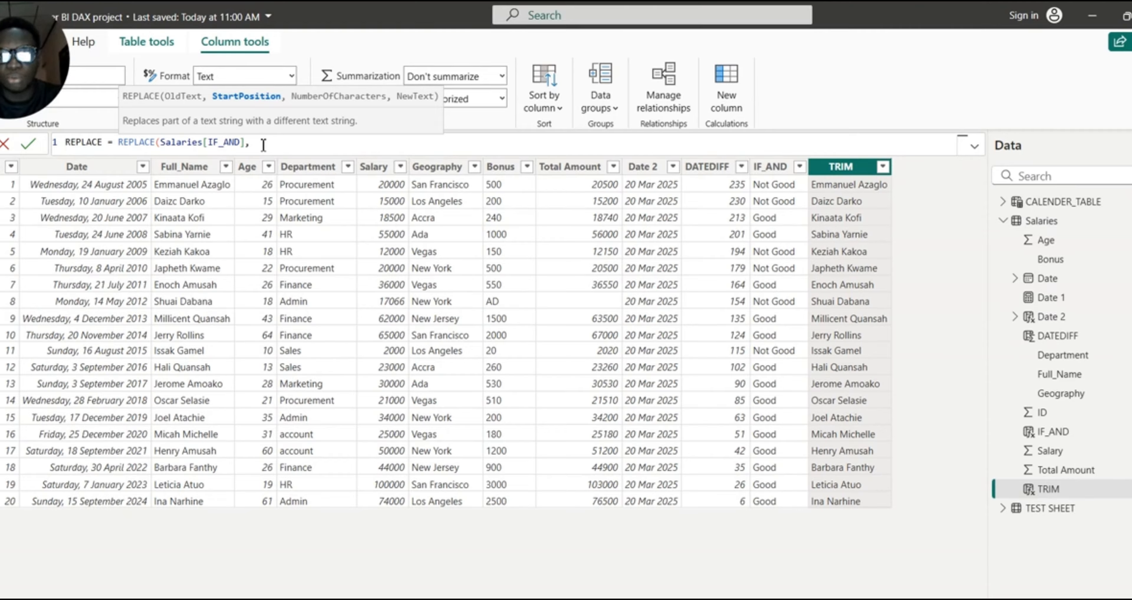
text(1)
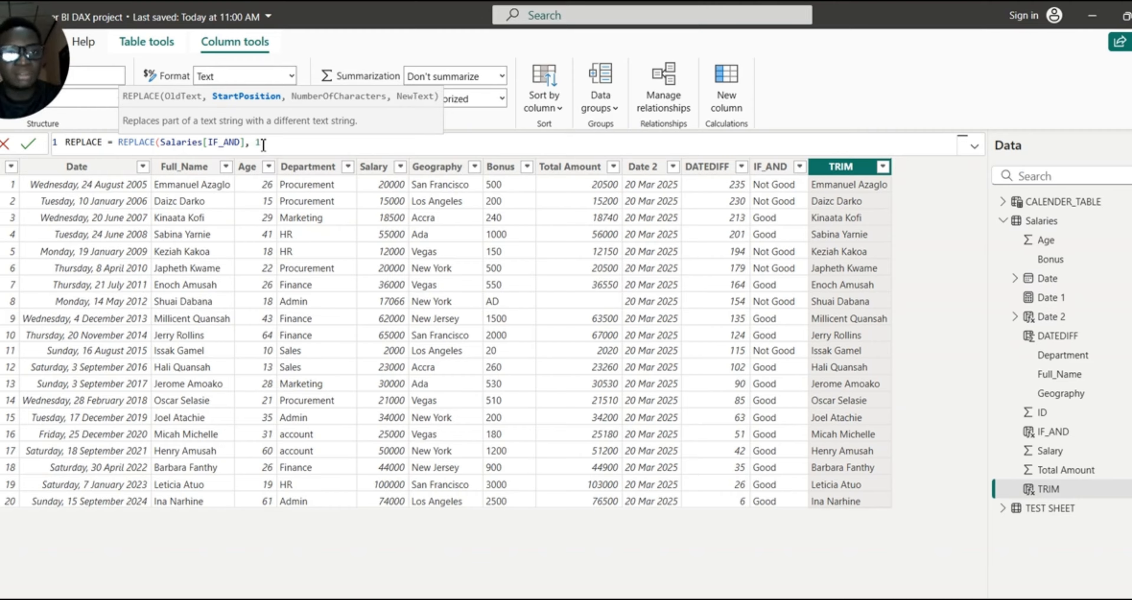
text(,)
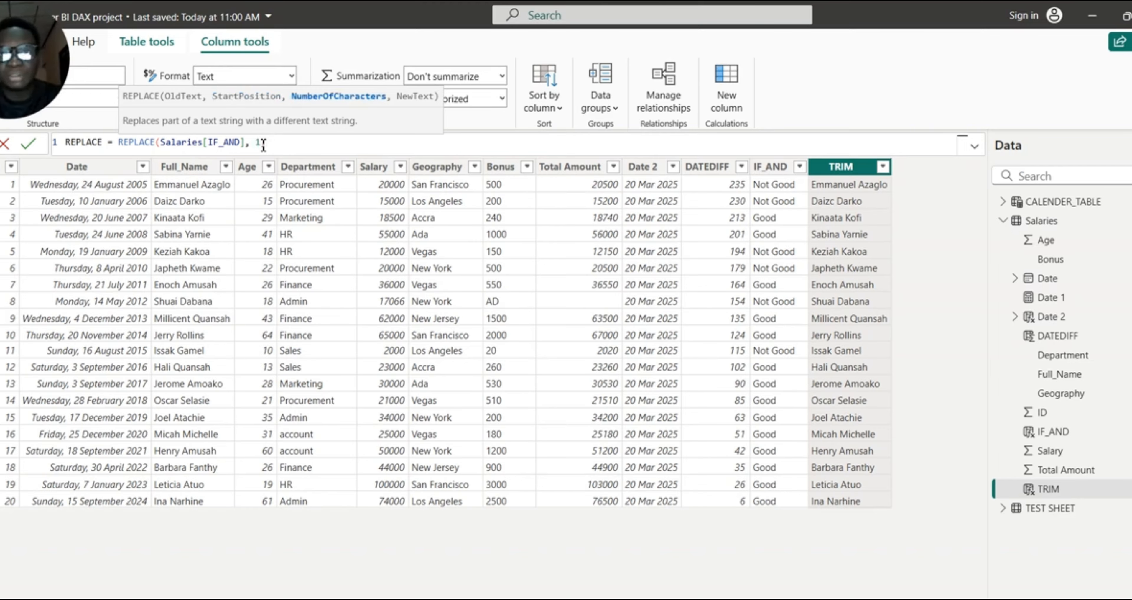
text( 3)
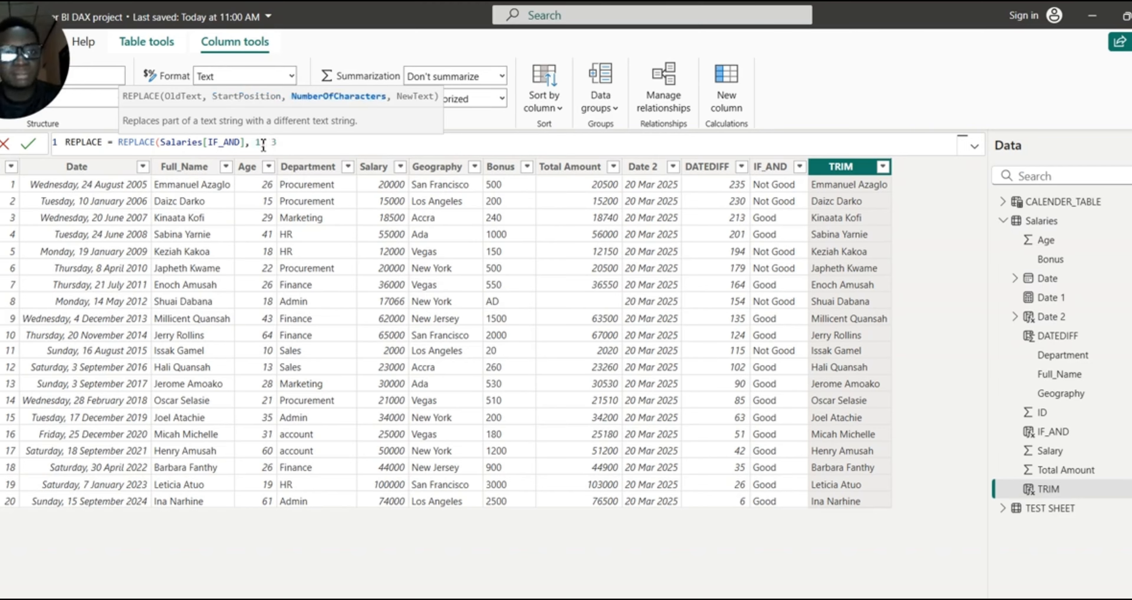
text(,)
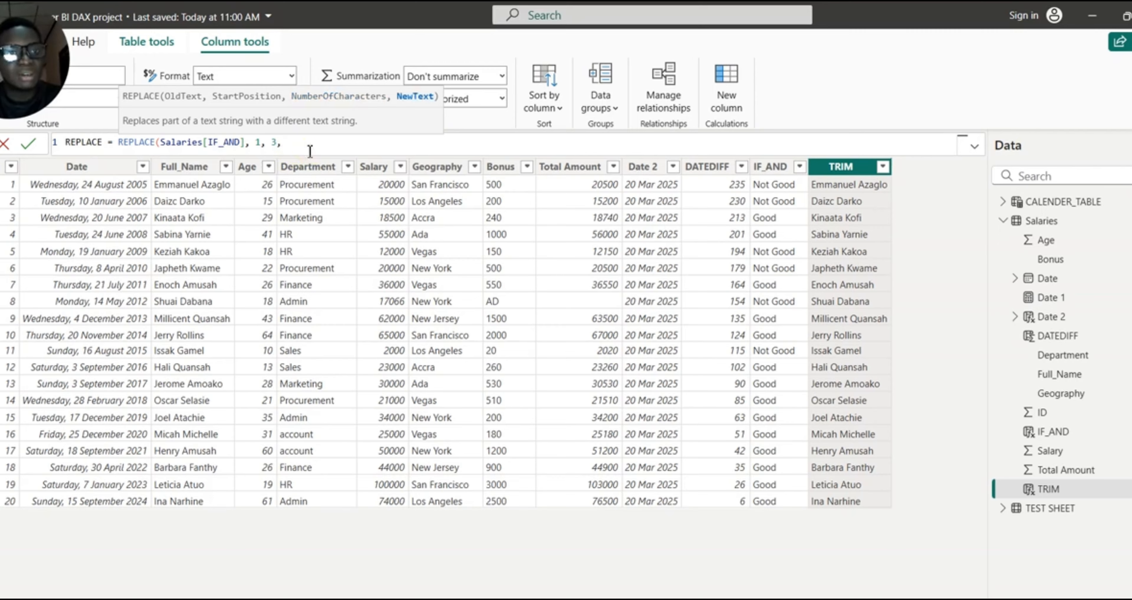
Re-enter the REPLACE arguments as Salaries[IF_AND], start position 1 and 2 characters, ready for the new text.
drag(246, 147, 165, 150)
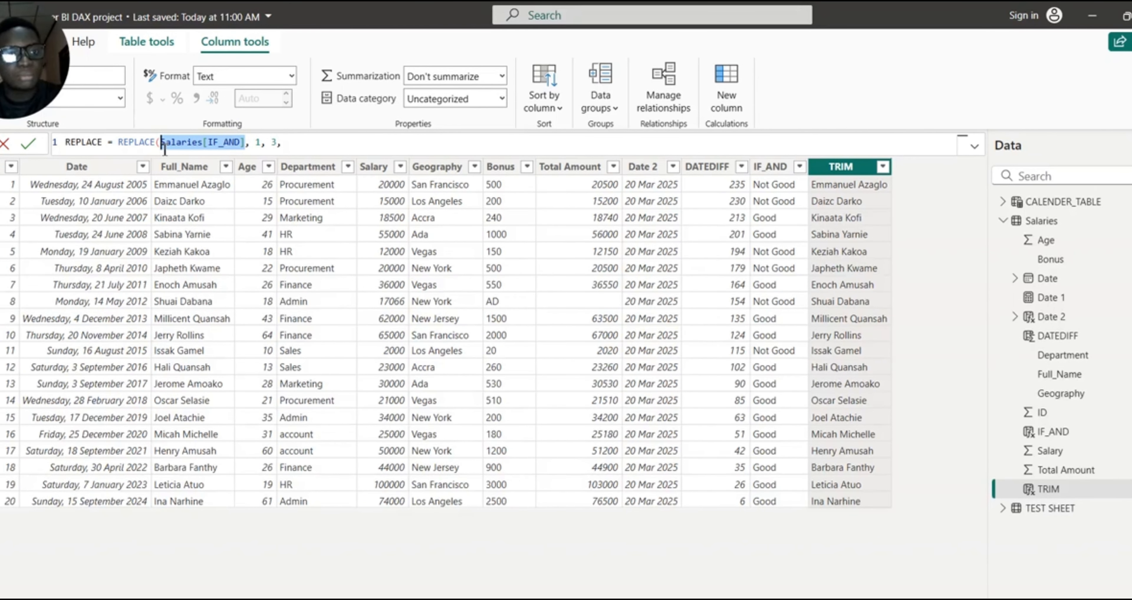
click(279, 145)
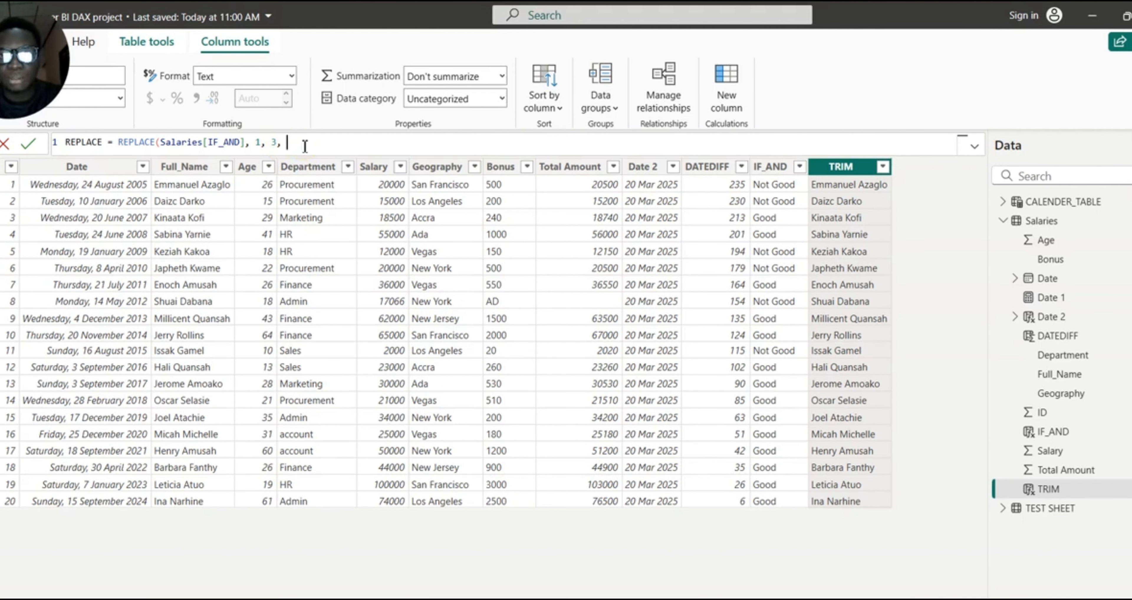
key(BackSpace)
key(BackSpace)
key(BackSpace)
key(BackSpace)
key(BackSpace)
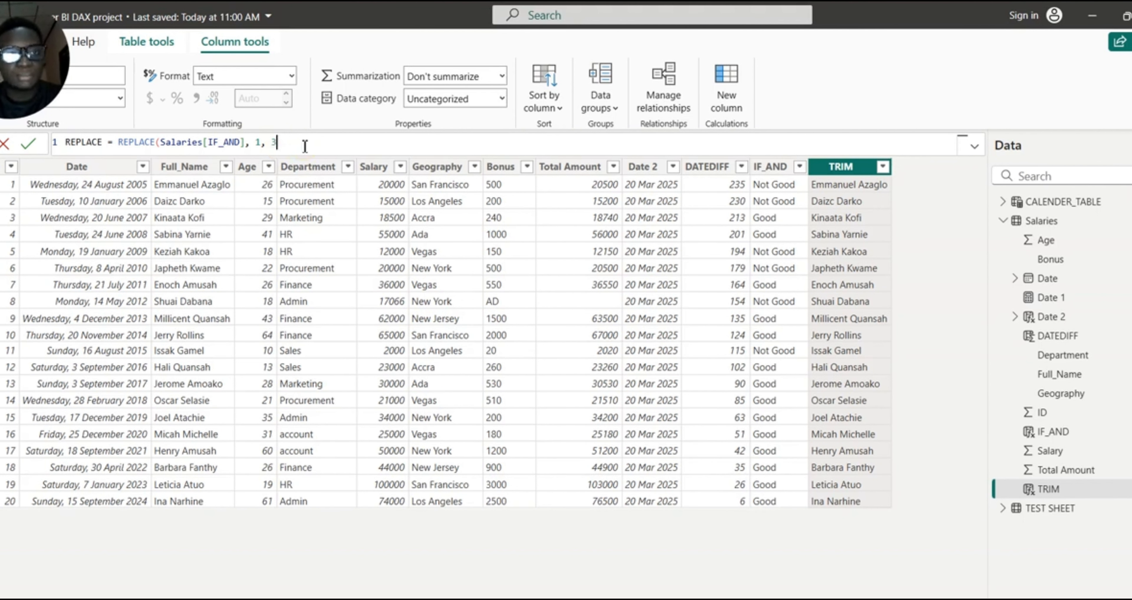
key(BackSpace)
key(BackSpace)
key(BackSpace)
key(BackSpace)
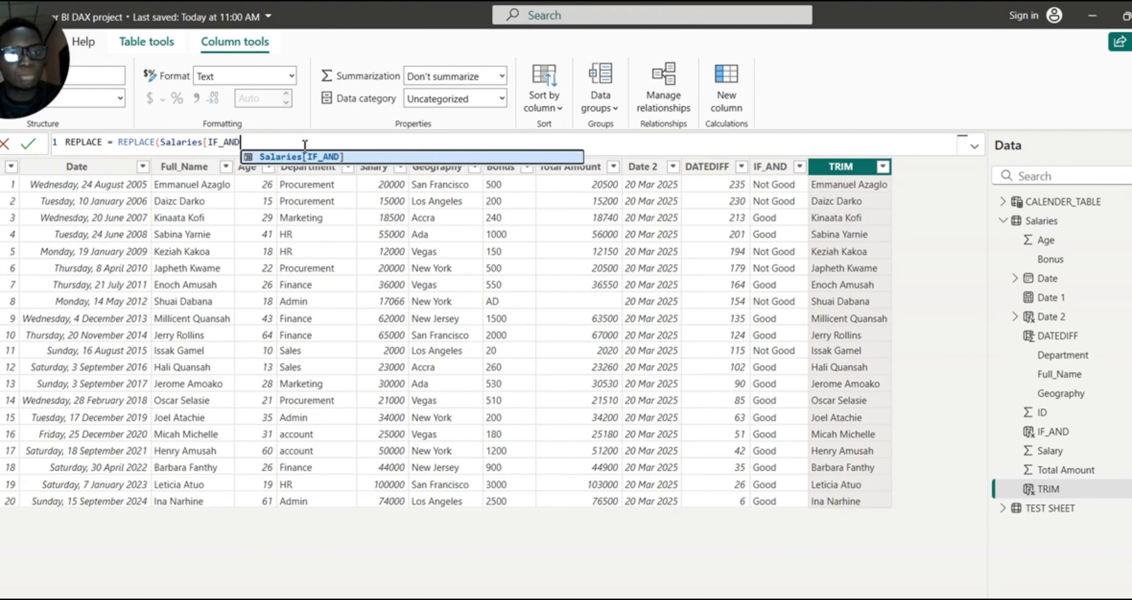
double_click(321, 156)
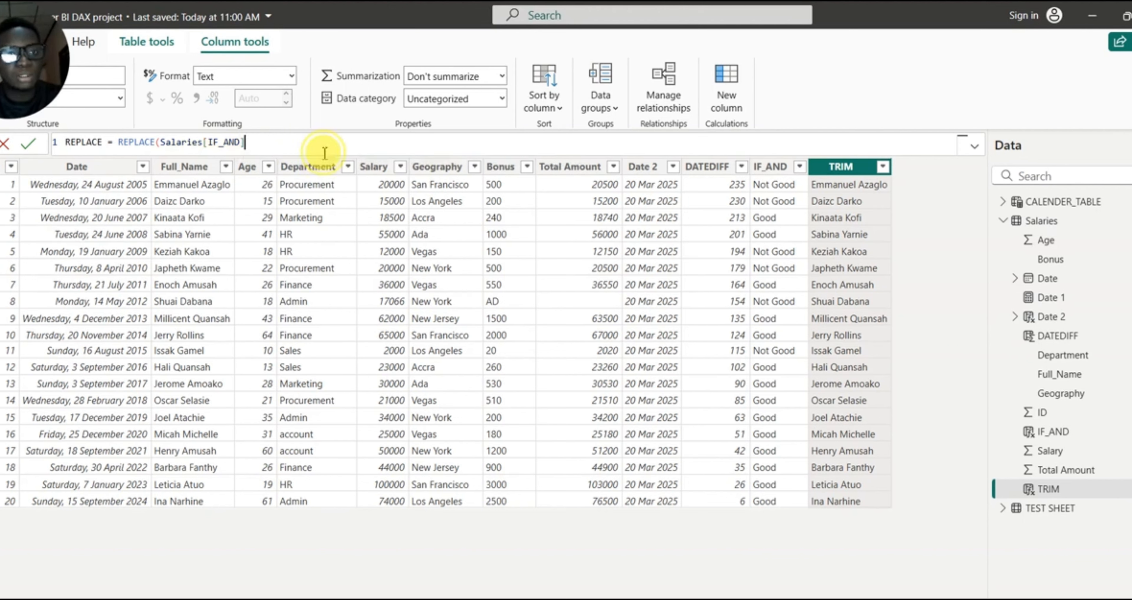
text(,)
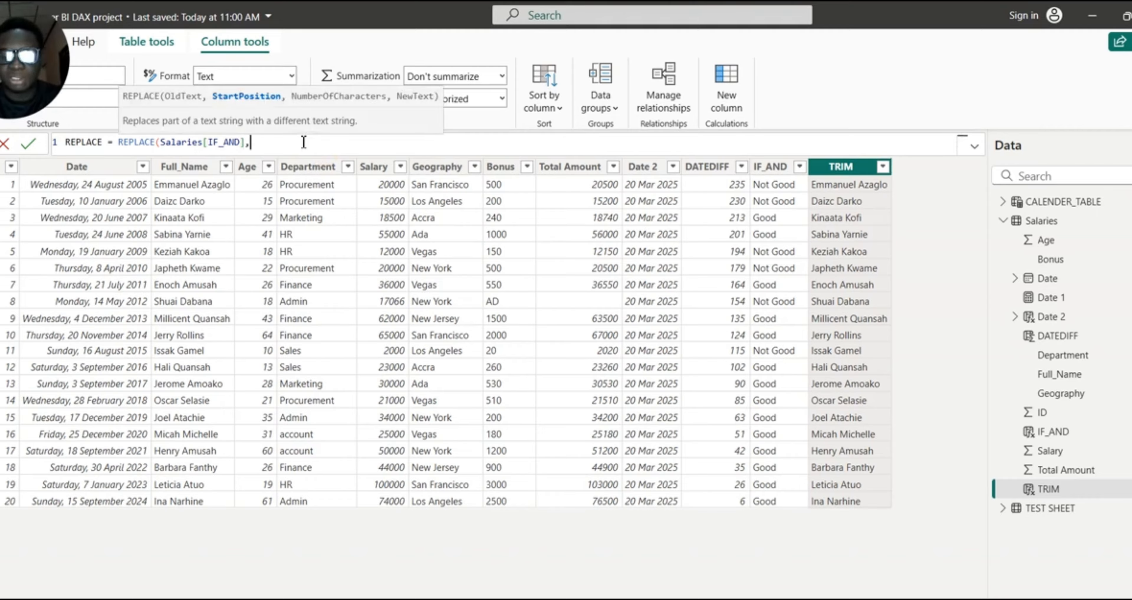
text(1)
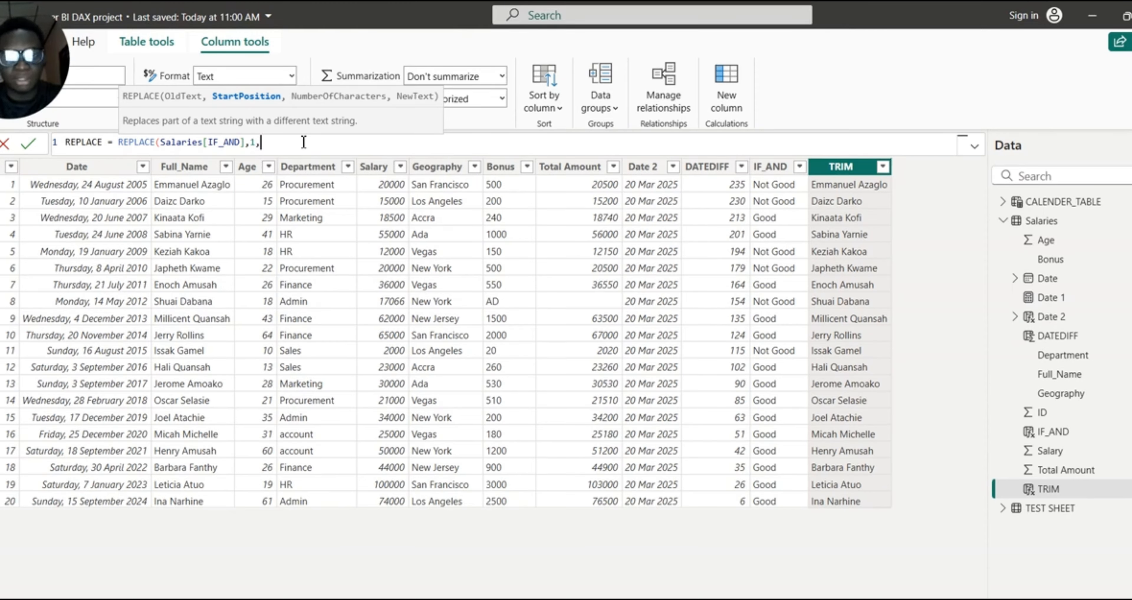
text(, 2, )
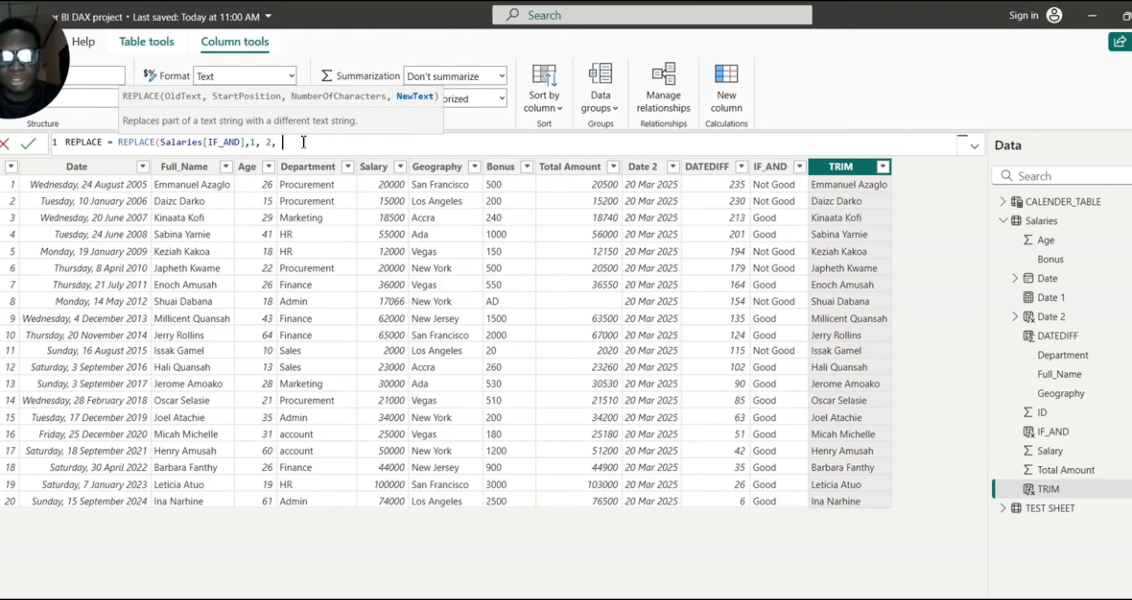
text(O)
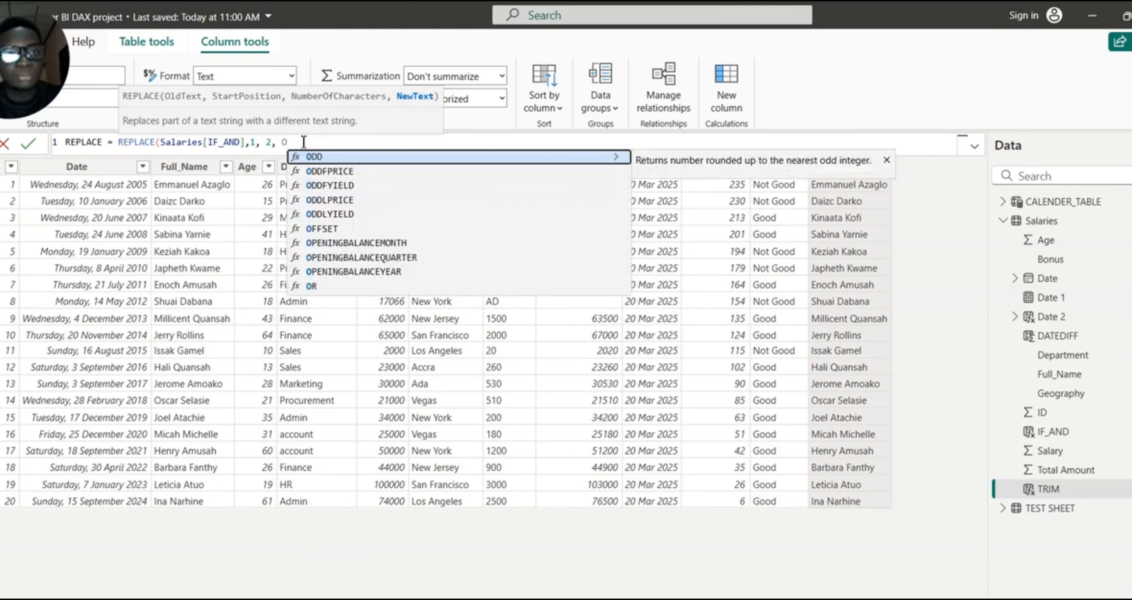
key(BackSpace)
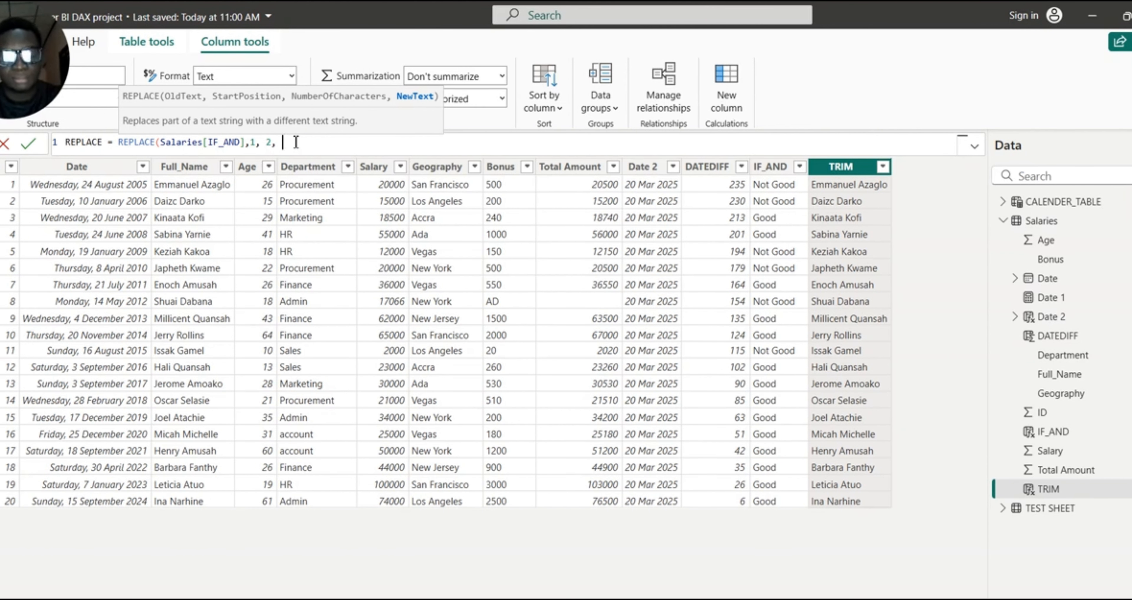
text(MM)
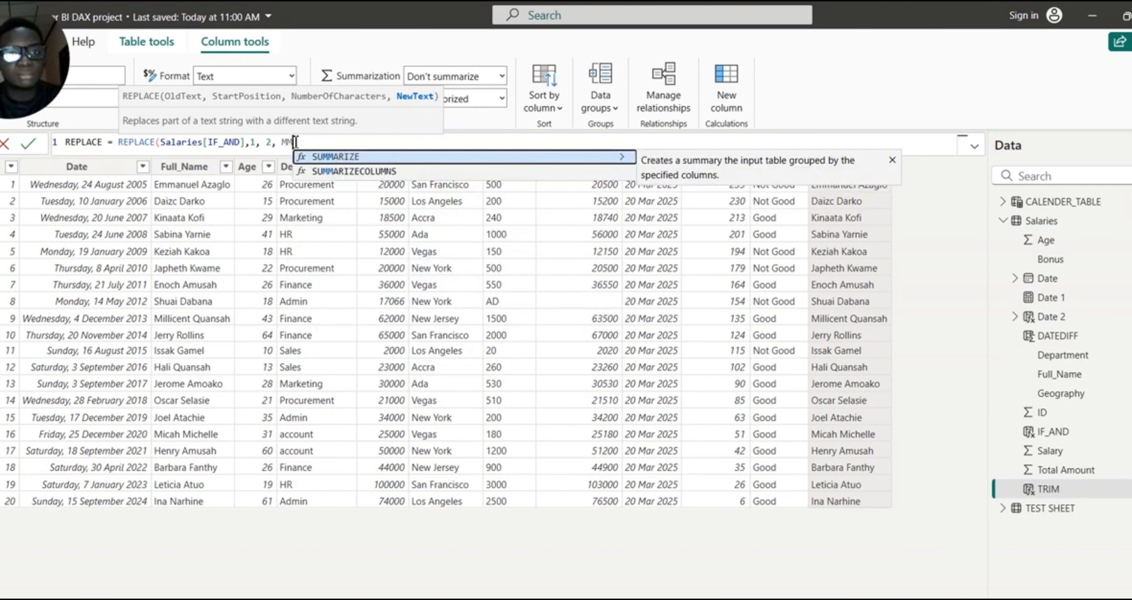
key(BackSpace)
key(BackSpace)
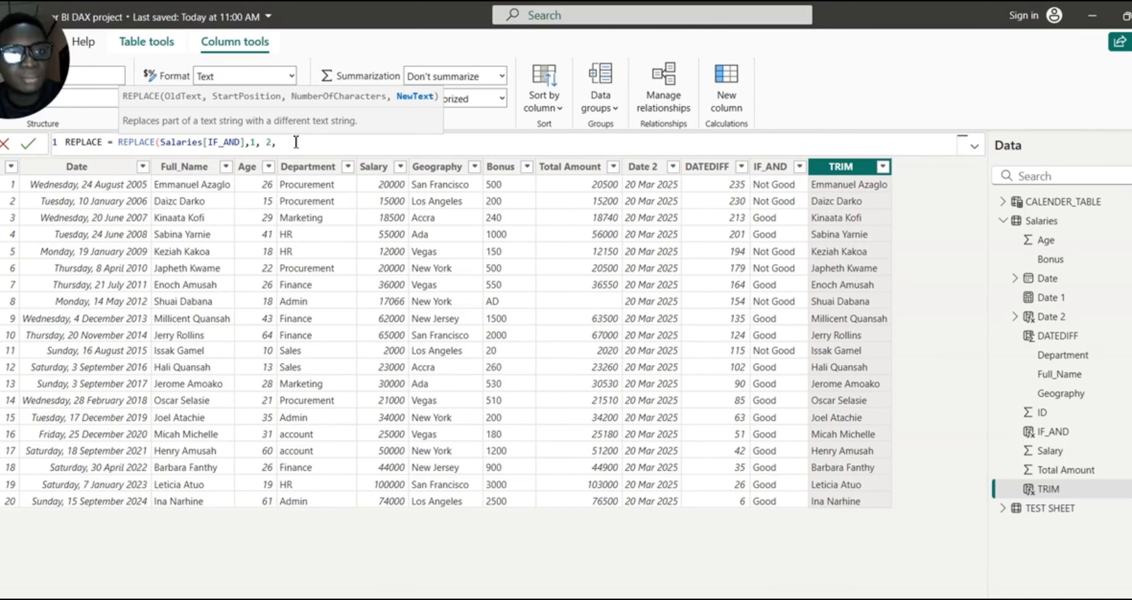
Delete all arguments of the REPLACE function, back to its opening parenthesis.
key(BackSpace)
key(BackSpace)
key(BackSpace)
key(BackSpace)
key(BackSpace)
key(BackSpace)
key(BackSpace)
key(BackSpace)
key(BackSpace)
key(BackSpace)
key(BackSpace)
key(BackSpace)
key(BackSpace)
key(BackSpace)
key(BackSpace)
key(BackSpace)
key(BackSpace)
key(BackSpace)
key(BackSpace)
key(BackSpace)
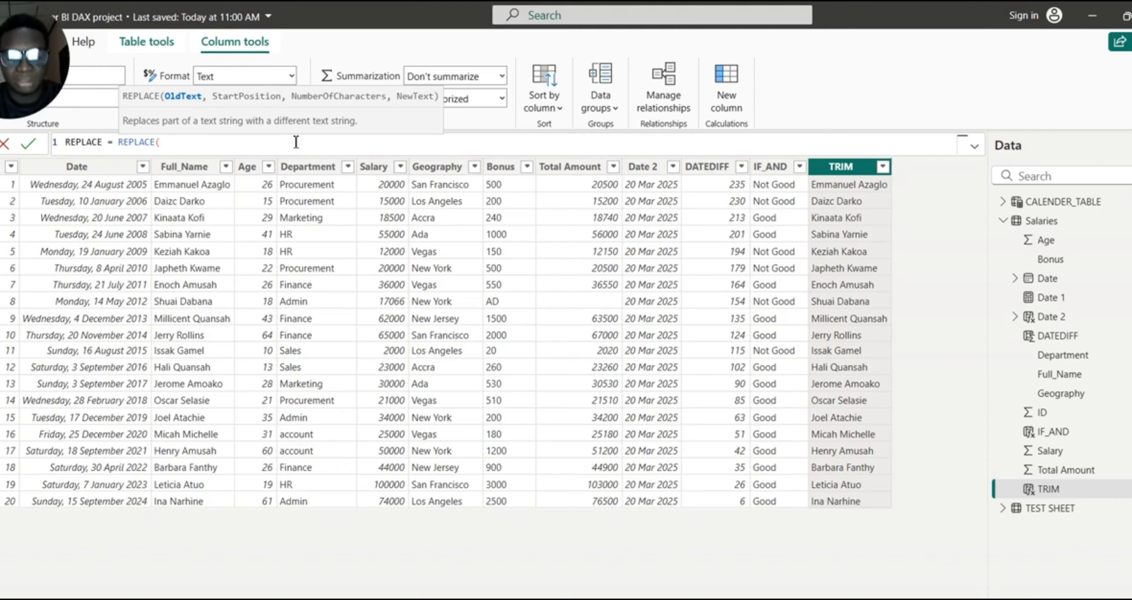
text(NOT)
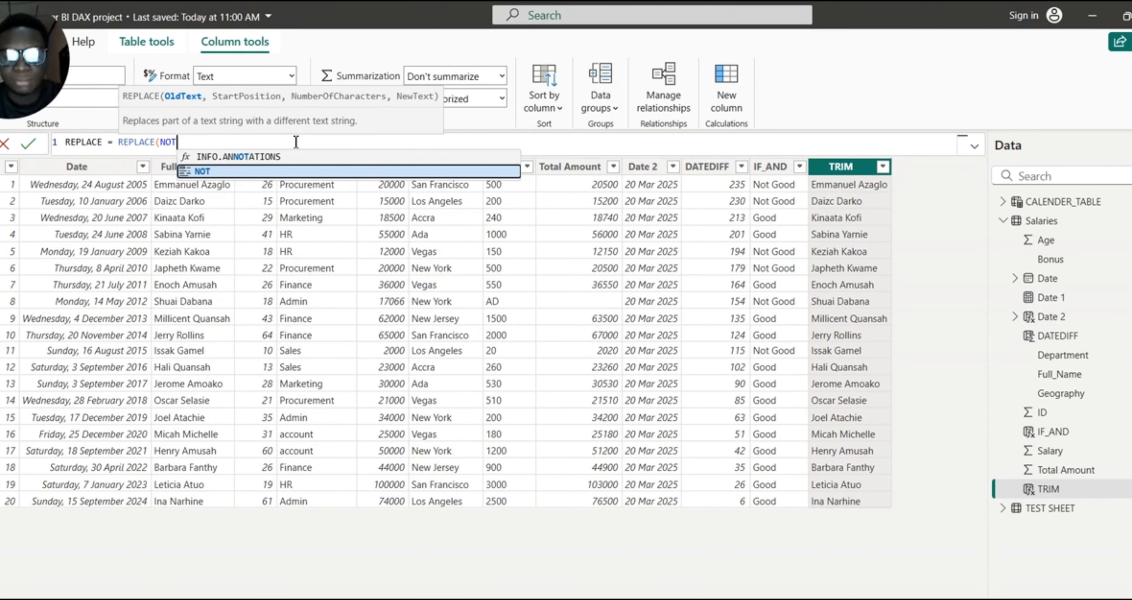
key(BackSpace)
key(BackSpace)
key(BackSpace)
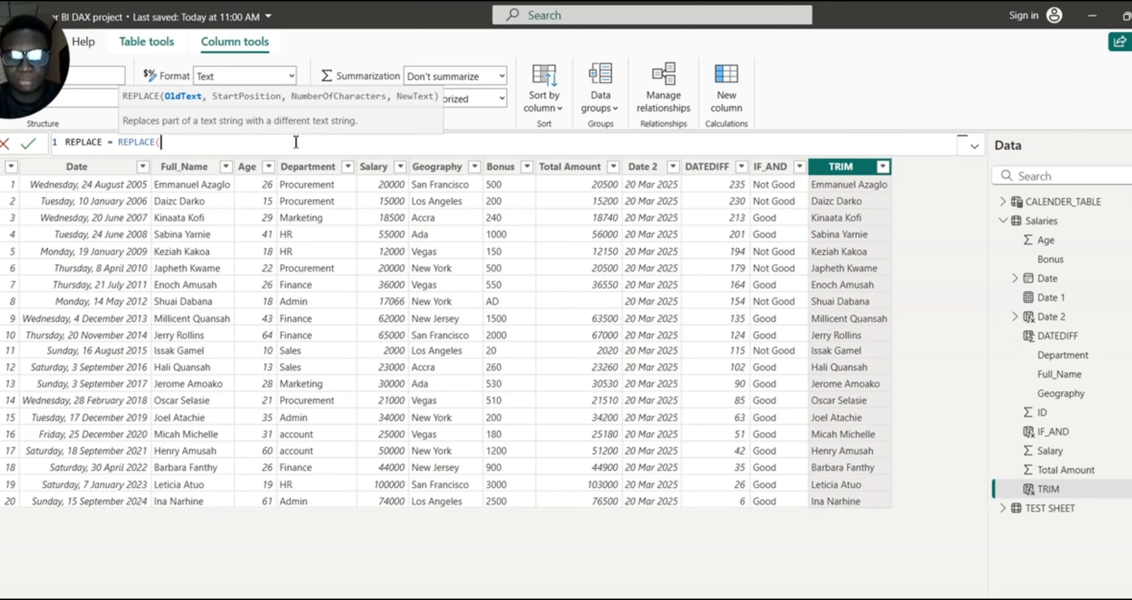
text("NOT)
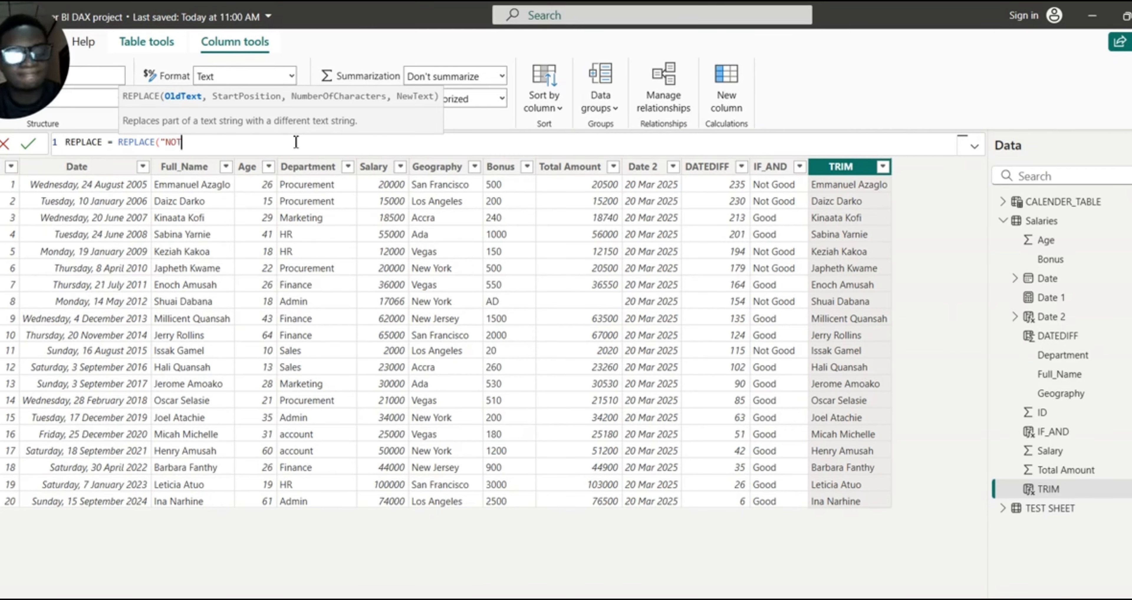
key(BackSpace)
key(BackSpace)
key(BackSpace)
key(BackSpace)
key(BackSpace)
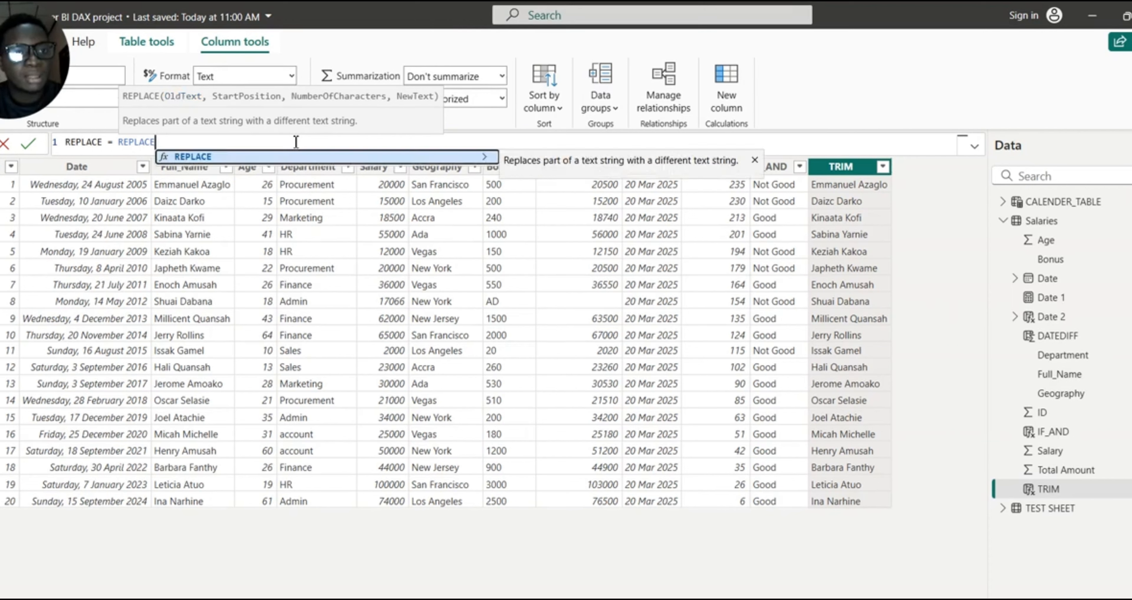
double_click(194, 156)
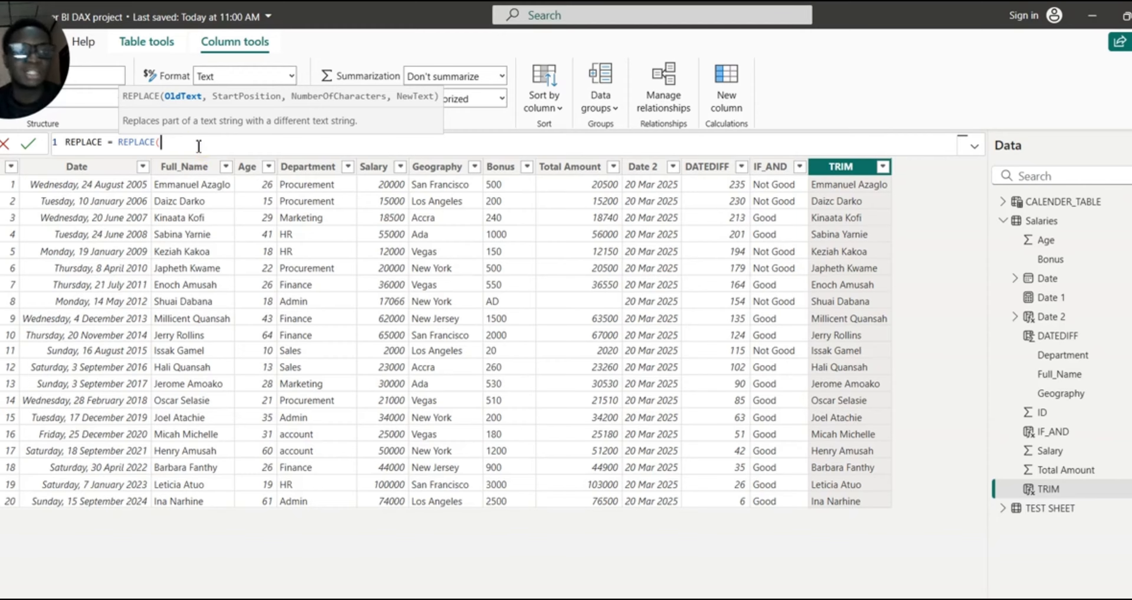
Clear the selected calculated column's entire formula so the formula bar is empty.
click(185, 145)
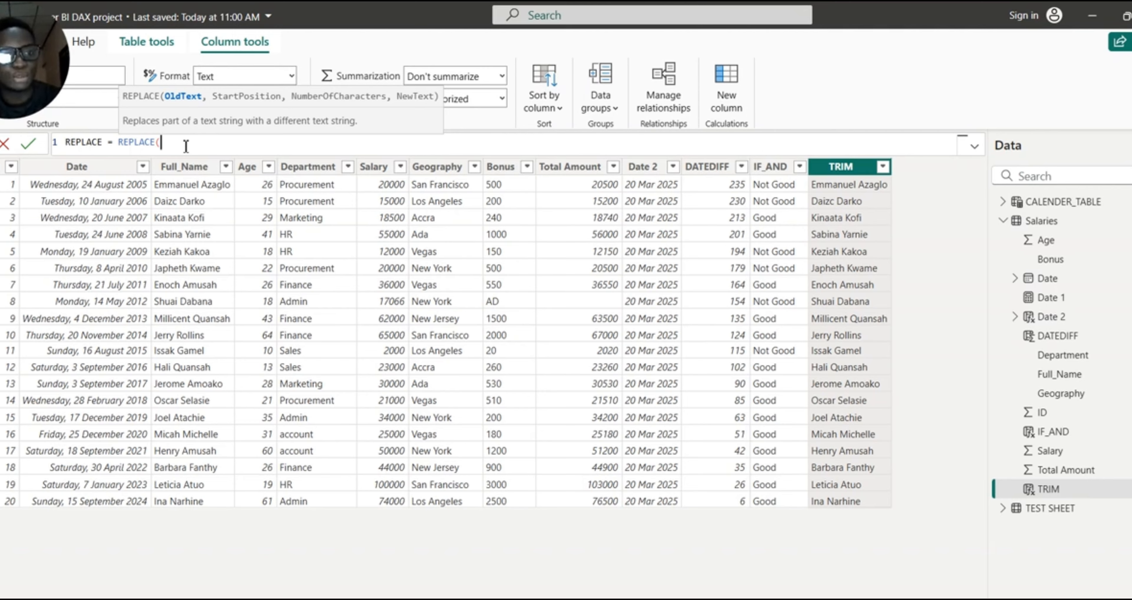
key(BackSpace)
key(BackSpace)
key(BackSpace)
key(BackSpace)
key(BackSpace)
key(BackSpace)
key(BackSpace)
key(BackSpace)
key(BackSpace)
key(BackSpace)
key(BackSpace)
key(BackSpace)
key(BackSpace)
key(BackSpace)
key(BackSpace)
key(BackSpace)
key(BackSpace)
key(BackSpace)
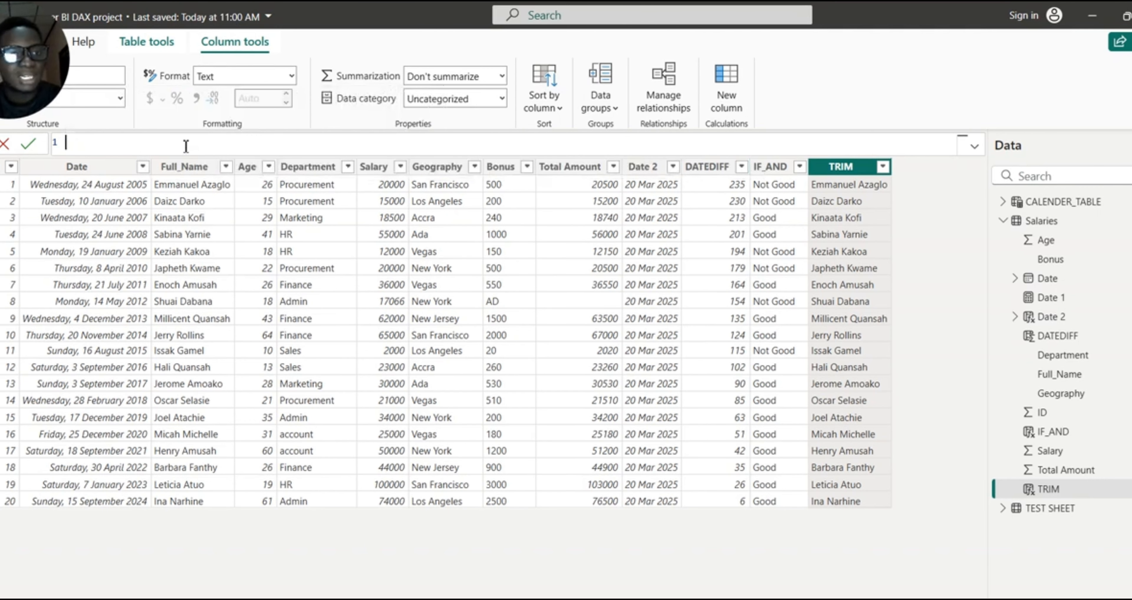
Close the TRIM column's emptied formula and check the text and filter function topics in the DAX LESSONS.pptx slides.
click(948, 267)
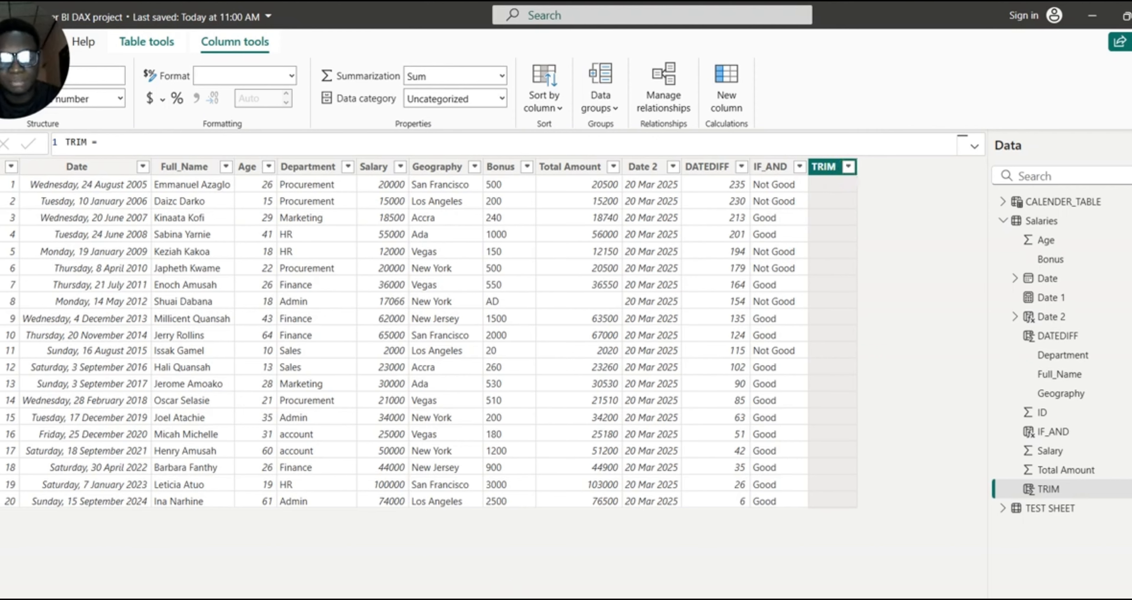
click(530, 577)
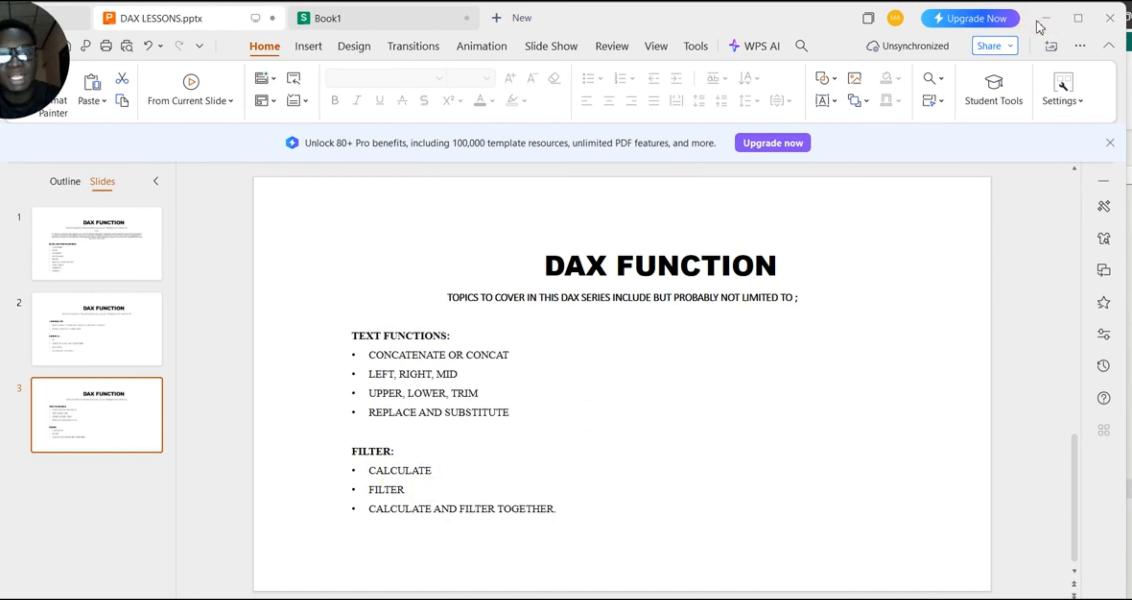
click(1046, 18)
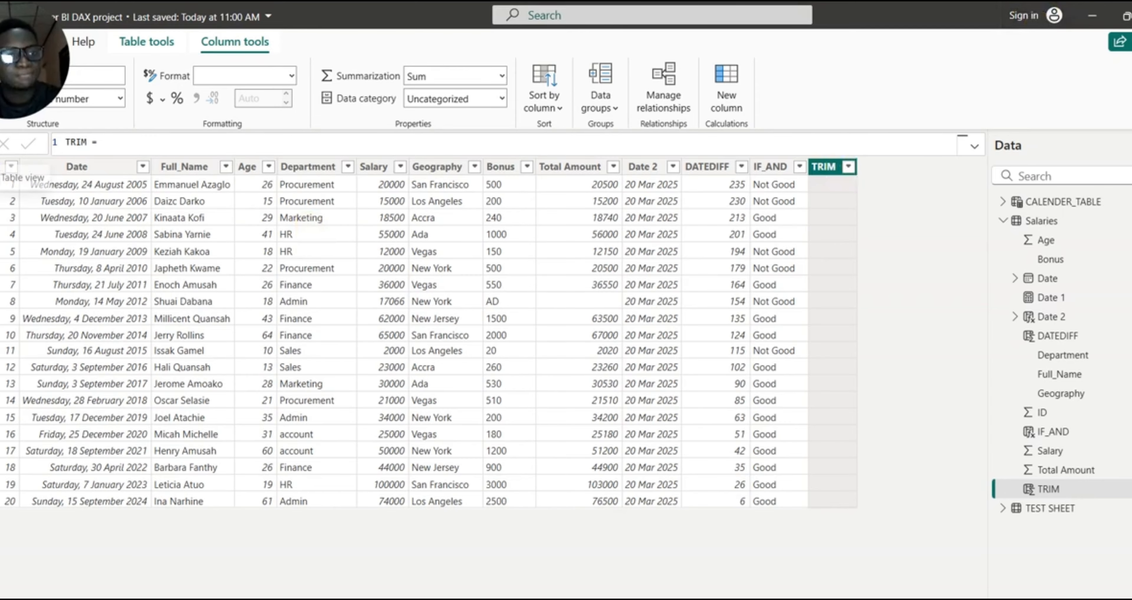
Switch to the report view and collapse the field lists of the Salaries and TEST SHEET tables.
click(1, 145)
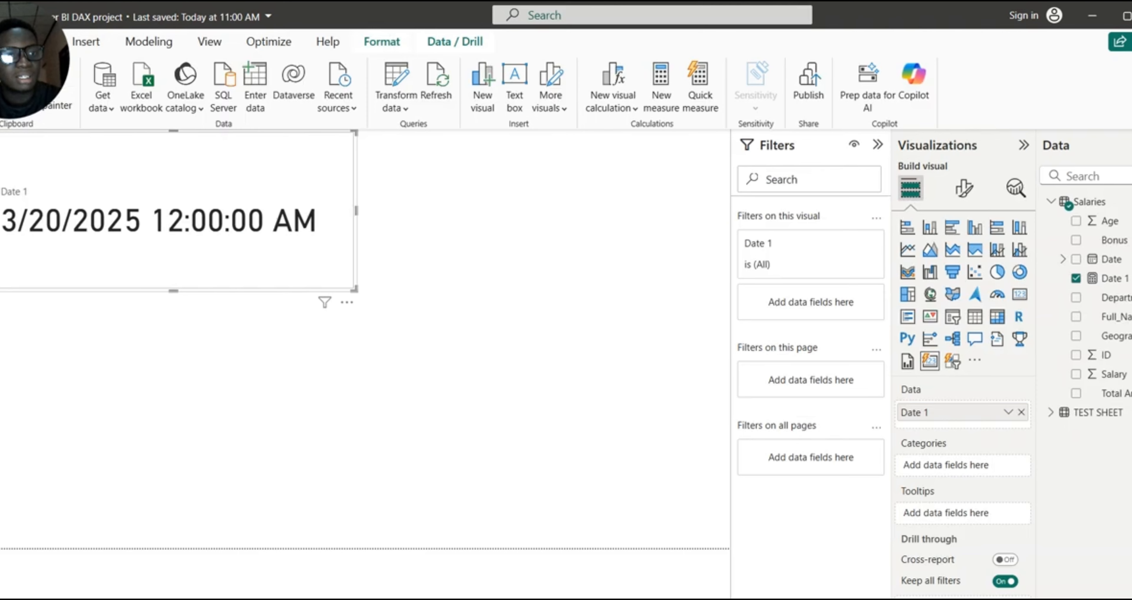
click(457, 337)
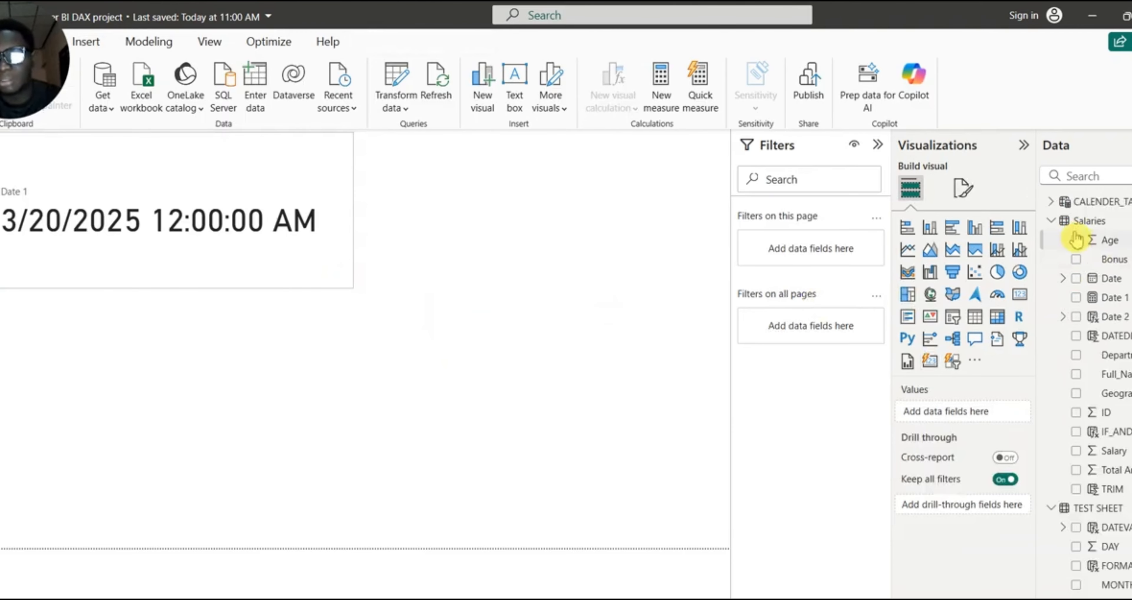
click(1062, 224)
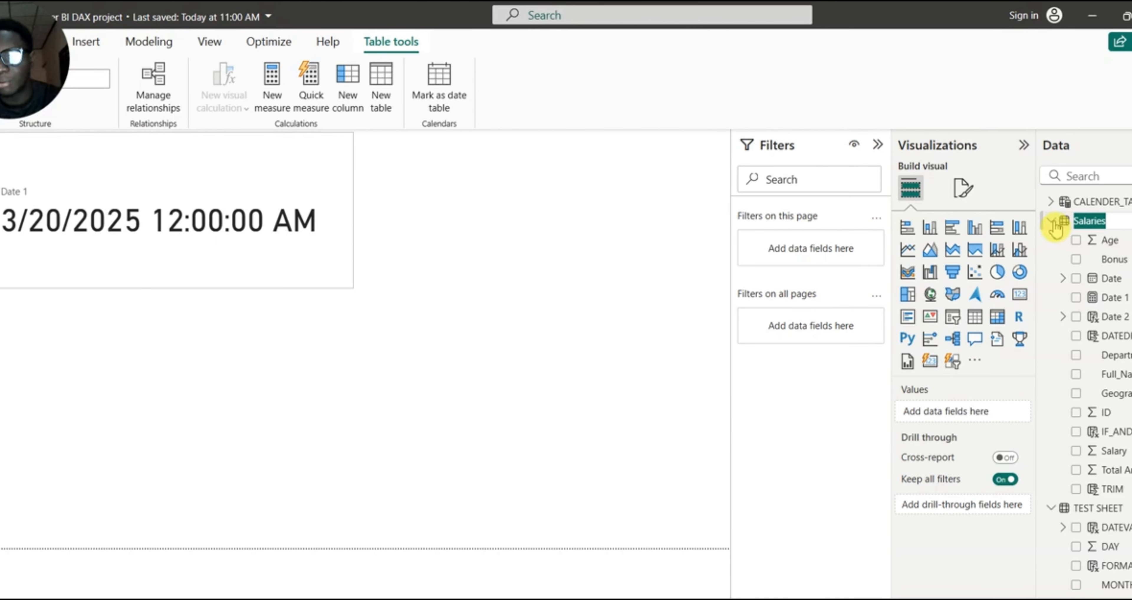
click(1052, 223)
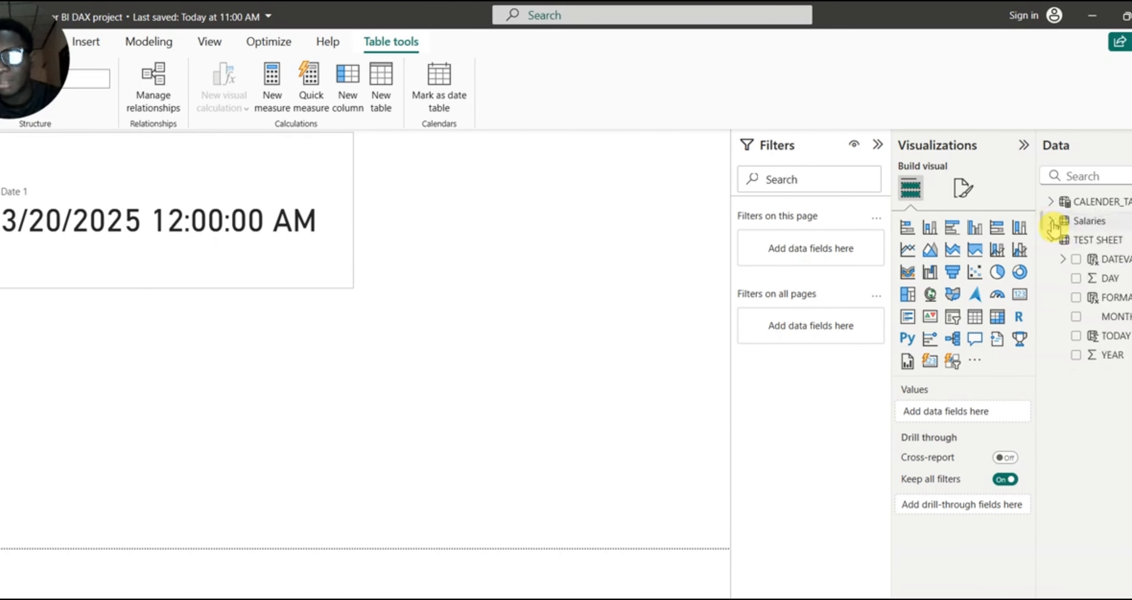
click(1053, 240)
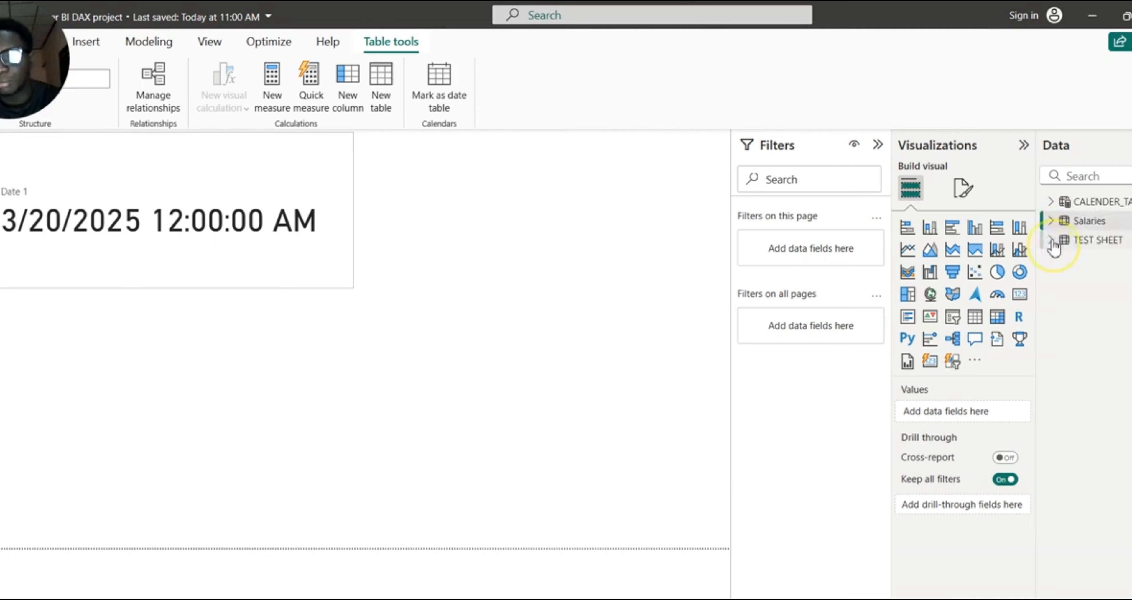
Select CALENDER_TABLE to view its definition, and select the Salaries table and expand its fields.
click(1086, 203)
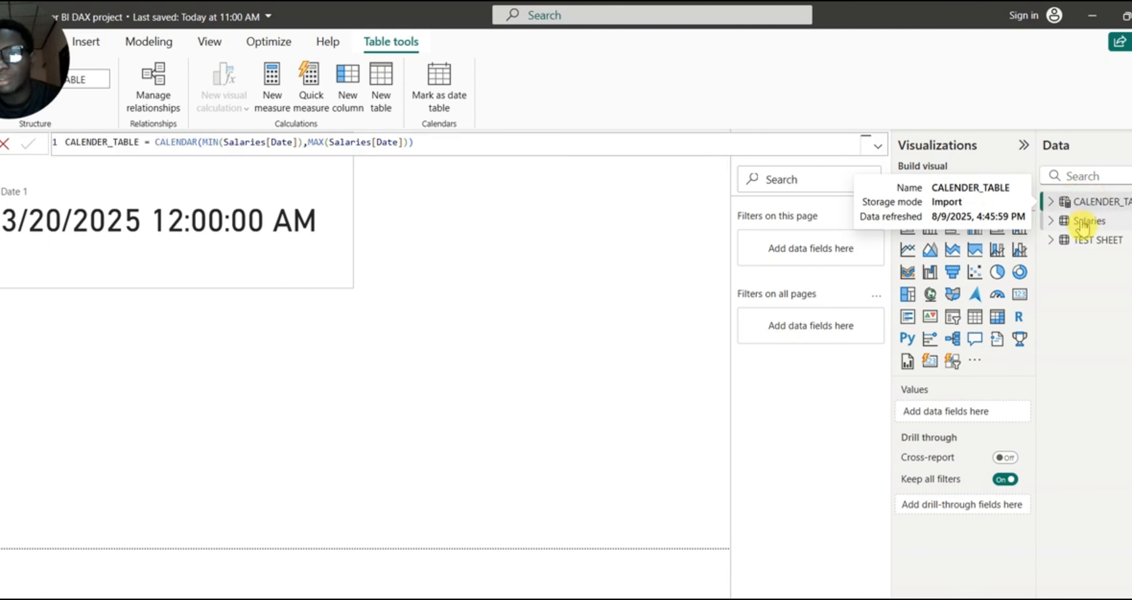
click(1083, 224)
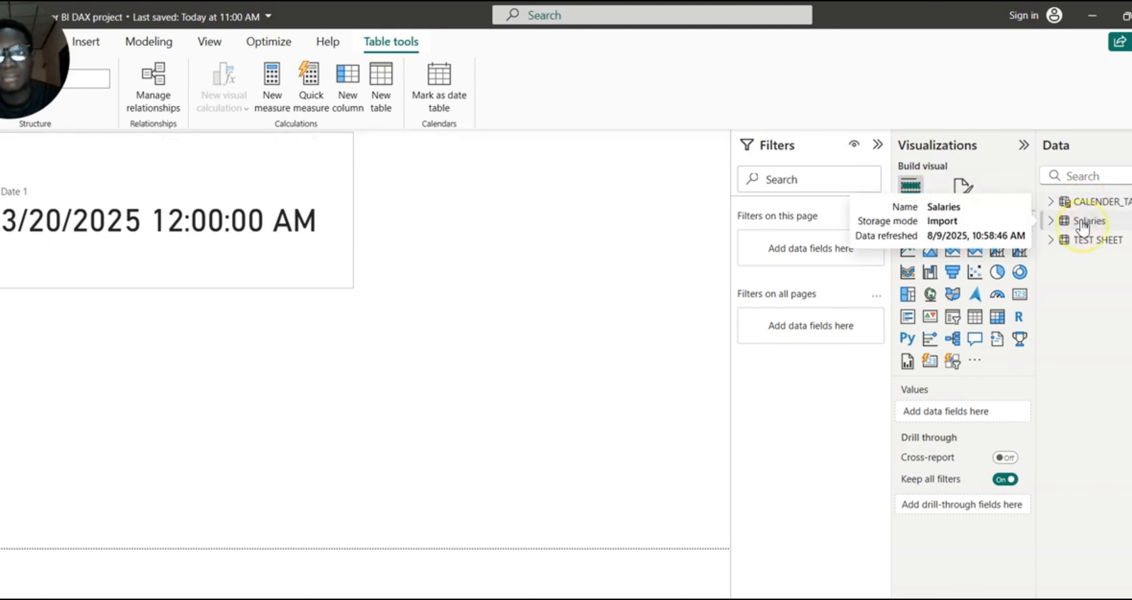
click(1051, 223)
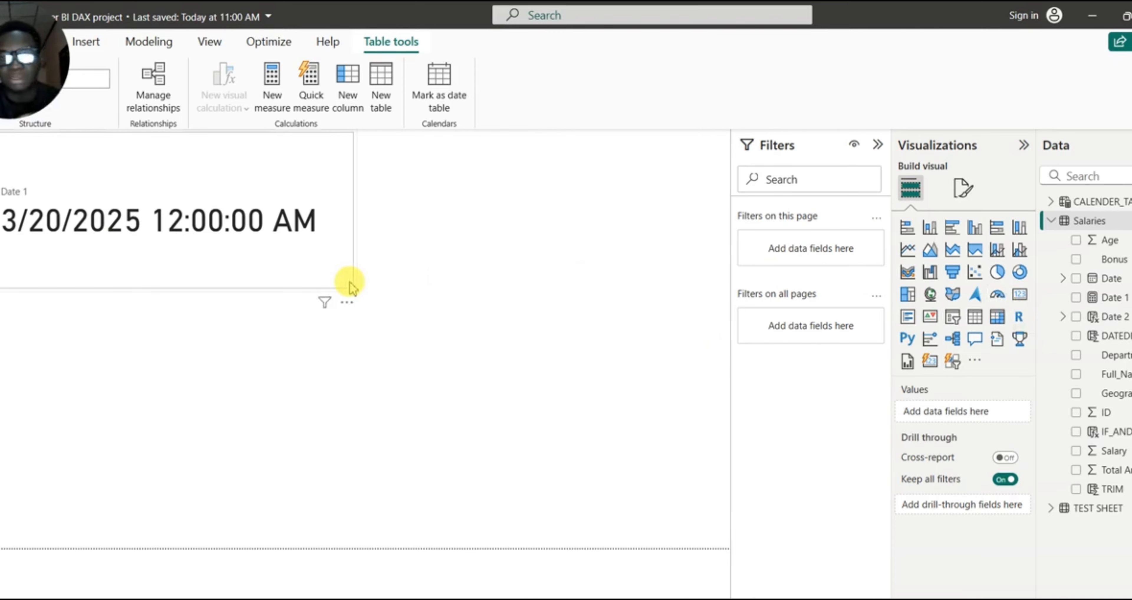
Look over the Department values of the Salaries data in the table view and return to the report view.
click(5, 176)
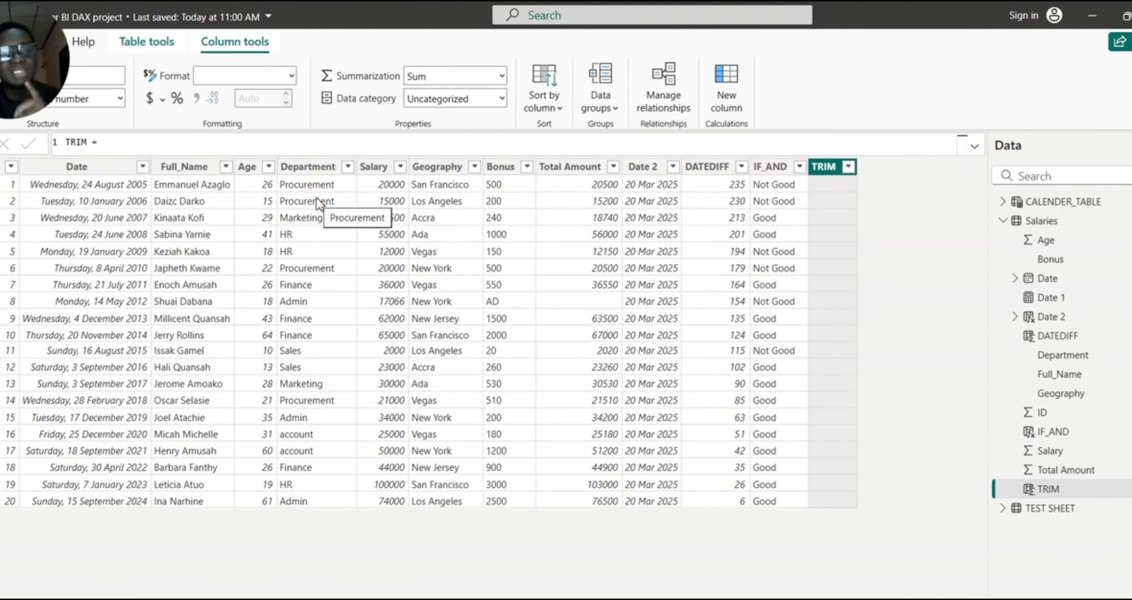
click(307, 252)
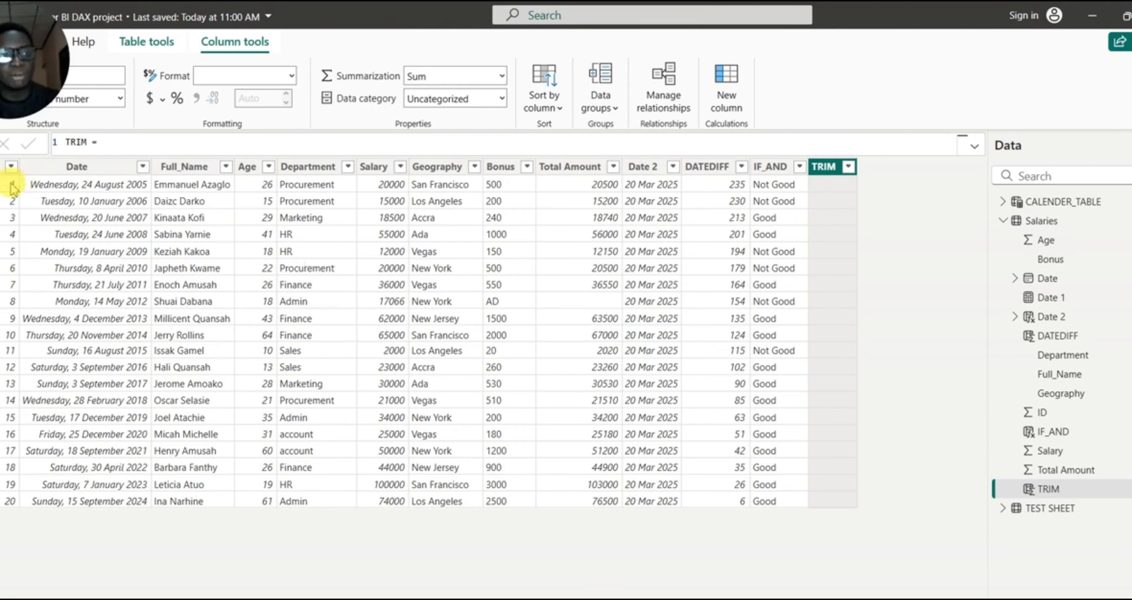
click(5, 145)
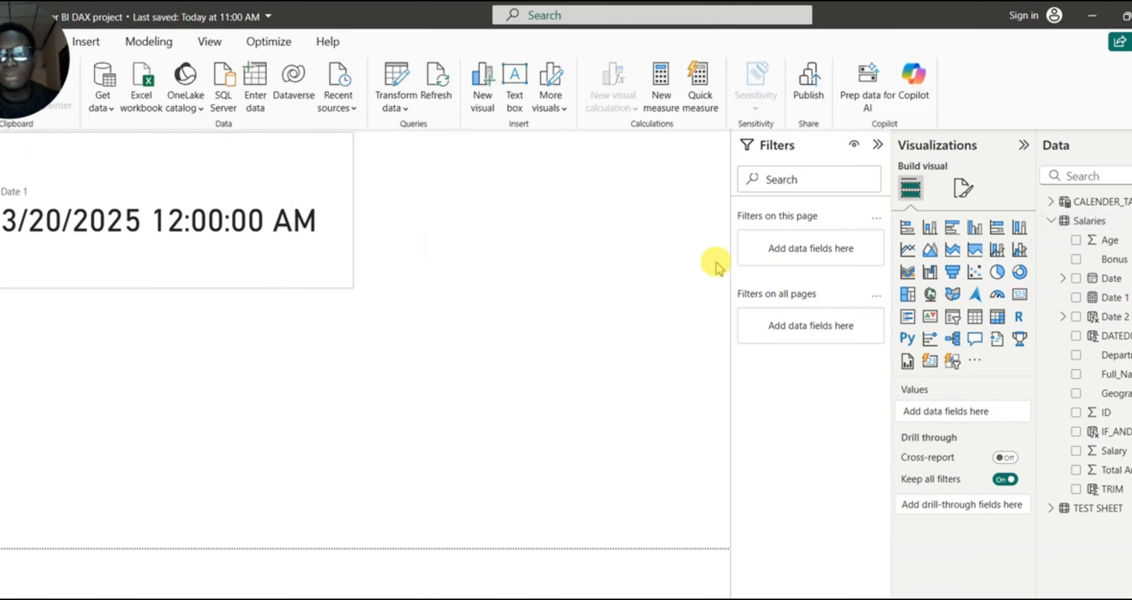
Create a new measure in the Salaries table and name it CALCULATE.
click(1093, 221)
right_click(1093, 220)
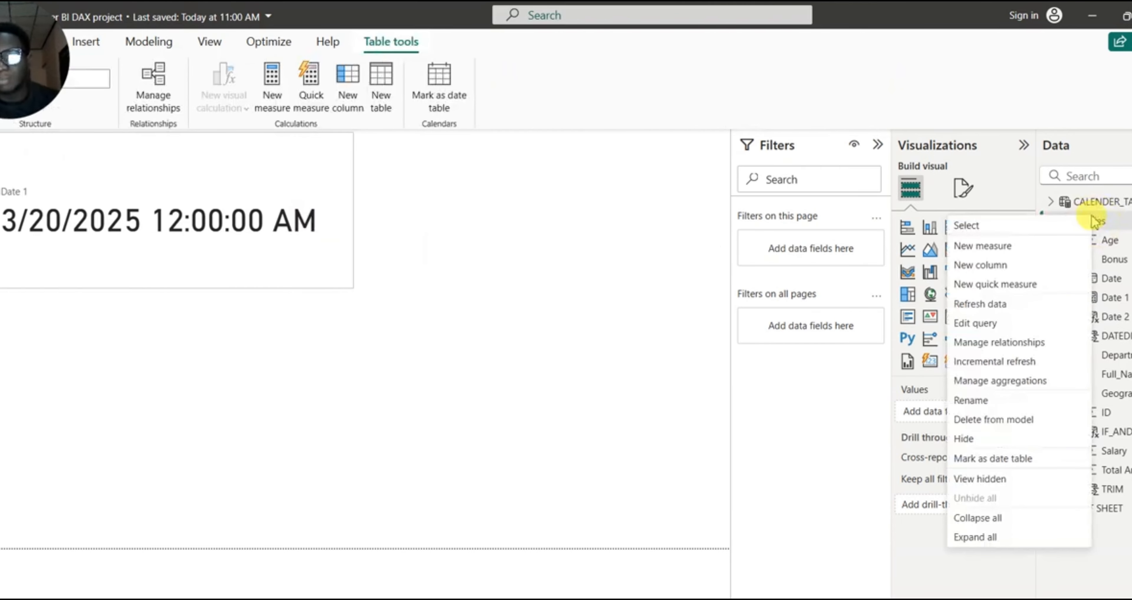
click(971, 246)
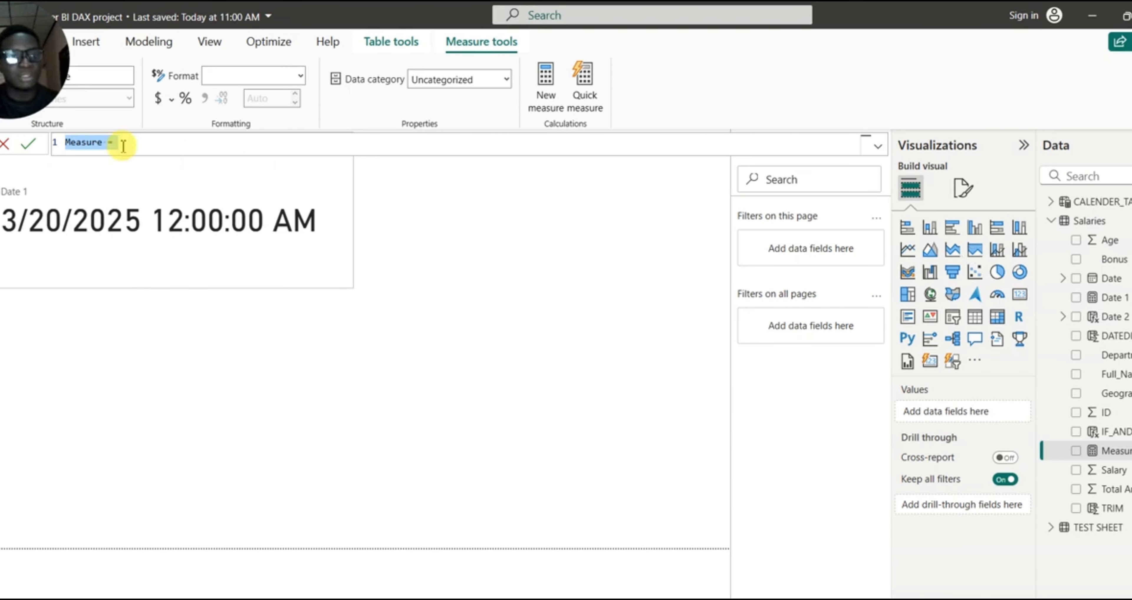
click(103, 143)
key(BackSpace)
key(BackSpace)
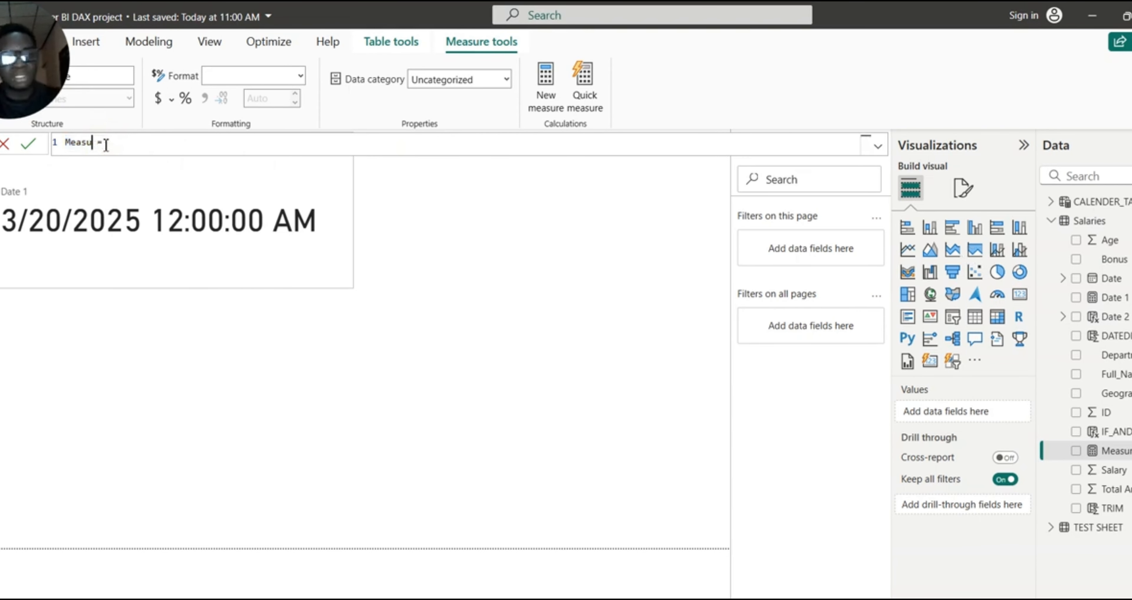
key(BackSpace)
key(BackSpace)
key(BackSpace)
key(BackSpace)
key(BackSpace)
text(CALCULAT)
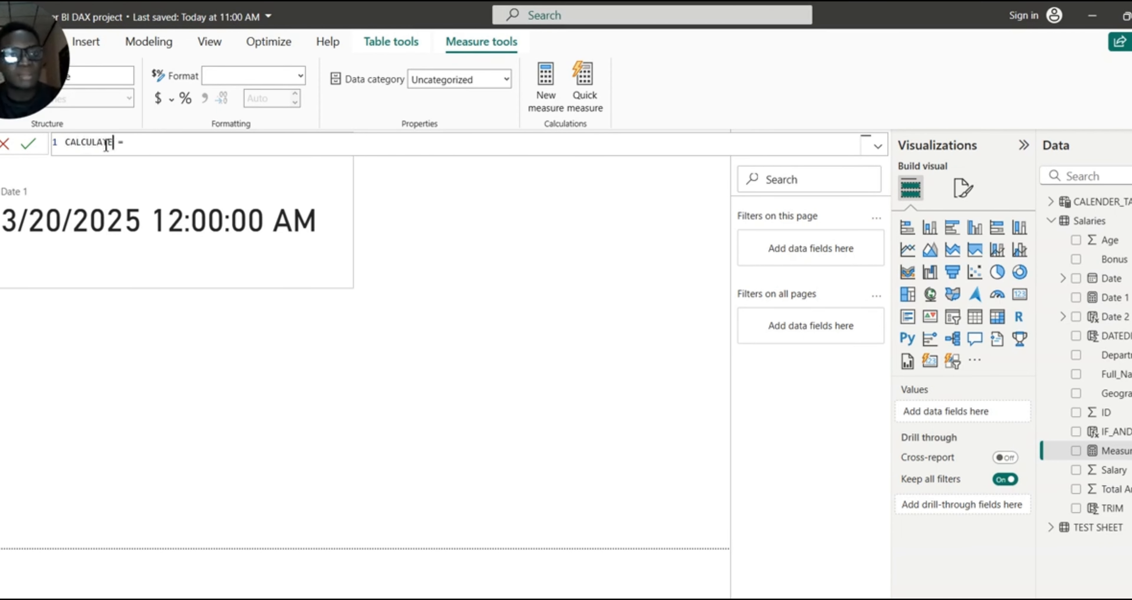
text(E = )
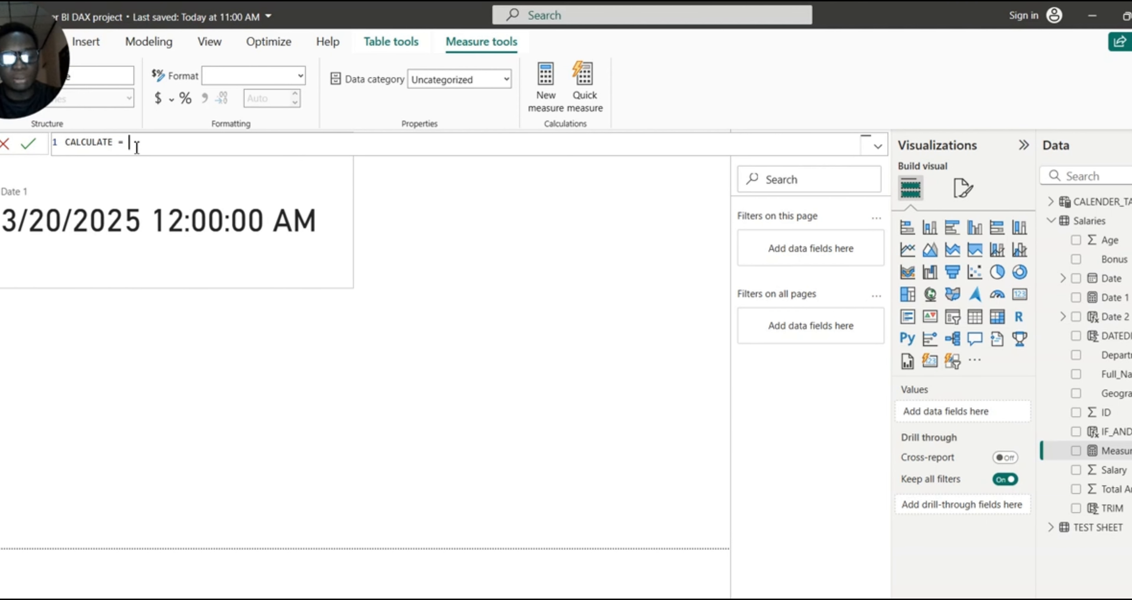
Start the measure's formula with the CALCULATE function, using SUM(Salaries[Salary]) as its expression.
text(CALCU)
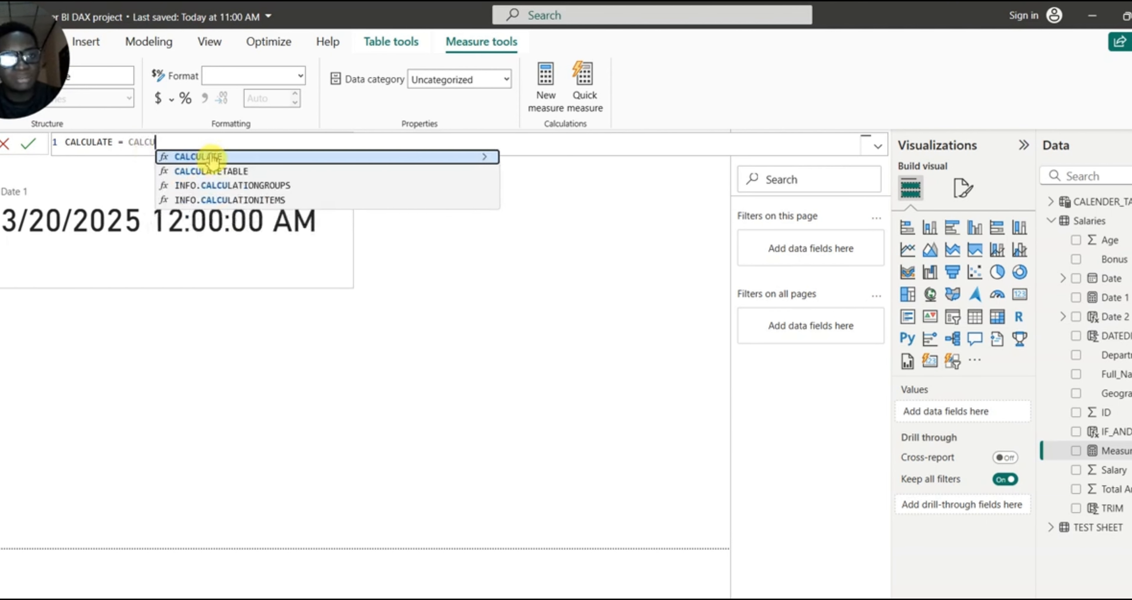
click(213, 157)
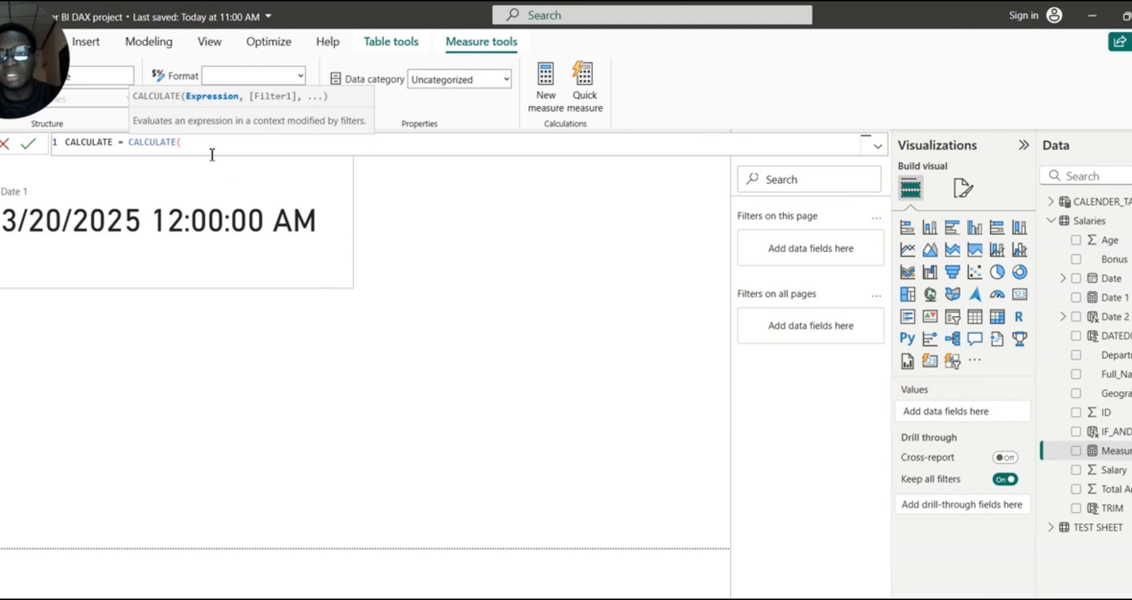
text(SUM)
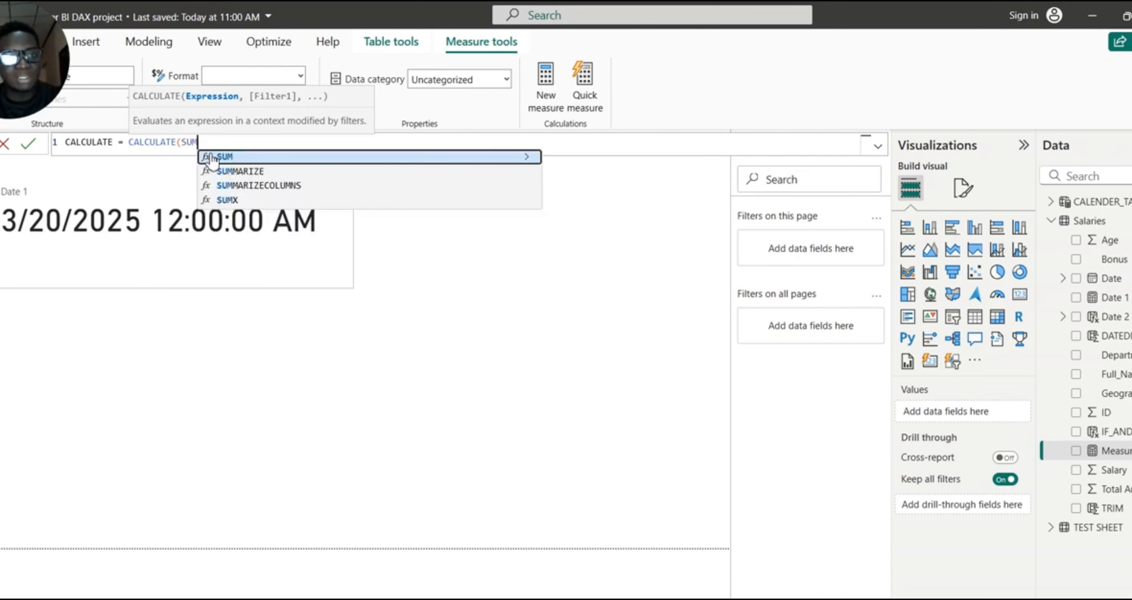
click(245, 157)
text(SALARY)
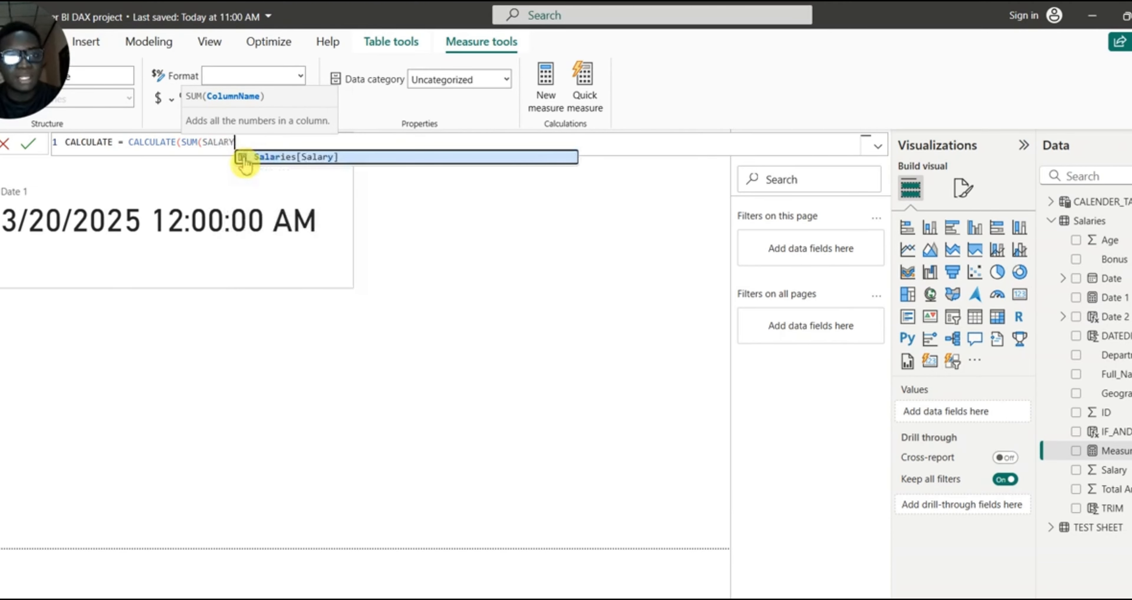
click(284, 157)
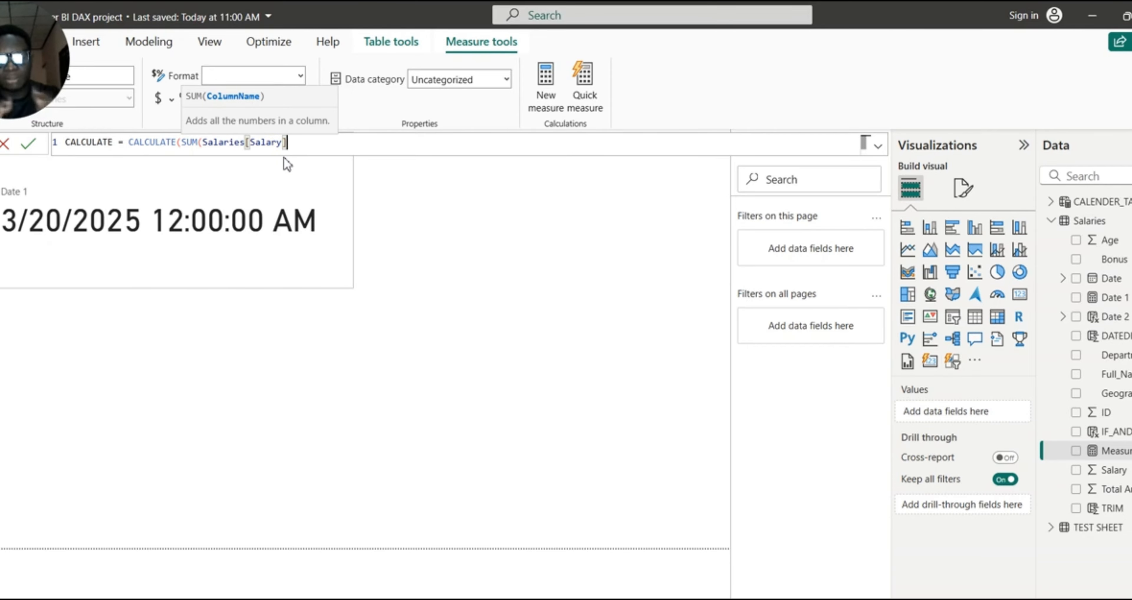
text())
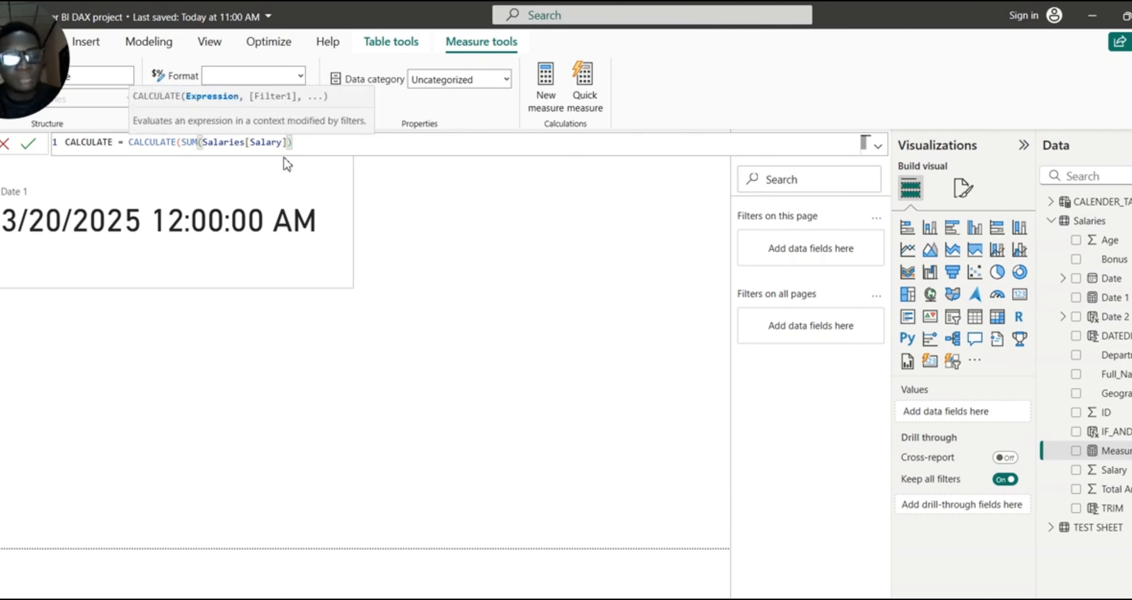
Add the filter Salaries[Department] = "HR" to the CALCULATE function, close it and commit the measure.
text(, )
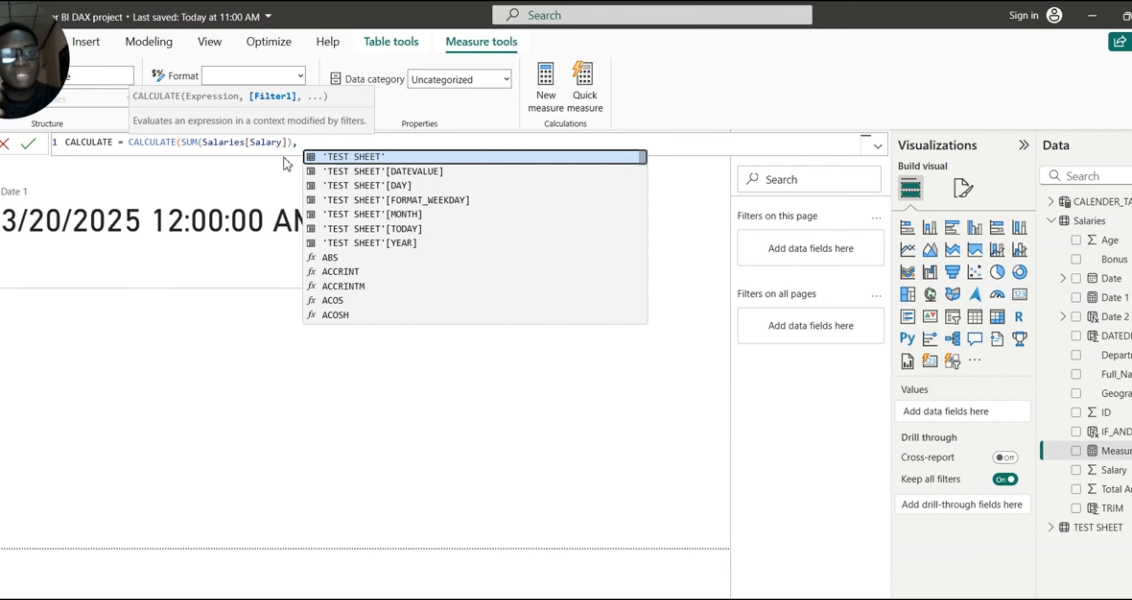
text(DEPART)
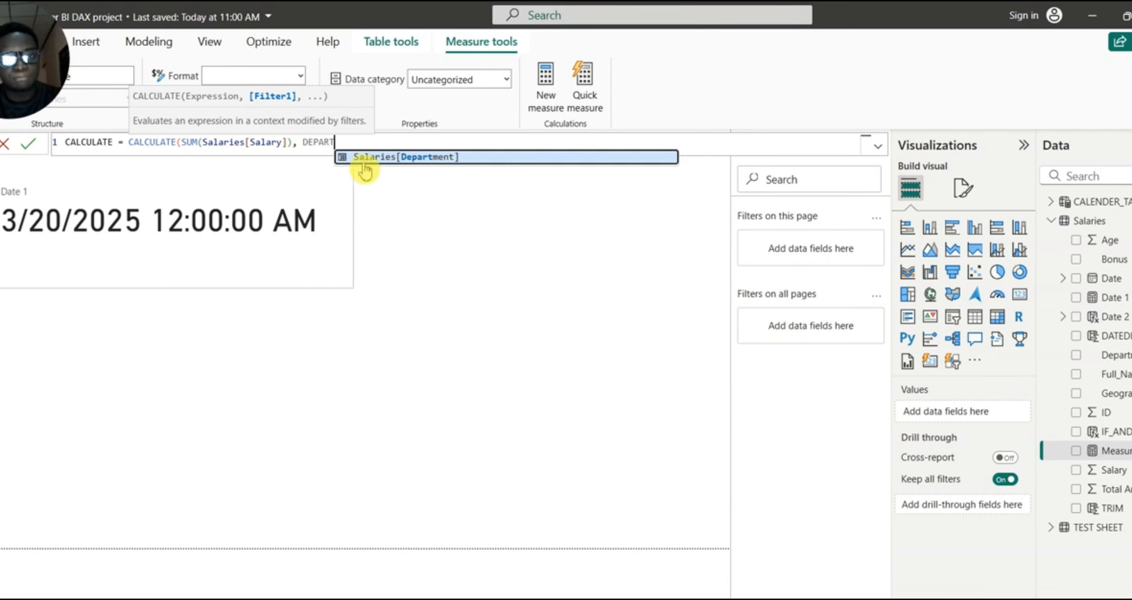
click(379, 160)
text(=)
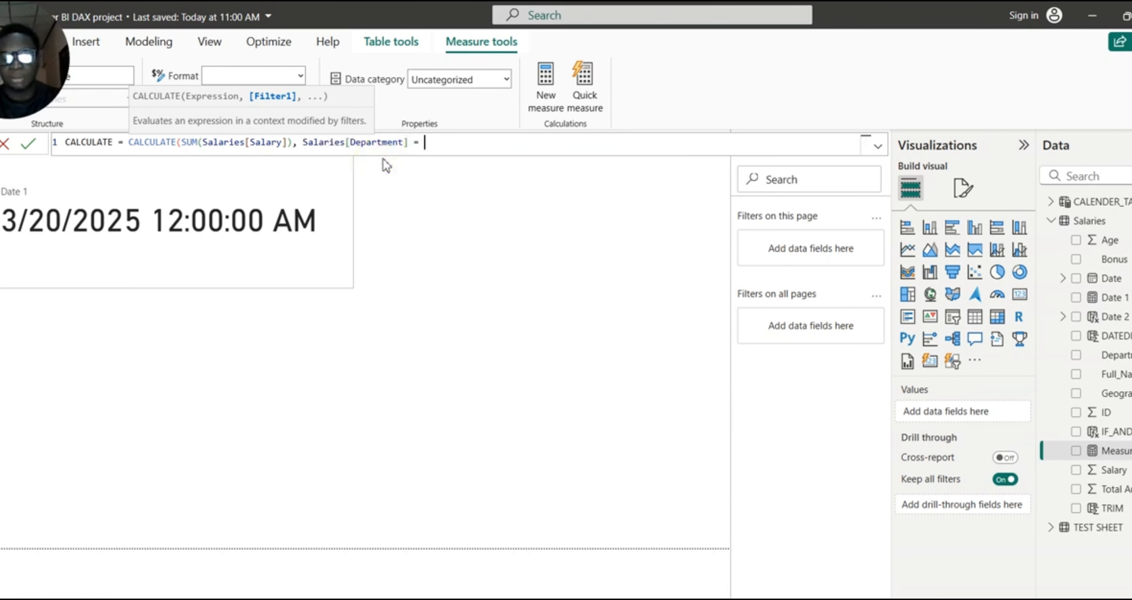
text( "HR)
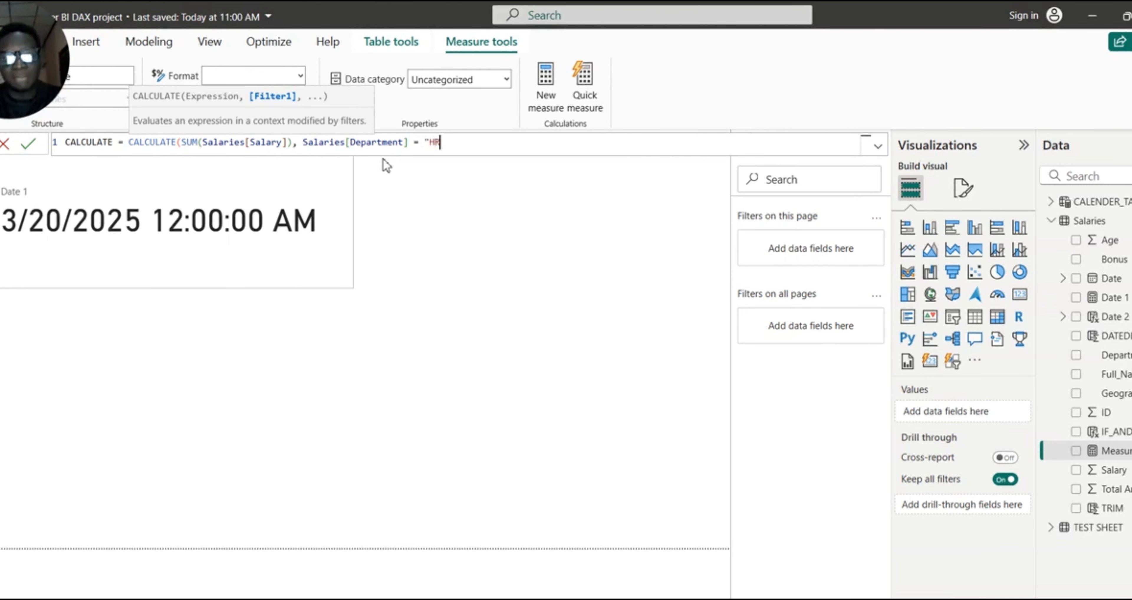
text("))
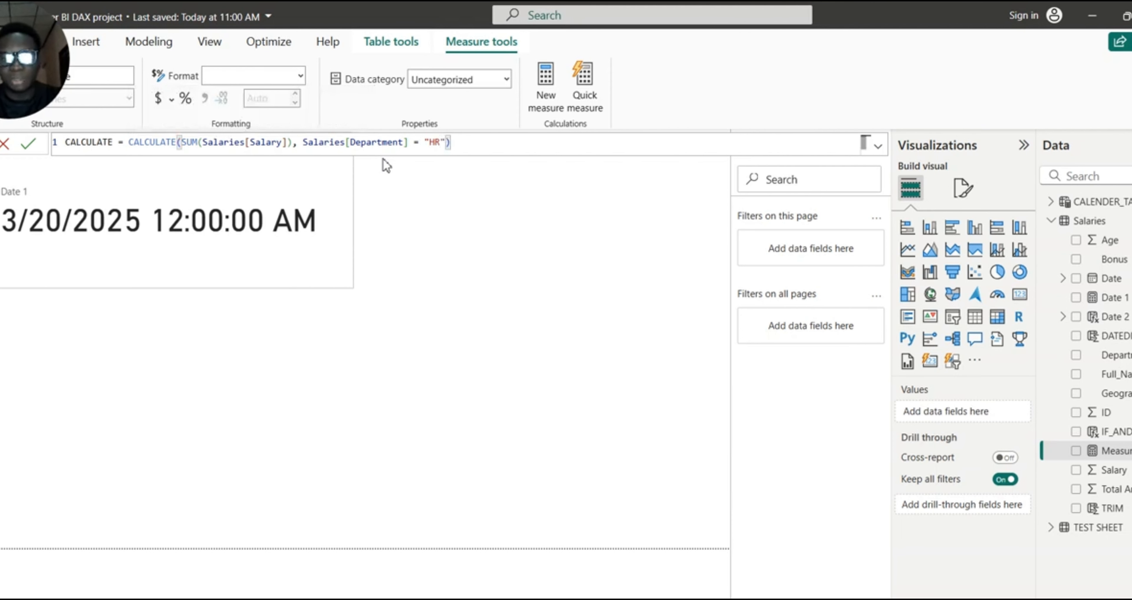
key(Return)
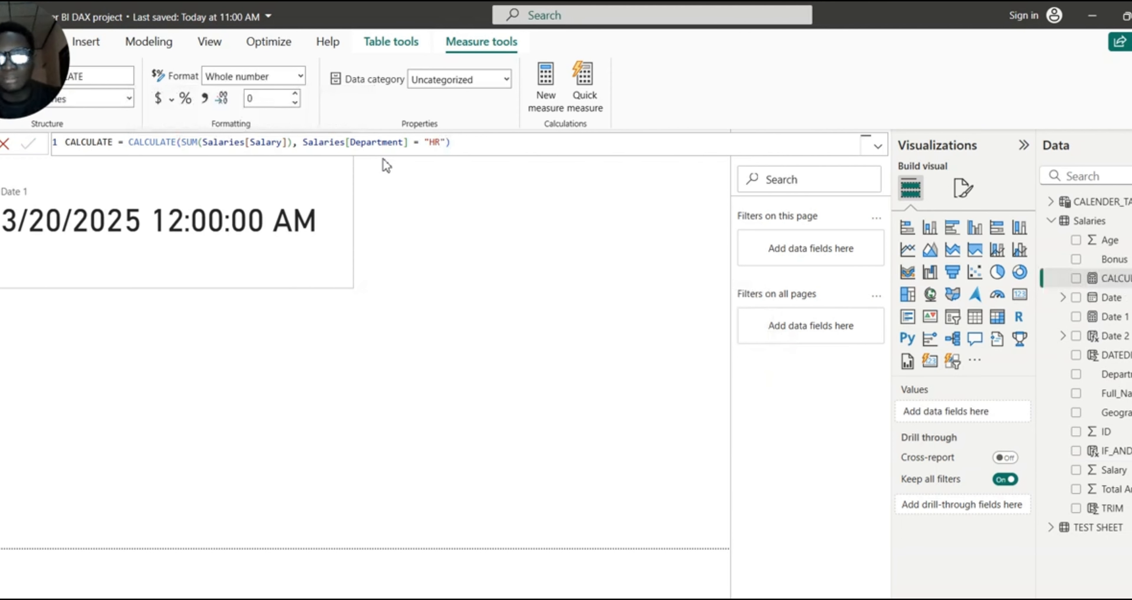
Add the CALCULATE measure to the report page and change its visual from a column chart to a card.
click(1076, 278)
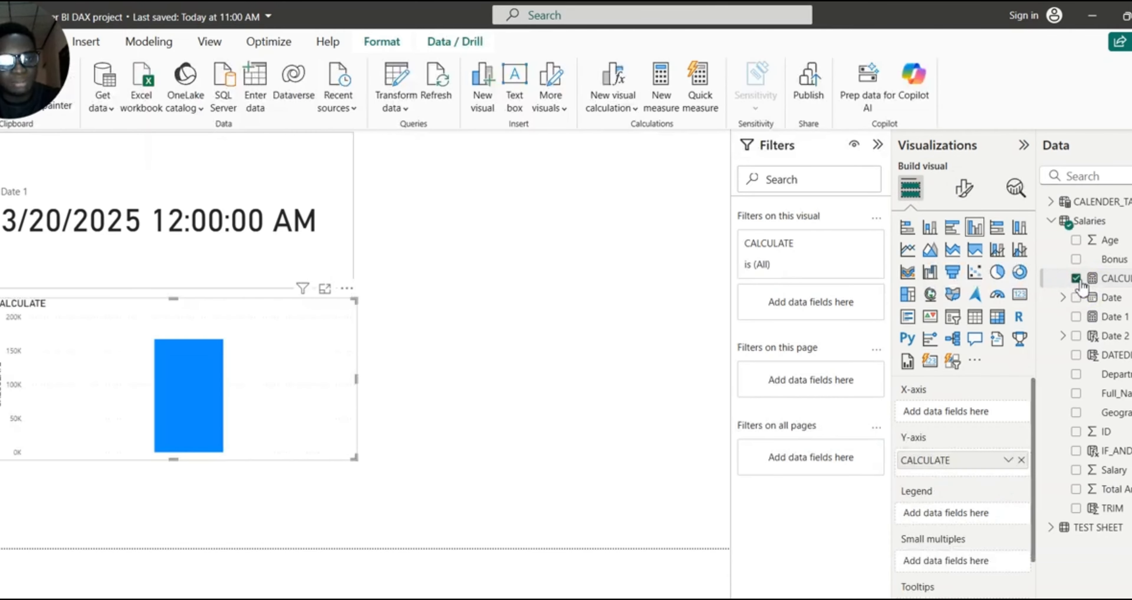
click(937, 368)
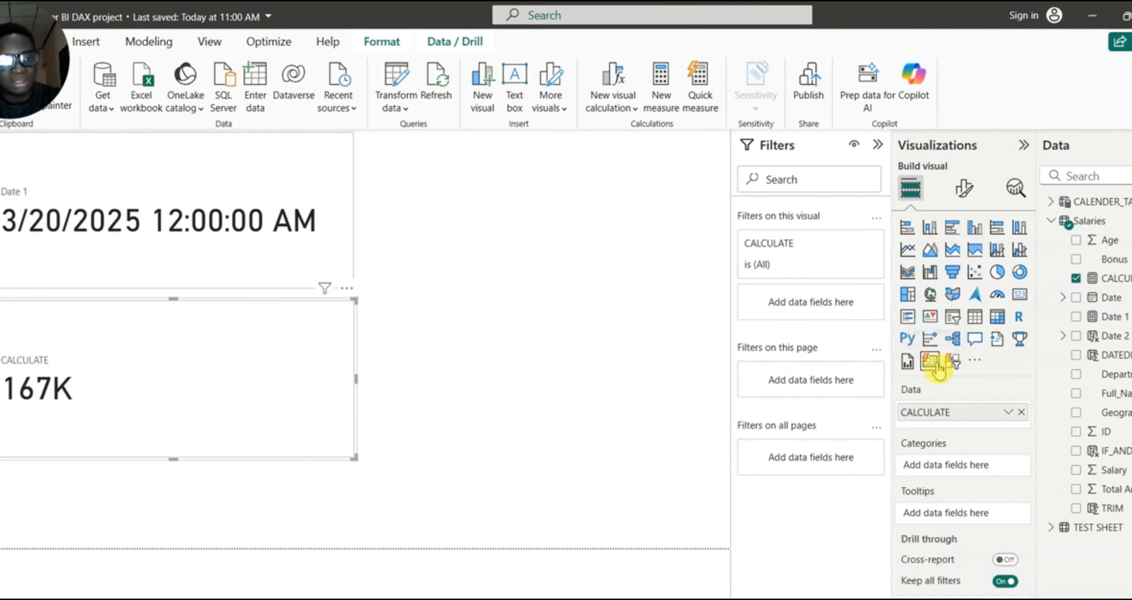
drag(161, 419, 141, 396)
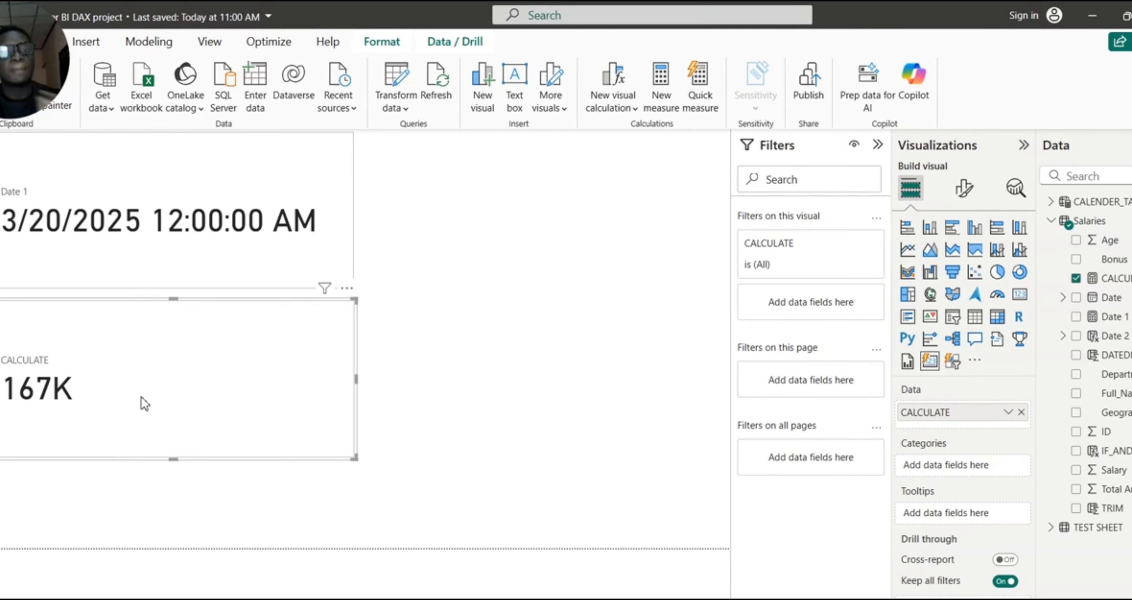
click(537, 369)
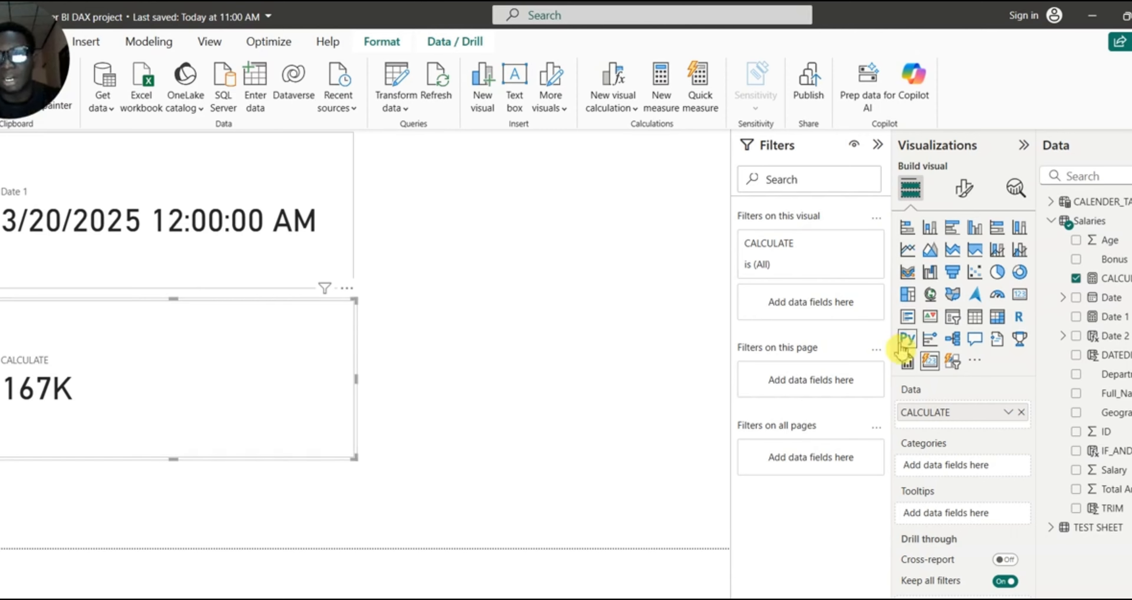
Open the CALCULATE measure's formula, change its Department filter value to "ACCOUNT" and commit it.
click(1125, 283)
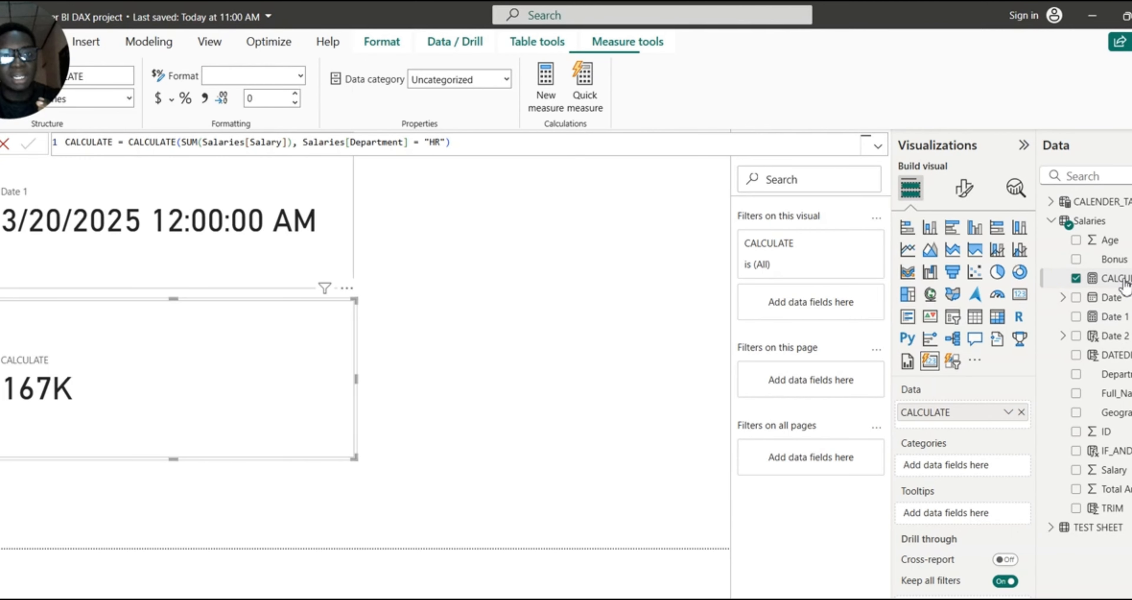
double_click(435, 142)
key(BackSpace)
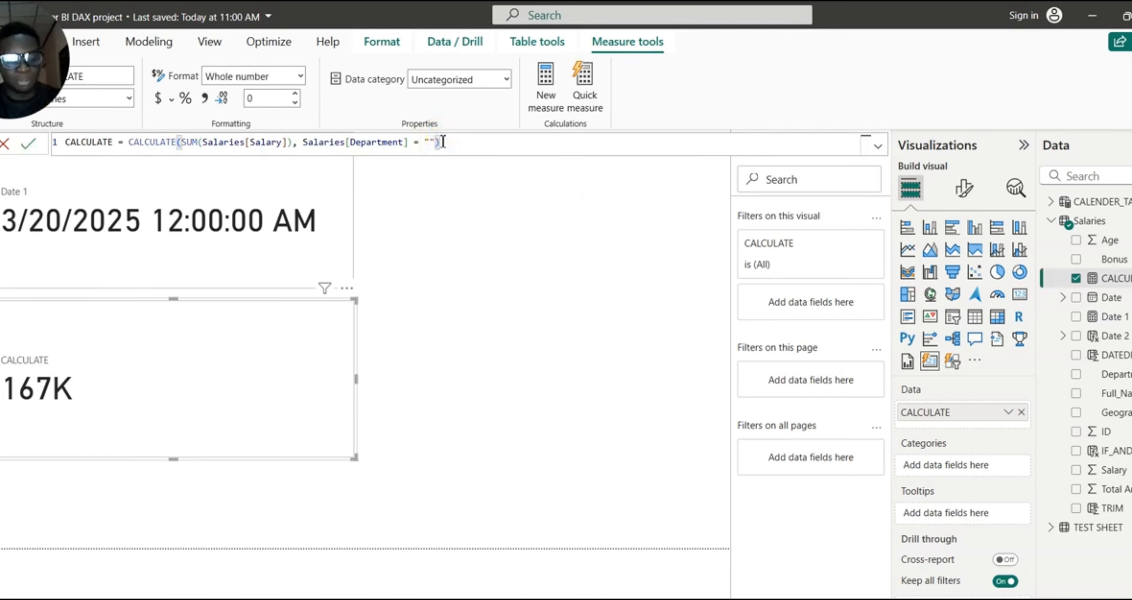
text(ACCOUNT)
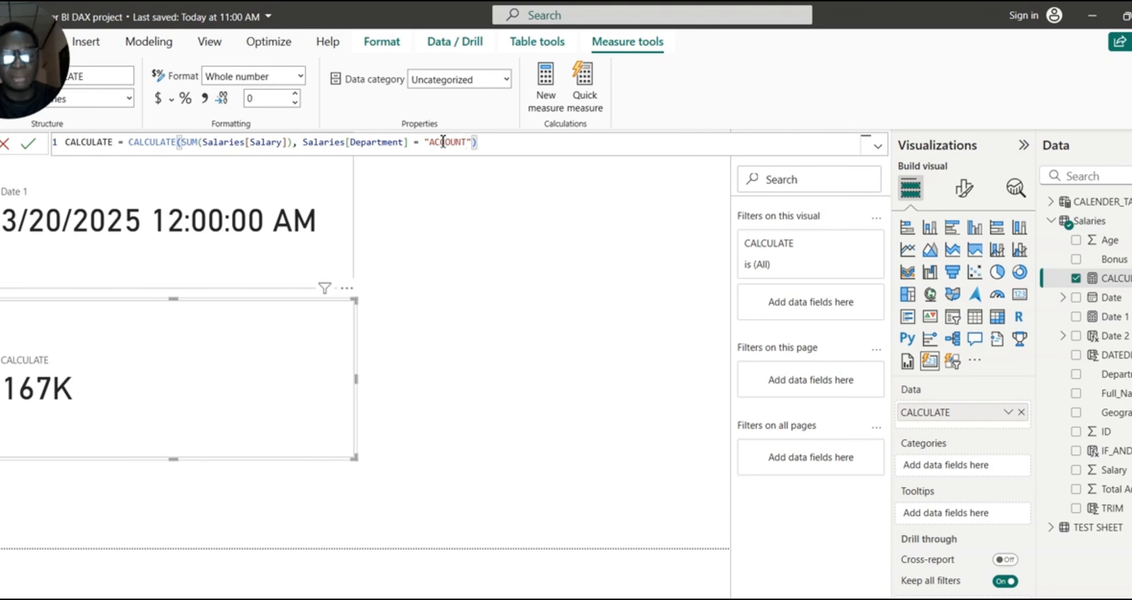
key(Return)
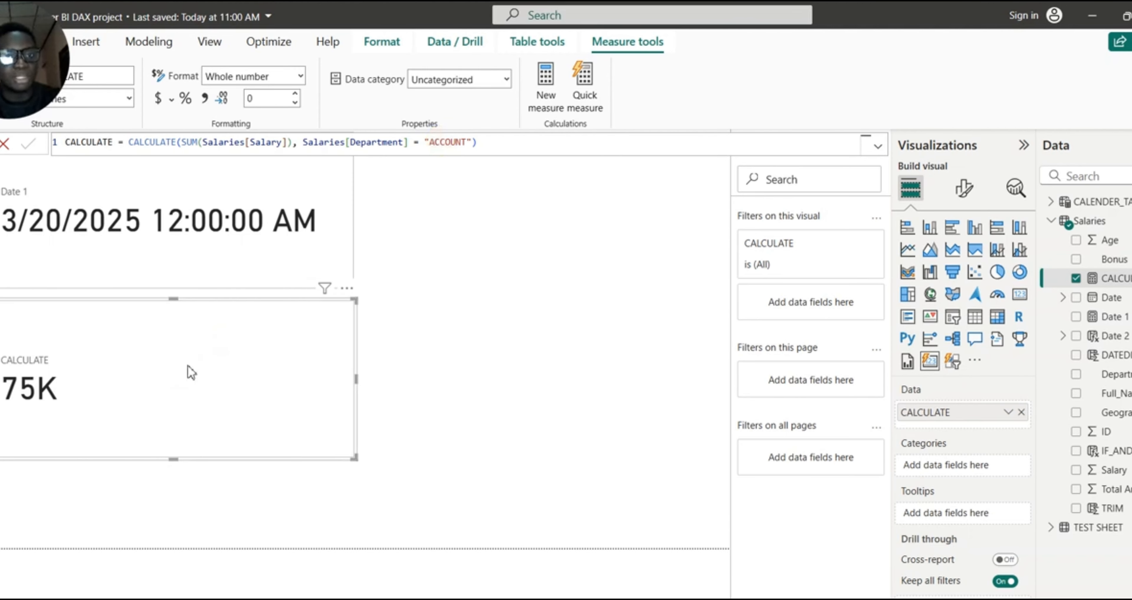
Delete the Department filter condition and closing parenthesis from the CALCULATE measure's formula, keeping the SUM(Salaries[Salary]) expression.
click(474, 143)
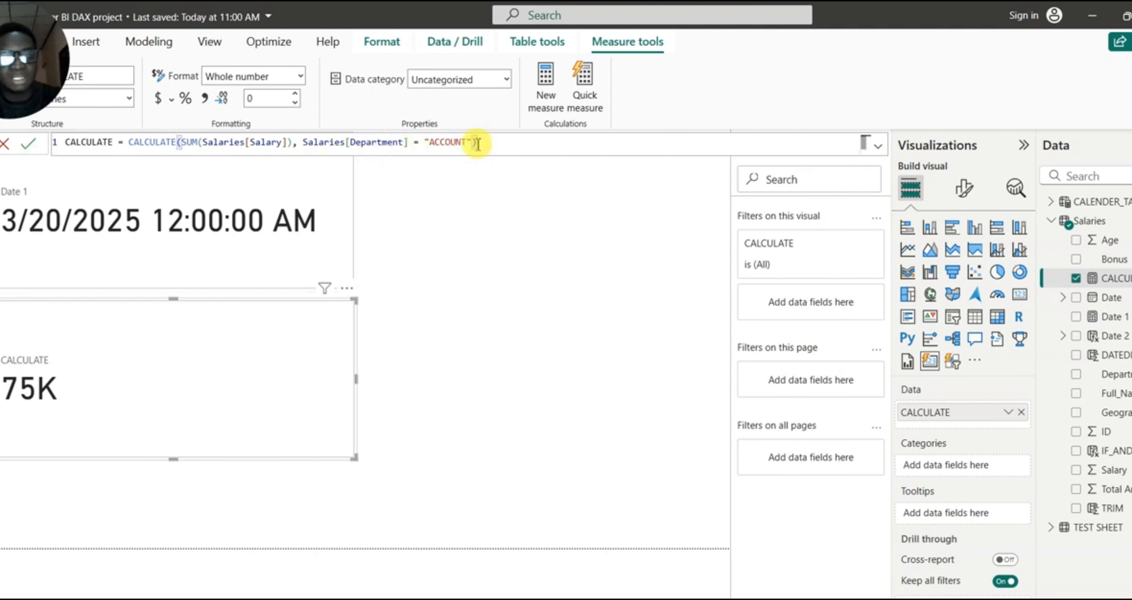
key(BackSpace)
key(BackSpace)
key(BackSpace)
key(BackSpace)
key(BackSpace)
key(BackSpace)
key(BackSpace)
key(BackSpace)
key(BackSpace)
key(BackSpace)
key(BackSpace)
key(BackSpace)
key(BackSpace)
key(BackSpace)
key(BackSpace)
key(BackSpace)
key(BackSpace)
key(BackSpace)
key(BackSpace)
key(BackSpace)
key(BackSpace)
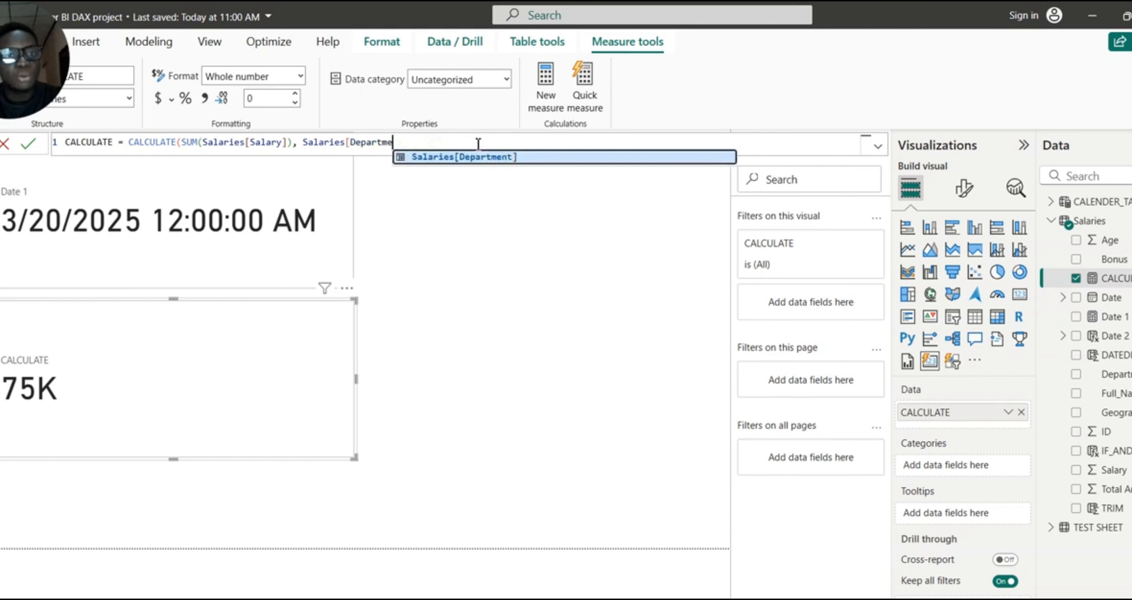
key(BackSpace)
key(BackSpace)
key(BackSpace)
key(BackSpace)
key(BackSpace)
key(BackSpace)
key(BackSpace)
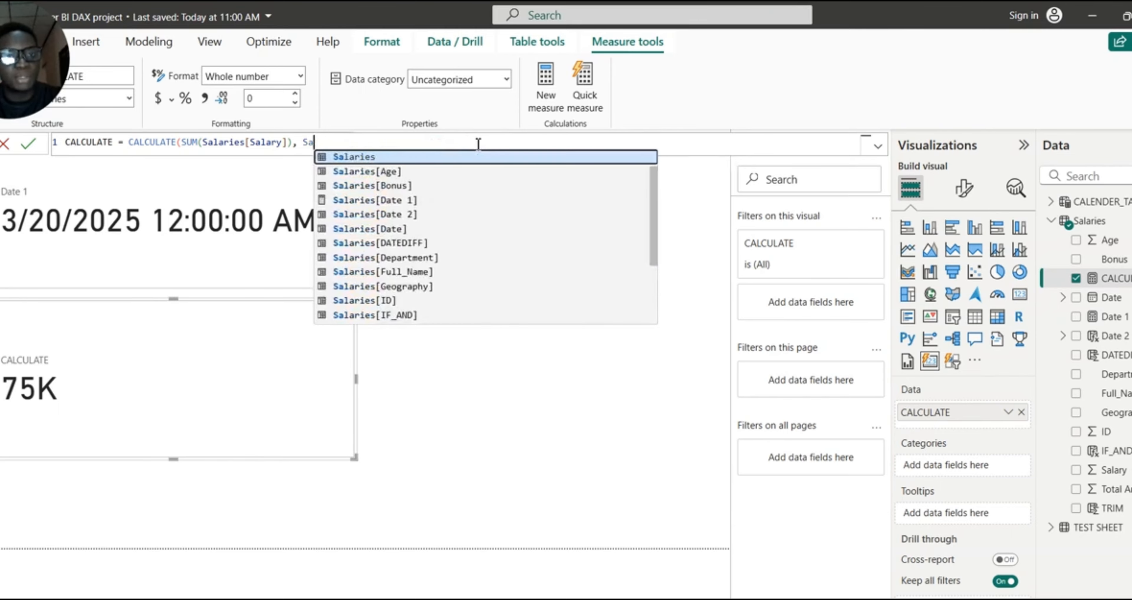
text(A)
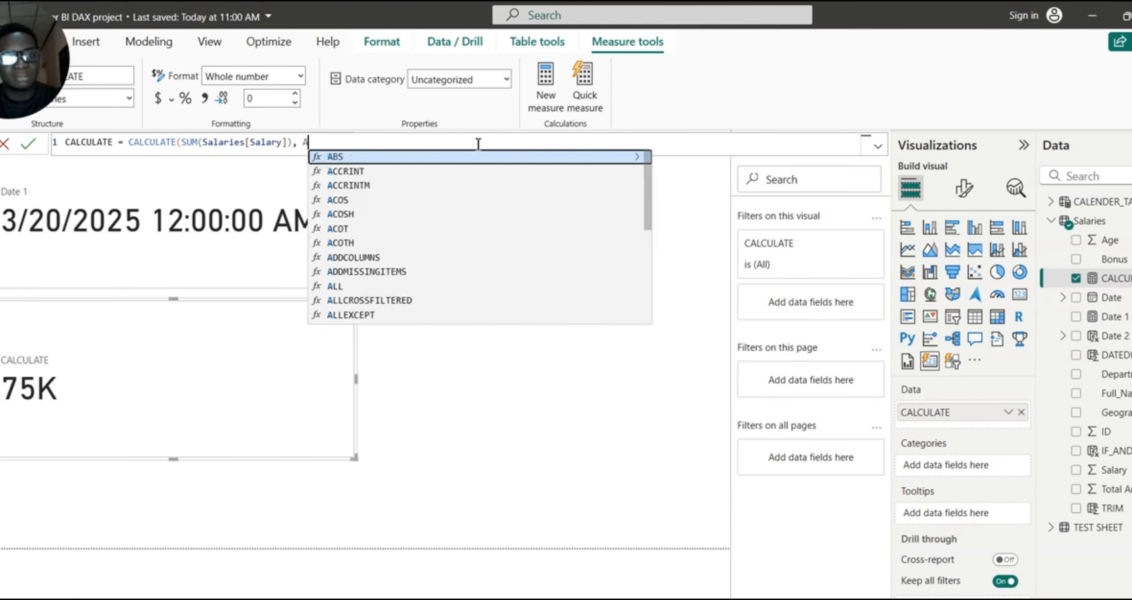
text(CC)
key(BackSpace)
key(BackSpace)
key(BackSpace)
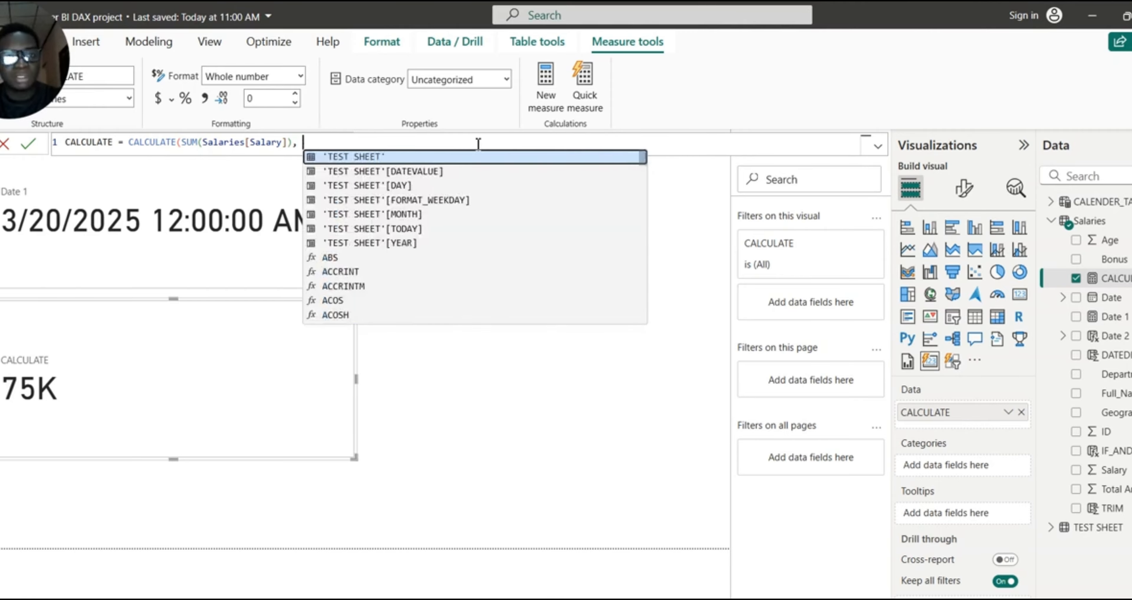
Add the filter Salaries[Geography] = "ACCRA" to the CALCULATE measure, close the function and commit the formula.
text(GEO)
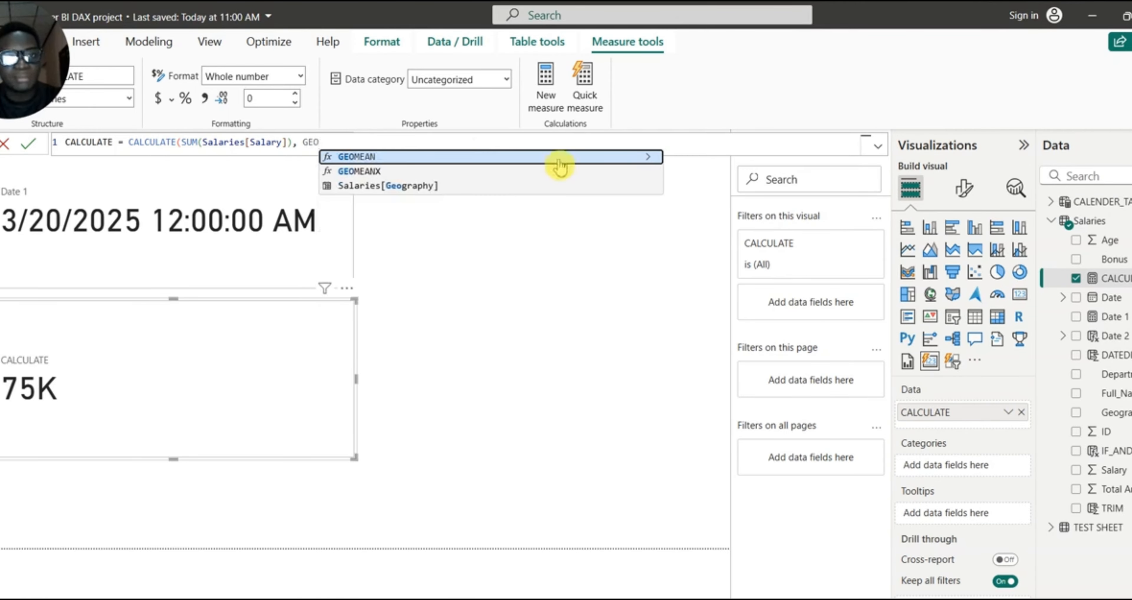
click(413, 186)
text(= )
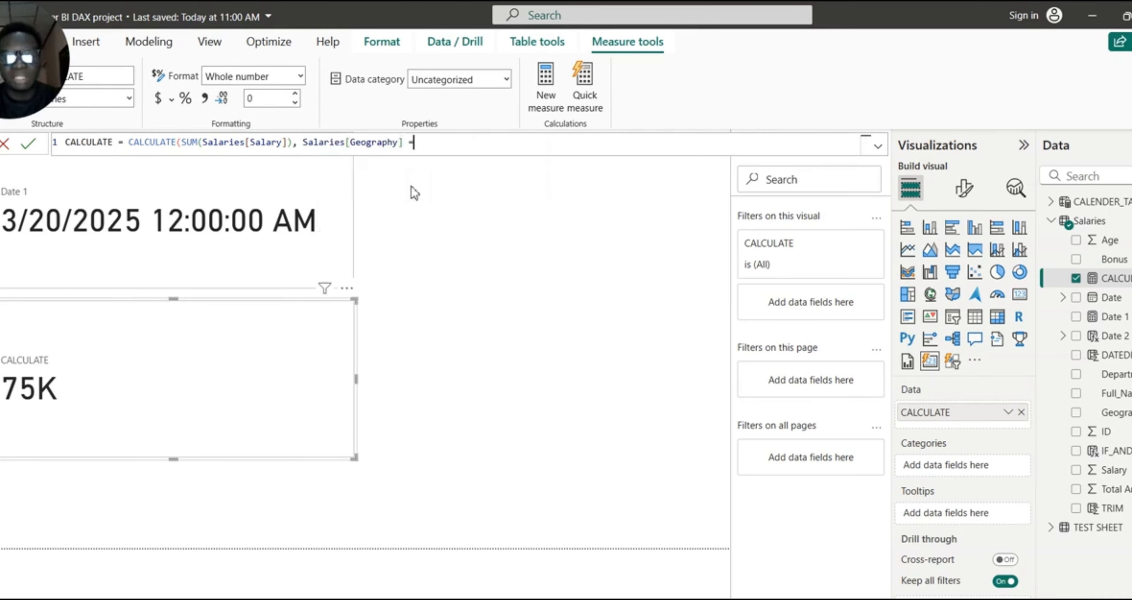
text("ACCRA)
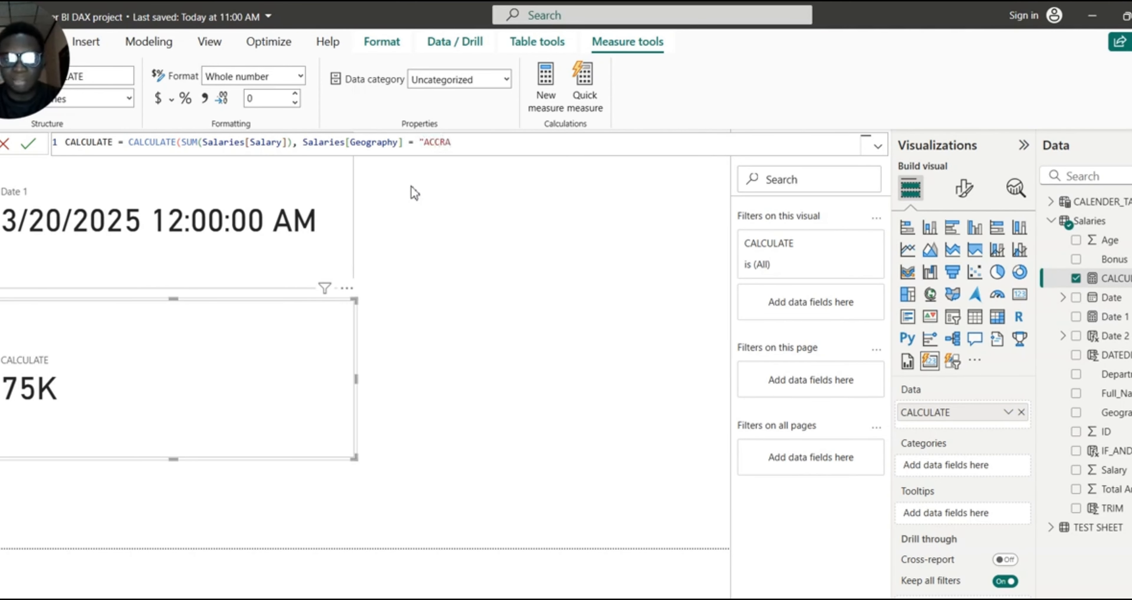
text("))
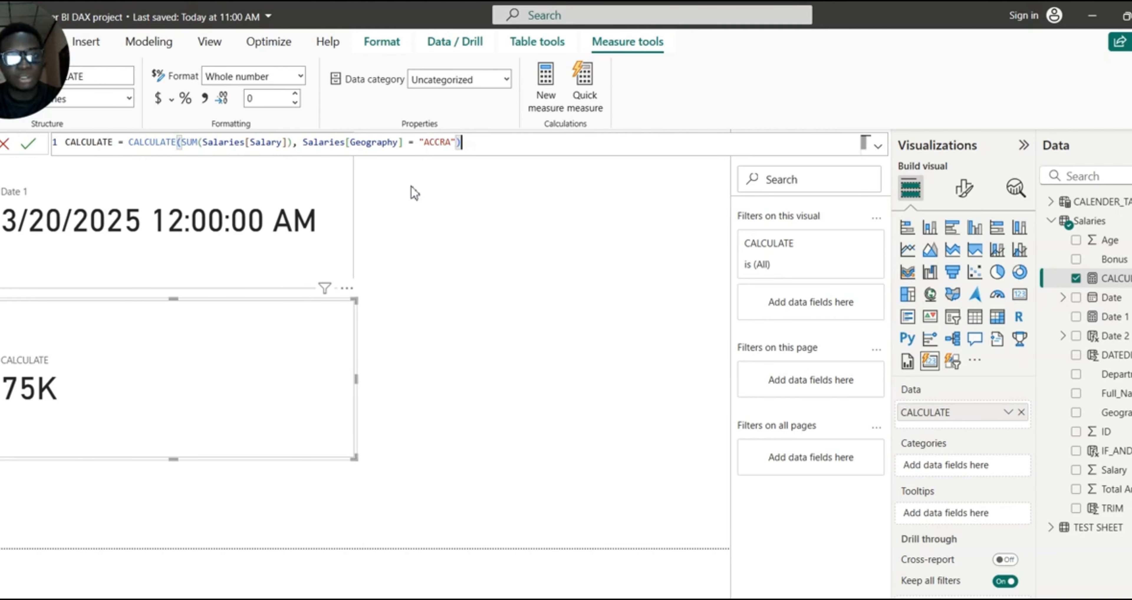
key(Return)
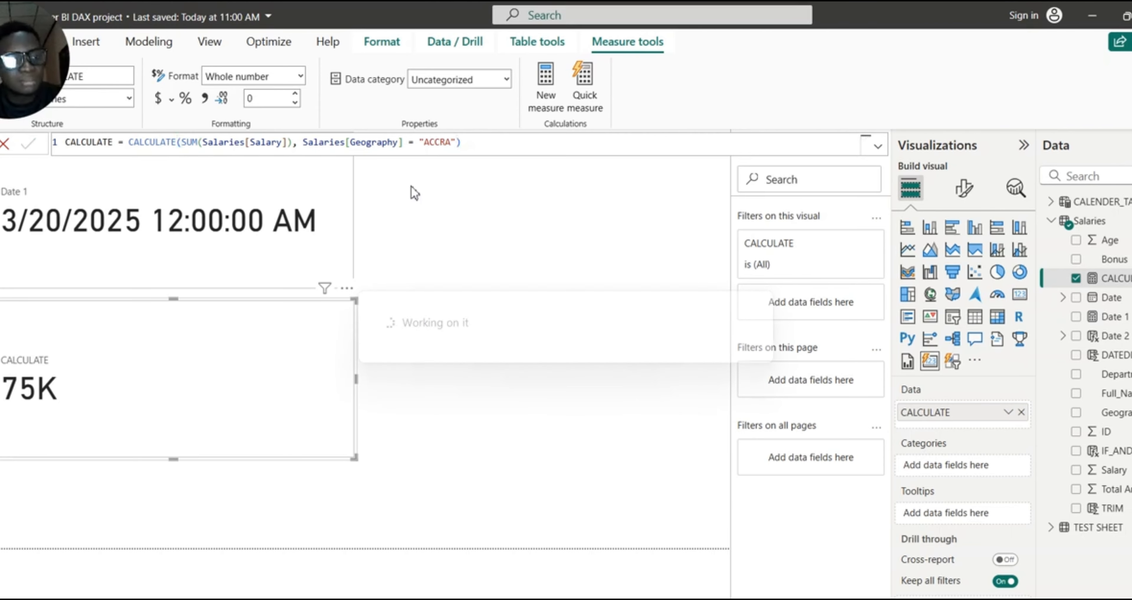